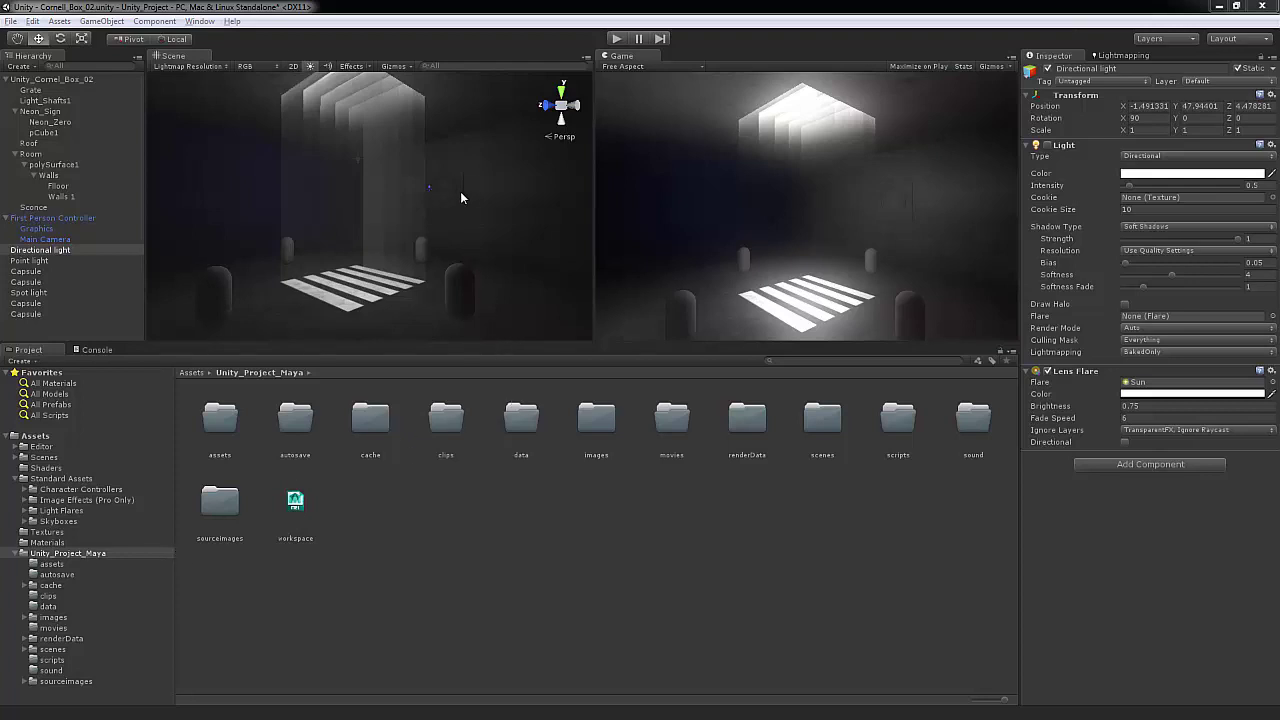
Step: Examine the room's roof, walls and capsules in the scene from several angles
{"action": "middle_click_drag", "start_coordinate": [451, 180], "coordinate": [453, 188]}
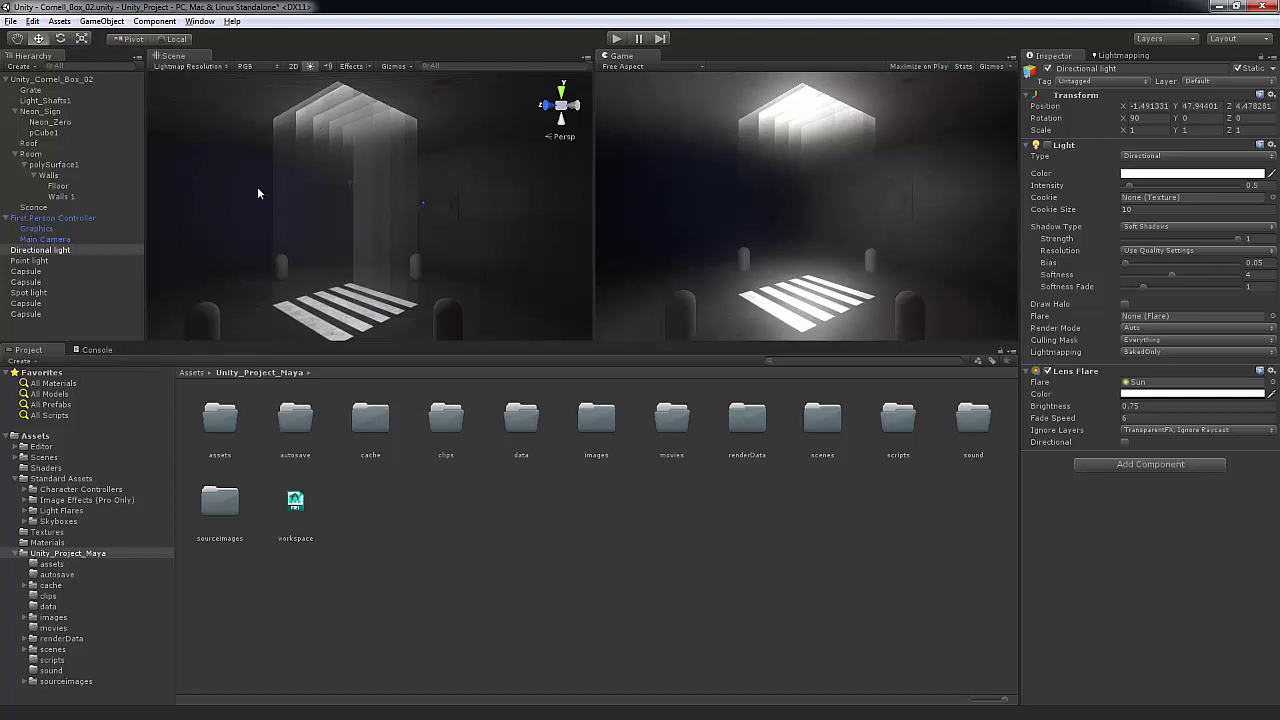
{"action": "mouse_move", "coordinate": [387, 230]}
{"action": "left_mouse_down", "text": "alt"}
{"action": "mouse_move", "coordinate": [354, 226]}
{"action": "mouse_move", "coordinate": [369, 216]}
{"action": "mouse_move", "coordinate": [396, 230]}
{"action": "left_mouse_up", "text": "alt"}
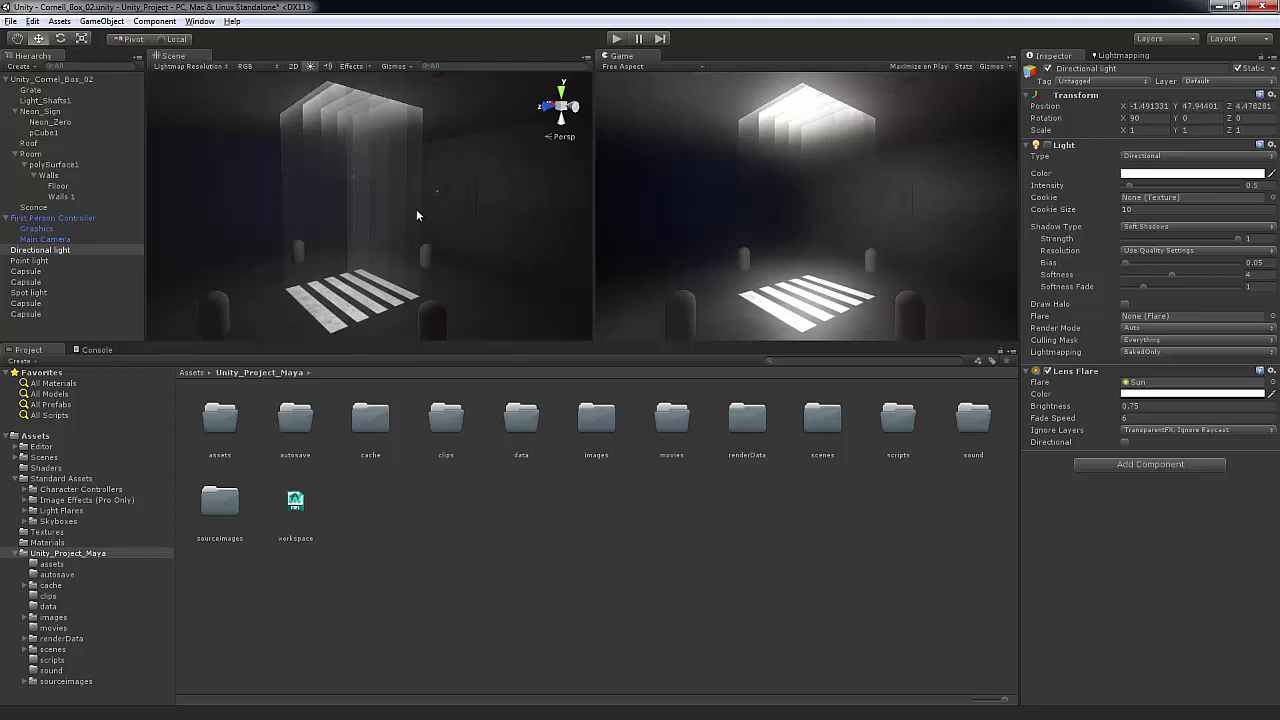
{"action": "left_click", "coordinate": [257, 106]}
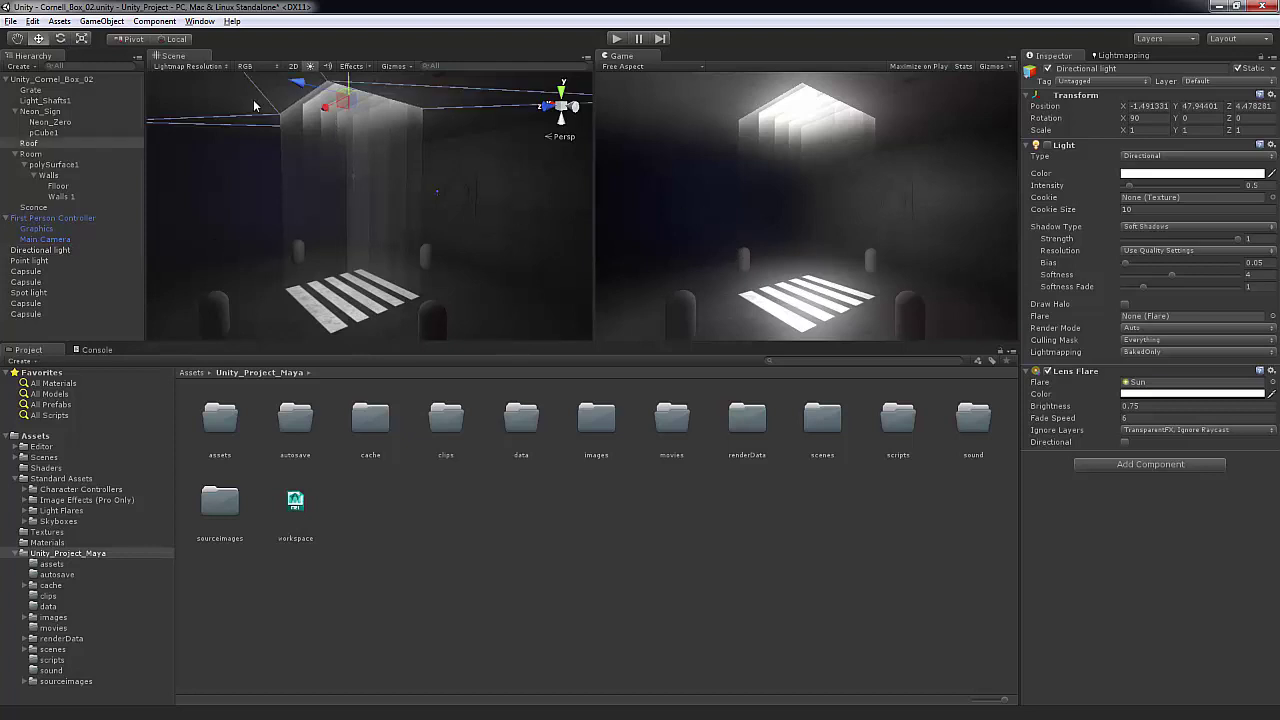
{"action": "left_click", "coordinate": [492, 194]}
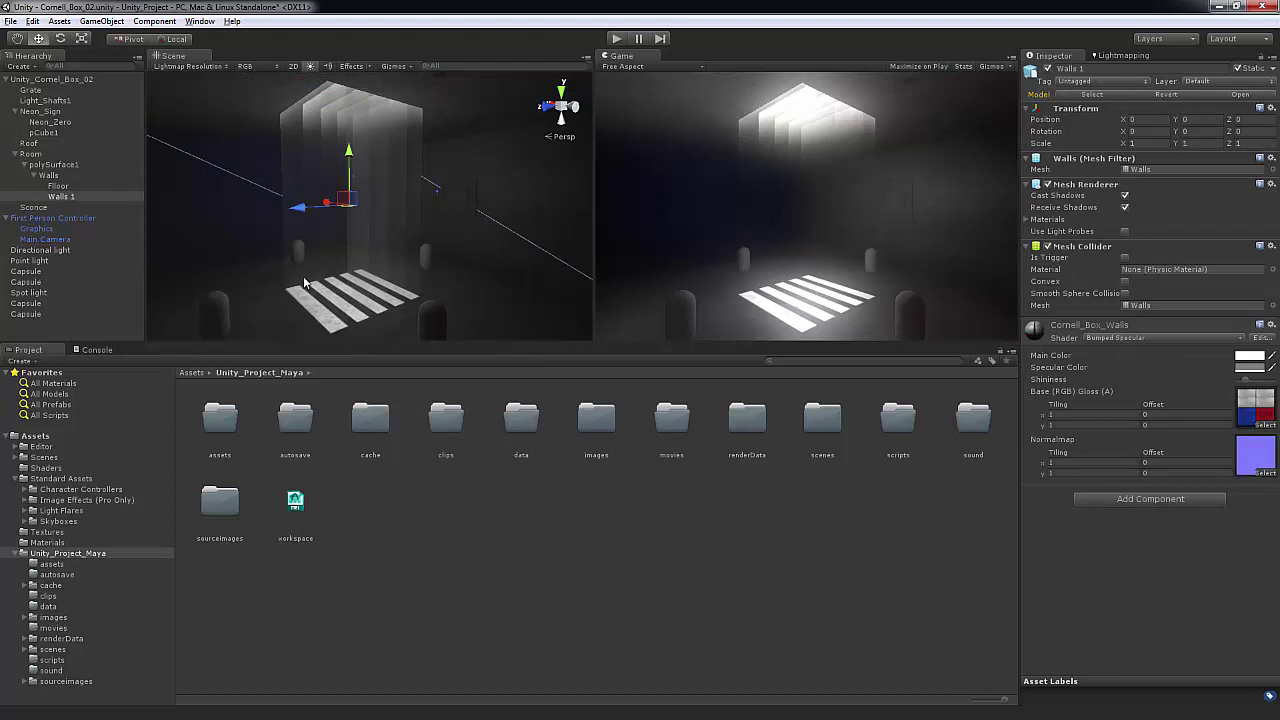
{"action": "left_click_drag", "start_coordinate": [347, 240], "coordinate": [420, 240], "text": "alt"}
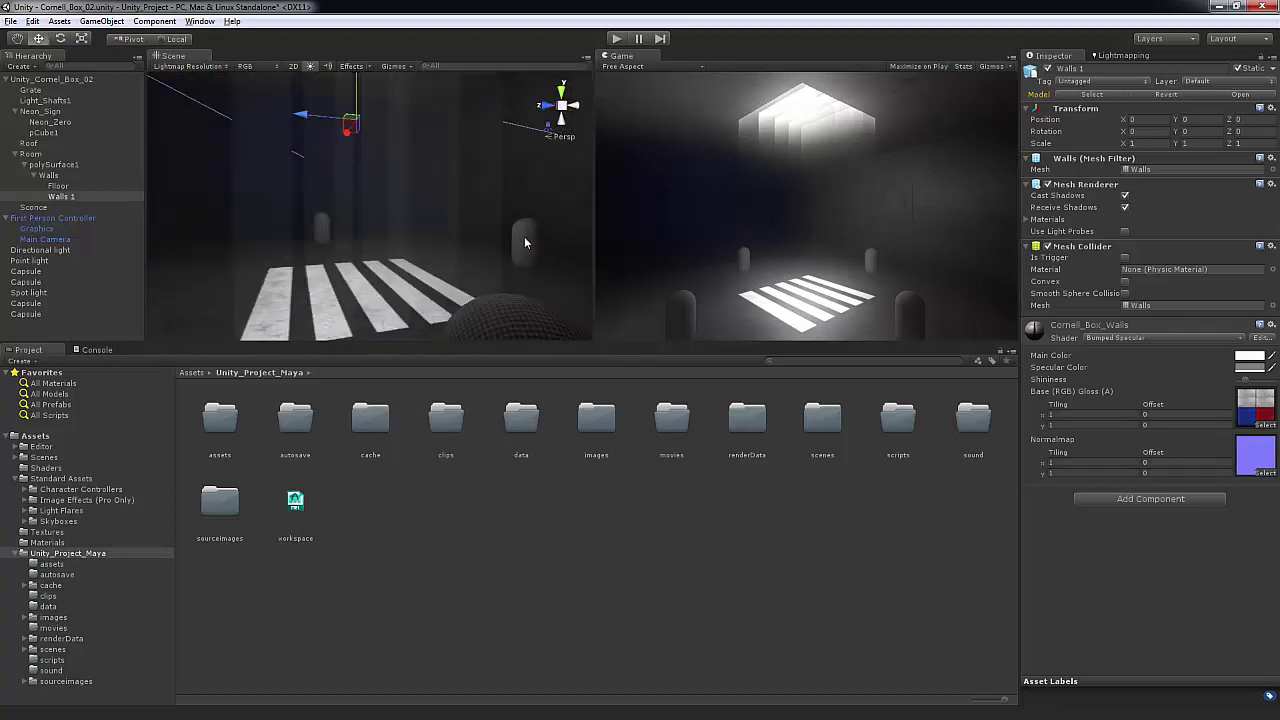
{"action": "left_click", "coordinate": [524, 236]}
{"action": "left_click_drag", "start_coordinate": [524, 236], "coordinate": [359, 280], "text": "alt"}
{"action": "left_click", "coordinate": [200, 250]}
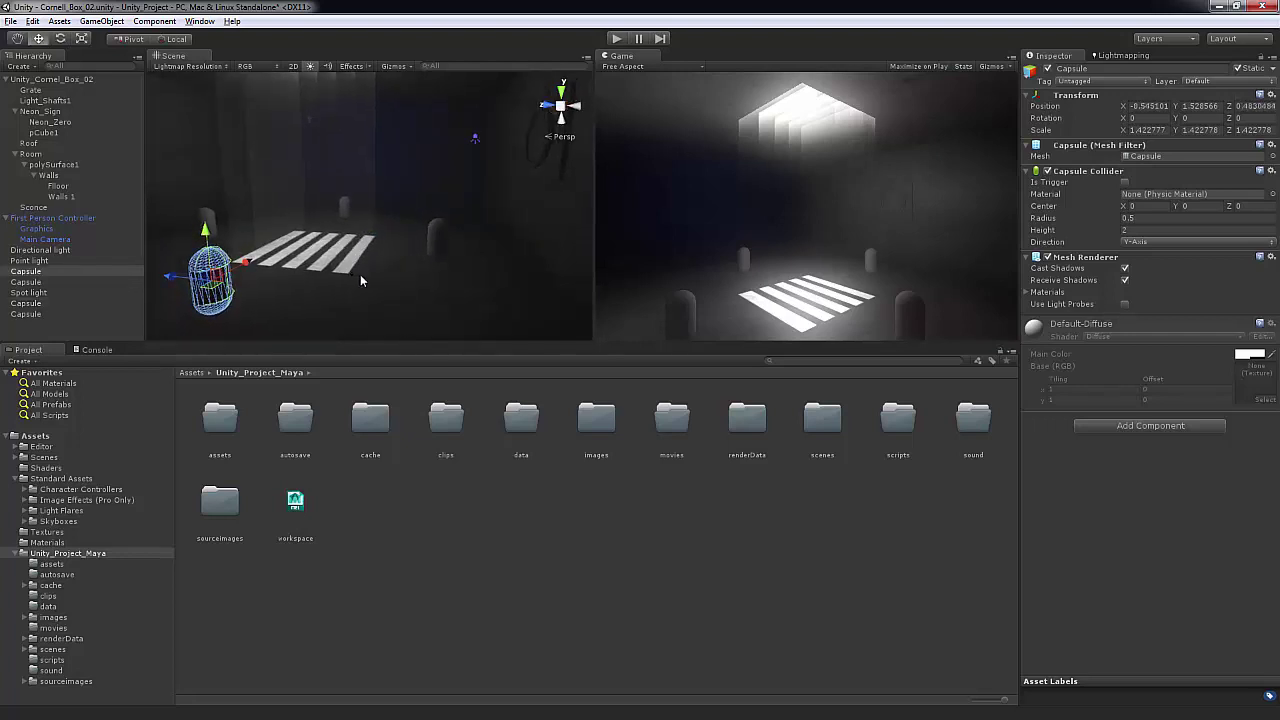
{"action": "left_click_drag", "start_coordinate": [437, 251], "coordinate": [240, 228], "text": "alt"}
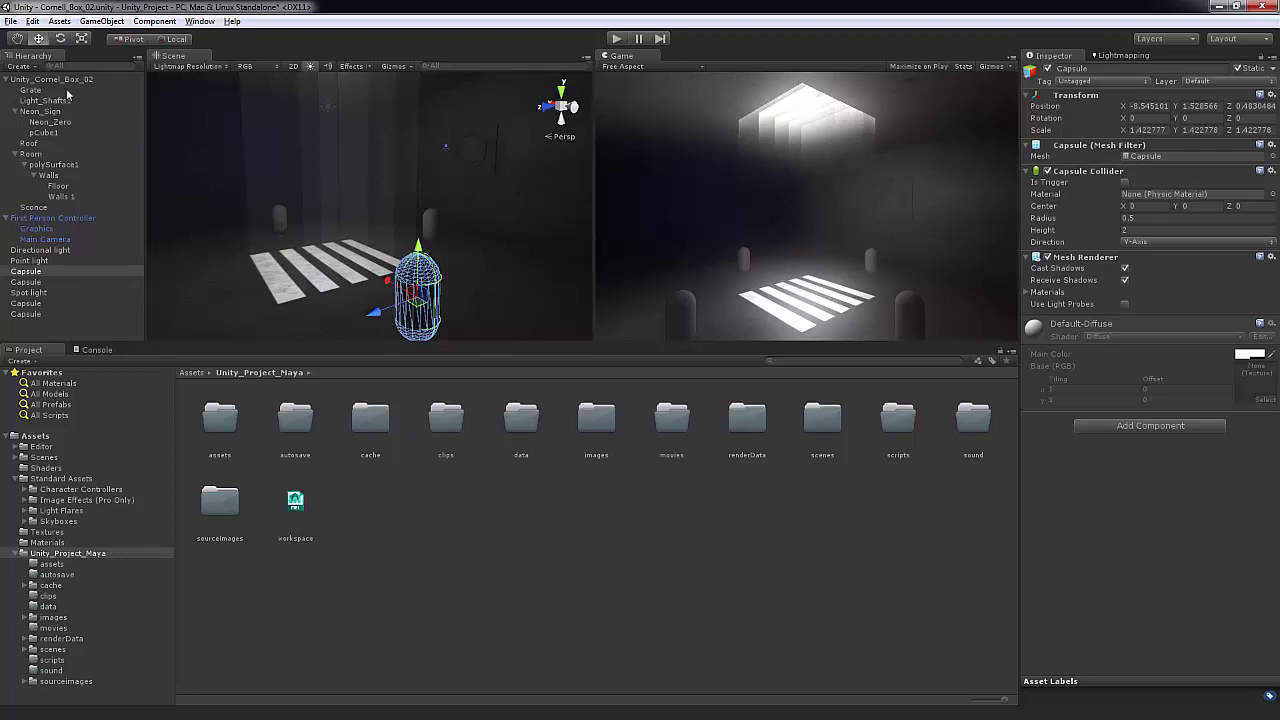
Step: Inspect the Unity_Cornel_Box_02 model, the First Person Controller, the directional light, the light shafts and the roof
{"action": "left_click", "coordinate": [7, 79]}
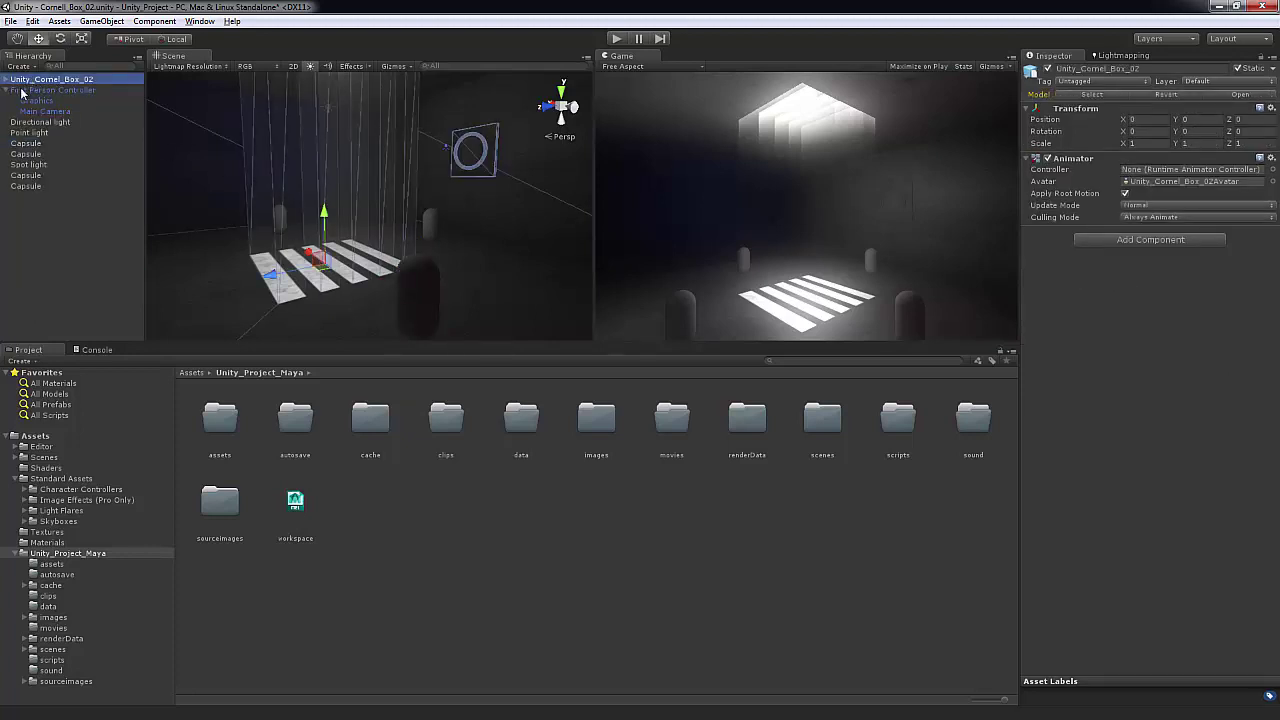
{"action": "left_click_drag", "start_coordinate": [382, 193], "coordinate": [449, 212], "text": "alt"}
{"action": "scroll", "coordinate": [433, 198], "scroll_direction": "down", "scroll_amount": 3}
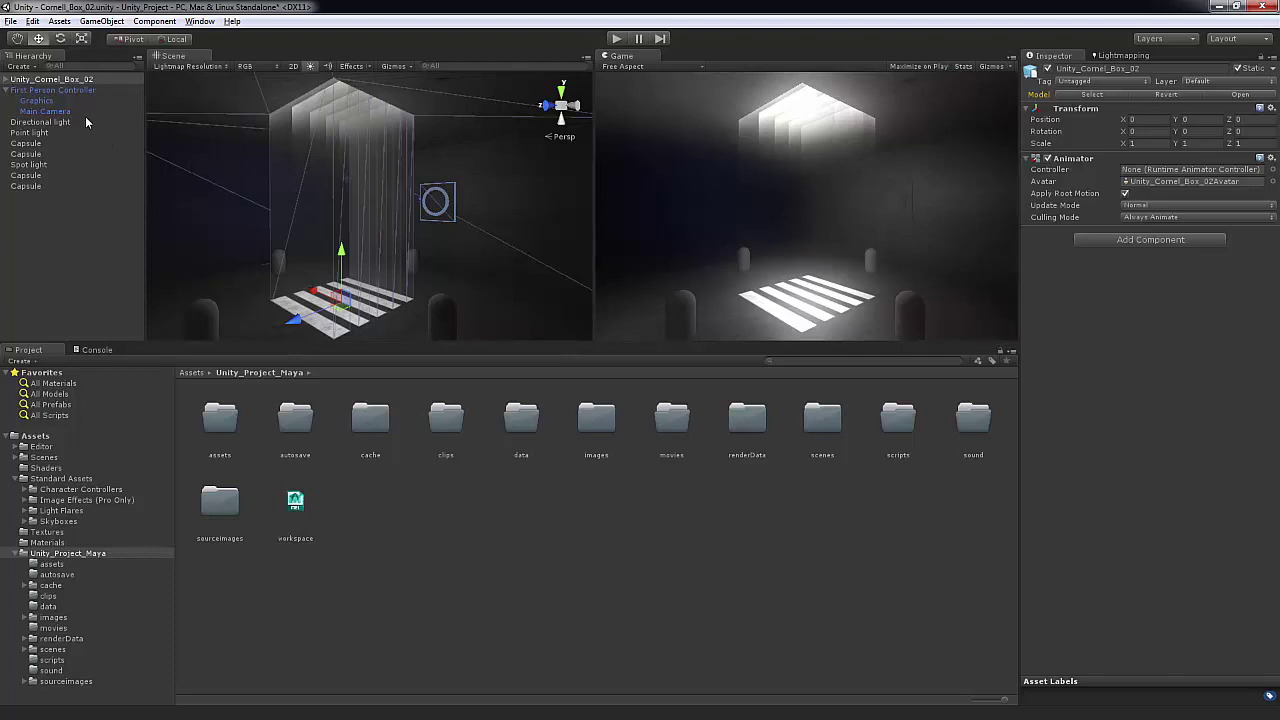
{"action": "left_click", "coordinate": [52, 90]}
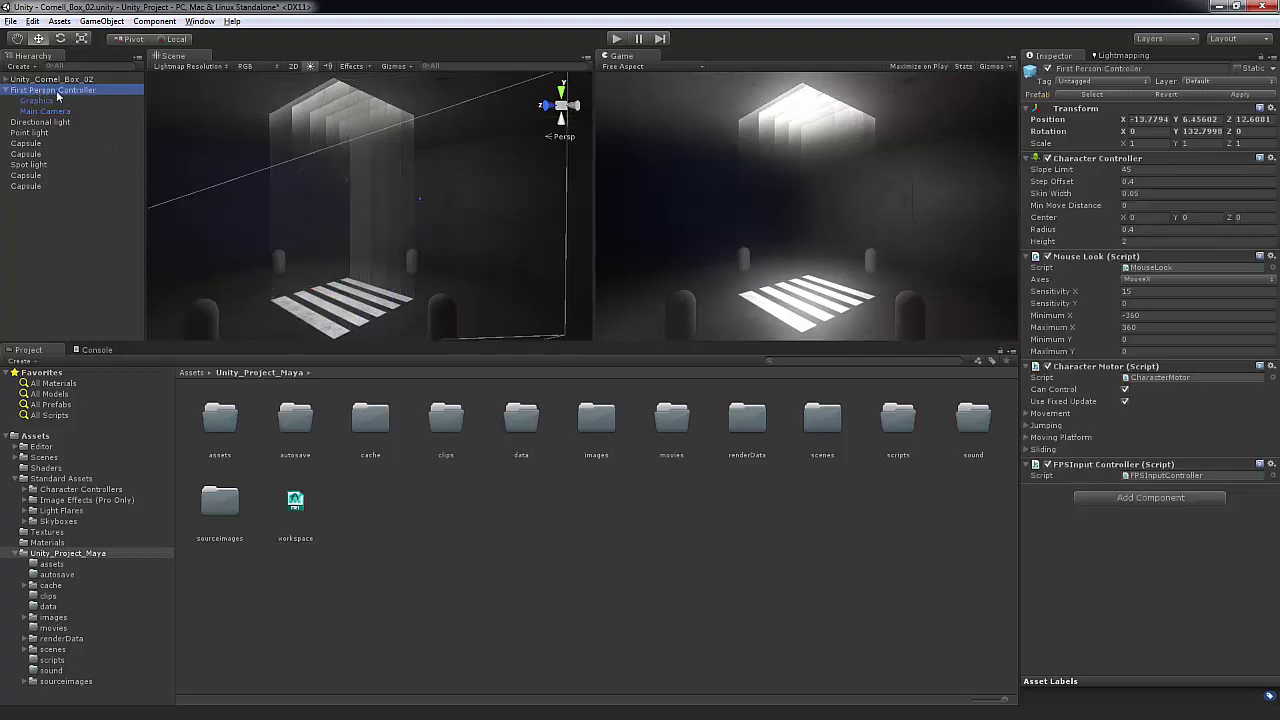
{"action": "left_click_drag", "start_coordinate": [434, 229], "coordinate": [374, 171], "text": "alt"}
{"action": "left_click", "coordinate": [55, 122]}
{"action": "scroll", "coordinate": [391, 234], "scroll_direction": "up", "scroll_amount": 10}
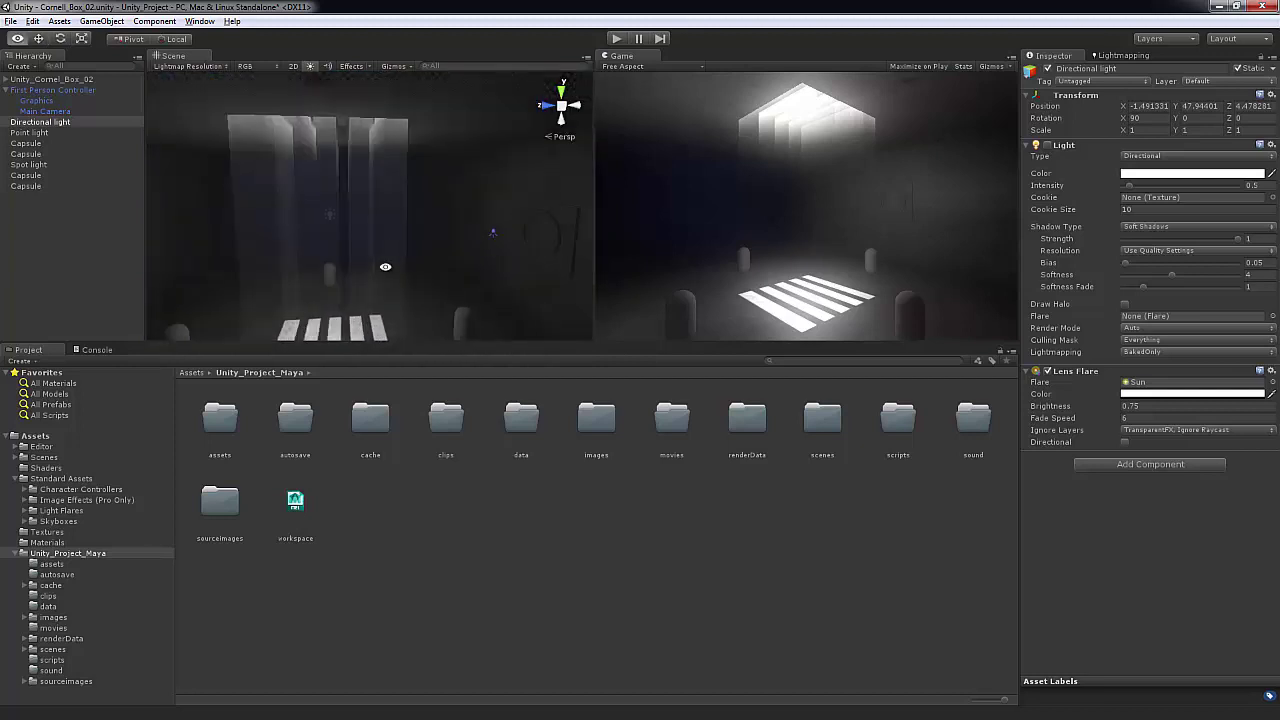
{"action": "mouse_move", "coordinate": [397, 244]}
{"action": "left_mouse_down", "text": "alt"}
{"action": "mouse_move", "coordinate": [397, 177]}
{"action": "mouse_move", "coordinate": [437, 229]}
{"action": "mouse_move", "coordinate": [401, 246]}
{"action": "left_mouse_up", "text": "alt"}
{"action": "left_click", "coordinate": [400, 141]}
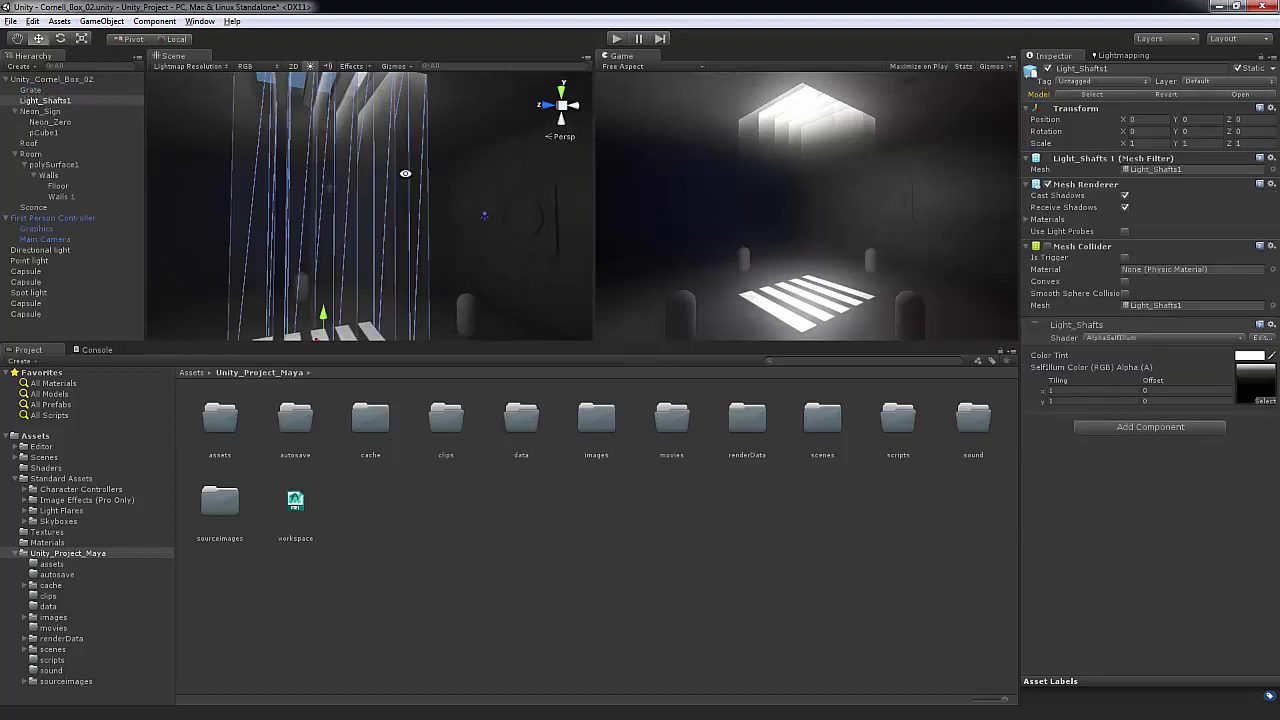
{"action": "mouse_move", "coordinate": [428, 171]}
{"action": "left_mouse_down", "text": "alt"}
{"action": "mouse_move", "coordinate": [400, 197]}
{"action": "mouse_move", "coordinate": [446, 157]}
{"action": "mouse_move", "coordinate": [354, 154]}
{"action": "mouse_move", "coordinate": [409, 146]}
{"action": "mouse_move", "coordinate": [406, 106]}
{"action": "mouse_move", "coordinate": [438, 153]}
{"action": "mouse_move", "coordinate": [430, 87]}
{"action": "mouse_move", "coordinate": [480, 160]}
{"action": "mouse_move", "coordinate": [486, 207]}
{"action": "mouse_move", "coordinate": [427, 168]}
{"action": "left_mouse_up", "text": "alt"}
{"action": "left_click", "coordinate": [488, 171]}
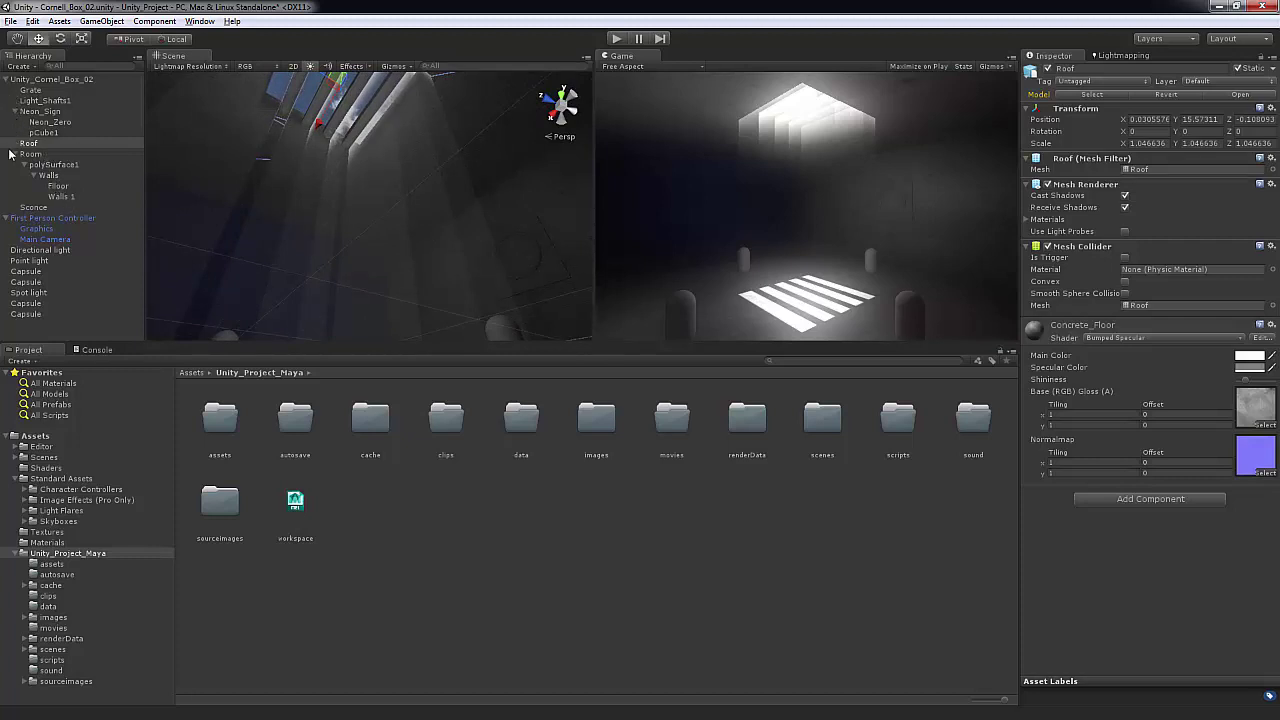
Step: Collapse the Unity_Cornel_Box_02 hierarchy and enable the Light component of the point light
{"action": "left_click", "coordinate": [6, 79]}
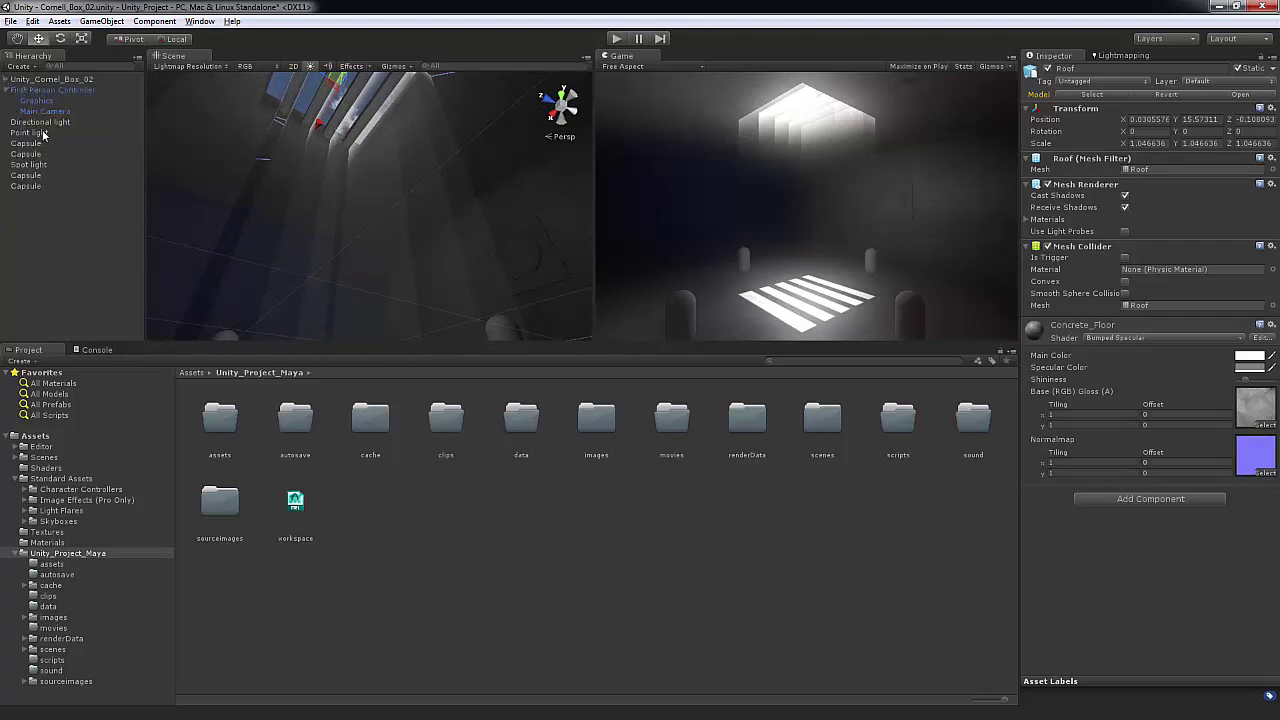
{"action": "left_click", "coordinate": [35, 135]}
{"action": "left_click_drag", "start_coordinate": [437, 182], "coordinate": [432, 249], "text": "alt"}
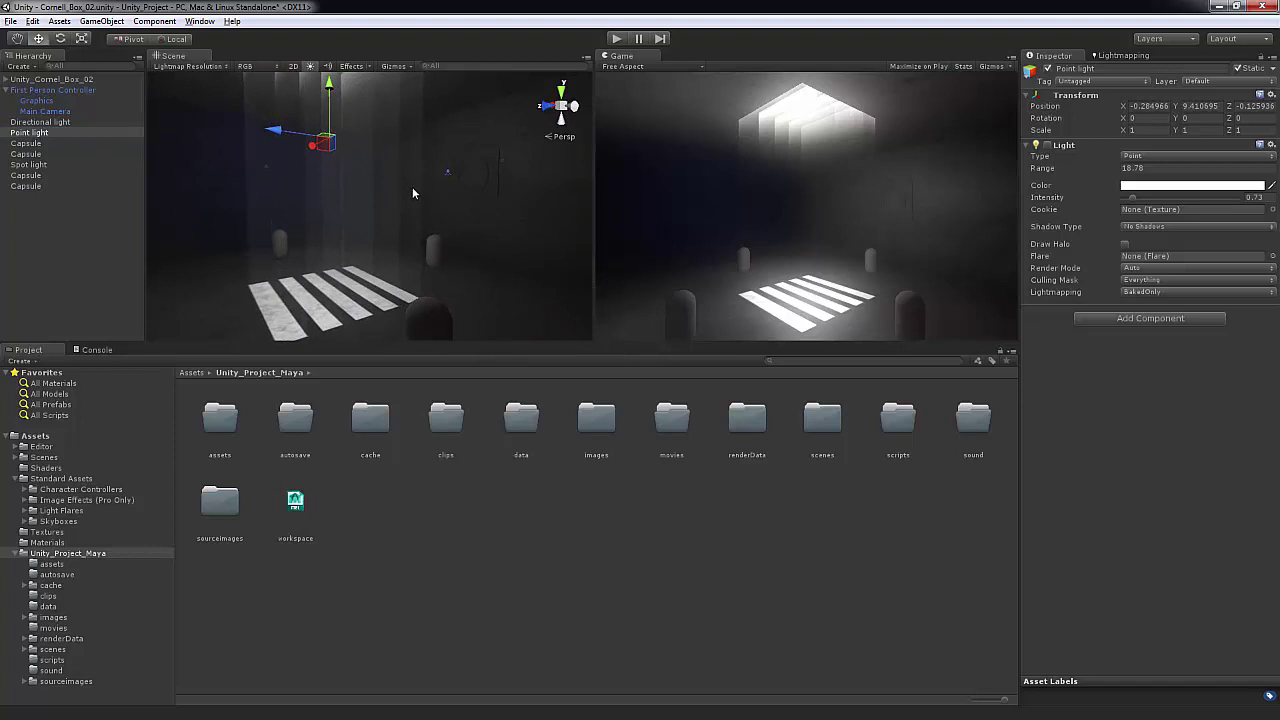
{"action": "left_click", "coordinate": [1047, 145]}
{"action": "left_click_drag", "start_coordinate": [354, 166], "coordinate": [398, 186], "text": "alt"}
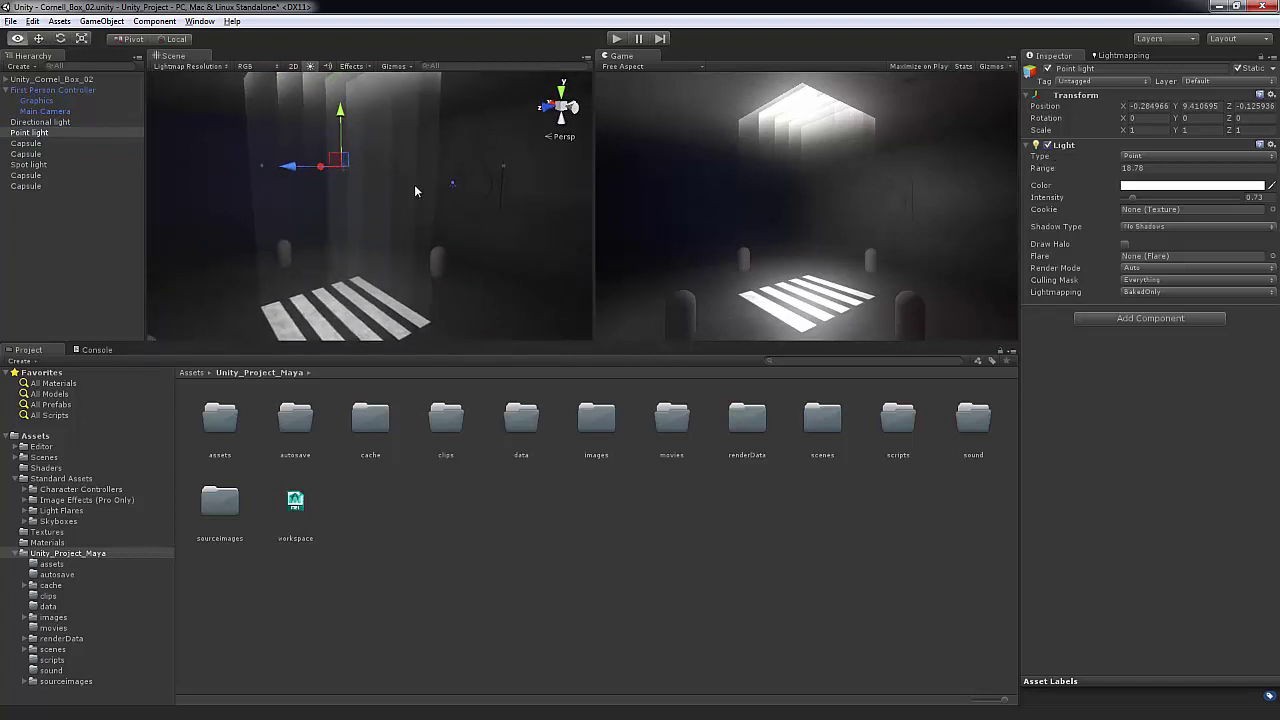
Step: Clear the scene's baked lightmaps in the Lightmapping bake settings
{"action": "left_click", "coordinate": [1110, 57]}
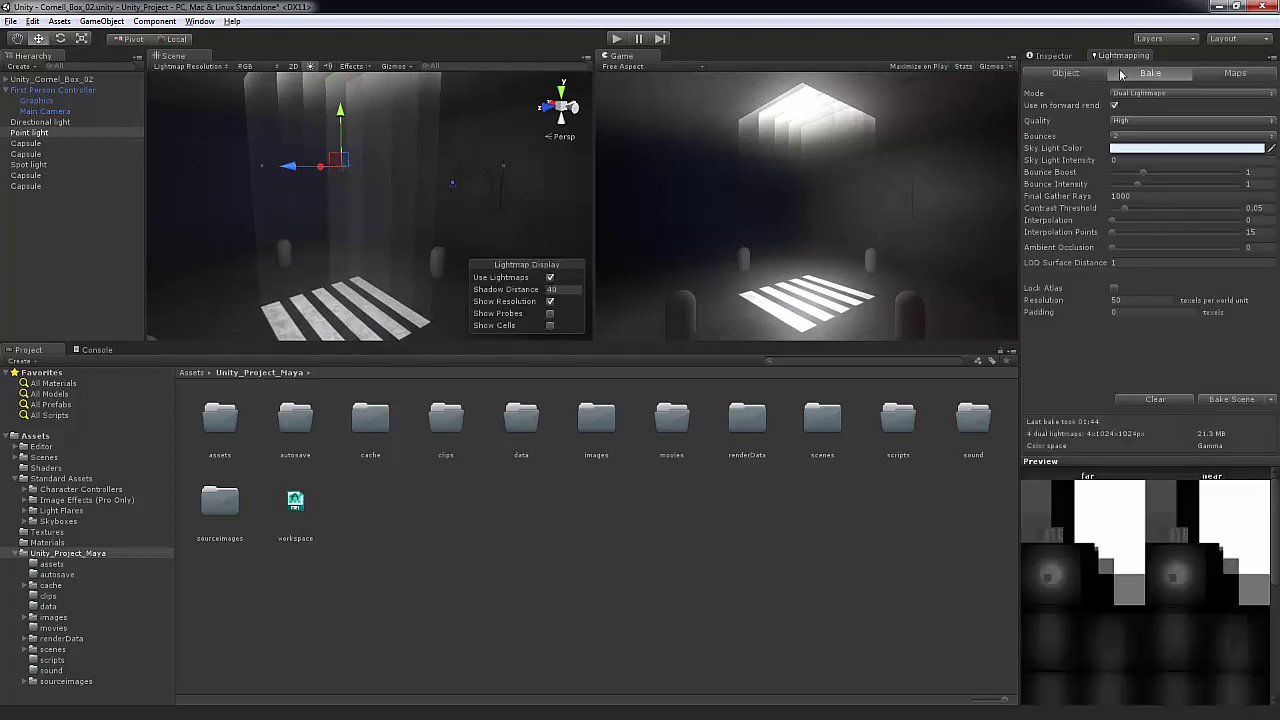
{"action": "left_click", "coordinate": [1175, 400]}
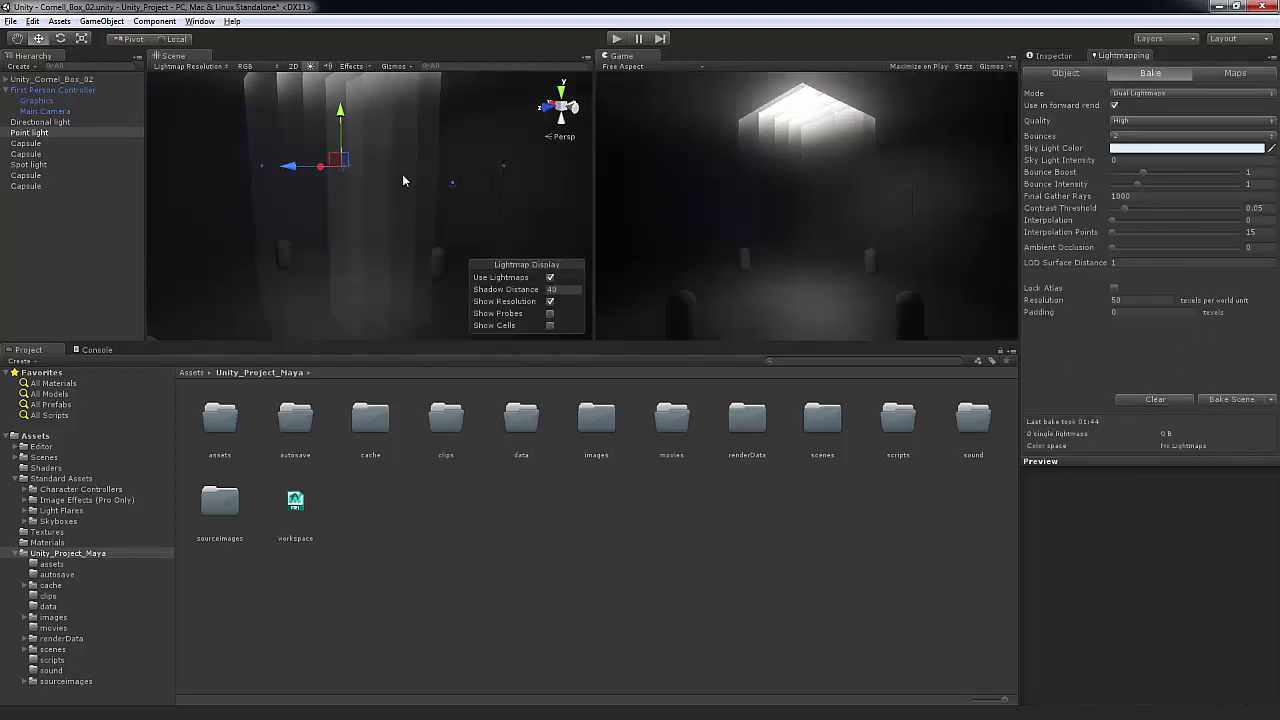
Step: Set the point light's range to 17.71 and check the room's lighting
{"action": "left_click", "coordinate": [72, 134]}
{"action": "left_click", "coordinate": [1057, 57]}
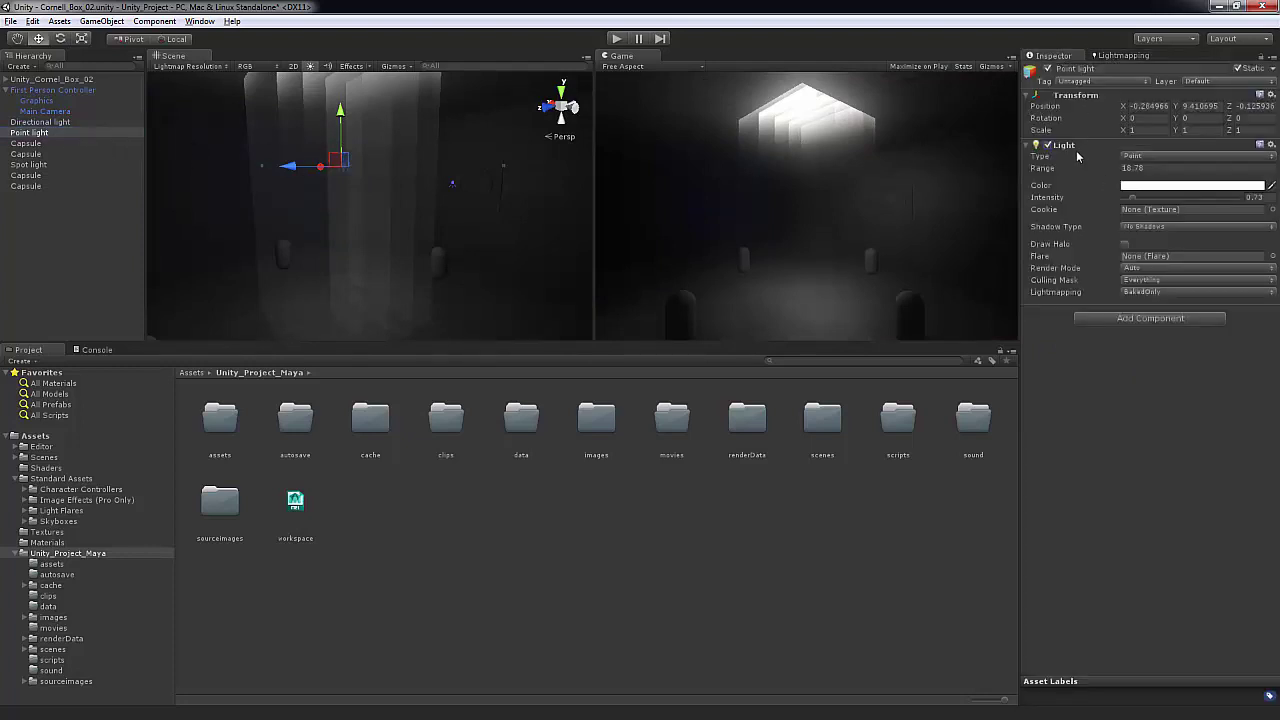
{"action": "mouse_move", "coordinate": [1046, 172]}
{"action": "left_mouse_down"}
{"action": "mouse_move", "coordinate": [1122, 176]}
{"action": "mouse_move", "coordinate": [1010, 177]}
{"action": "mouse_move", "coordinate": [1090, 176]}
{"action": "mouse_move", "coordinate": [1030, 177]}
{"action": "left_mouse_up"}
{"action": "left_click", "coordinate": [850, 206], "text": "alt"}
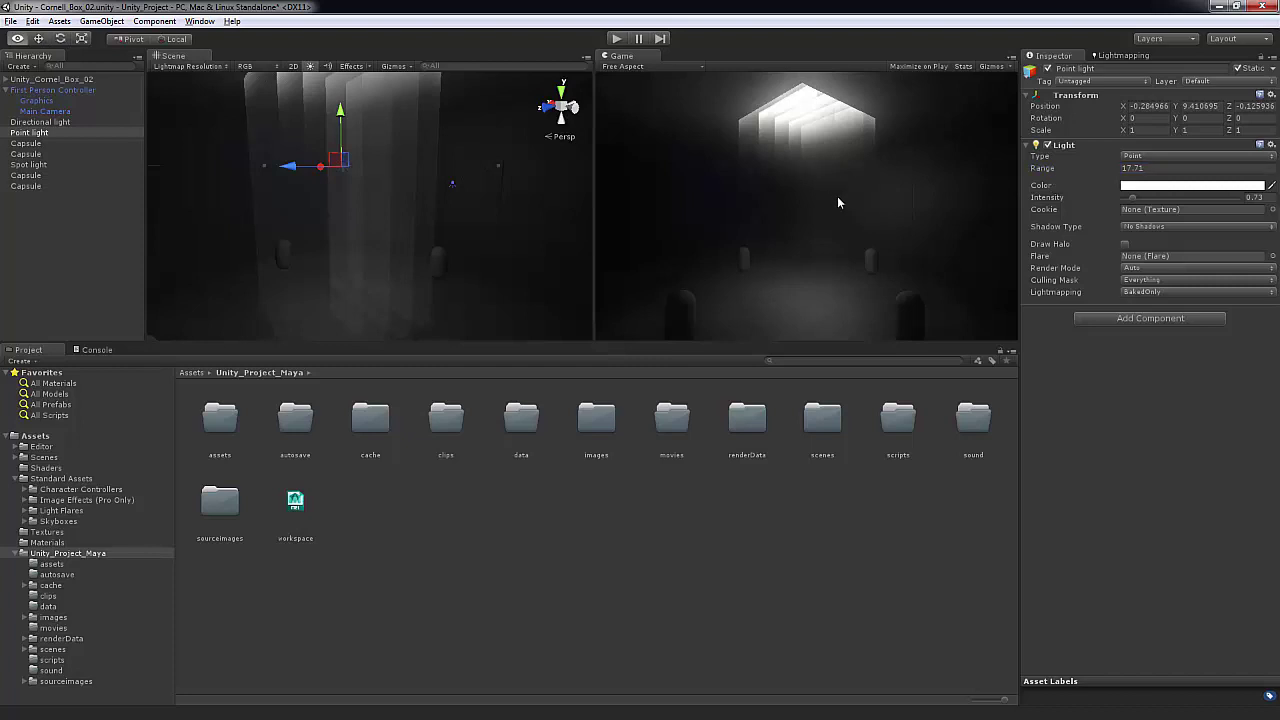
{"action": "left_click_drag", "start_coordinate": [427, 186], "coordinate": [448, 205], "text": "alt"}
{"action": "mouse_move", "coordinate": [448, 205]}
{"action": "middle_mouse_down", "text": "alt"}
{"action": "mouse_move", "coordinate": [460, 170]}
{"action": "mouse_move", "coordinate": [432, 223]}
{"action": "middle_mouse_up", "text": "alt"}
{"action": "mouse_move", "coordinate": [432, 223]}
{"action": "left_mouse_down", "text": "alt"}
{"action": "mouse_move", "coordinate": [454, 166]}
{"action": "mouse_move", "coordinate": [399, 188]}
{"action": "mouse_move", "coordinate": [443, 214]}
{"action": "left_mouse_up", "text": "alt"}
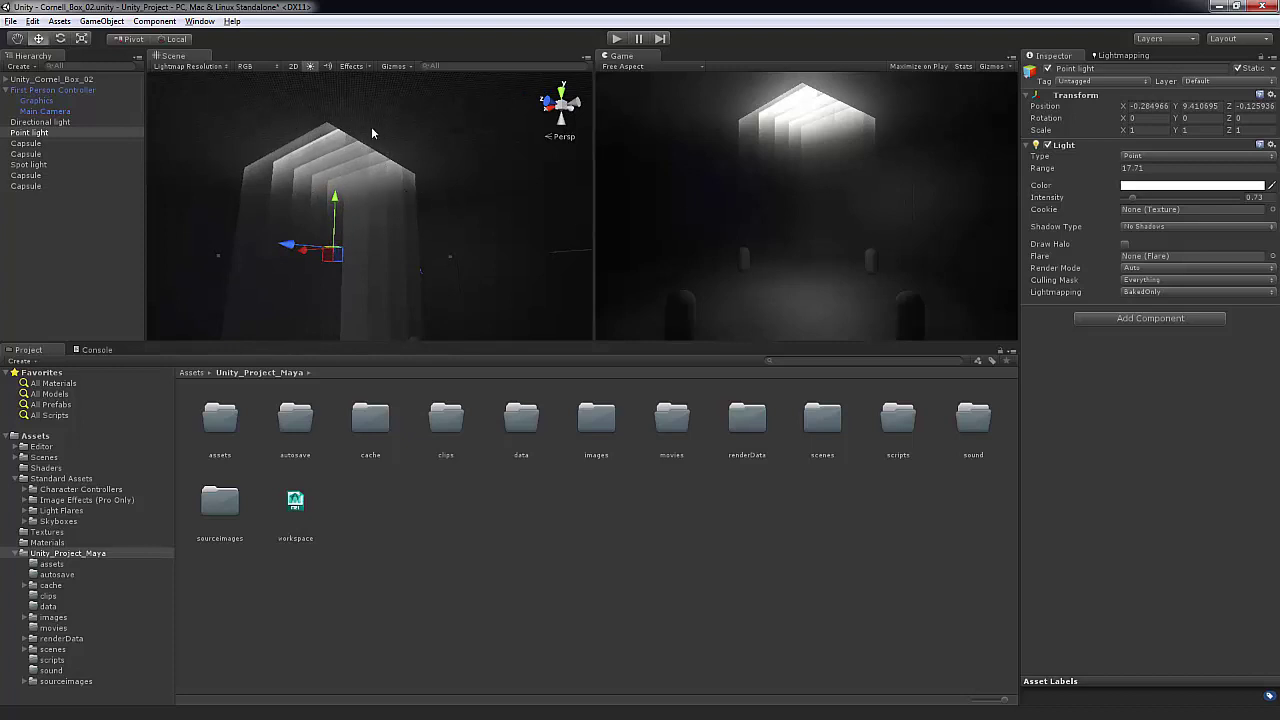
{"action": "left_click_drag", "start_coordinate": [371, 126], "coordinate": [451, 194], "text": "alt"}
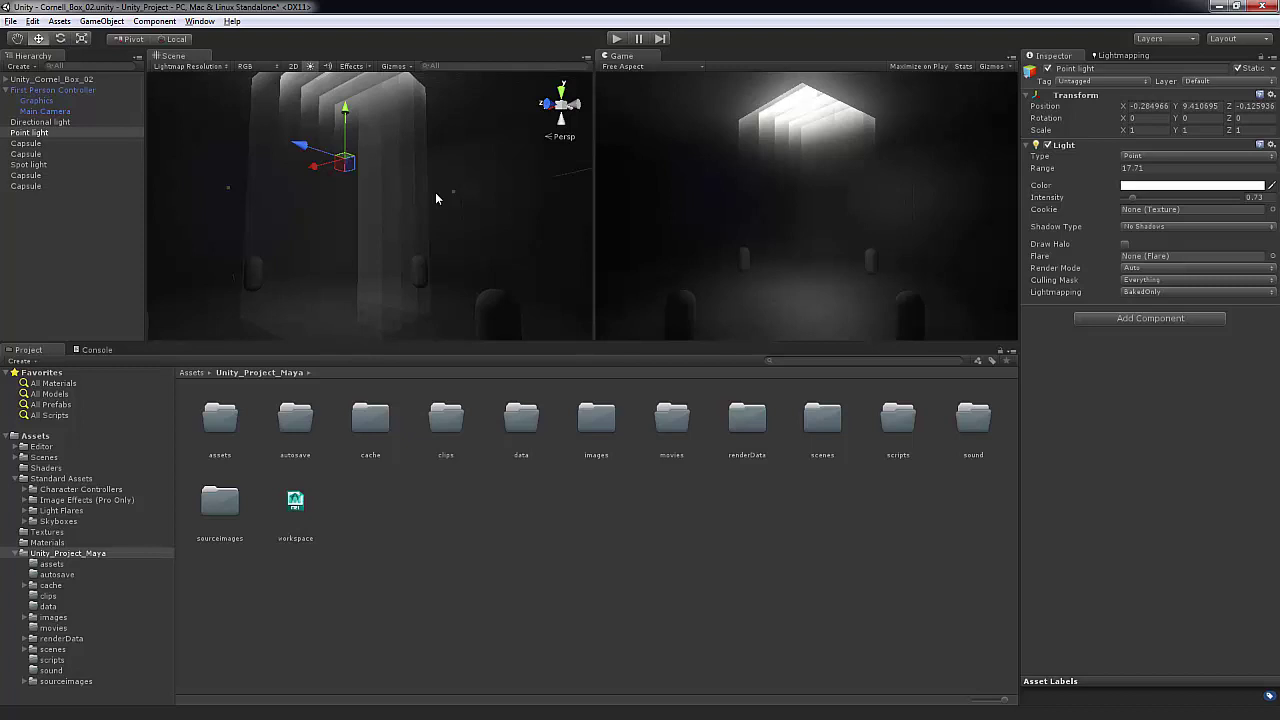
Step: Delete the spot light from the scene
{"action": "left_click", "coordinate": [52, 165]}
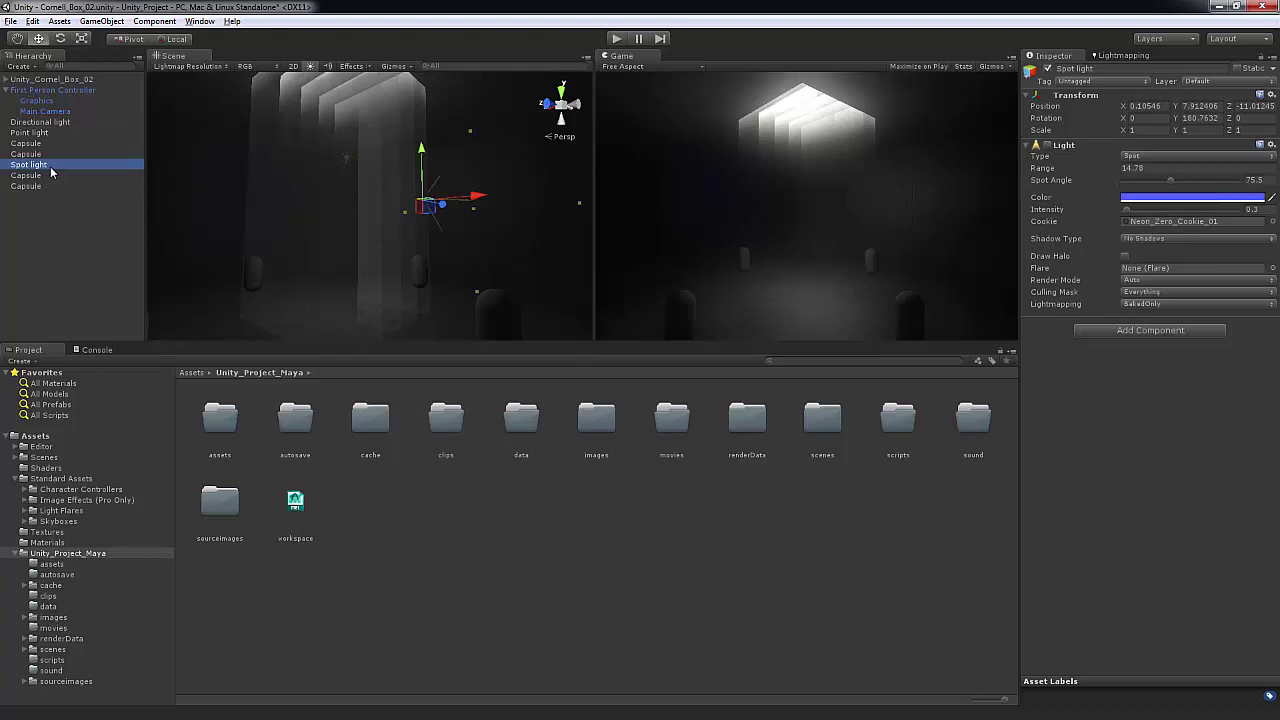
{"action": "key", "text": "Delete"}
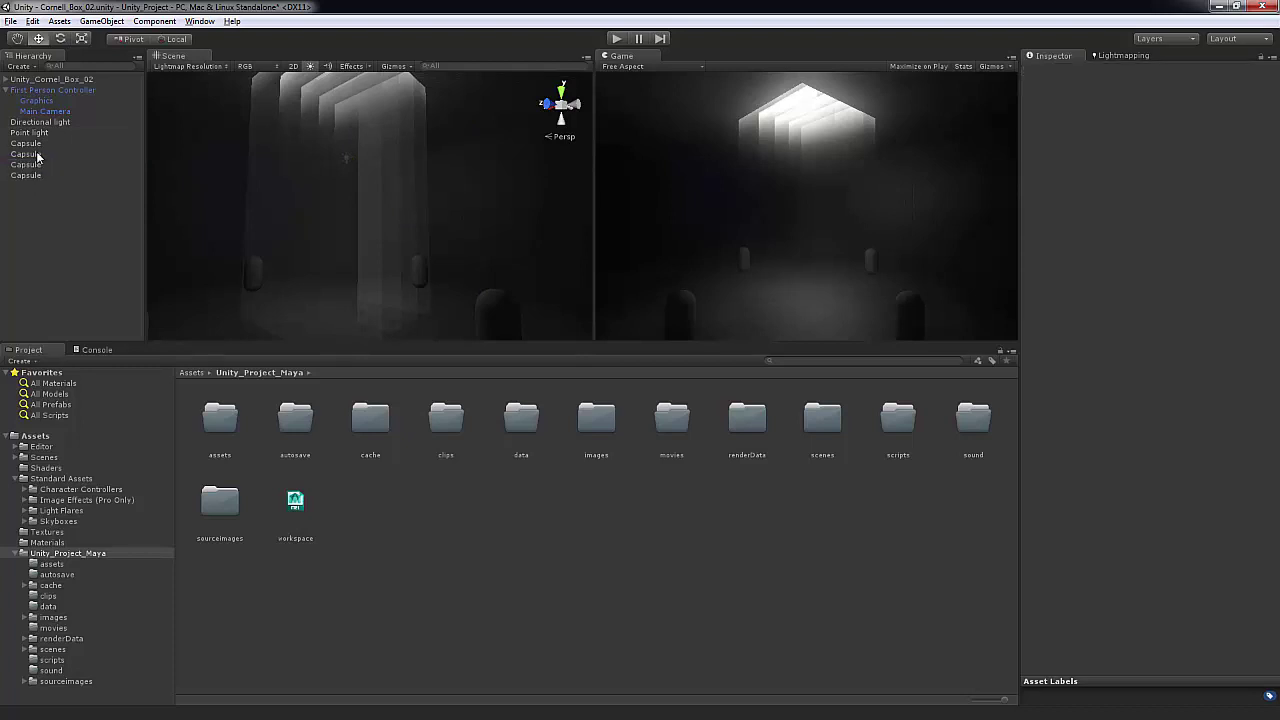
Step: Enable the directional light's Light component and review the room's lighting together with the point light
{"action": "left_click", "coordinate": [42, 134]}
{"action": "left_click", "coordinate": [43, 124]}
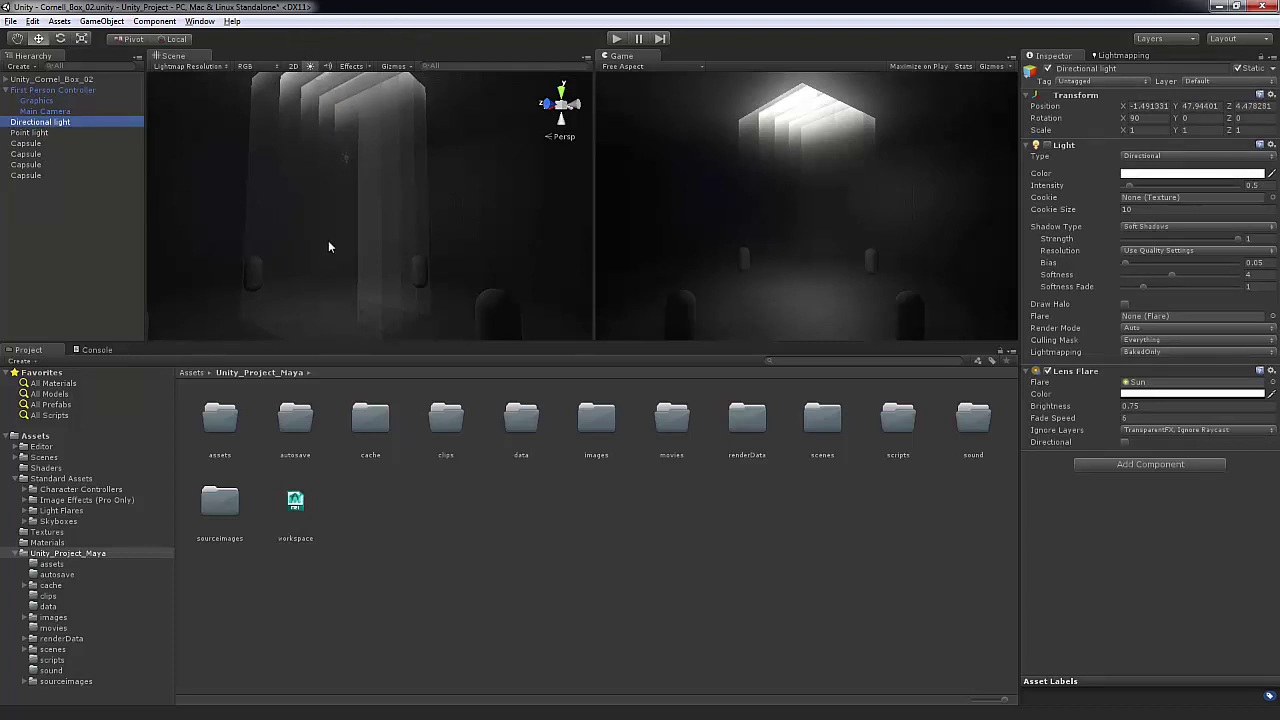
{"action": "left_click", "coordinate": [1047, 145]}
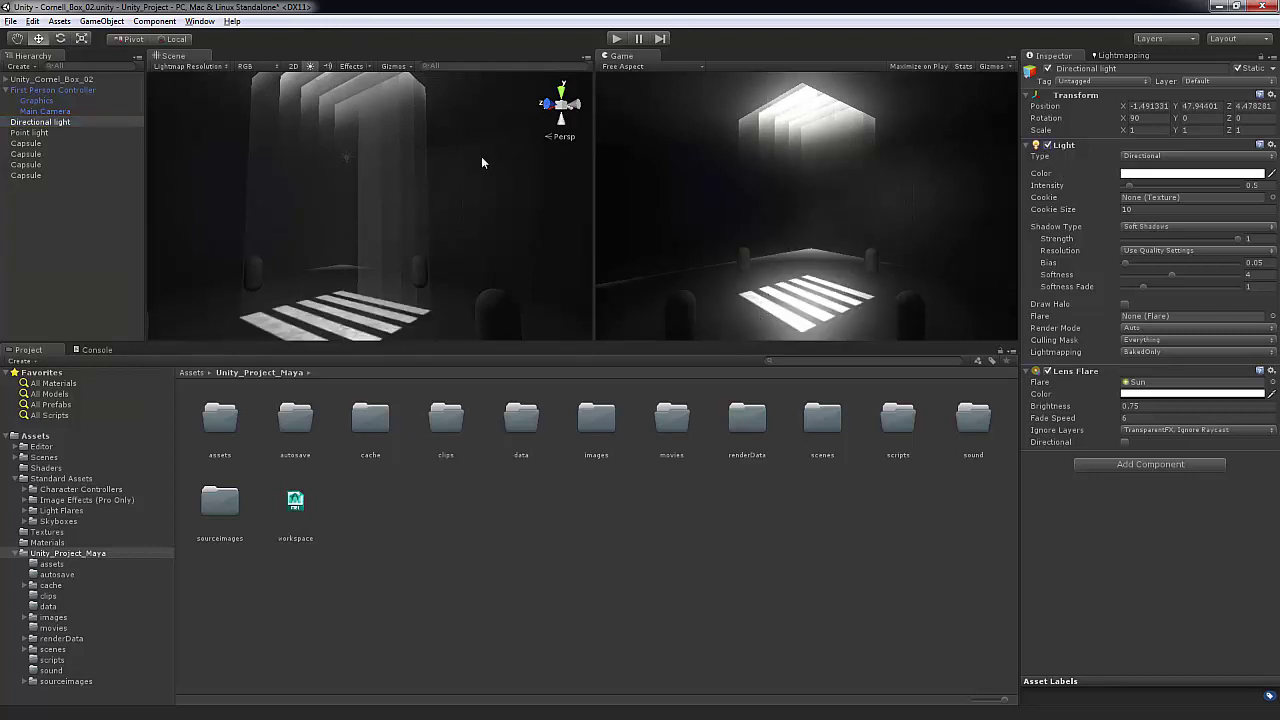
{"action": "left_click", "coordinate": [30, 132]}
{"action": "left_click_drag", "start_coordinate": [431, 183], "coordinate": [466, 188], "text": "alt"}
{"action": "scroll", "coordinate": [468, 189], "scroll_direction": "down", "scroll_amount": 2}
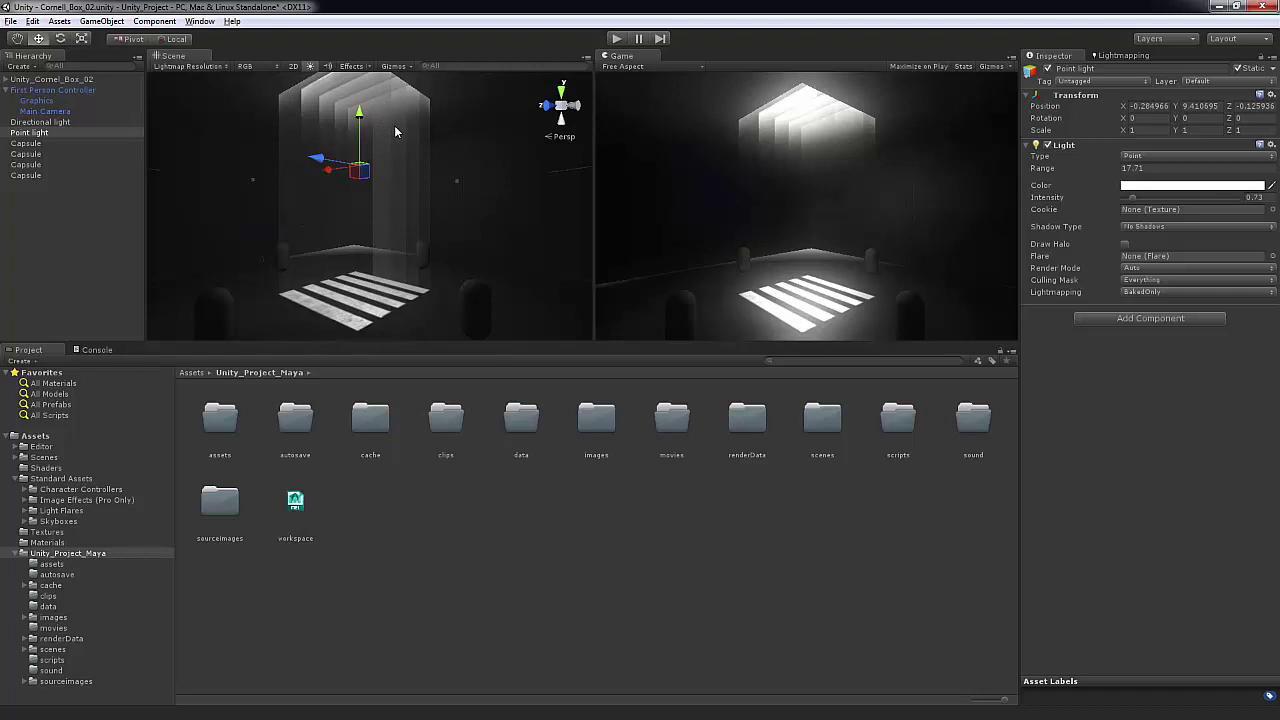
{"action": "left_click_drag", "start_coordinate": [430, 144], "coordinate": [444, 155], "text": "alt"}
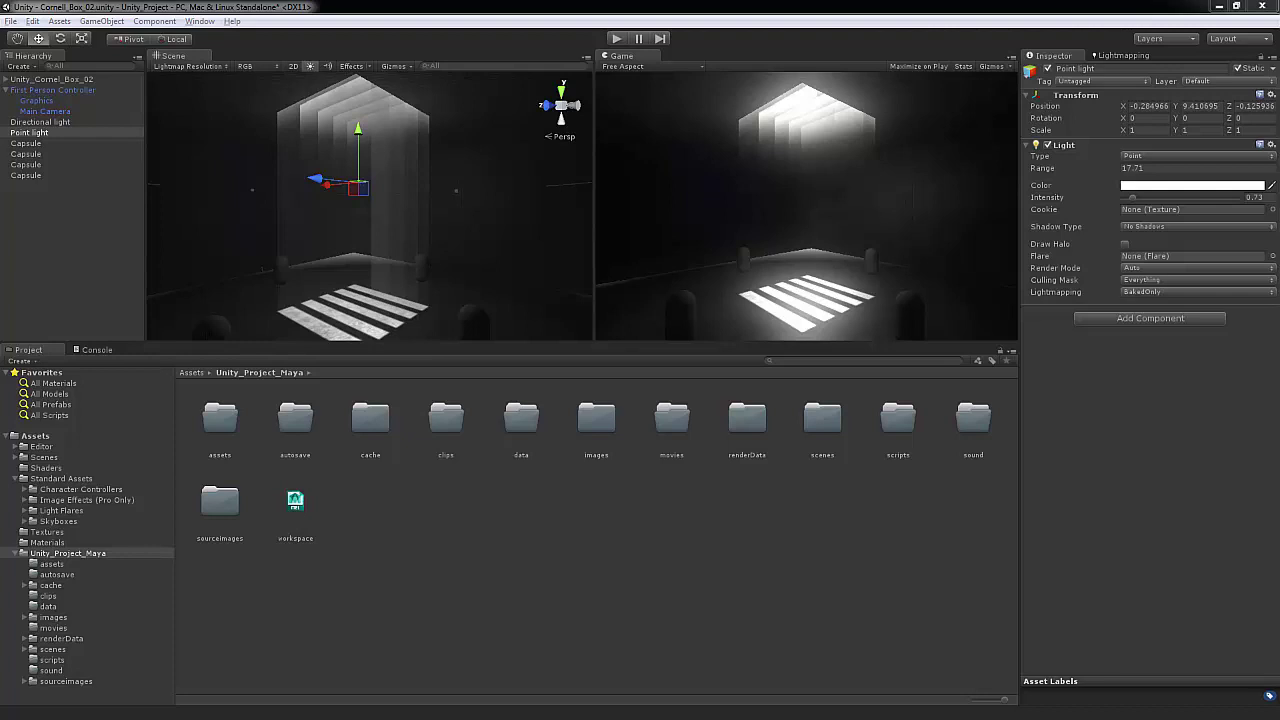
Step: Switch to Windows Explorer and open the inner Cubemap Generator folder within Unity_Scripts of the EFTA_Lecture_08_Glow_Reflection_Lightmapping project
{"action": "left_click_drag", "start_coordinate": [1279, 30], "coordinate": [443, 48]}
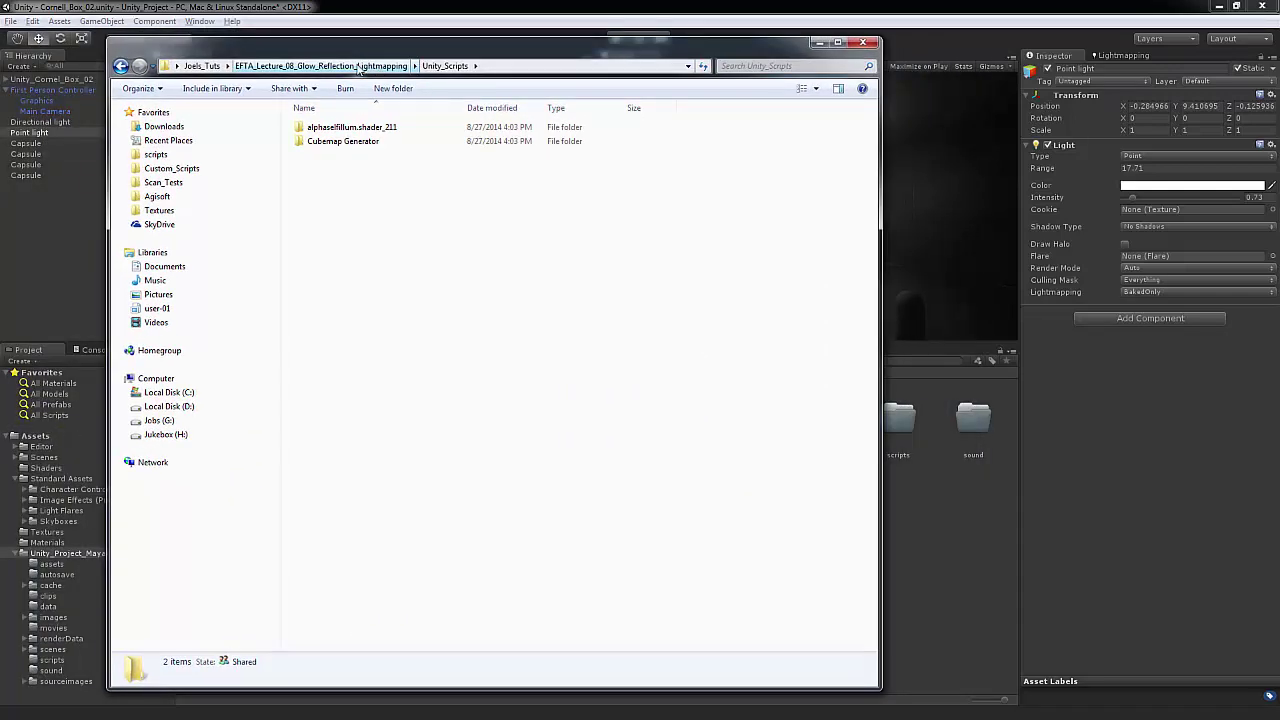
{"action": "left_click", "coordinate": [358, 66]}
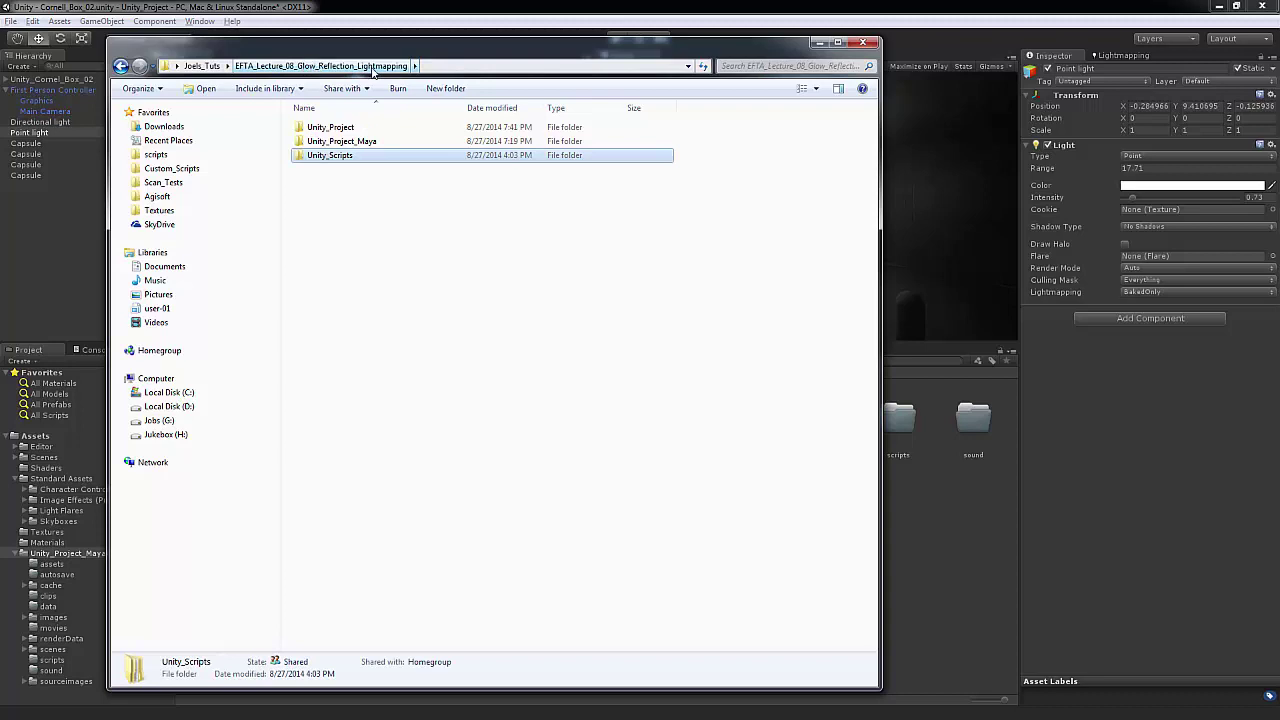
{"action": "left_click_drag", "start_coordinate": [358, 40], "coordinate": [333, 41]}
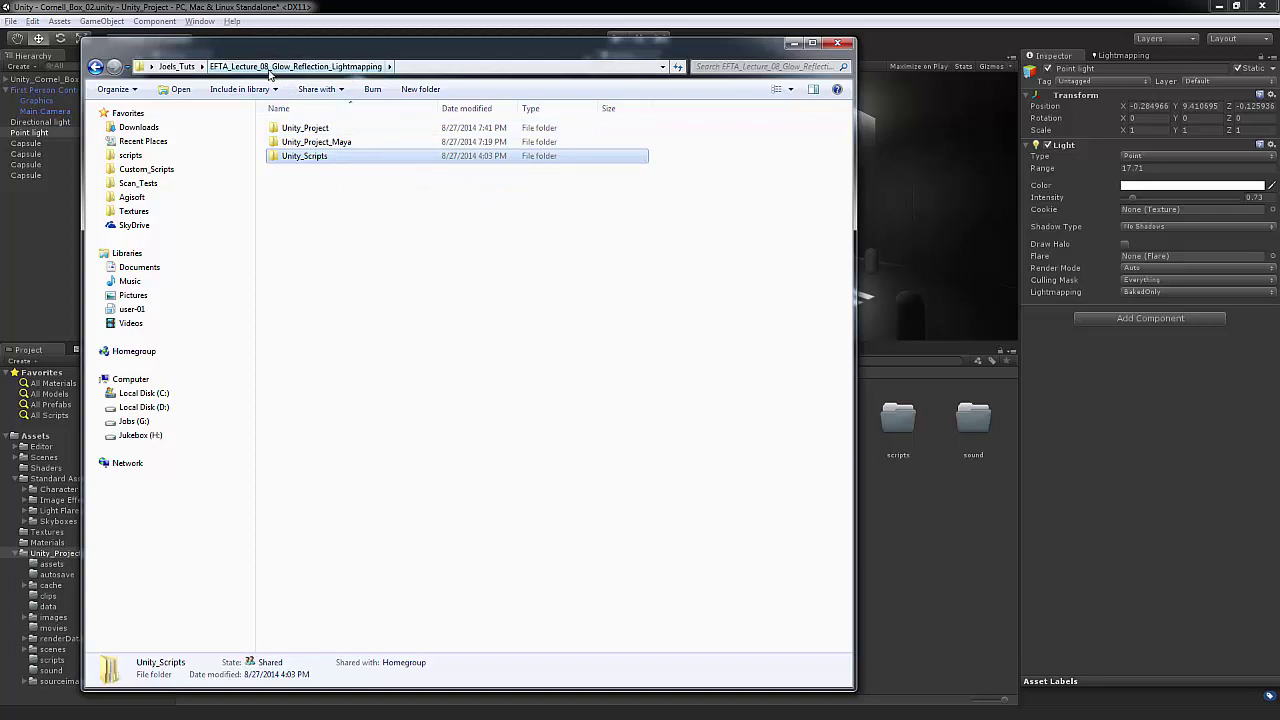
{"action": "double_click", "coordinate": [296, 158]}
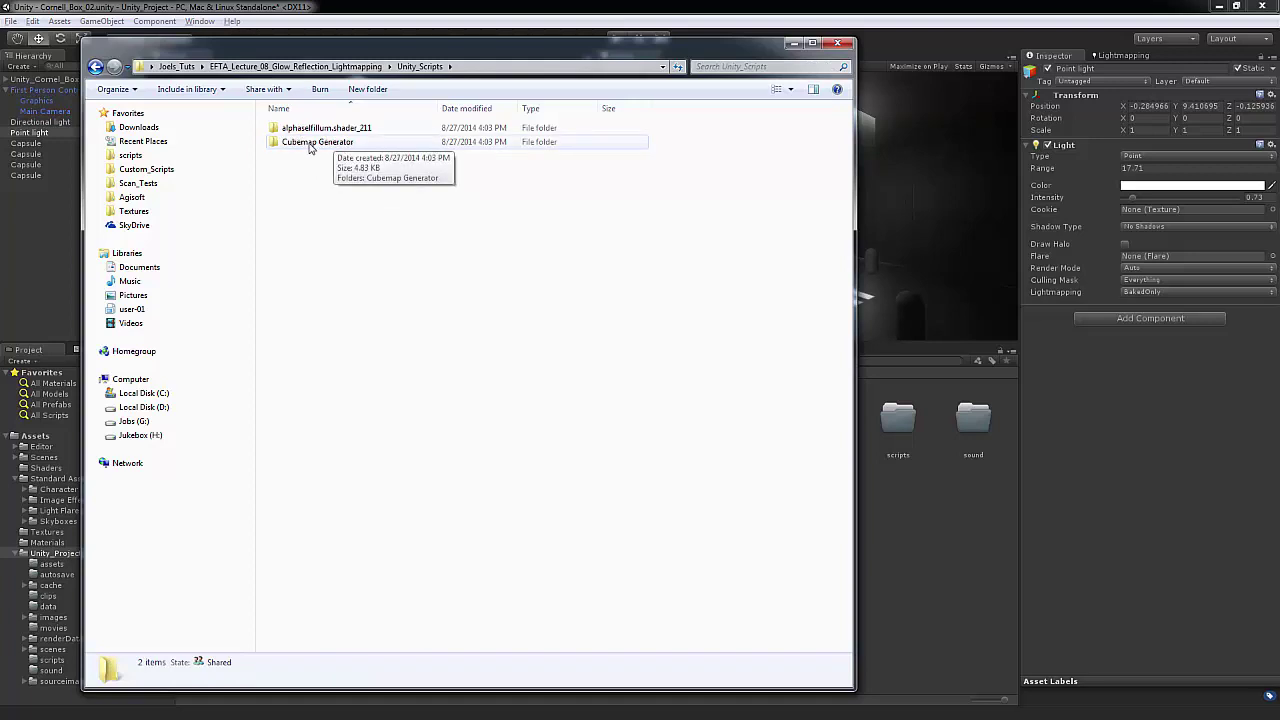
{"action": "double_click", "coordinate": [310, 146]}
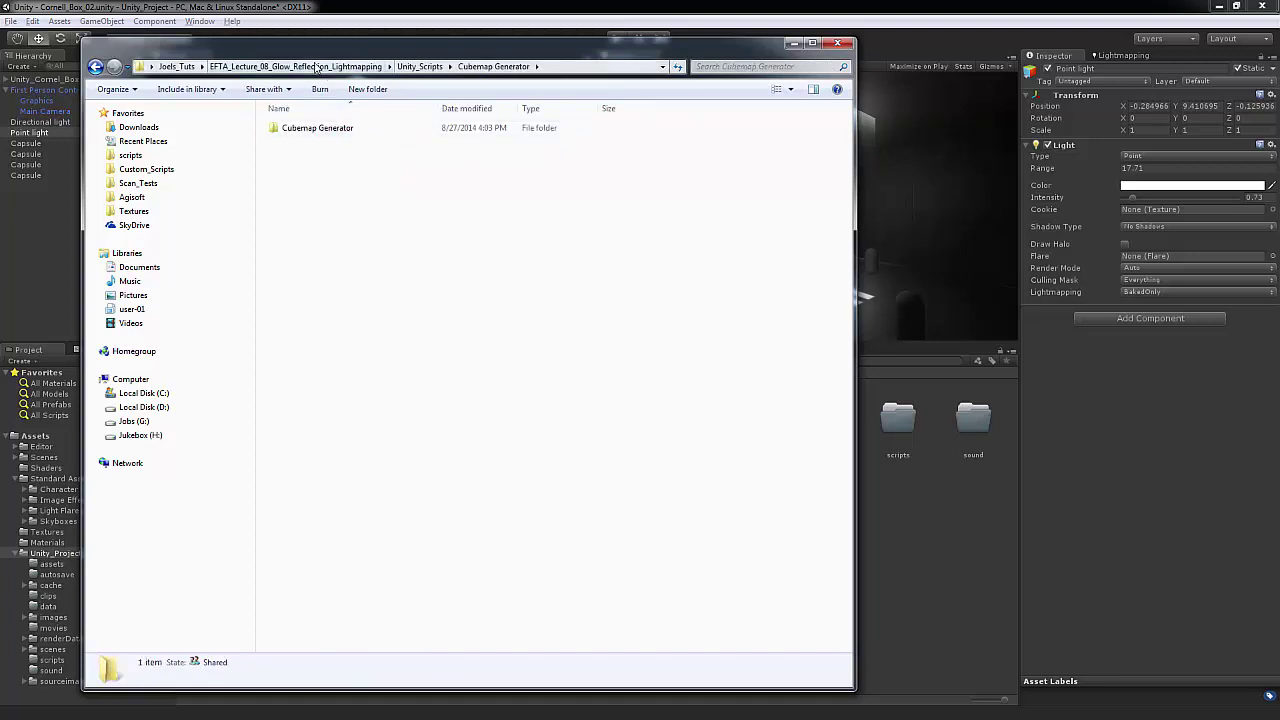
{"action": "left_click_drag", "start_coordinate": [299, 44], "coordinate": [446, 38]}
{"action": "left_click", "coordinate": [470, 122]}
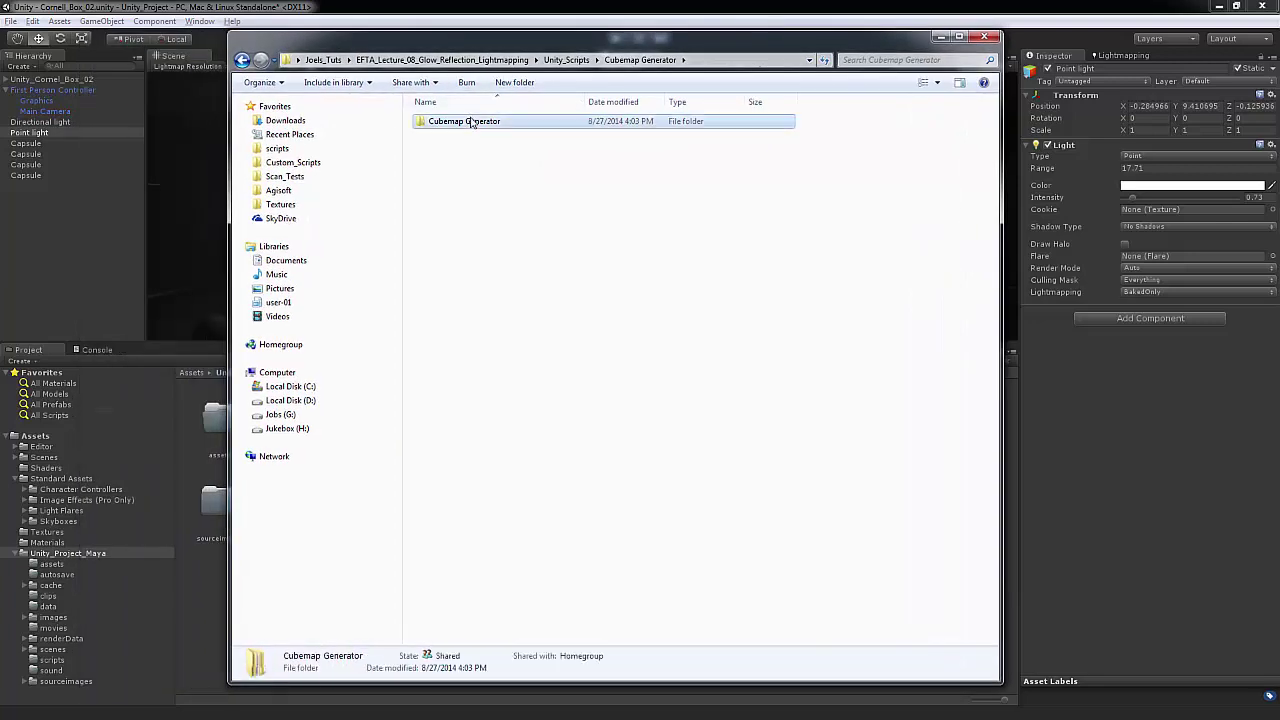
{"action": "double_click", "coordinate": [470, 122]}
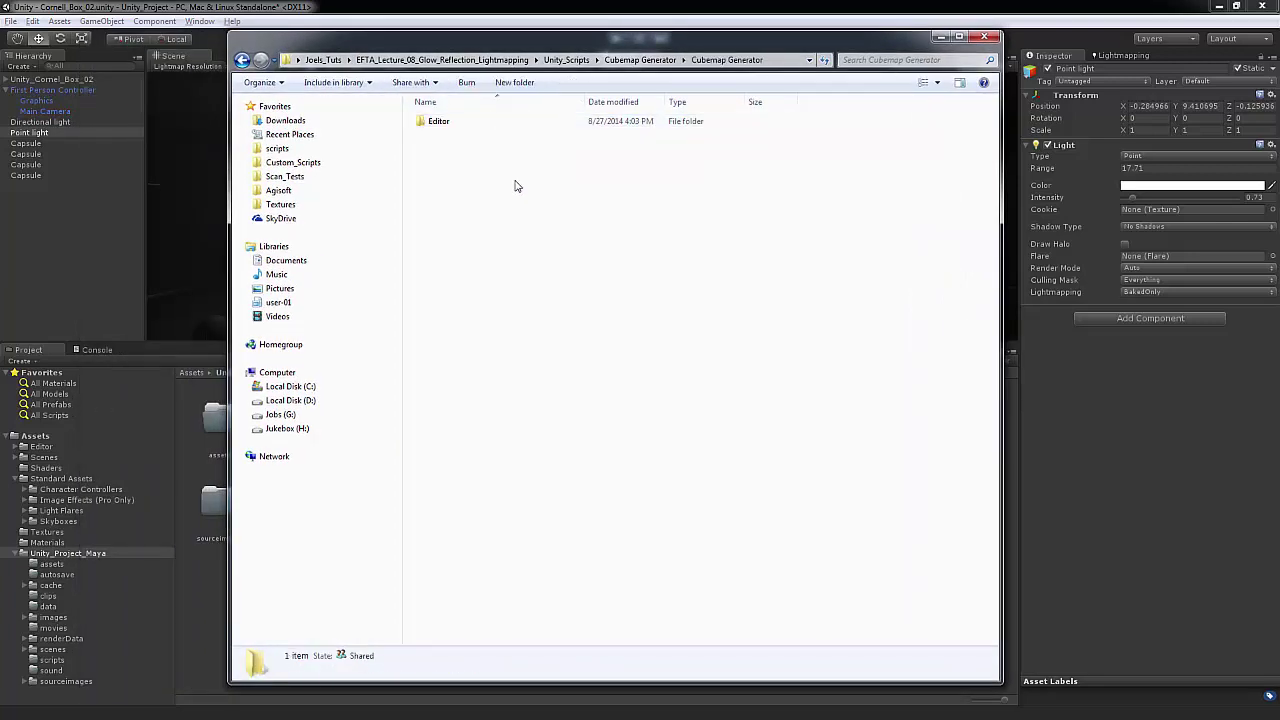
Step: Check the scripts in the Editor subfolder and how the nested Cubemap Generator folders are organised
{"action": "left_click", "coordinate": [446, 123]}
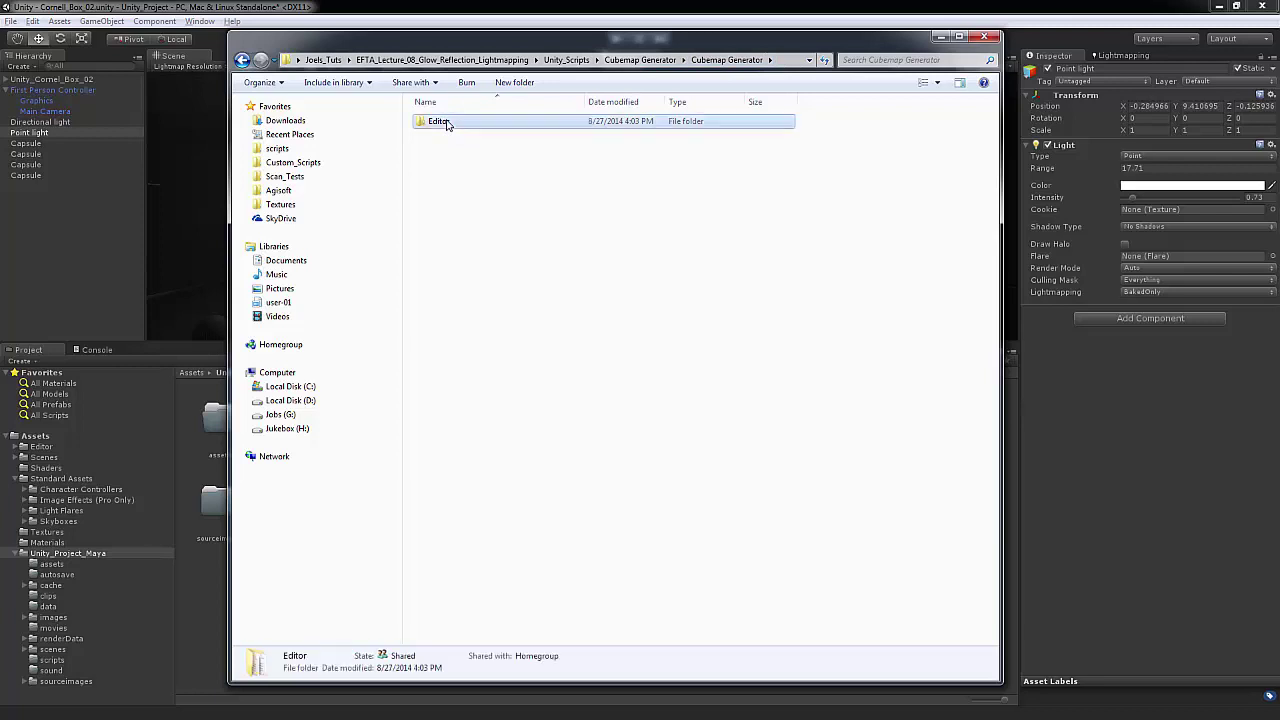
{"action": "double_click", "coordinate": [446, 123]}
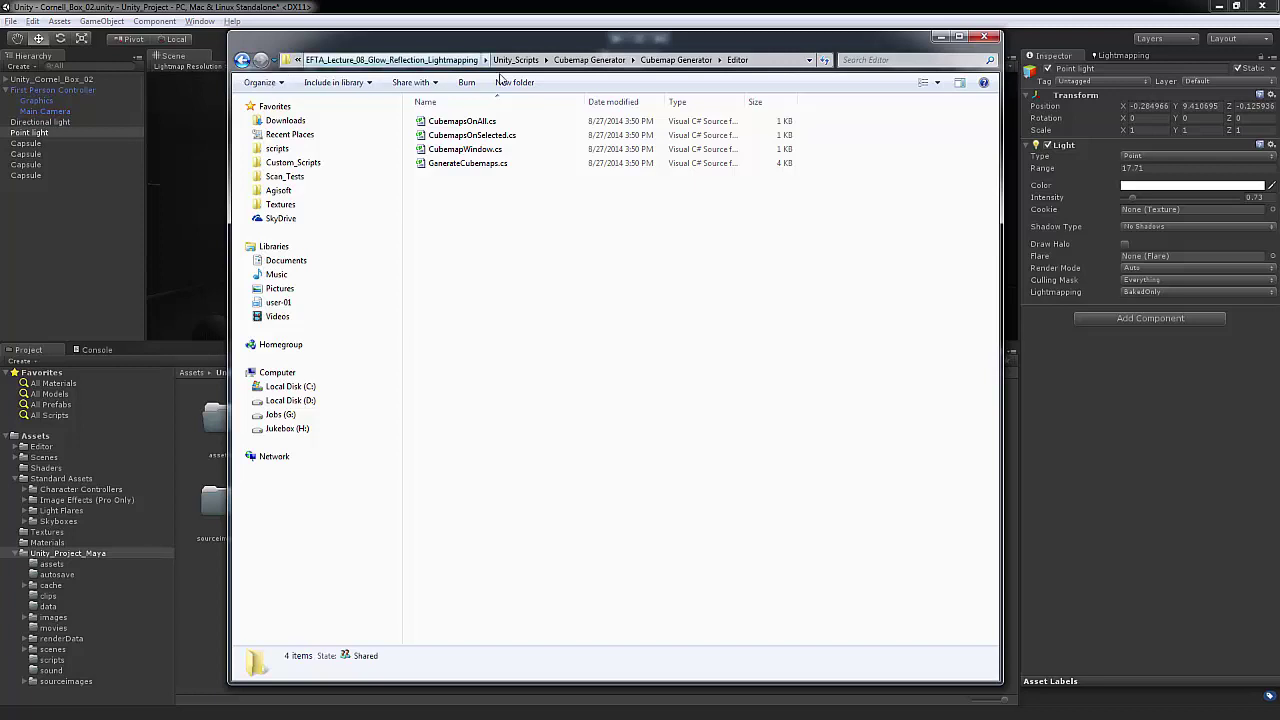
{"action": "left_click", "coordinate": [242, 60]}
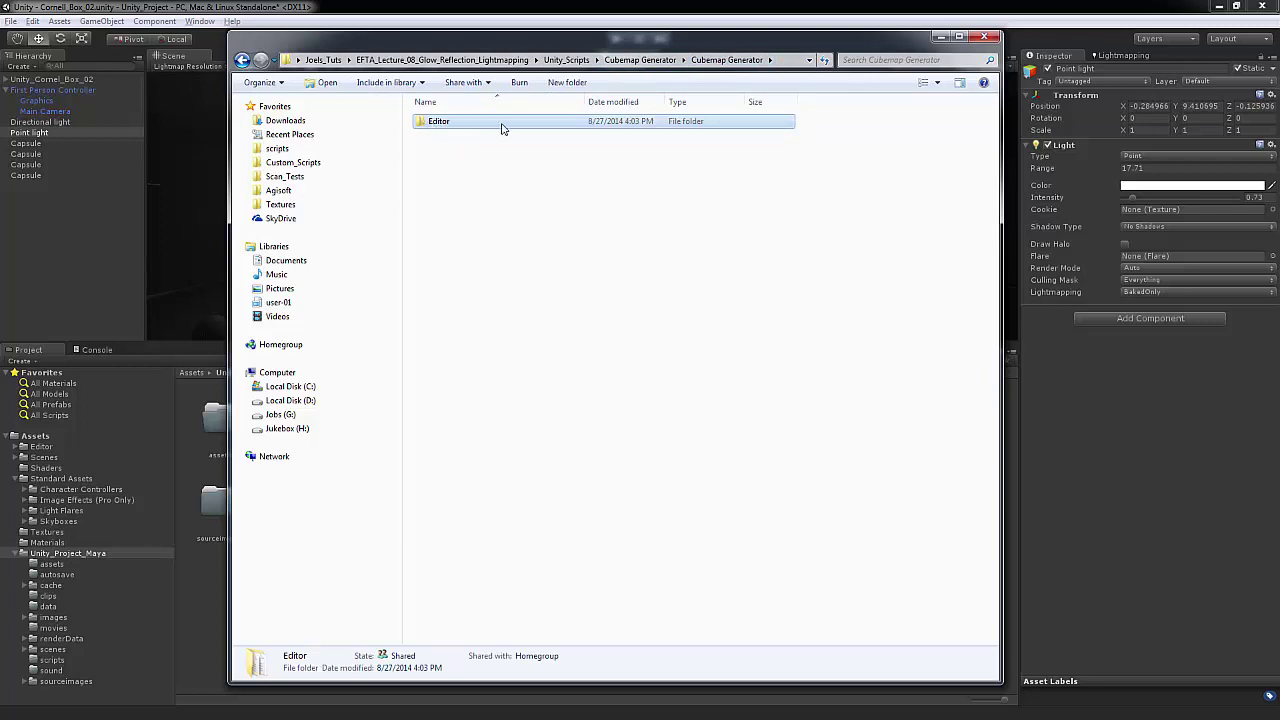
{"action": "left_click", "coordinate": [648, 63]}
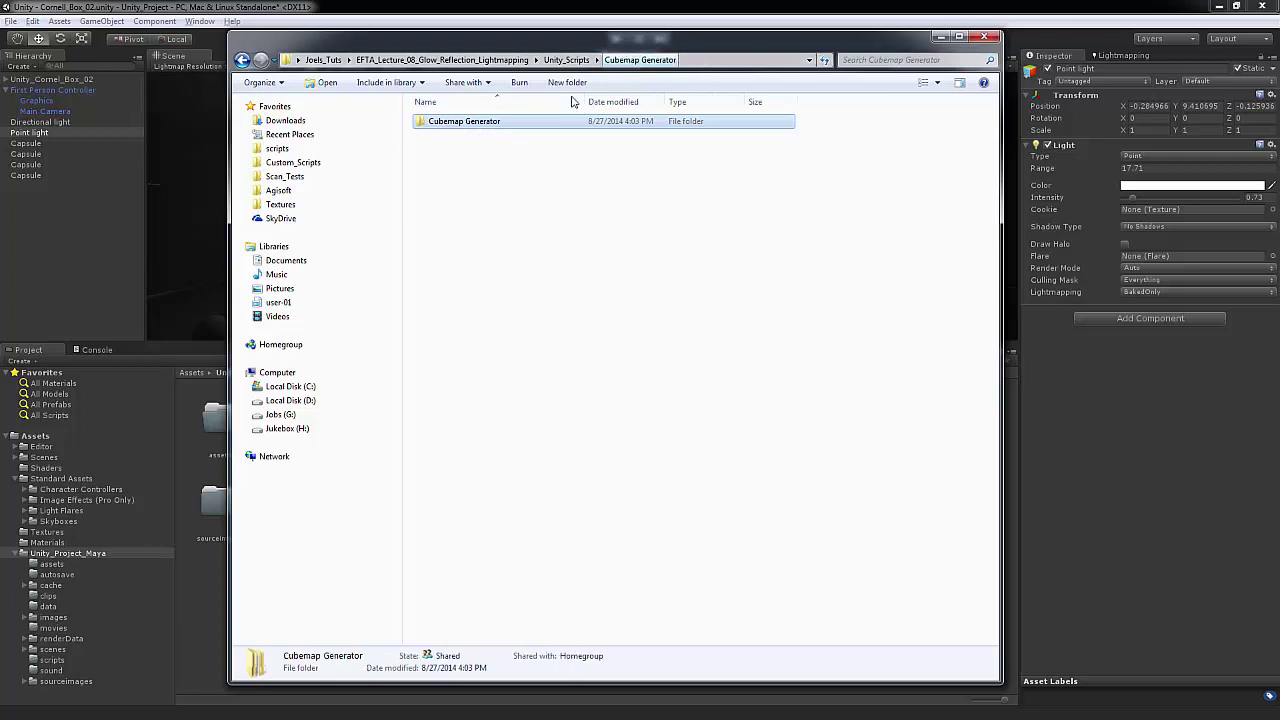
{"action": "double_click", "coordinate": [474, 127]}
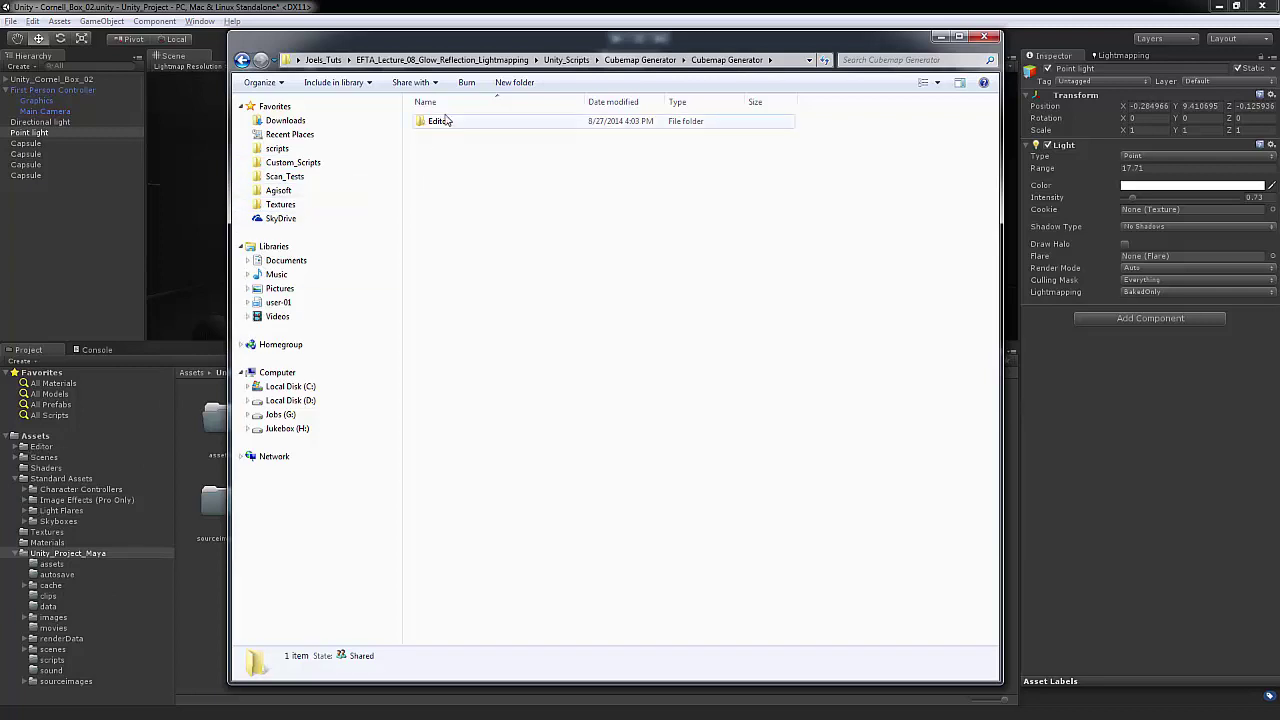
Step: Import CubemapsOnAll.cs, CubemapsOnSelected.cs, CubemapWindow.cs and GanerateCubemaps.cs into the Unity project's Editor folder and minimize Windows Explorer
{"action": "left_click_drag", "start_coordinate": [229, 31], "coordinate": [287, 49]}
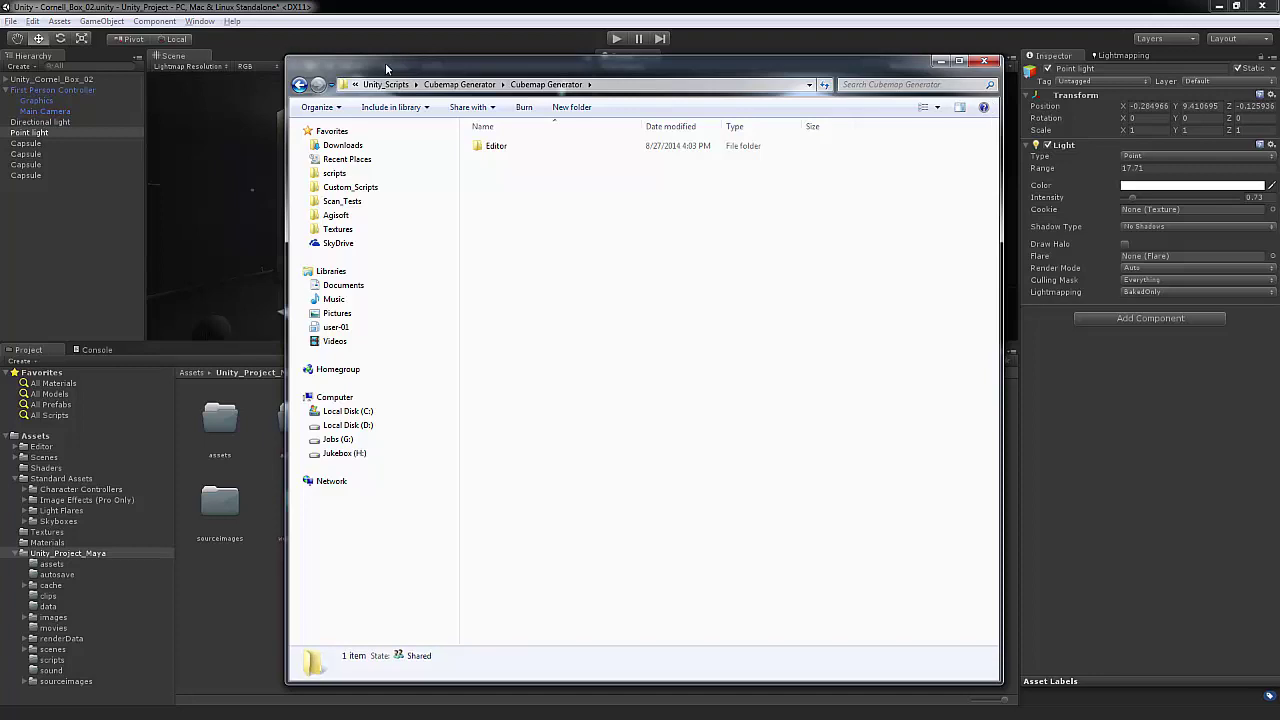
{"action": "left_click_drag", "start_coordinate": [385, 62], "coordinate": [463, 65]}
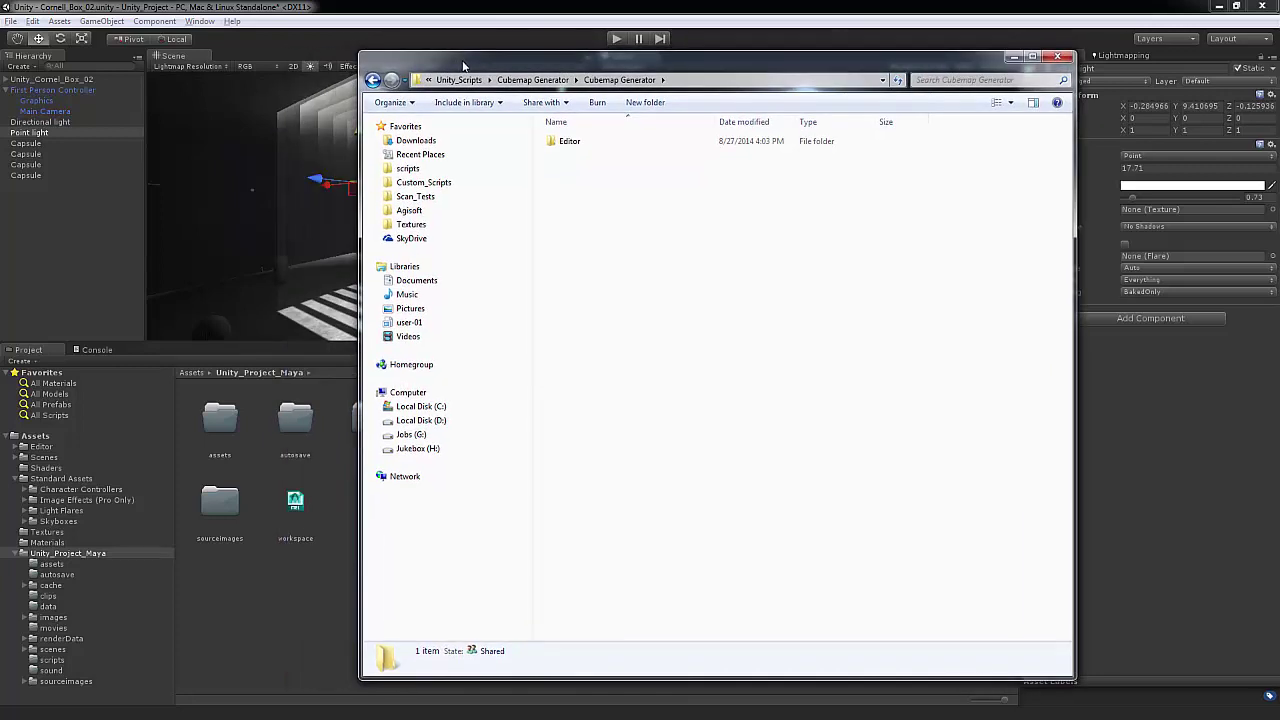
{"action": "left_click", "coordinate": [567, 143]}
{"action": "double_click", "coordinate": [567, 143]}
{"action": "left_click_drag", "start_coordinate": [680, 280], "coordinate": [52, 452]}
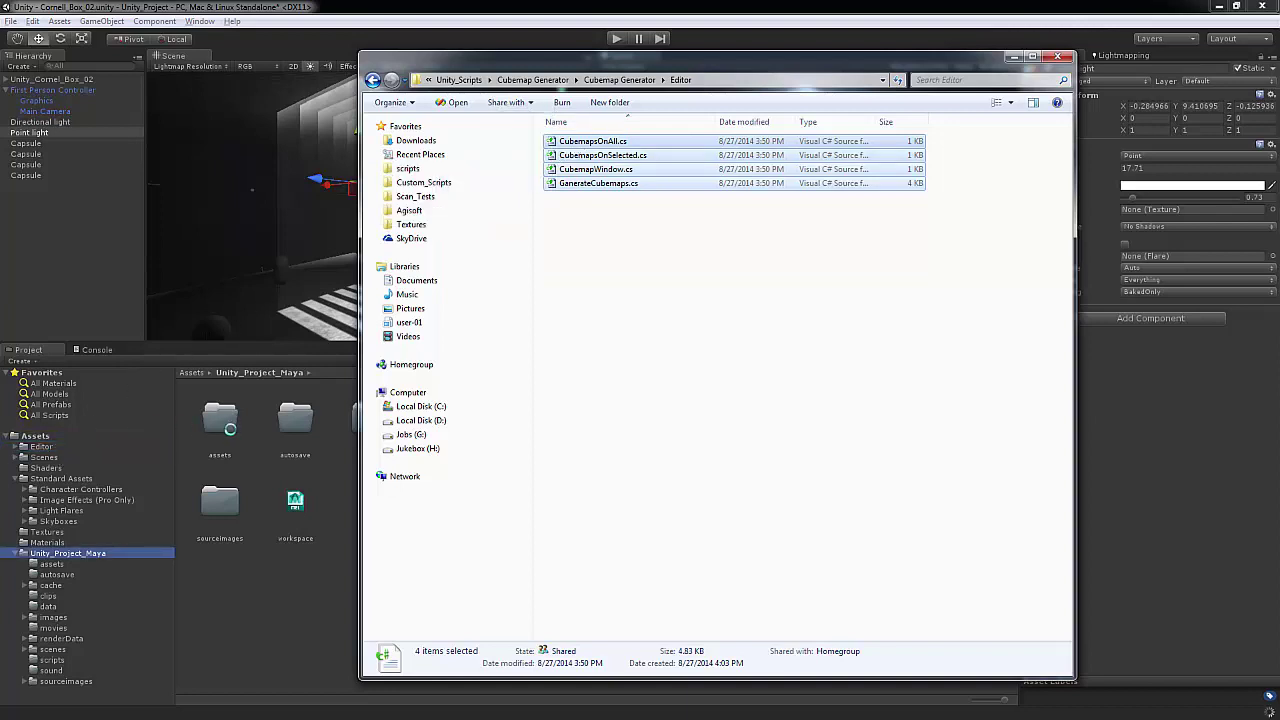
{"action": "left_click", "coordinate": [1013, 57]}
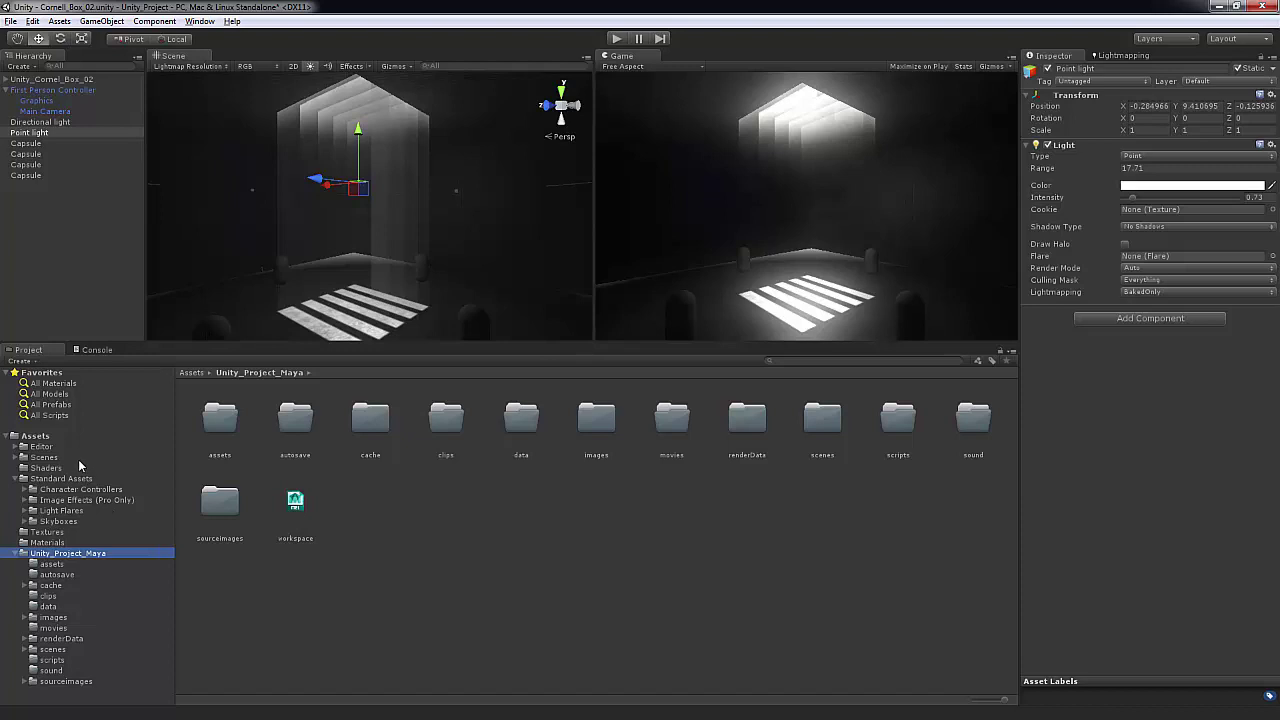
Step: Open the project's Editor asset folder and inspect the code of the imported cubemap scripts
{"action": "left_click", "coordinate": [46, 457]}
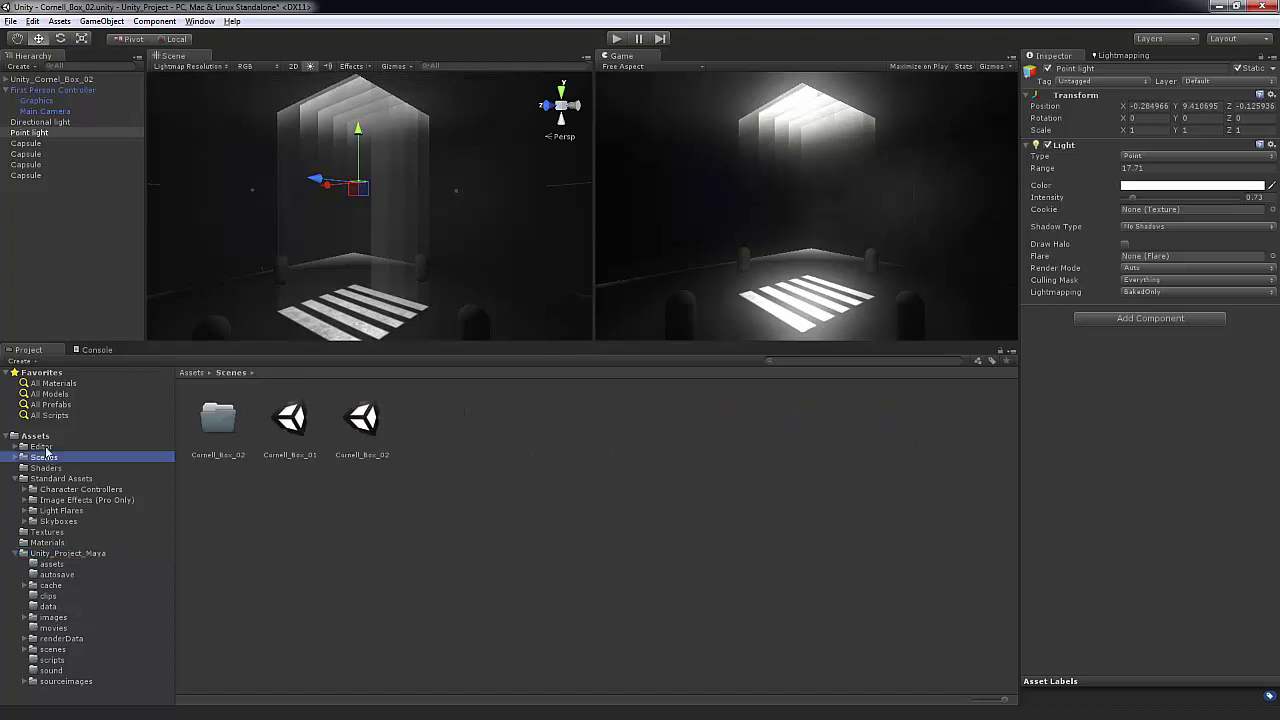
{"action": "left_click", "coordinate": [45, 447]}
{"action": "left_click", "coordinate": [296, 428]}
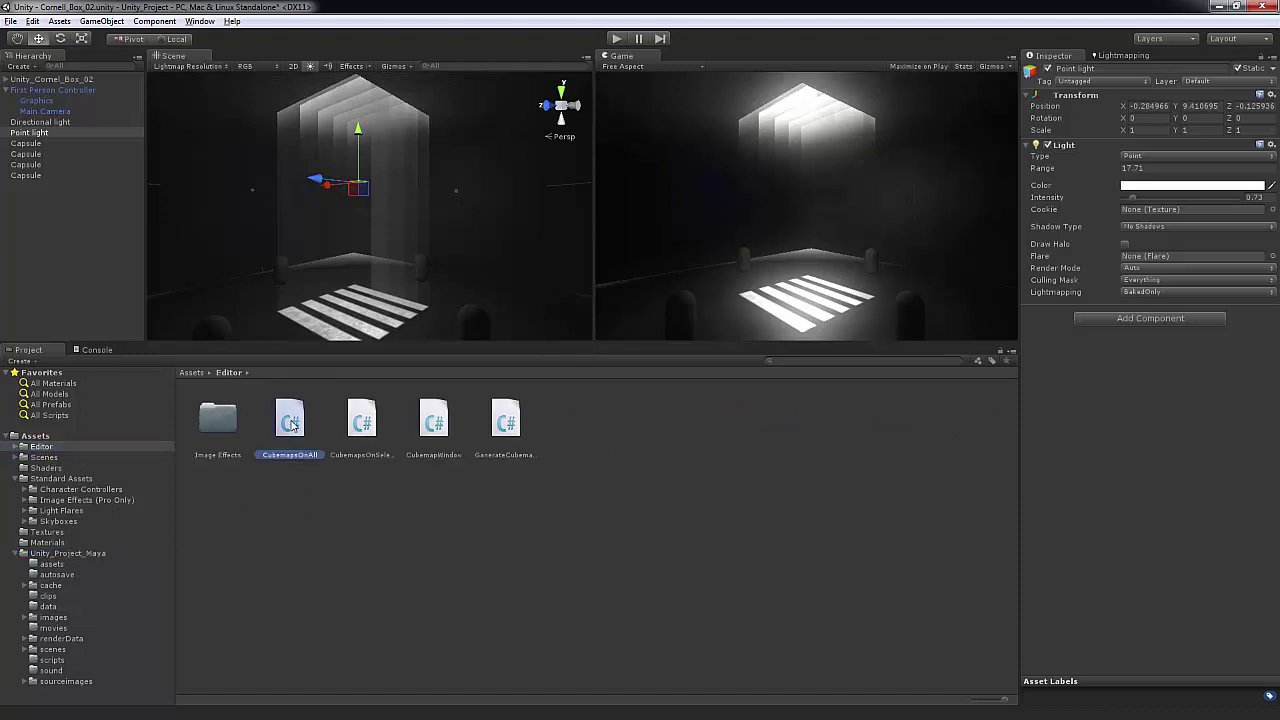
{"action": "left_click", "coordinate": [352, 426]}
{"action": "left_click", "coordinate": [430, 422]}
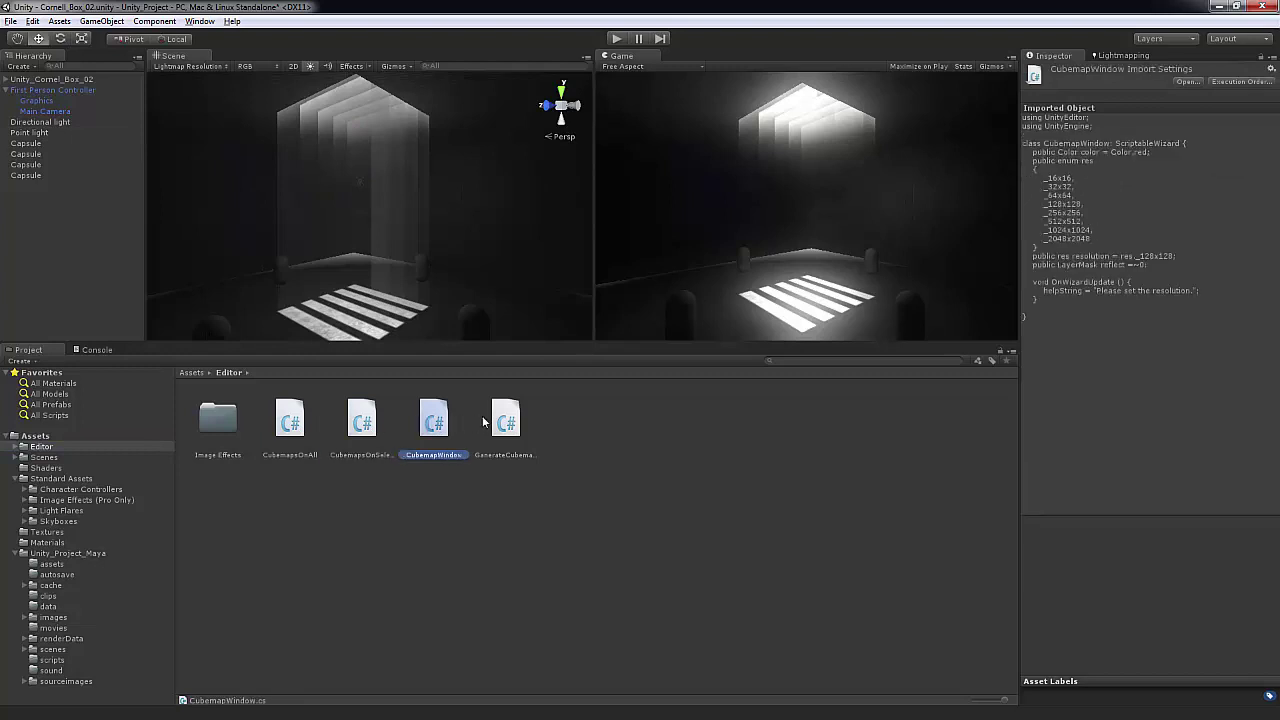
{"action": "left_click", "coordinate": [508, 418]}
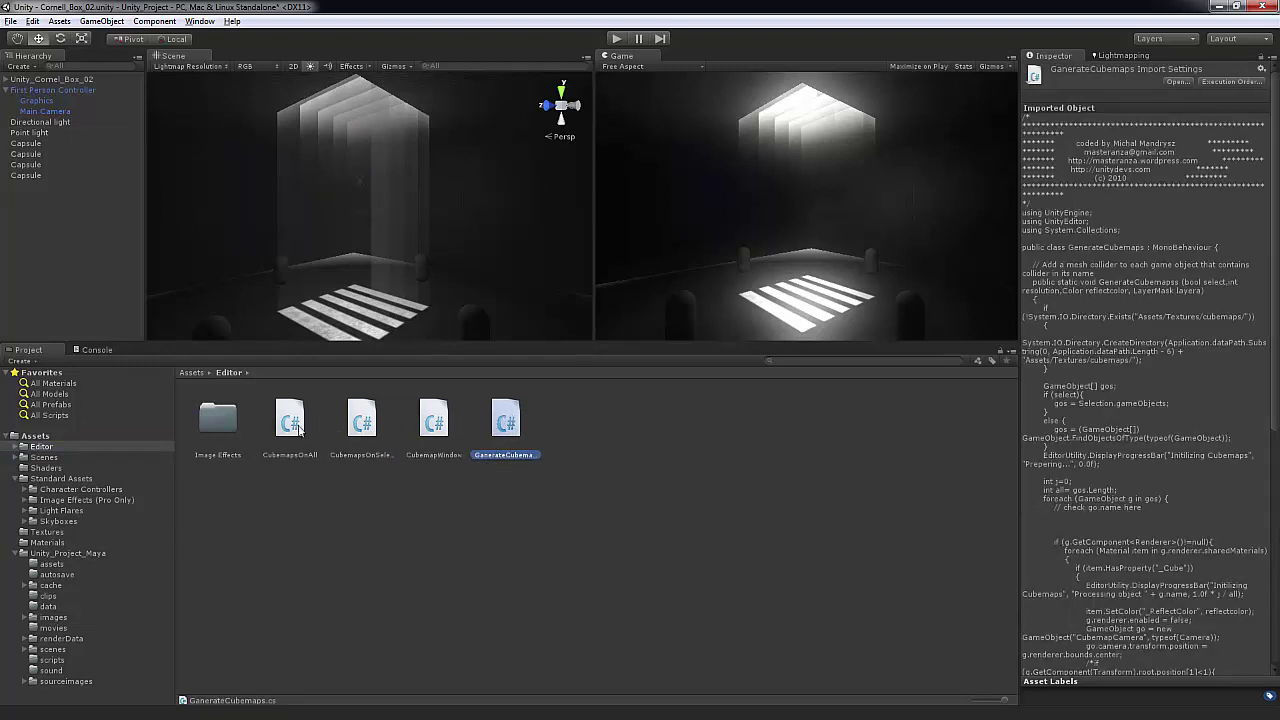
{"action": "double_click", "coordinate": [511, 425]}
{"action": "left_click", "coordinate": [597, 437]}
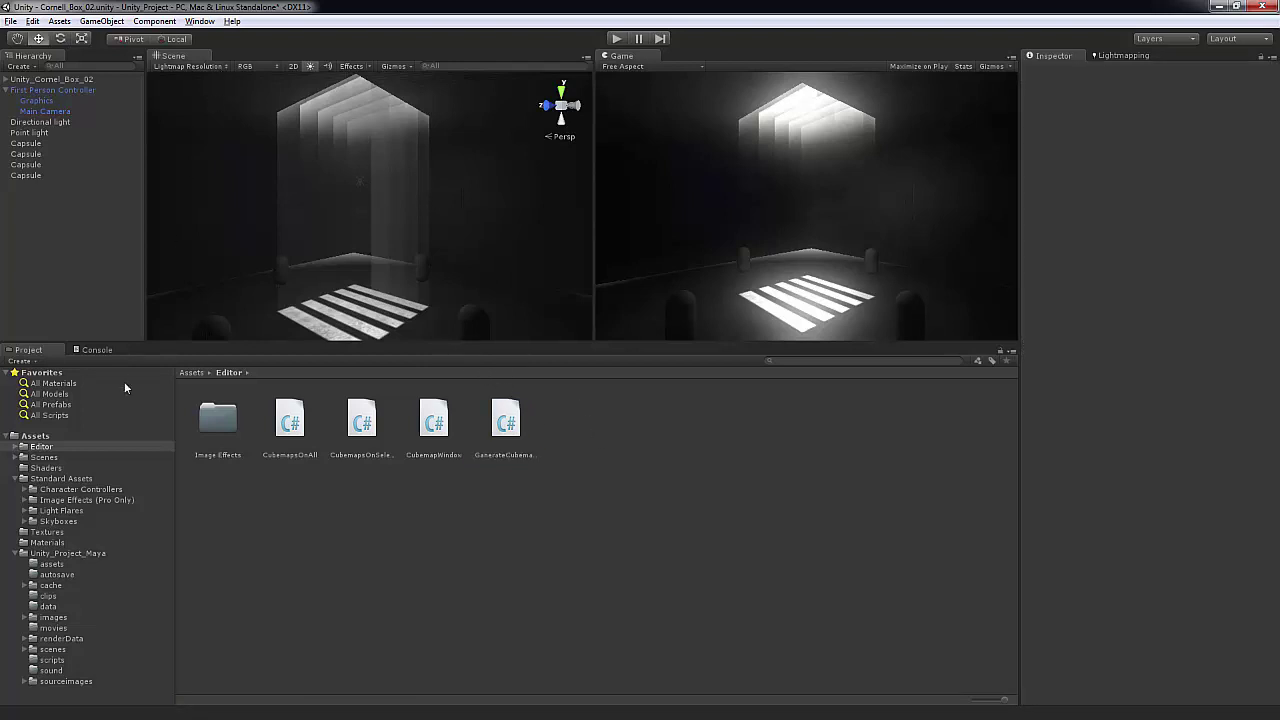
Step: Find the new Generate Cubemaps command and review its On selected and On all options
{"action": "left_click", "coordinate": [267, 20]}
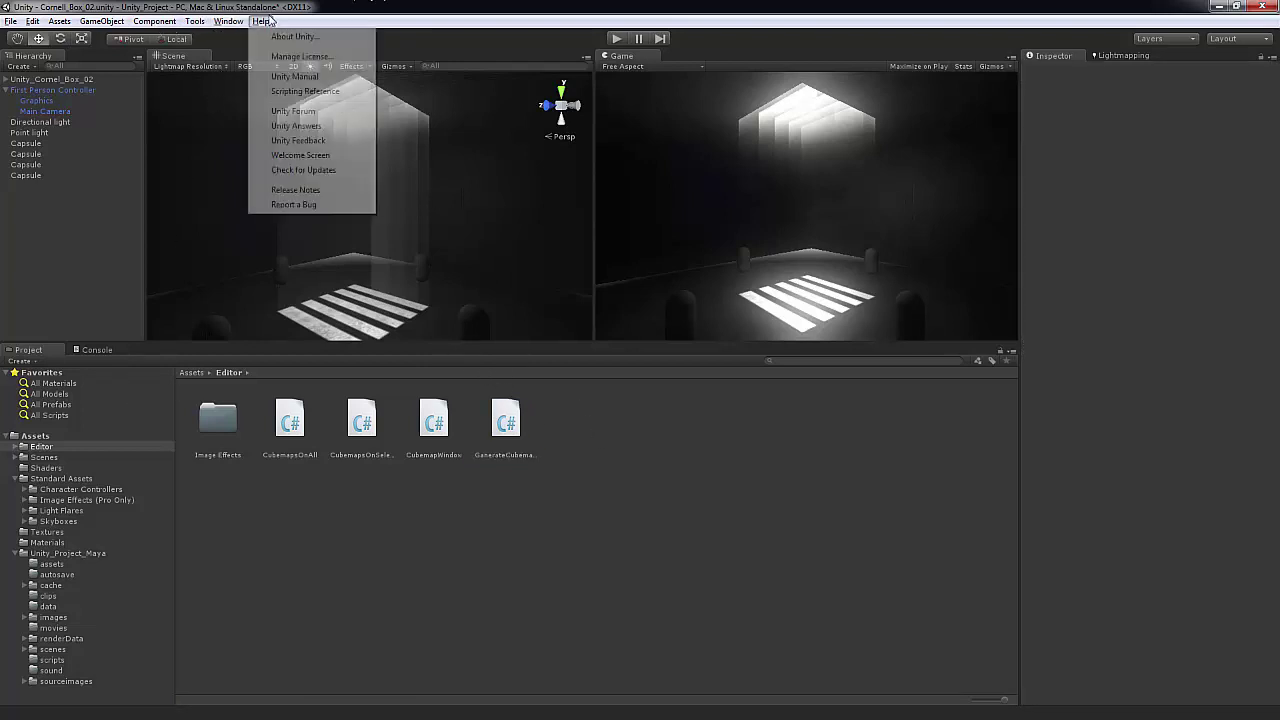
{"action": "left_click", "coordinate": [358, 5]}
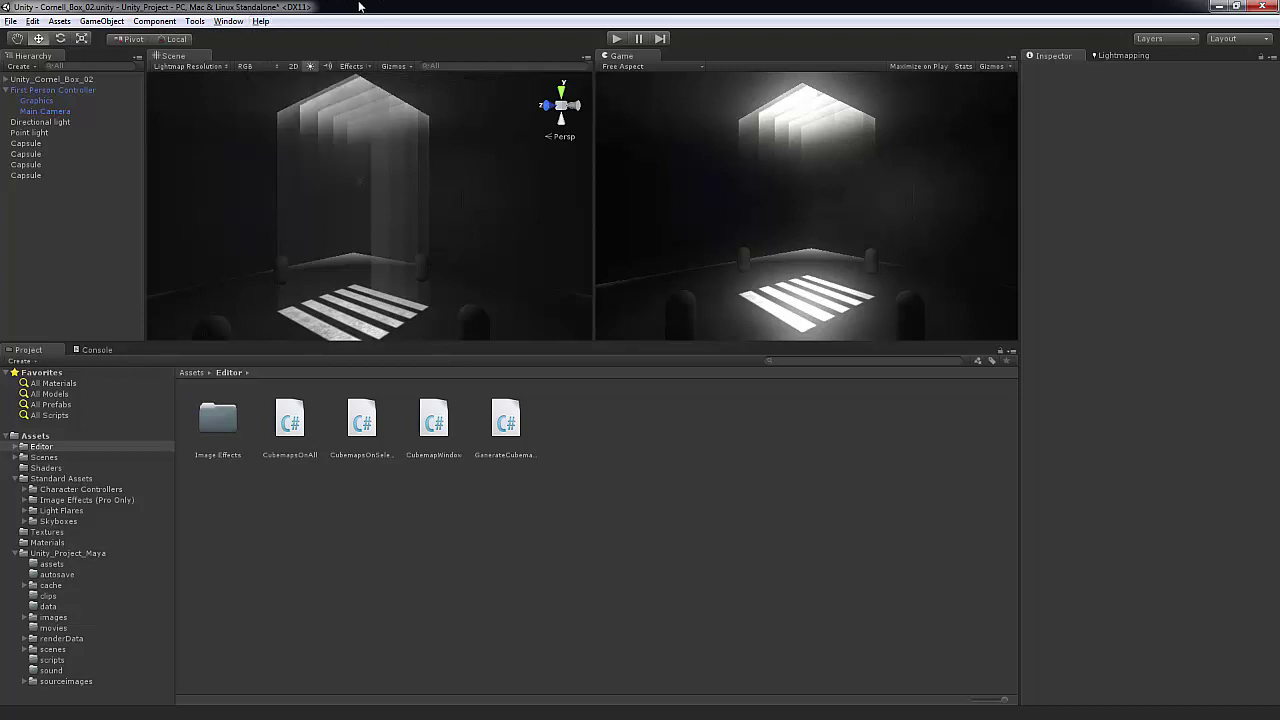
{"action": "left_click", "coordinate": [195, 23]}
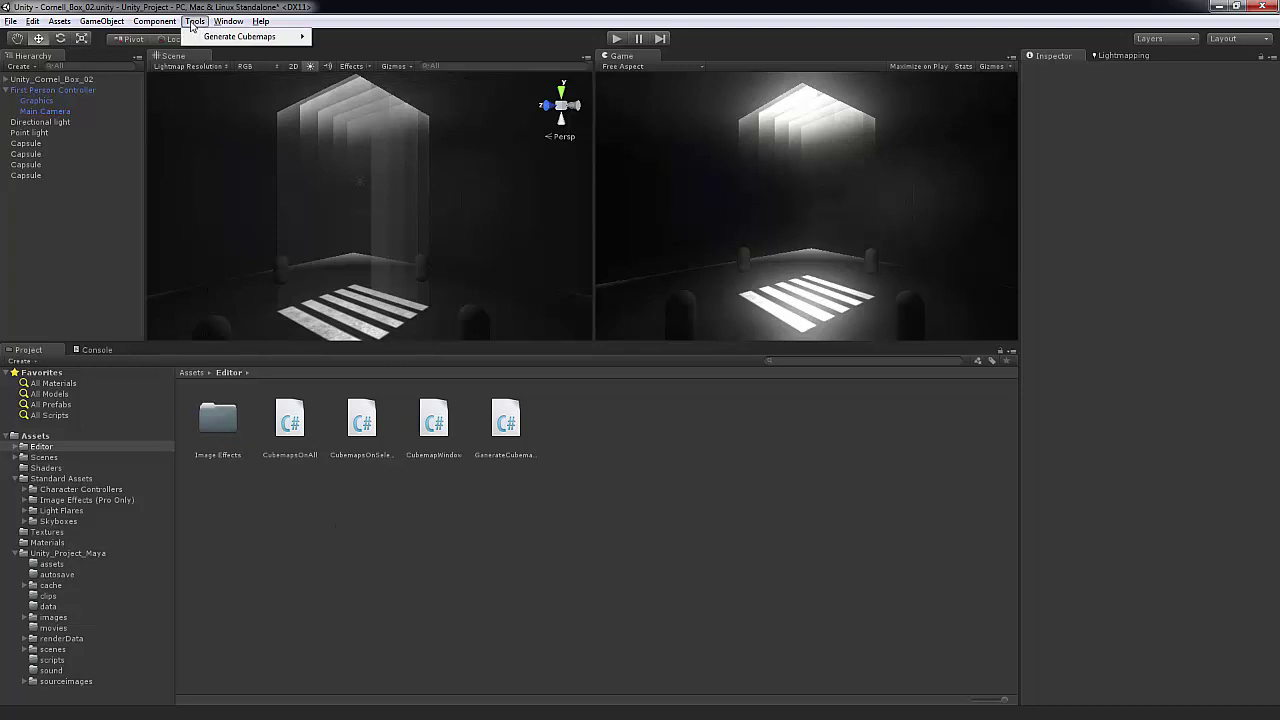
{"action": "left_click", "coordinate": [219, 8]}
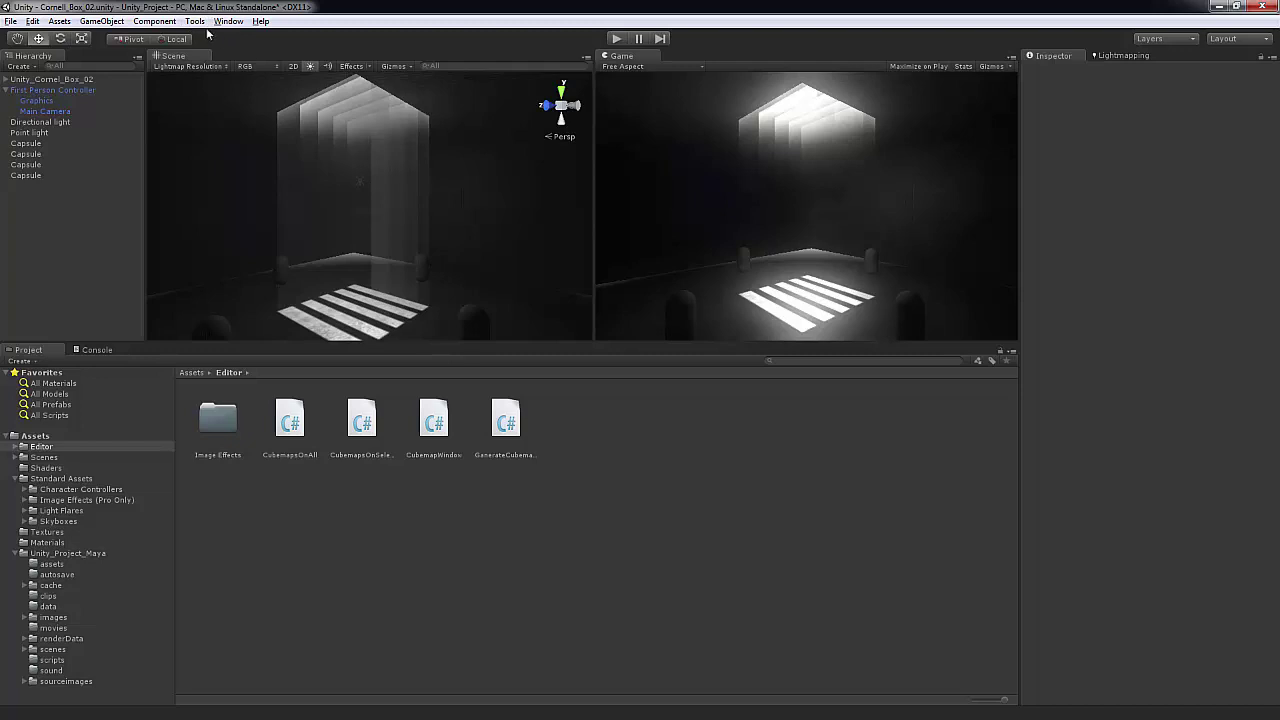
{"action": "left_click", "coordinate": [197, 22]}
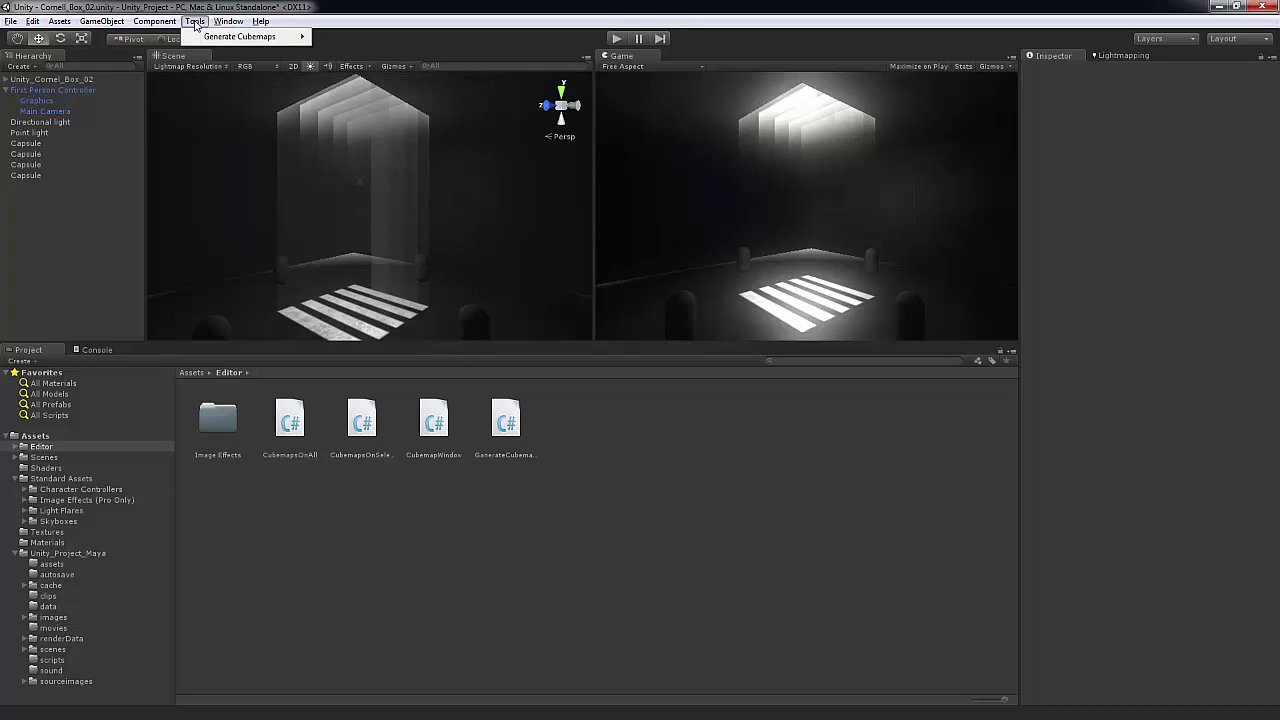
{"action": "mouse_move", "coordinate": [203, 40]}
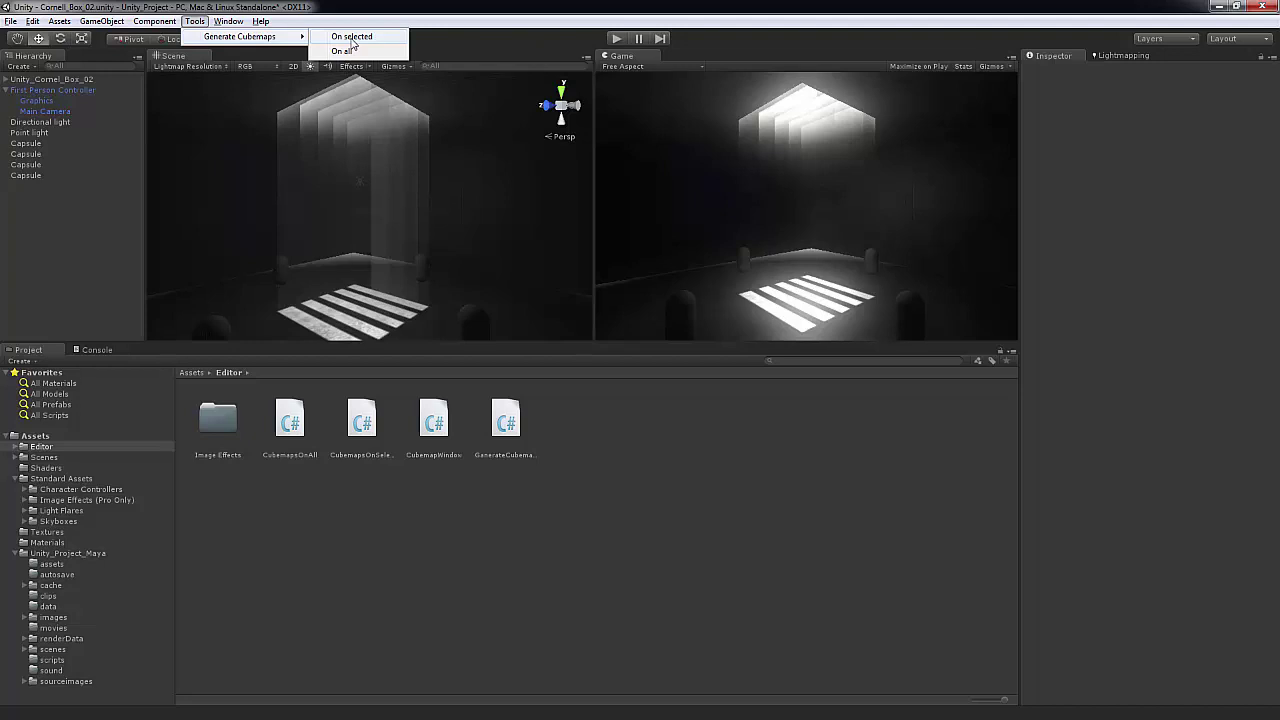
{"action": "left_click", "coordinate": [371, 8]}
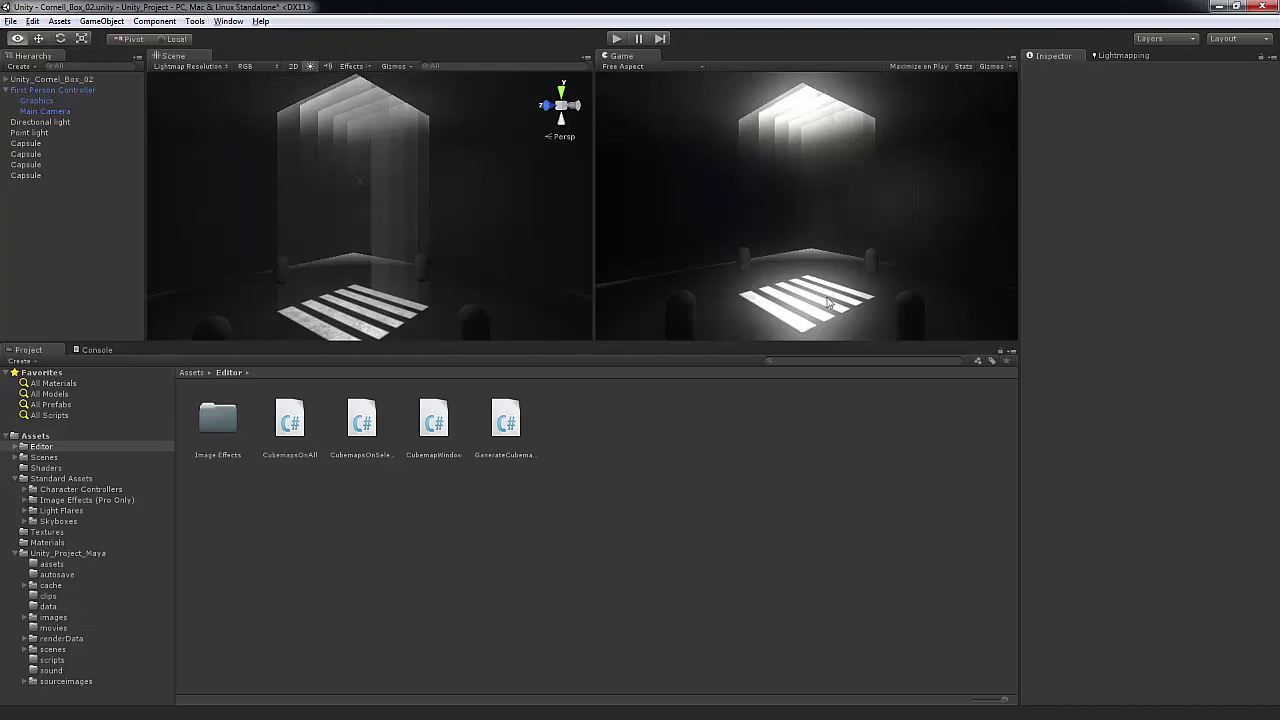
Step: Set the point light's intensity to 0.7 and its range to 29.2
{"action": "left_click_drag", "start_coordinate": [401, 278], "coordinate": [453, 241], "text": "alt"}
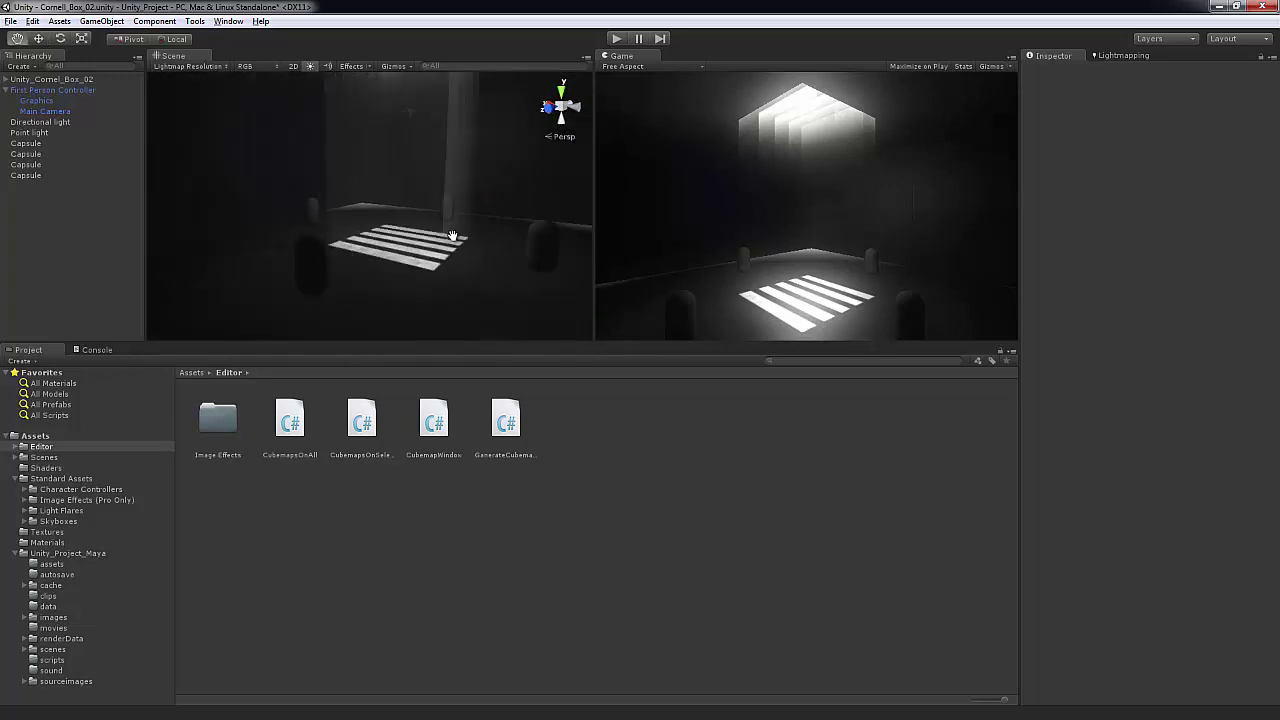
{"action": "left_click", "coordinate": [38, 133]}
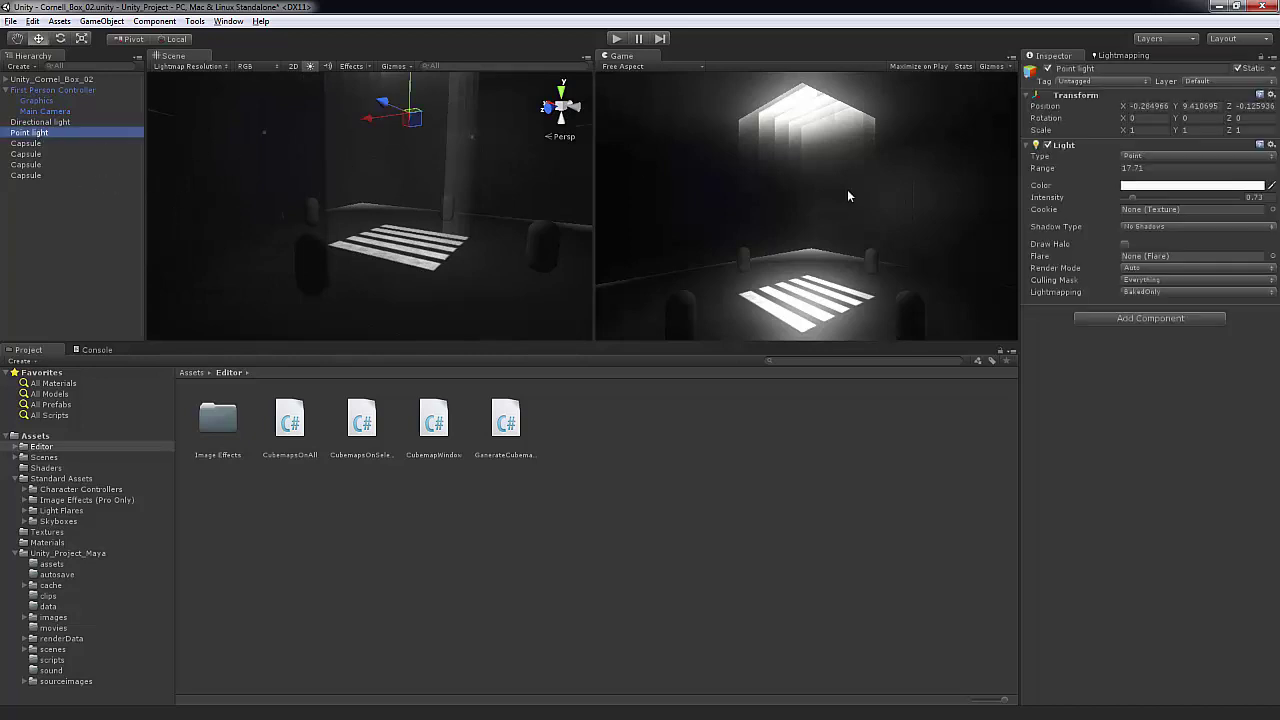
{"action": "left_click", "coordinate": [1048, 199]}
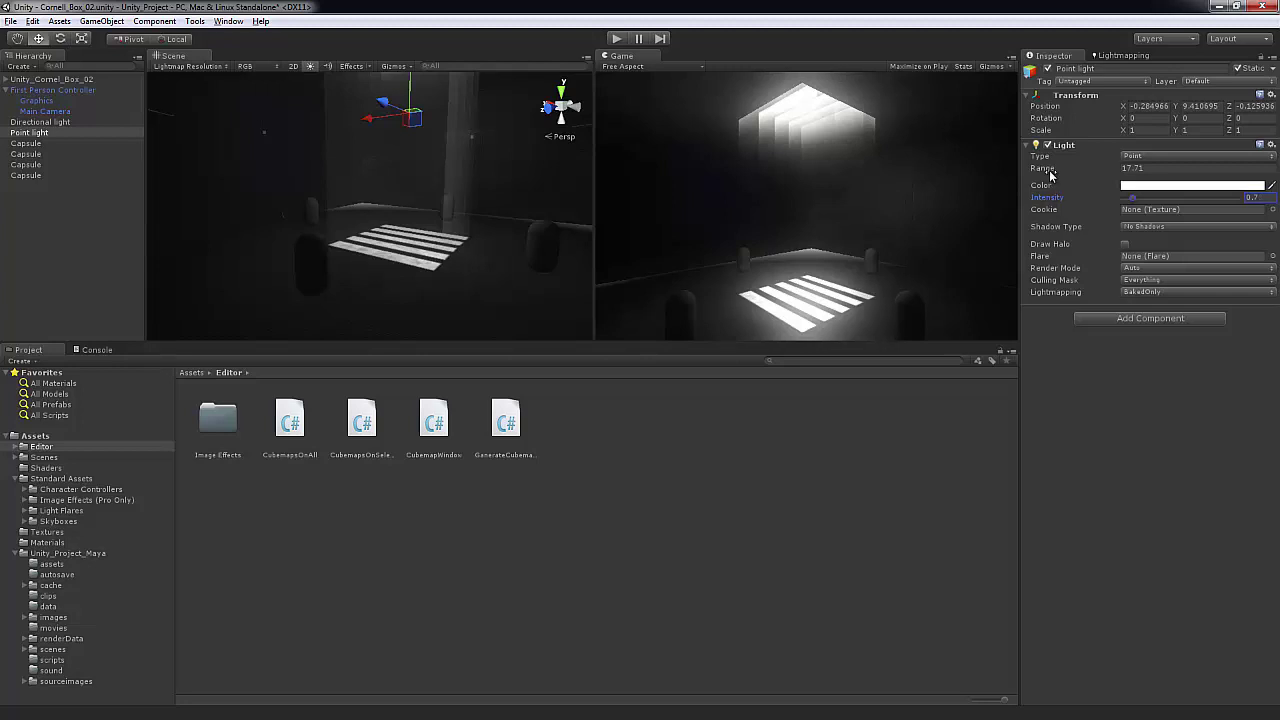
{"action": "left_click_drag", "start_coordinate": [1048, 170], "coordinate": [51, 178]}
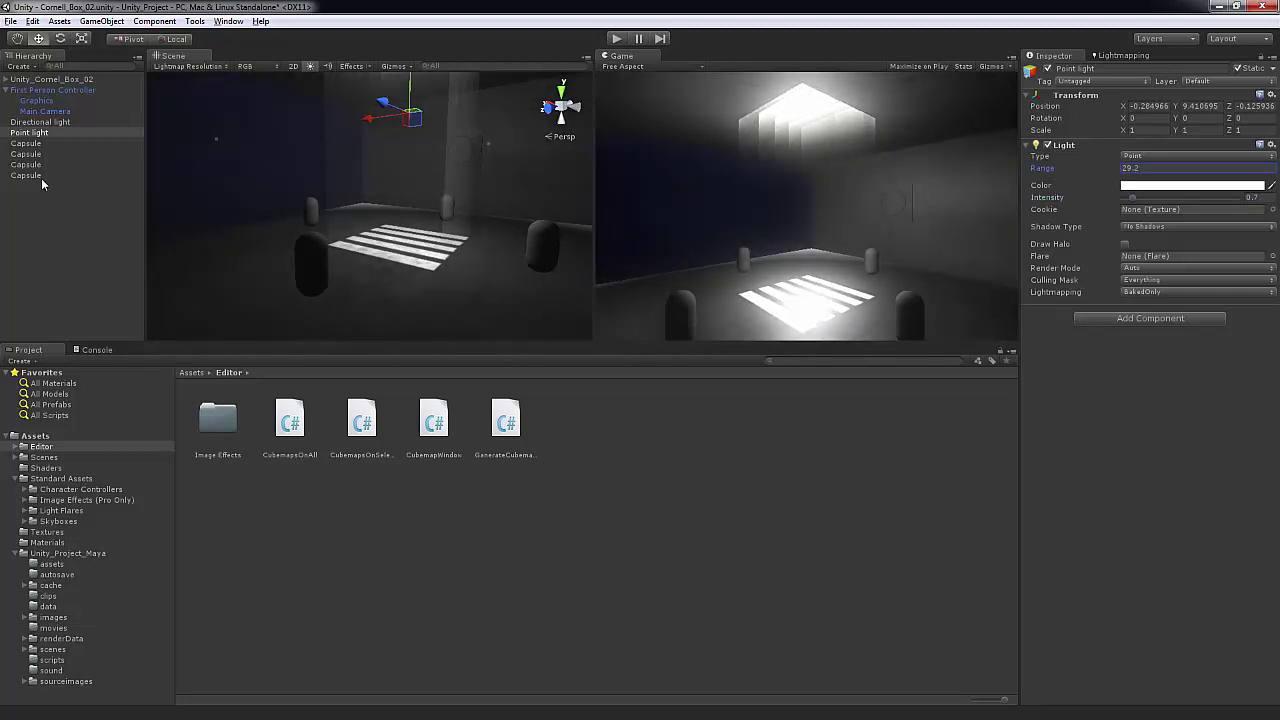
Step: Select the capsule by the far right corner of the floor's light stripes, frame it and examine it from several angles
{"action": "right_click_drag", "start_coordinate": [171, 163], "coordinate": [359, 238]}
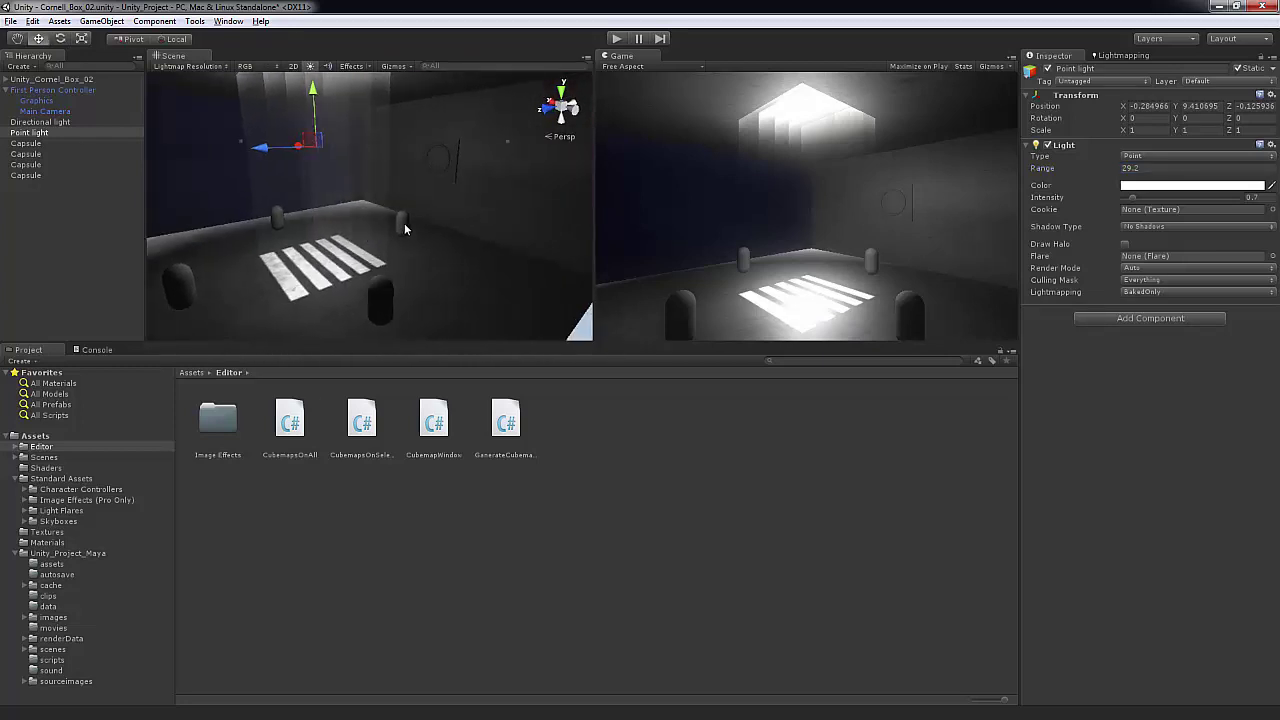
{"action": "left_click", "coordinate": [403, 224]}
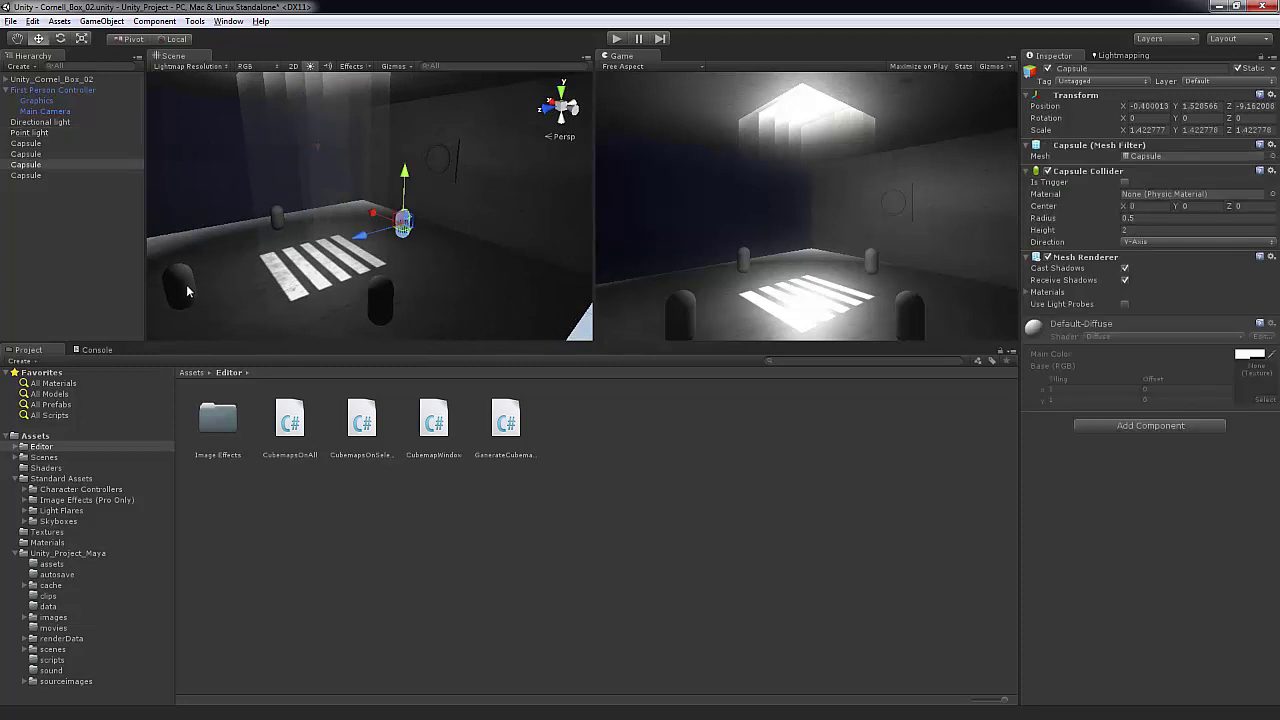
{"action": "key", "text": "f"}
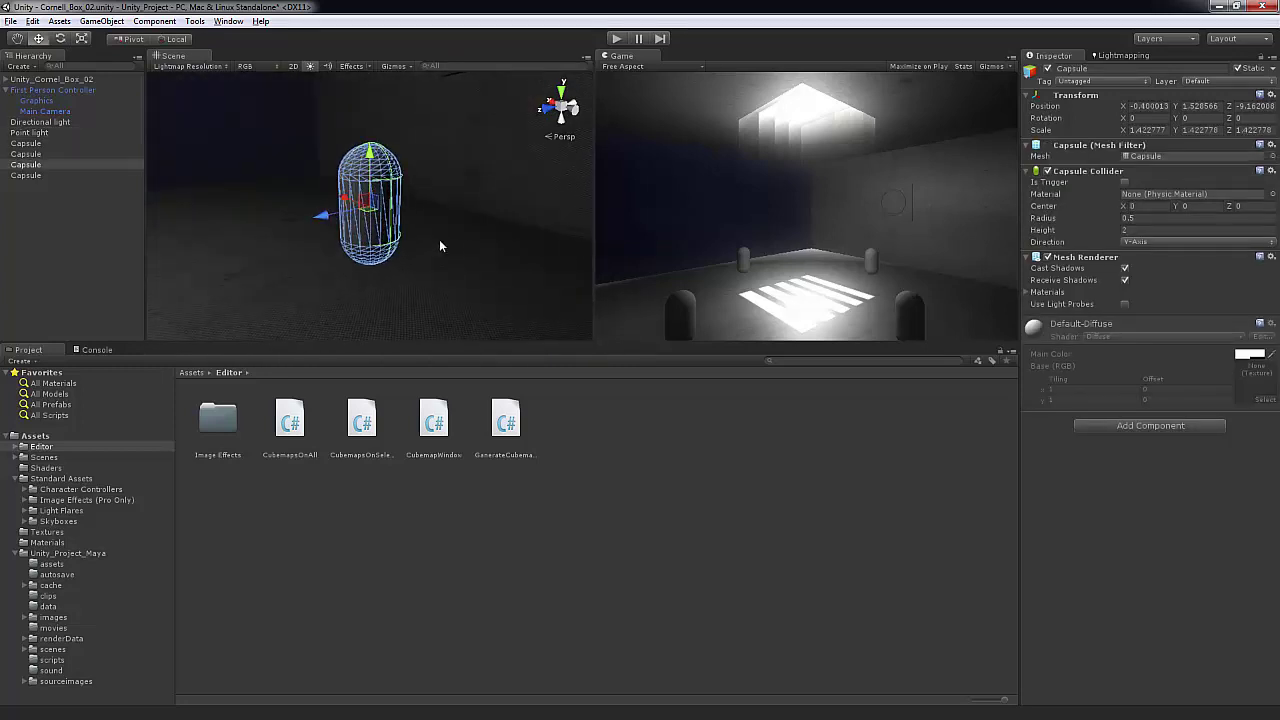
{"action": "right_click_drag", "start_coordinate": [443, 243], "coordinate": [353, 182]}
{"action": "left_click_drag", "start_coordinate": [353, 182], "coordinate": [497, 254], "text": "alt"}
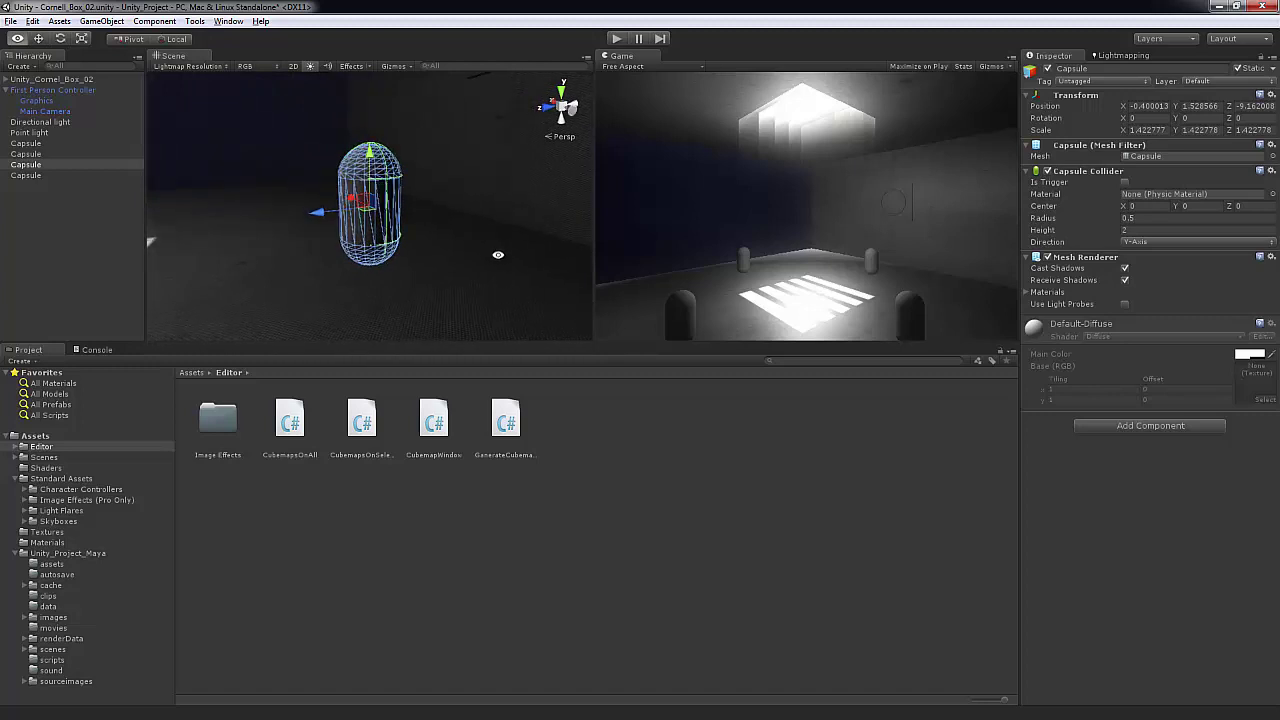
{"action": "scroll", "coordinate": [456, 220], "scroll_direction": "up", "scroll_amount": 4}
{"action": "middle_click_drag", "start_coordinate": [456, 220], "coordinate": [394, 222]}
{"action": "left_click_drag", "start_coordinate": [394, 222], "coordinate": [469, 217], "text": "alt"}
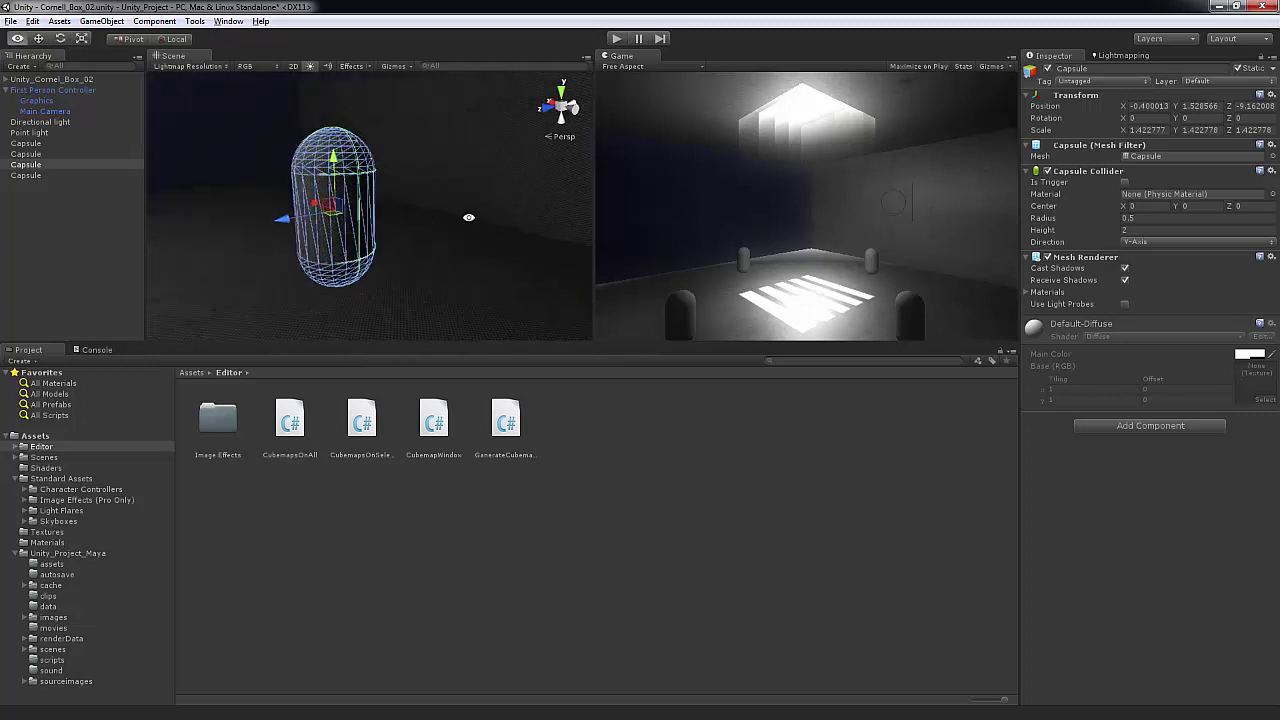
{"action": "left_click", "coordinate": [644, 480]}
{"action": "left_click", "coordinate": [363, 169]}
{"action": "left_click_drag", "start_coordinate": [350, 191], "coordinate": [345, 172], "text": "alt"}
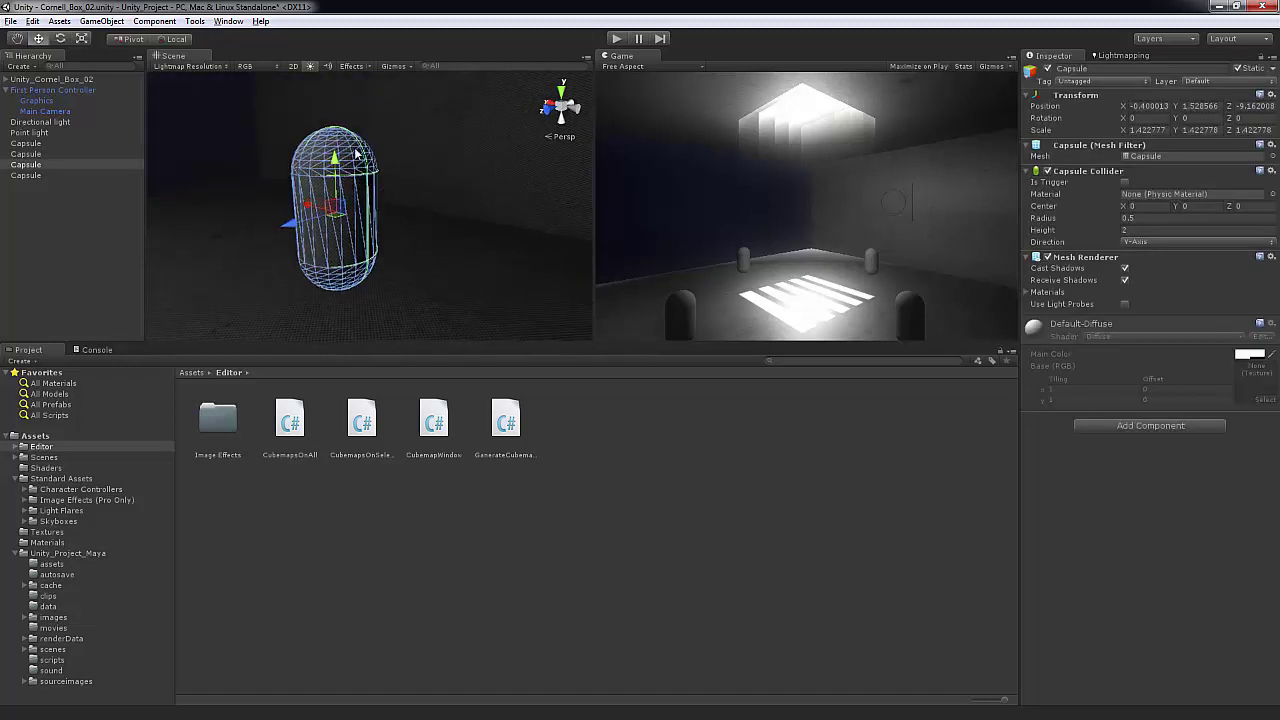
{"action": "left_click_drag", "start_coordinate": [369, 220], "coordinate": [384, 254], "text": "alt"}
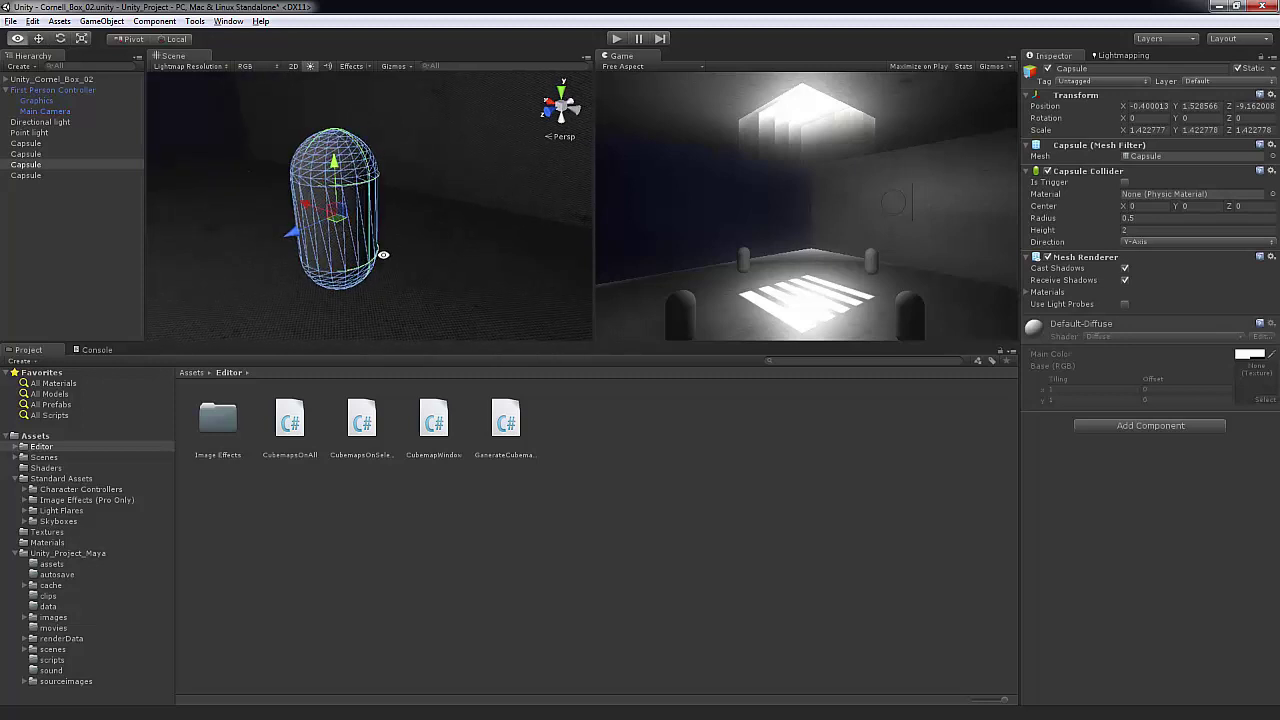
{"action": "left_click_drag", "start_coordinate": [388, 166], "coordinate": [324, 166], "text": "alt"}
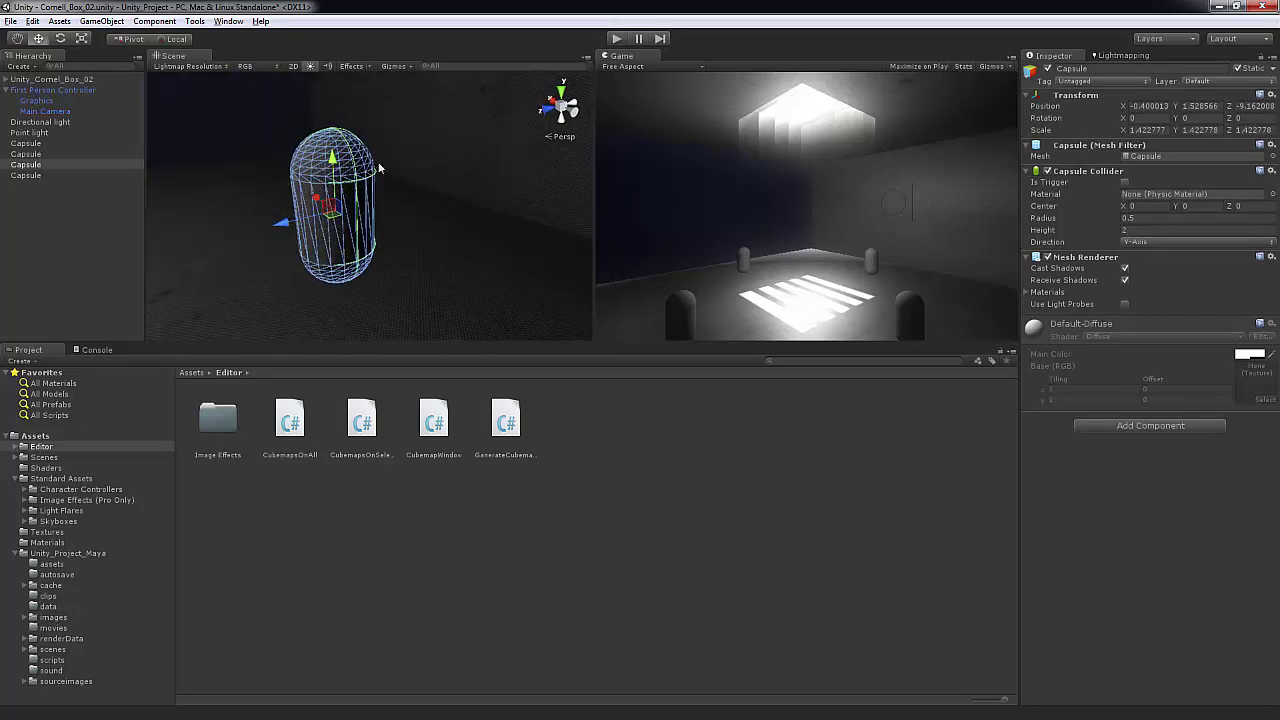
{"action": "middle_click_drag", "start_coordinate": [378, 161], "coordinate": [380, 177]}
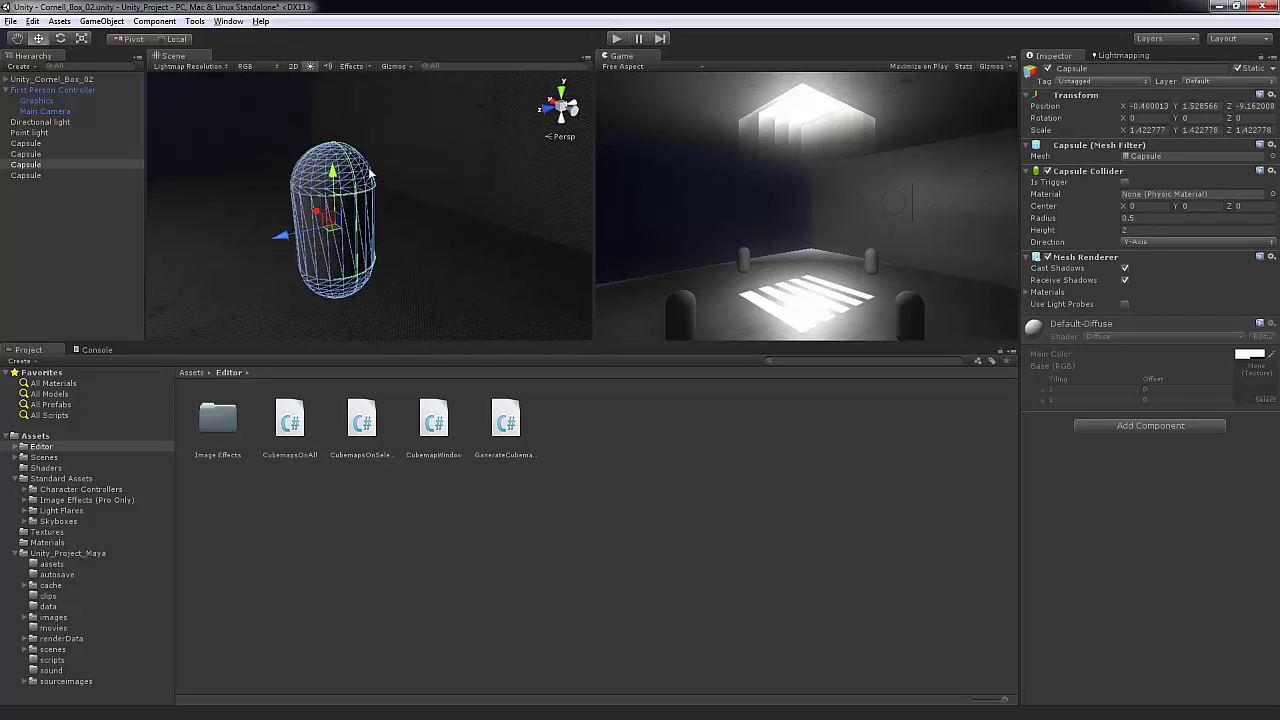
{"action": "left_click", "coordinate": [215, 22]}
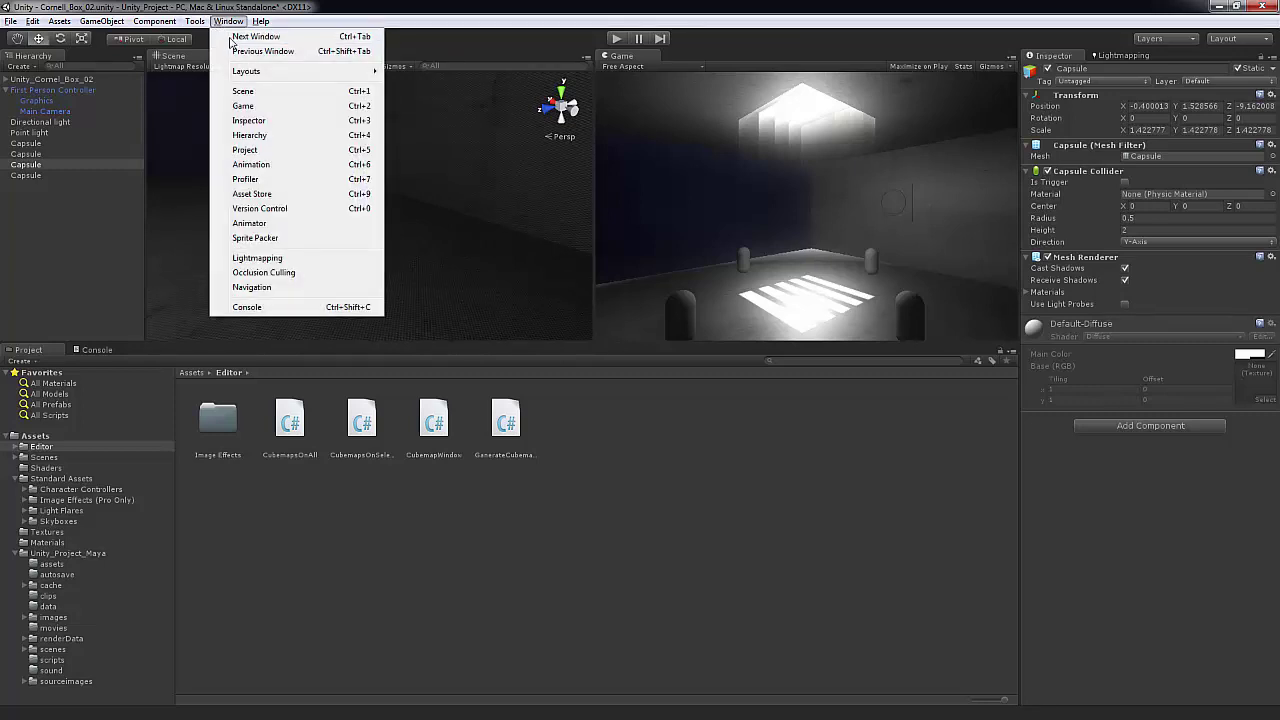
Step: Open the Lightmapping settings, switch off the Show Resolution display for the scene view and return to the capsule's properties
{"action": "left_click", "coordinate": [280, 258]}
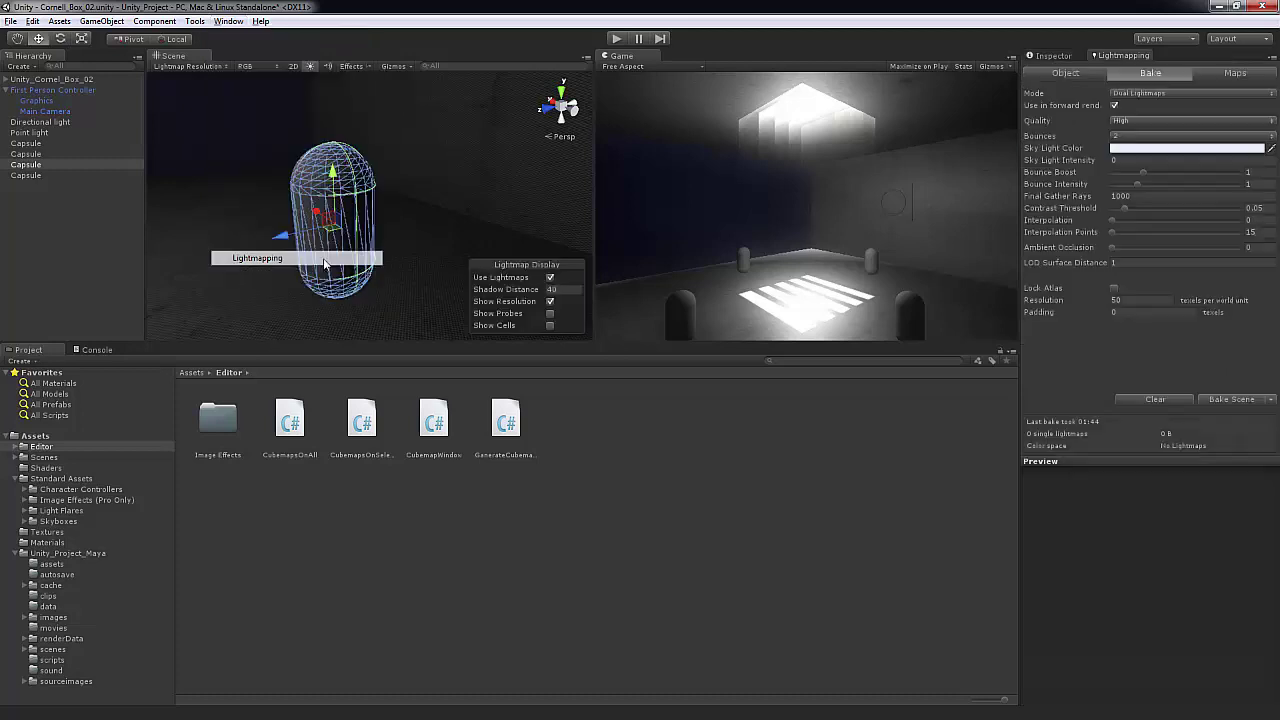
{"action": "left_click", "coordinate": [550, 301]}
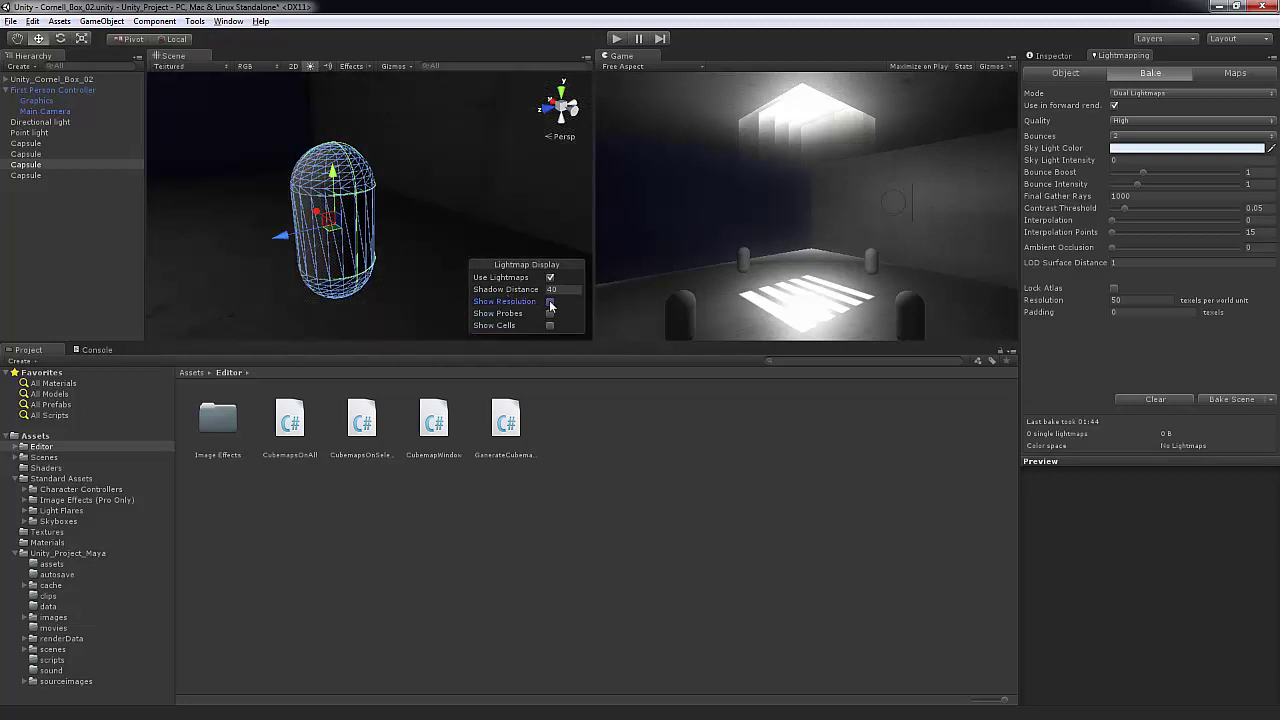
{"action": "left_click", "coordinate": [550, 301]}
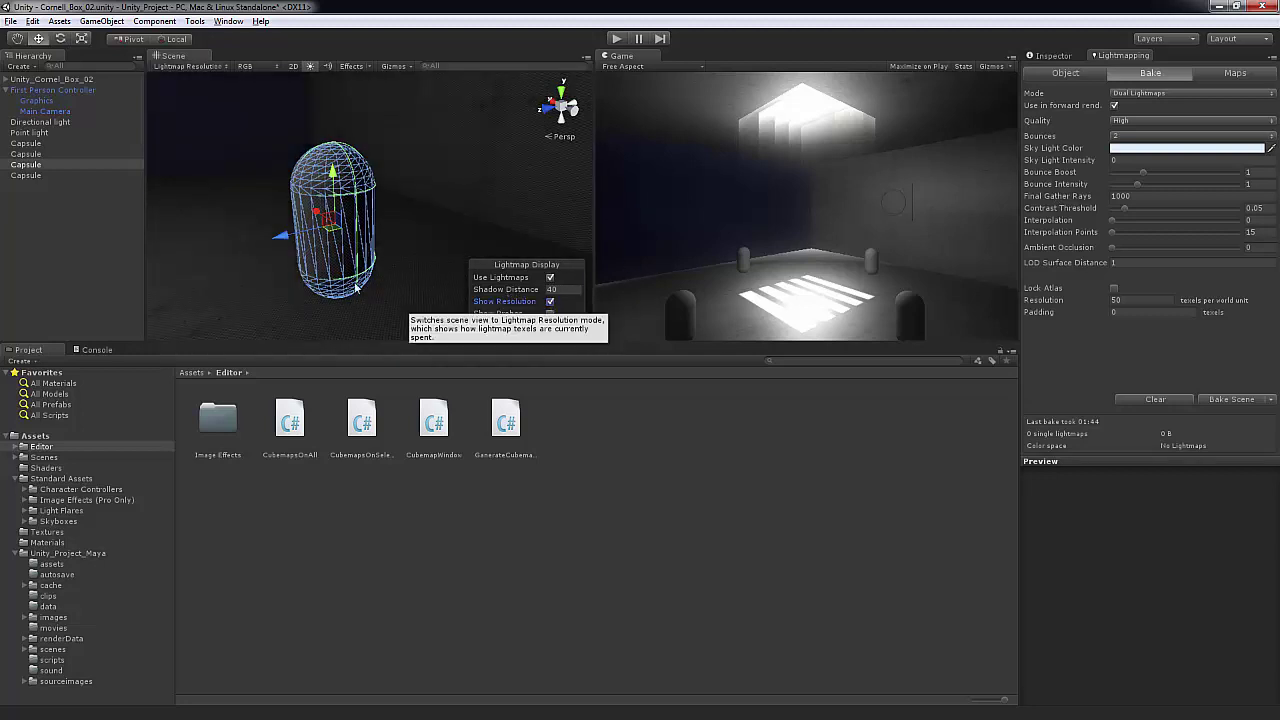
{"action": "left_click", "coordinate": [550, 301]}
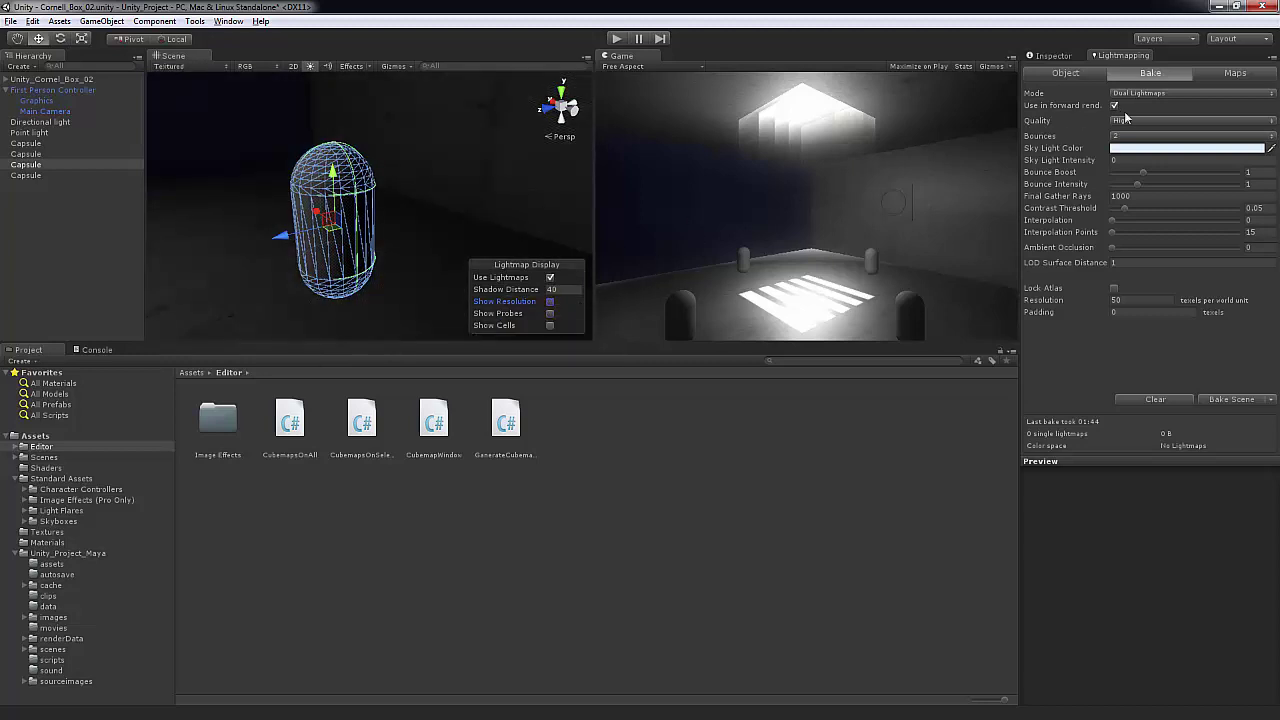
{"action": "left_click", "coordinate": [1060, 57]}
{"action": "left_click_drag", "start_coordinate": [396, 200], "coordinate": [427, 186], "text": "alt"}
{"action": "middle_click_drag", "start_coordinate": [427, 186], "coordinate": [437, 185]}
{"action": "left_click_drag", "start_coordinate": [437, 185], "coordinate": [408, 187], "text": "alt"}
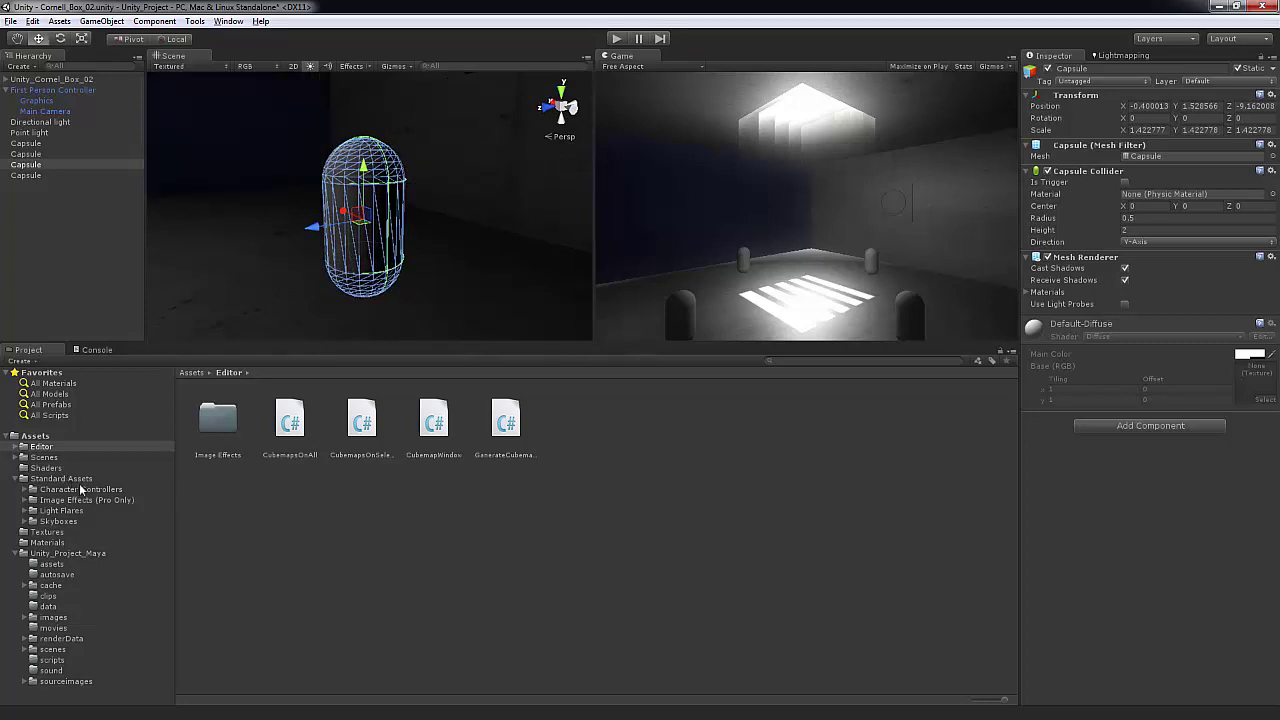
Step: Create a new material named Reflective_Chrome in the project's Materials folder
{"action": "left_click", "coordinate": [50, 543]}
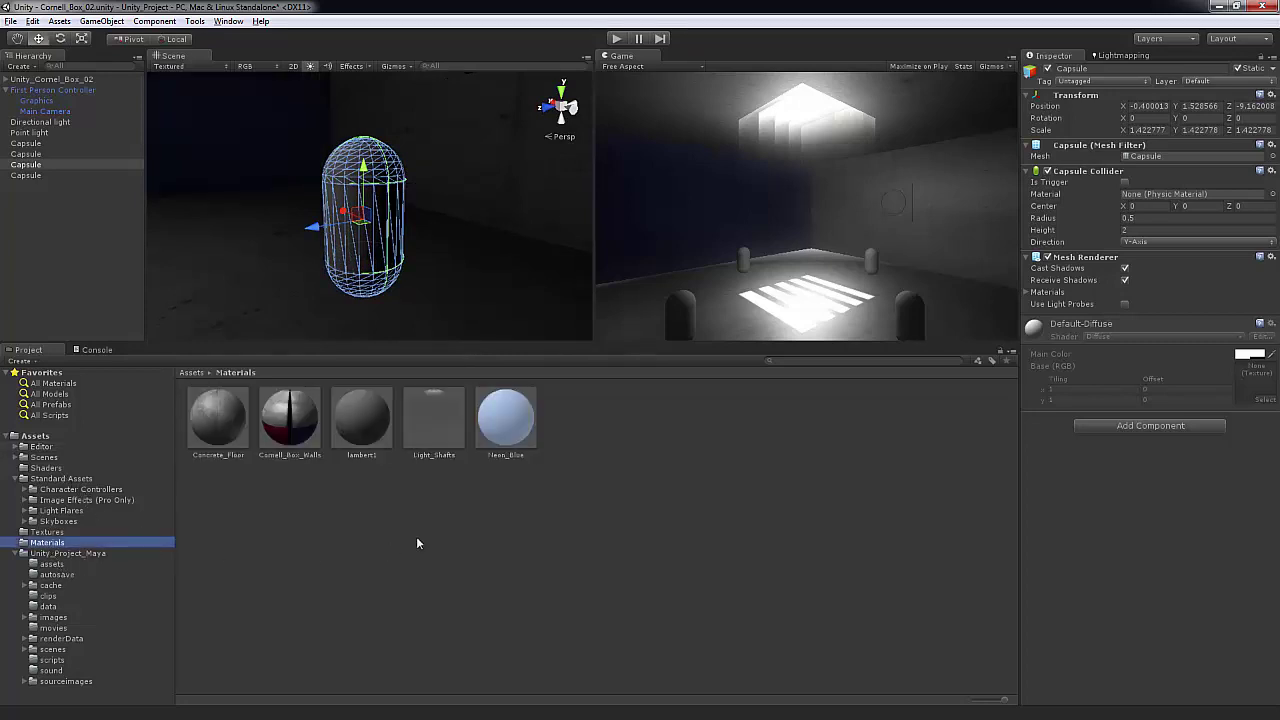
{"action": "left_click", "coordinate": [602, 512]}
{"action": "right_click", "coordinate": [602, 512]}
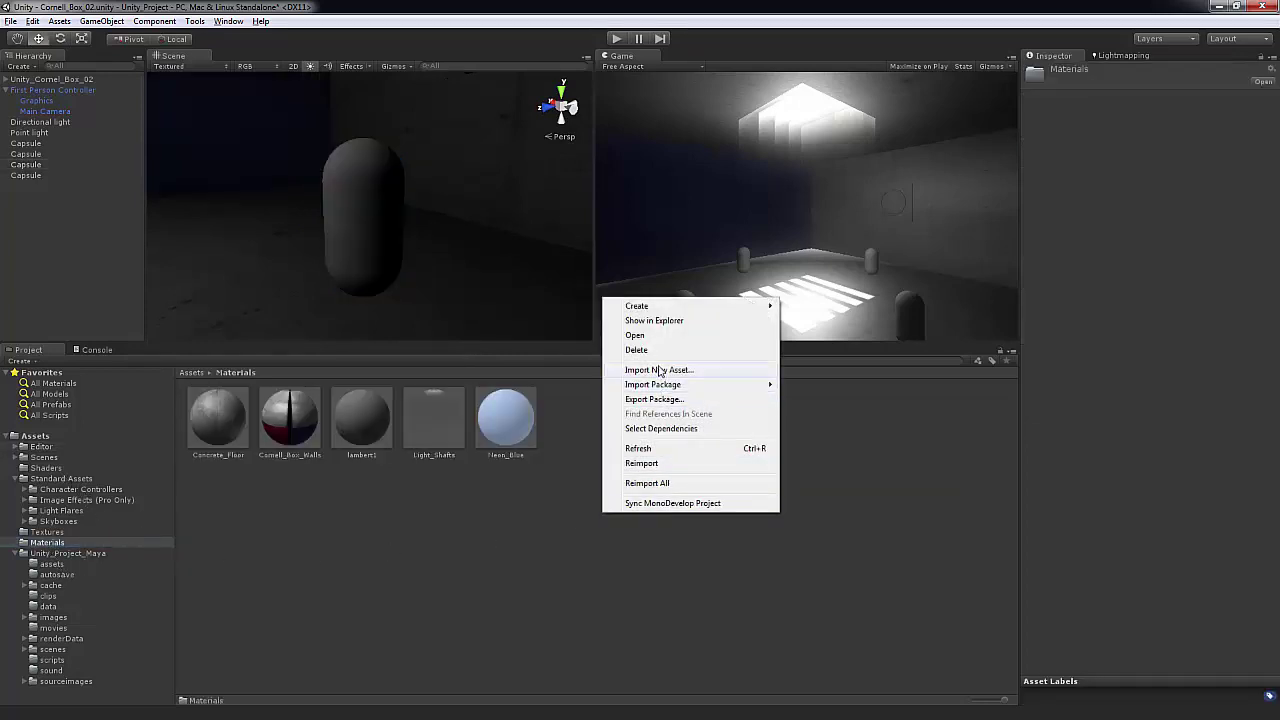
{"action": "mouse_move", "coordinate": [642, 309]}
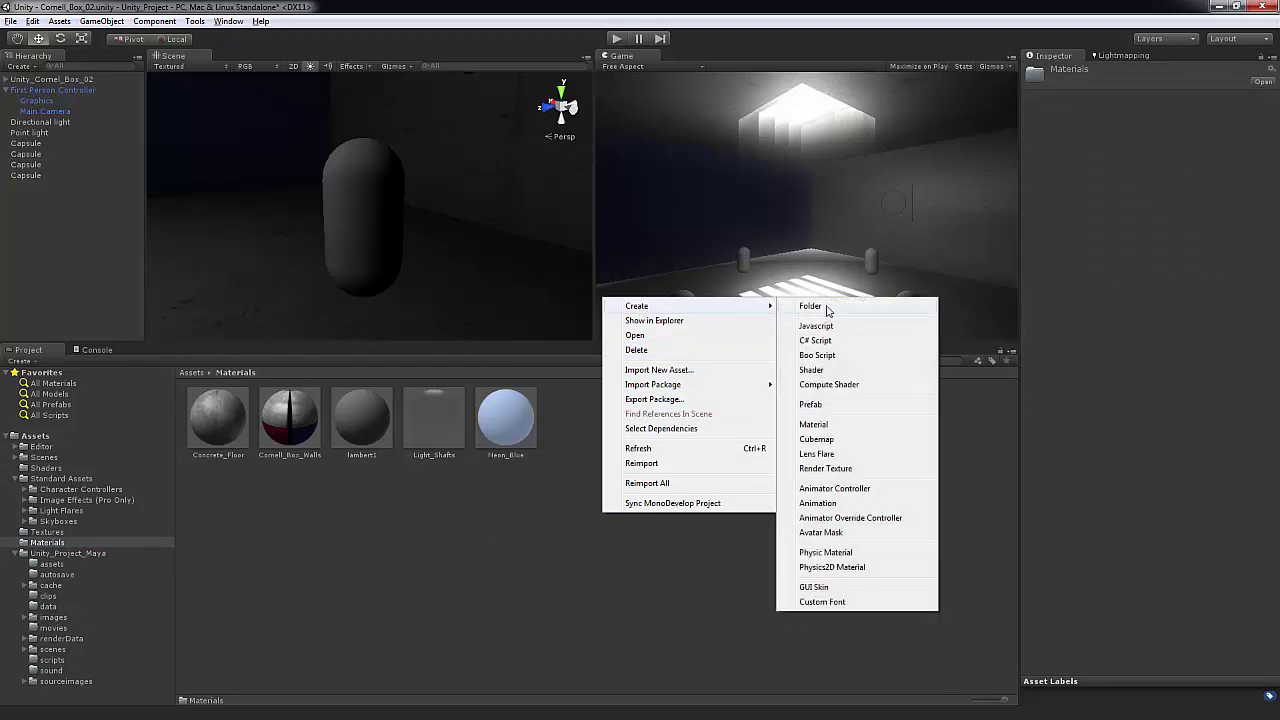
{"action": "left_click", "coordinate": [814, 424]}
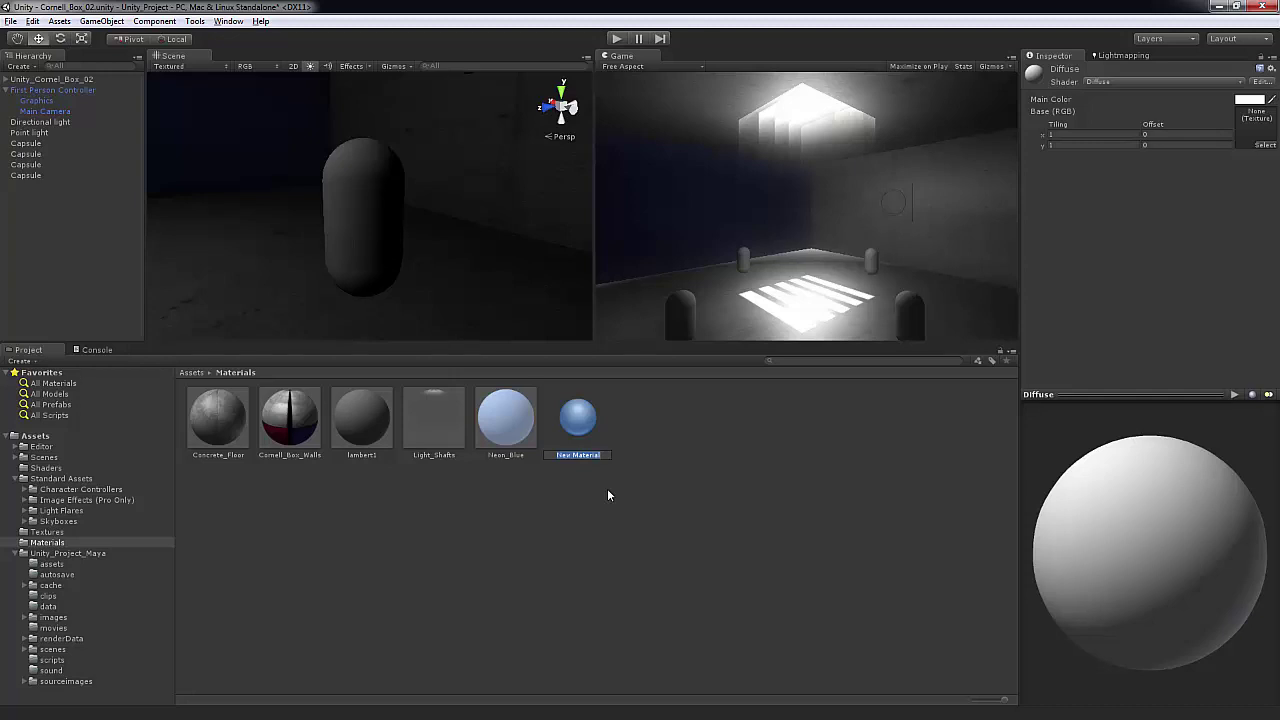
{"action": "type", "text": "R"}
{"action": "type", "text": "eflective_Chrome"}
{"action": "key", "text": "Return"}
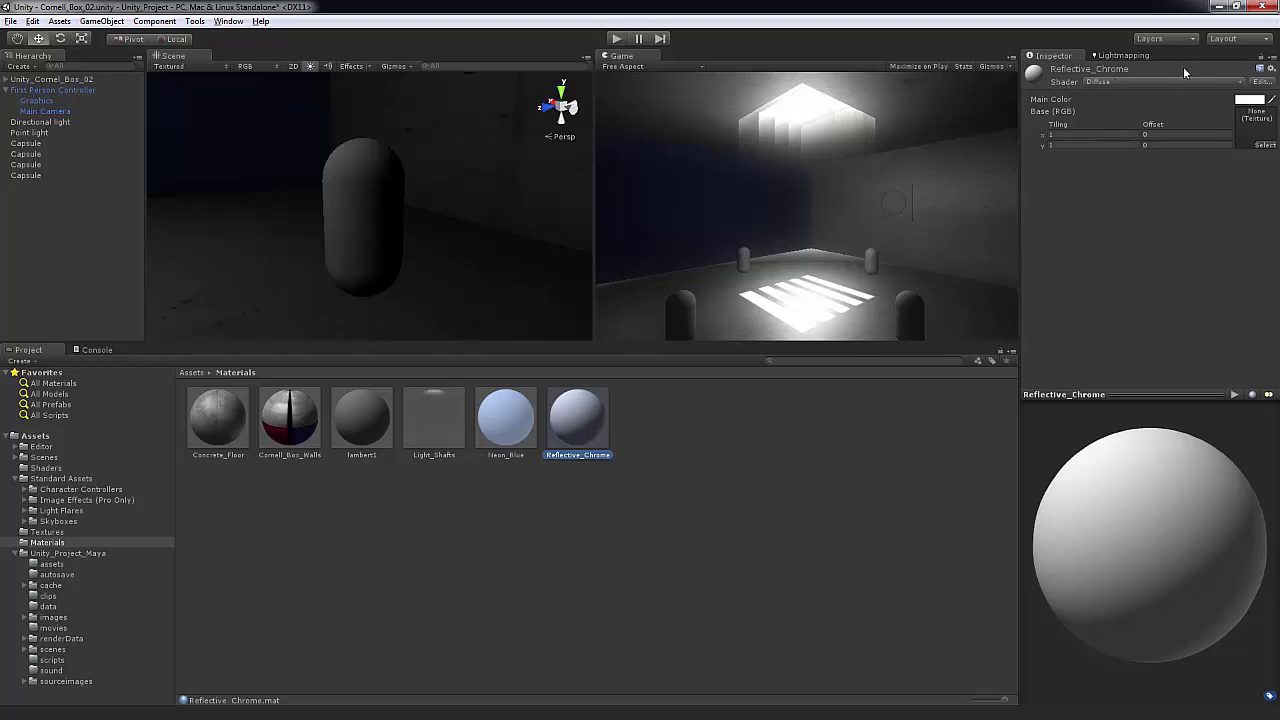
Step: Set the Reflective_Chrome material's shader to Reflective/Diffuse and assign the material to the framed capsule
{"action": "left_click", "coordinate": [1120, 80]}
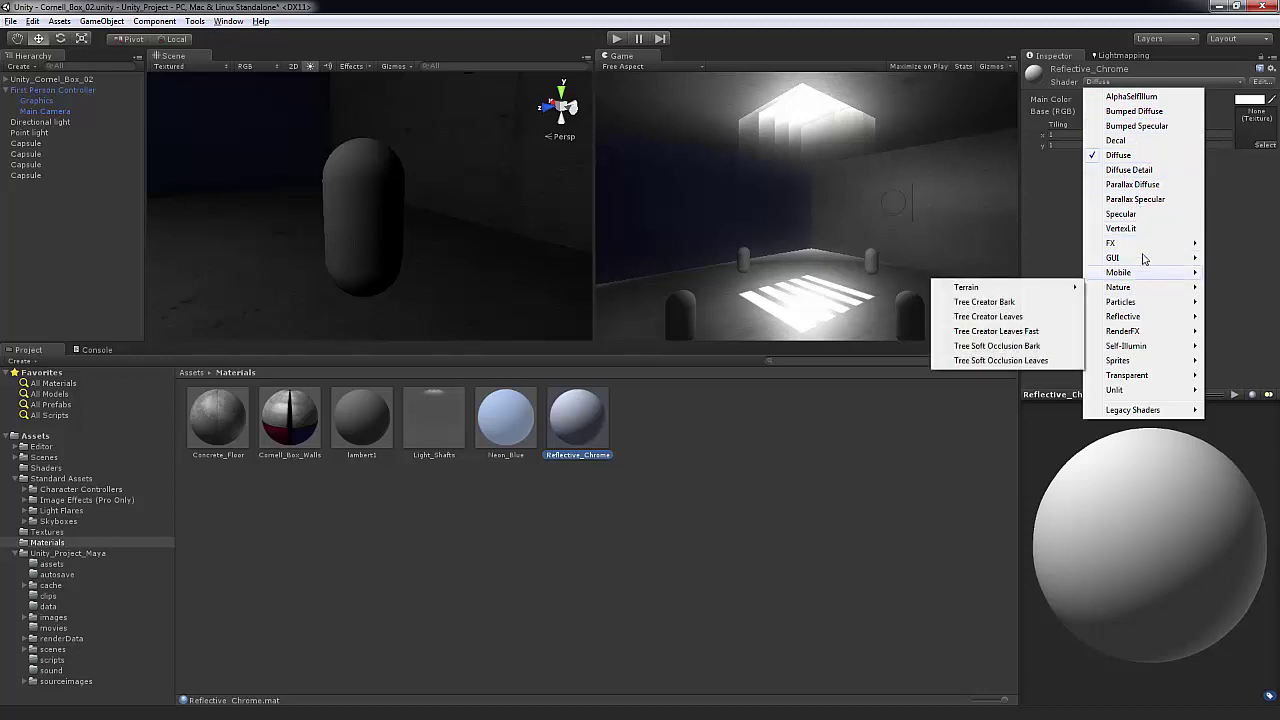
{"action": "mouse_move", "coordinate": [1139, 318]}
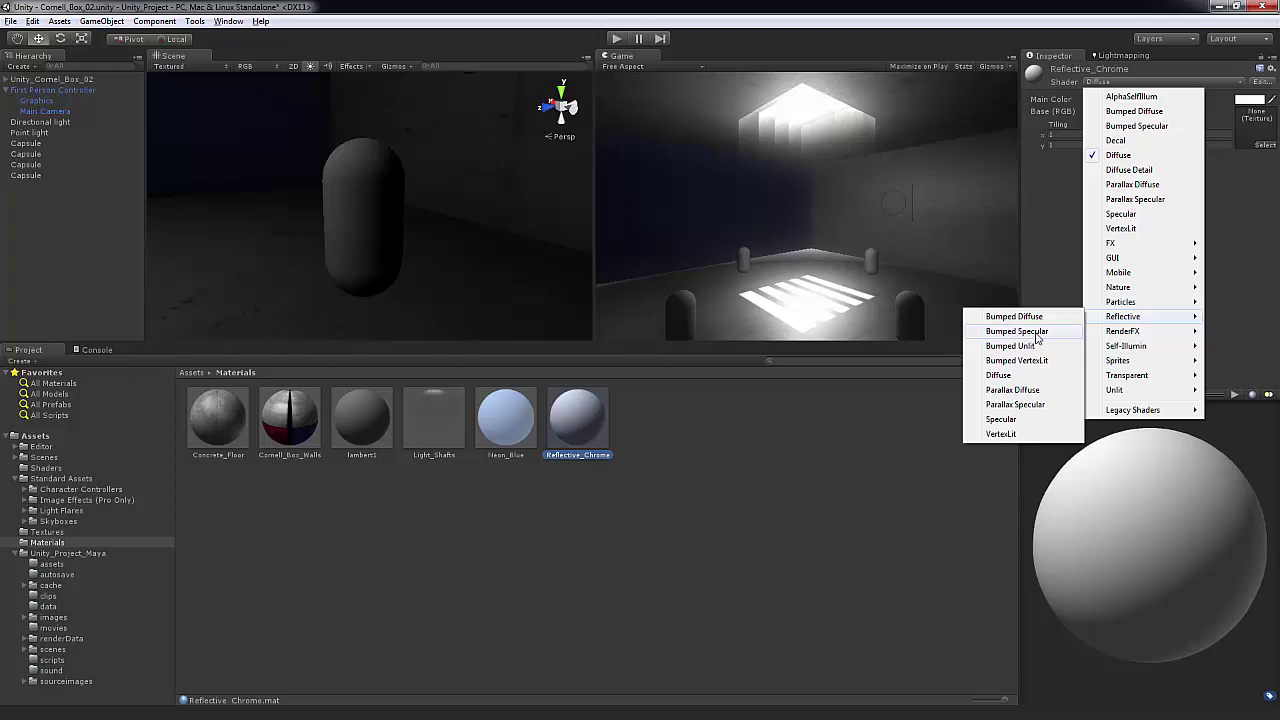
{"action": "left_click", "coordinate": [1000, 376]}
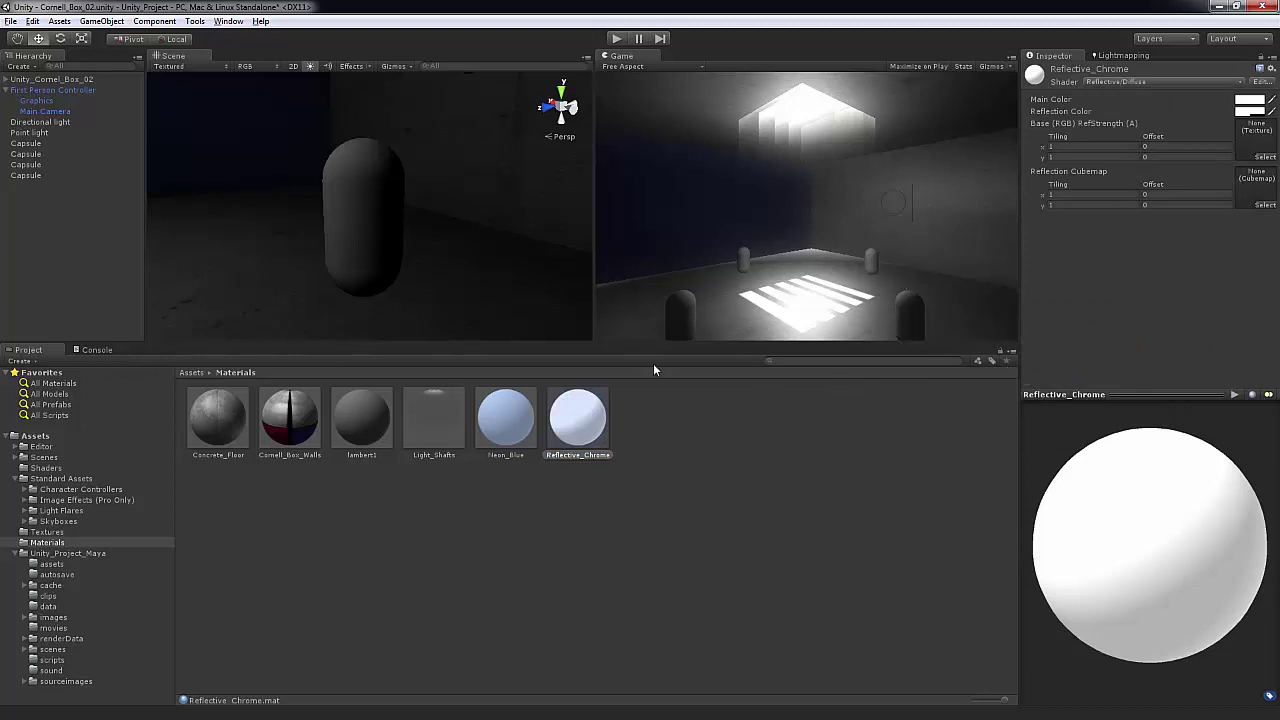
{"action": "left_click_drag", "start_coordinate": [580, 422], "coordinate": [379, 191]}
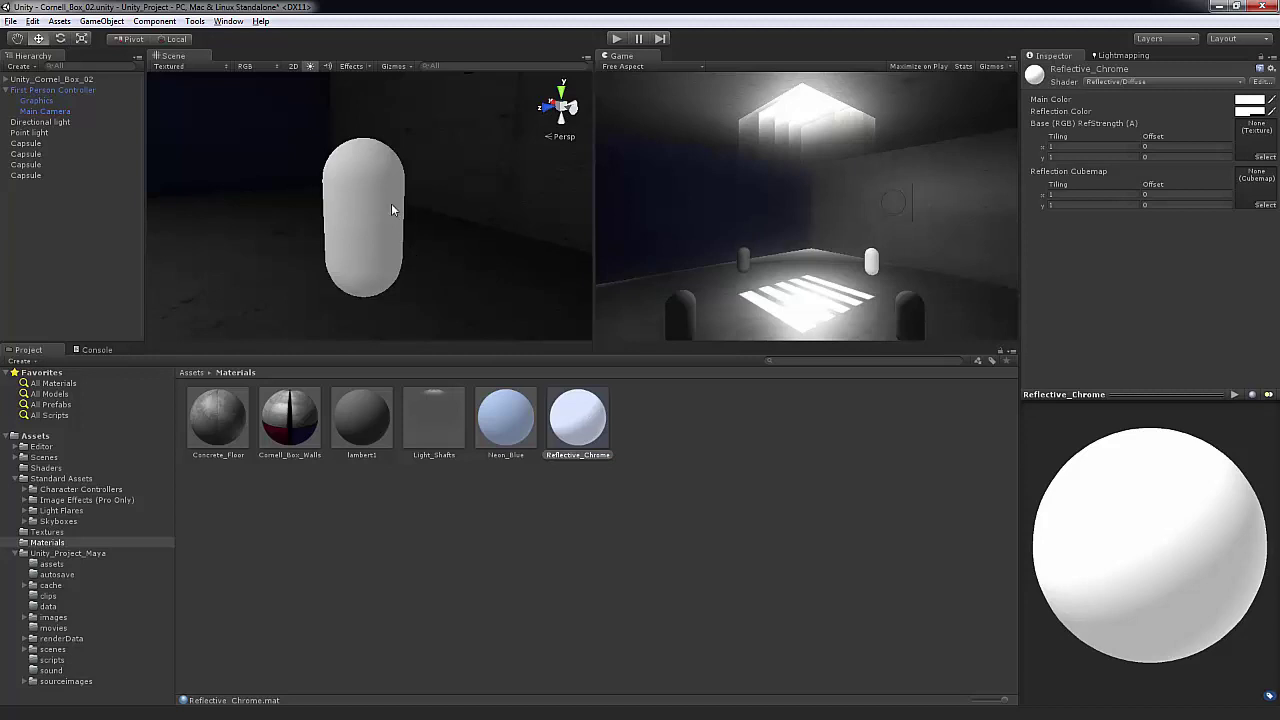
Step: Start Generate Cubemaps on the selected chrome capsule and set the cubemap color to dark neutral grey with value 81
{"action": "left_click", "coordinate": [377, 170]}
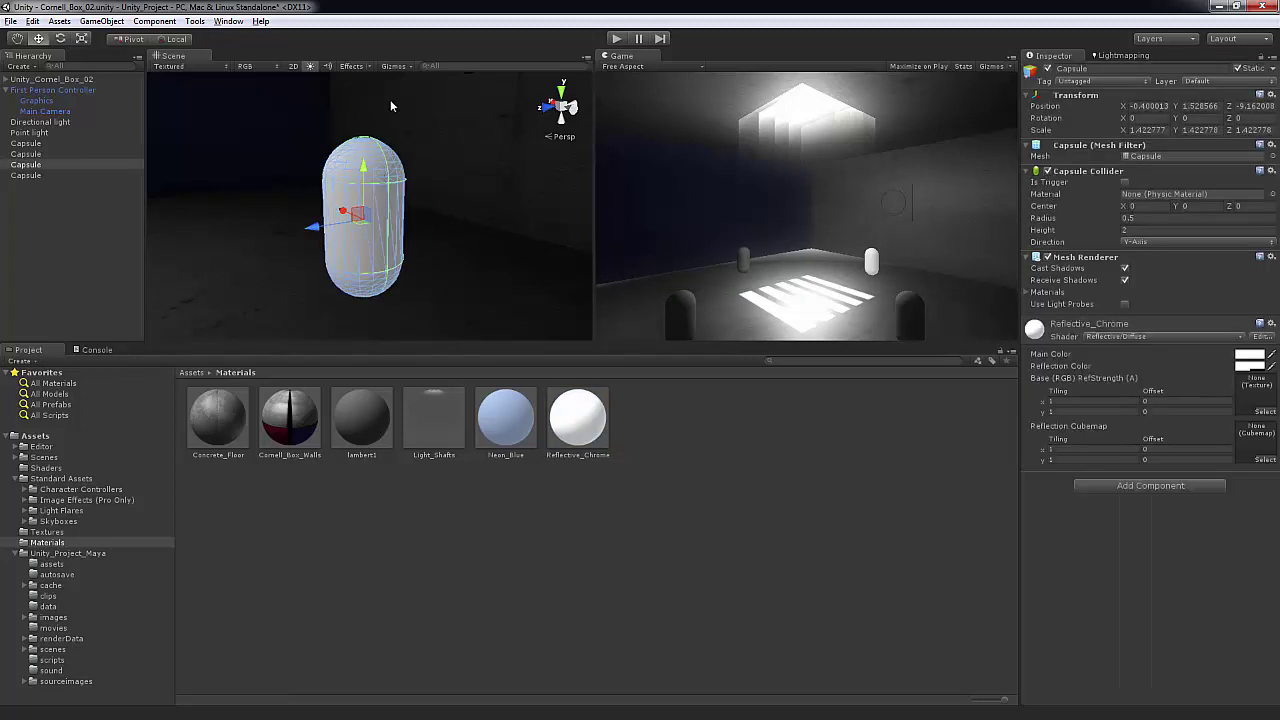
{"action": "left_click", "coordinate": [195, 21]}
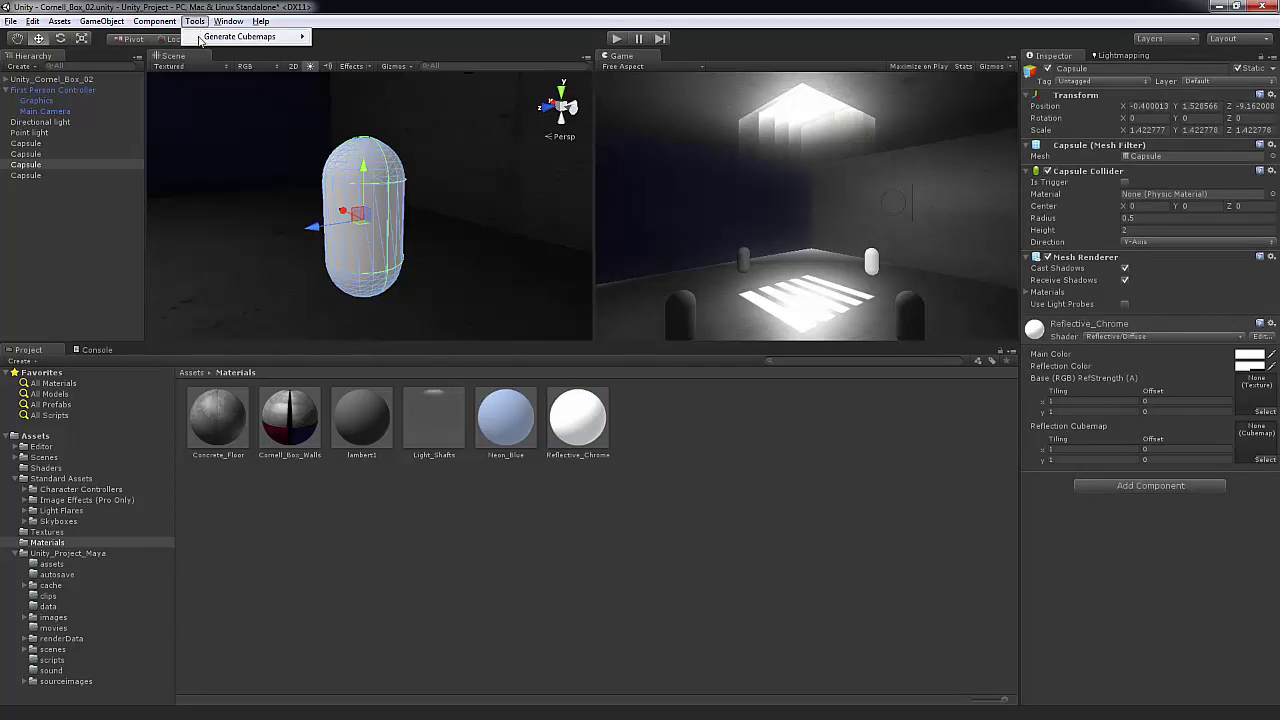
{"action": "mouse_move", "coordinate": [203, 41]}
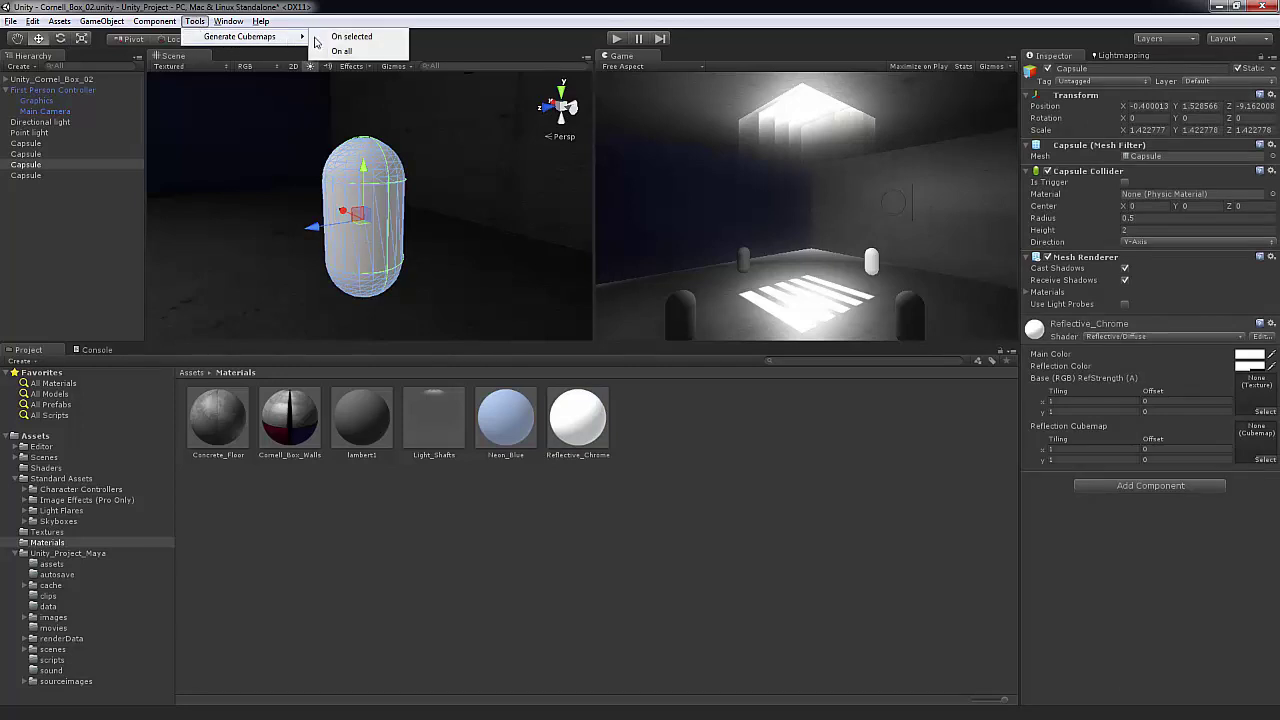
{"action": "left_click", "coordinate": [344, 40]}
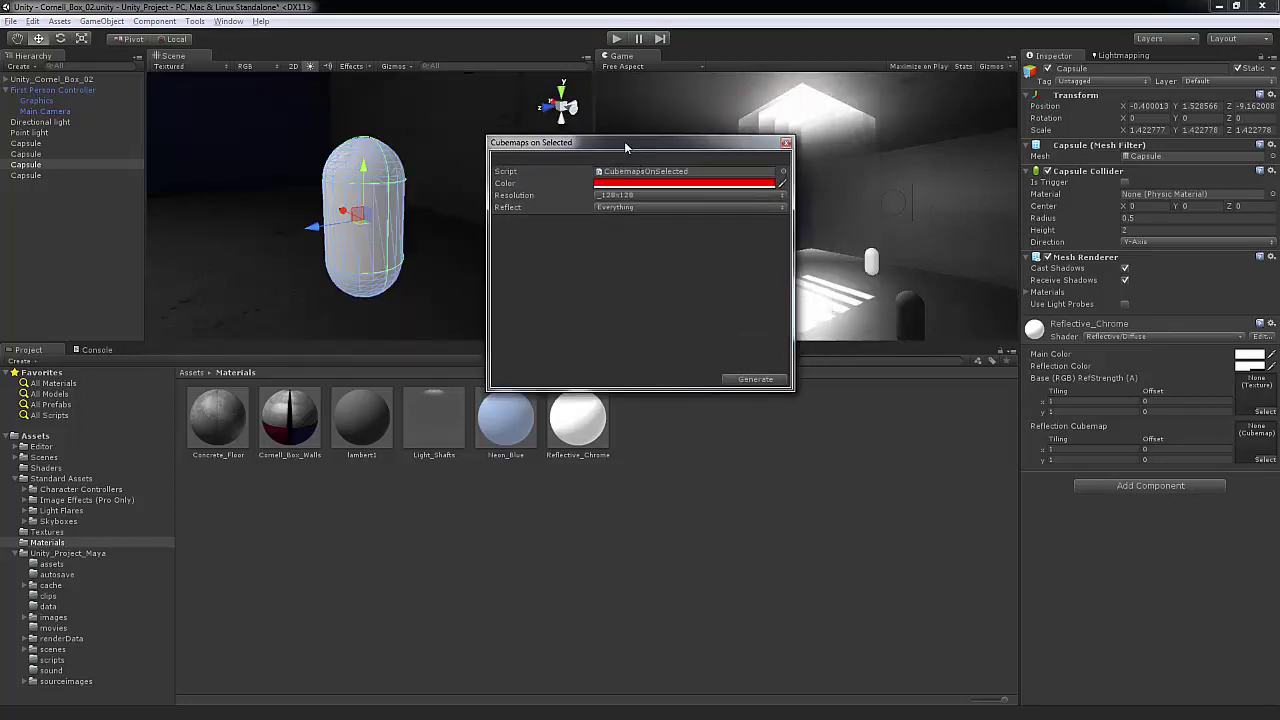
{"action": "left_click_drag", "start_coordinate": [625, 148], "coordinate": [665, 205]}
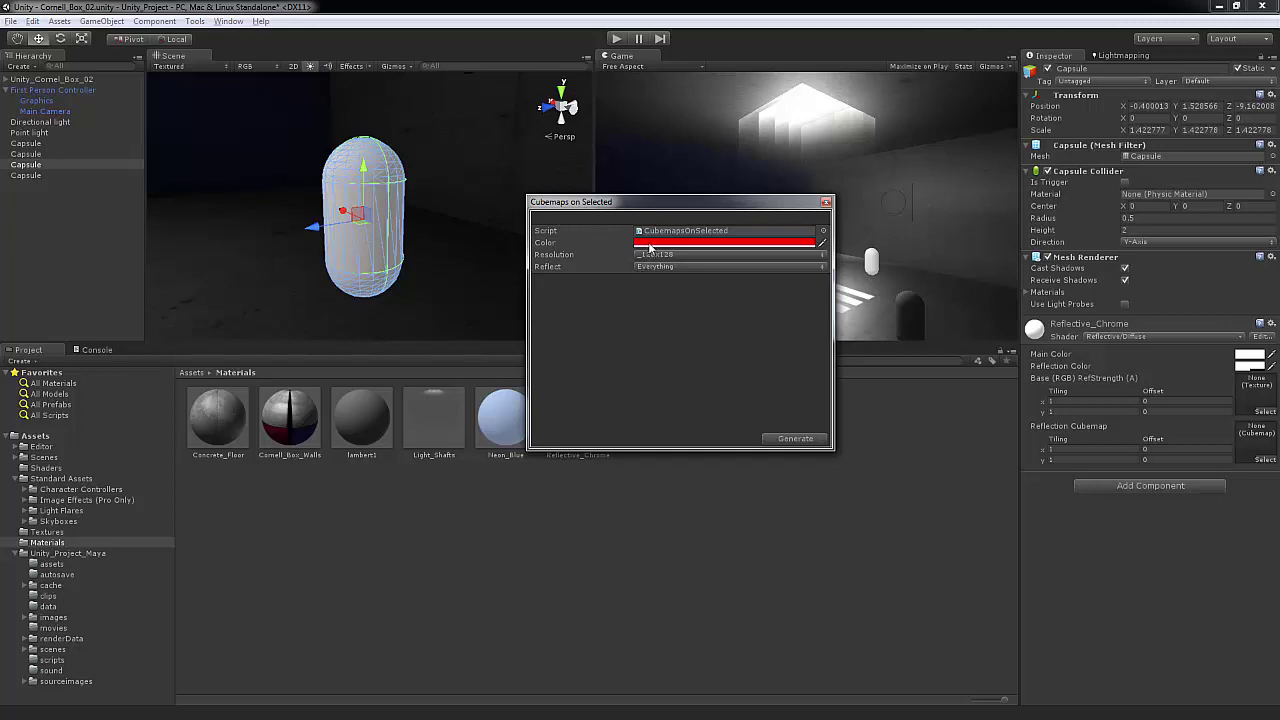
{"action": "left_click", "coordinate": [652, 245]}
{"action": "mouse_move", "coordinate": [296, 282]}
{"action": "left_mouse_down"}
{"action": "mouse_move", "coordinate": [166, 274]}
{"action": "mouse_move", "coordinate": [154, 244]}
{"action": "mouse_move", "coordinate": [127, 284]}
{"action": "mouse_move", "coordinate": [122, 267]}
{"action": "left_mouse_up"}
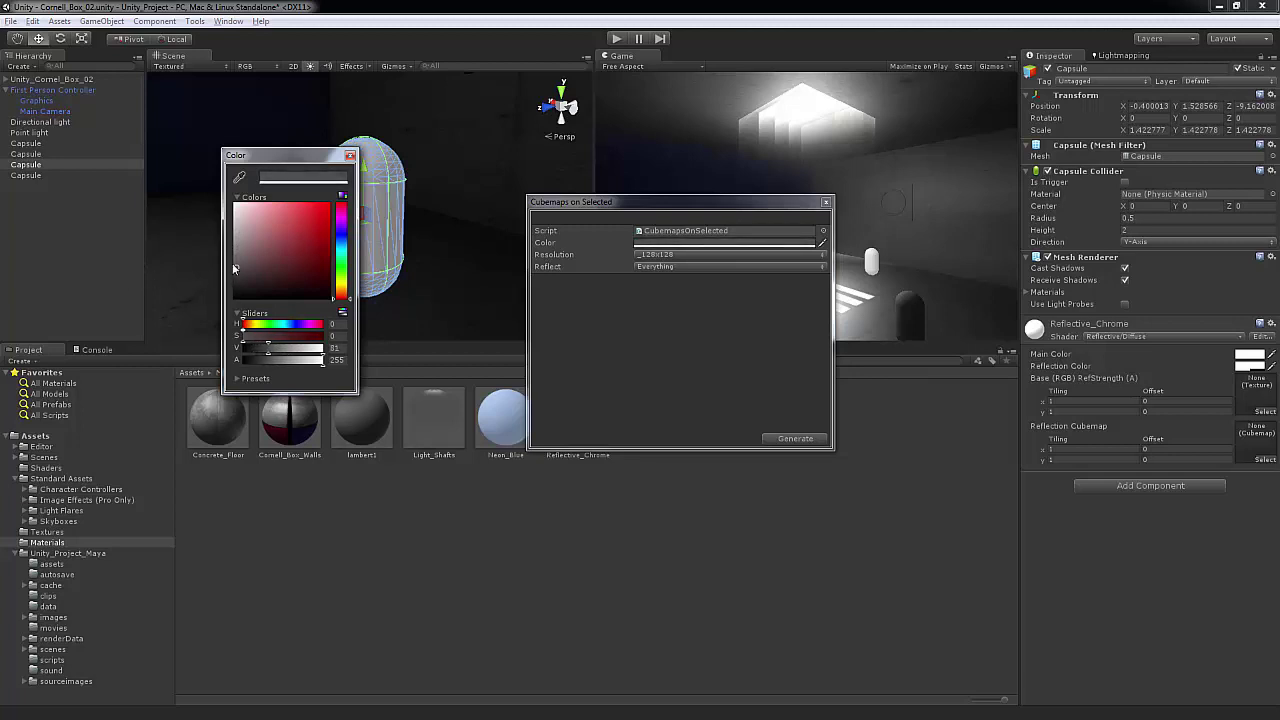
{"action": "left_click", "coordinate": [350, 155]}
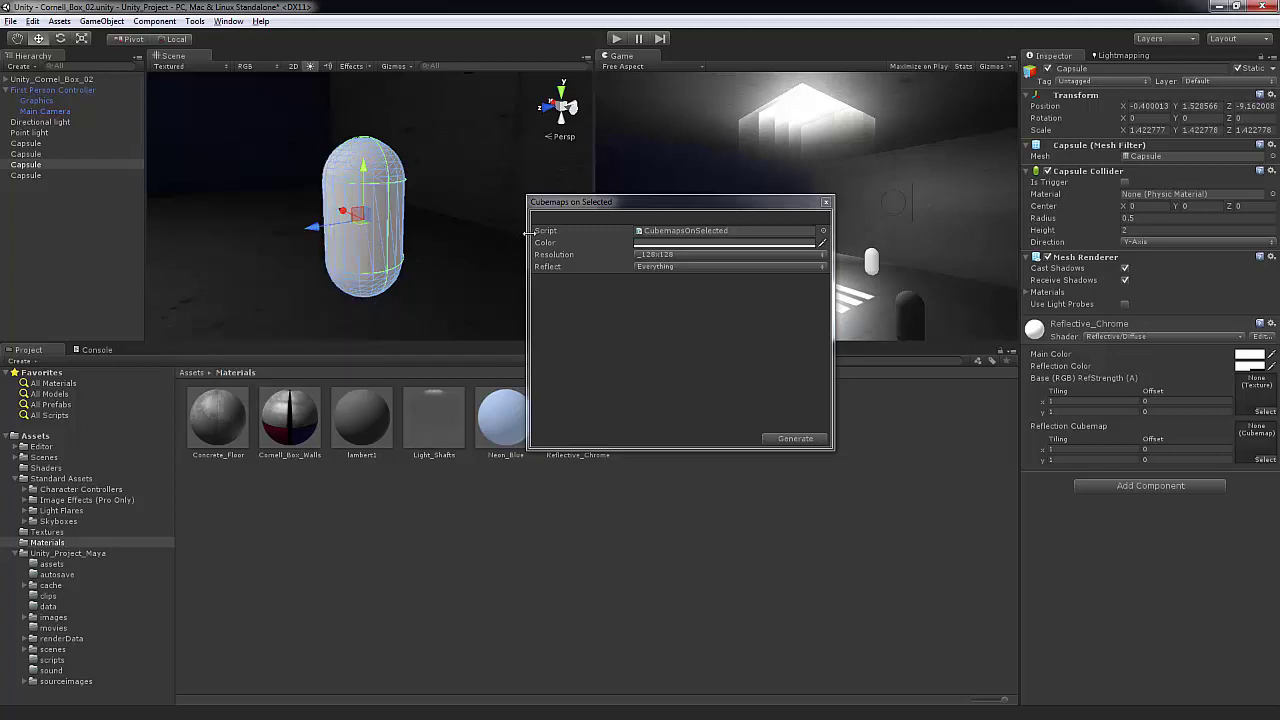
Step: Generate the capsule's cubemap at 128x128 resolution with Everything reflected
{"action": "left_click", "coordinate": [678, 257]}
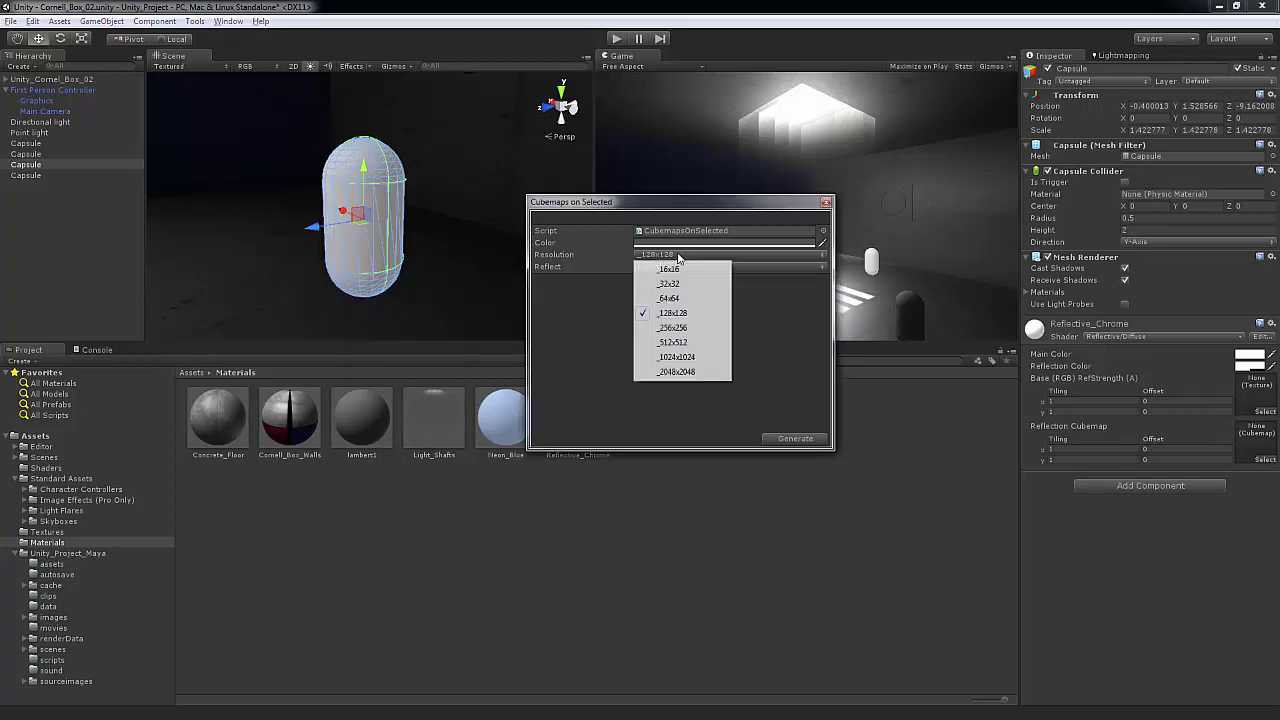
{"action": "left_click", "coordinate": [687, 314]}
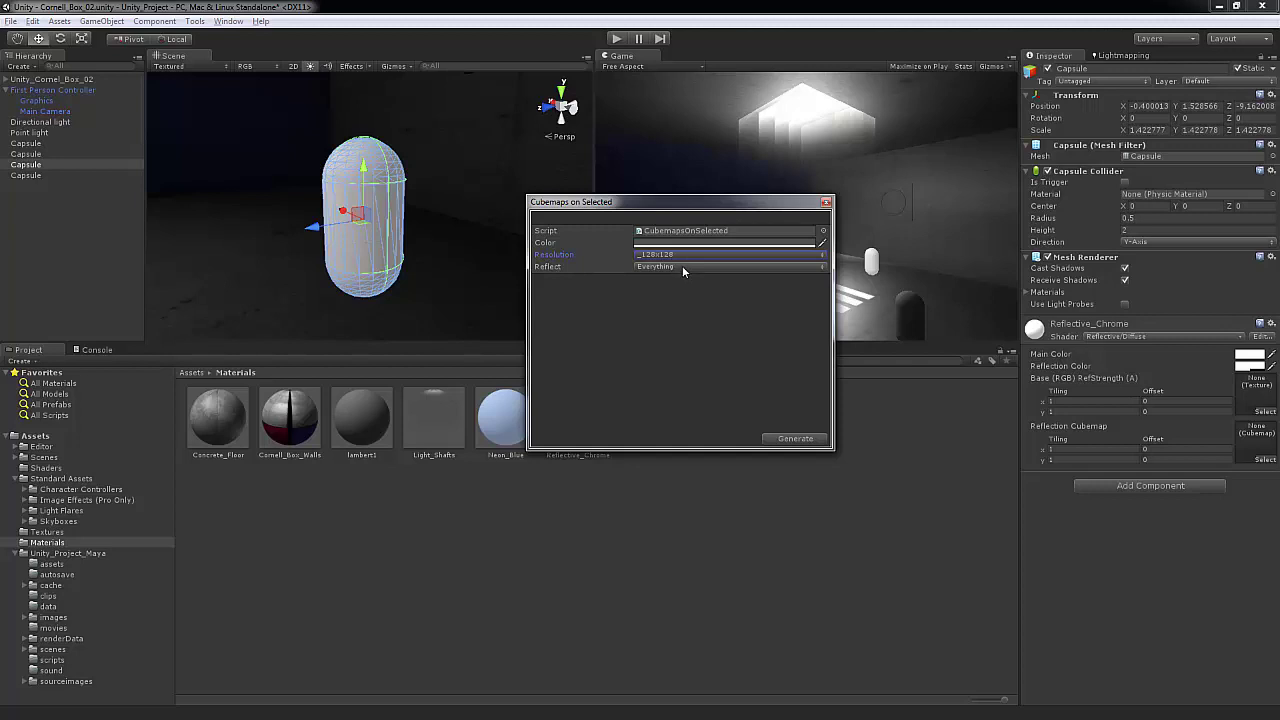
{"action": "left_click", "coordinate": [671, 266]}
{"action": "left_click", "coordinate": [718, 266]}
{"action": "left_click", "coordinate": [796, 439]}
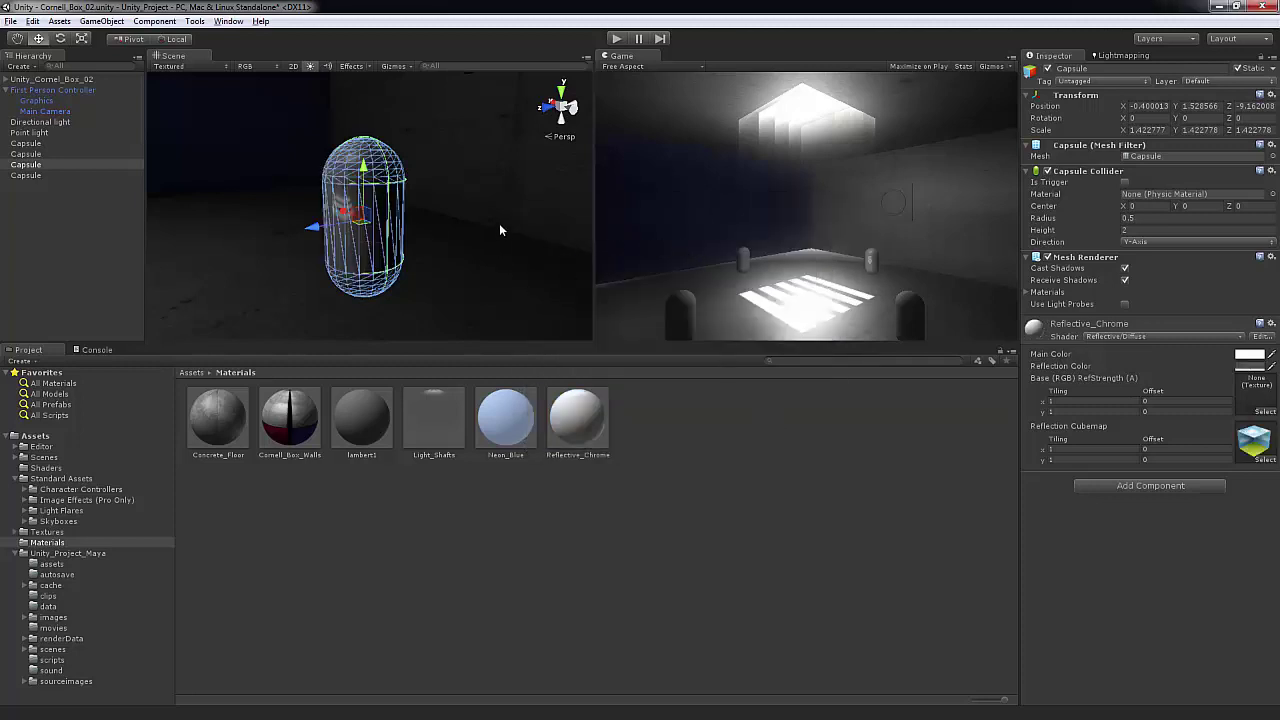
Step: Examine the cubemap reflections on the chrome capsule from several angles and distances, and reselect the capsule
{"action": "left_click", "coordinate": [467, 236]}
{"action": "left_click_drag", "start_coordinate": [414, 223], "coordinate": [598, 142], "text": "alt"}
{"action": "scroll", "coordinate": [458, 215], "scroll_direction": "up", "scroll_amount": 5}
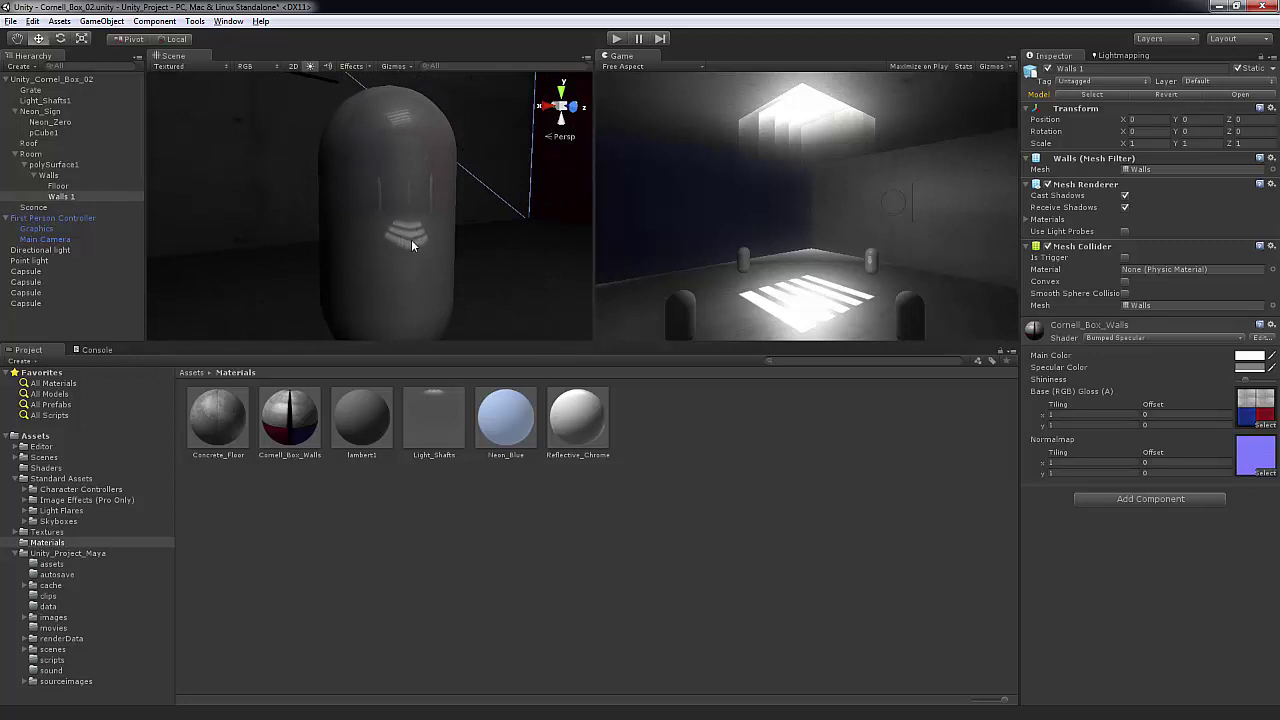
{"action": "left_click_drag", "start_coordinate": [399, 248], "coordinate": [256, 242], "text": "alt"}
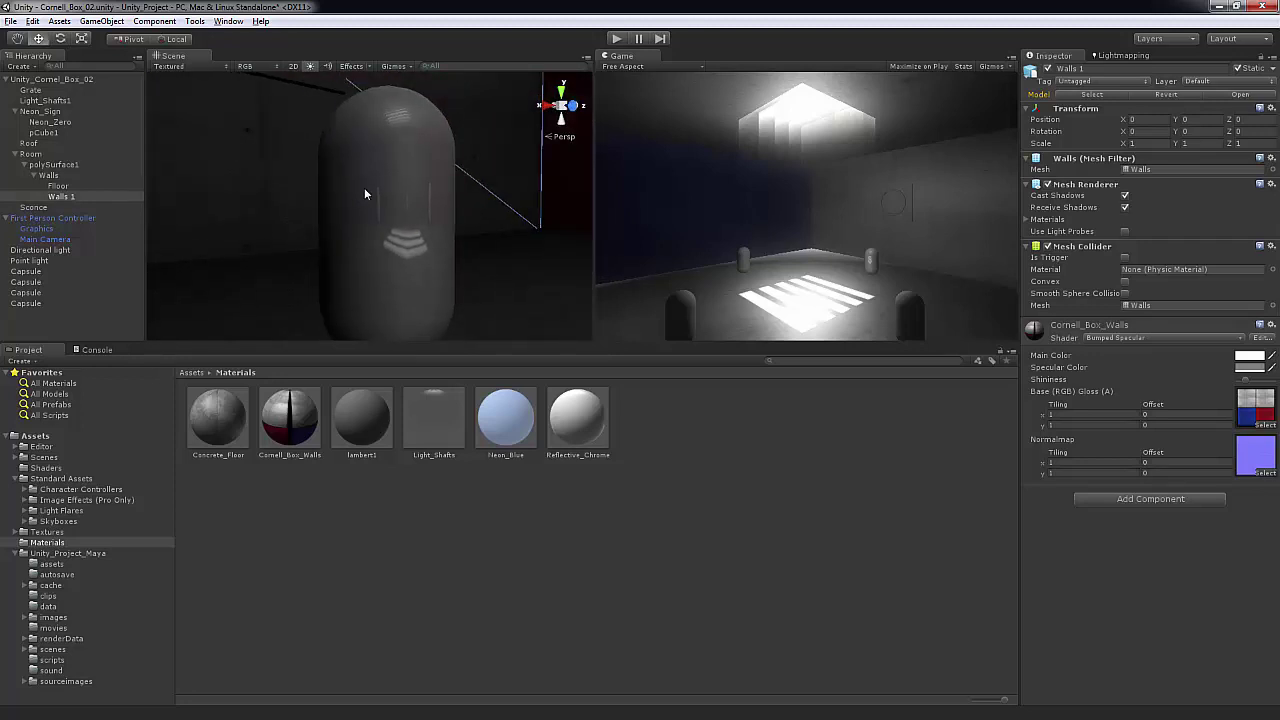
{"action": "left_click_drag", "start_coordinate": [373, 165], "coordinate": [447, 192], "text": "alt"}
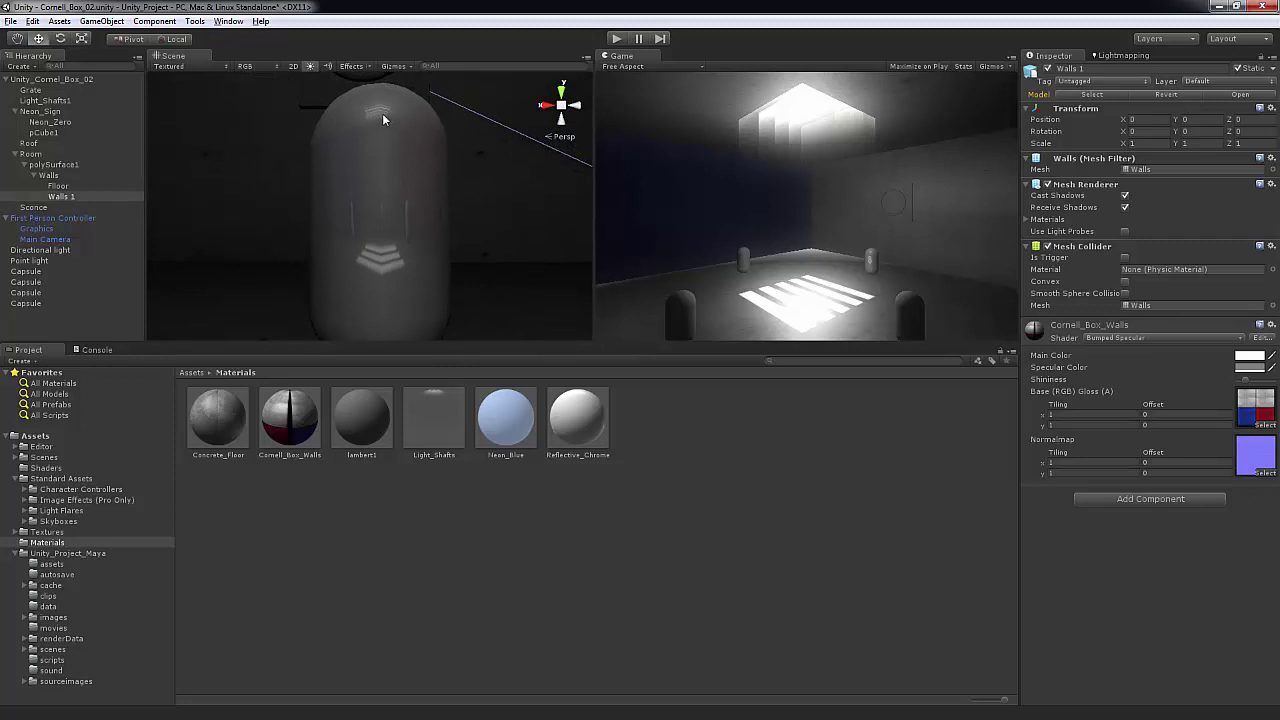
{"action": "left_click_drag", "start_coordinate": [397, 157], "coordinate": [454, 163], "text": "alt"}
{"action": "mouse_move", "coordinate": [410, 208]}
{"action": "left_mouse_down", "text": "alt"}
{"action": "mouse_move", "coordinate": [563, 237]}
{"action": "mouse_move", "coordinate": [410, 204]}
{"action": "mouse_move", "coordinate": [563, 226]}
{"action": "mouse_move", "coordinate": [404, 207]}
{"action": "left_mouse_up", "text": "alt"}
{"action": "left_click_drag", "start_coordinate": [501, 224], "coordinate": [497, 232], "text": "alt"}
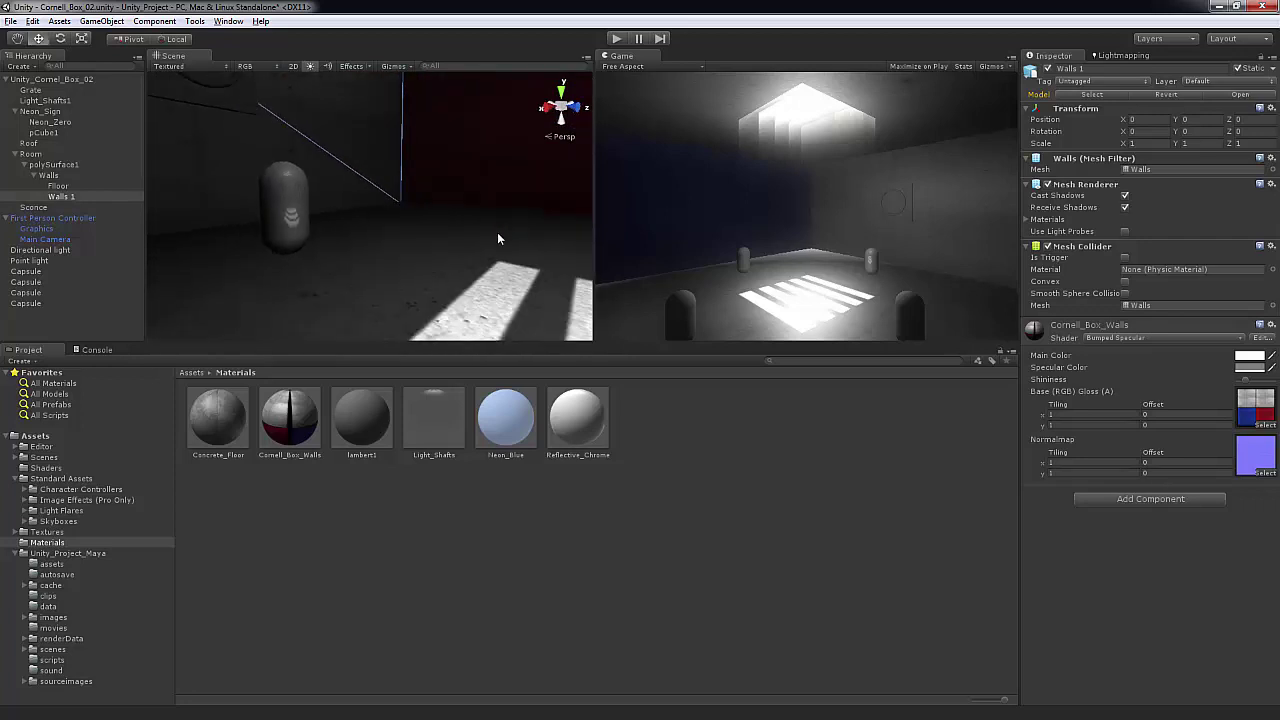
{"action": "left_click", "coordinate": [377, 240]}
{"action": "middle_click_drag", "start_coordinate": [377, 240], "coordinate": [426, 249]}
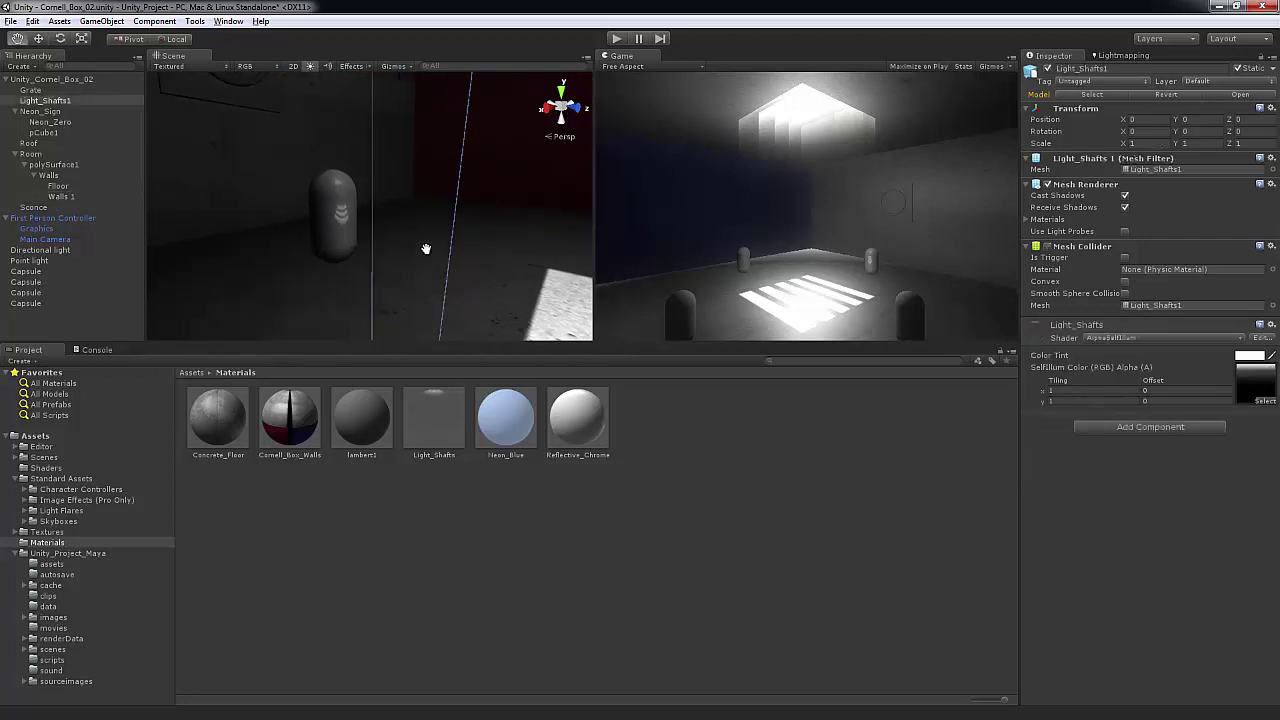
{"action": "scroll", "coordinate": [377, 220], "scroll_direction": "up", "scroll_amount": 2}
{"action": "left_click", "coordinate": [350, 211]}
{"action": "left_click_drag", "start_coordinate": [429, 245], "coordinate": [370, 242], "text": "alt"}
{"action": "scroll", "coordinate": [370, 242], "scroll_direction": "up", "scroll_amount": 3}
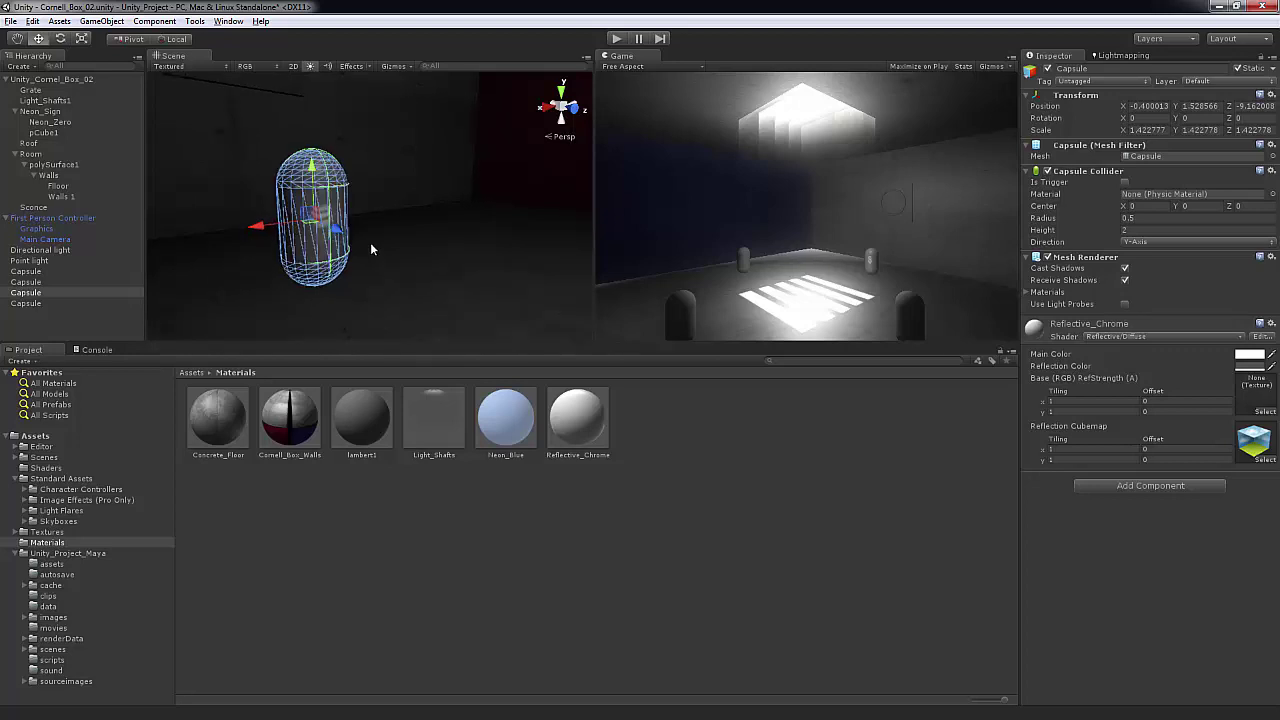
Step: Move the chrome capsule across the floor beside the light stripes, to about X -3.79, Z -3.62
{"action": "left_click_drag", "start_coordinate": [250, 256], "coordinate": [506, 204], "text": "alt"}
{"action": "left_click_drag", "start_coordinate": [389, 207], "coordinate": [543, 215], "text": "alt"}
{"action": "middle_click_drag", "start_coordinate": [459, 222], "coordinate": [403, 220]}
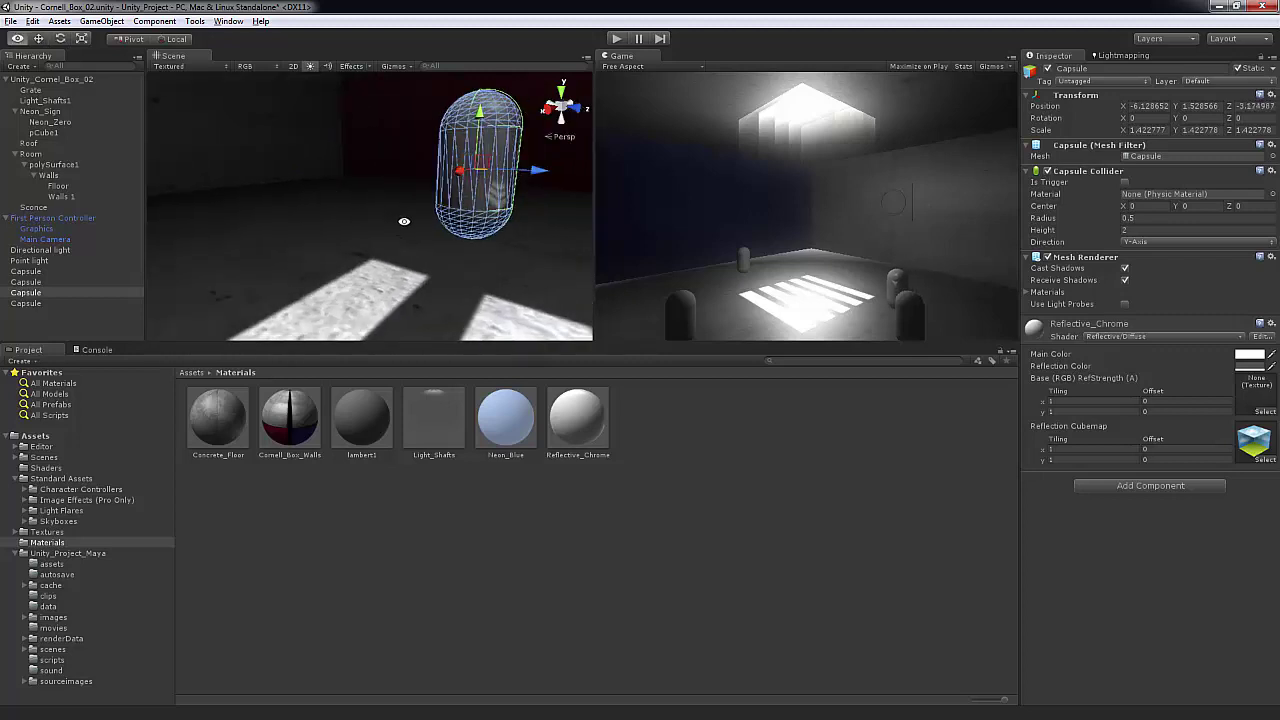
{"action": "left_click_drag", "start_coordinate": [403, 220], "coordinate": [451, 223], "text": "alt"}
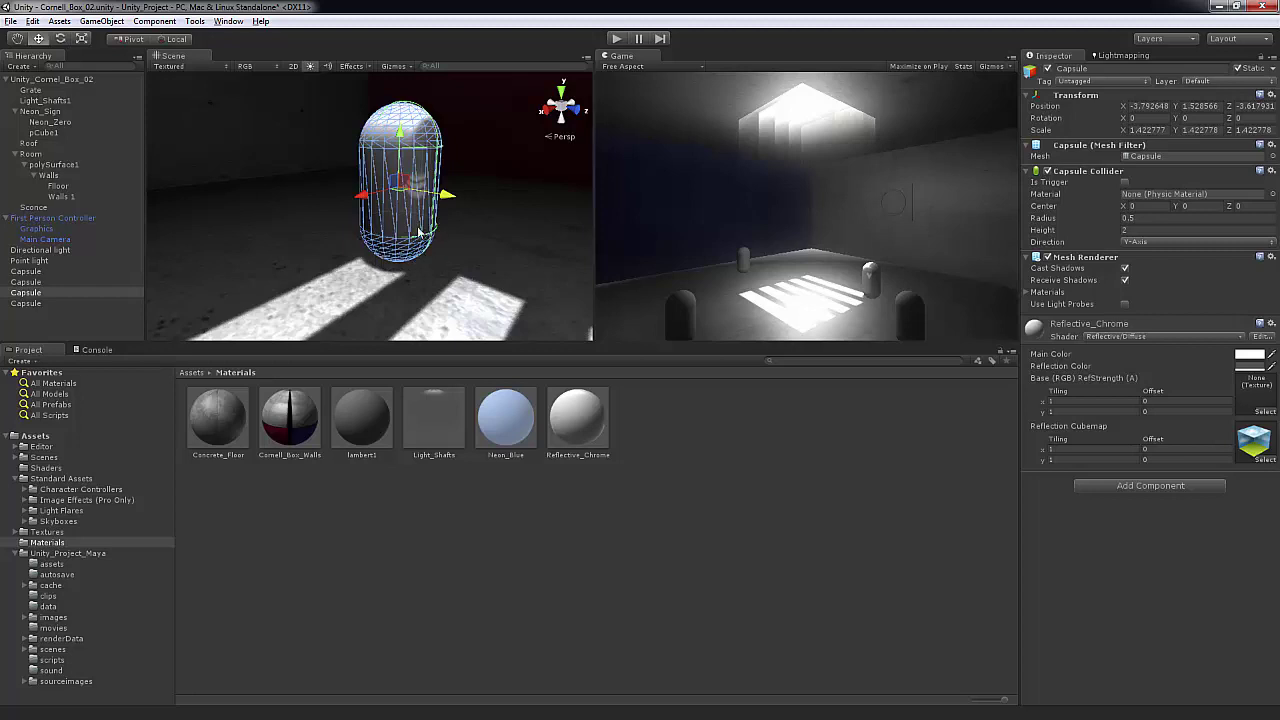
Step: Move the chrome capsule back near the far corner, to about X -1.36, Z -8.43, and view it with the light stripes
{"action": "left_click_drag", "start_coordinate": [445, 224], "coordinate": [262, 201], "text": "alt"}
{"action": "left_click_drag", "start_coordinate": [349, 228], "coordinate": [285, 213], "text": "alt"}
{"action": "scroll", "coordinate": [421, 243], "scroll_direction": "down", "scroll_amount": 3}
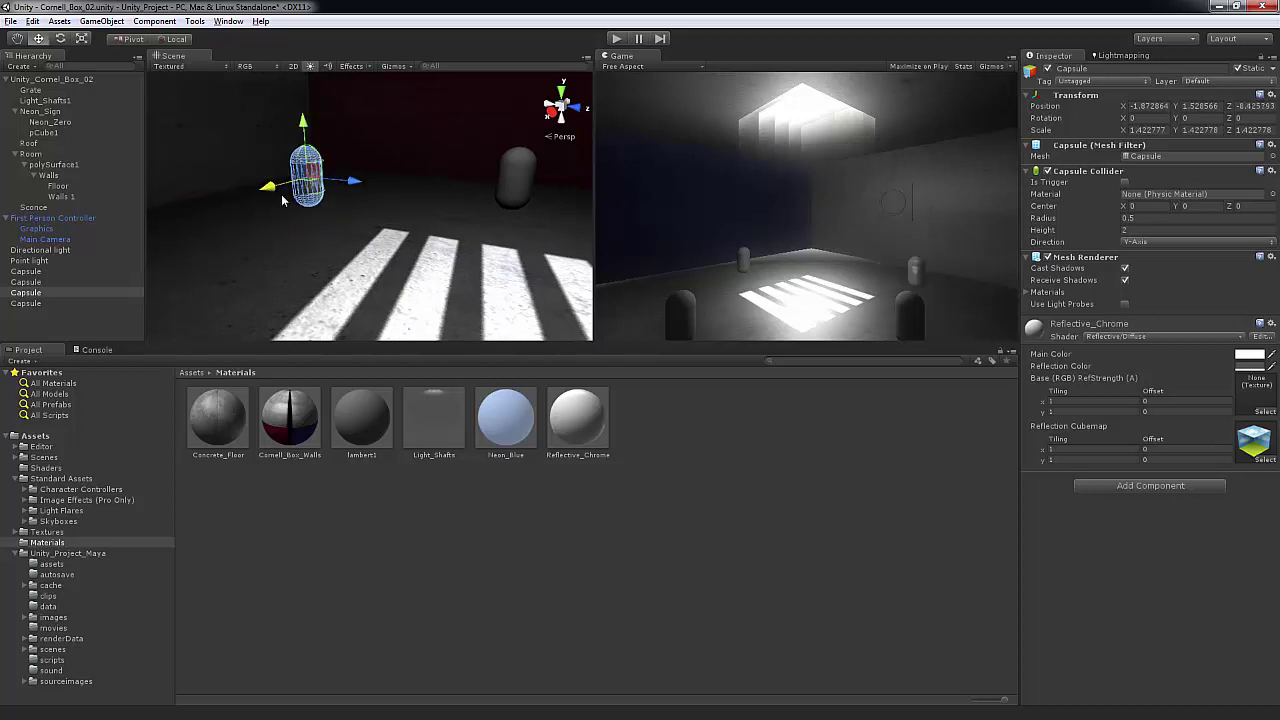
{"action": "left_click_drag", "start_coordinate": [371, 271], "coordinate": [242, 204], "text": "alt"}
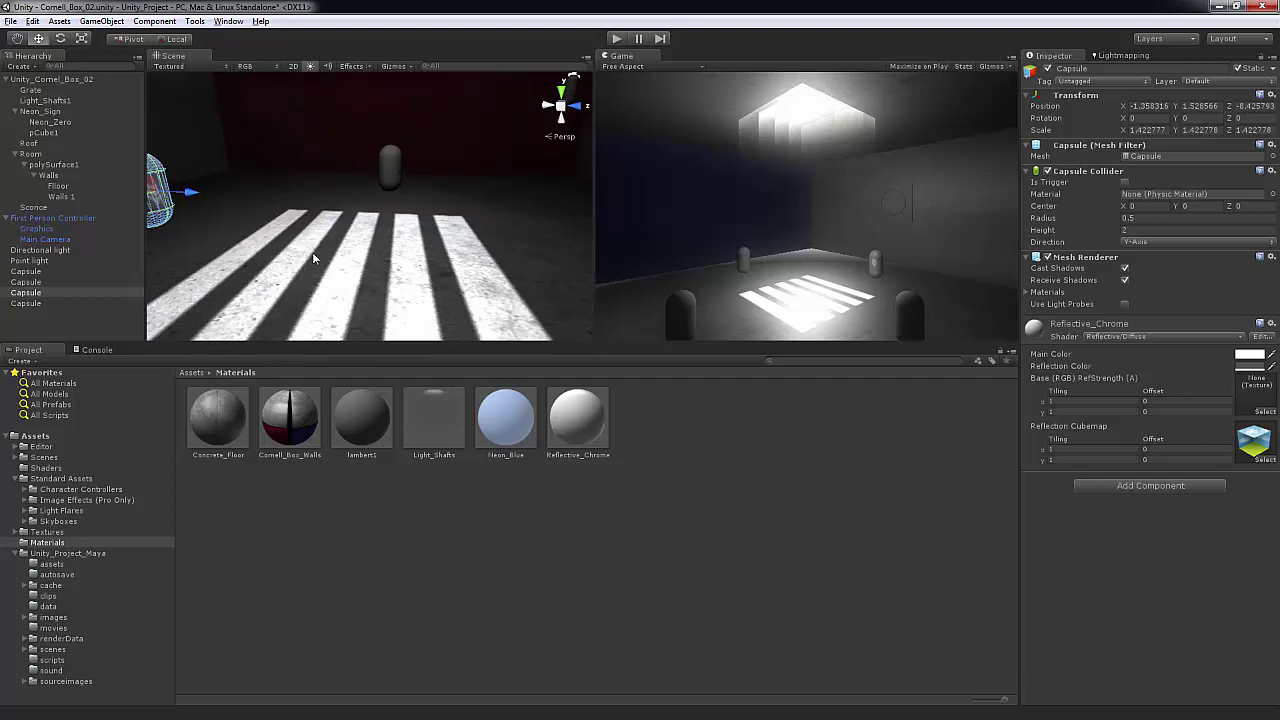
{"action": "left_click_drag", "start_coordinate": [313, 258], "coordinate": [264, 179], "text": "alt"}
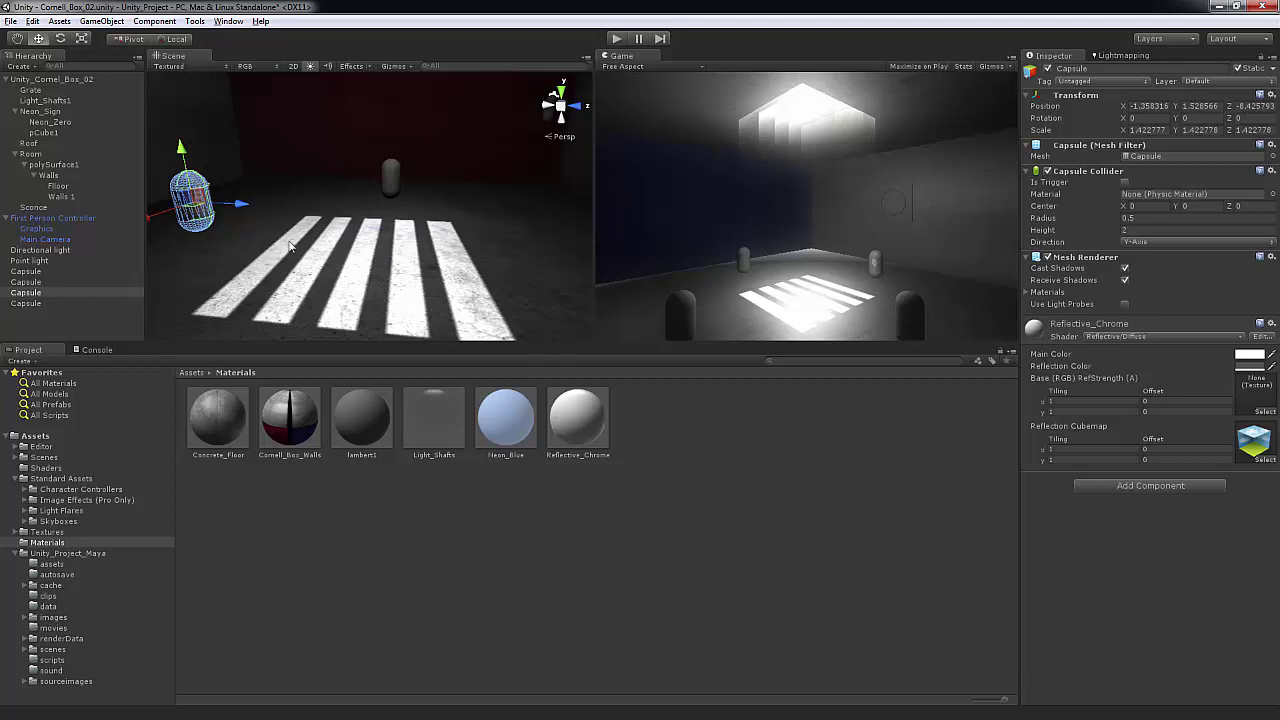
Step: Move the chrome capsule onto the middle of the light stripes, to about X -0.04, Z 0.26
{"action": "left_click_drag", "start_coordinate": [290, 246], "coordinate": [224, 193], "text": "alt"}
{"action": "left_click_drag", "start_coordinate": [236, 194], "coordinate": [540, 213], "text": "alt"}
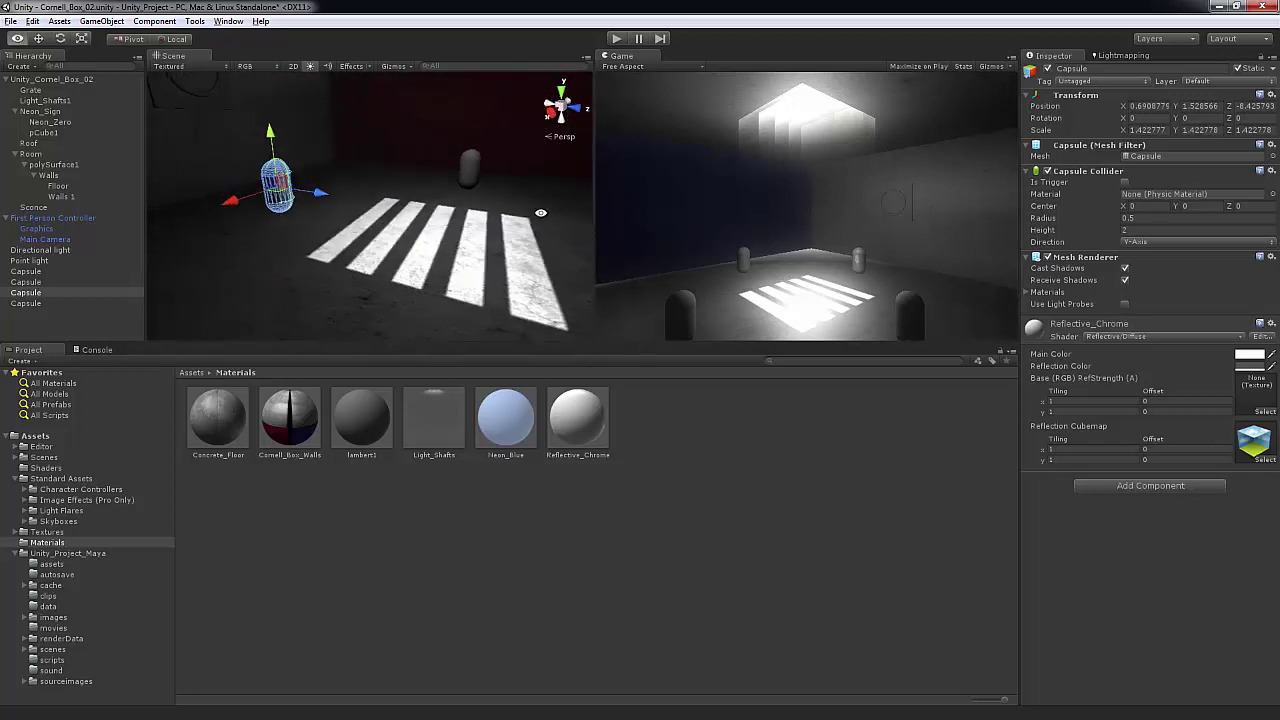
{"action": "left_click_drag", "start_coordinate": [463, 285], "coordinate": [240, 163], "text": "alt"}
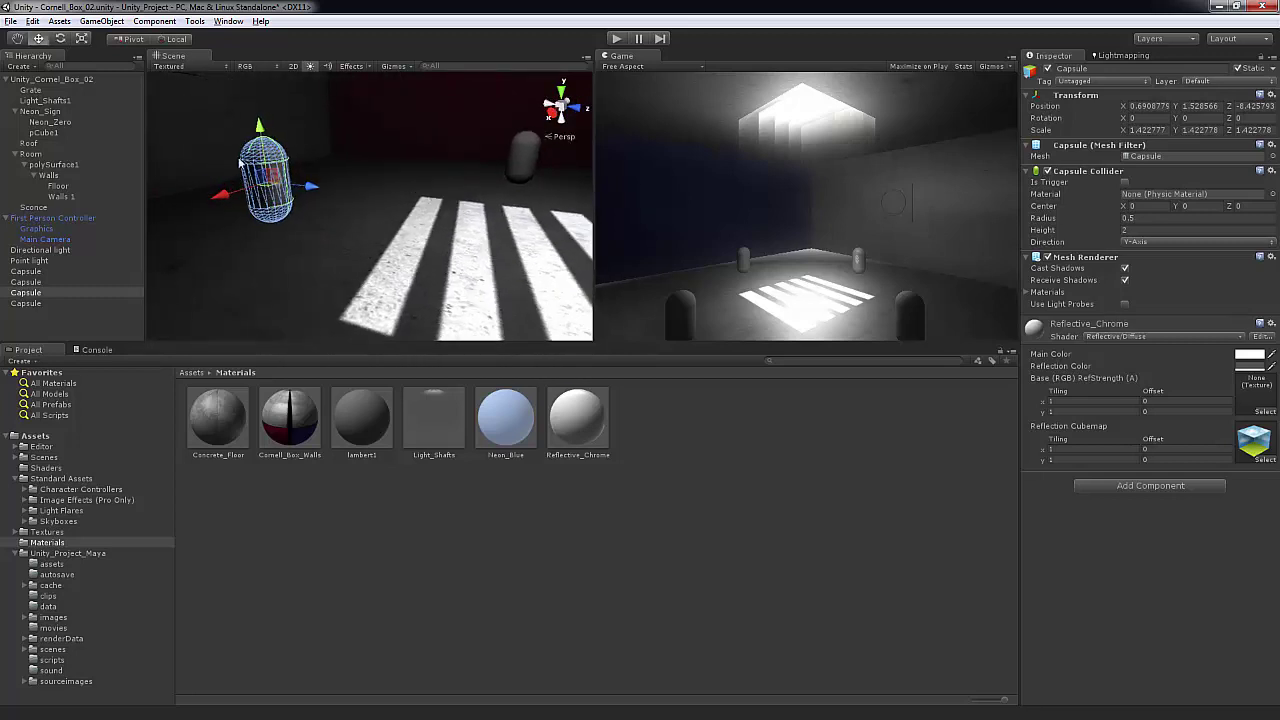
{"action": "left_click_drag", "start_coordinate": [358, 205], "coordinate": [471, 259], "text": "alt"}
{"action": "left_click", "coordinate": [406, 188]}
{"action": "left_click", "coordinate": [451, 185]}
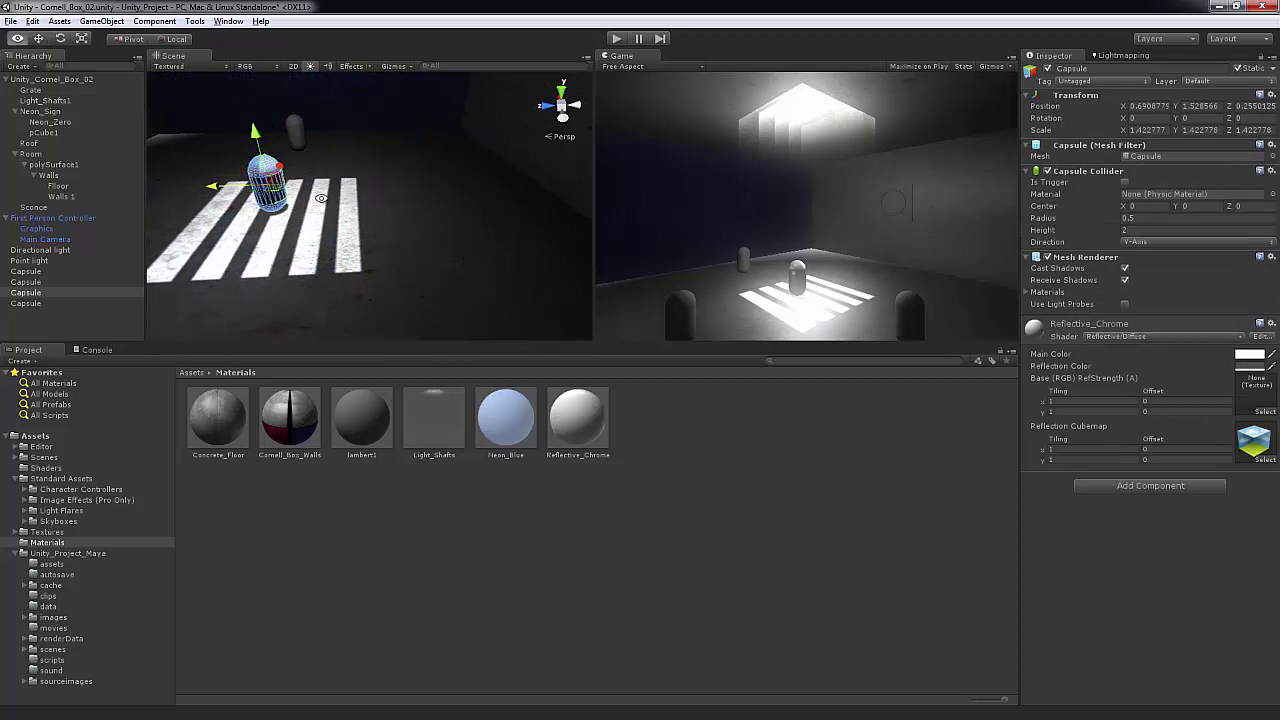
{"action": "left_click_drag", "start_coordinate": [321, 198], "coordinate": [272, 127], "text": "alt"}
{"action": "left_click_drag", "start_coordinate": [432, 159], "coordinate": [356, 193], "text": "alt"}
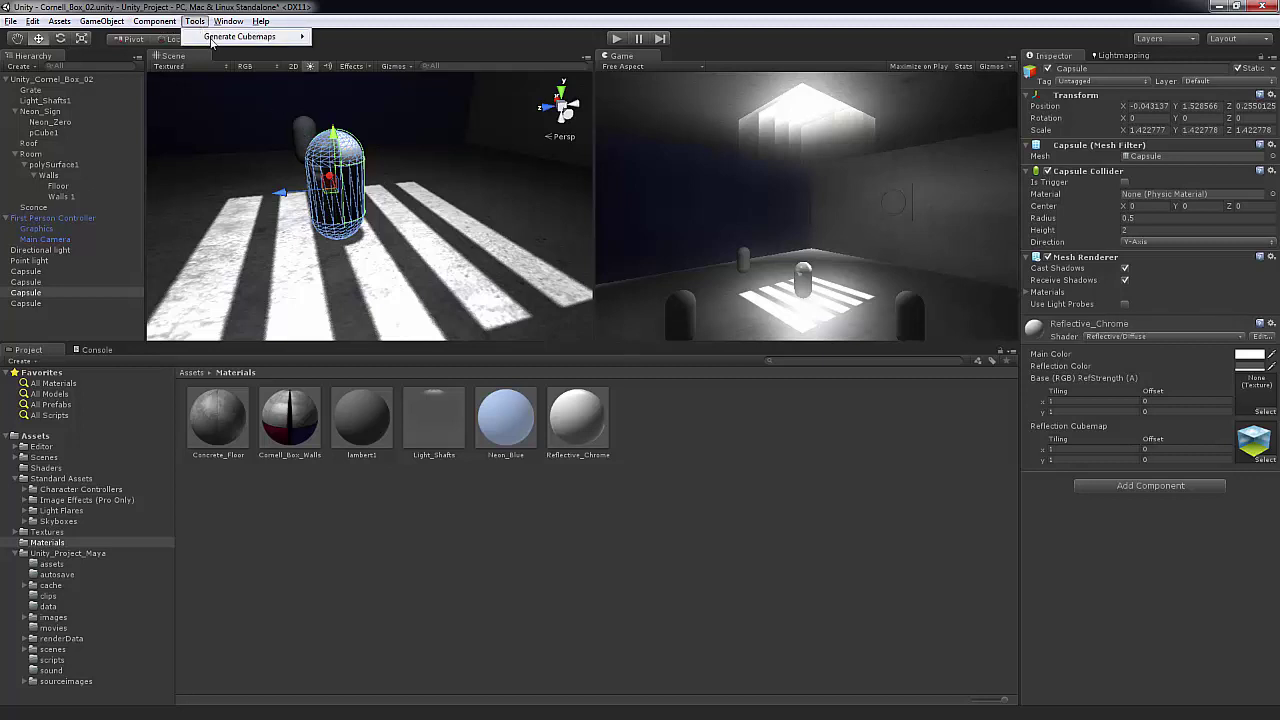
Step: Generate the capsule's cubemap at 128x128 with Everything reflected, using a dark grey colour with value 77
{"action": "left_click", "coordinate": [351, 38]}
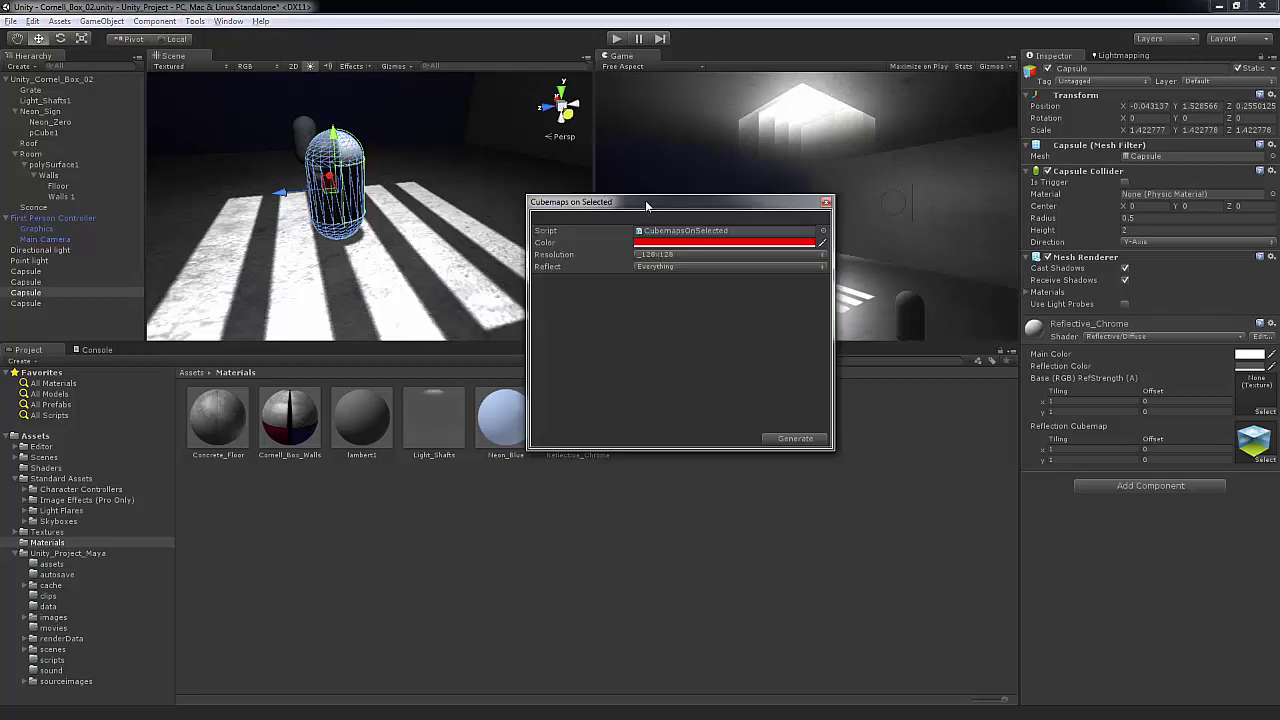
{"action": "left_click", "coordinate": [668, 245]}
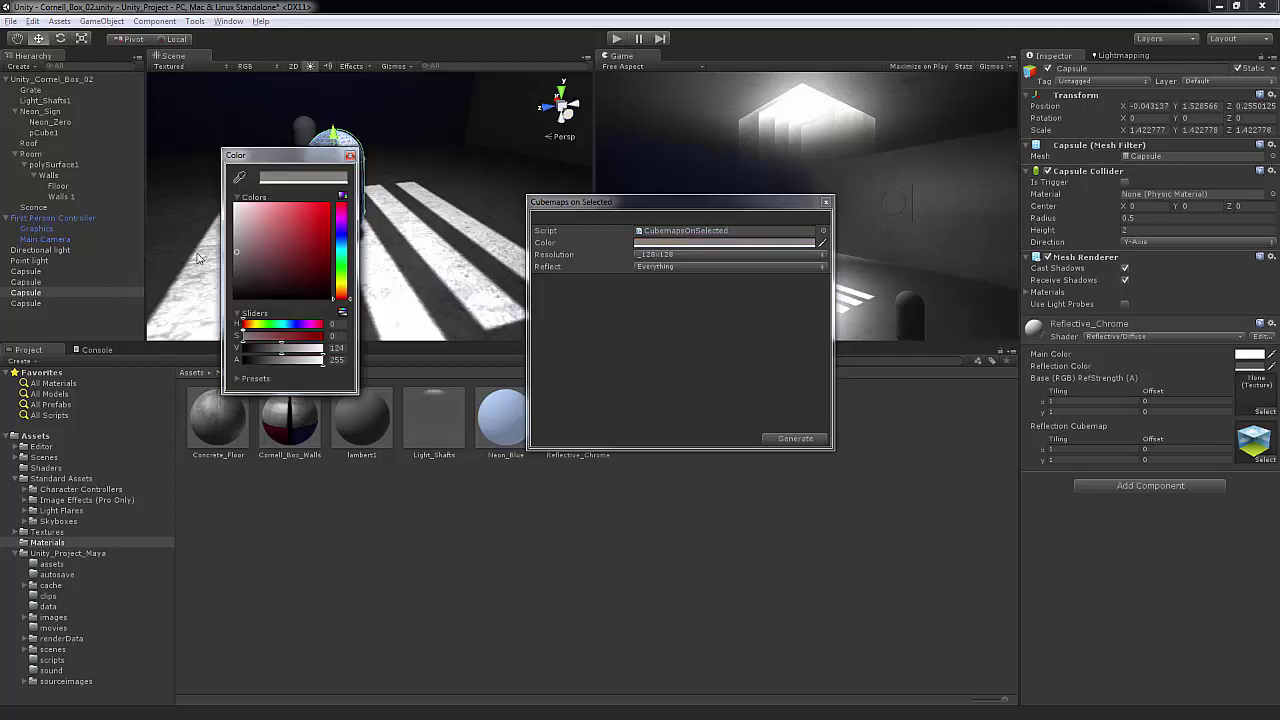
{"action": "left_click_drag", "start_coordinate": [156, 272], "coordinate": [148, 268]}
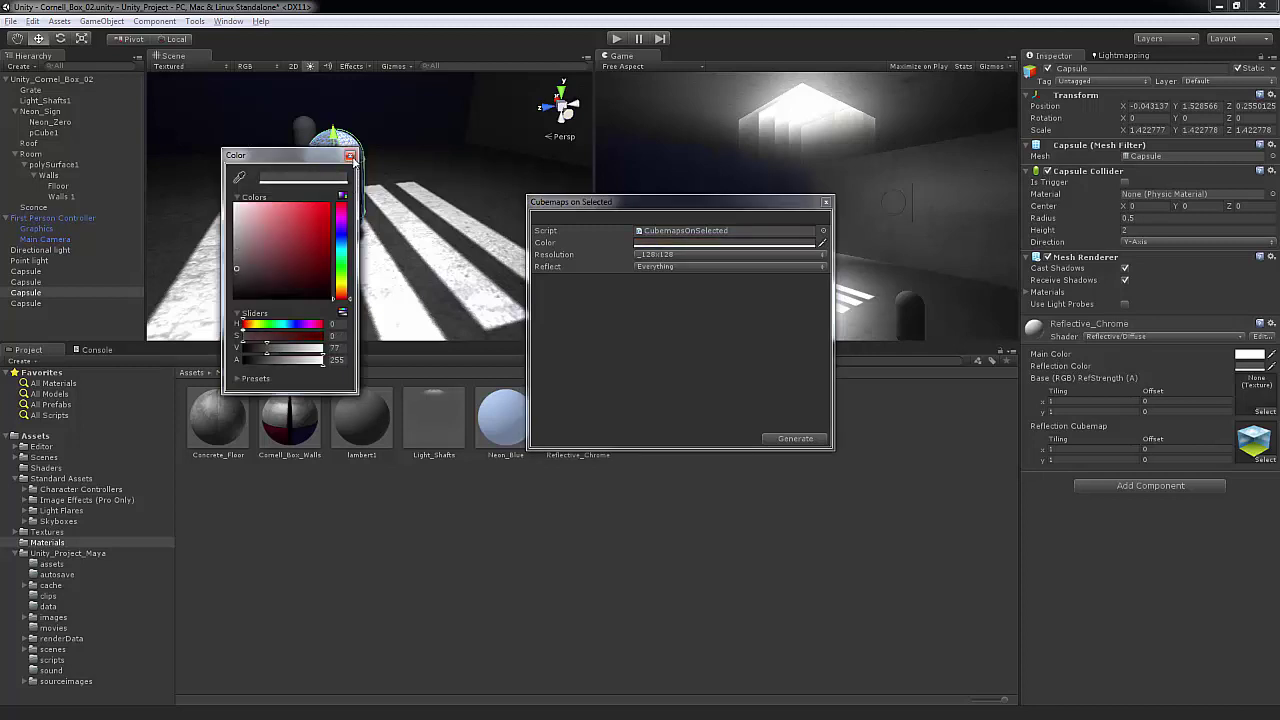
{"action": "left_click", "coordinate": [350, 156]}
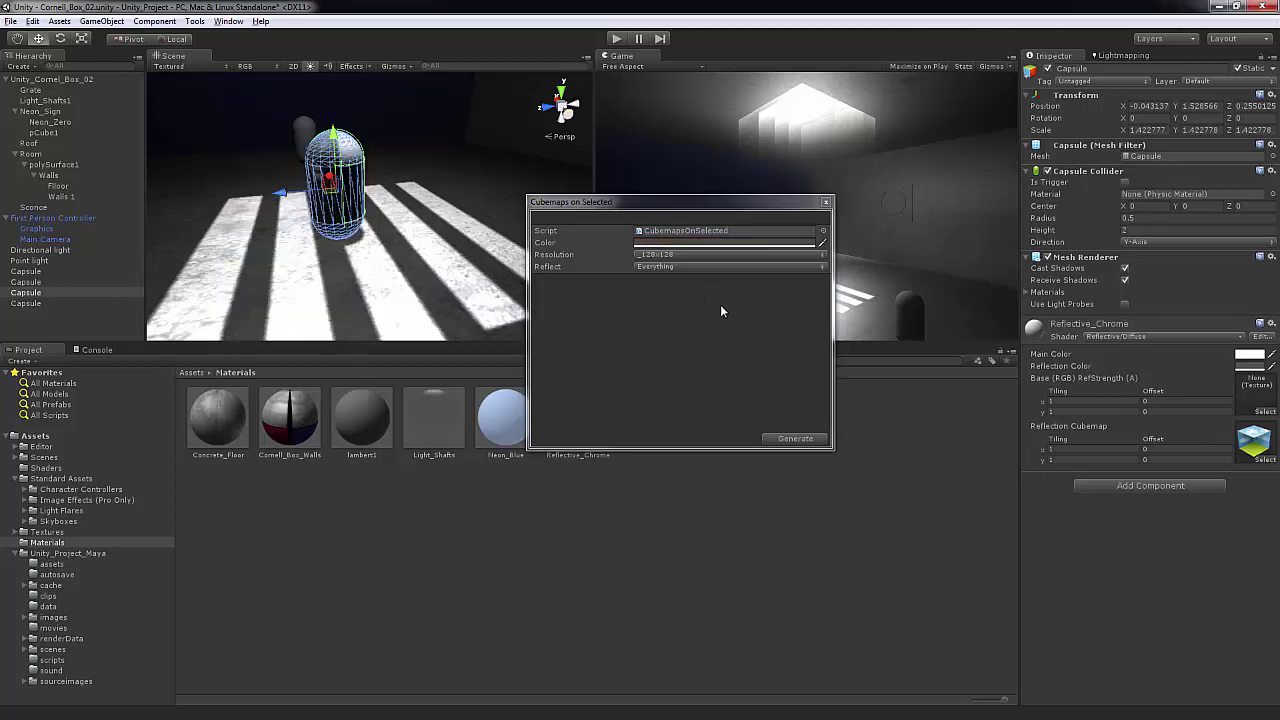
{"action": "left_click", "coordinate": [797, 439]}
Step: Examine the stripe reflections on the chrome capsule up close and from several angles, and reselect the capsule
{"action": "left_click_drag", "start_coordinate": [511, 256], "coordinate": [440, 225], "text": "alt"}
{"action": "left_click", "coordinate": [409, 198]}
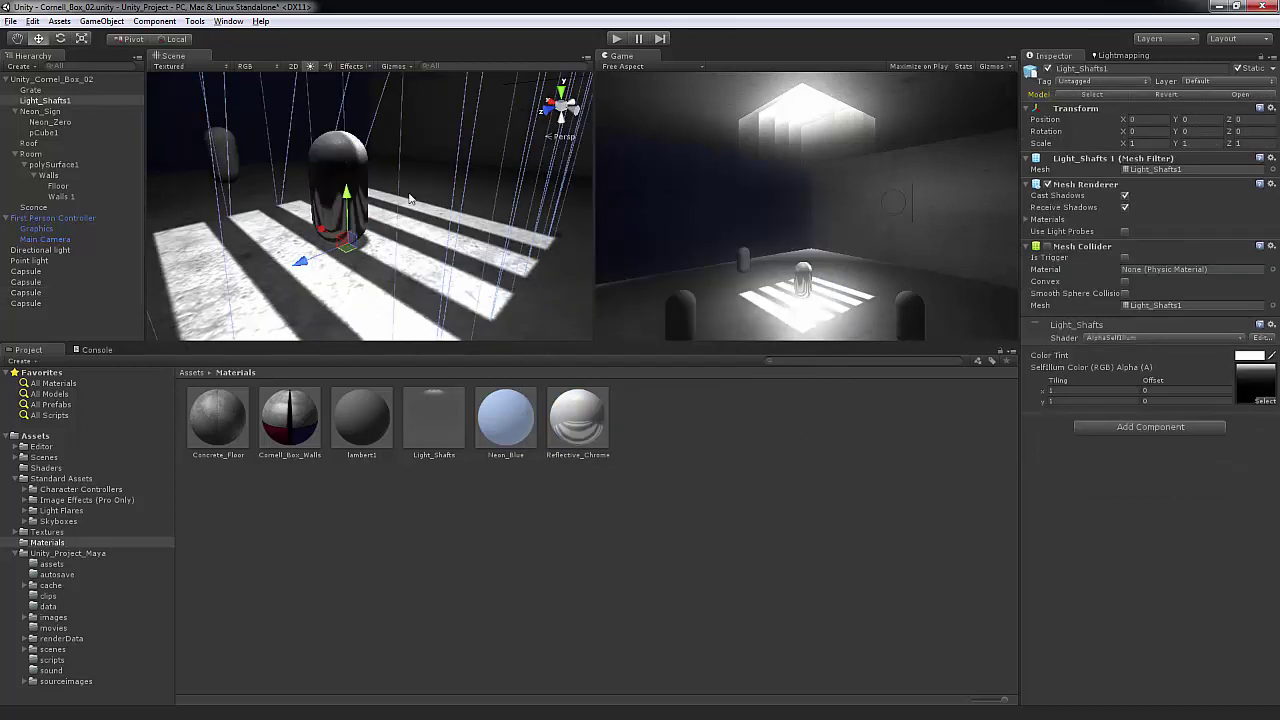
{"action": "left_click_drag", "start_coordinate": [346, 186], "coordinate": [344, 180], "text": "alt"}
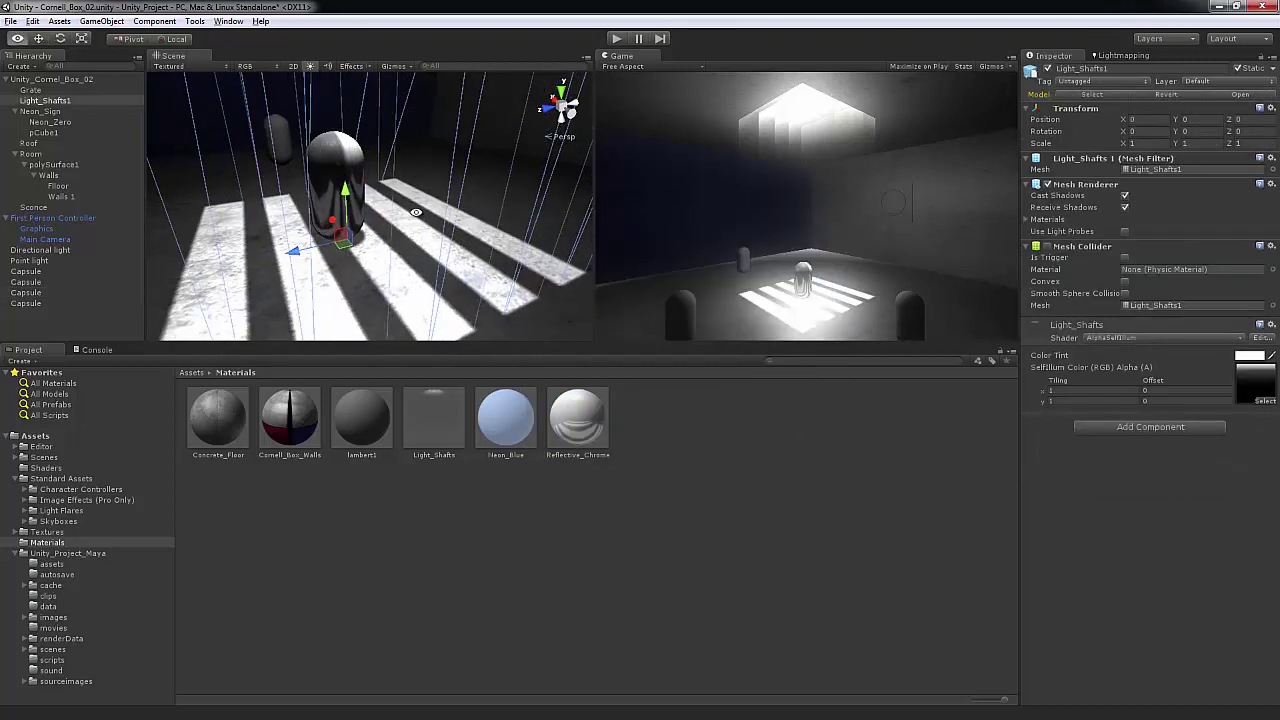
{"action": "left_click_drag", "start_coordinate": [416, 212], "coordinate": [332, 191], "text": "alt"}
{"action": "scroll", "coordinate": [332, 191], "scroll_direction": "up", "scroll_amount": 5}
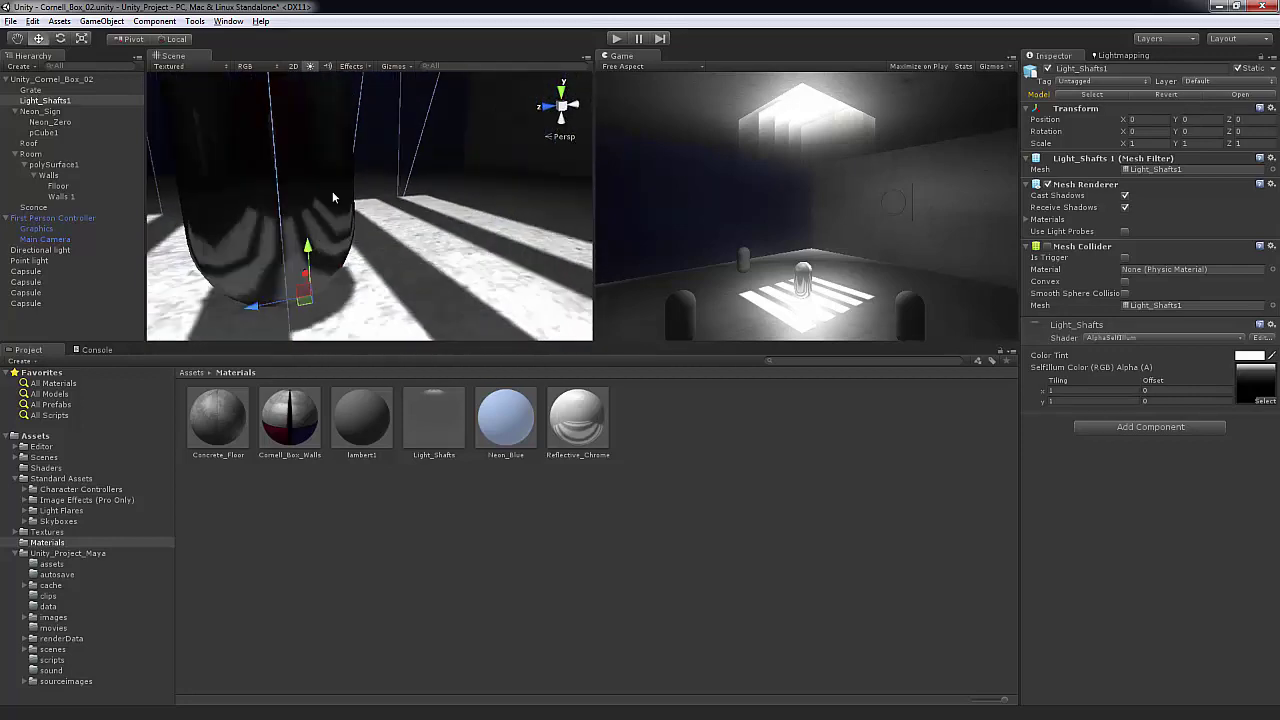
{"action": "left_click", "coordinate": [334, 193]}
{"action": "middle_click_drag", "start_coordinate": [364, 210], "coordinate": [411, 239]}
{"action": "scroll", "coordinate": [410, 238], "scroll_direction": "down", "scroll_amount": 5}
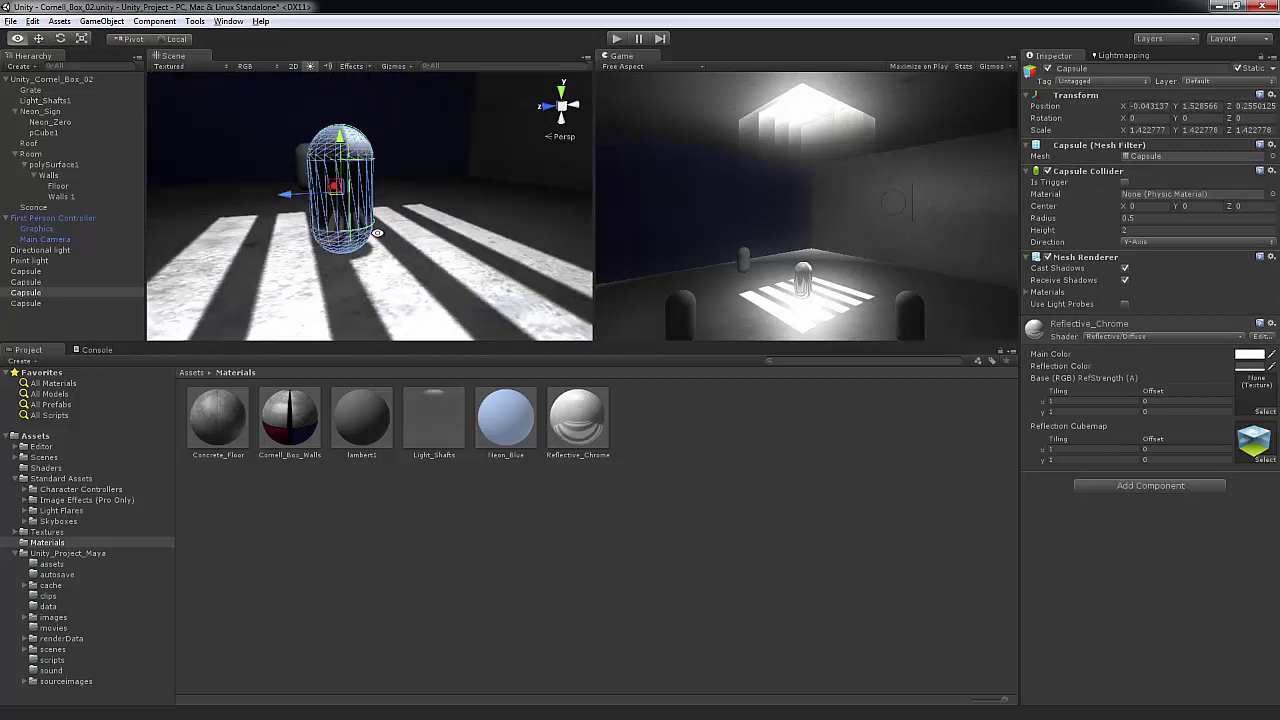
Step: Move the chrome capsule off the light stripes across the floor, to about X -6.2, Z -8.28
{"action": "left_click_drag", "start_coordinate": [296, 194], "coordinate": [518, 217]}
{"action": "left_click_drag", "start_coordinate": [518, 217], "coordinate": [662, 267], "text": "alt"}
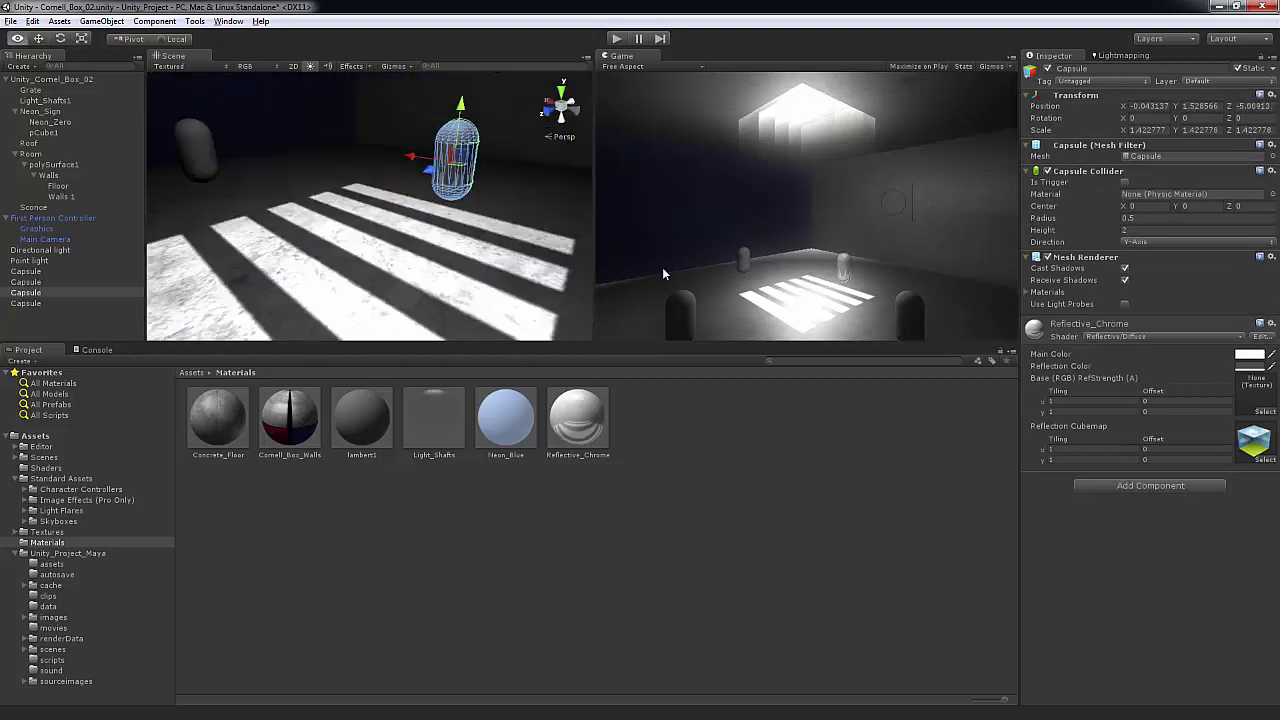
{"action": "middle_click_drag", "start_coordinate": [420, 203], "coordinate": [480, 183]}
{"action": "left_click_drag", "start_coordinate": [480, 183], "coordinate": [383, 220], "text": "alt"}
{"action": "left_click_drag", "start_coordinate": [347, 180], "coordinate": [396, 158]}
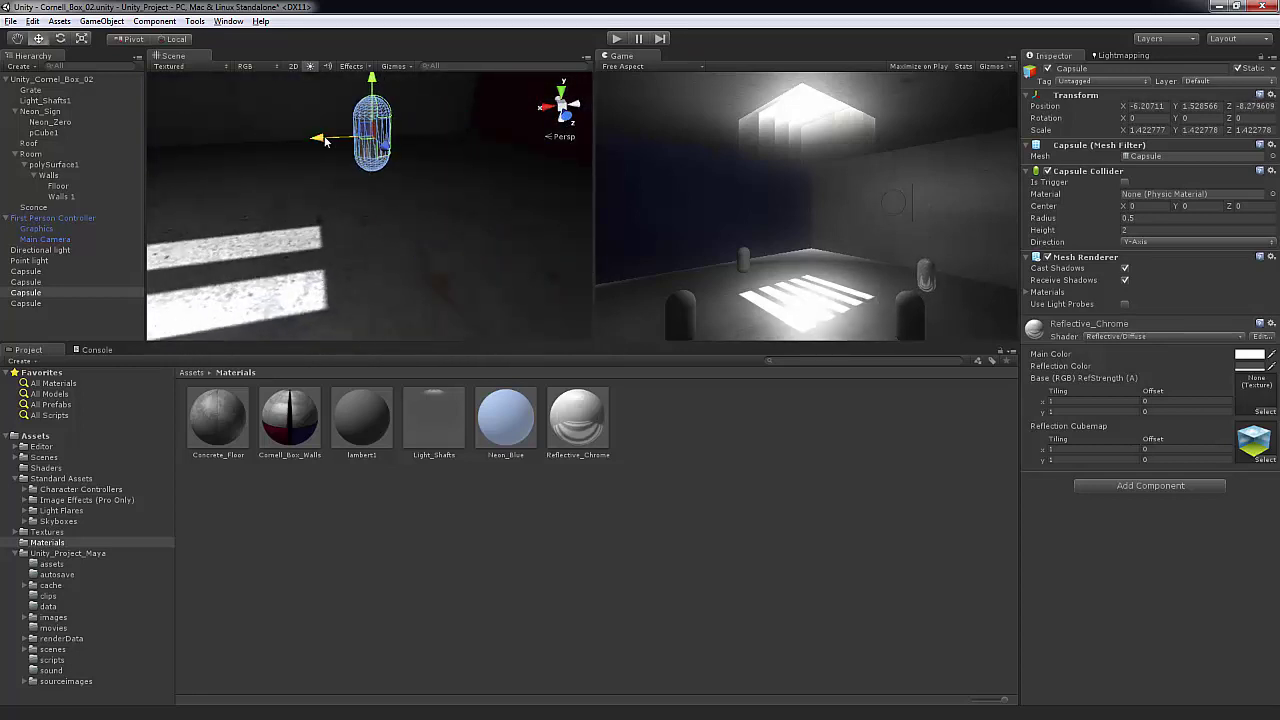
Step: Move the chrome capsule farther from the light stripes towards the red wall and view its reflections unselected
{"action": "left_click", "coordinate": [472, 203]}
{"action": "left_click_drag", "start_coordinate": [472, 203], "coordinate": [343, 203], "text": "alt"}
{"action": "left_click", "coordinate": [222, 188]}
{"action": "left_click_drag", "start_coordinate": [292, 159], "coordinate": [256, 155]}
{"action": "scroll", "coordinate": [288, 182], "scroll_direction": "down", "scroll_amount": 3}
{"action": "left_click_drag", "start_coordinate": [270, 200], "coordinate": [349, 217], "text": "alt"}
{"action": "scroll", "coordinate": [262, 220], "scroll_direction": "down", "scroll_amount": 2}
{"action": "left_click", "coordinate": [263, 221]}
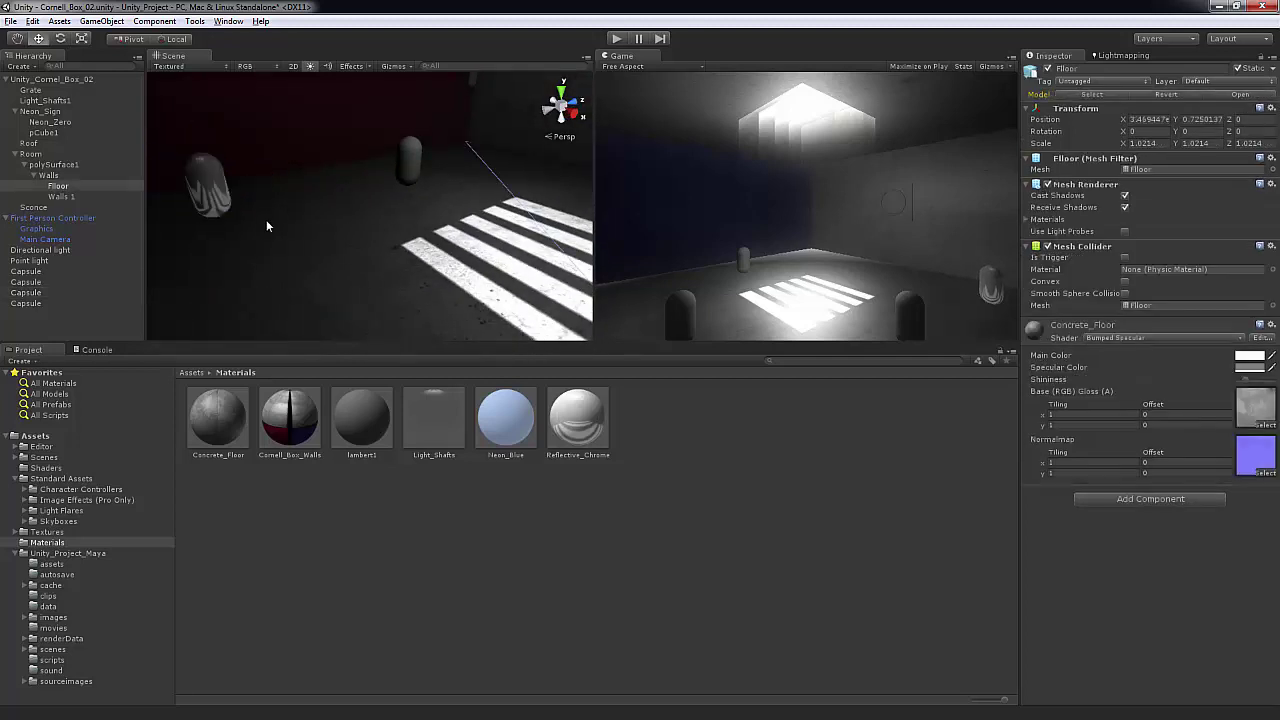
Step: Reselect the chrome capsule and move it to about X -0.33, Z -9.28
{"action": "left_click_drag", "start_coordinate": [266, 222], "coordinate": [385, 181], "text": "alt"}
{"action": "left_click", "coordinate": [209, 203]}
{"action": "left_click_drag", "start_coordinate": [209, 203], "coordinate": [630, 195], "text": "alt"}
{"action": "left_click_drag", "start_coordinate": [364, 267], "coordinate": [320, 285], "text": "alt"}
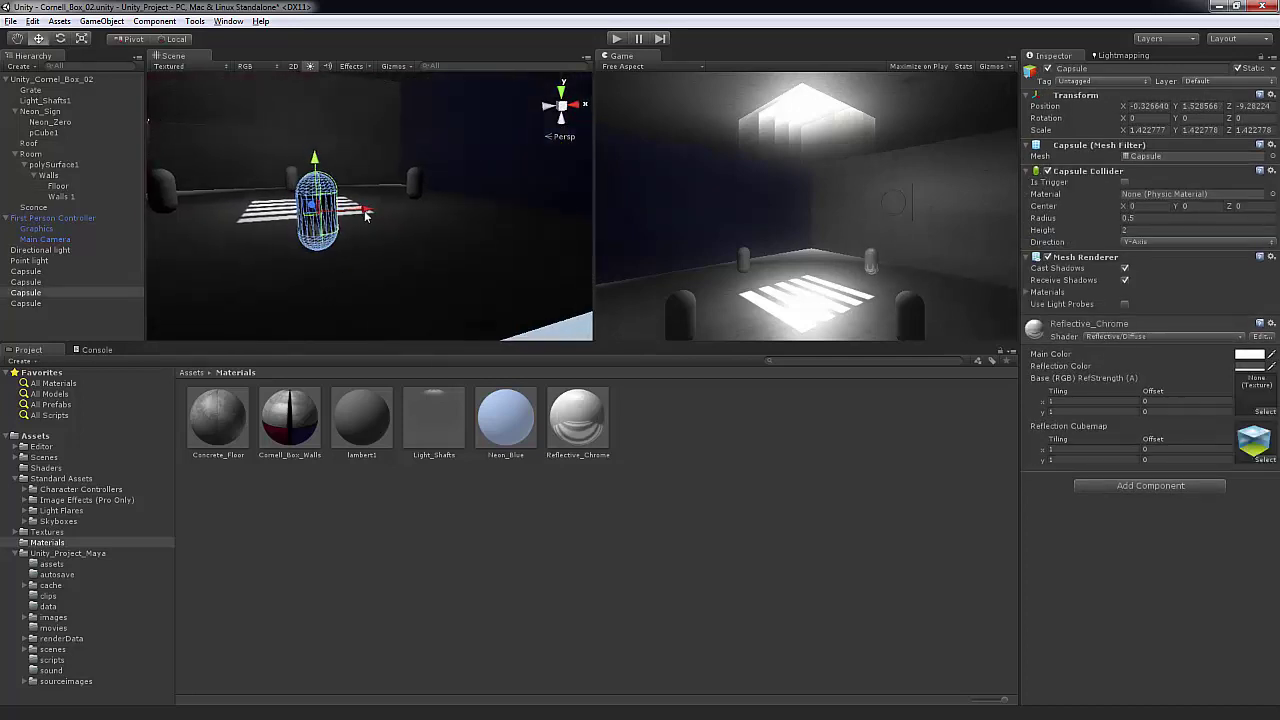
Step: Move the chrome capsule along the X axis to about X 8.4, keeping it at Z -9.28
{"action": "left_click_drag", "start_coordinate": [525, 236], "coordinate": [292, 167], "text": "alt"}
{"action": "left_click", "coordinate": [440, 240]}
{"action": "left_click", "coordinate": [298, 215]}
{"action": "left_click_drag", "start_coordinate": [299, 216], "coordinate": [430, 220], "text": "alt"}
{"action": "left_click", "coordinate": [240, 200]}
{"action": "left_click_drag", "start_coordinate": [331, 232], "coordinate": [200, 220], "text": "alt"}
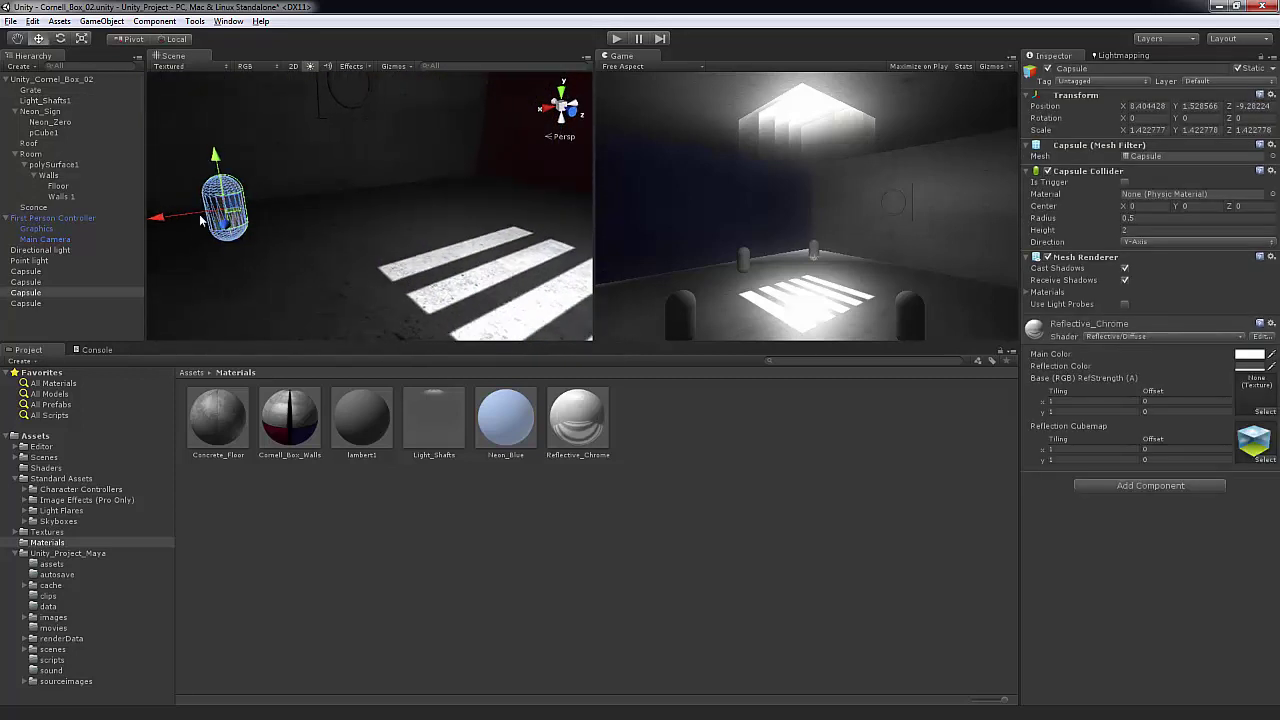
Step: Place the chrome capsule beside the light stripes at about X -0.03, Z -8.13, and view it unselected within the room
{"action": "left_click_drag", "start_coordinate": [375, 210], "coordinate": [340, 233], "text": "alt"}
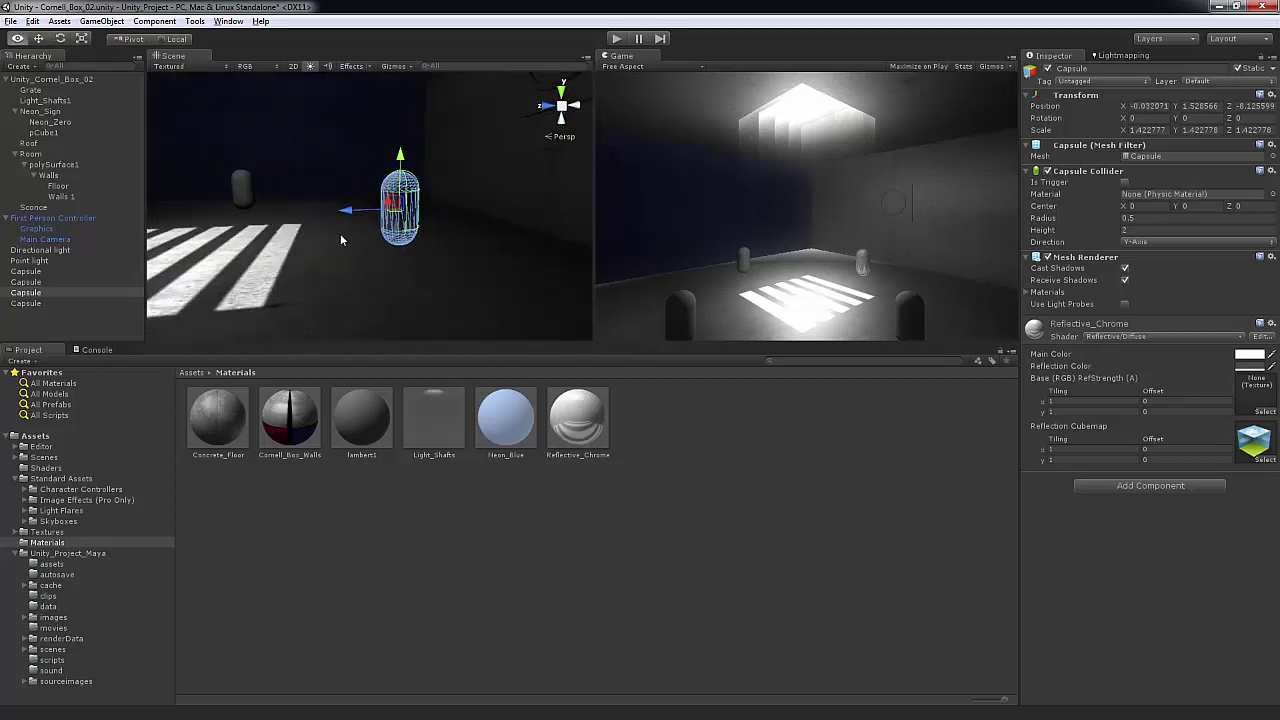
{"action": "left_click", "coordinate": [432, 284]}
{"action": "mouse_move", "coordinate": [432, 284]}
{"action": "left_mouse_down", "text": "alt"}
{"action": "mouse_move", "coordinate": [432, 272]}
{"action": "mouse_move", "coordinate": [260, 263]}
{"action": "mouse_move", "coordinate": [494, 280]}
{"action": "mouse_move", "coordinate": [455, 272]}
{"action": "mouse_move", "coordinate": [460, 300]}
{"action": "mouse_move", "coordinate": [451, 283]}
{"action": "left_mouse_up", "text": "alt"}
{"action": "middle_click_drag", "start_coordinate": [451, 283], "coordinate": [437, 284]}
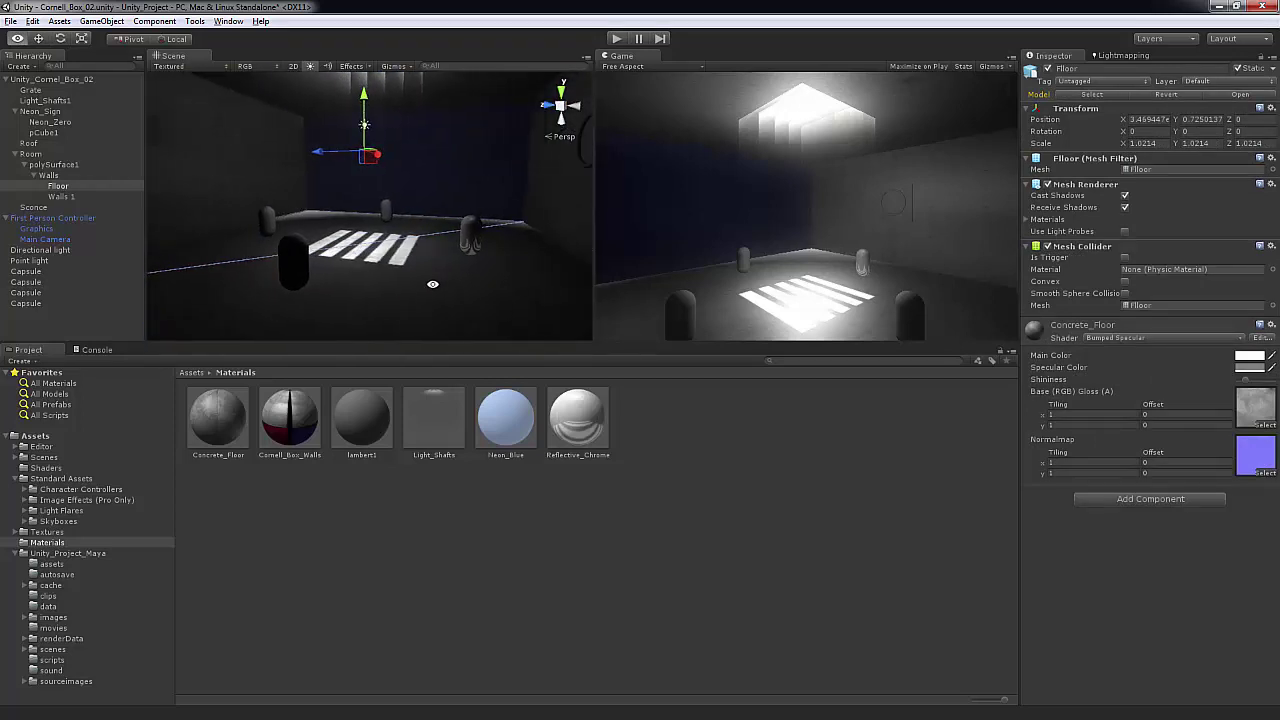
{"action": "left_click_drag", "start_coordinate": [432, 284], "coordinate": [364, 312], "text": "alt"}
{"action": "left_click_drag", "start_coordinate": [422, 188], "coordinate": [462, 203], "text": "alt"}
{"action": "left_click_drag", "start_coordinate": [336, 229], "coordinate": [477, 240], "text": "alt"}
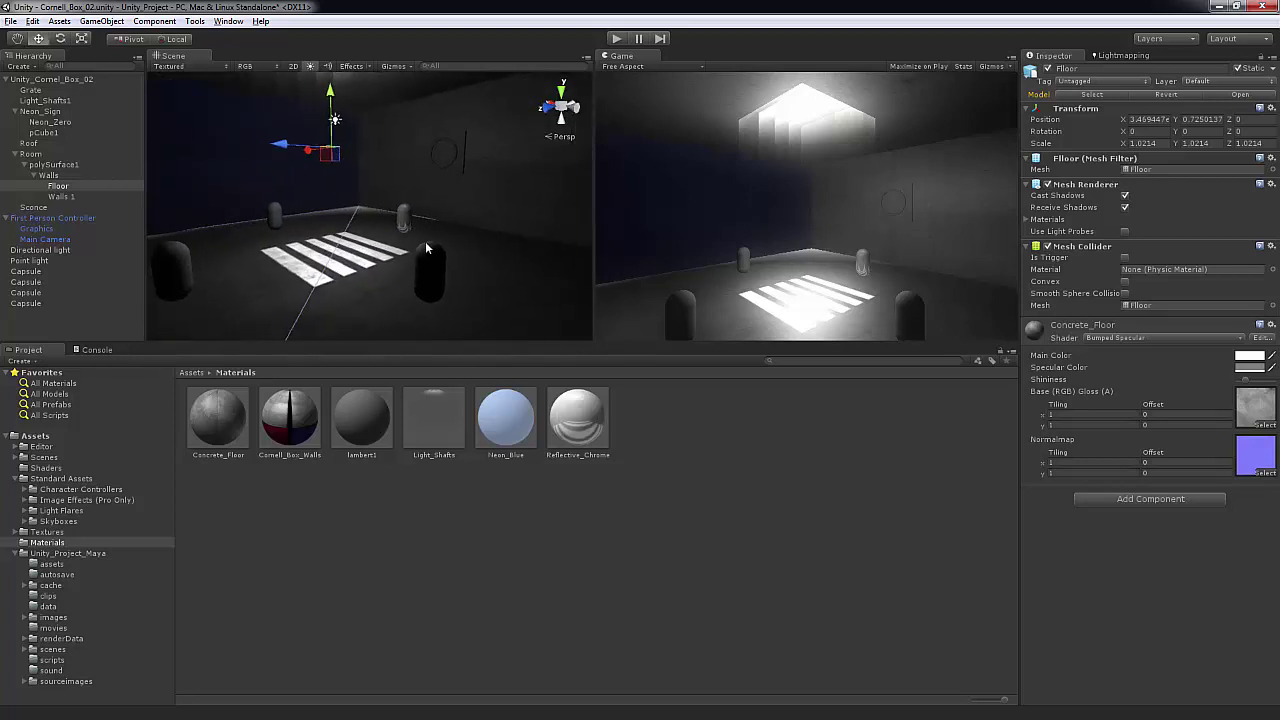
Step: Focus on the Neon_Zero ring on the wall and examine the neon sign up close
{"action": "left_click", "coordinate": [459, 185]}
{"action": "mouse_move", "coordinate": [459, 185]}
{"action": "left_mouse_down", "text": "alt"}
{"action": "mouse_move", "coordinate": [519, 218]}
{"action": "mouse_move", "coordinate": [466, 205]}
{"action": "left_mouse_up", "text": "alt"}
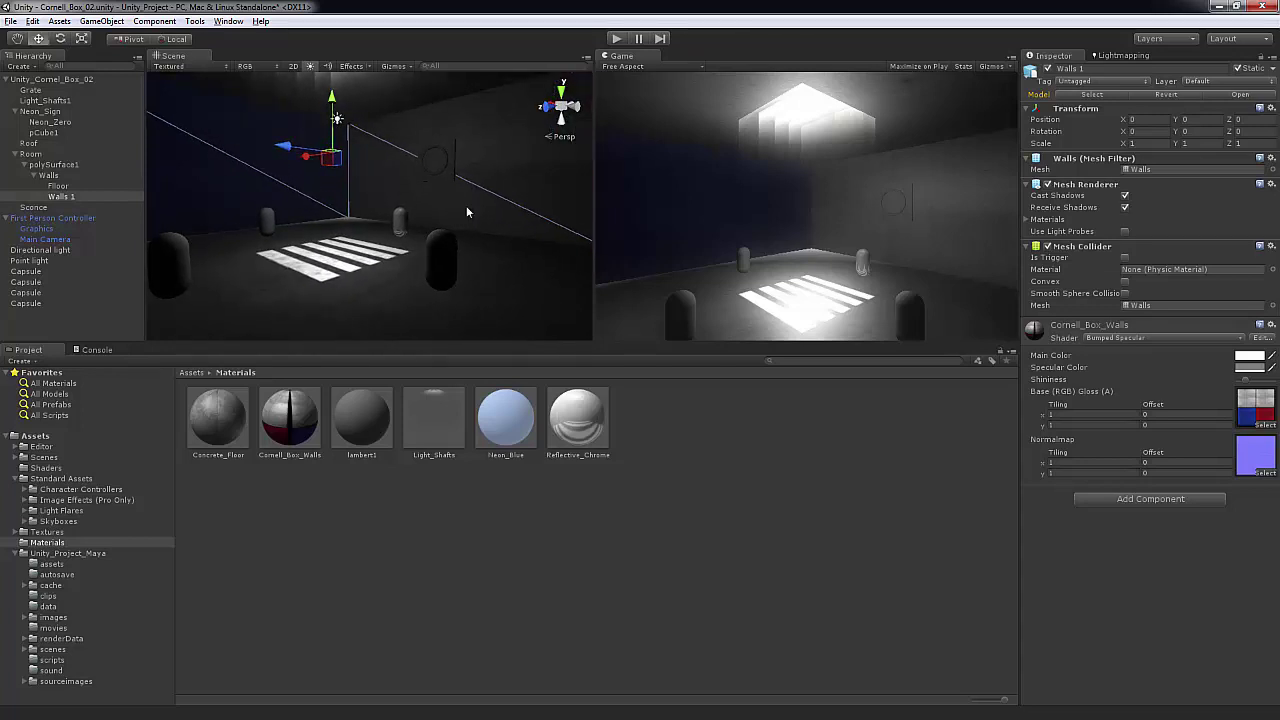
{"action": "left_click_drag", "start_coordinate": [466, 189], "coordinate": [459, 227], "text": "alt"}
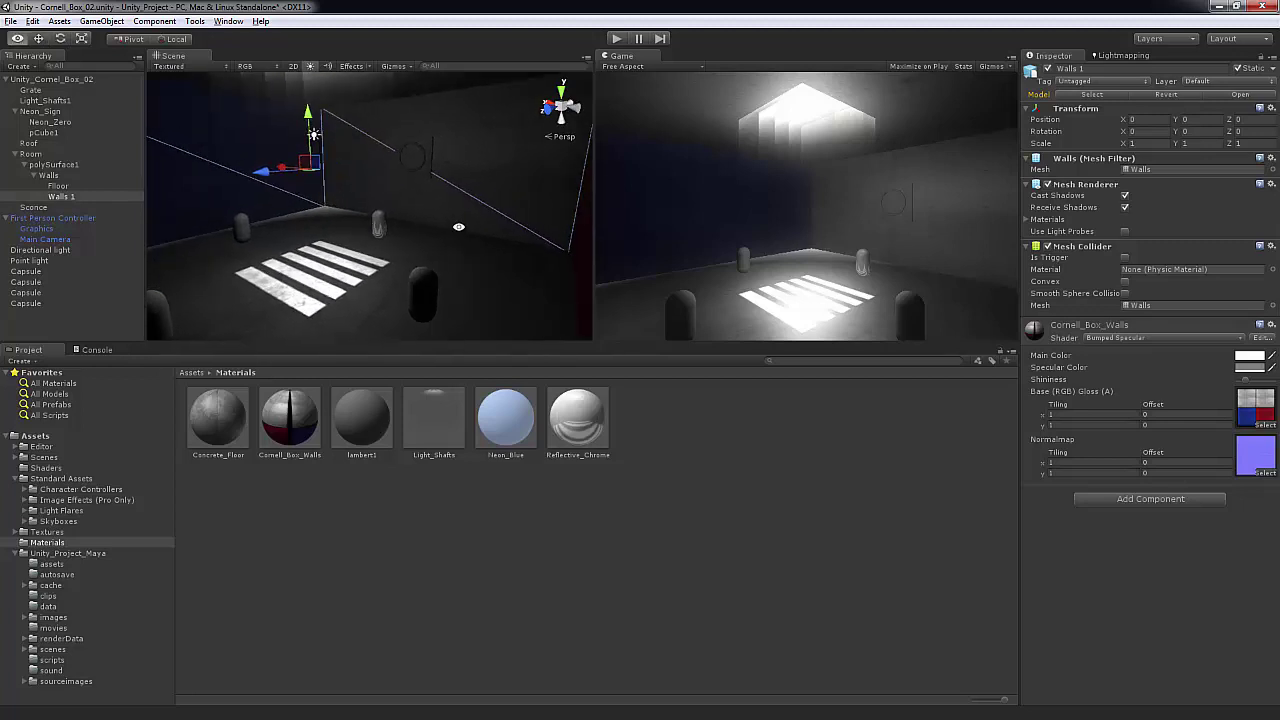
{"action": "left_click", "coordinate": [428, 158]}
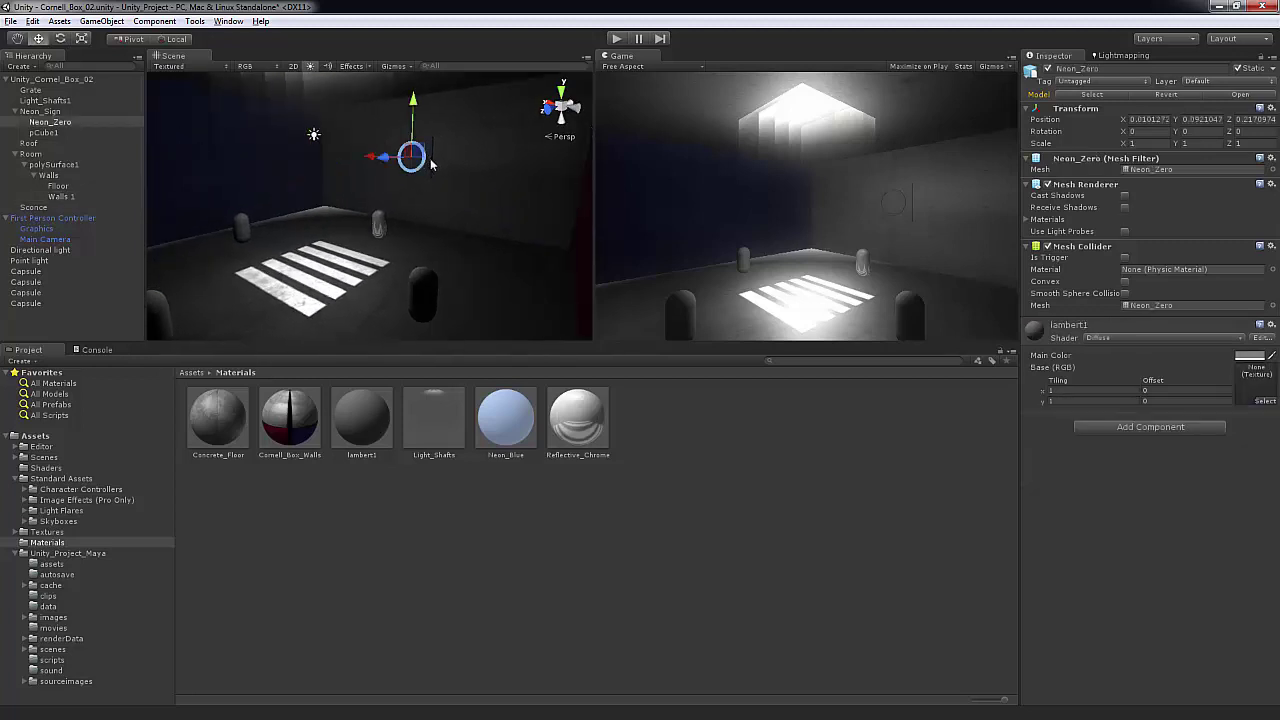
{"action": "key", "text": "f"}
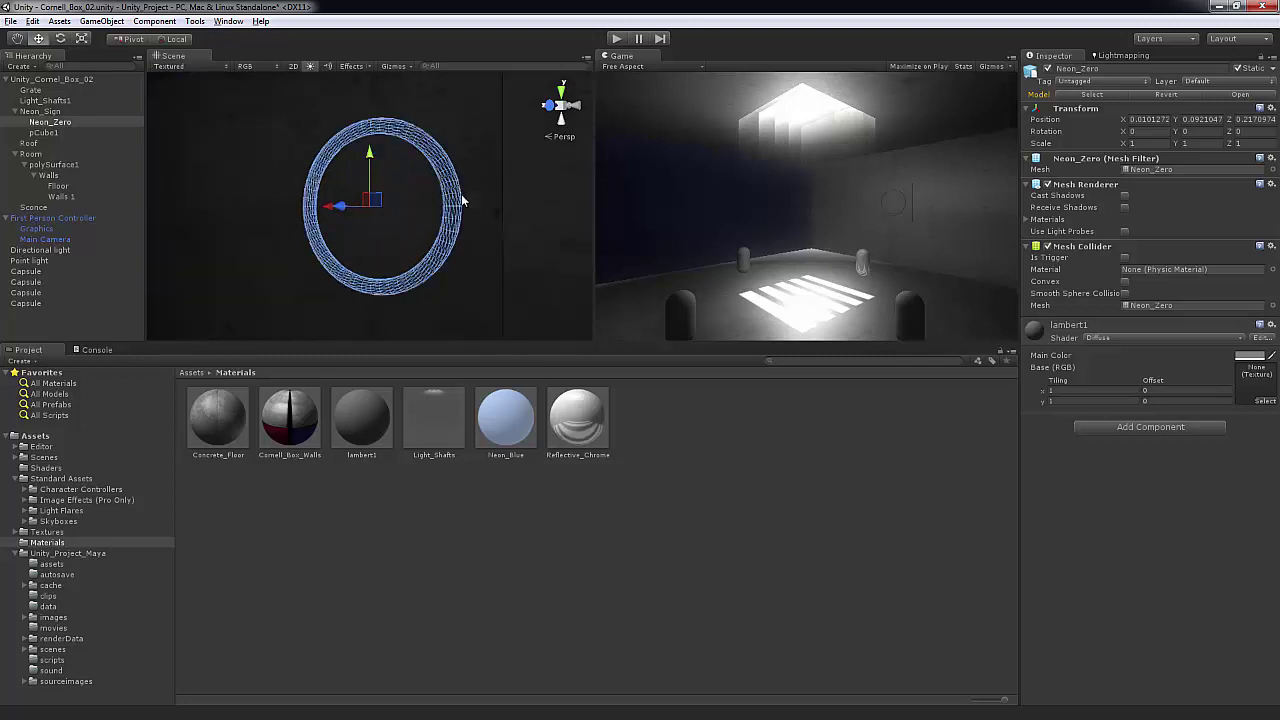
{"action": "left_click_drag", "start_coordinate": [462, 220], "coordinate": [308, 207], "text": "alt"}
{"action": "left_click", "coordinate": [526, 184]}
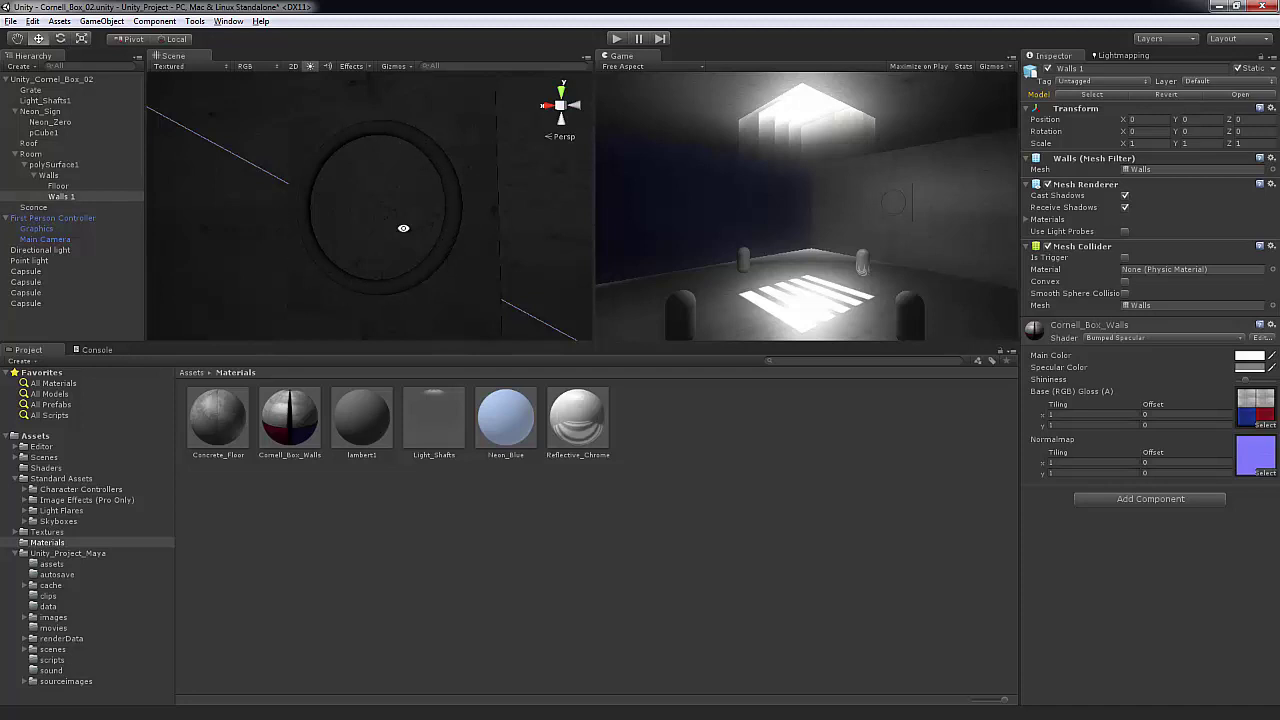
{"action": "left_click_drag", "start_coordinate": [404, 229], "coordinate": [247, 255], "text": "alt"}
{"action": "left_click", "coordinate": [479, 173]}
{"action": "left_click_drag", "start_coordinate": [478, 173], "coordinate": [440, 197], "text": "alt"}
{"action": "left_click", "coordinate": [483, 204]}
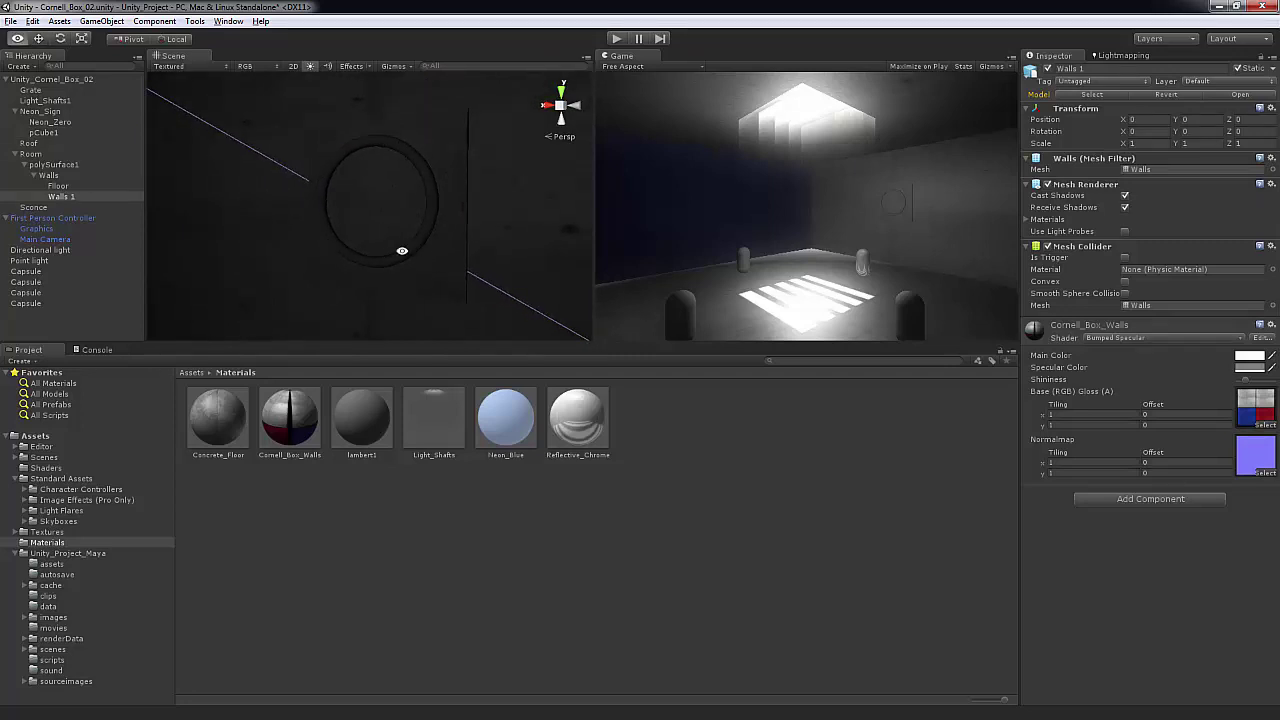
{"action": "left_click_drag", "start_coordinate": [400, 263], "coordinate": [412, 152], "text": "alt"}
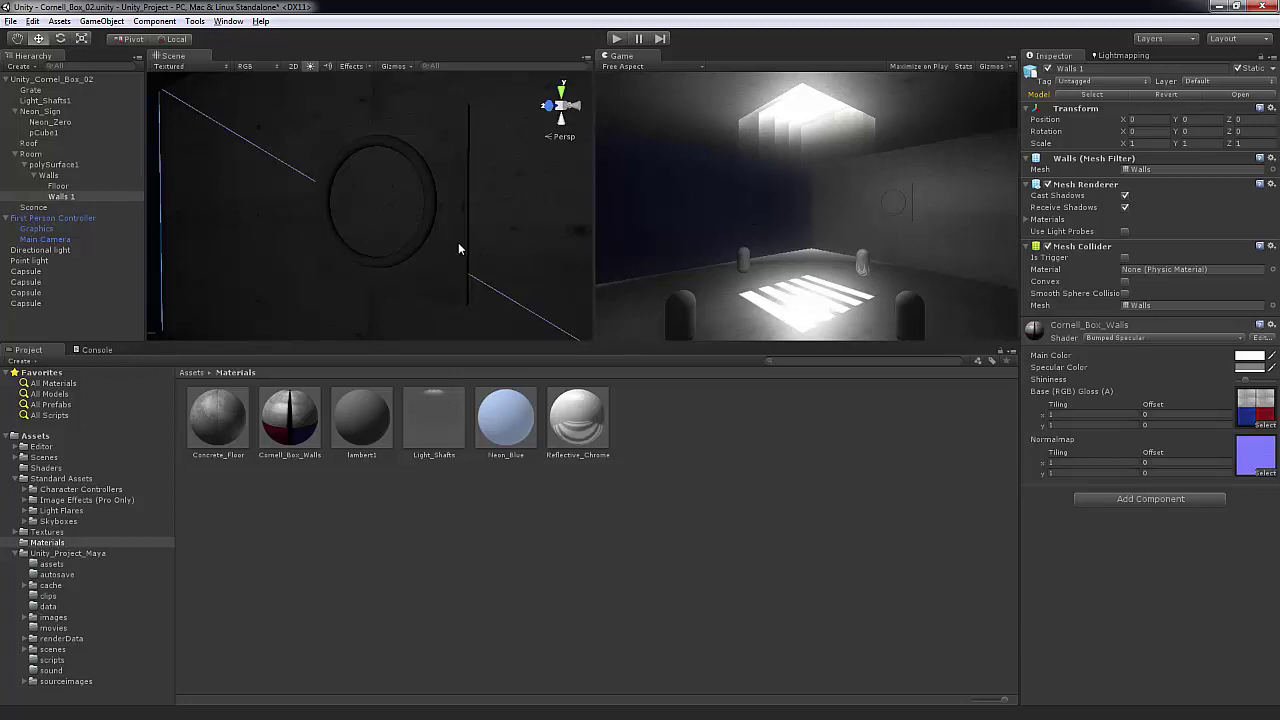
Step: Look over the whole room, with the light shafts, floor stripes and all four capsules in view
{"action": "scroll", "coordinate": [455, 242], "scroll_direction": "down", "scroll_amount": 5}
{"action": "mouse_move", "coordinate": [423, 234]}
{"action": "middle_mouse_down"}
{"action": "mouse_move", "coordinate": [406, 250]}
{"action": "mouse_move", "coordinate": [387, 240]}
{"action": "mouse_move", "coordinate": [412, 217]}
{"action": "middle_mouse_up"}
{"action": "scroll", "coordinate": [387, 240], "scroll_direction": "down", "scroll_amount": 2}
{"action": "scroll", "coordinate": [412, 217], "scroll_direction": "down", "scroll_amount": 3}
{"action": "left_click_drag", "start_coordinate": [412, 217], "coordinate": [405, 240], "text": "alt"}
{"action": "middle_click_drag", "start_coordinate": [405, 240], "coordinate": [437, 262]}
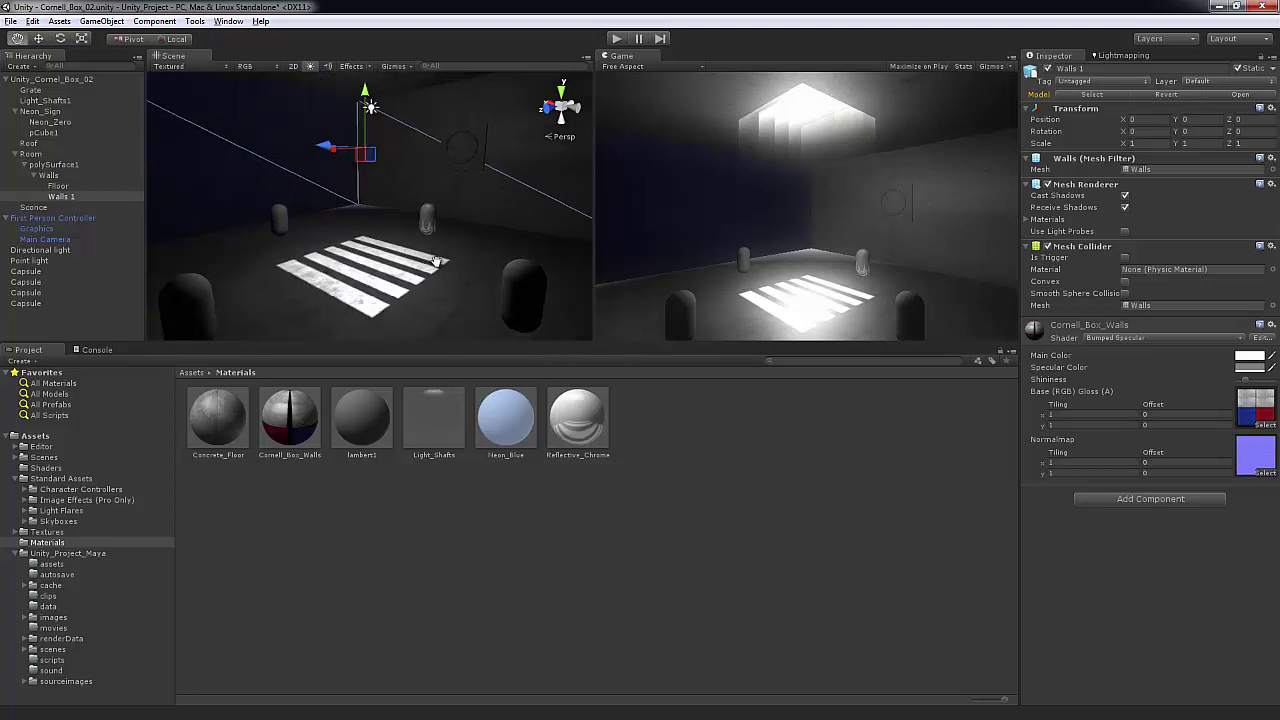
{"action": "mouse_move", "coordinate": [437, 260]}
{"action": "left_mouse_down", "text": "alt"}
{"action": "mouse_move", "coordinate": [443, 277]}
{"action": "mouse_move", "coordinate": [455, 273]}
{"action": "mouse_move", "coordinate": [421, 272]}
{"action": "left_mouse_up", "text": "alt"}
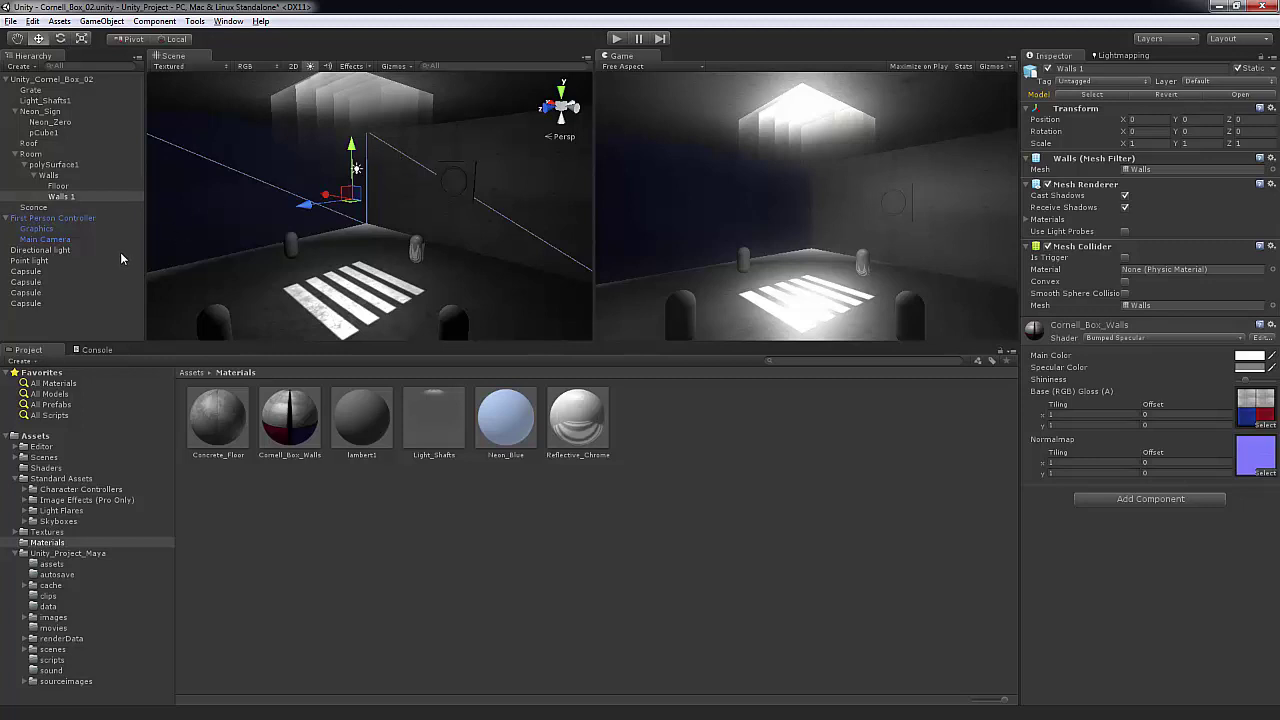
Step: Compare the Main Camera's view with the Glow Effect off and on, and remove the Glow Effect component
{"action": "left_click", "coordinate": [37, 219]}
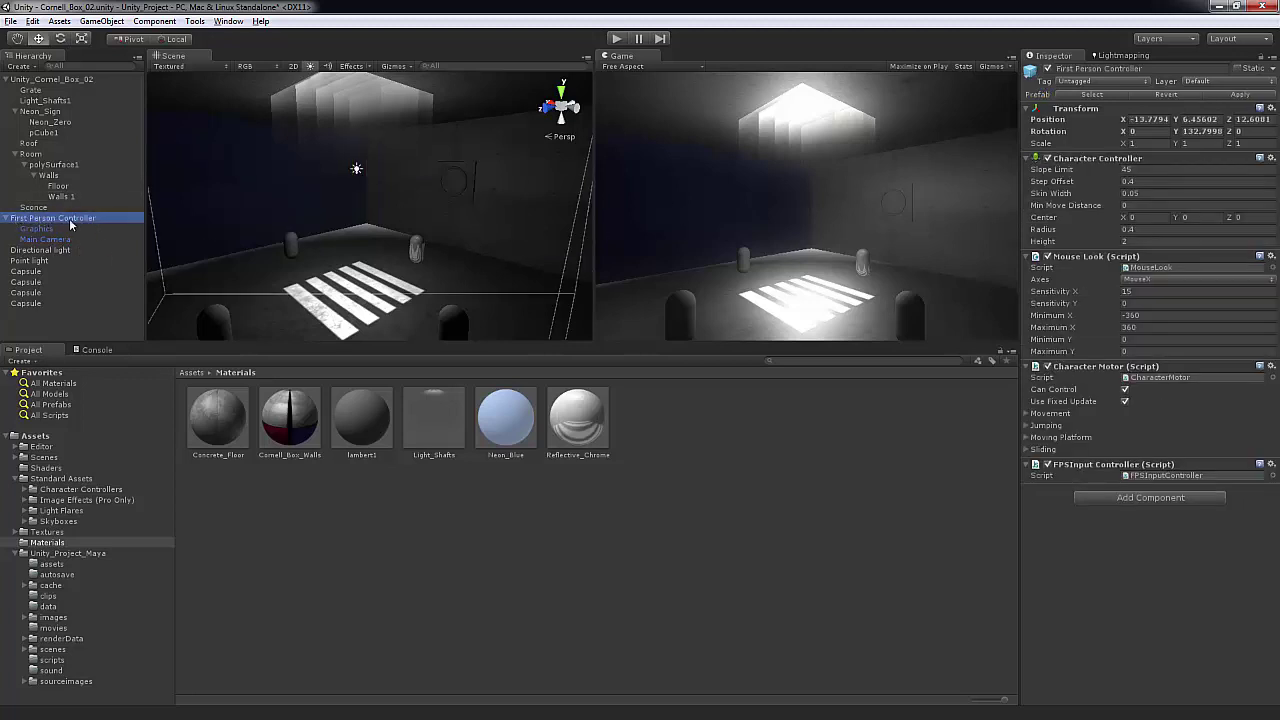
{"action": "left_click", "coordinate": [48, 239]}
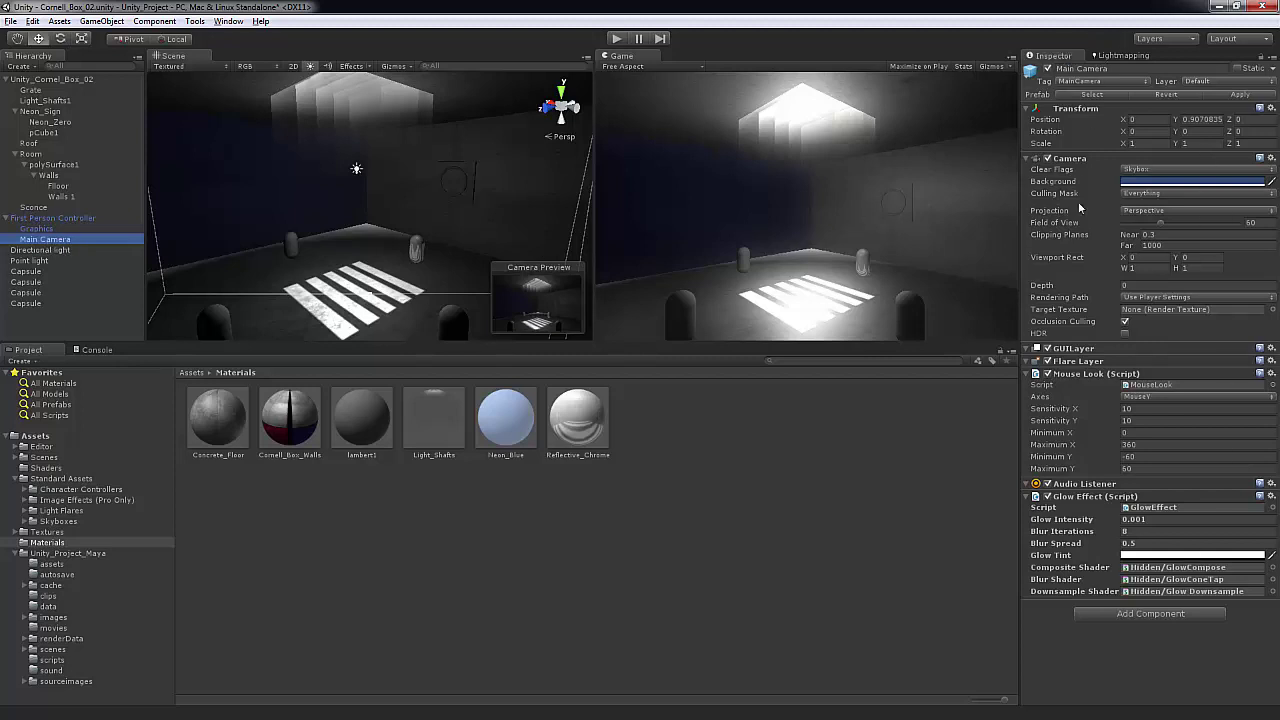
{"action": "left_click", "coordinate": [1048, 501]}
{"action": "left_click", "coordinate": [1047, 497]}
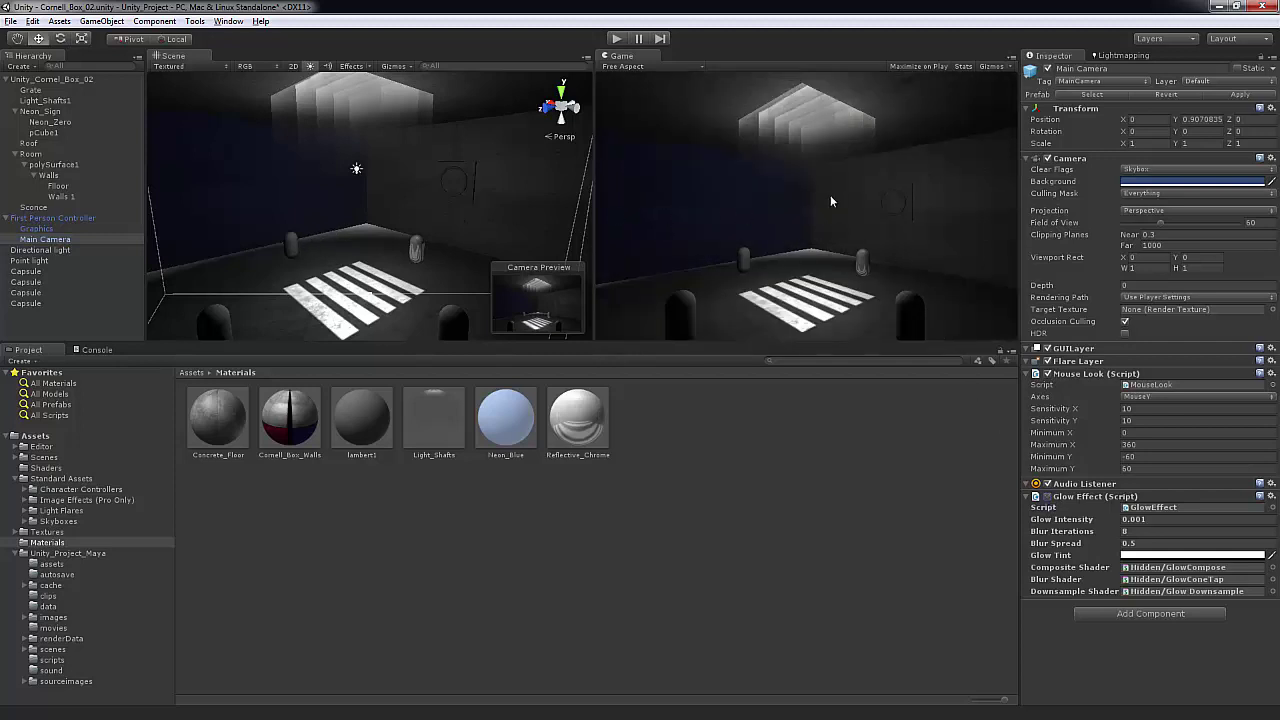
{"action": "left_click", "coordinate": [1048, 497]}
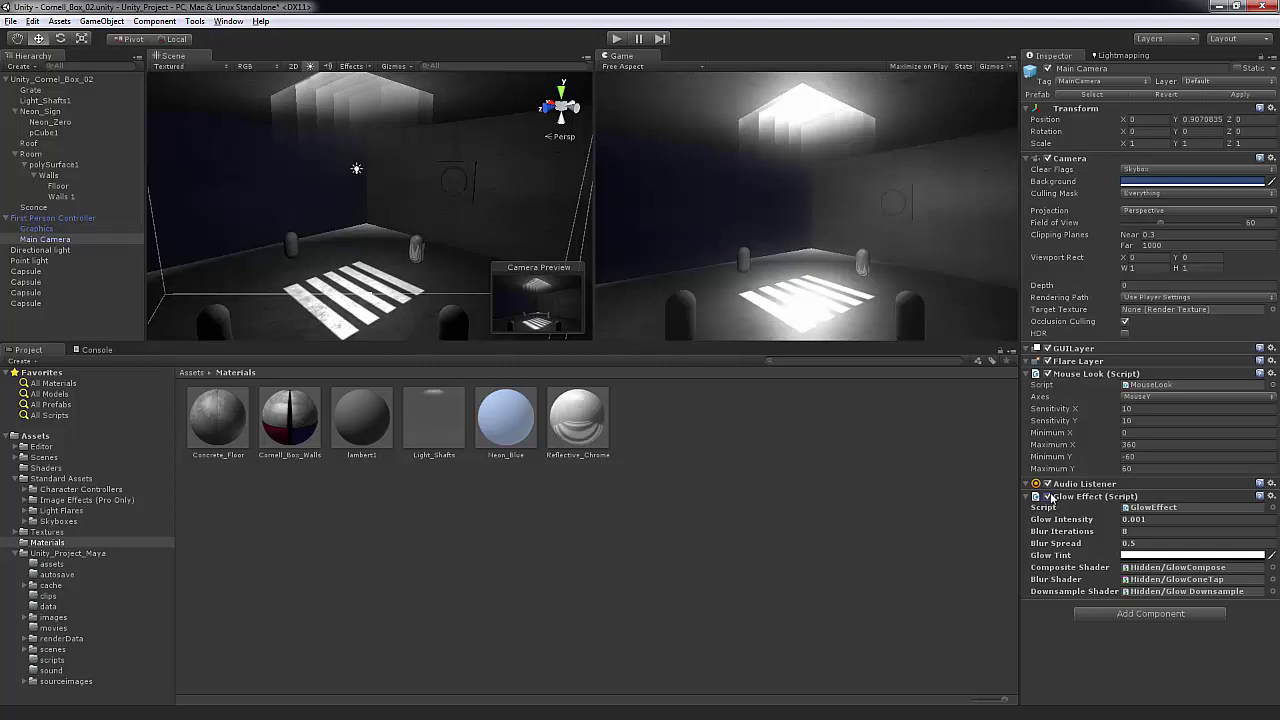
{"action": "left_click", "coordinate": [1271, 496]}
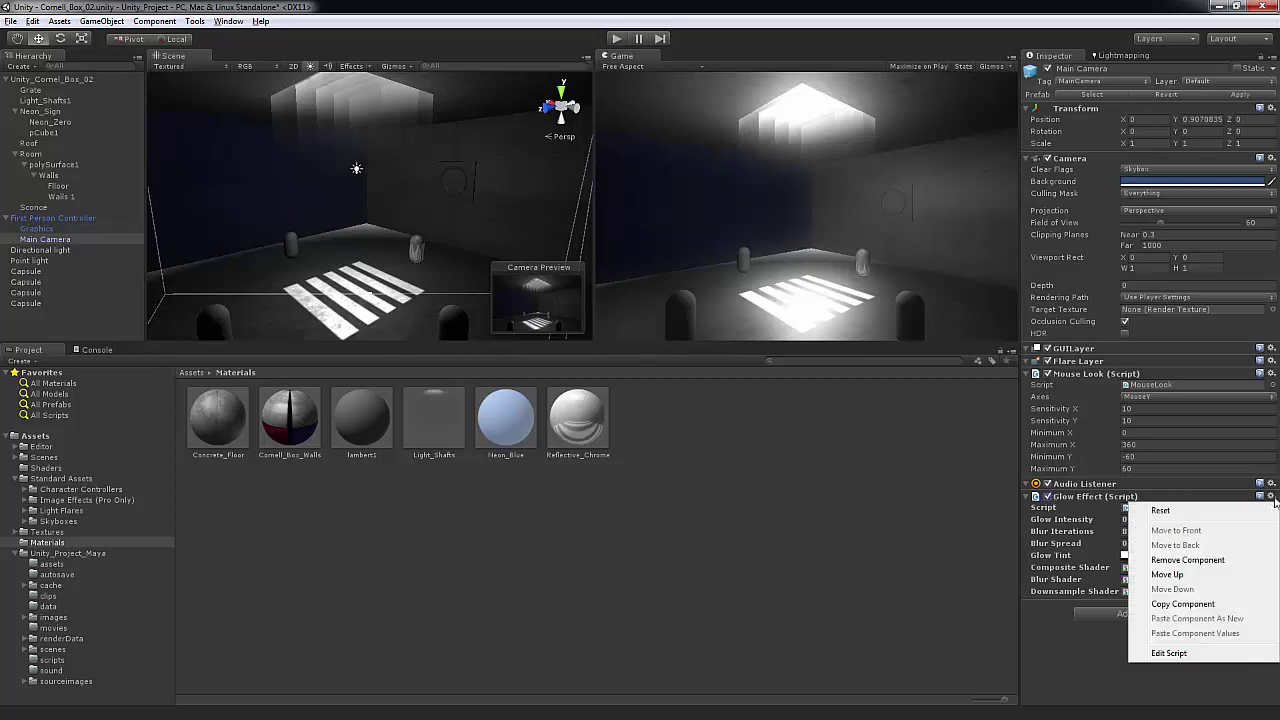
{"action": "left_click", "coordinate": [1187, 560]}
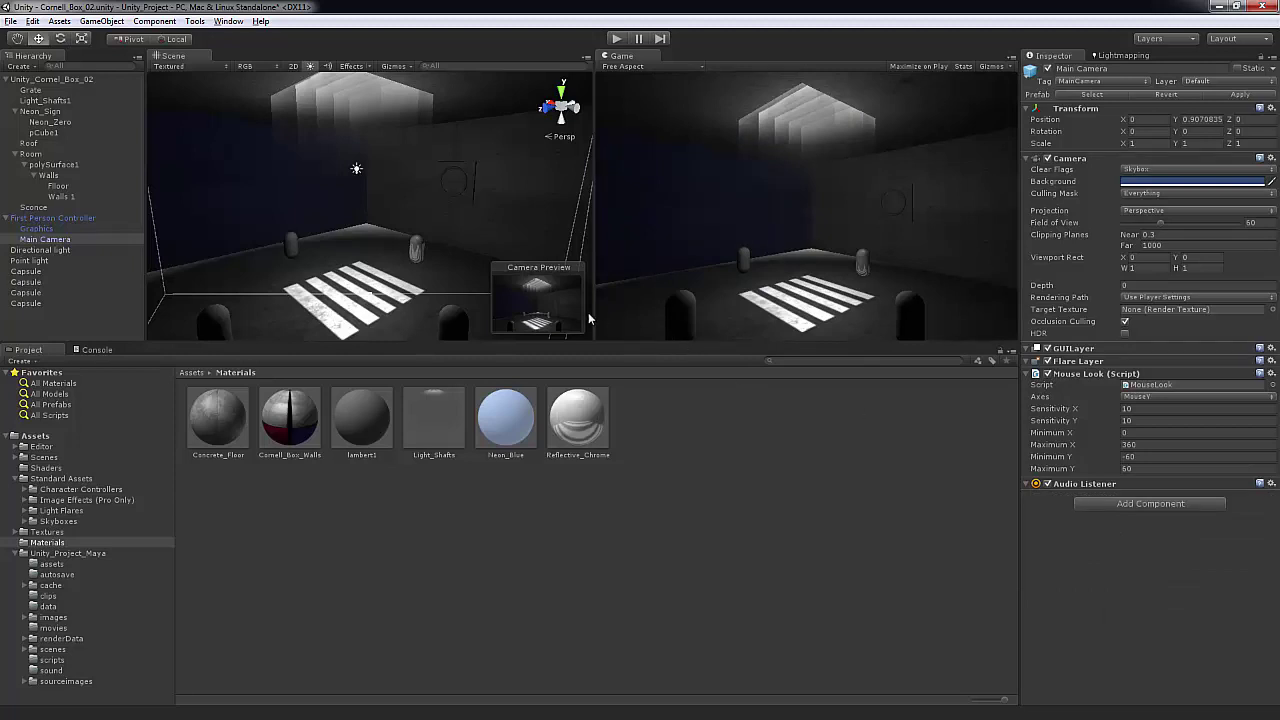
Step: Review the Image Effects (Pro Only) package contents for import into the Assets folder, and close the list without importing
{"action": "left_click", "coordinate": [415, 265]}
{"action": "left_click", "coordinate": [500, 262]}
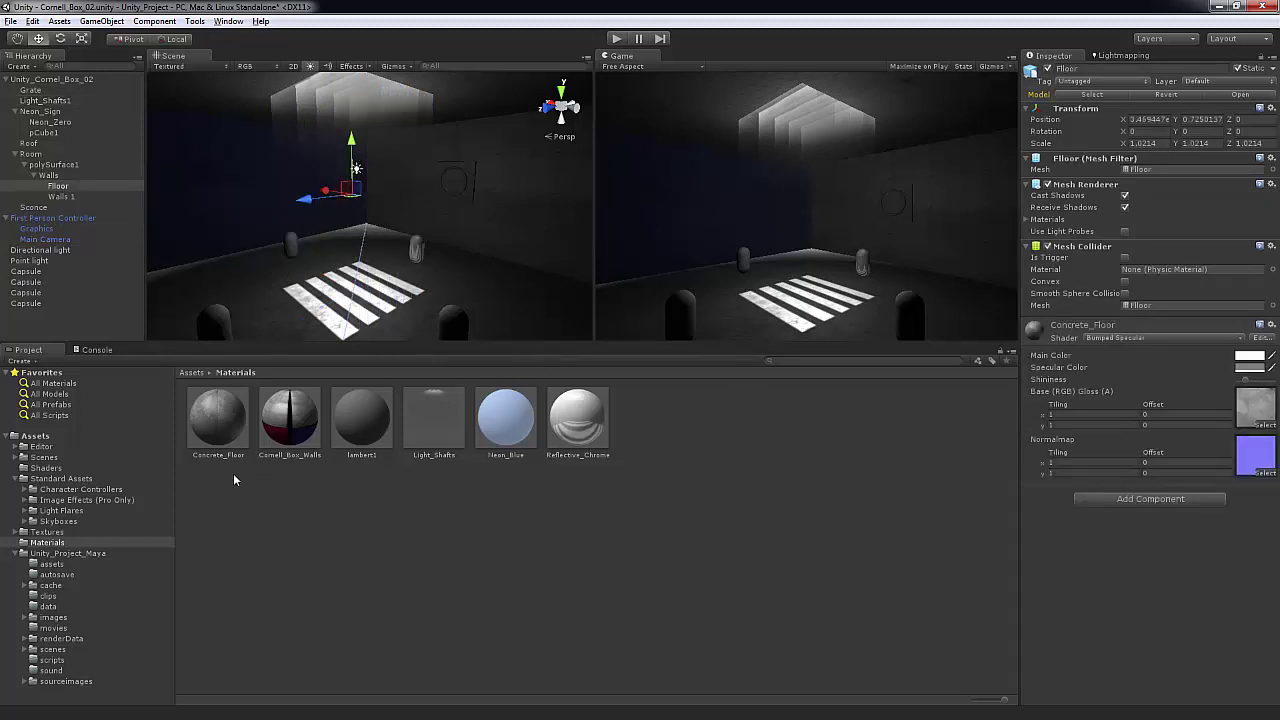
{"action": "left_click", "coordinate": [30, 437]}
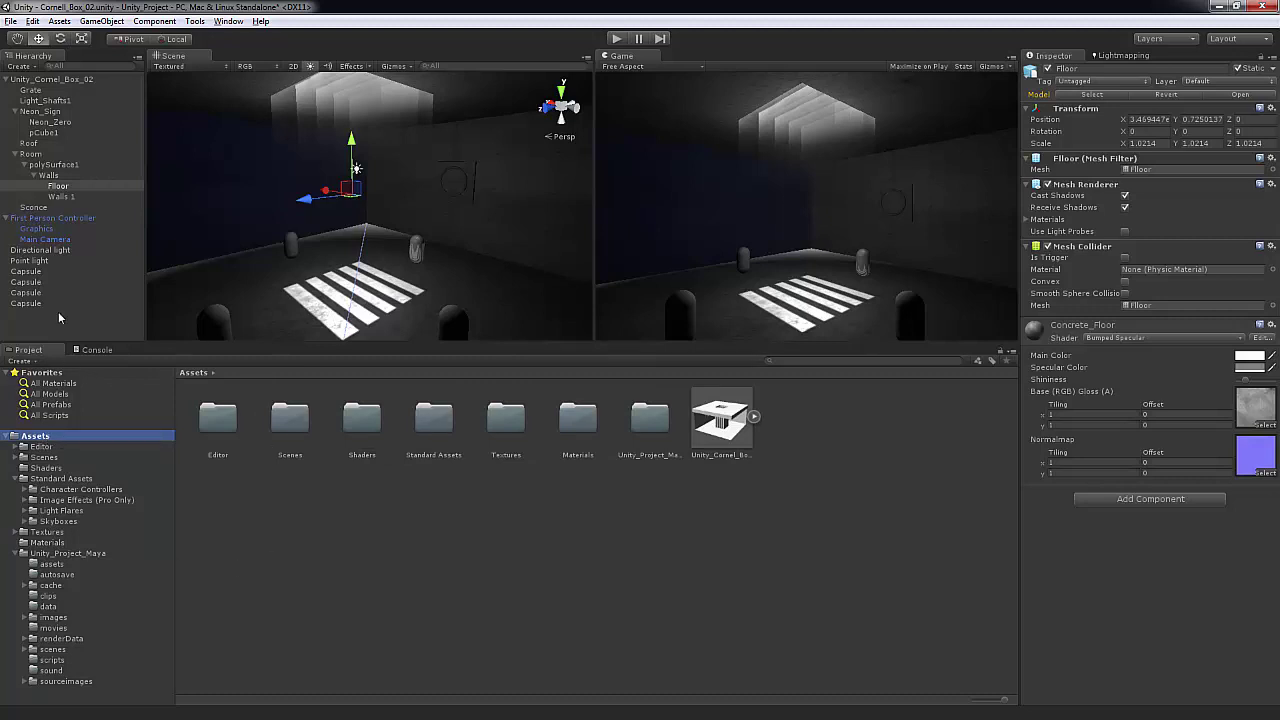
{"action": "right_click", "coordinate": [65, 434]}
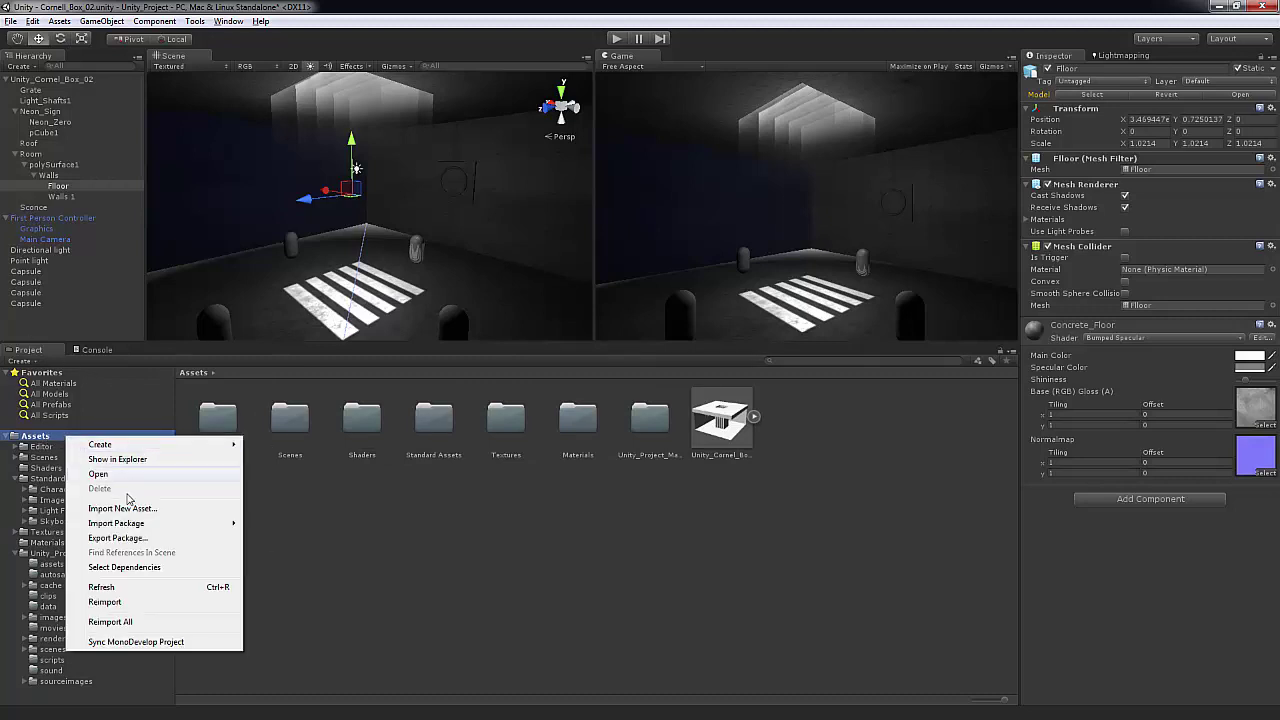
{"action": "mouse_move", "coordinate": [137, 524]}
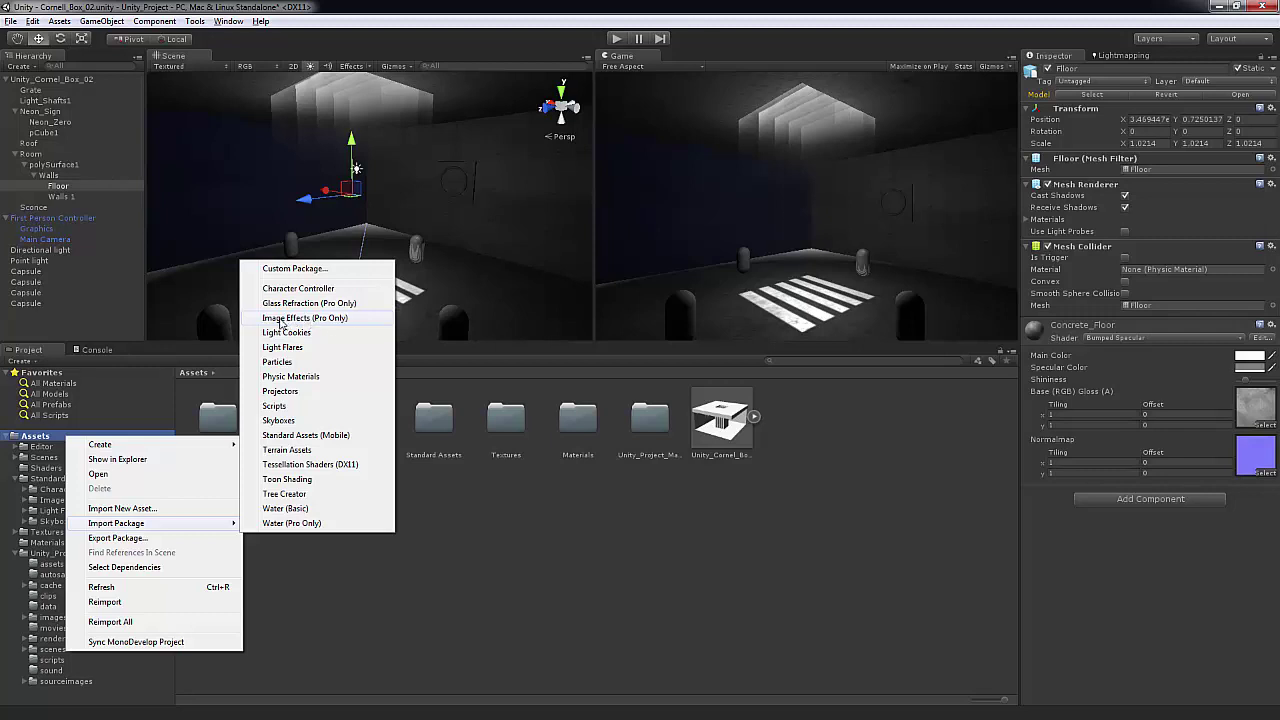
{"action": "left_click", "coordinate": [52, 440]}
{"action": "right_click", "coordinate": [61, 437]}
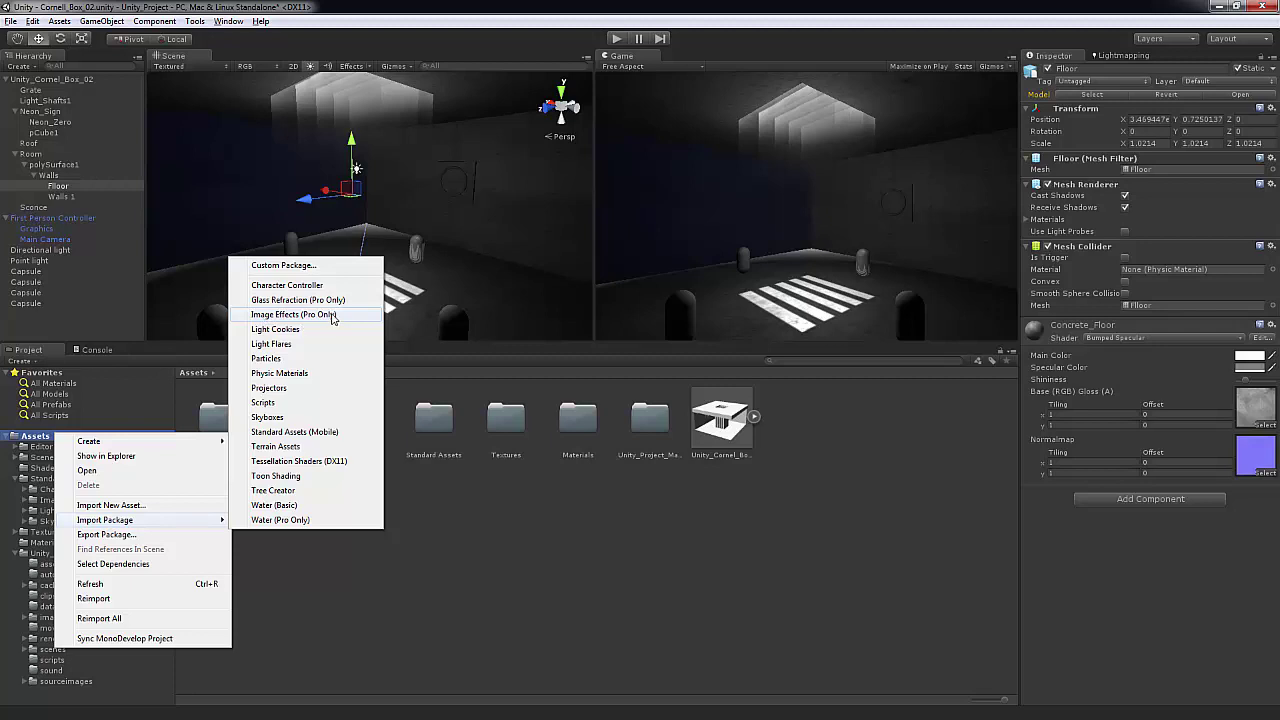
{"action": "left_click", "coordinate": [333, 316]}
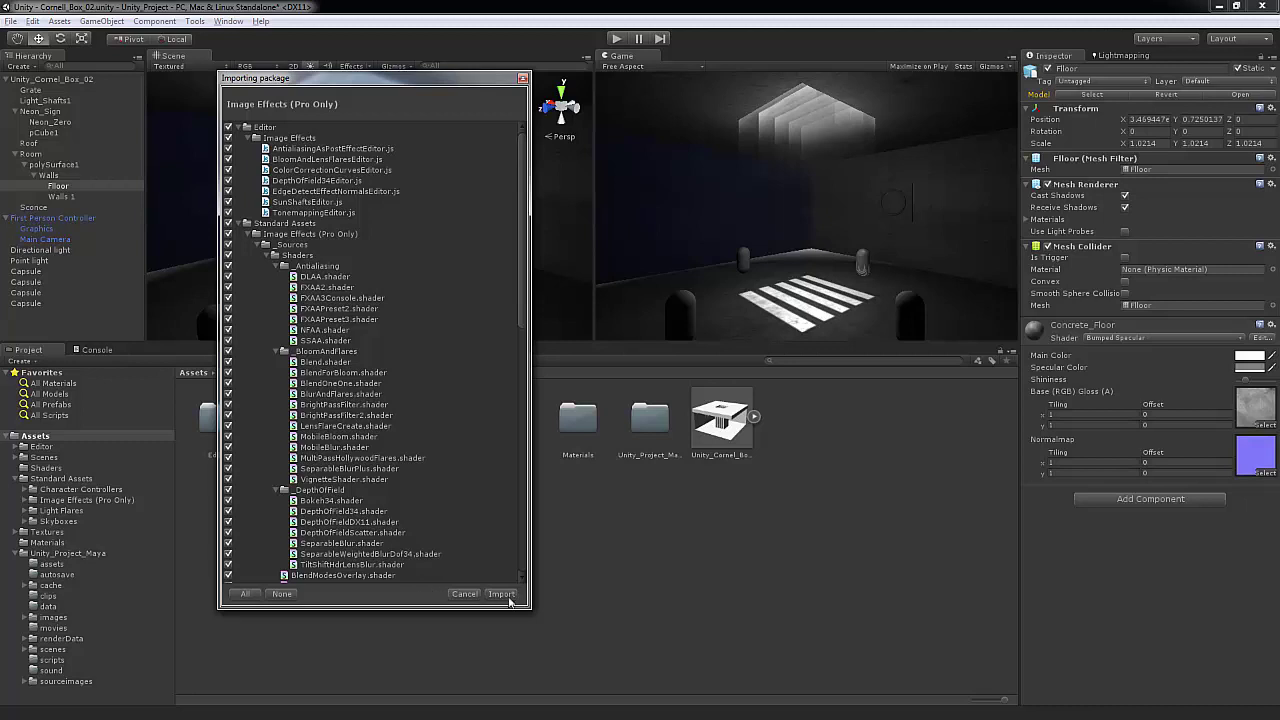
{"action": "left_click", "coordinate": [522, 78]}
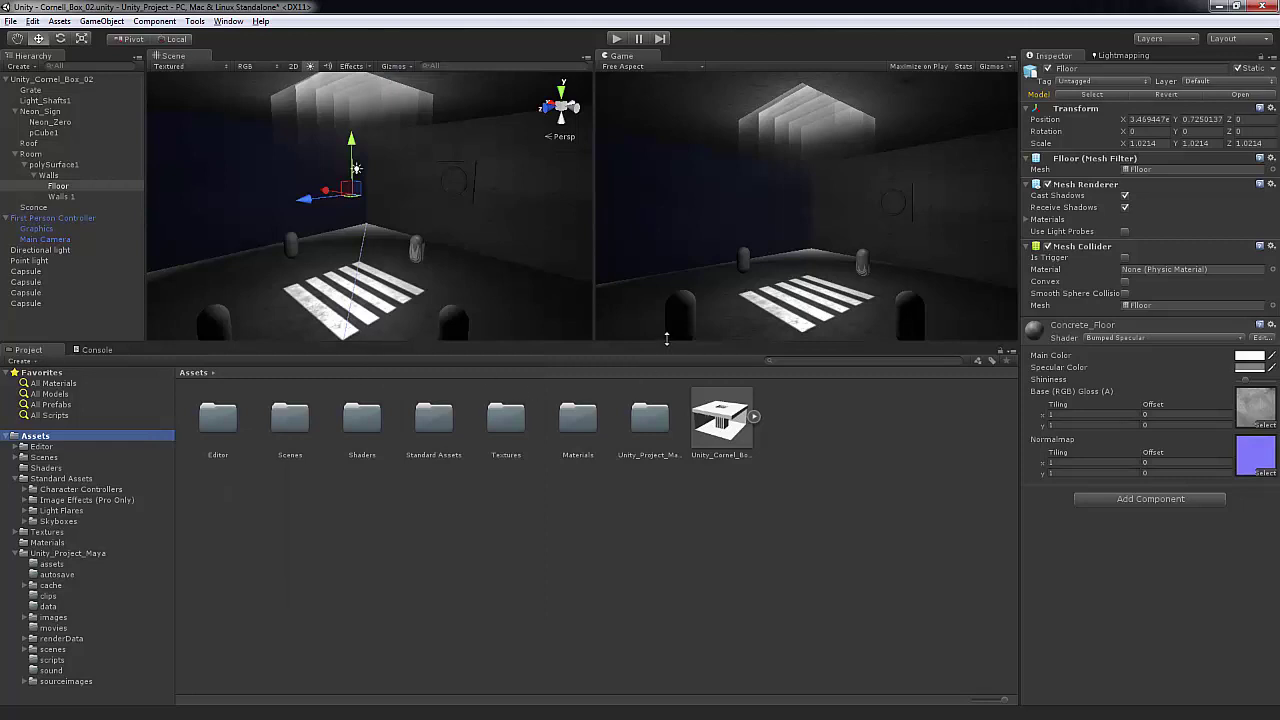
Step: Add the Glow (Deprecated) component to the Main Camera, finding it by searching for "glow"
{"action": "left_click", "coordinate": [45, 240]}
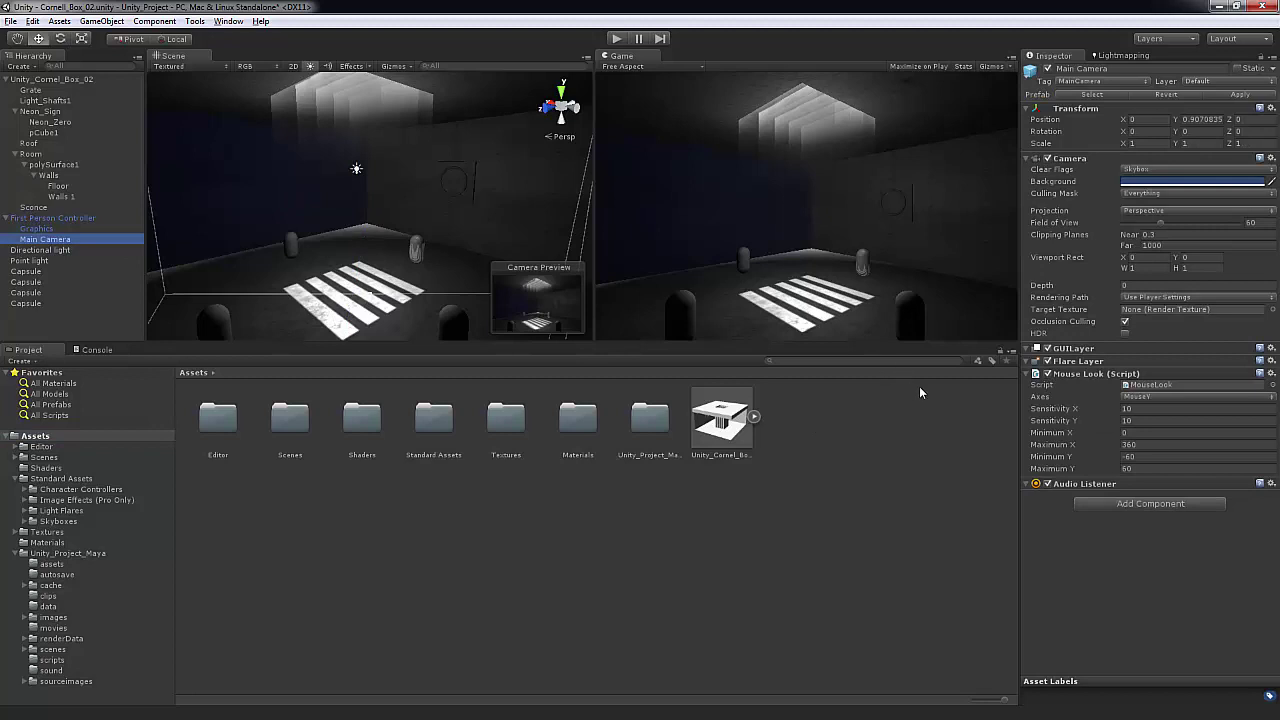
{"action": "left_click", "coordinate": [1158, 505]}
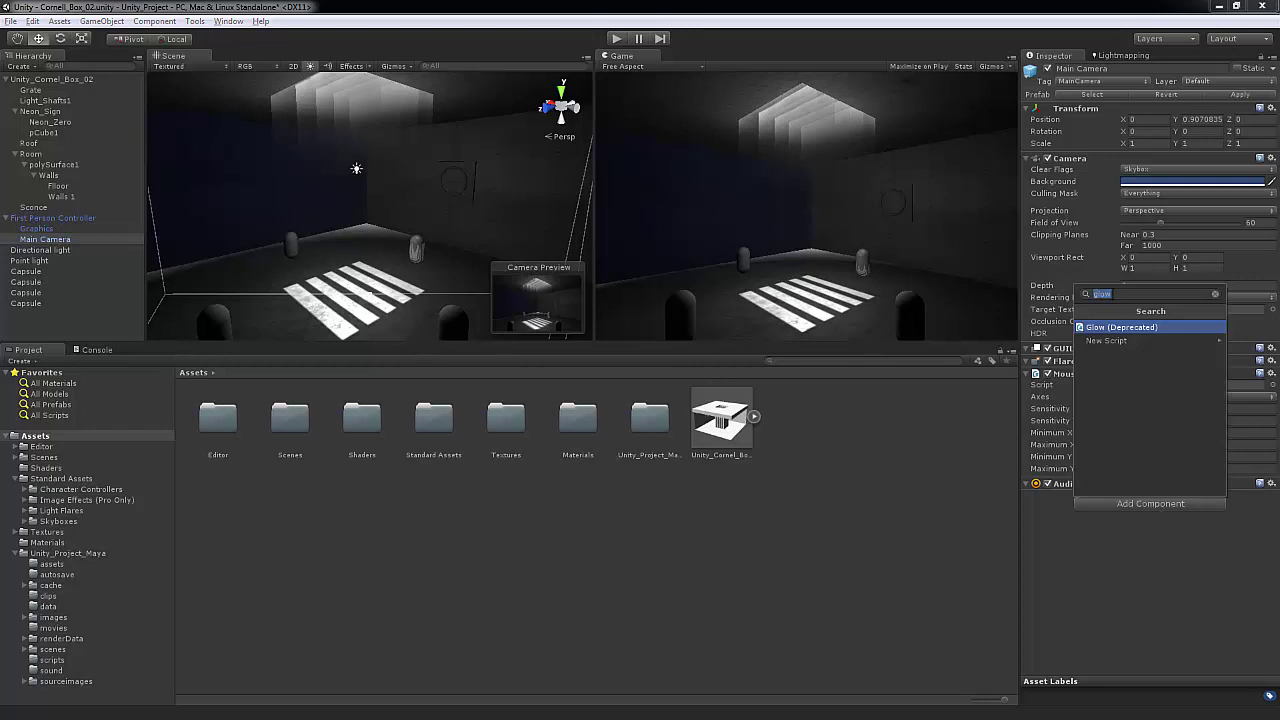
{"action": "left_click", "coordinate": [1215, 296]}
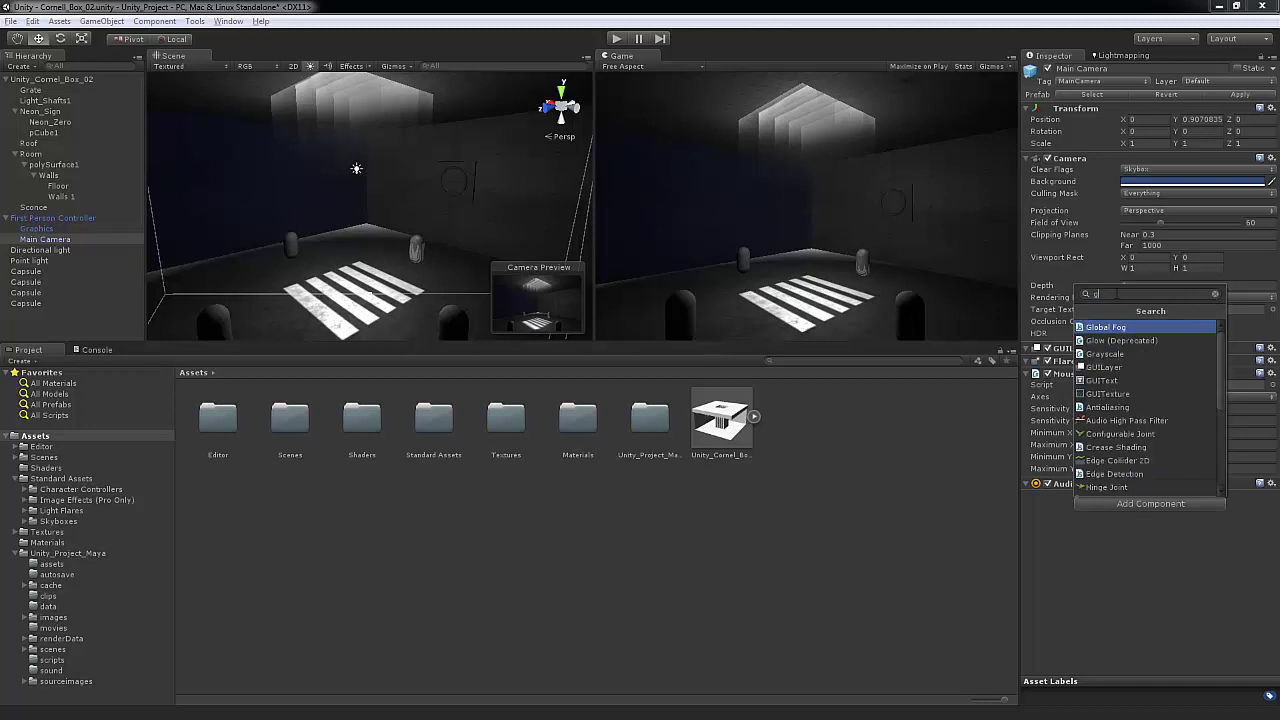
{"action": "type", "text": "glow"}
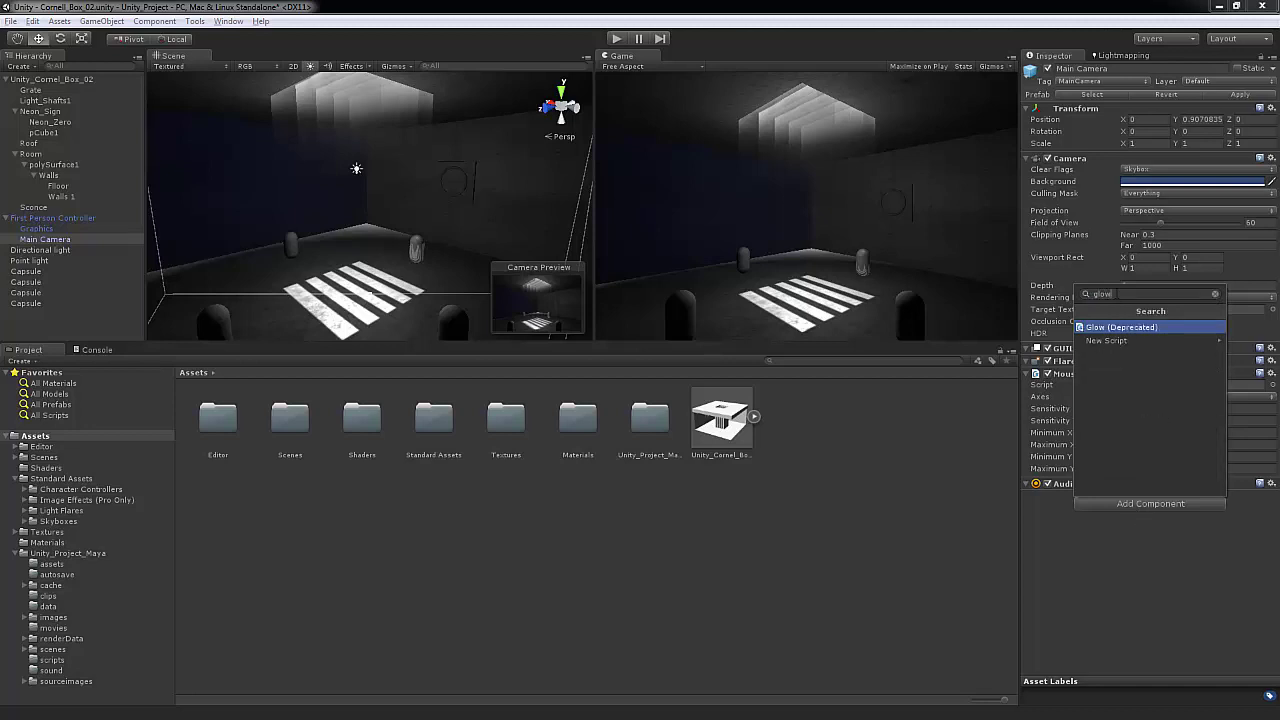
{"action": "left_click", "coordinate": [1121, 329]}
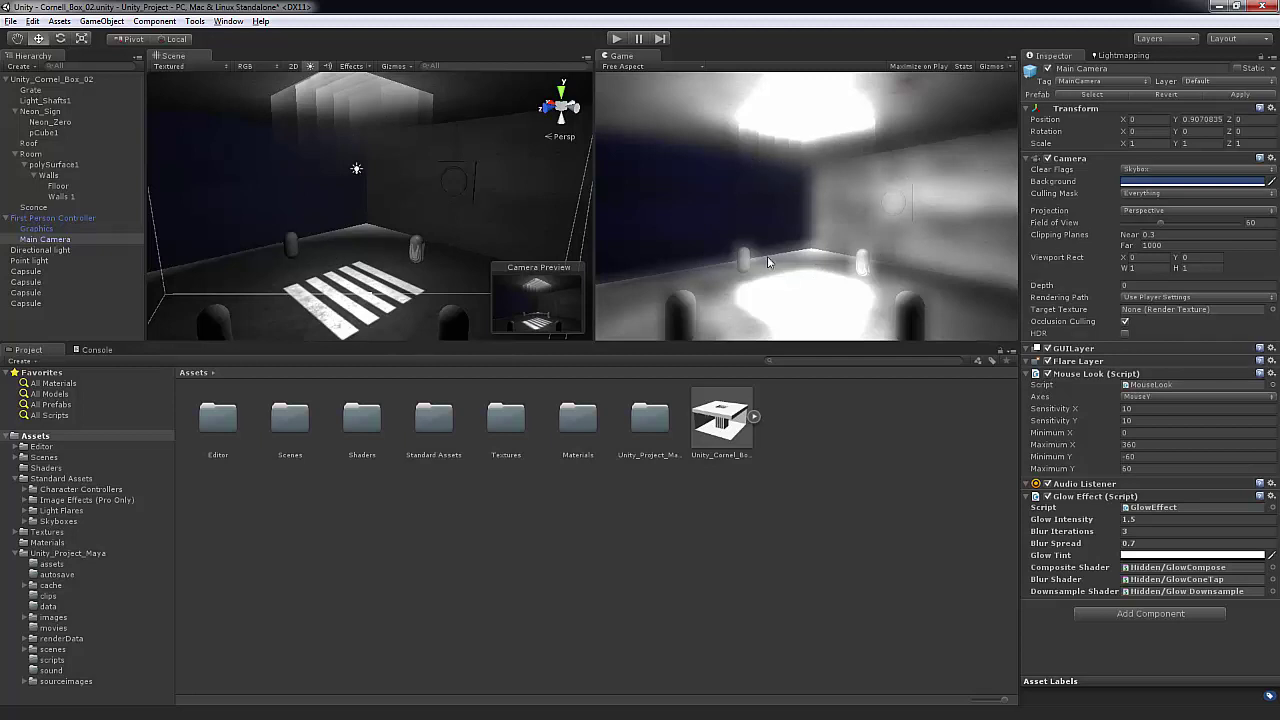
Step: Reduce the Glow Effect's Glow Intensity to 0.01 on the Main Camera, keeping Blur Iterations at 3
{"action": "left_click", "coordinate": [1071, 498]}
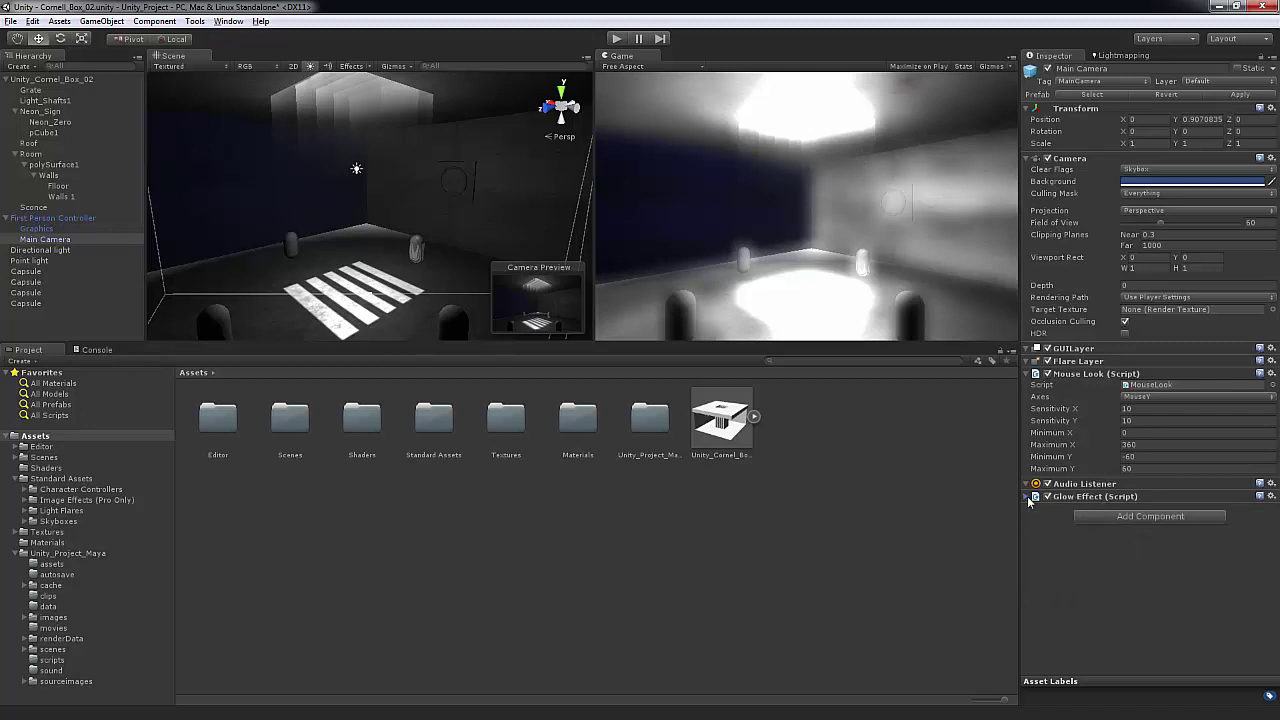
{"action": "left_click", "coordinate": [1032, 497]}
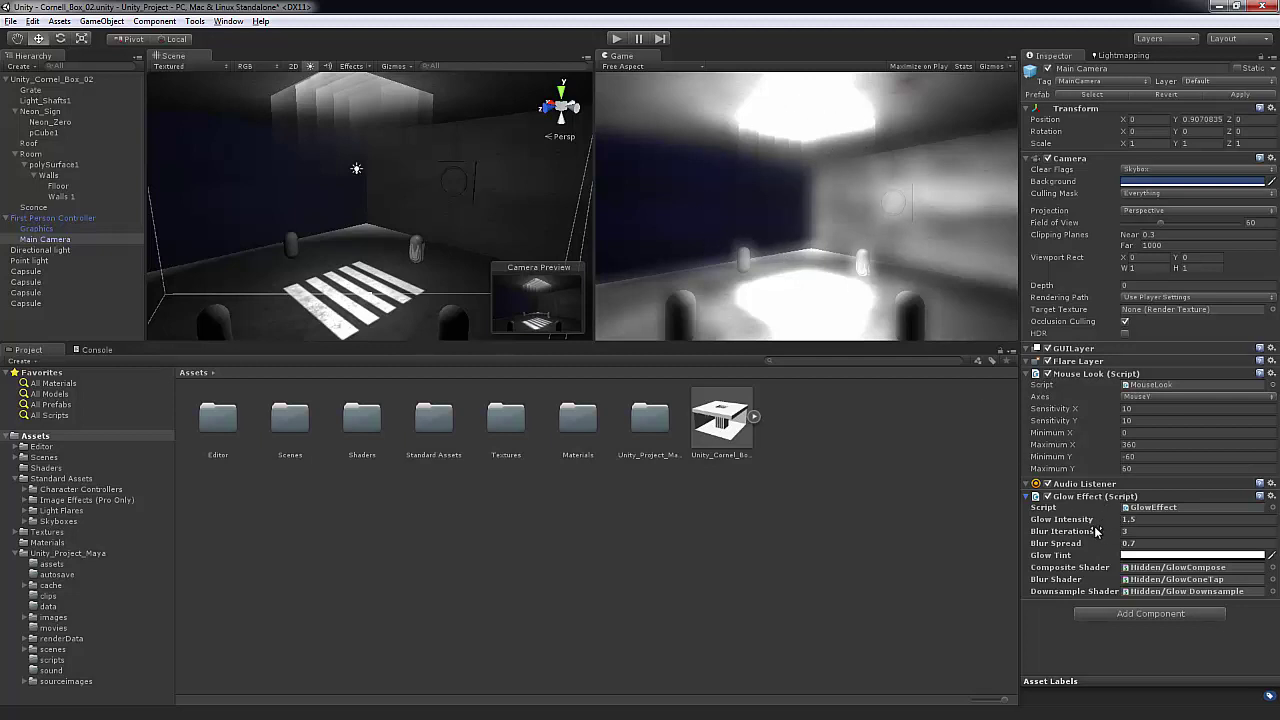
{"action": "left_click", "coordinate": [1075, 520]}
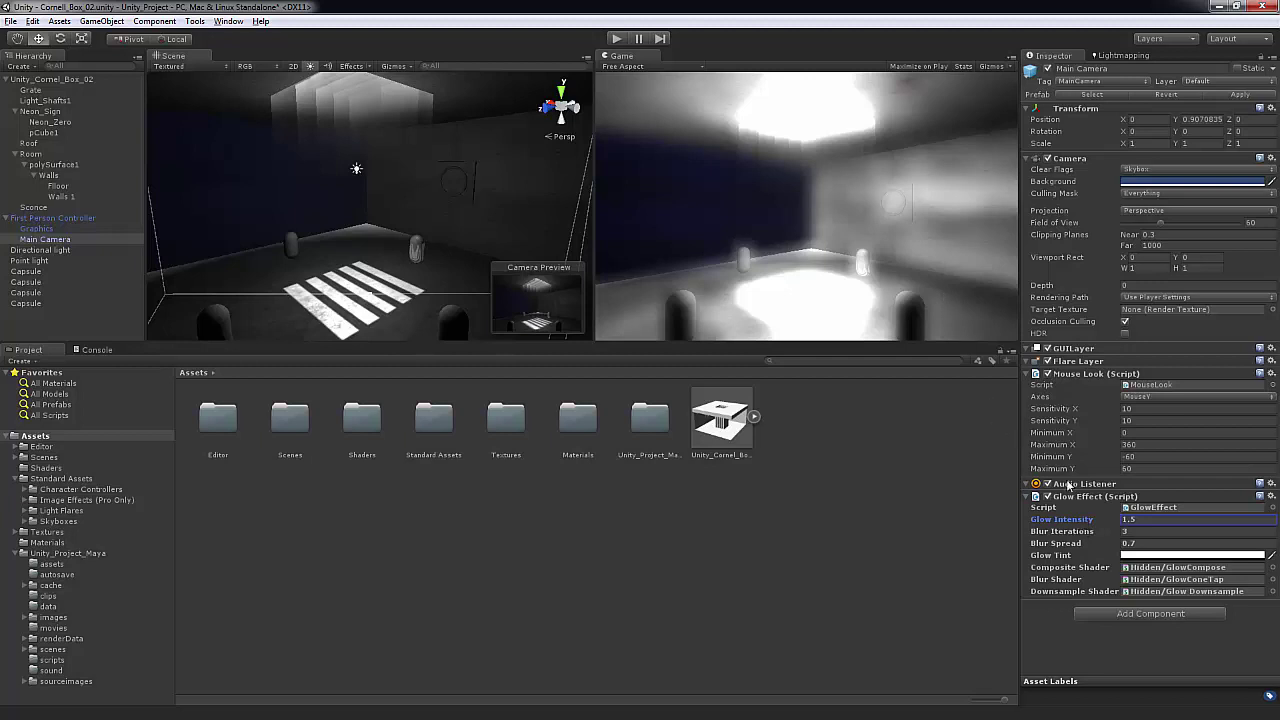
{"action": "left_click_drag", "start_coordinate": [1080, 528], "coordinate": [1050, 530]}
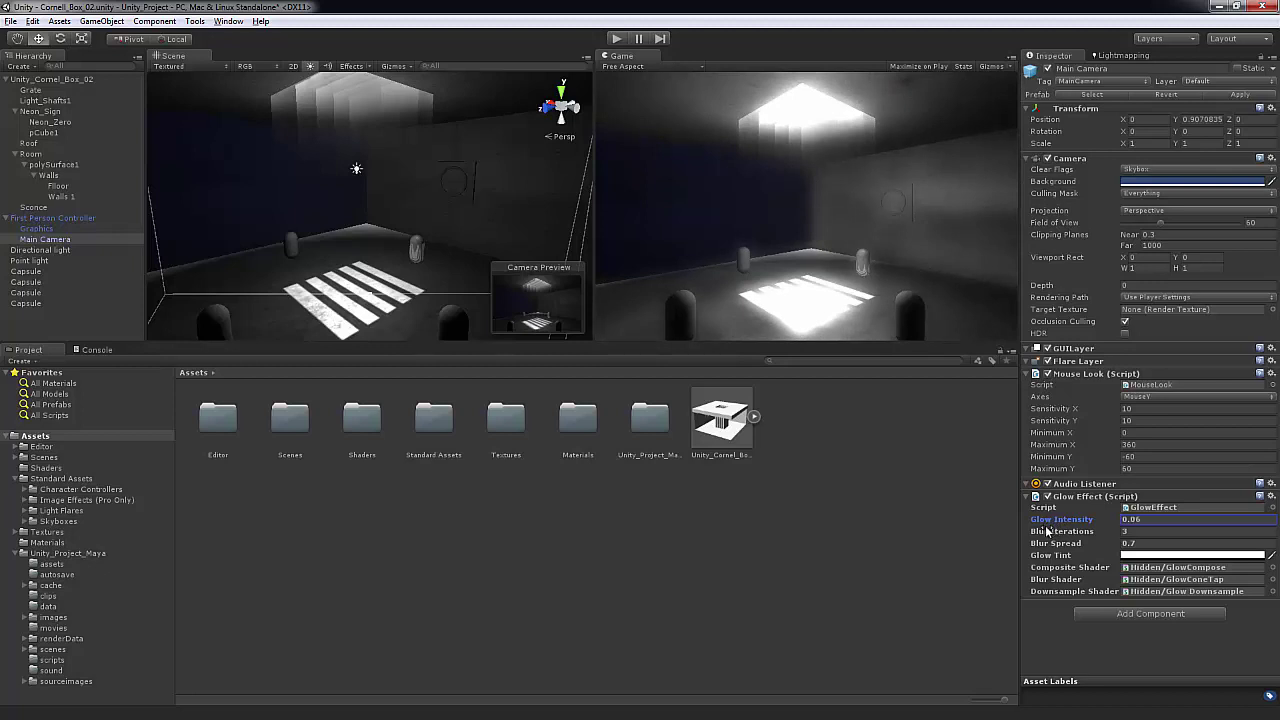
{"action": "left_click_drag", "start_coordinate": [1047, 531], "coordinate": [1103, 522]}
{"action": "left_click", "coordinate": [1052, 528]}
{"action": "type", "text": ".0"}
{"action": "left_click", "coordinate": [1056, 533]}
{"action": "mouse_move", "coordinate": [1056, 537]}
{"action": "left_mouse_down"}
{"action": "mouse_move", "coordinate": [1093, 540]}
{"action": "mouse_move", "coordinate": [1076, 539]}
{"action": "left_mouse_up"}
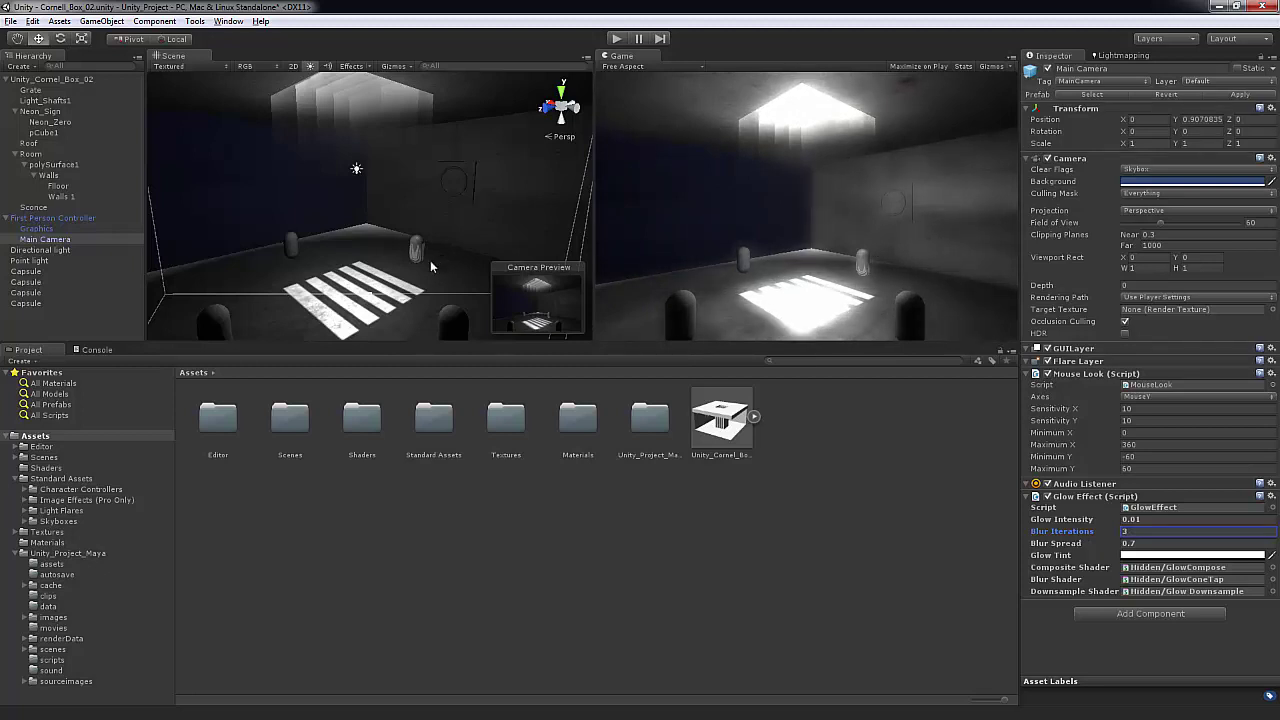
Step: Play the scene and walk around the capsules and floor stripes to examine the reduced glow, and stop playback
{"action": "left_click", "coordinate": [617, 39]}
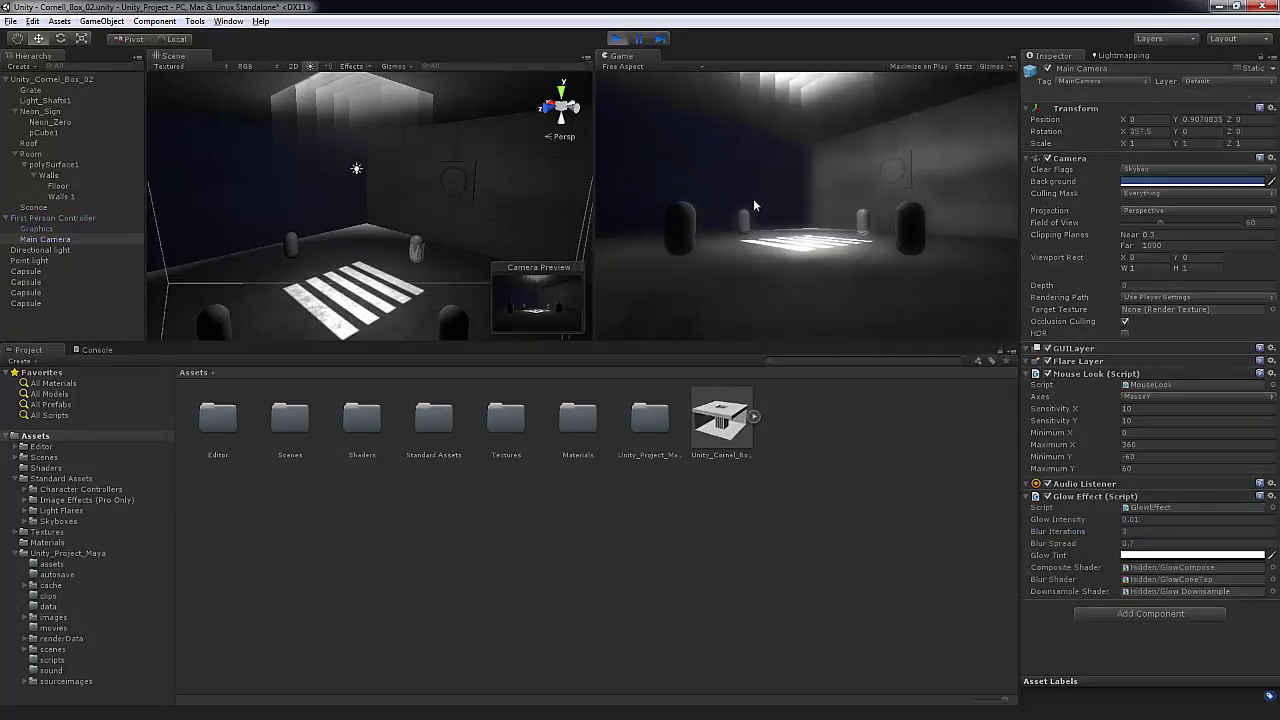
{"action": "key", "text": "w"}
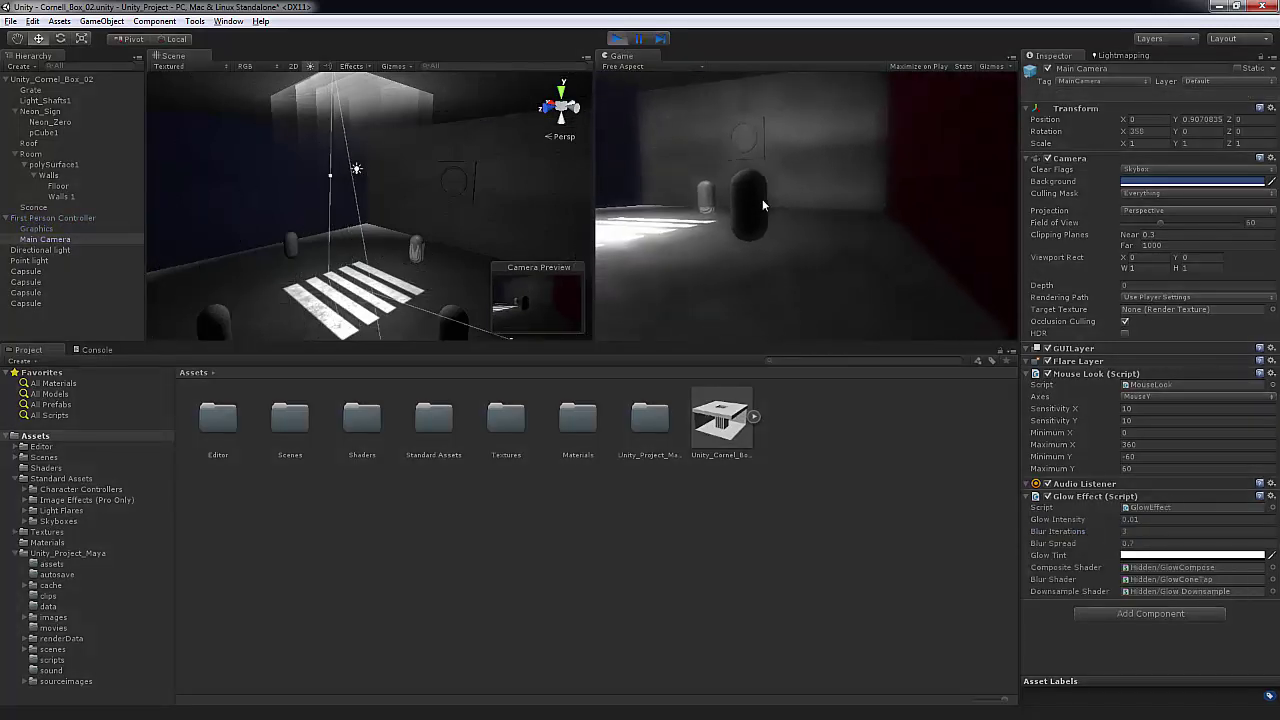
{"action": "key", "text": "w"}
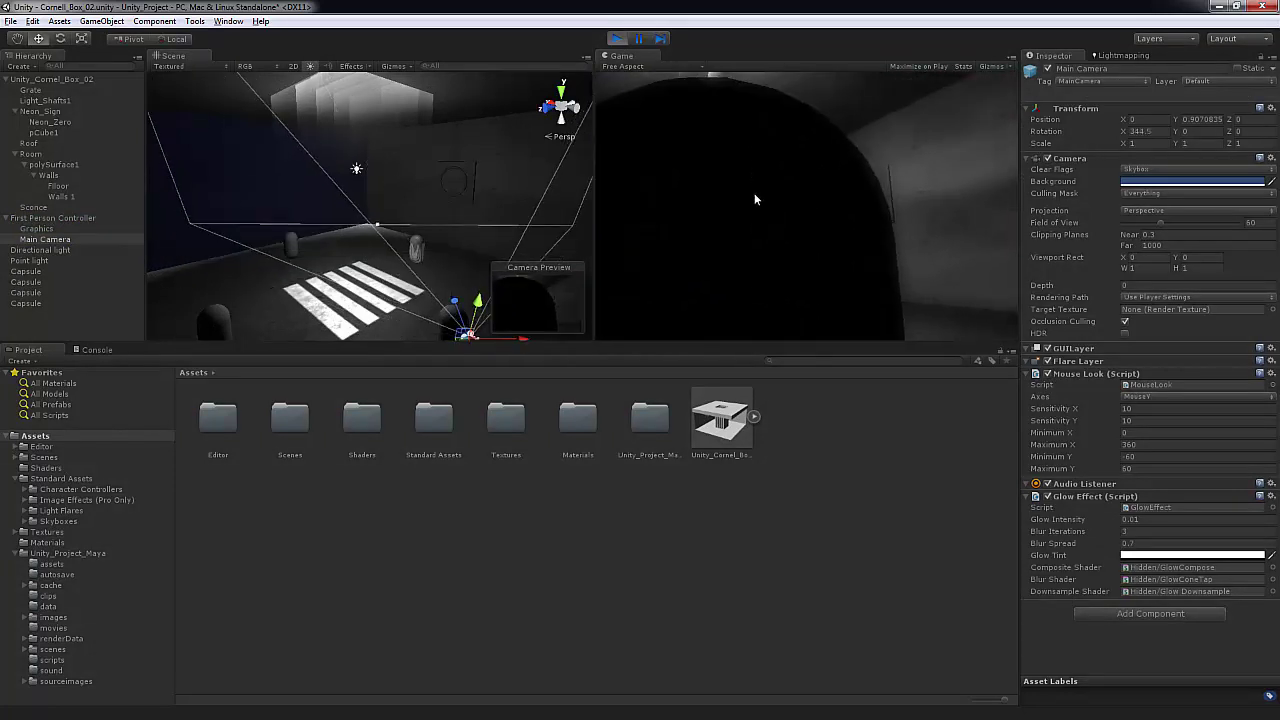
{"action": "key", "text": "w"}
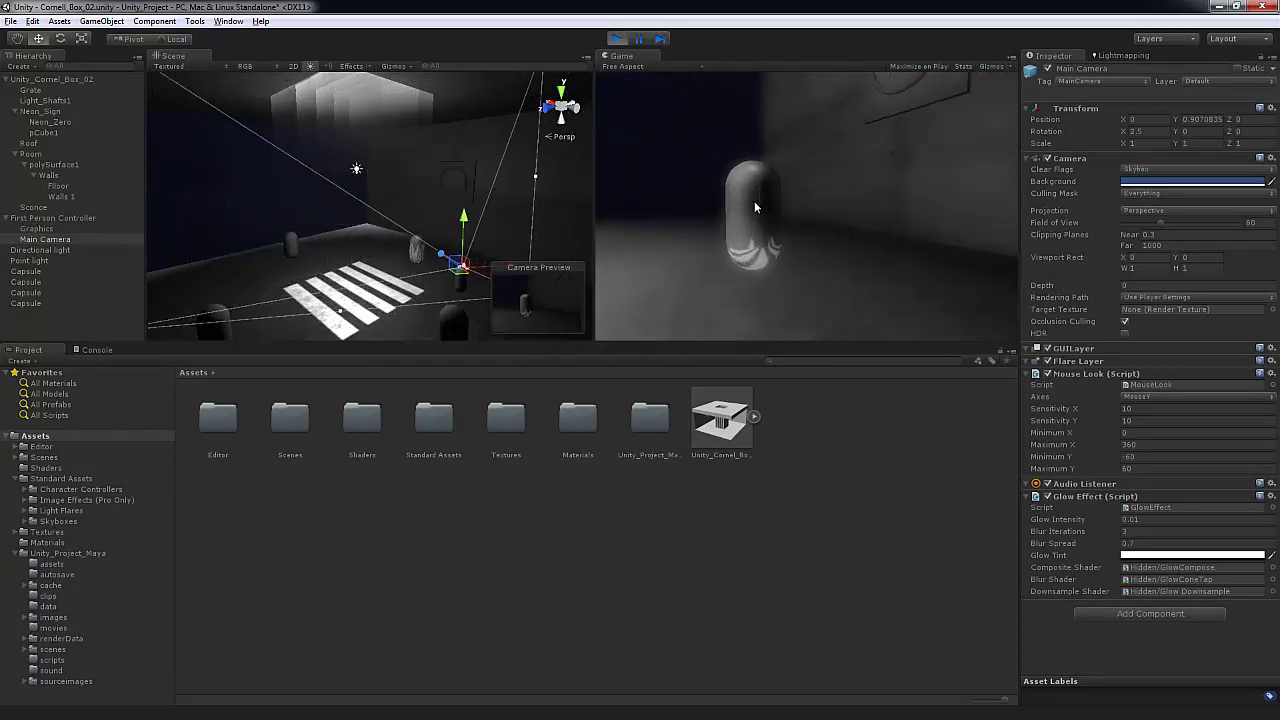
{"action": "key", "text": "s"}
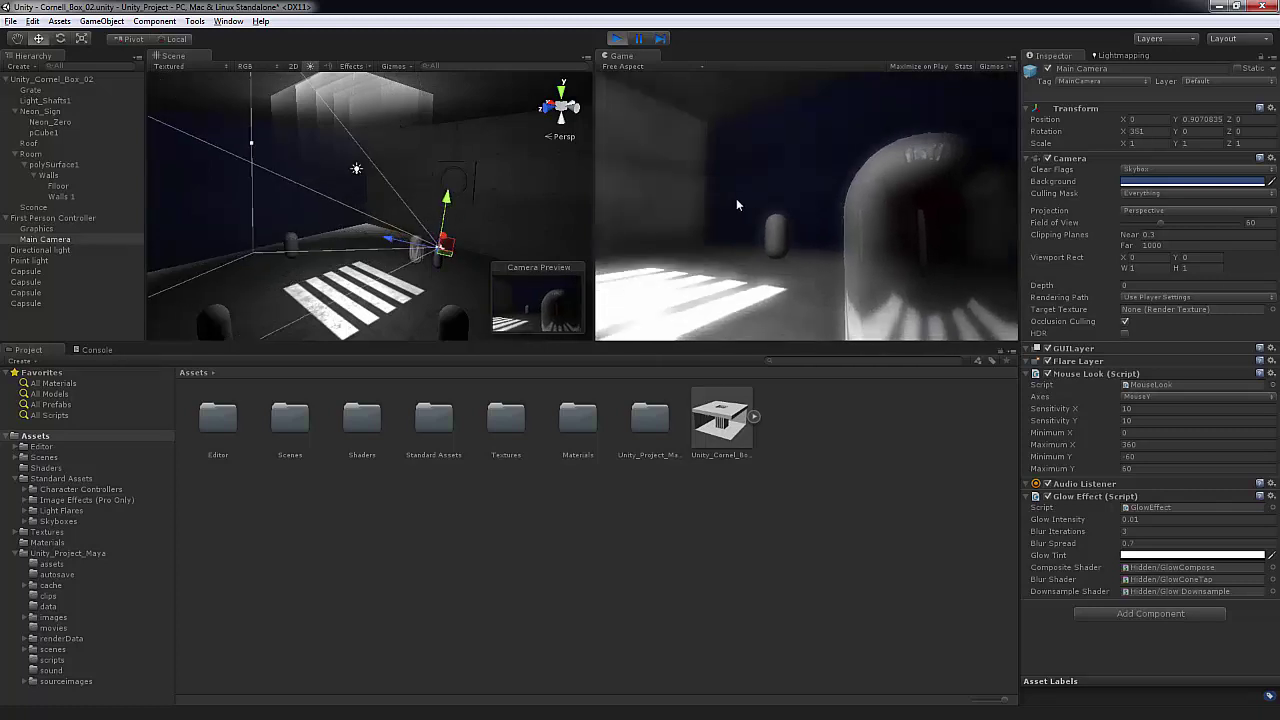
{"action": "key", "text": "w"}
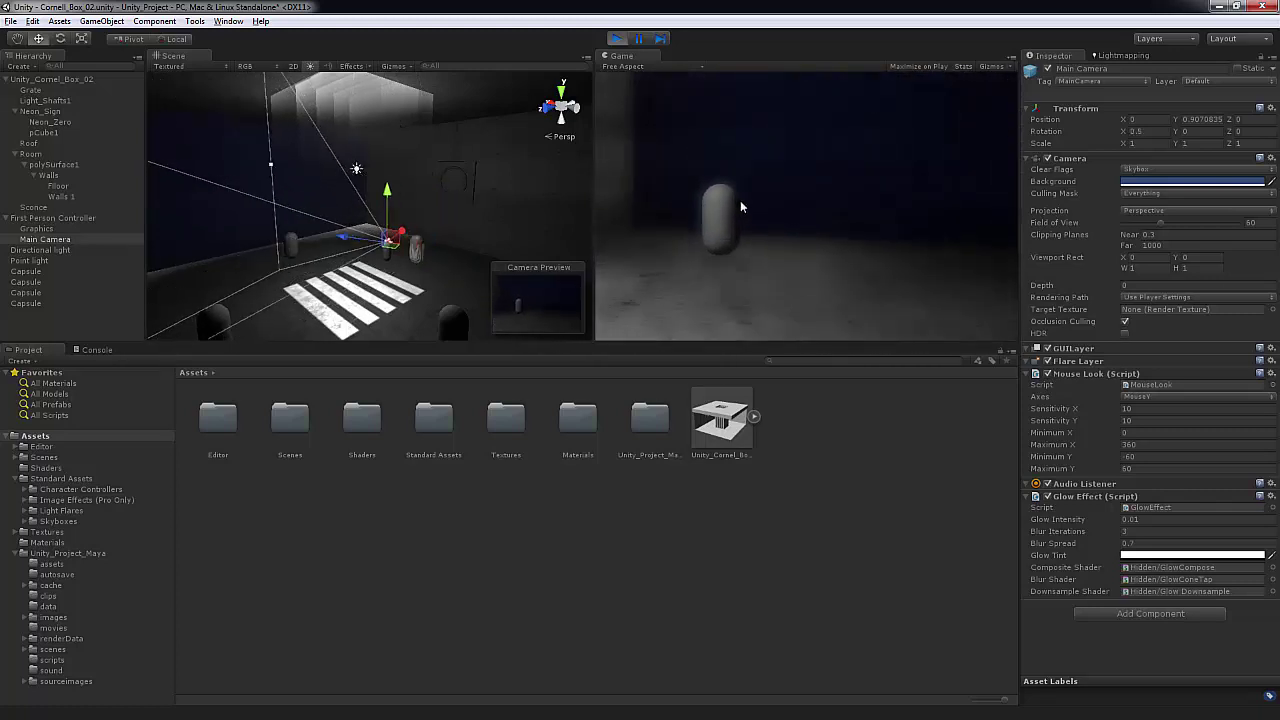
{"action": "key", "text": "w"}
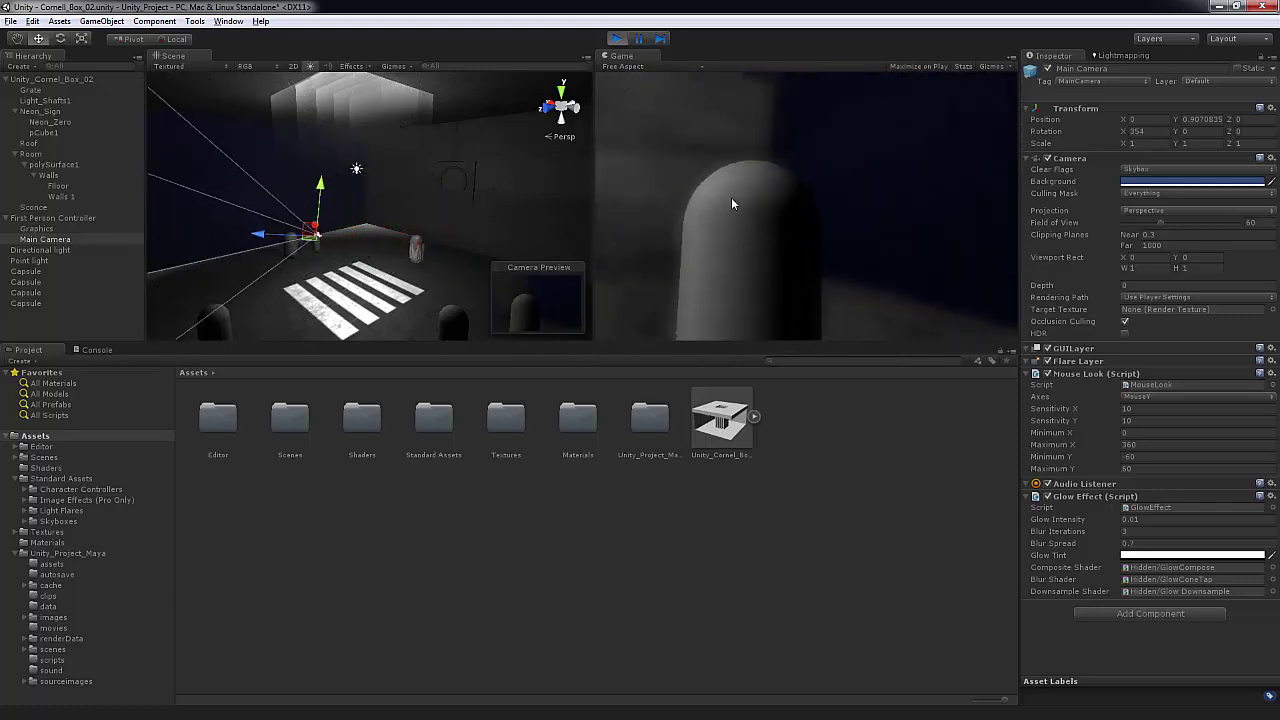
{"action": "key", "text": "d"}
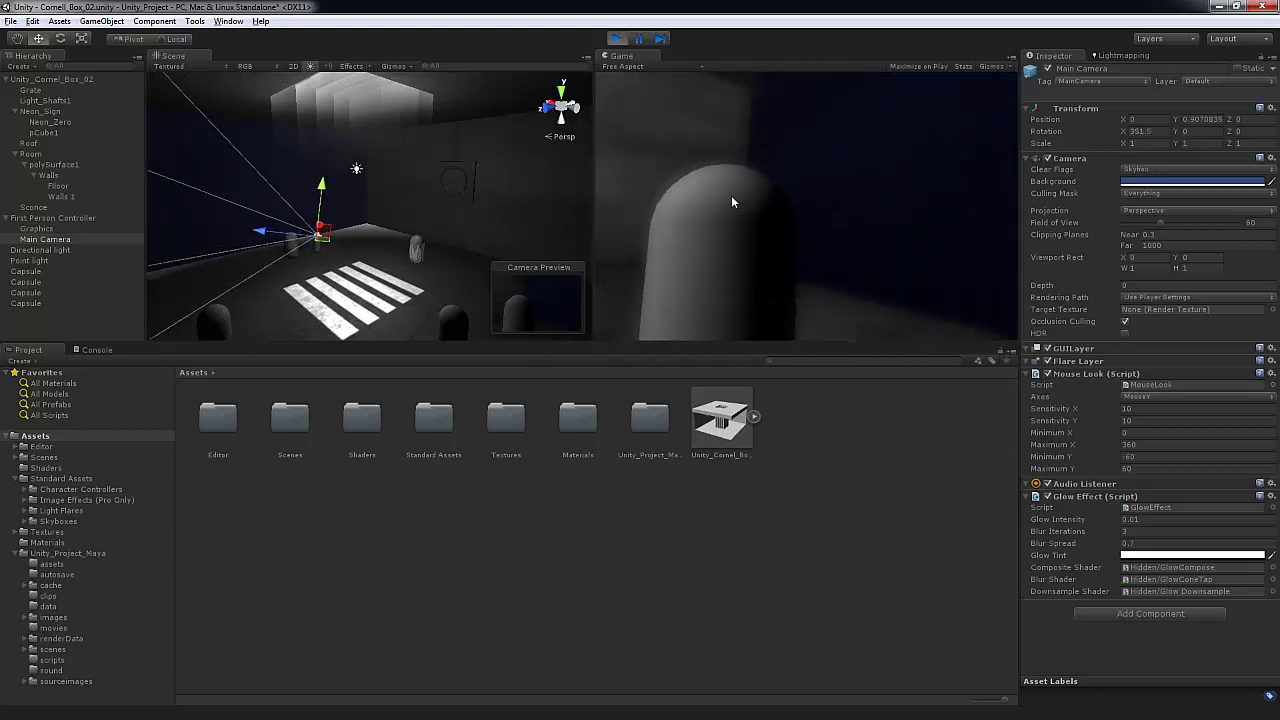
{"action": "key", "text": "a"}
{"action": "mouse_move", "coordinate": [736, 196]}
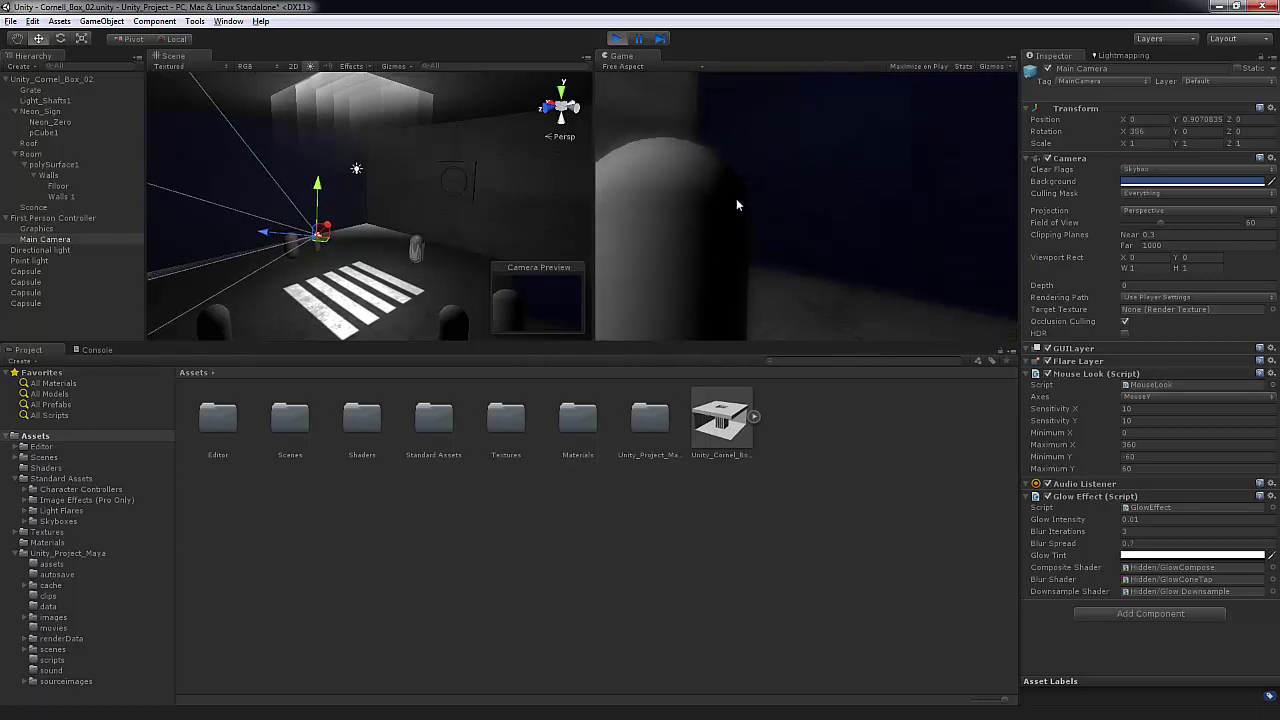
{"action": "key", "text": "s"}
{"action": "key", "text": "w"}
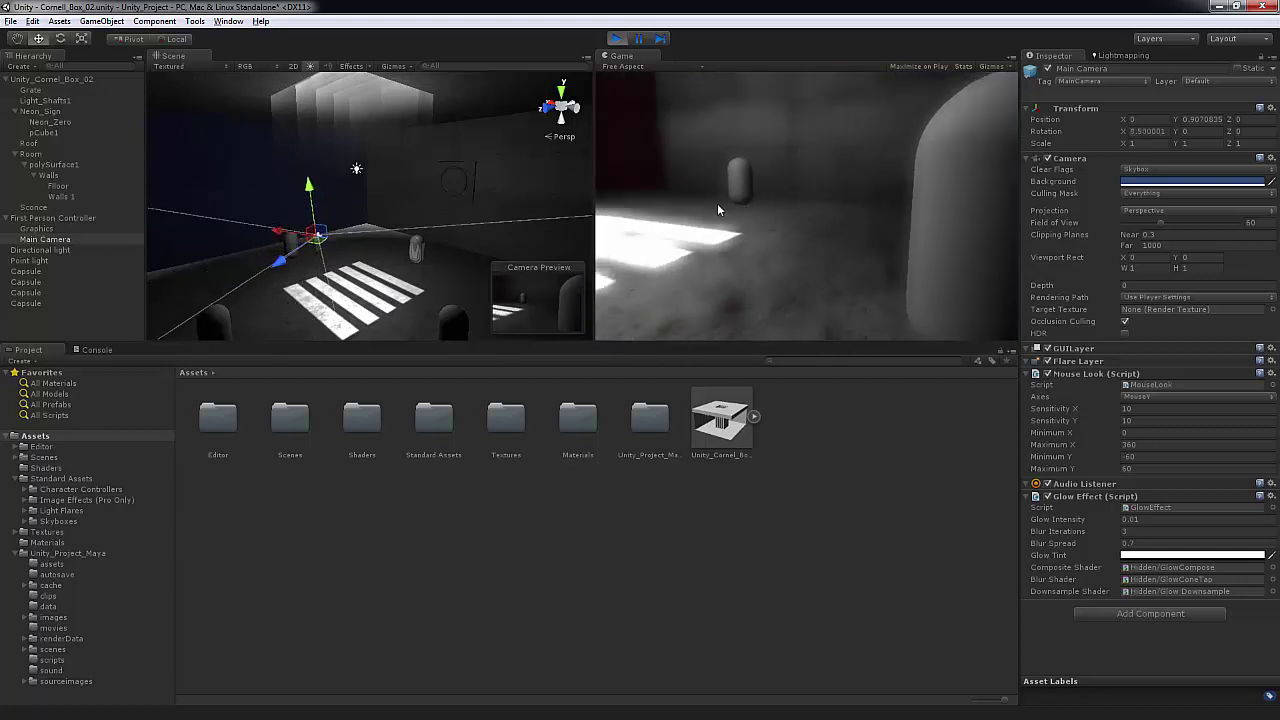
{"action": "left_click", "coordinate": [617, 39]}
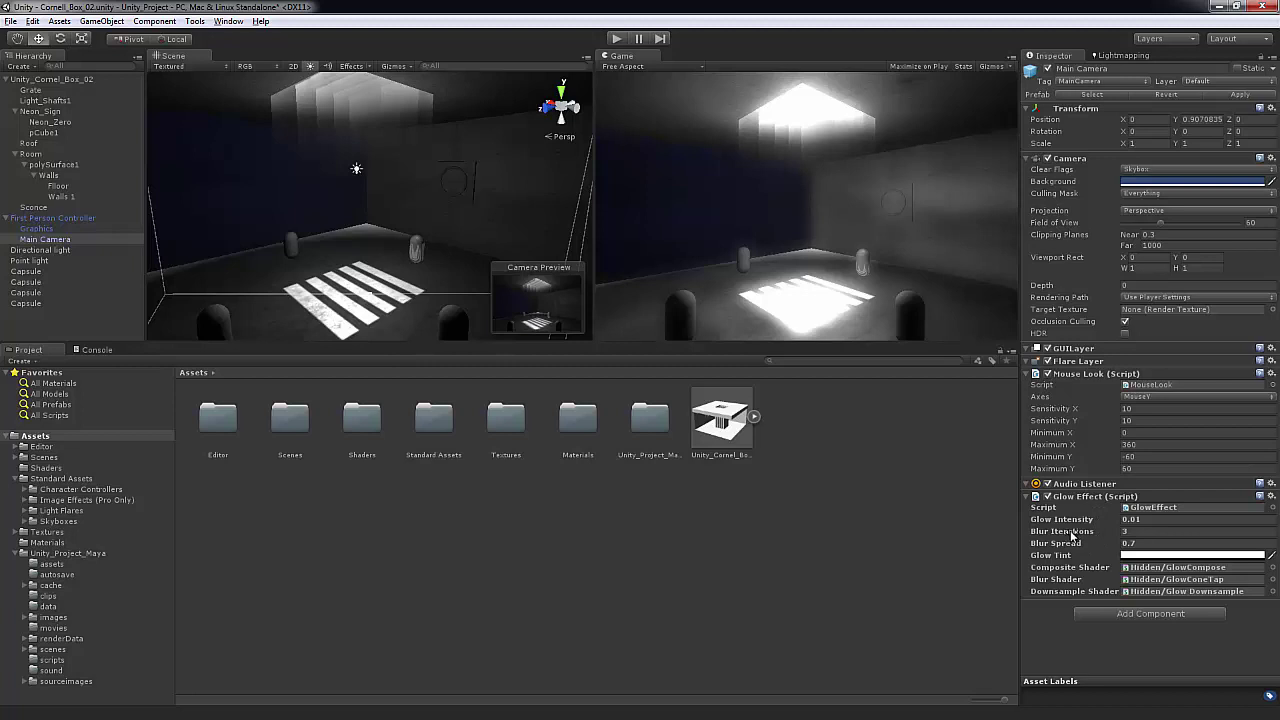
Step: Set the Glow Effect's Blur Iterations to 11 and play-test it by walking past the capsules and across the light stripes
{"action": "left_click_drag", "start_coordinate": [1071, 536], "coordinate": [1079, 537]}
{"action": "left_click", "coordinate": [618, 38]}
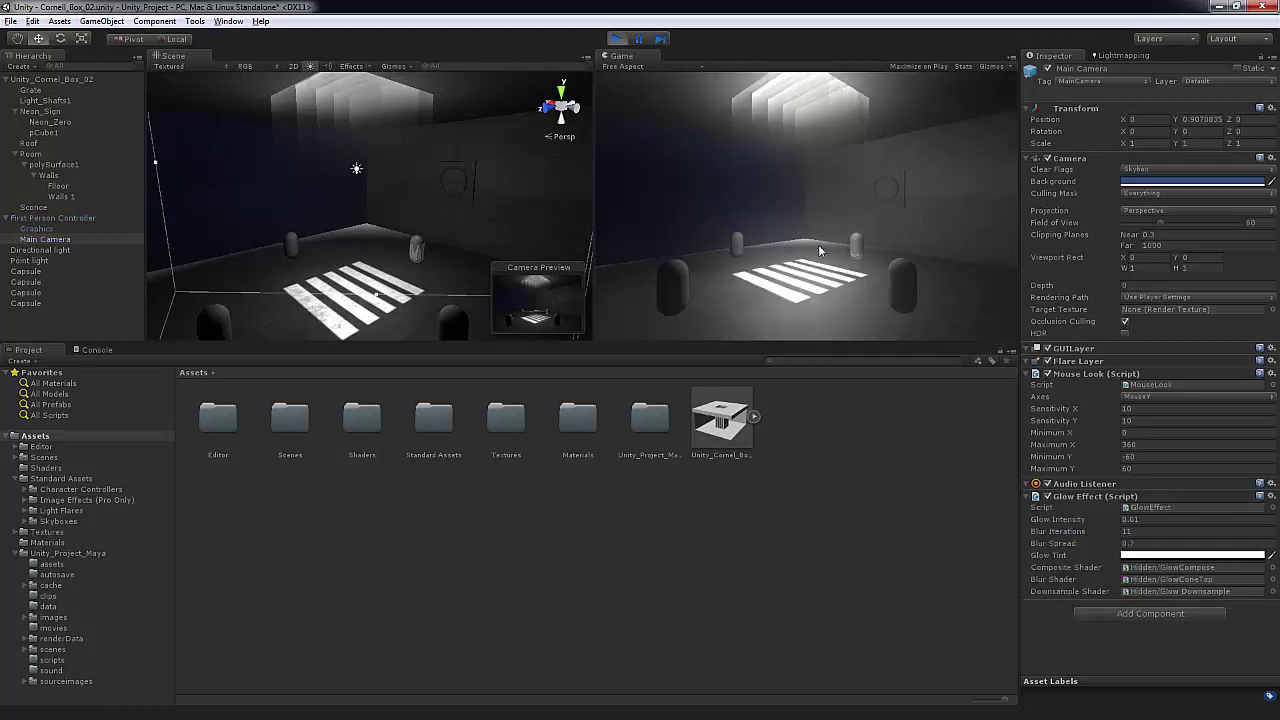
{"action": "key", "text": "w"}
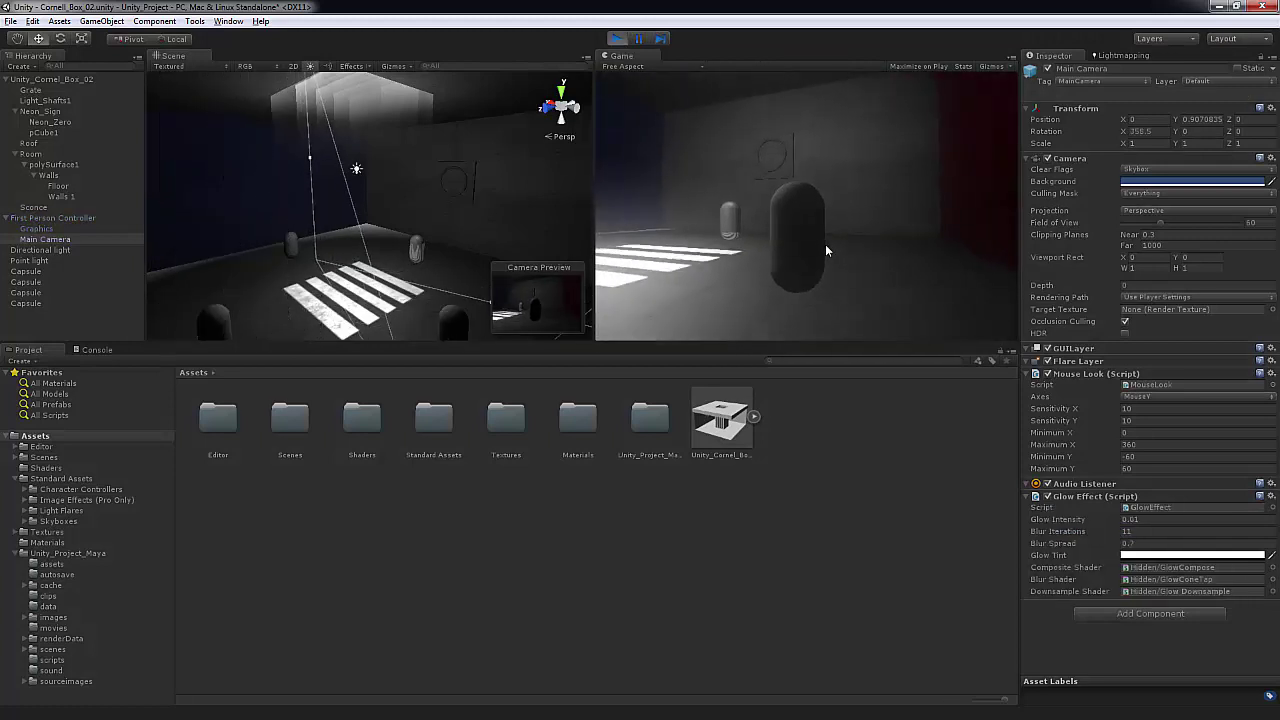
{"action": "key", "text": "w"}
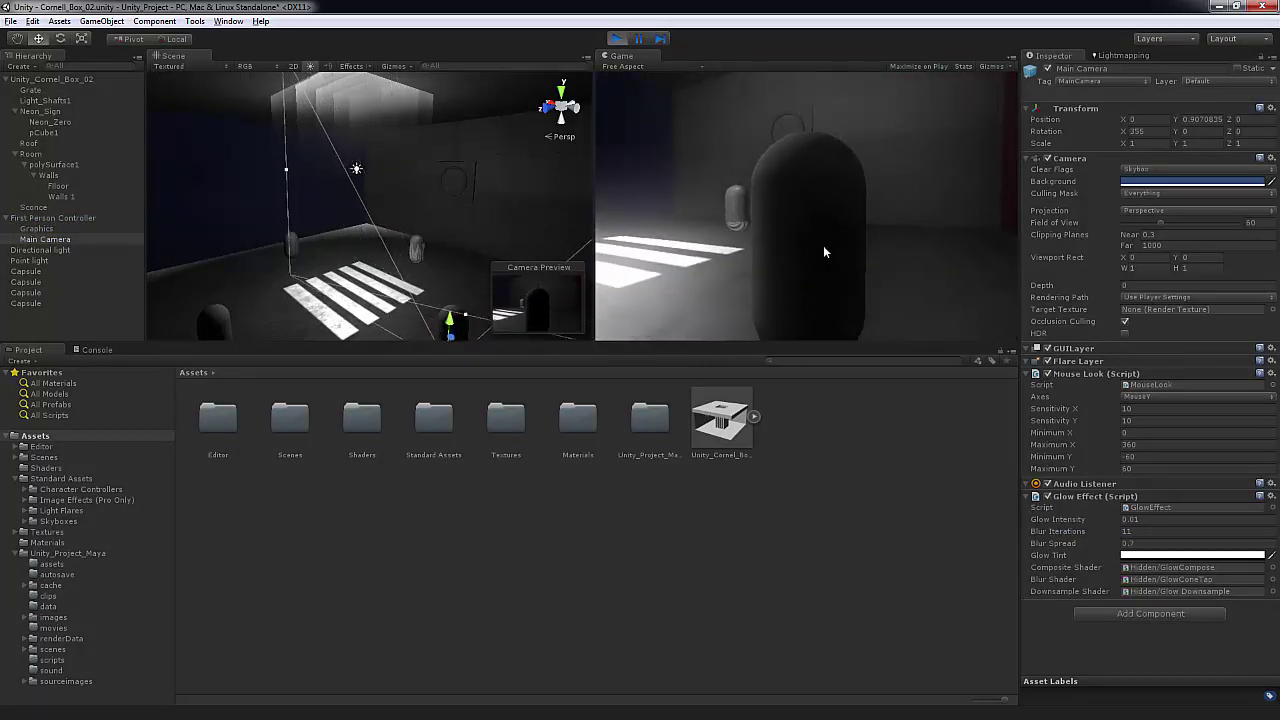
{"action": "key", "text": "w"}
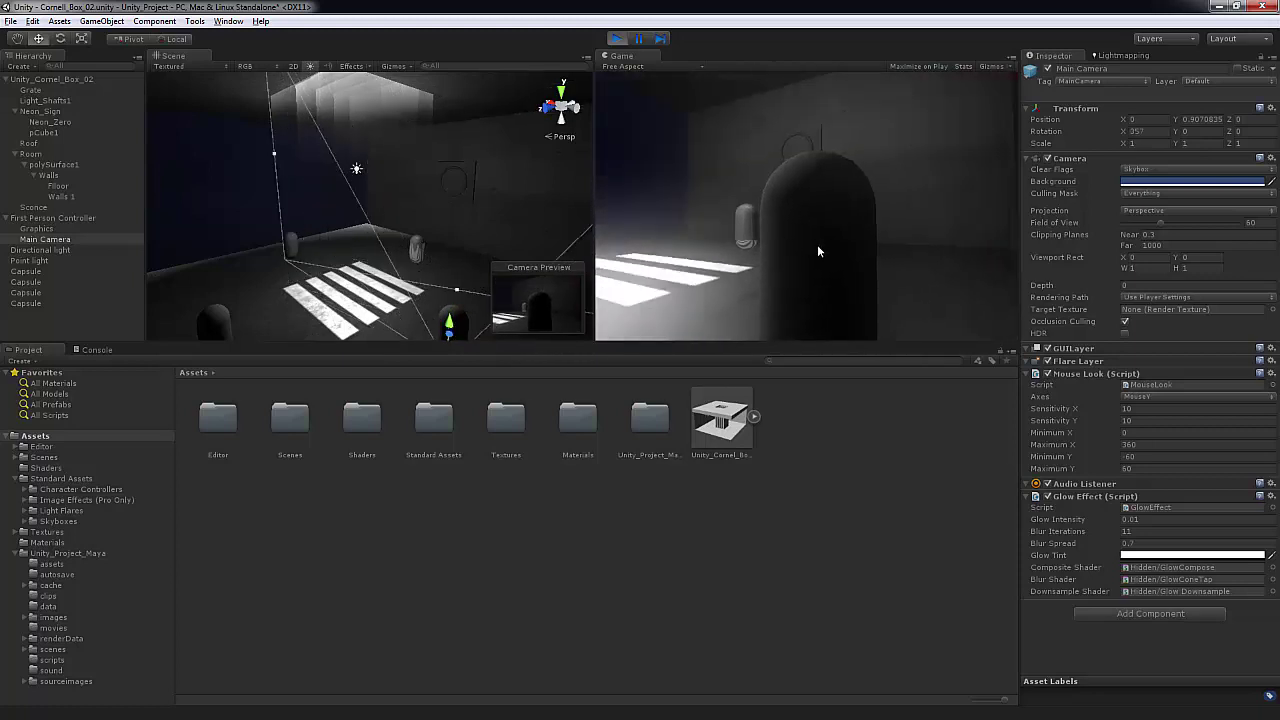
{"action": "key", "text": "w"}
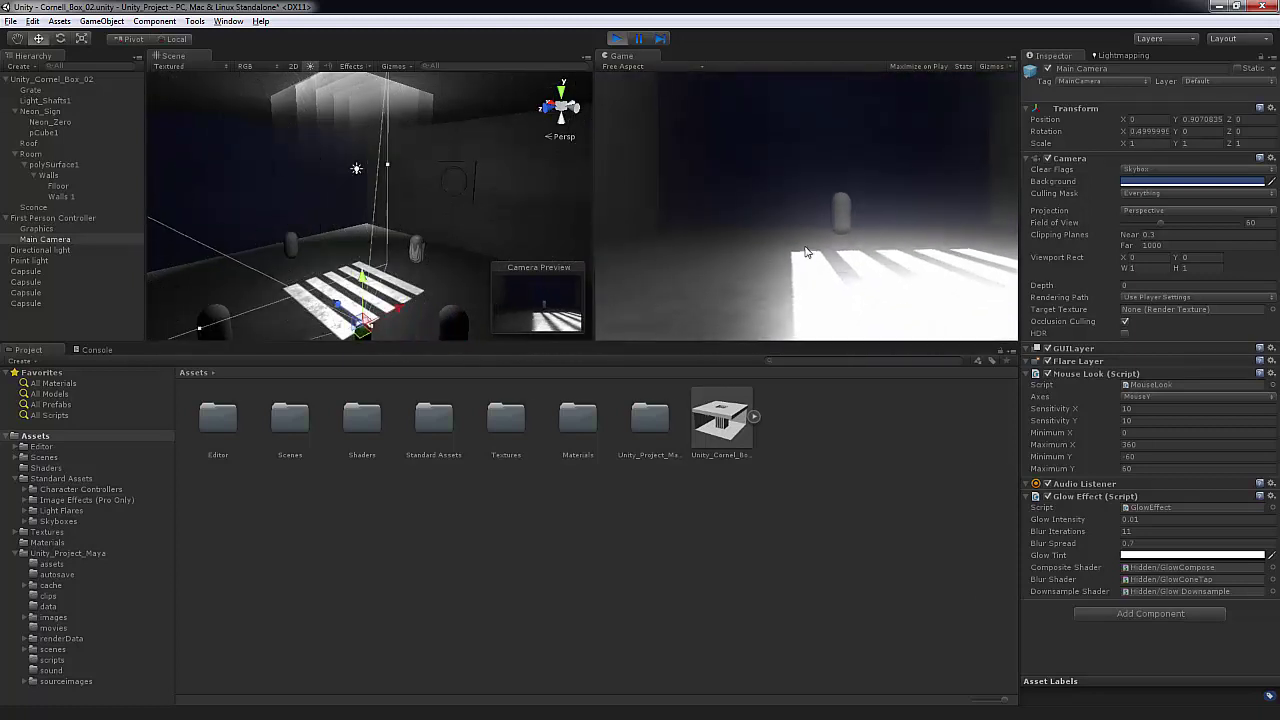
{"action": "key", "text": "w"}
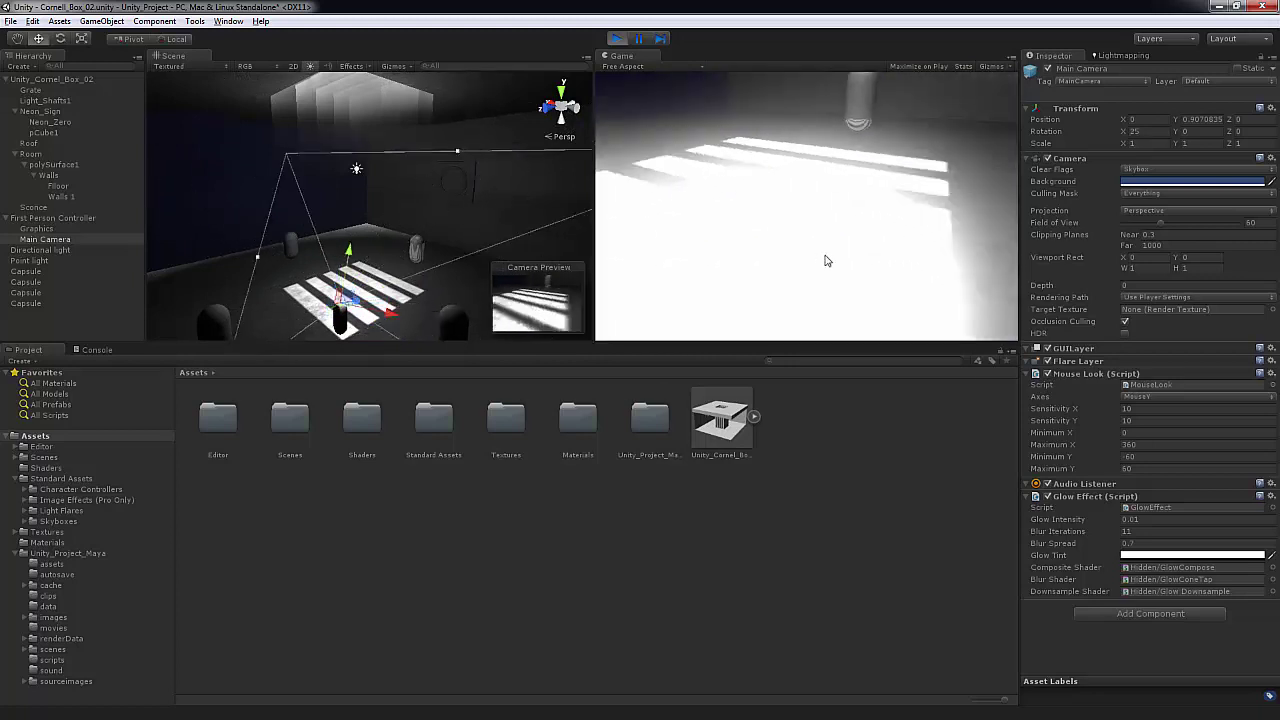
{"action": "key", "text": "w"}
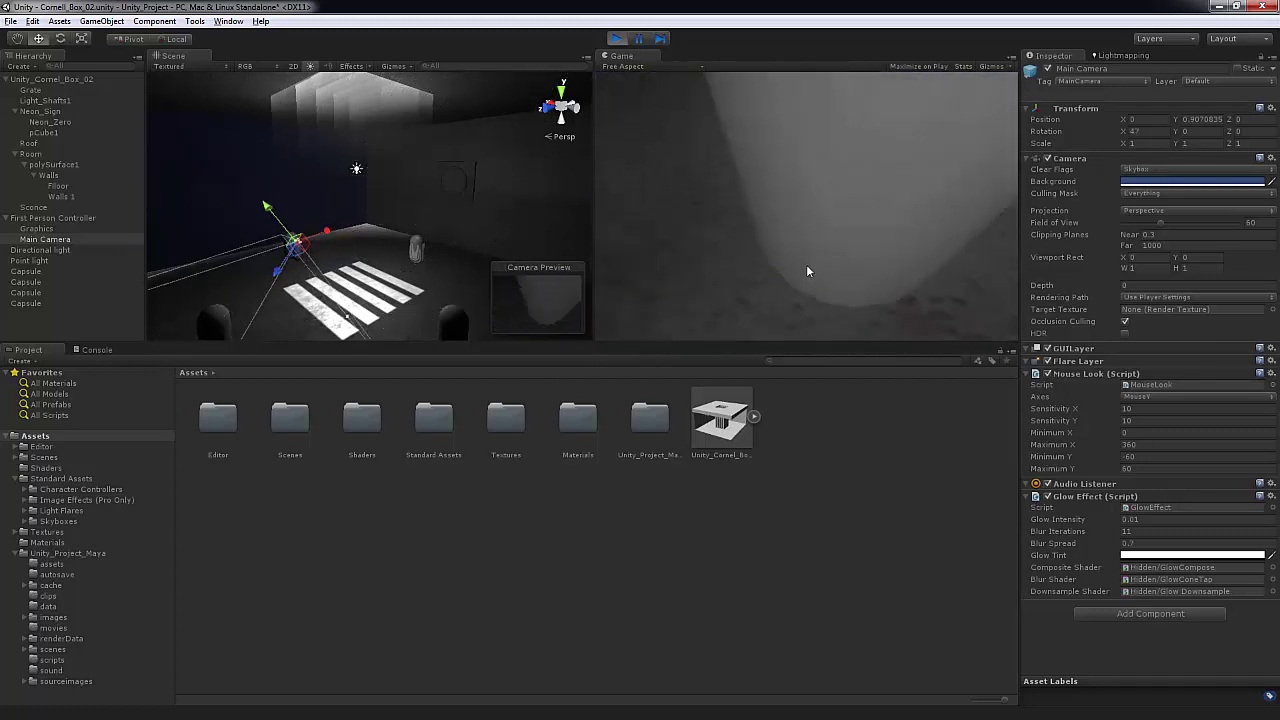
Step: Stop playback and set the Main Camera's Glow Effect to 8 Blur Iterations and a Blur Spread of 0.5
{"action": "key", "text": "ctrl+p"}
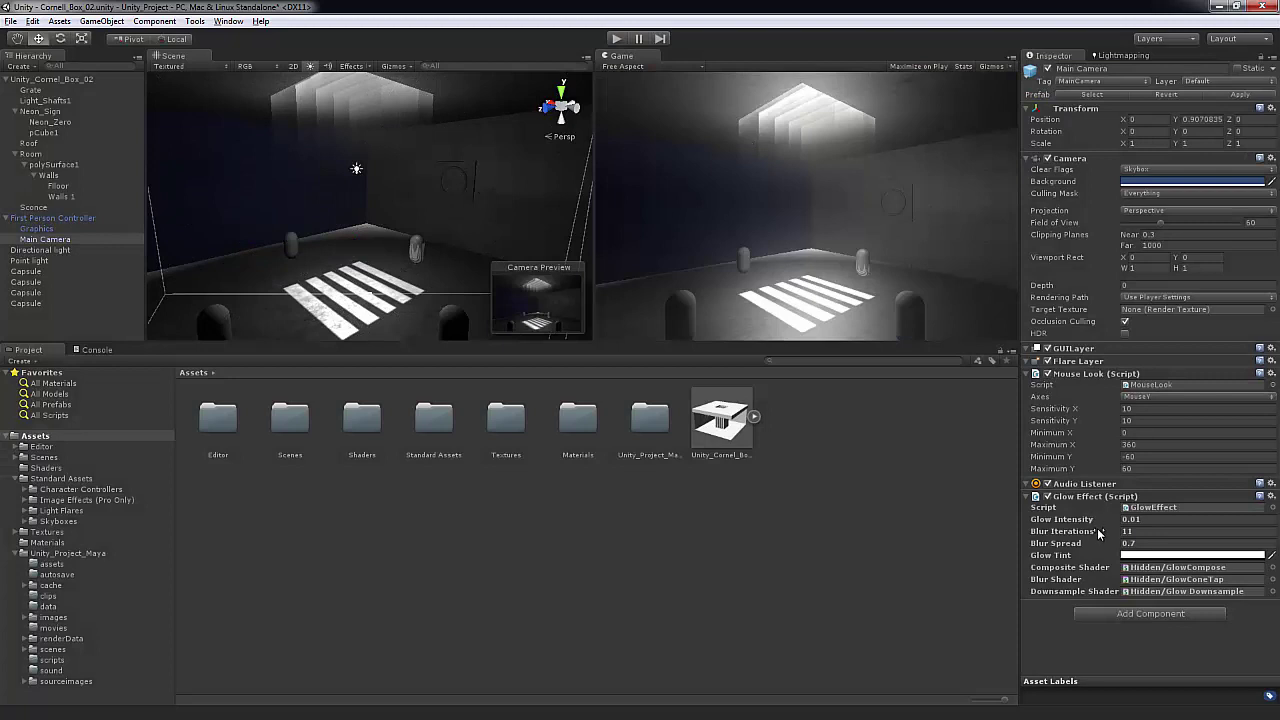
{"action": "left_click_drag", "start_coordinate": [1076, 534], "coordinate": [1074, 534]}
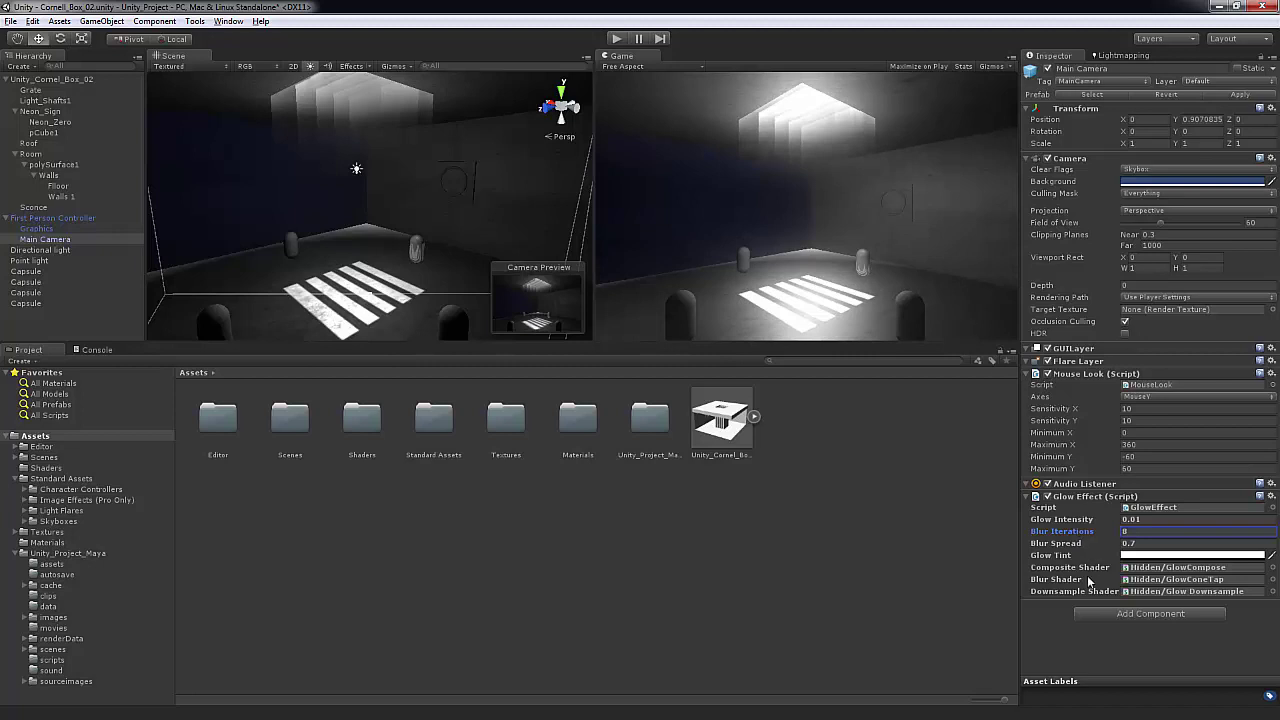
{"action": "mouse_move", "coordinate": [1070, 548]}
{"action": "left_mouse_down"}
{"action": "mouse_move", "coordinate": [1110, 552]}
{"action": "mouse_move", "coordinate": [1052, 554]}
{"action": "left_mouse_up"}
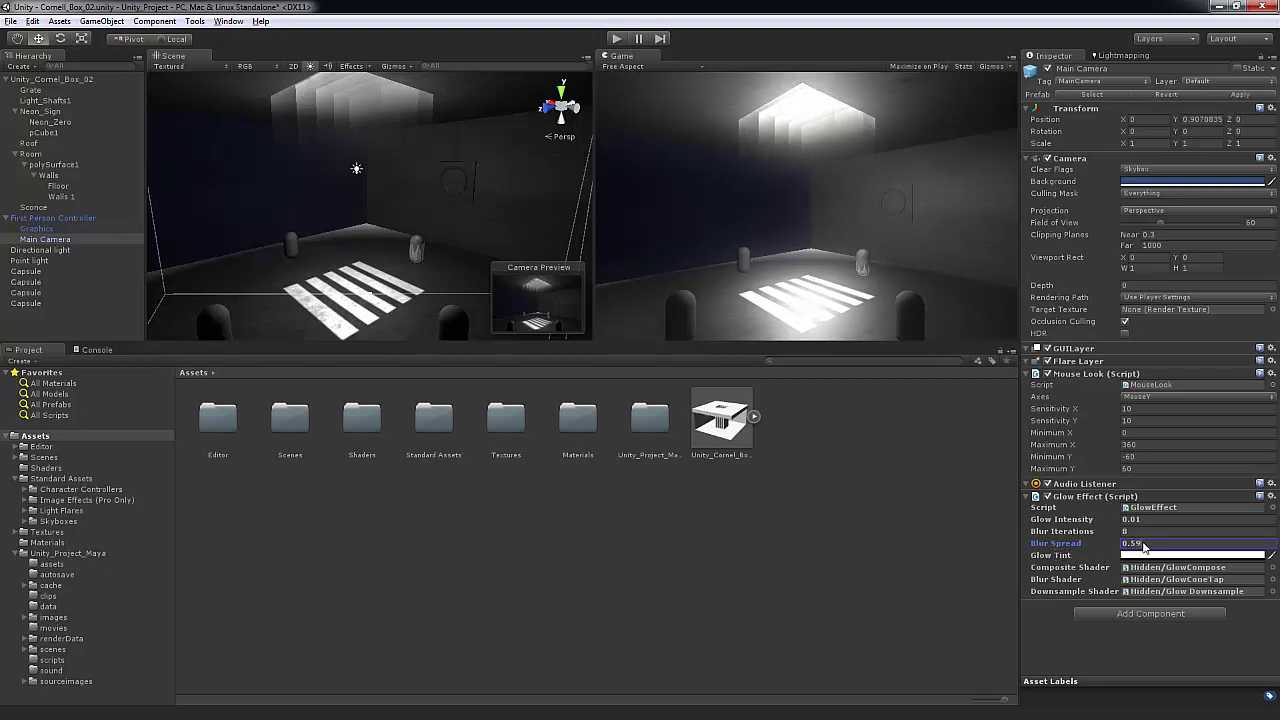
{"action": "type", "text": "0.2"}
Step: Try a pure red Glow Tint, then settle on a neutral light grey with hue 0, saturation 0 and value 191
{"action": "left_click", "coordinate": [1132, 556]}
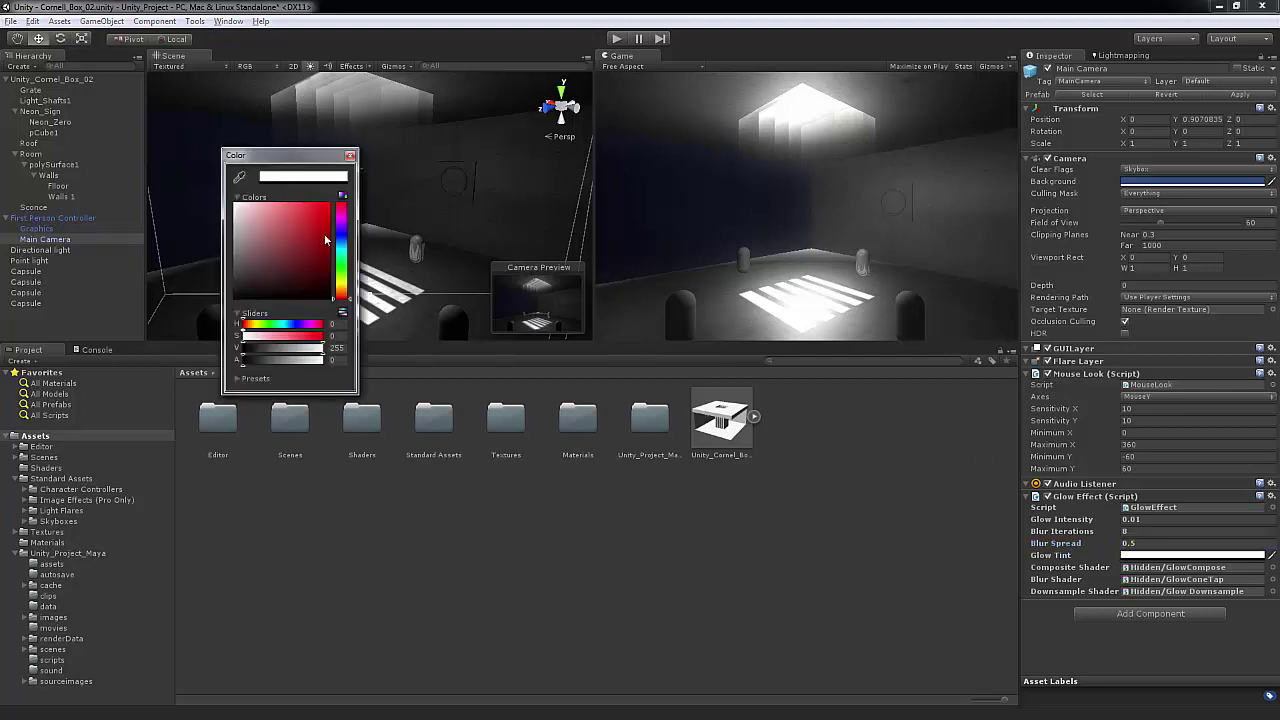
{"action": "left_click_drag", "start_coordinate": [324, 233], "coordinate": [326, 205]}
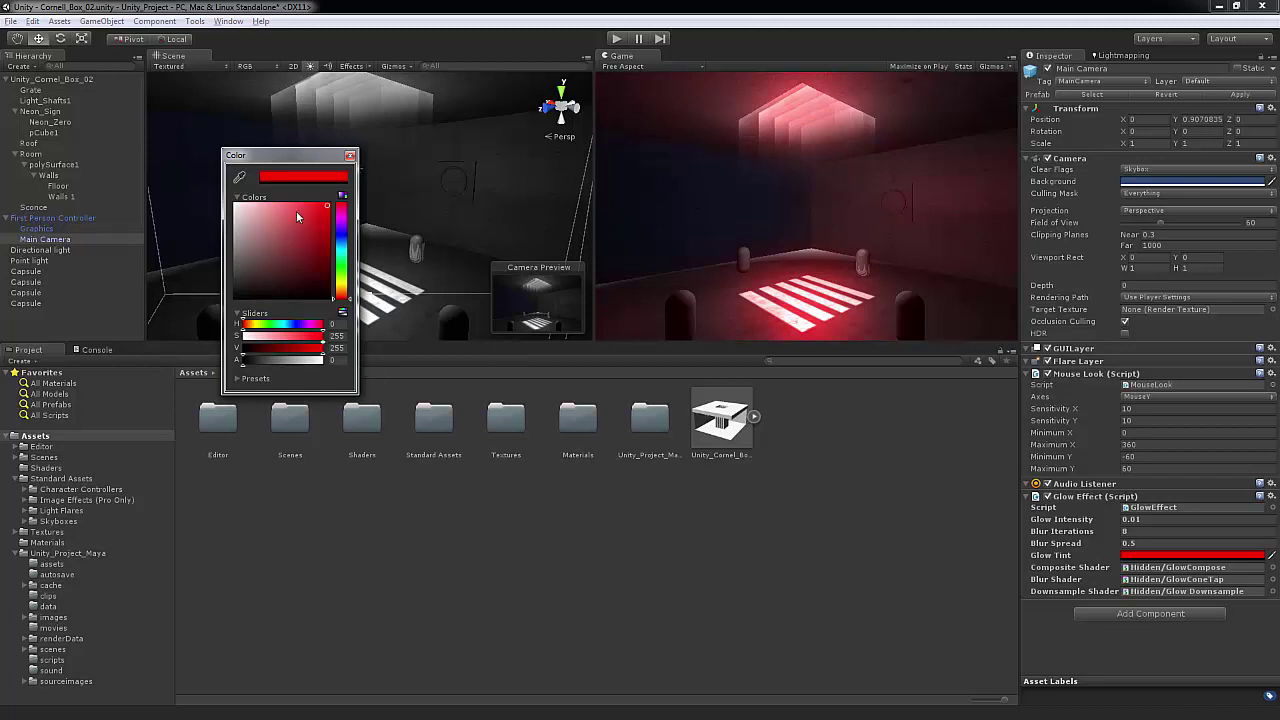
{"action": "left_click_drag", "start_coordinate": [296, 211], "coordinate": [237, 220]}
{"action": "left_click", "coordinate": [238, 205]}
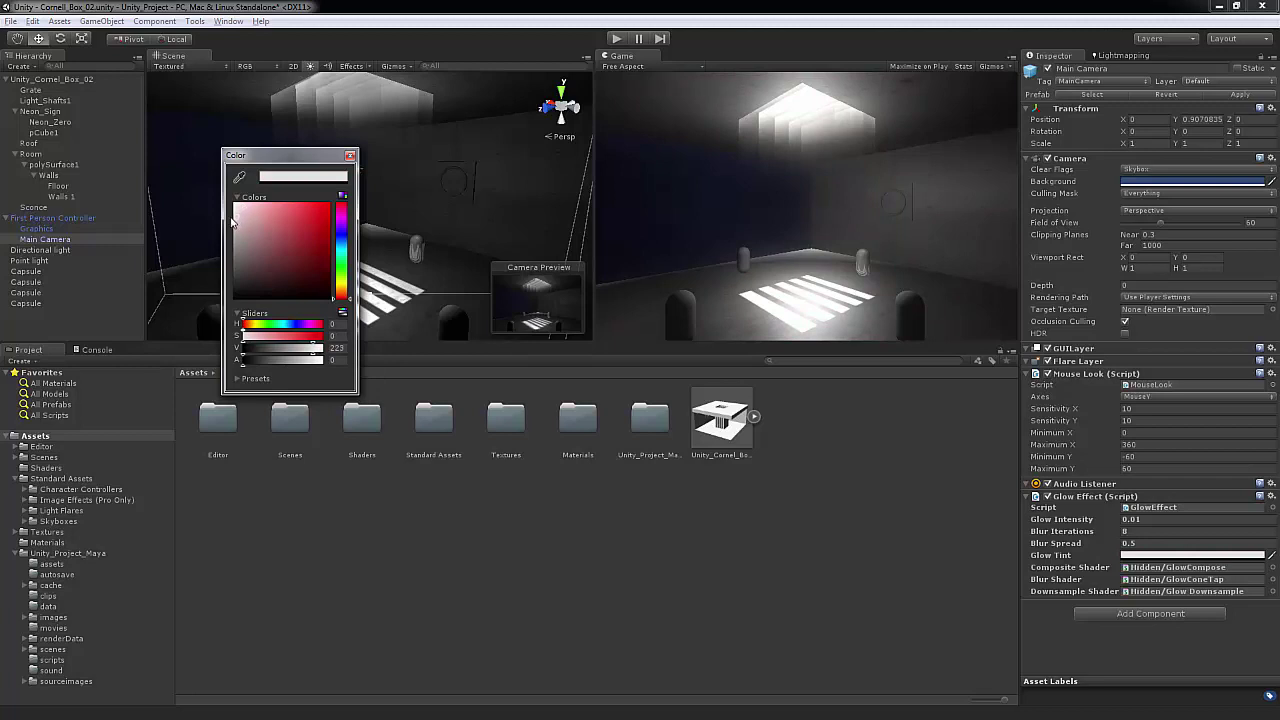
{"action": "mouse_move", "coordinate": [232, 228]}
{"action": "left_mouse_down"}
{"action": "mouse_move", "coordinate": [194, 295]}
{"action": "mouse_move", "coordinate": [197, 216]}
{"action": "left_mouse_up"}
{"action": "left_click_drag", "start_coordinate": [244, 221], "coordinate": [227, 232]}
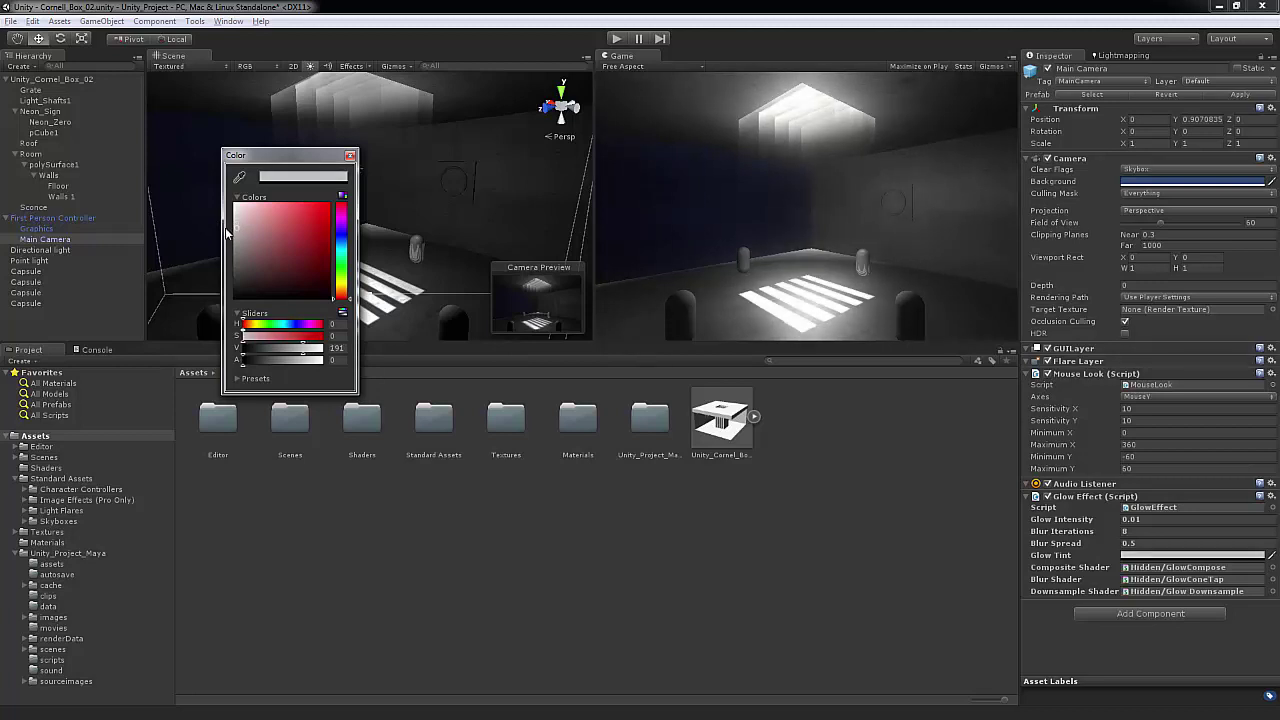
{"action": "left_click", "coordinate": [350, 156]}
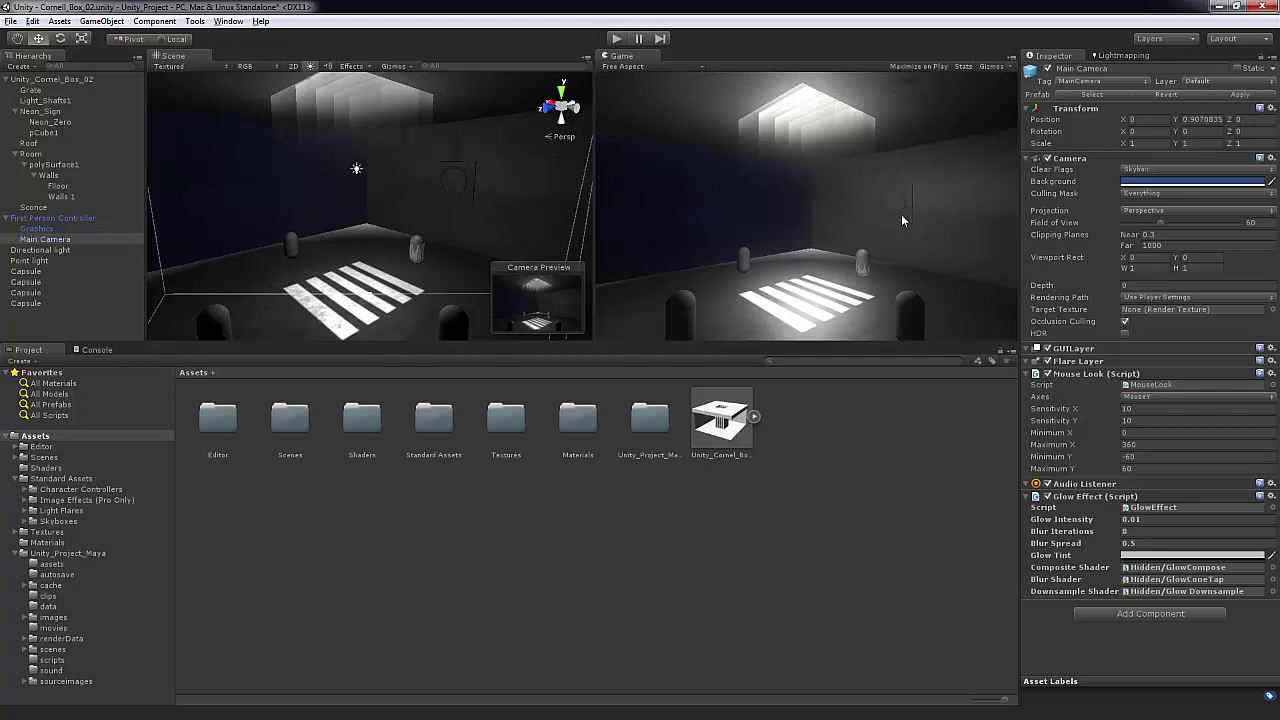
Step: Select the Neon_Zero ring of the wall's neon sign and view it up close from the front
{"action": "left_click", "coordinate": [456, 187]}
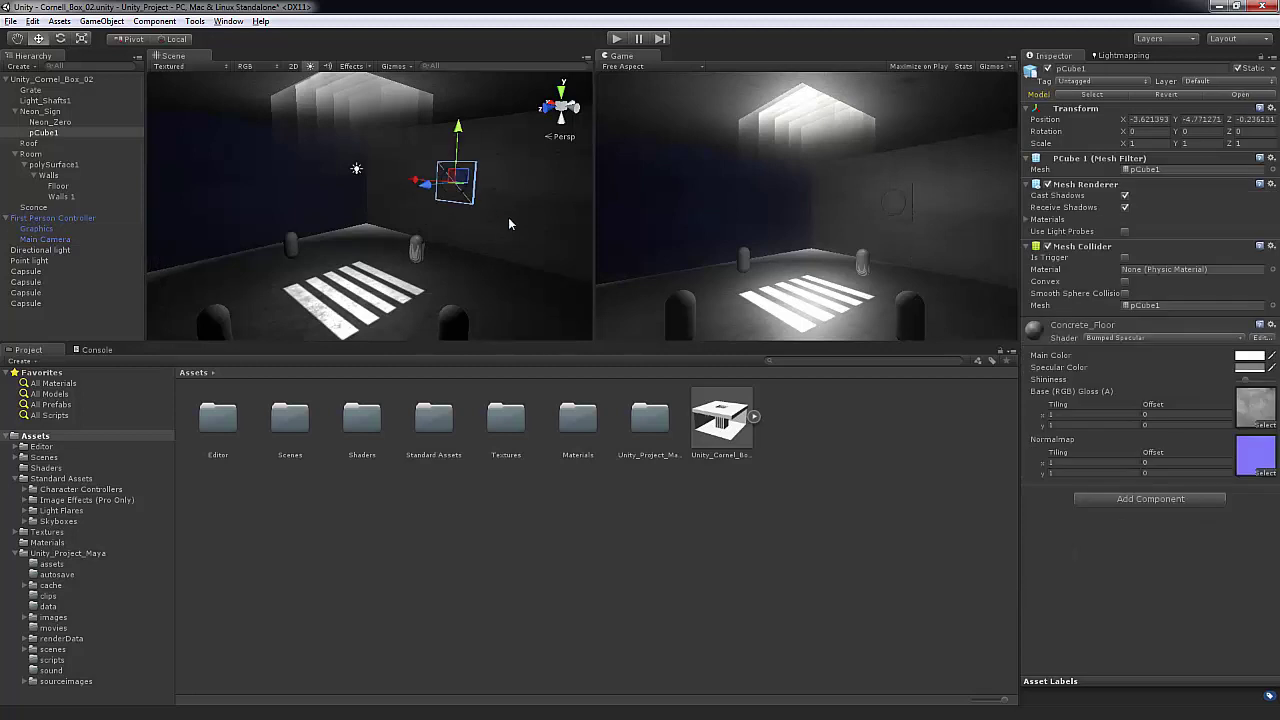
{"action": "scroll", "coordinate": [515, 214], "scroll_direction": "up", "scroll_amount": 4}
{"action": "left_click_drag", "start_coordinate": [481, 229], "coordinate": [352, 261], "text": "alt"}
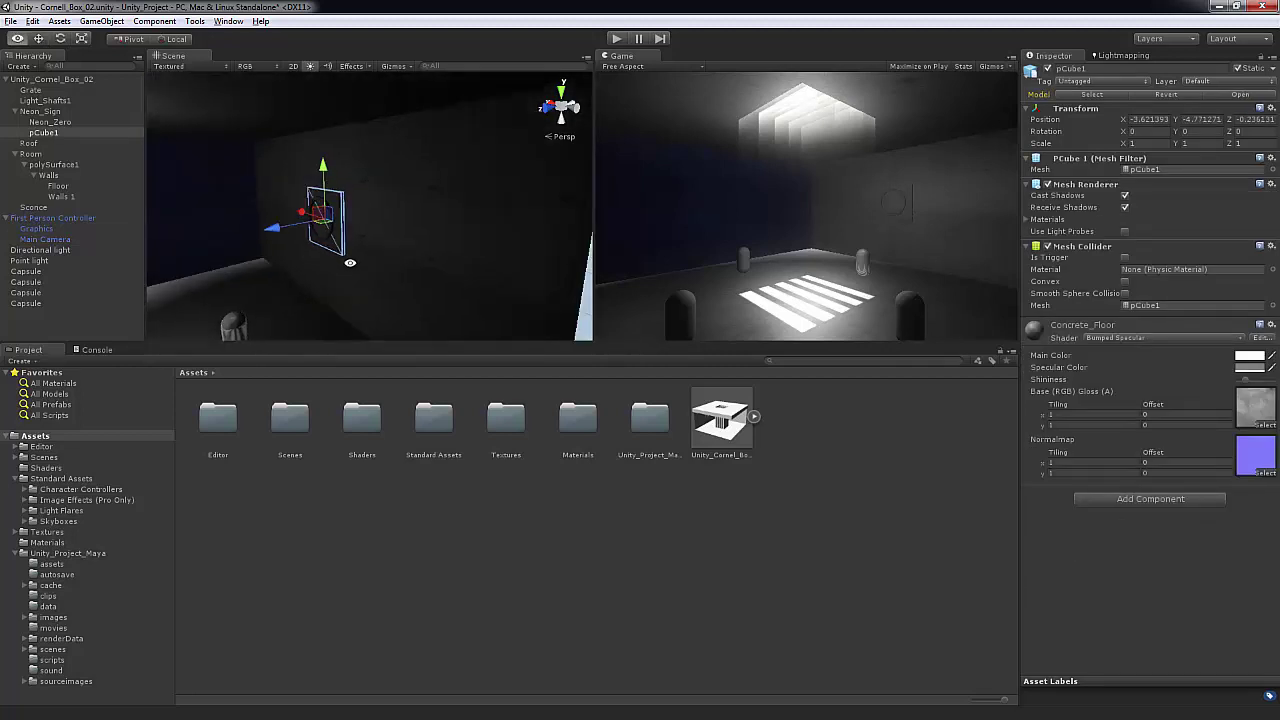
{"action": "scroll", "coordinate": [352, 261], "scroll_direction": "up", "scroll_amount": 5}
{"action": "left_click", "coordinate": [334, 157]}
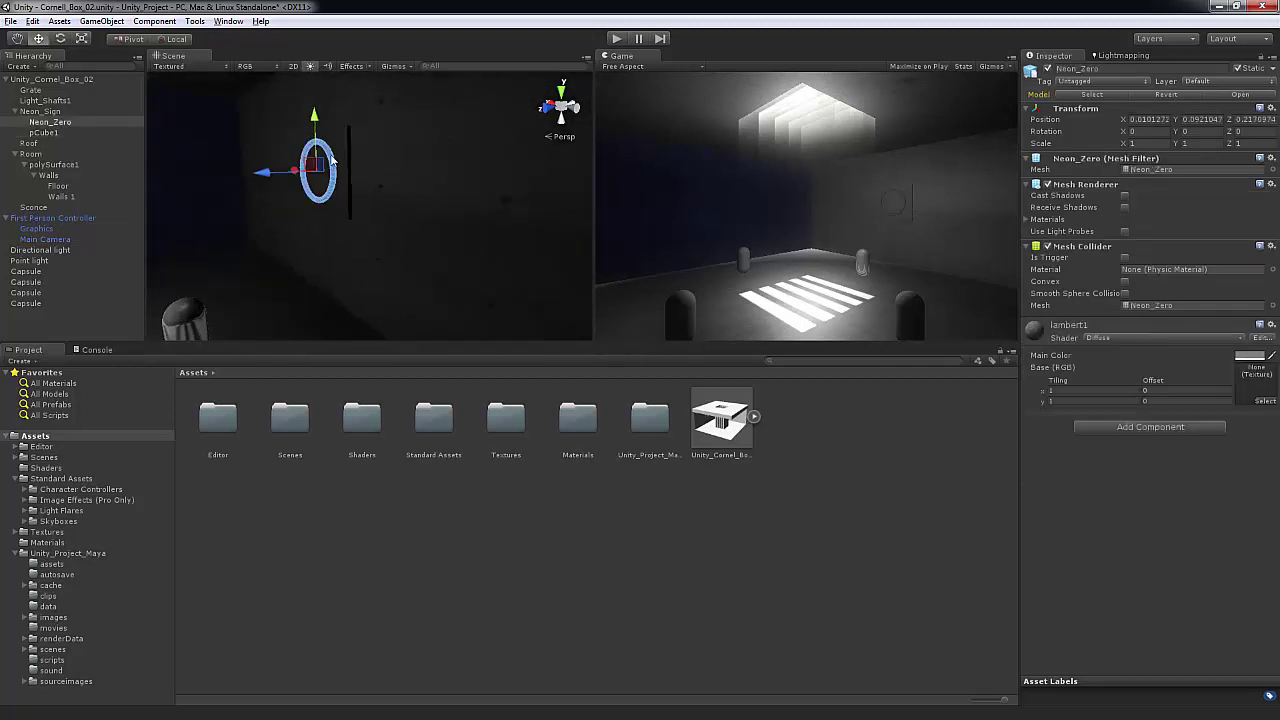
{"action": "right_click_drag", "start_coordinate": [369, 205], "coordinate": [473, 231]}
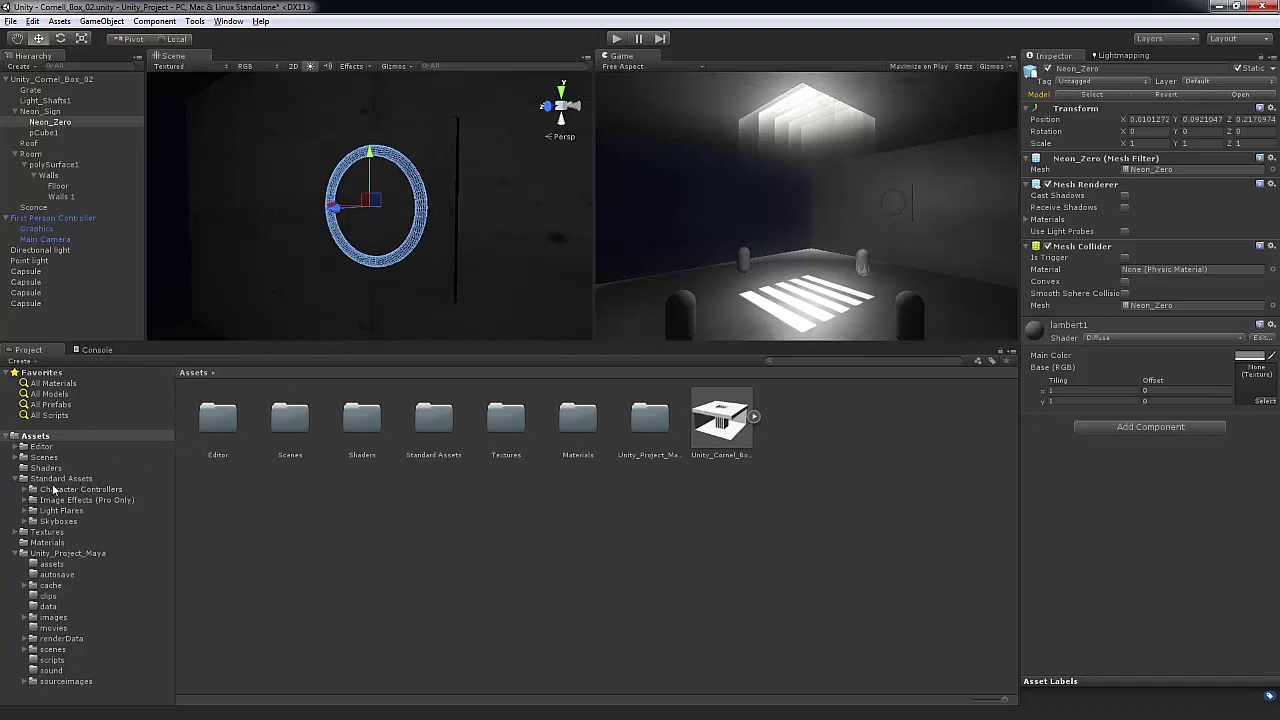
Step: Inspect the Neon_Blue material in the Materials folder and its Self-Illumin shader variants without changing the shader
{"action": "left_click", "coordinate": [52, 543]}
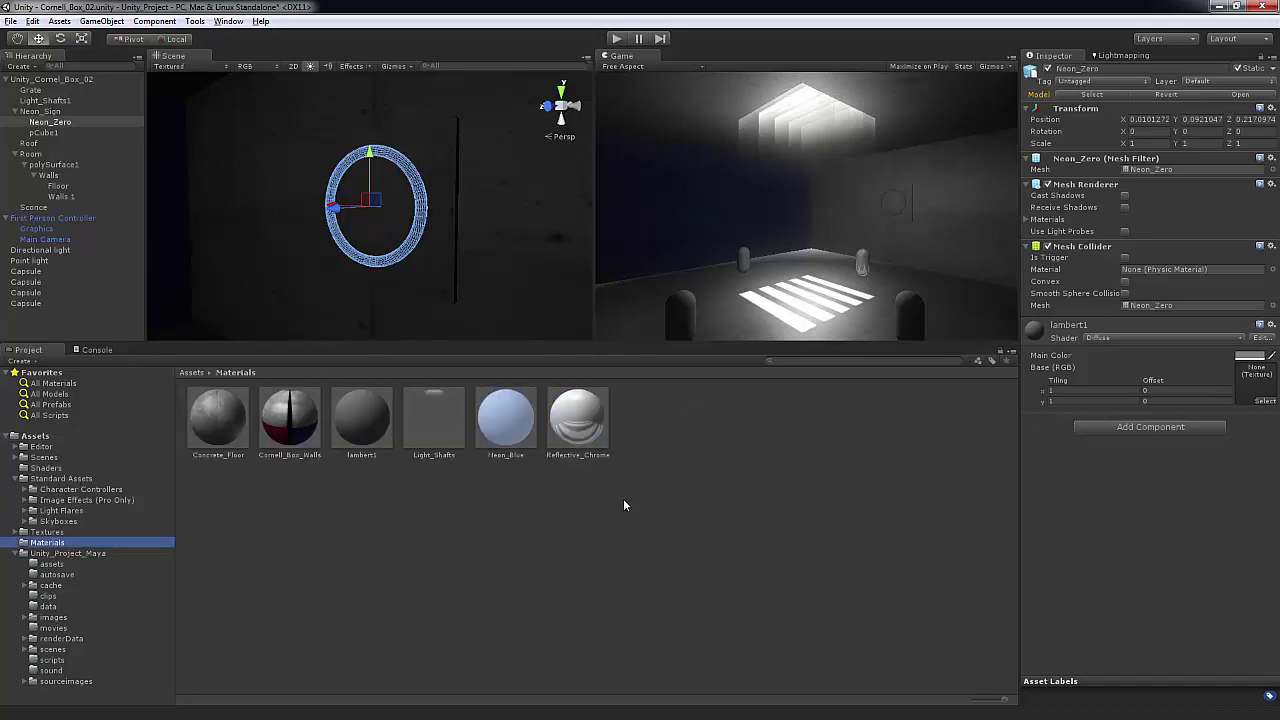
{"action": "left_click", "coordinate": [509, 421]}
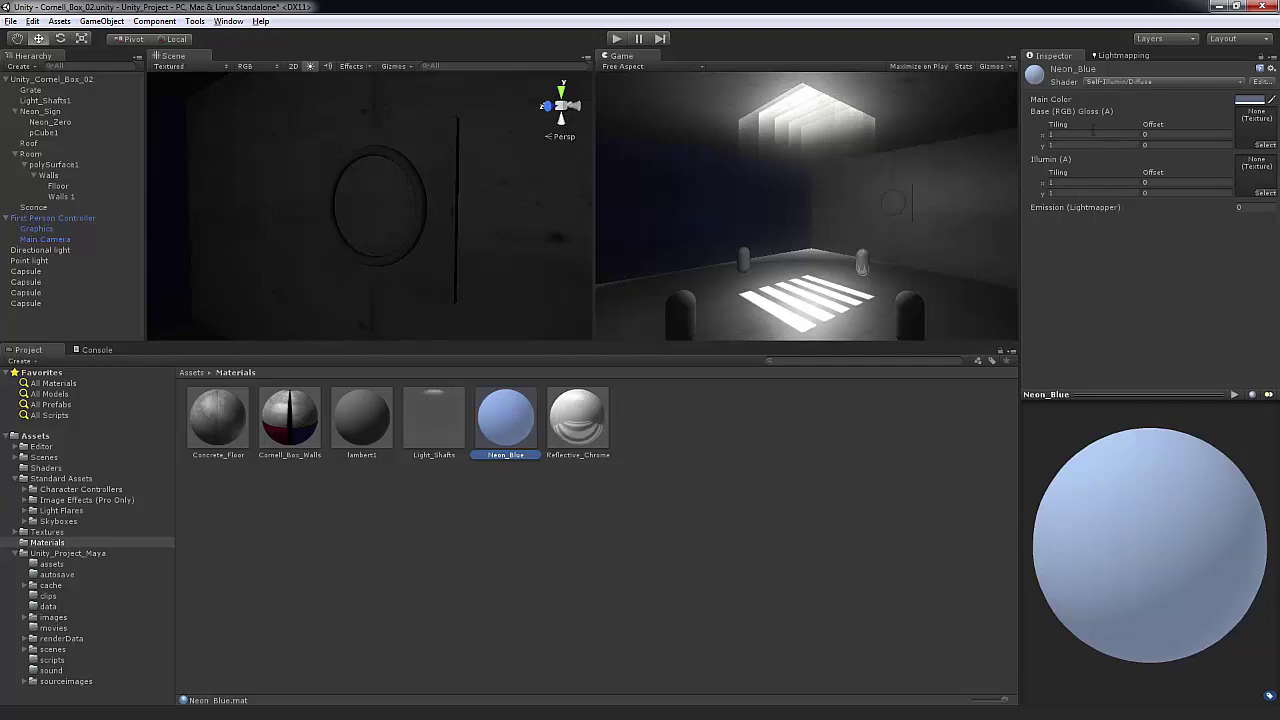
{"action": "left_click", "coordinate": [1112, 81]}
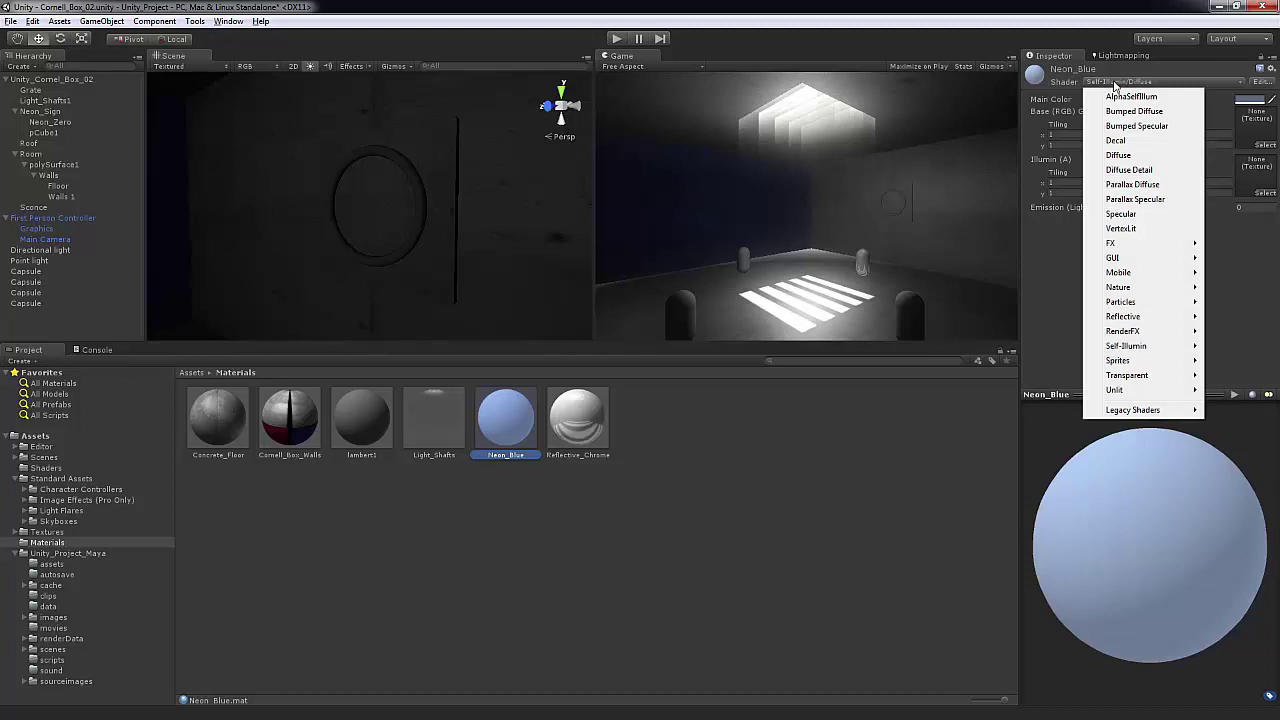
{"action": "mouse_move", "coordinate": [1126, 350]}
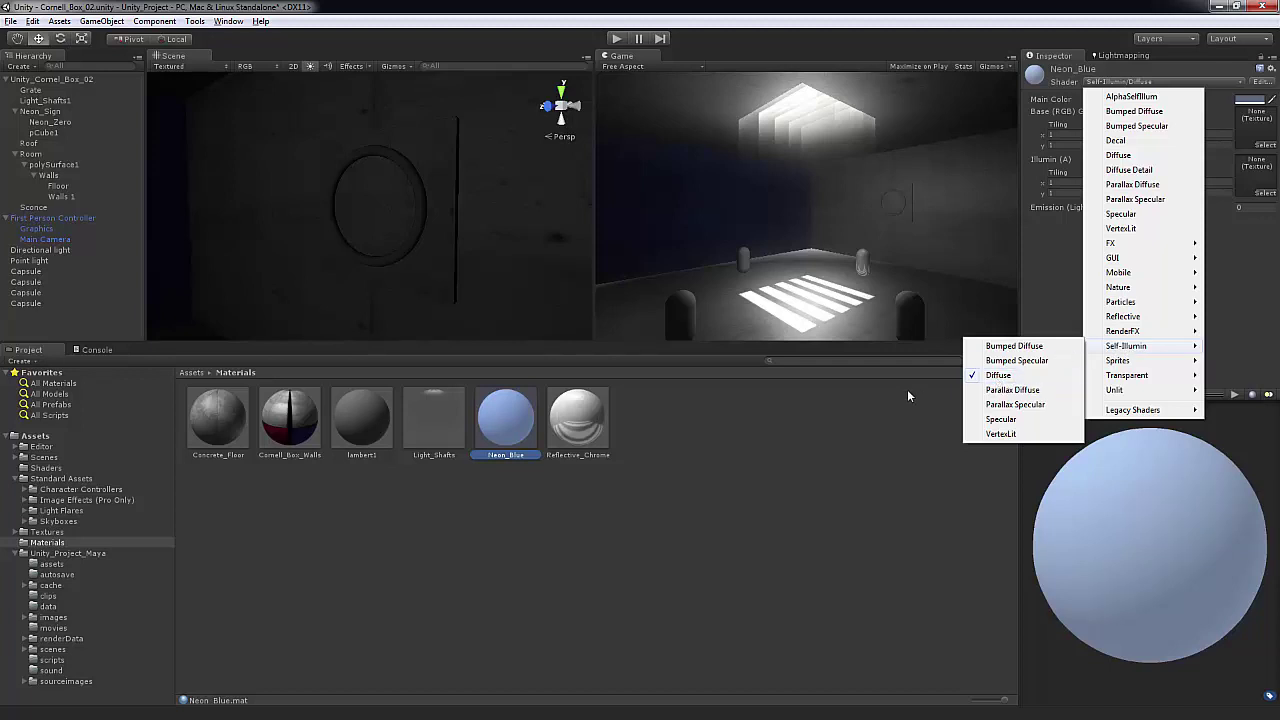
{"action": "left_click", "coordinate": [880, 418]}
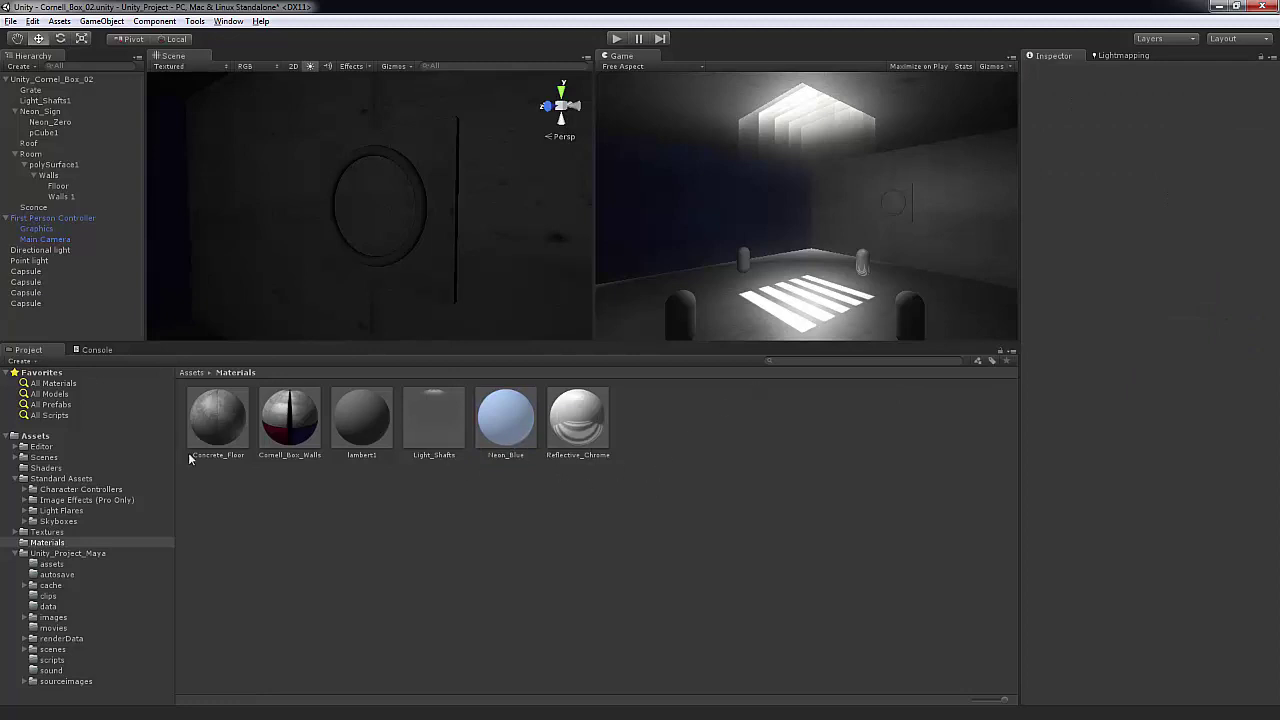
Step: Create a new material named Neon_Blue2 in the Materials folder
{"action": "right_click", "coordinate": [674, 434]}
{"action": "mouse_move", "coordinate": [707, 441]}
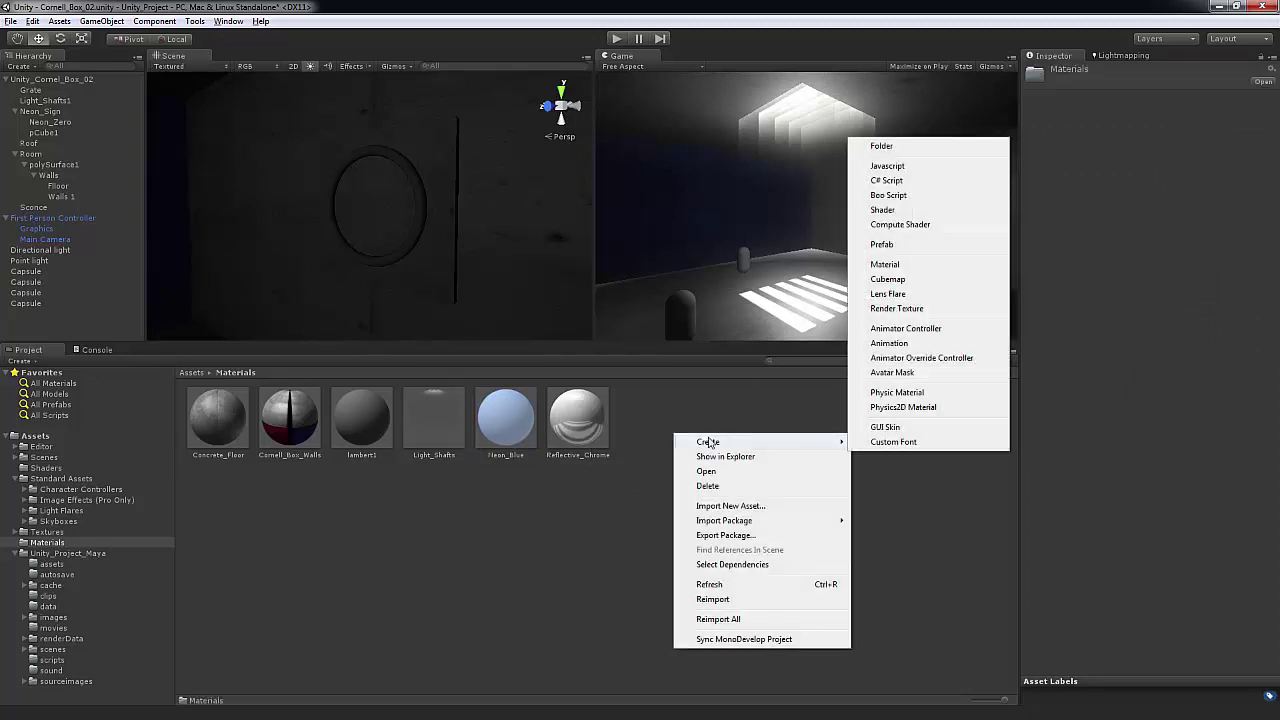
{"action": "left_click", "coordinate": [886, 264]}
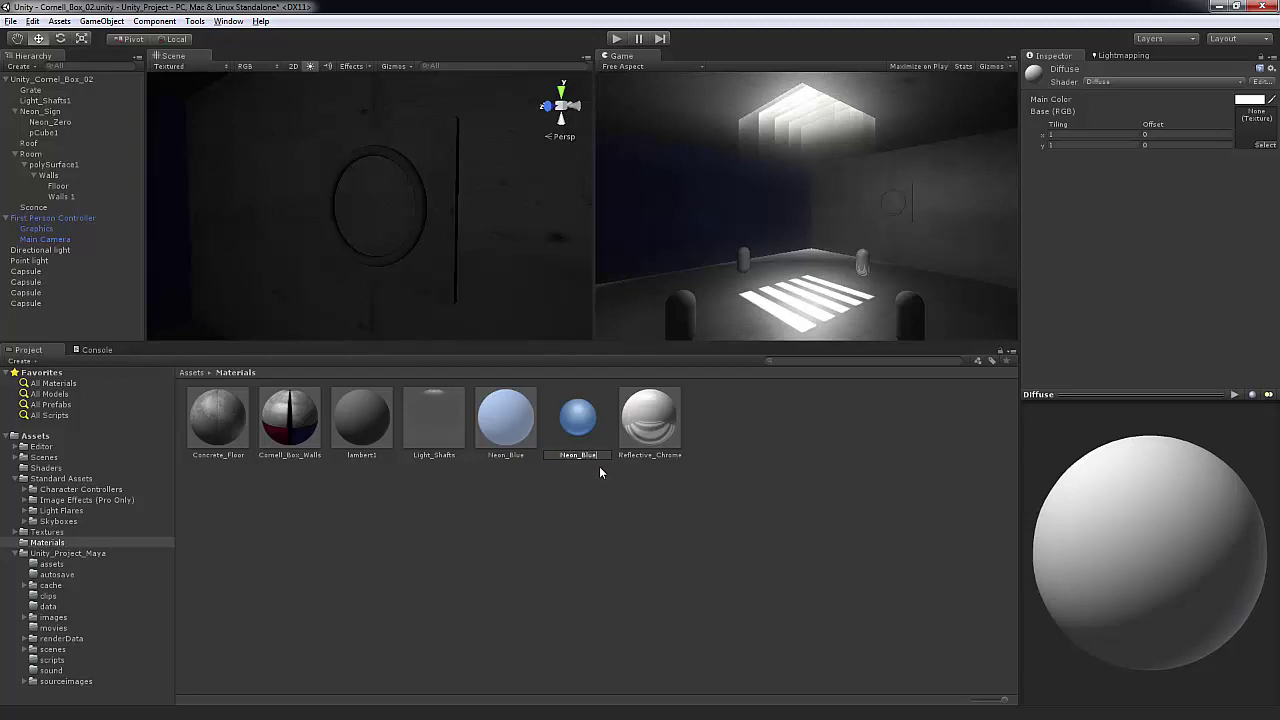
{"action": "type", "text": "Neon_Blue2"}
{"action": "key", "text": "Return"}
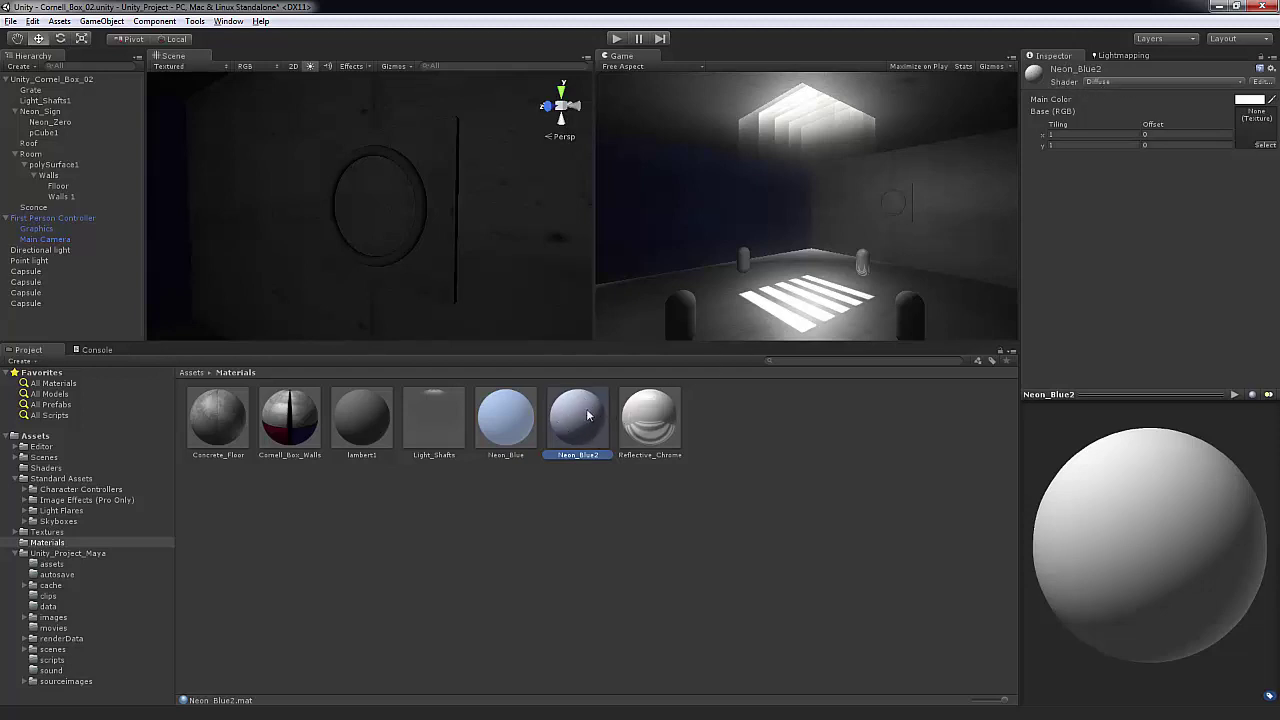
Step: Set Neon_Blue2's shader to Self-Illumin/Diffuse and apply the material to the neon ring on the wall
{"action": "left_click", "coordinate": [1104, 83]}
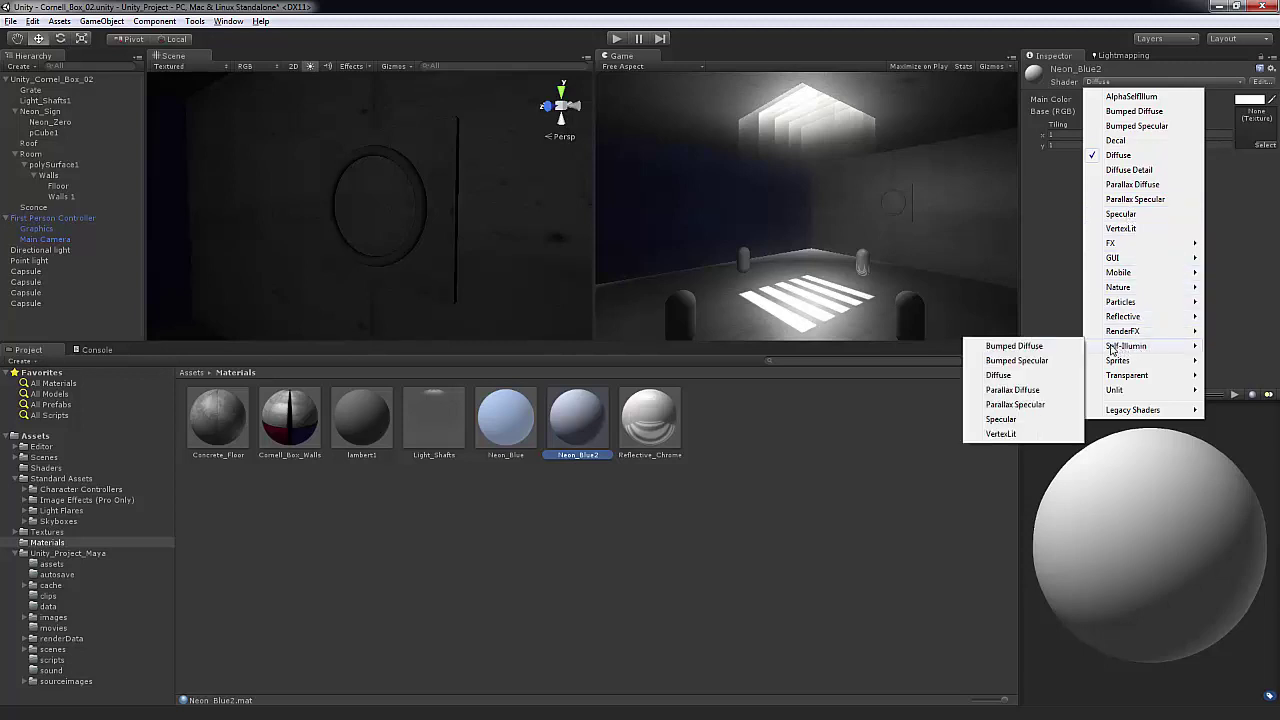
{"action": "left_click", "coordinate": [997, 376]}
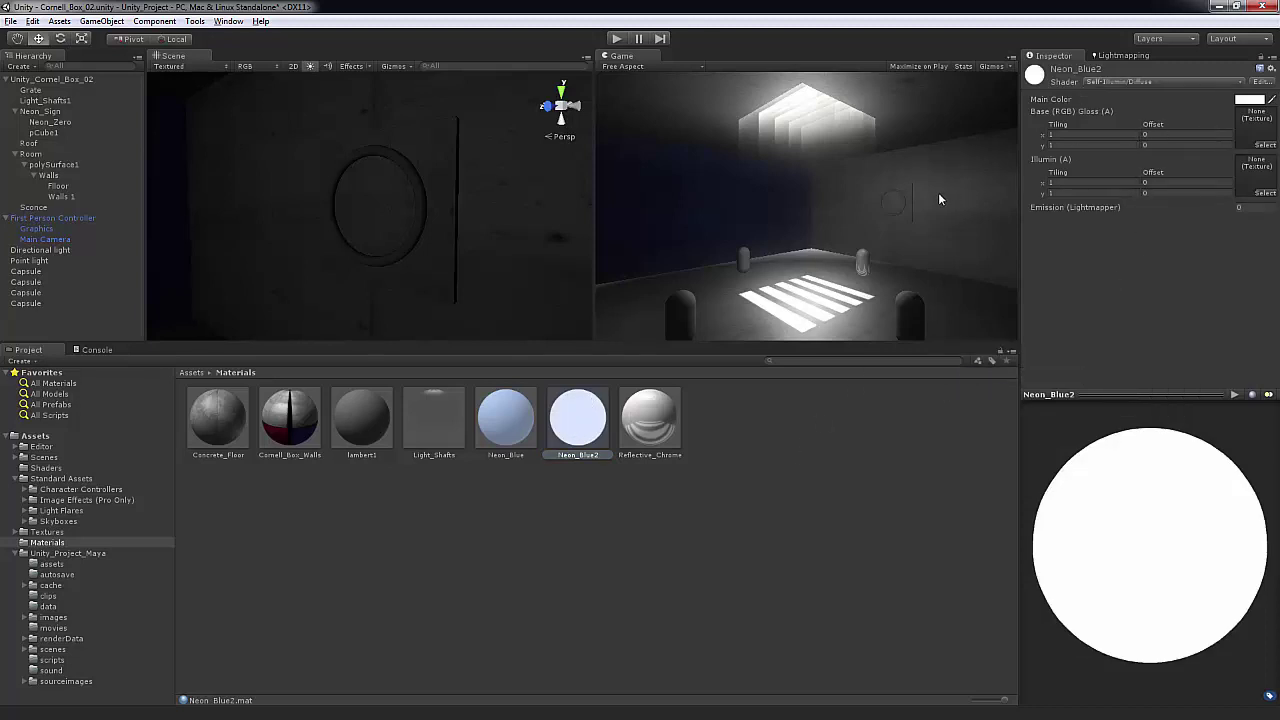
{"action": "left_click_drag", "start_coordinate": [600, 416], "coordinate": [422, 201]}
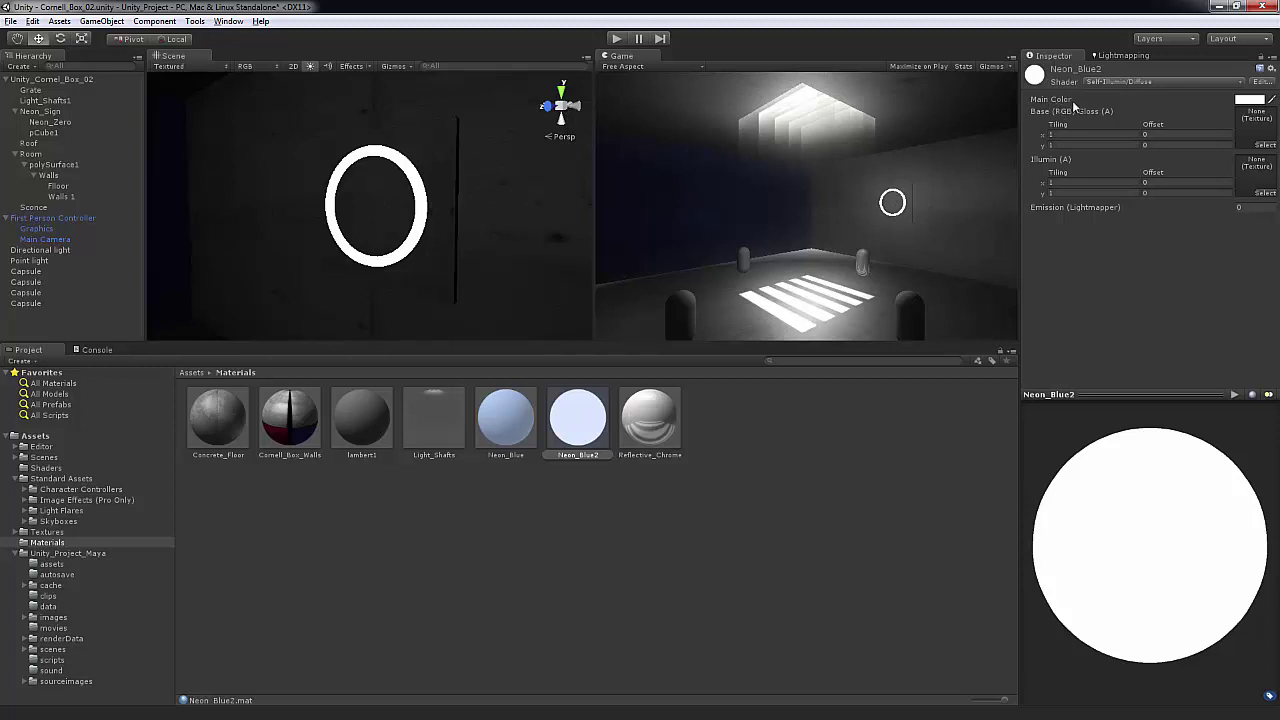
Step: Set Neon_Blue2's Main Color to a light blue with hue 227, saturation 84 and value 255
{"action": "left_click", "coordinate": [1247, 100]}
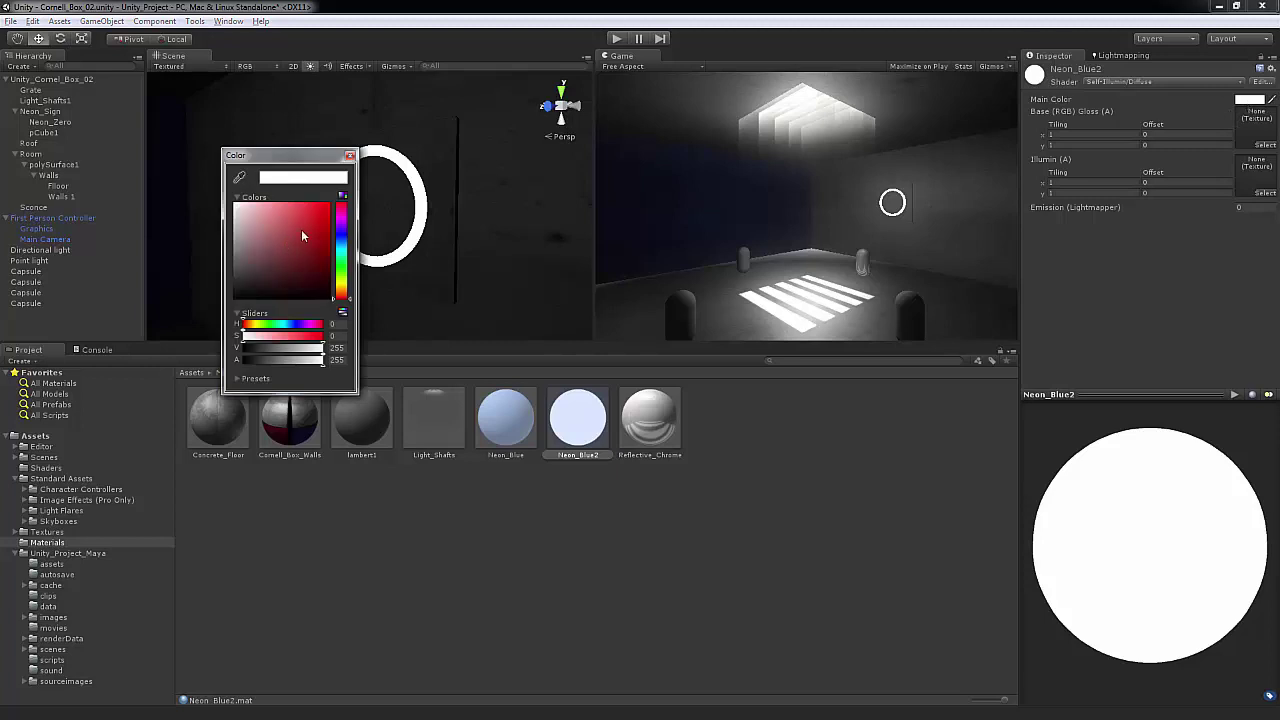
{"action": "mouse_move", "coordinate": [342, 248]}
{"action": "left_mouse_down"}
{"action": "mouse_move", "coordinate": [302, 207]}
{"action": "mouse_move", "coordinate": [267, 209]}
{"action": "left_mouse_up"}
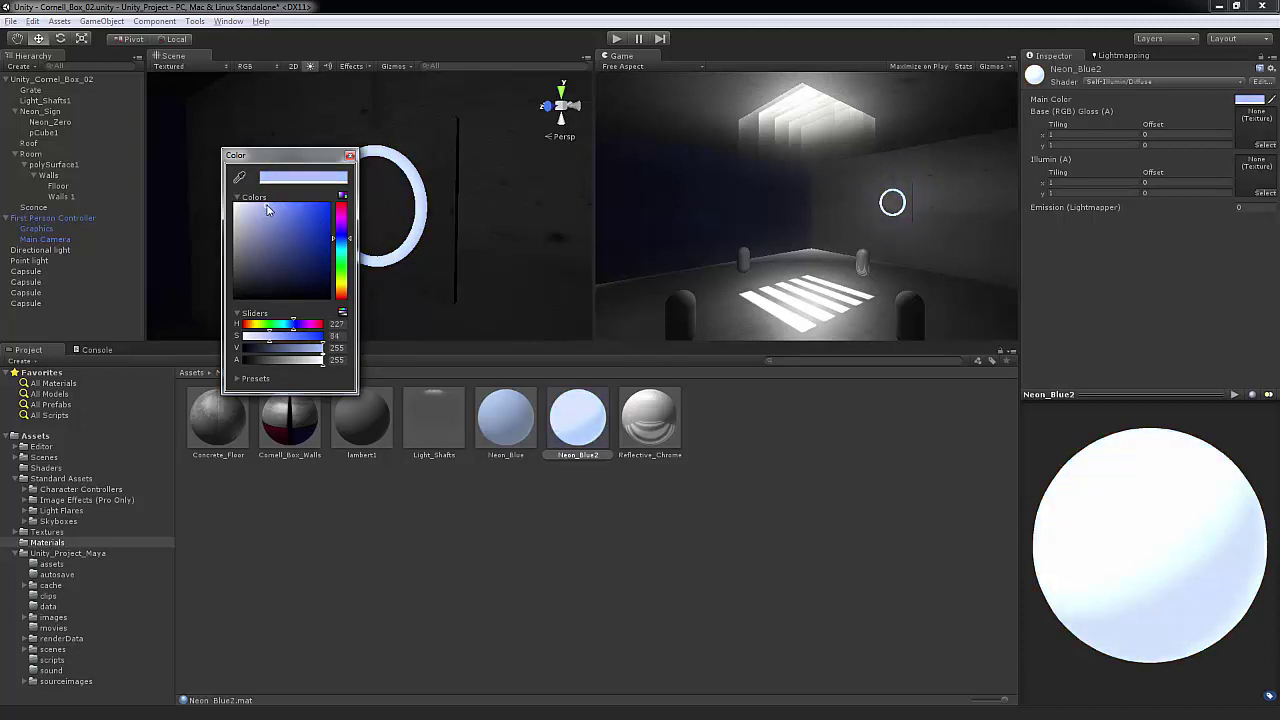
{"action": "left_click", "coordinate": [349, 156]}
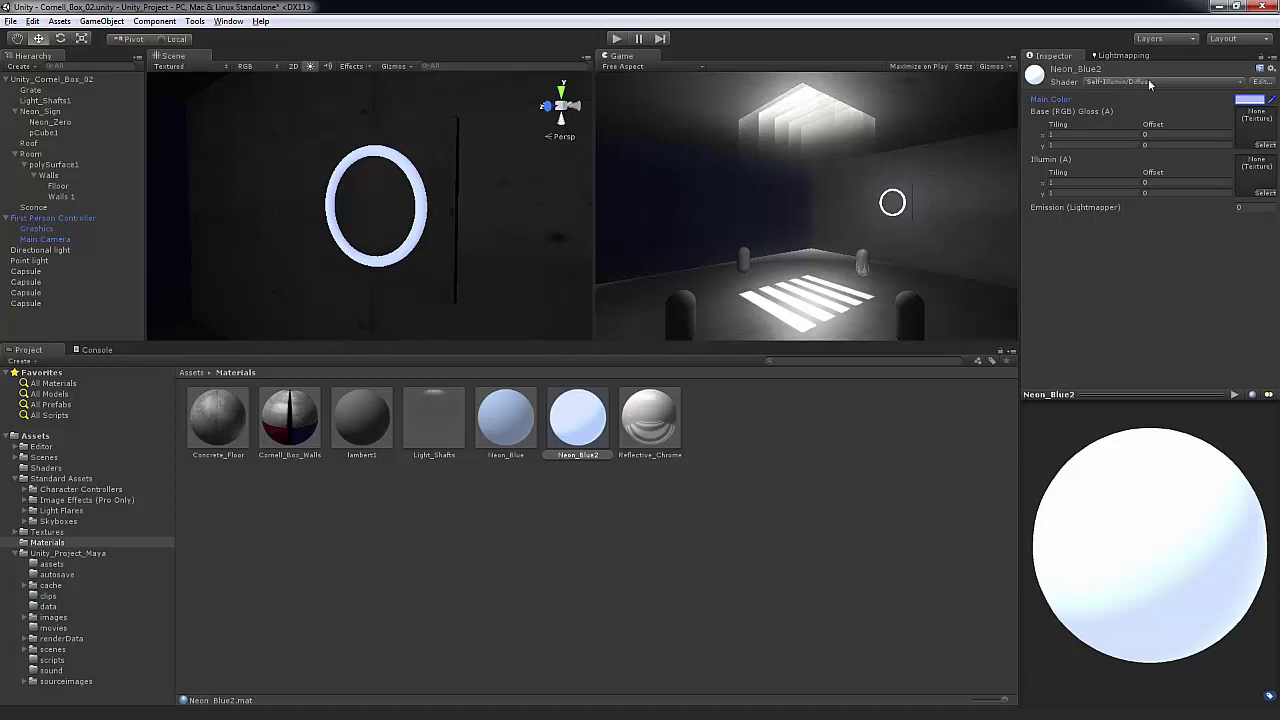
Step: Play the scene and walk up to the neon ring to examine its glow from several angles, and stop playback
{"action": "left_click", "coordinate": [615, 39]}
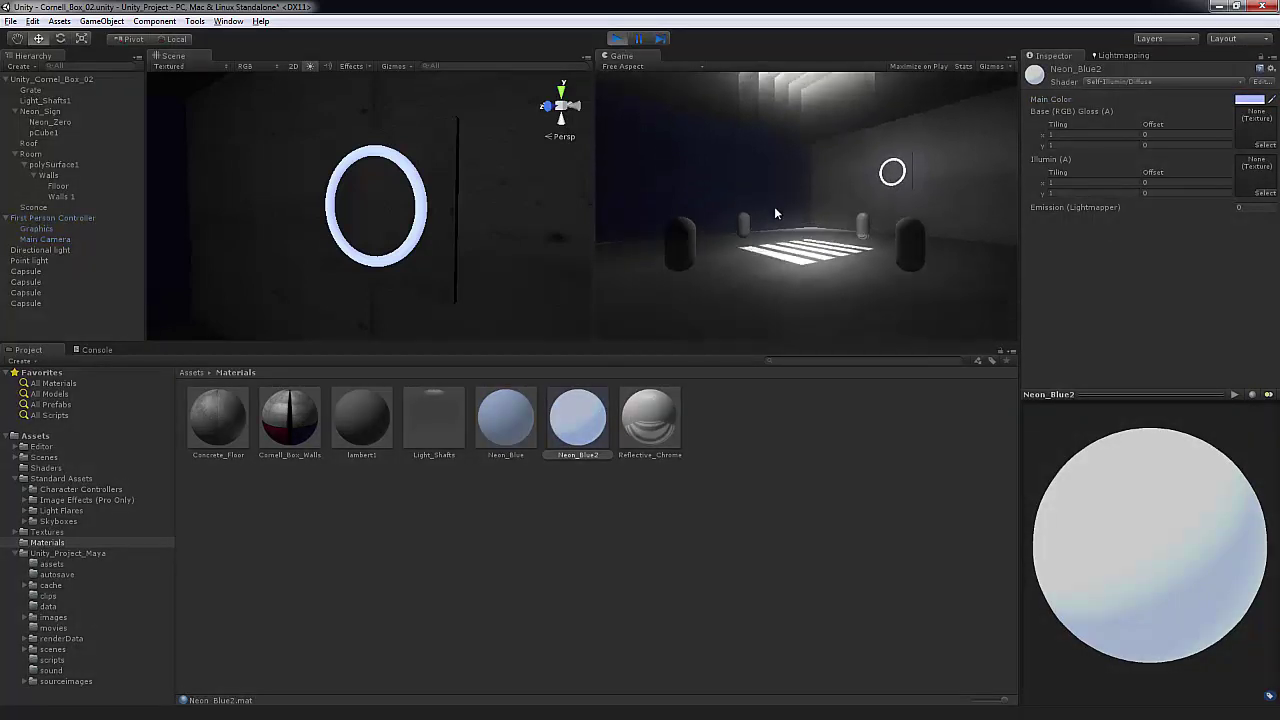
{"action": "key", "text": "w"}
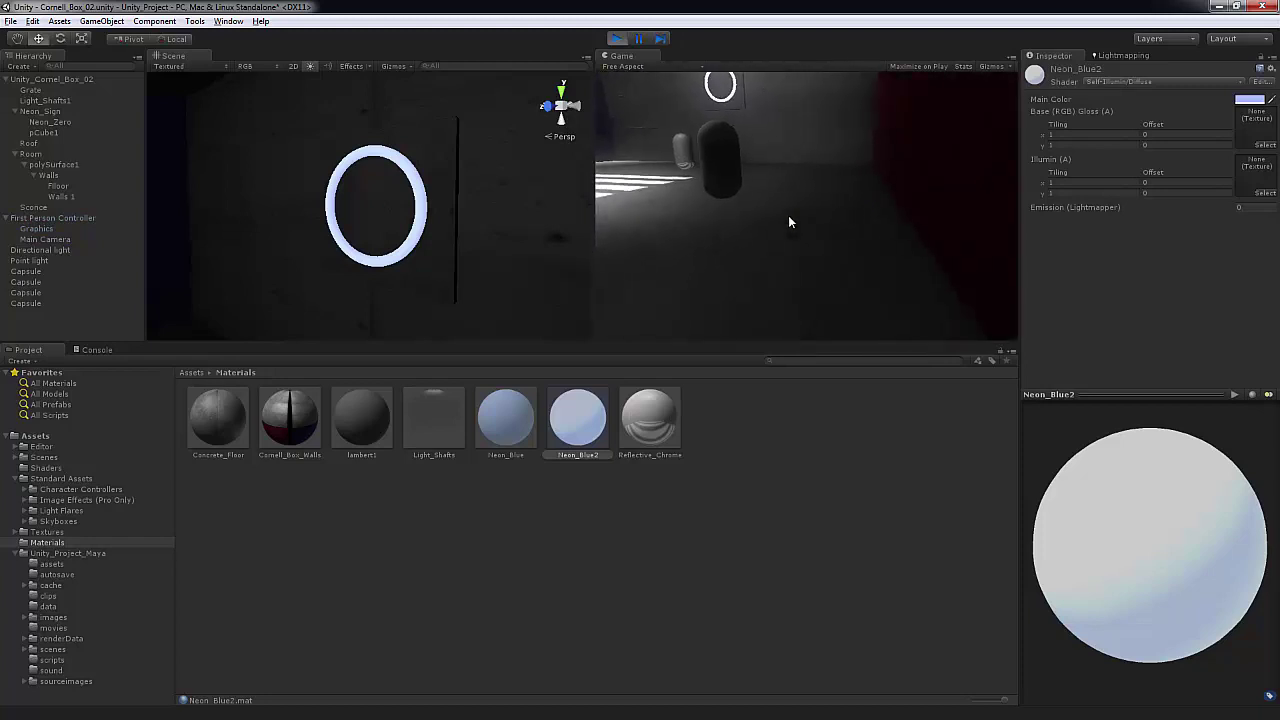
{"action": "key", "text": "w"}
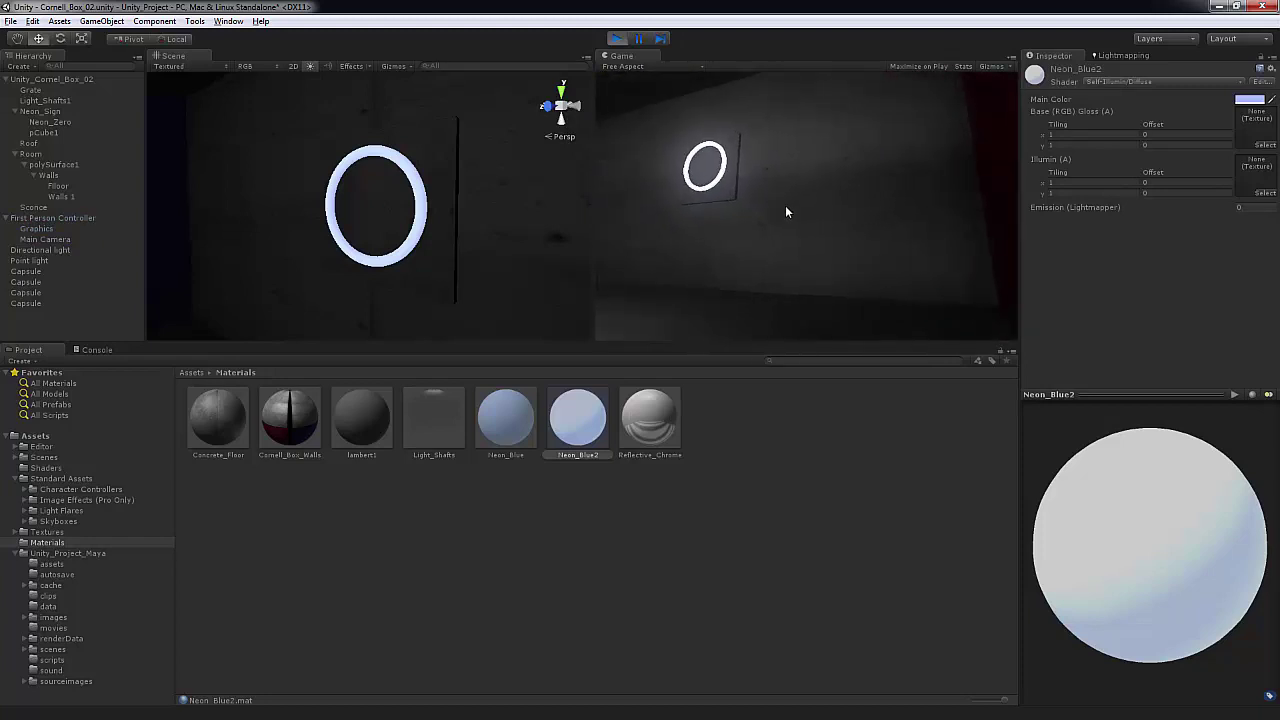
{"action": "key", "text": "w"}
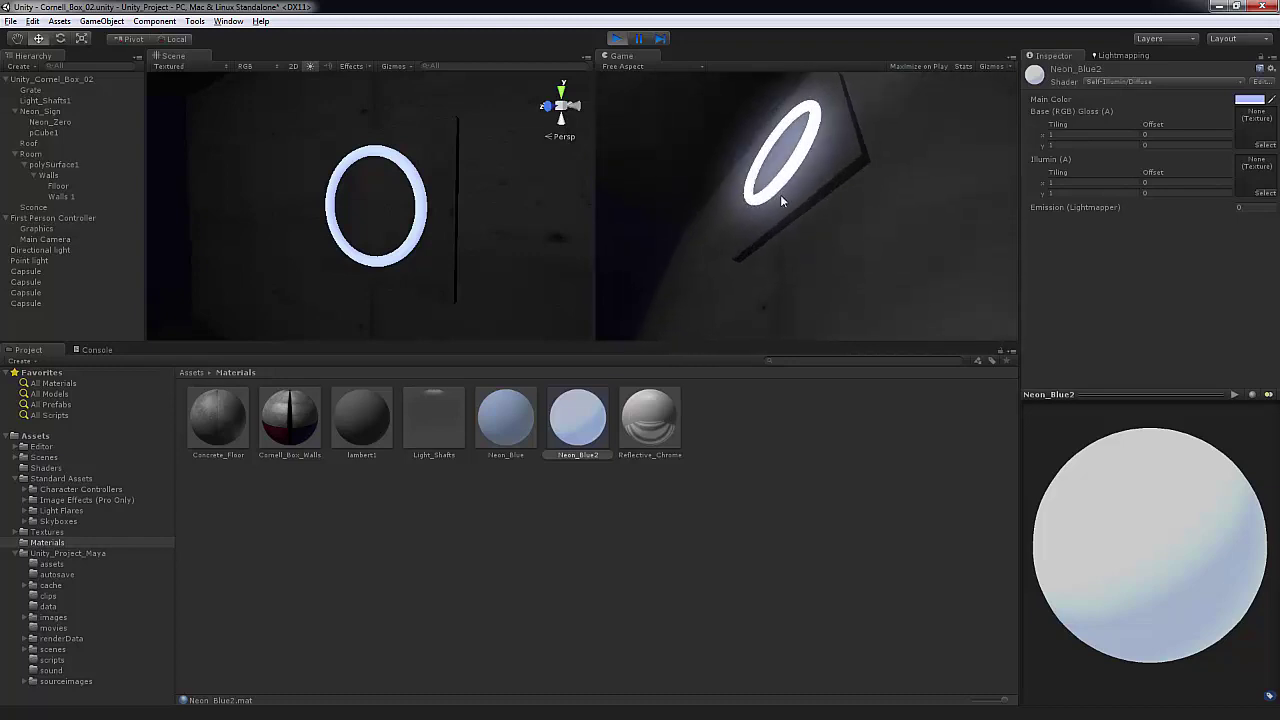
{"action": "key", "text": "w"}
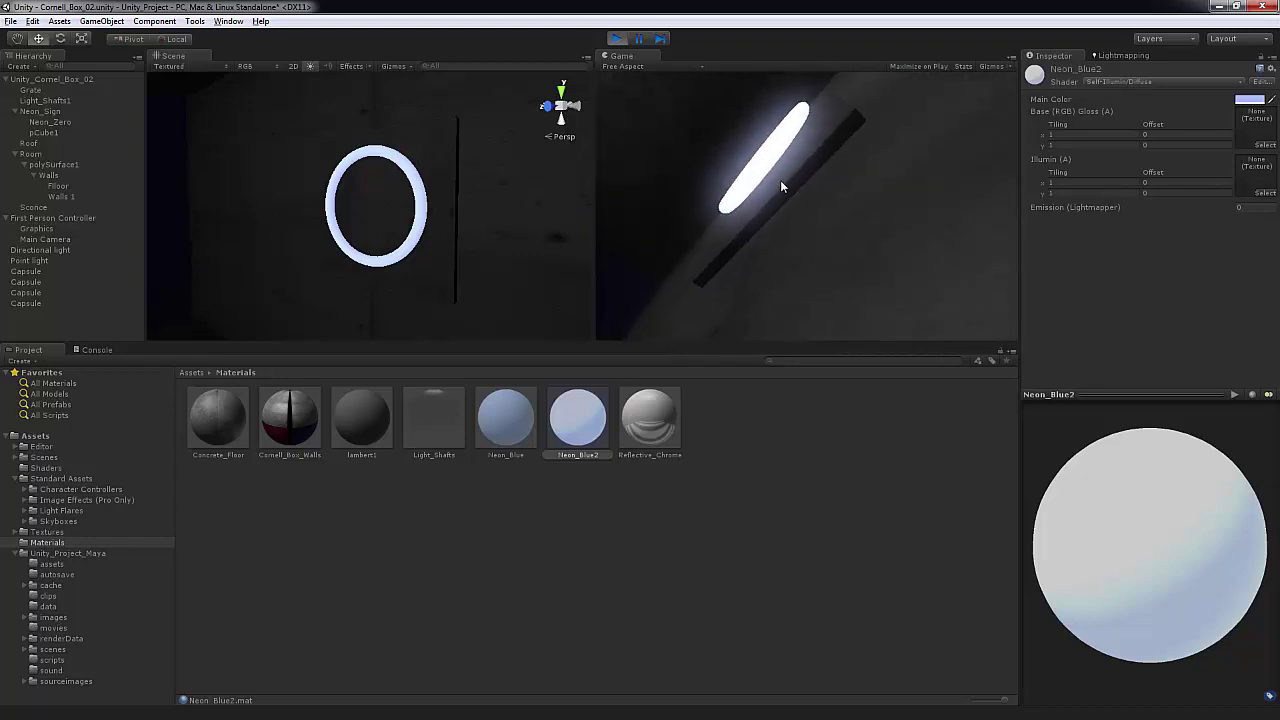
{"action": "key", "text": "w"}
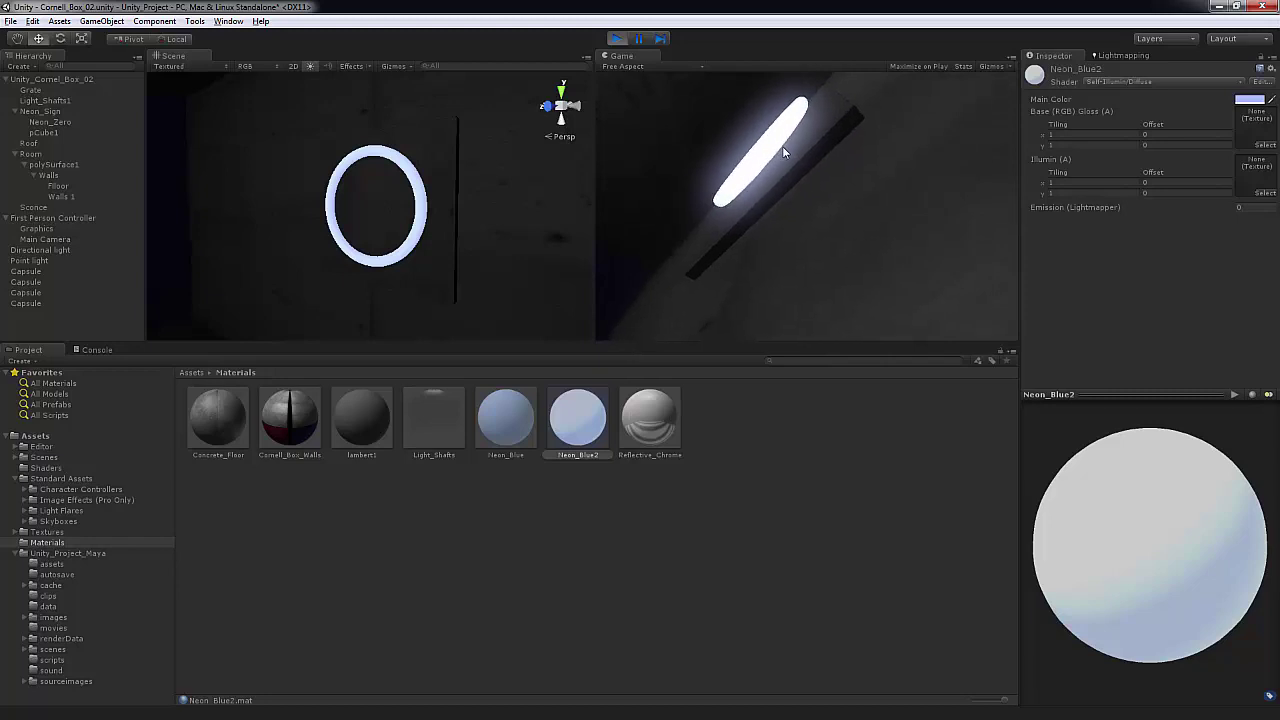
{"action": "left_click", "coordinate": [620, 40]}
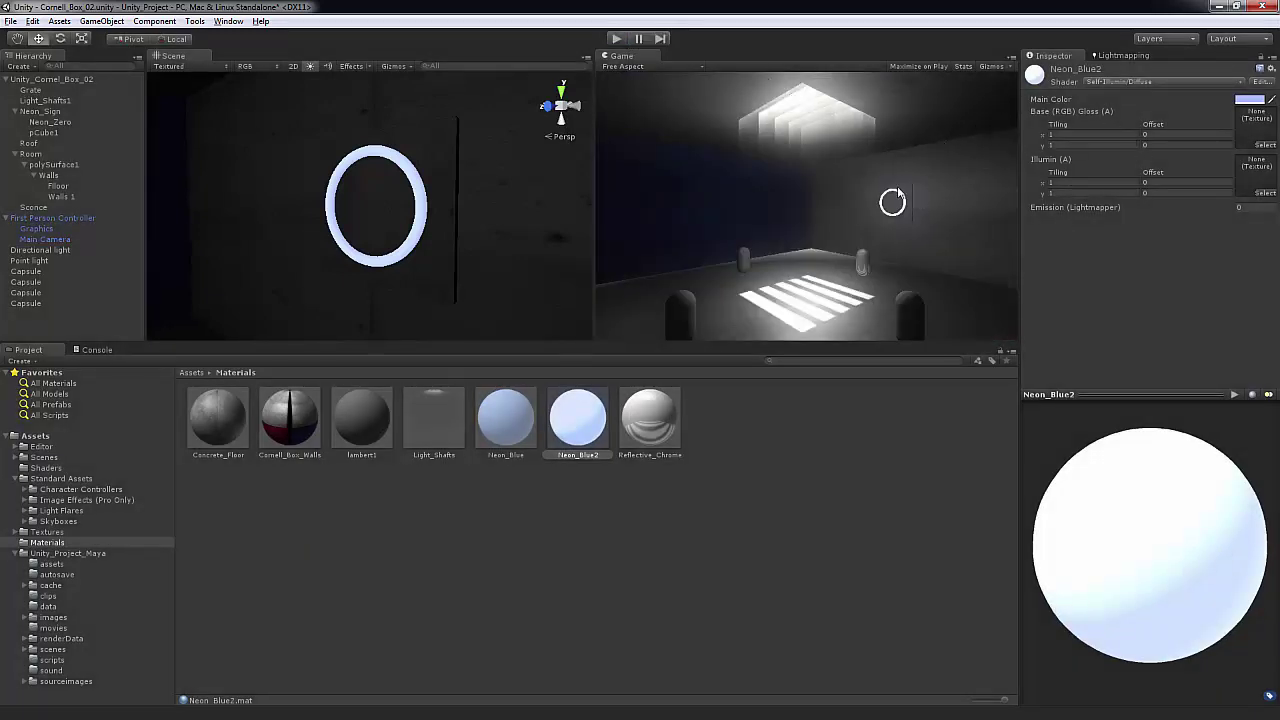
Step: Lighten Neon_Blue2's Main Color by reducing its saturation to 51, keeping hue 227 and value 255
{"action": "left_click", "coordinate": [1250, 99]}
{"action": "left_click", "coordinate": [259, 208]}
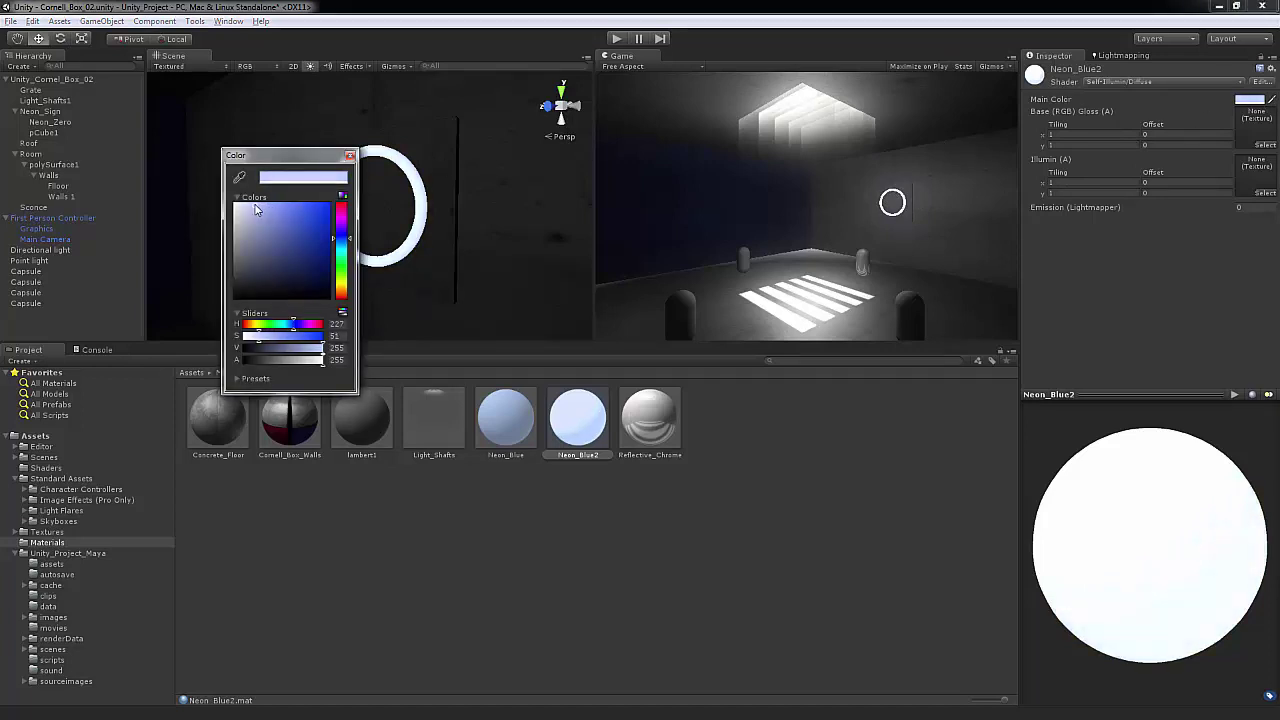
{"action": "left_click", "coordinate": [349, 155]}
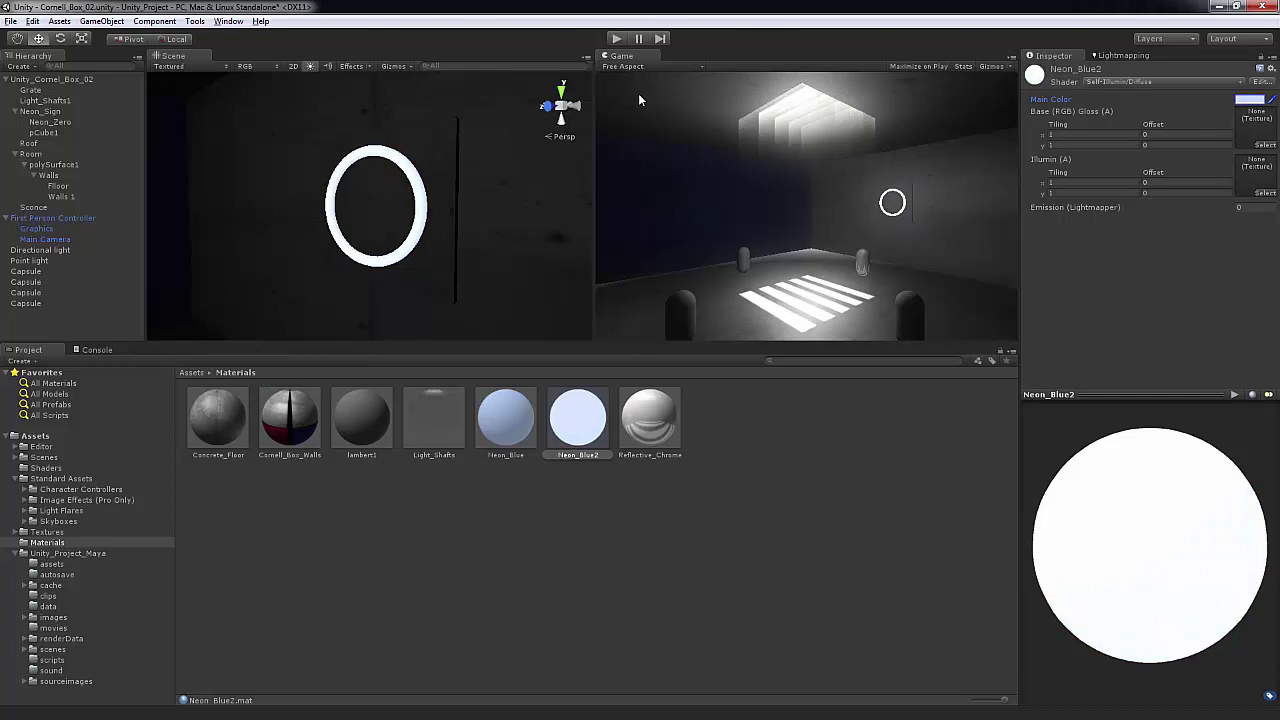
Step: Play the scene, walk up to the neon ring to check its lightened color and glow, and stop playback
{"action": "left_click", "coordinate": [617, 39]}
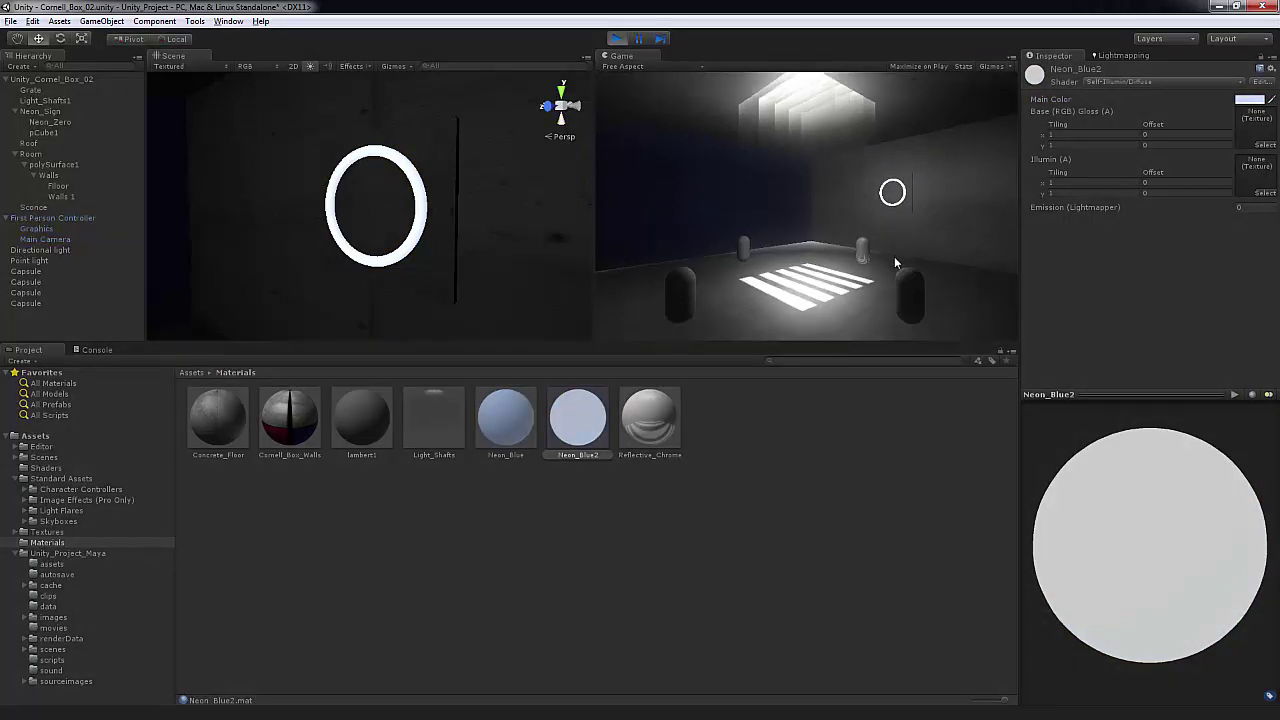
{"action": "key", "text": "w"}
{"action": "key", "text": "w"}
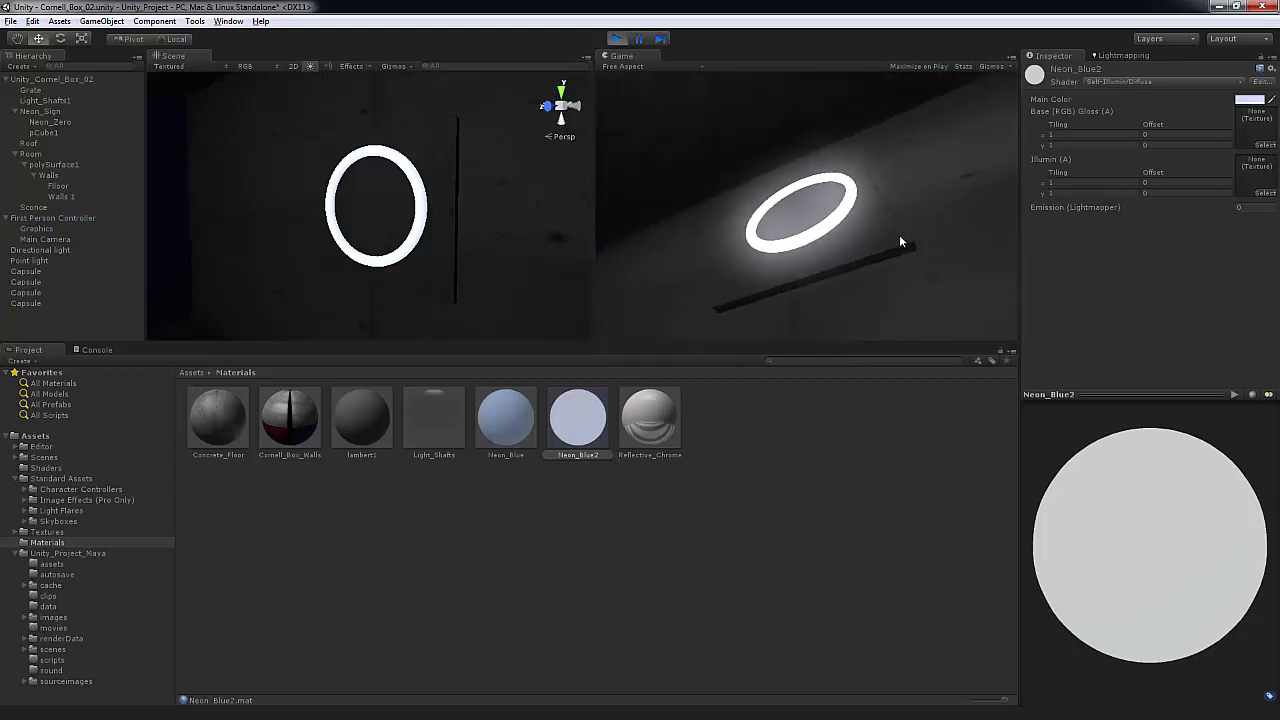
{"action": "left_click", "coordinate": [617, 38]}
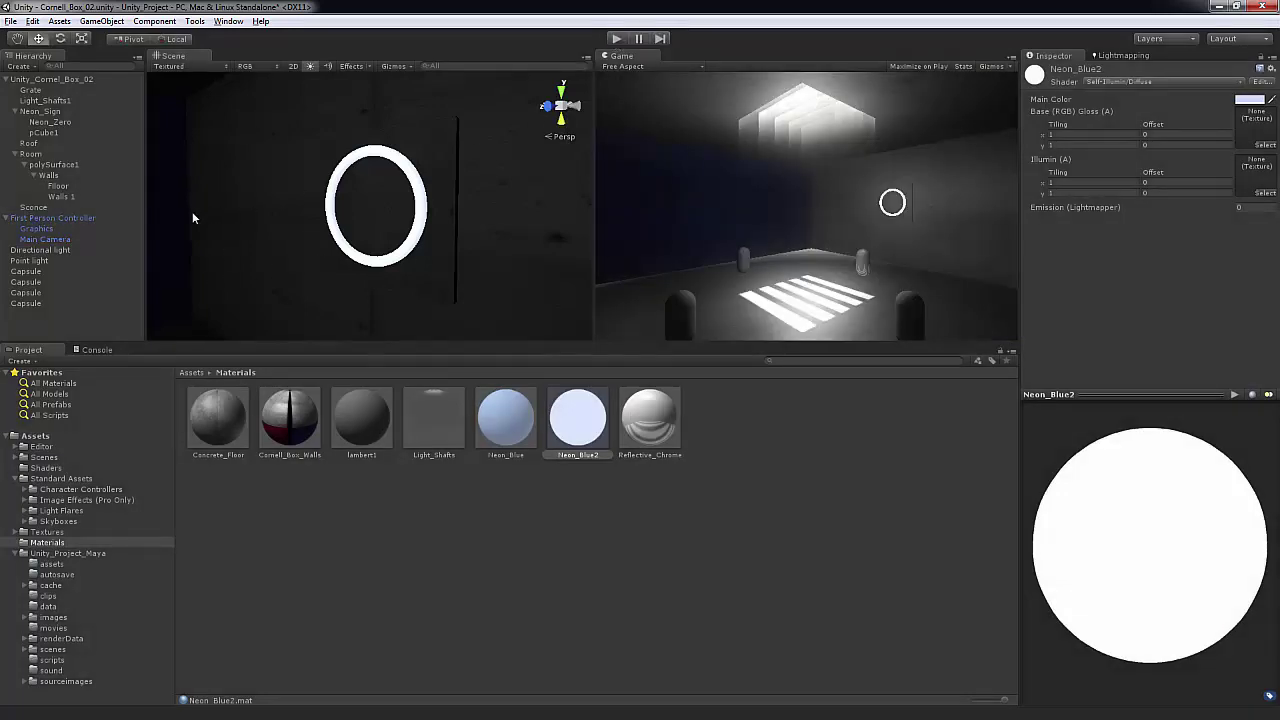
Step: Set the Main Camera's Glow Intensity to 1 in its Glow Effect script
{"action": "left_click", "coordinate": [44, 239]}
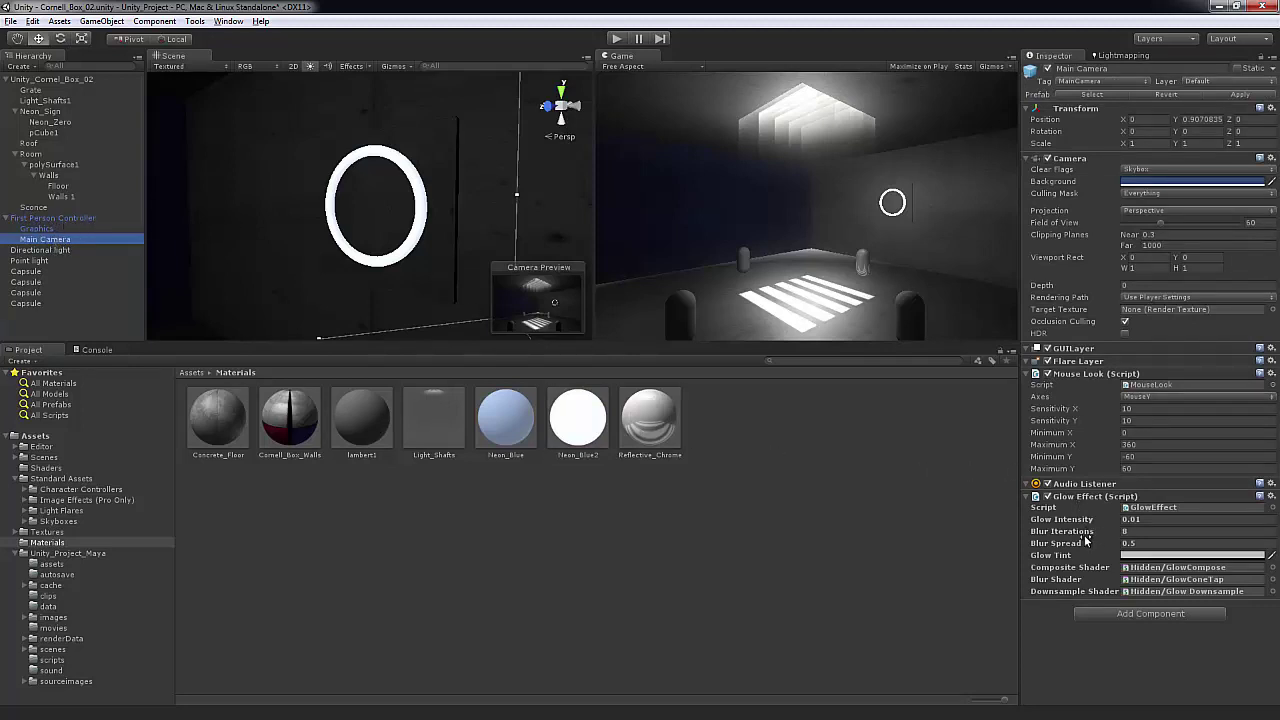
{"action": "left_click_drag", "start_coordinate": [1077, 524], "coordinate": [1105, 522]}
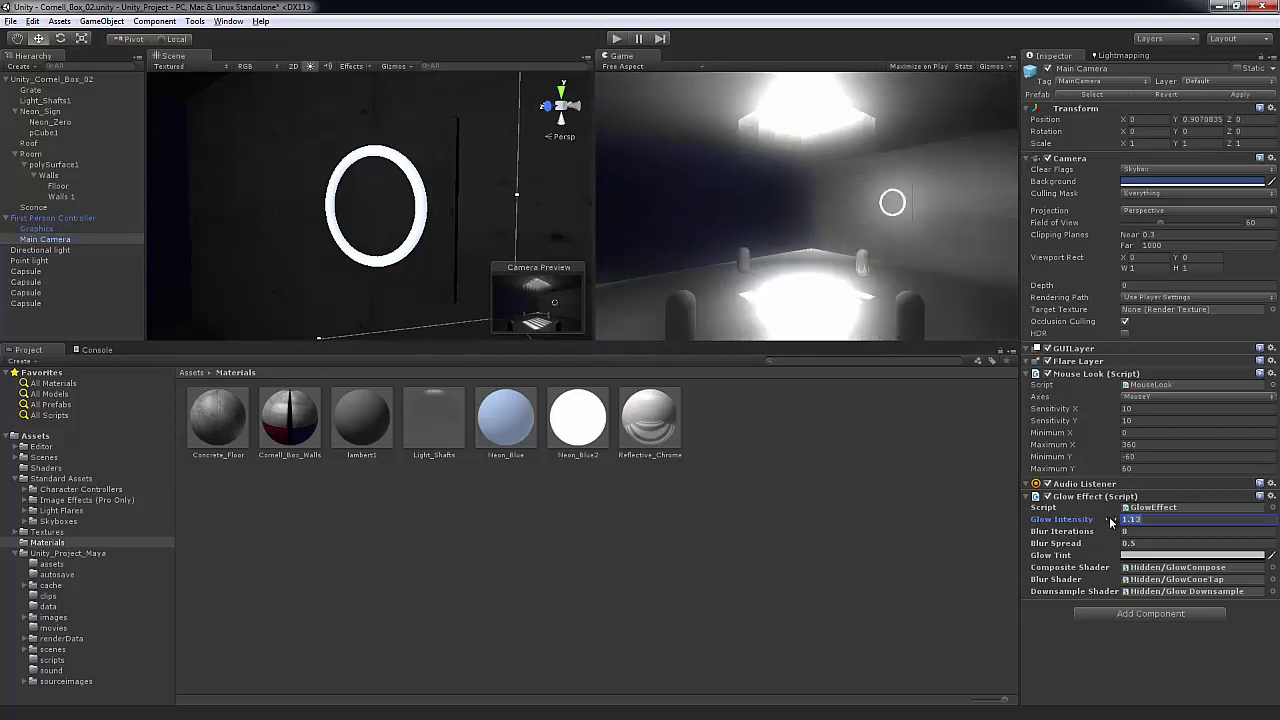
{"action": "type", "text": "1"}
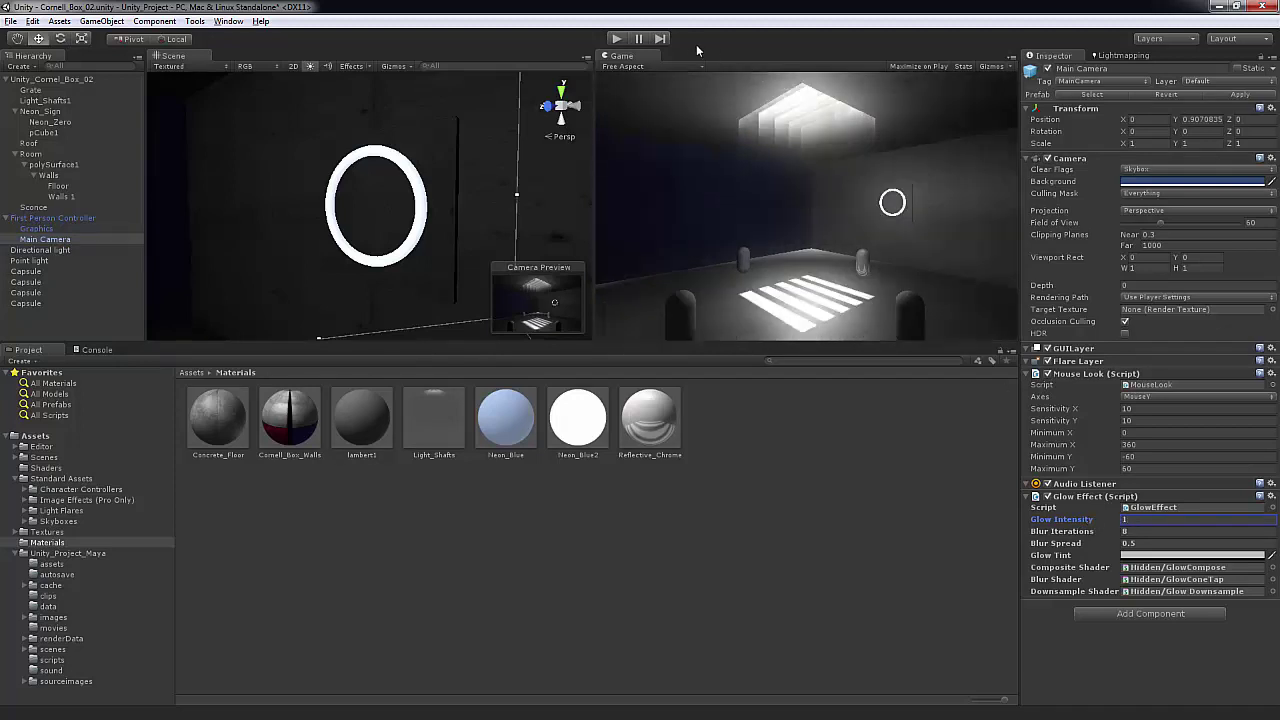
Step: Play the scene and walk around the room to examine the glow on the neon ring, floor light and capsules, and stop playback
{"action": "left_click", "coordinate": [616, 38]}
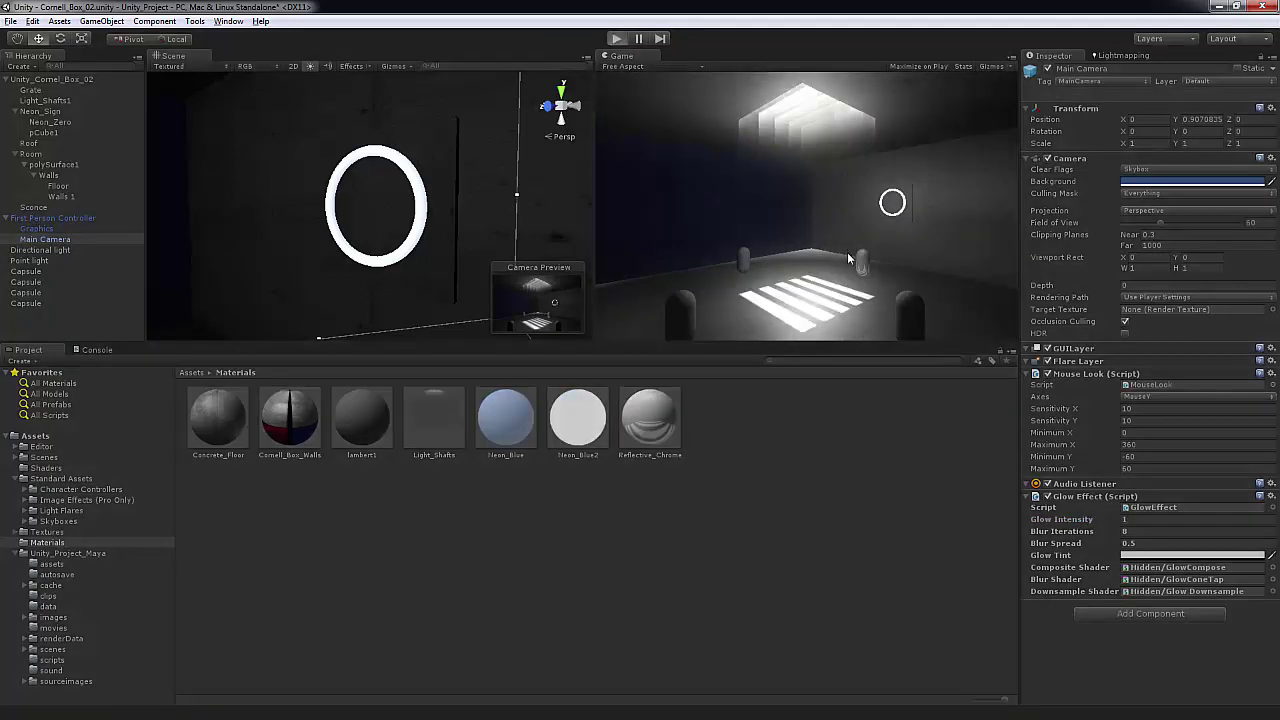
{"action": "key", "text": "w"}
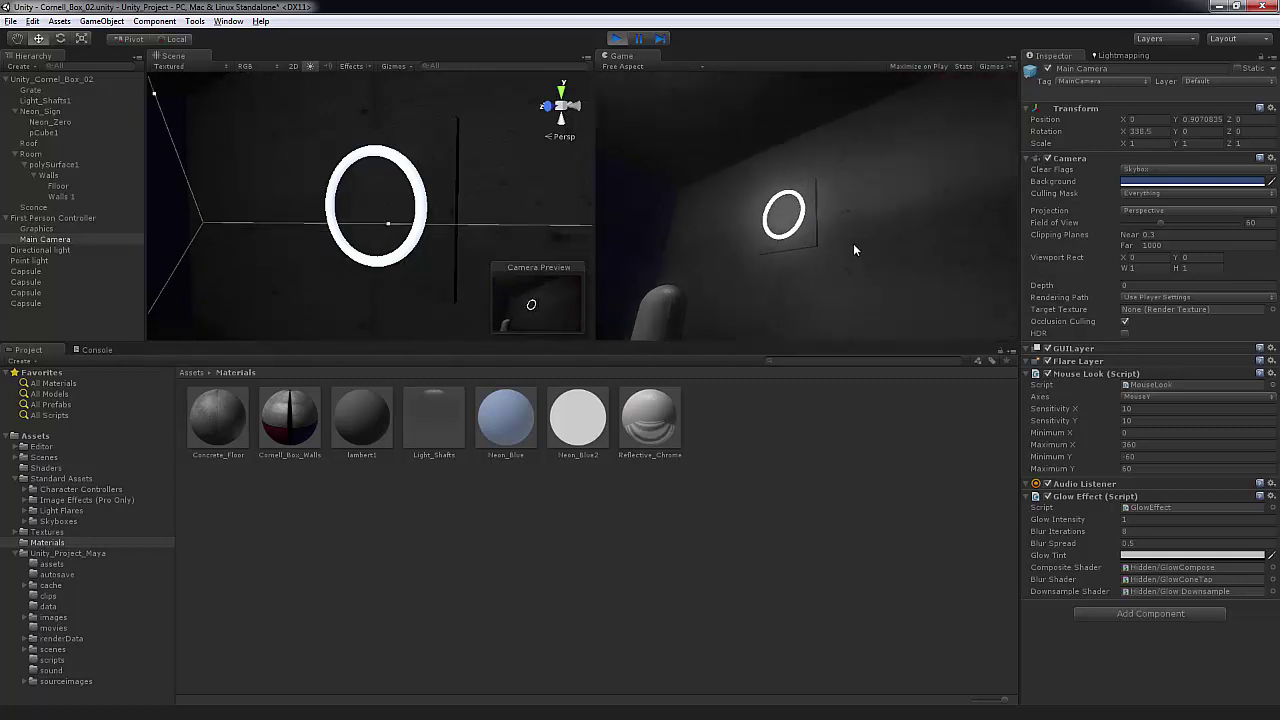
{"action": "key", "text": "w"}
{"action": "key", "text": "w"}
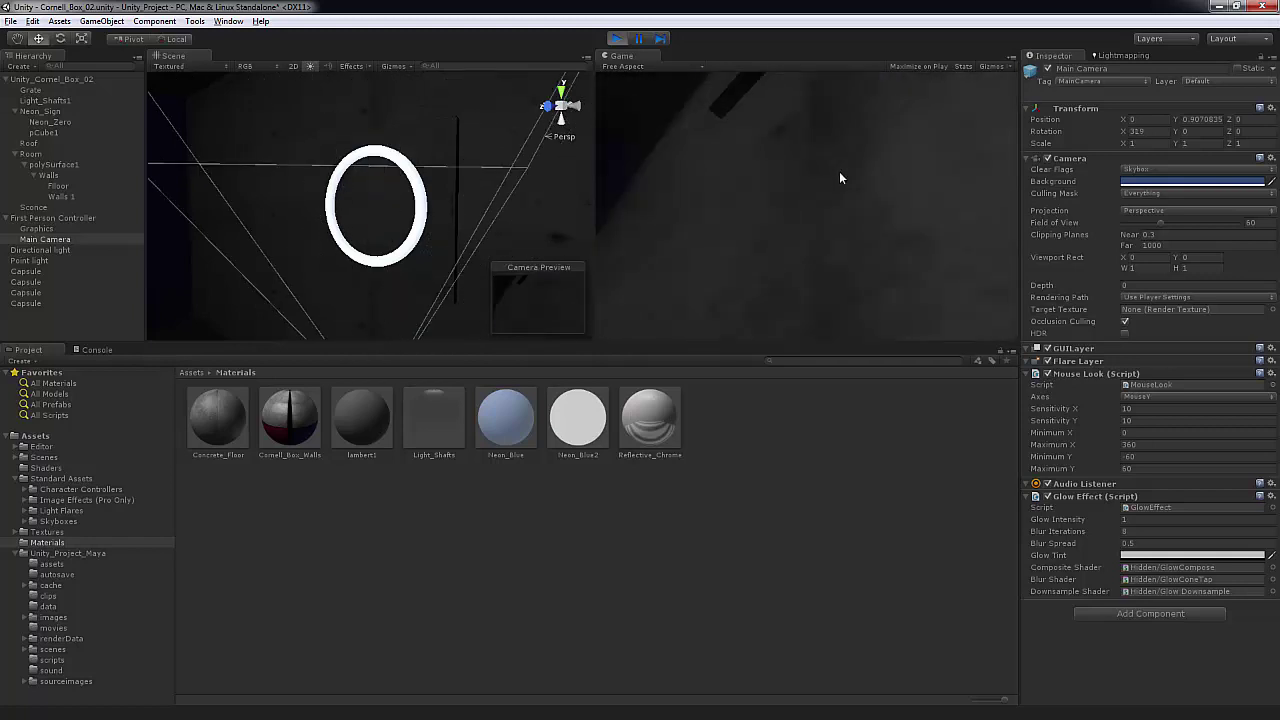
{"action": "key", "text": "w"}
{"action": "key", "text": "w"}
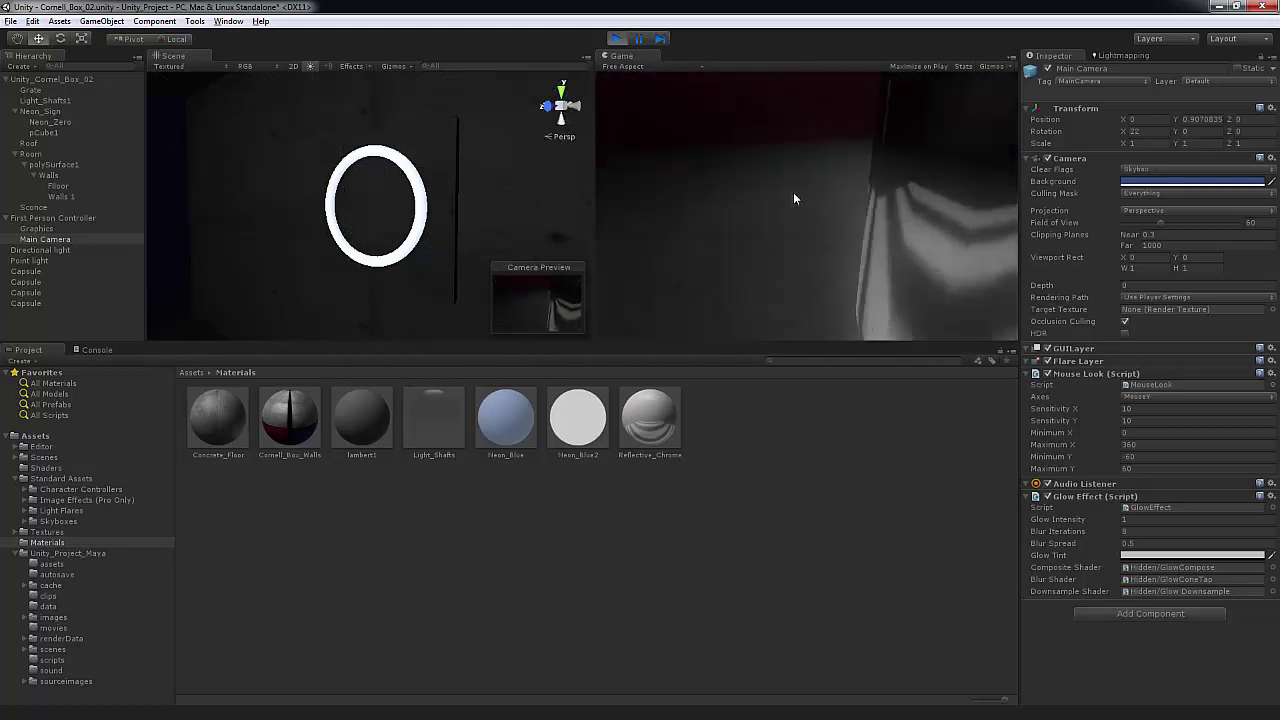
{"action": "key", "text": "w"}
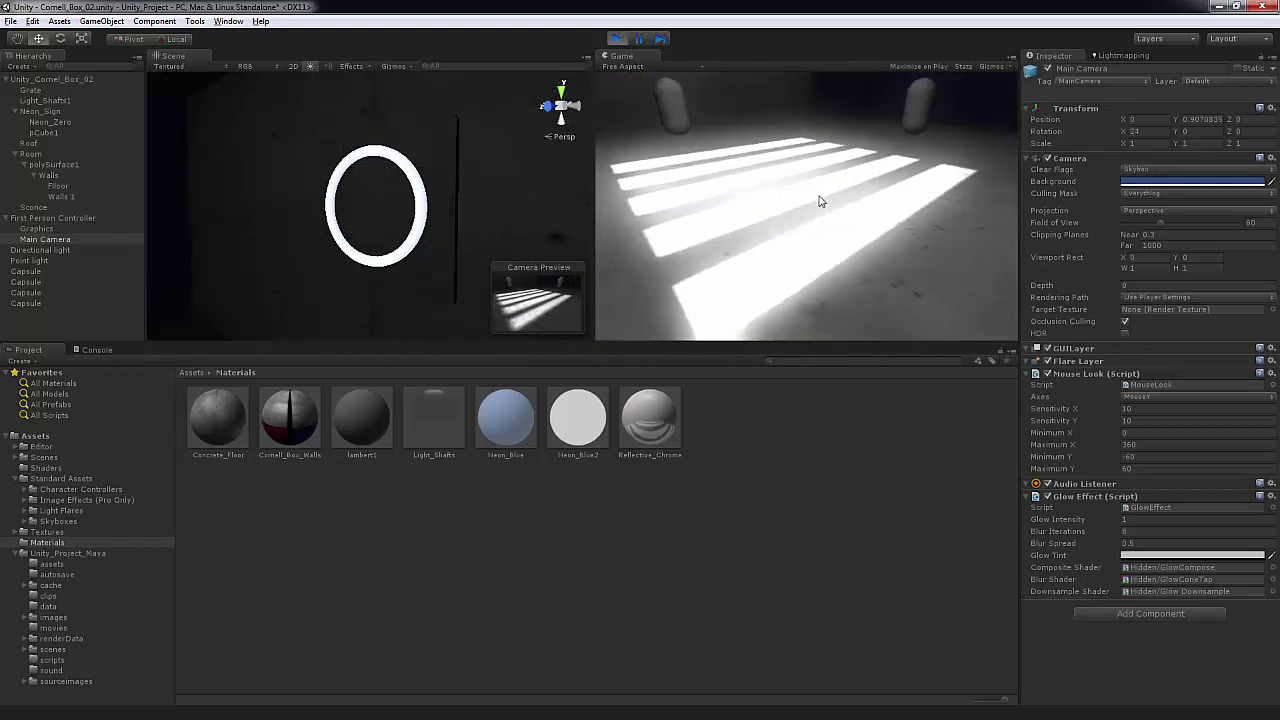
{"action": "key", "text": "w"}
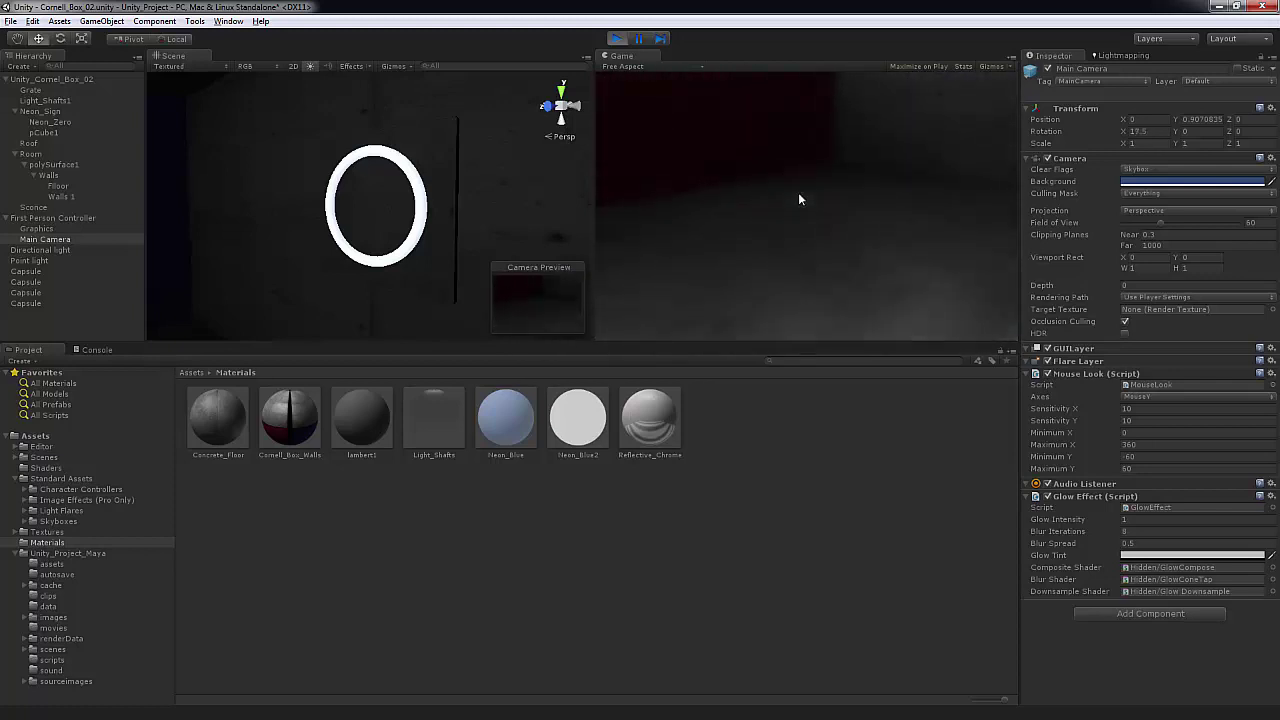
{"action": "key", "text": "w"}
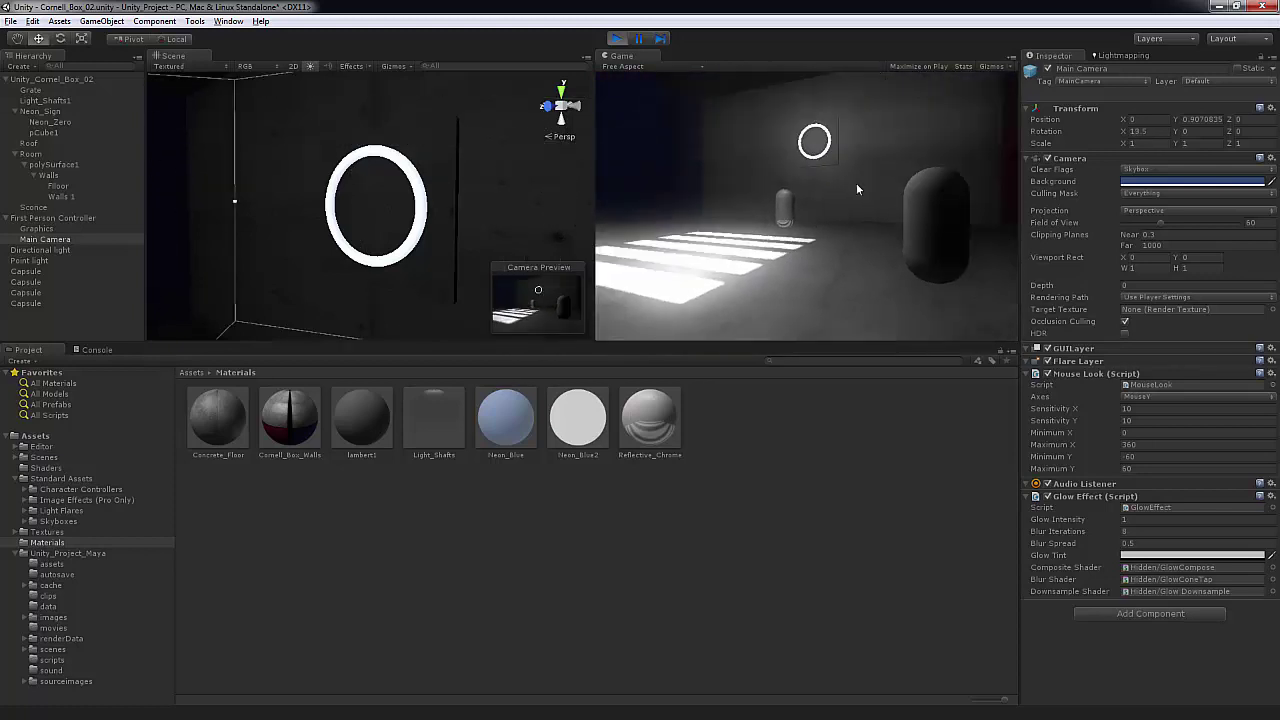
{"action": "key", "text": "w"}
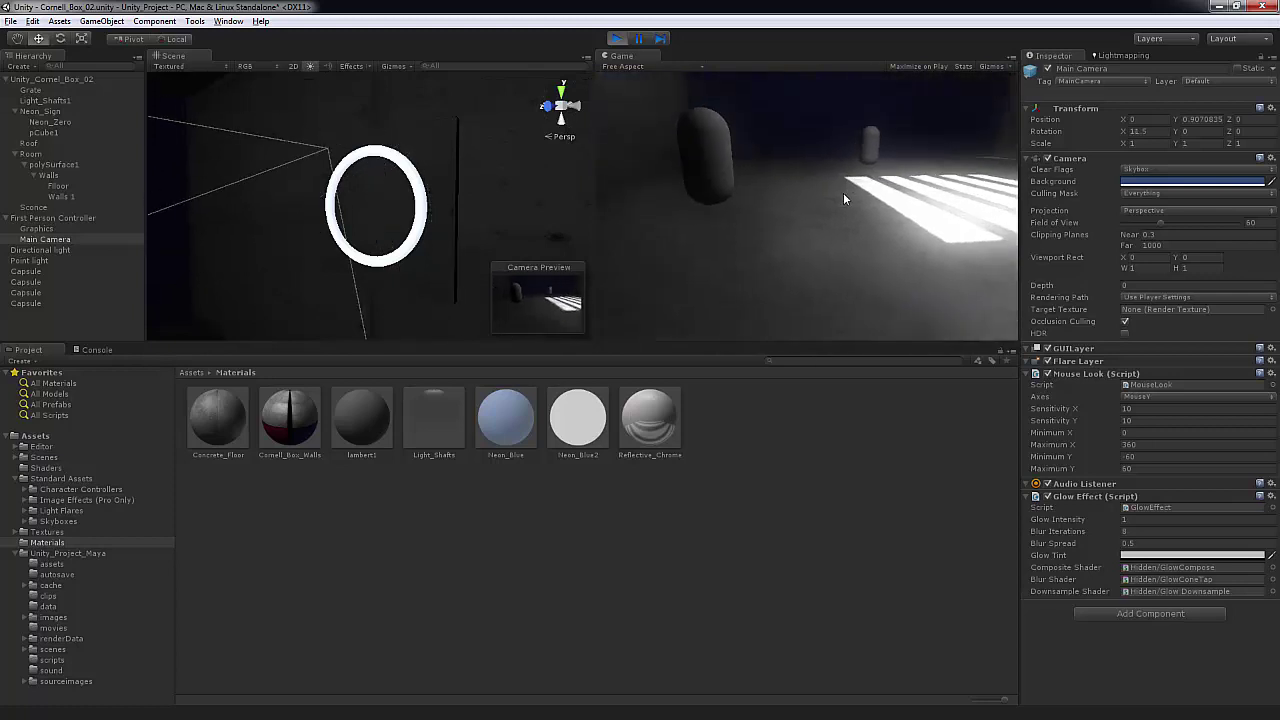
{"action": "key", "text": "s"}
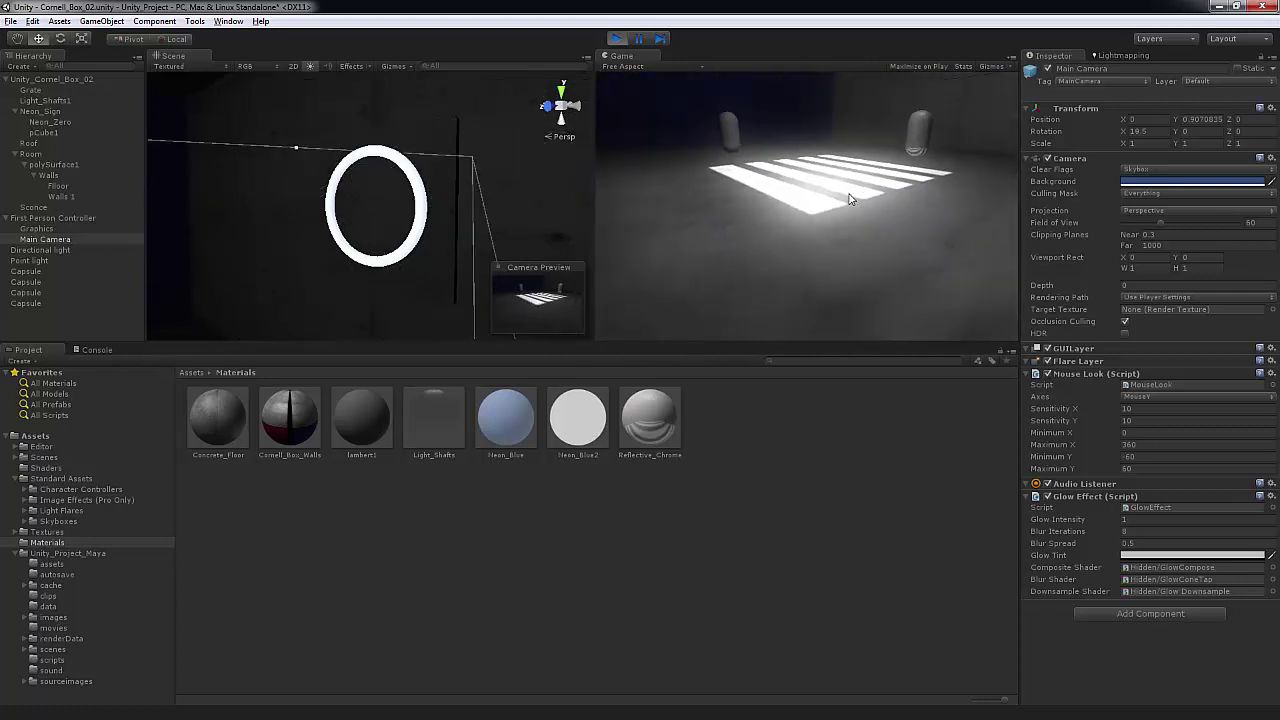
{"action": "key", "text": "a"}
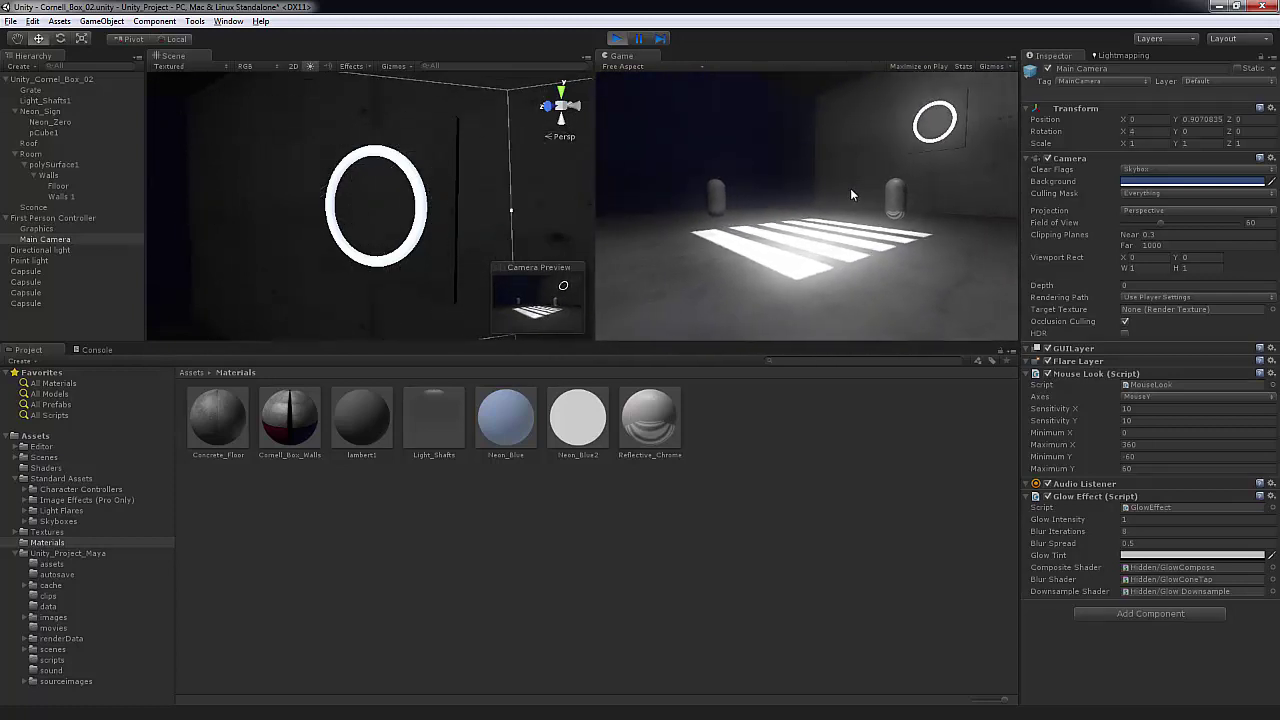
{"action": "key", "text": "d"}
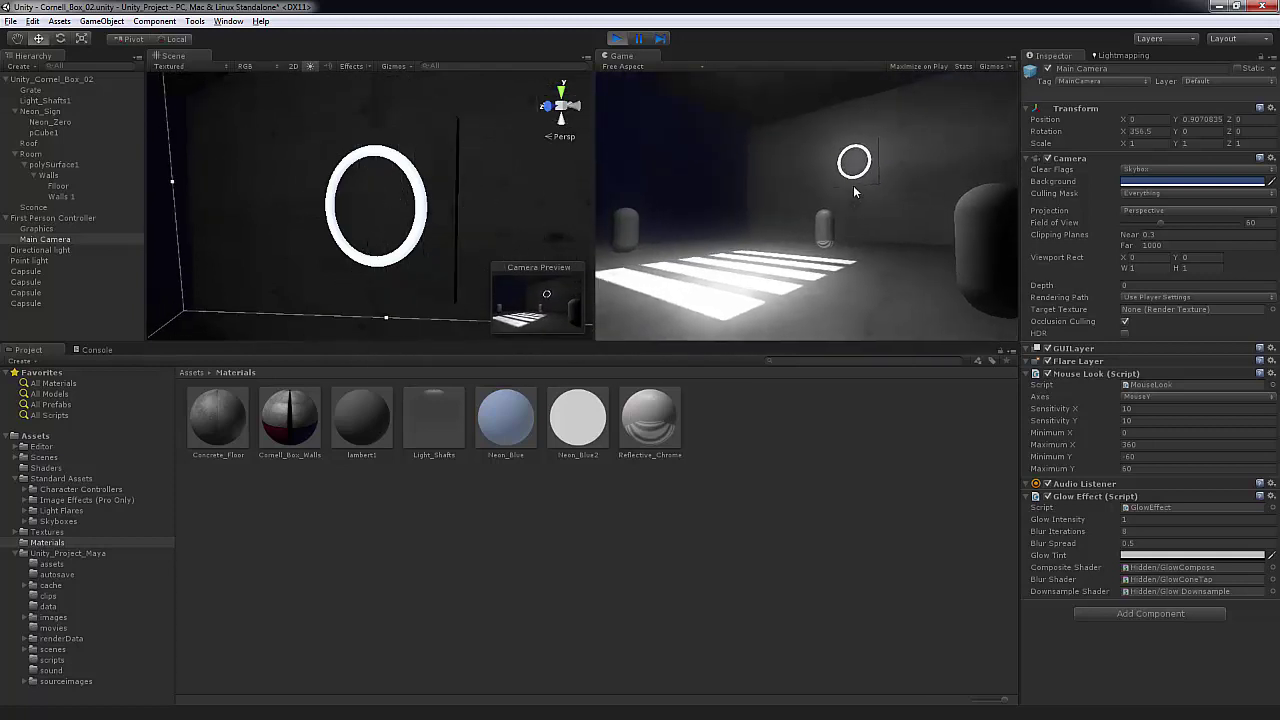
{"action": "mouse_move", "coordinate": [854, 172]}
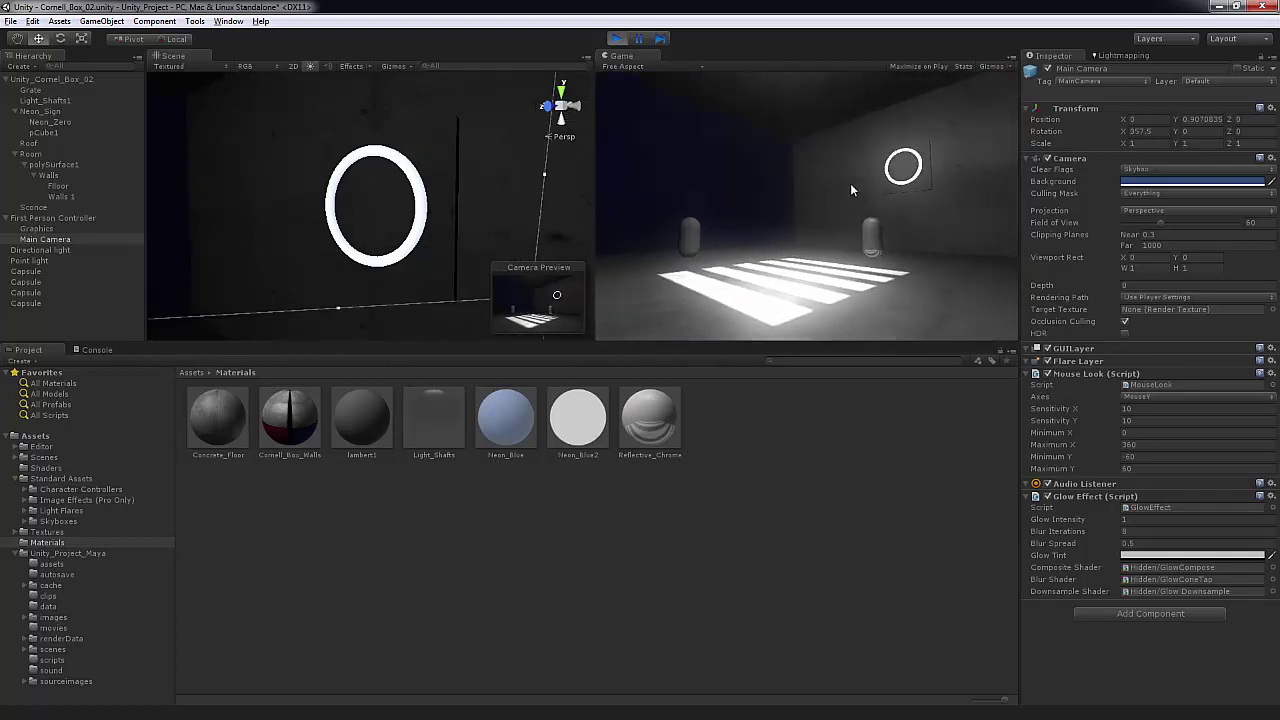
{"action": "key", "text": "w"}
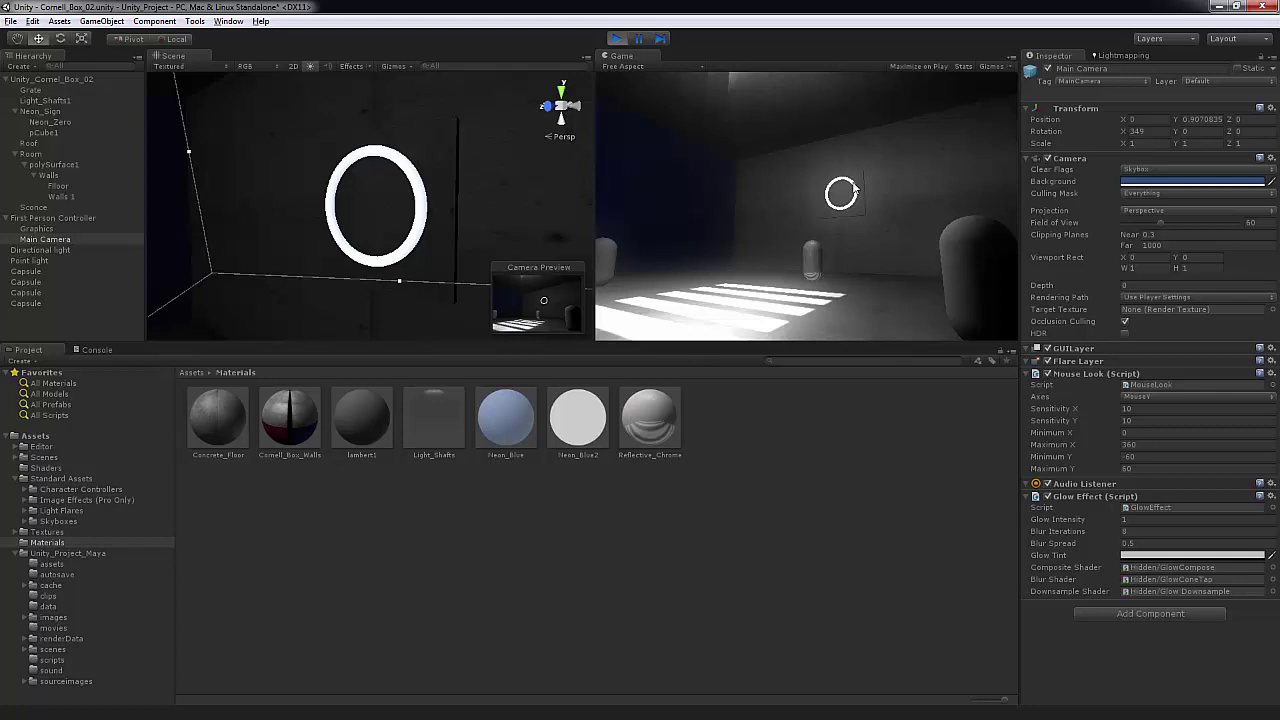
{"action": "left_click", "coordinate": [617, 40]}
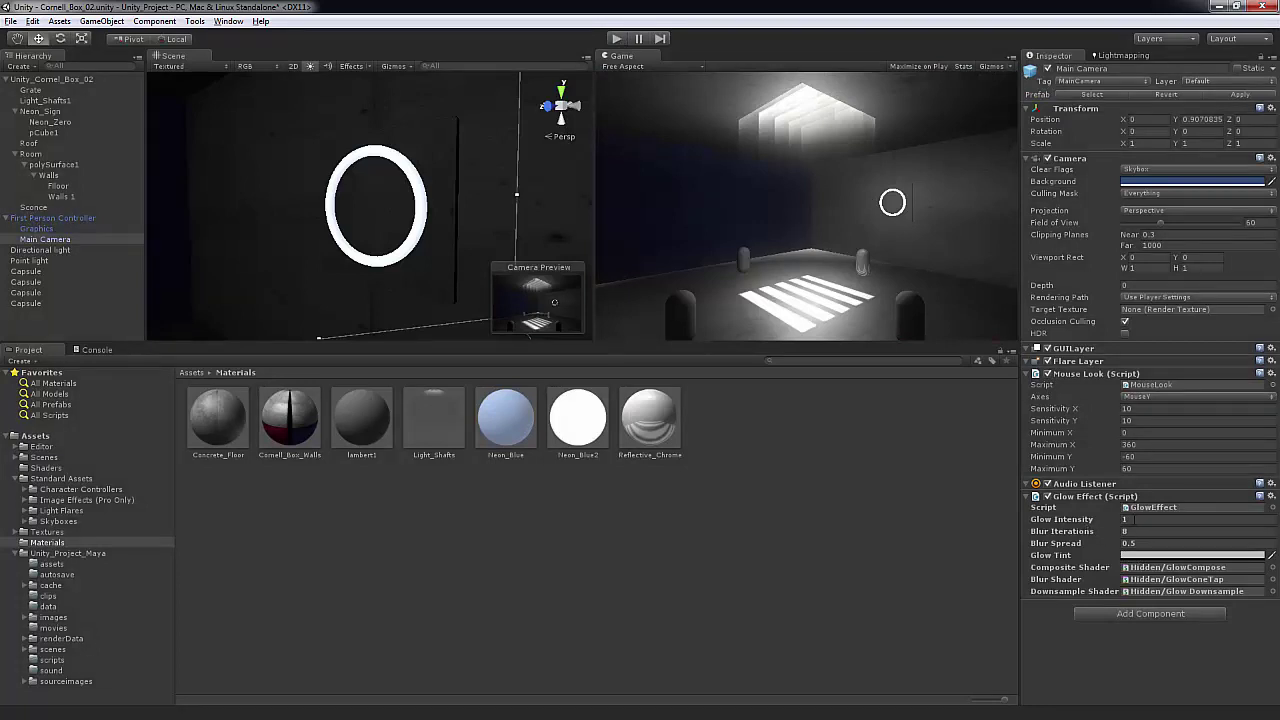
Step: Set the camera's Glow Intensity to 0.5 and Neon_Blue2's Main Color to hue 227, saturation 75 and value 255
{"action": "left_click", "coordinate": [1135, 519]}
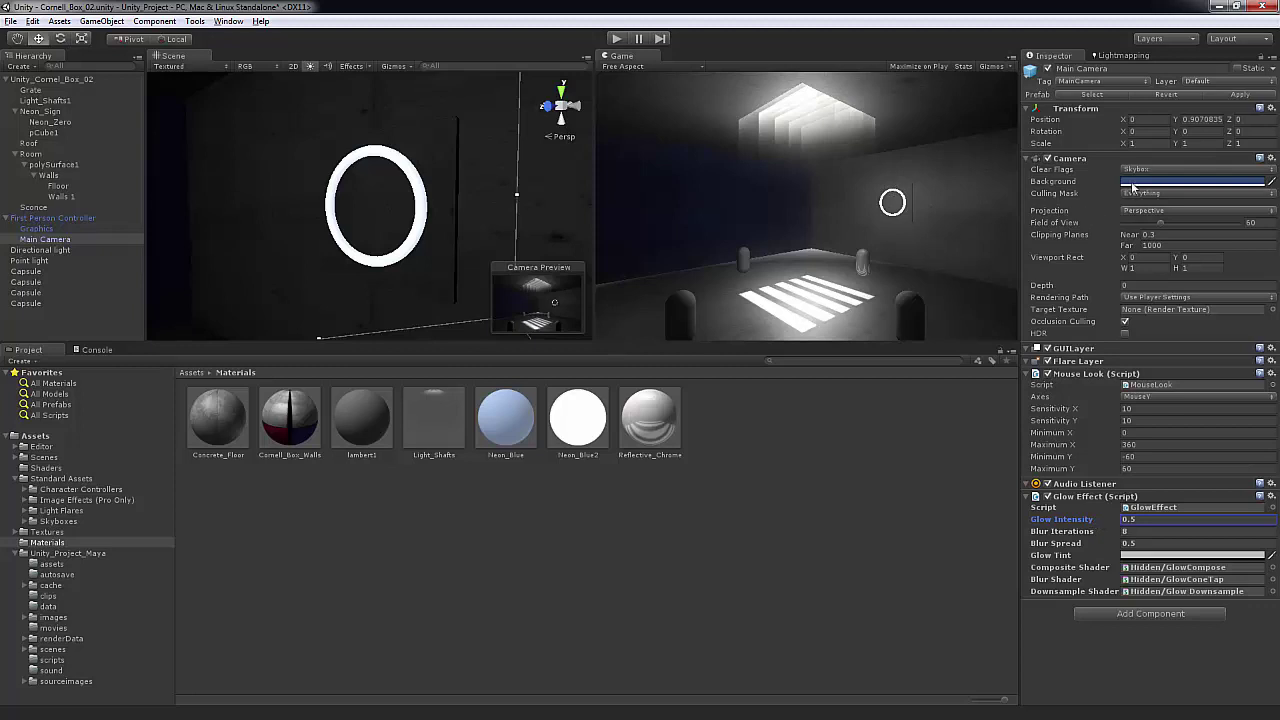
{"action": "left_click", "coordinate": [578, 422]}
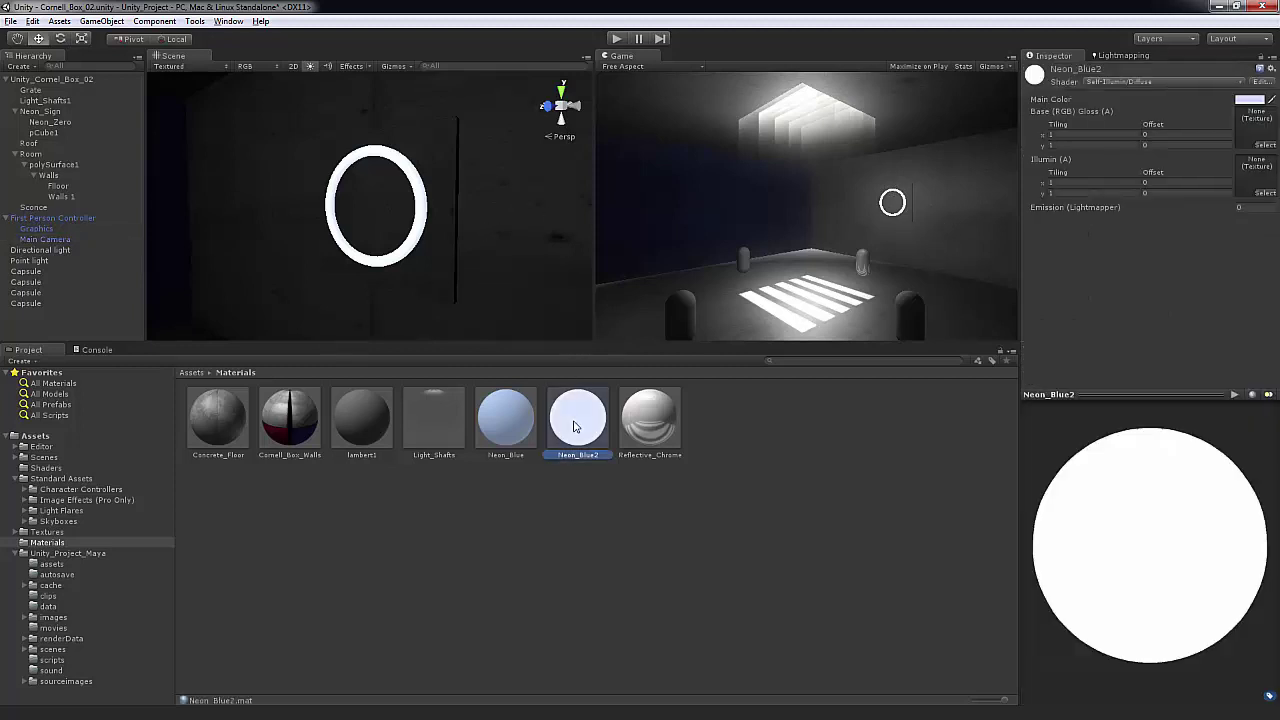
{"action": "left_click", "coordinate": [1242, 100]}
{"action": "left_click_drag", "start_coordinate": [271, 217], "coordinate": [262, 209]}
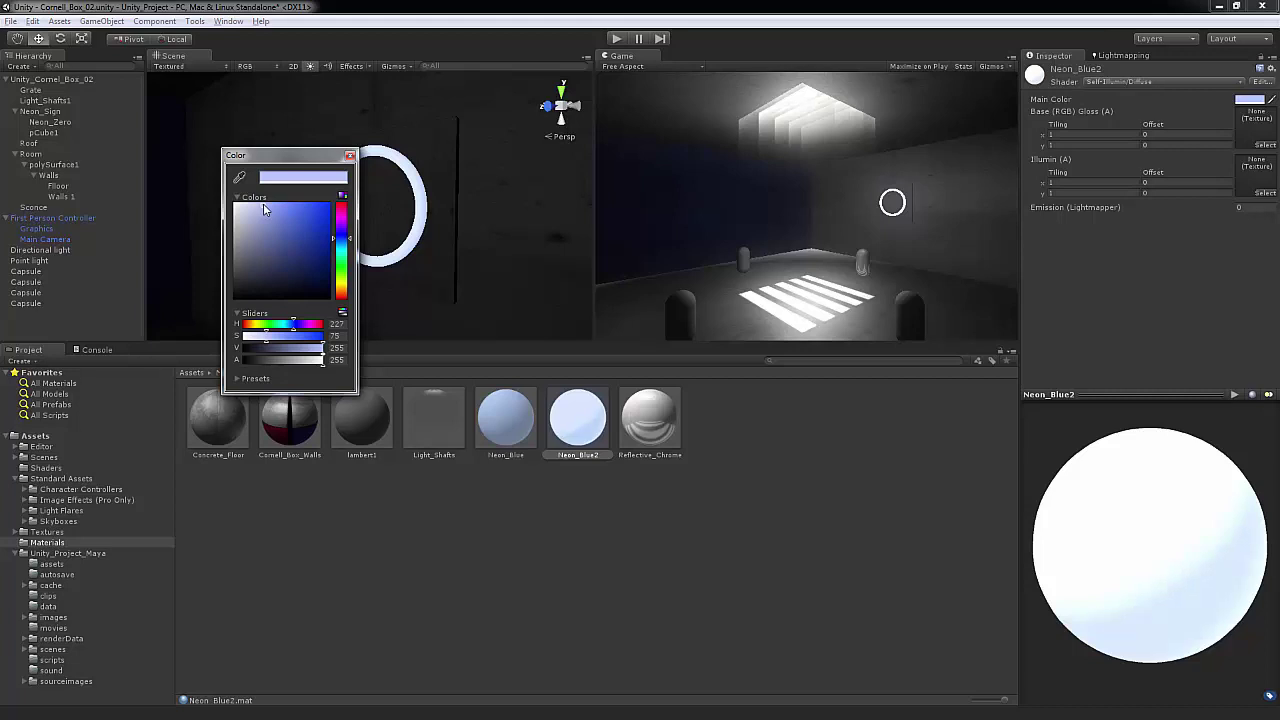
{"action": "left_click", "coordinate": [349, 156]}
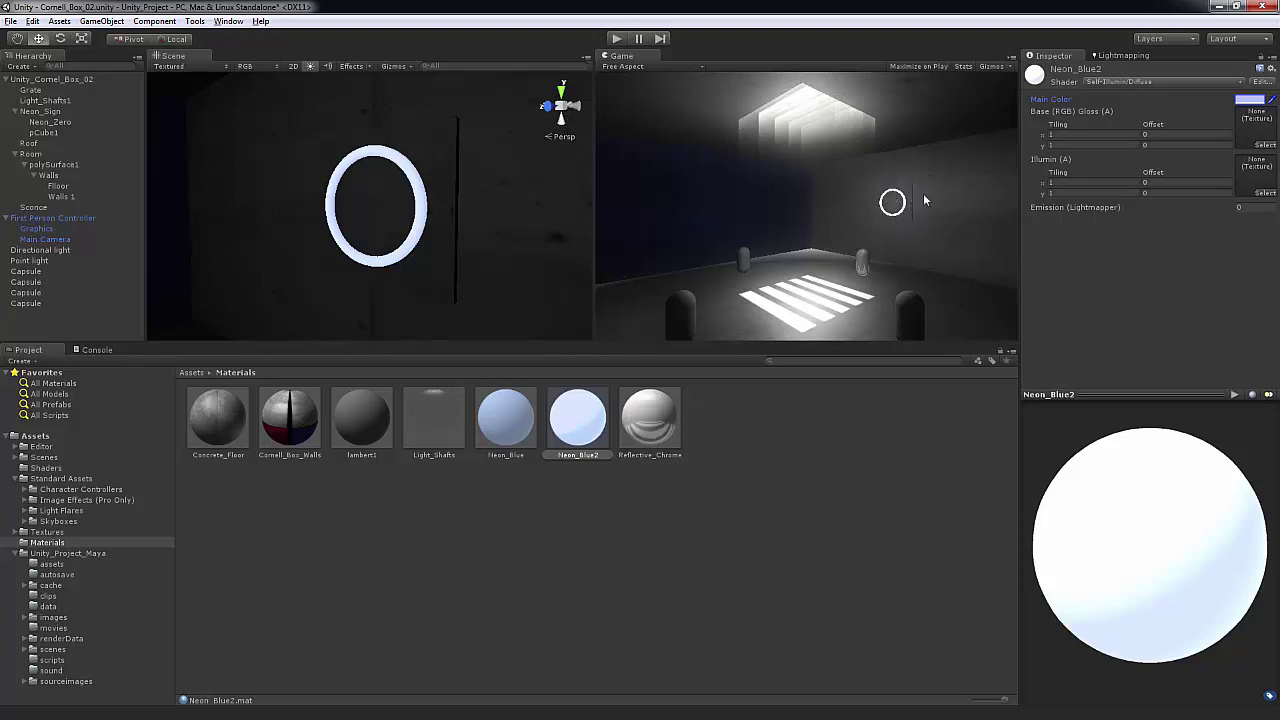
Step: Reduce the Point light's Range to 15.3 to darken the room around the neon ring
{"action": "left_click", "coordinate": [36, 261]}
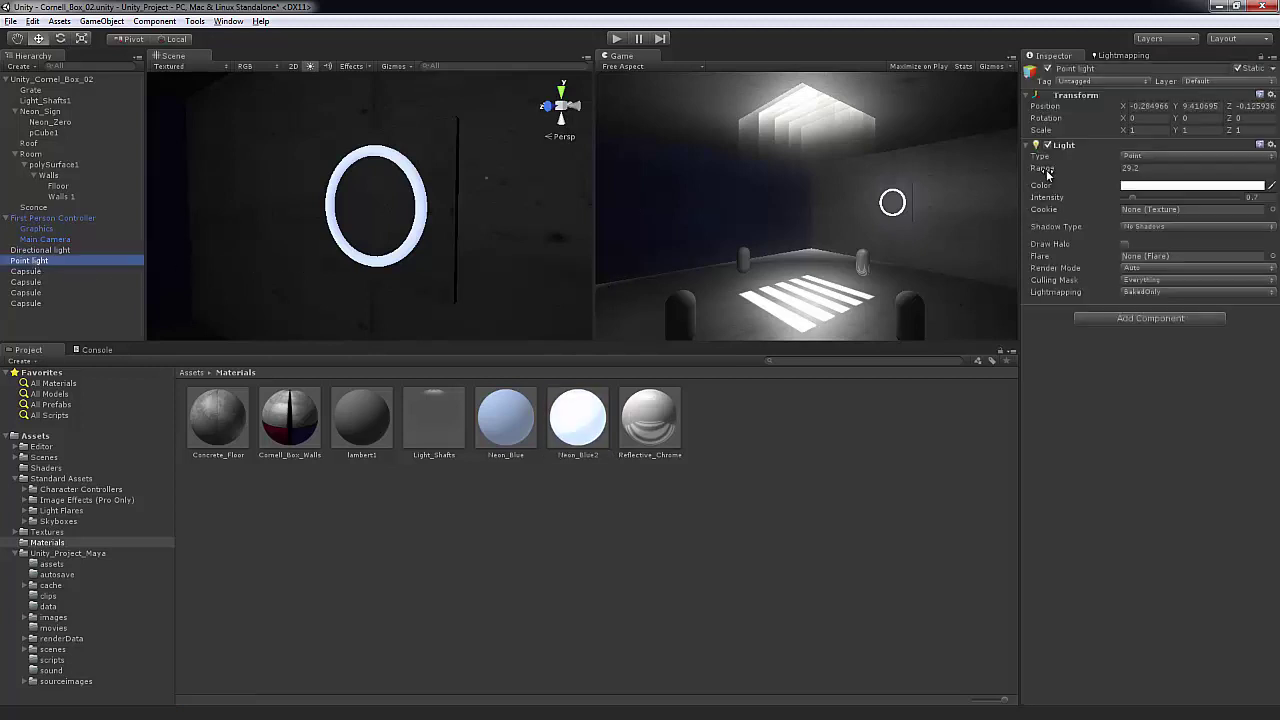
{"action": "left_click_drag", "start_coordinate": [1047, 173], "coordinate": [749, 194]}
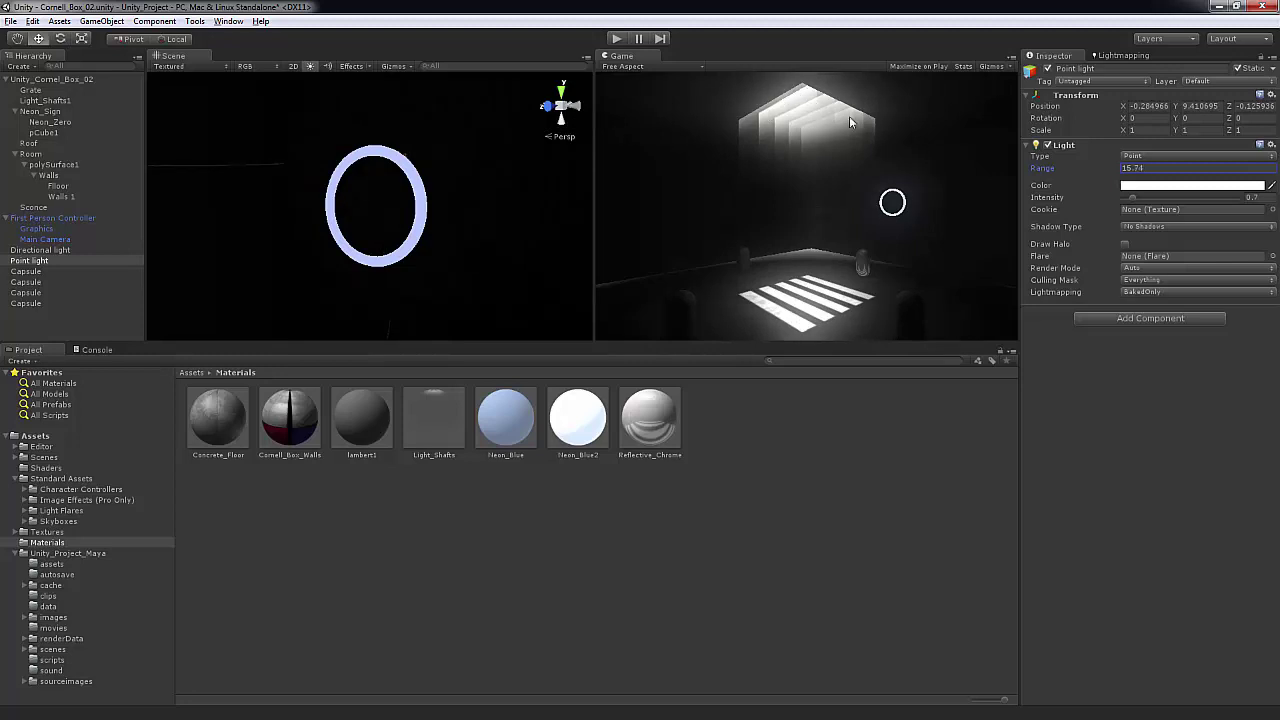
{"action": "left_click_drag", "start_coordinate": [1050, 170], "coordinate": [1050, 170]}
Step: Play the darkened scene, approach the neon ring to examine its blue glow, and stop playback
{"action": "left_click", "coordinate": [618, 39]}
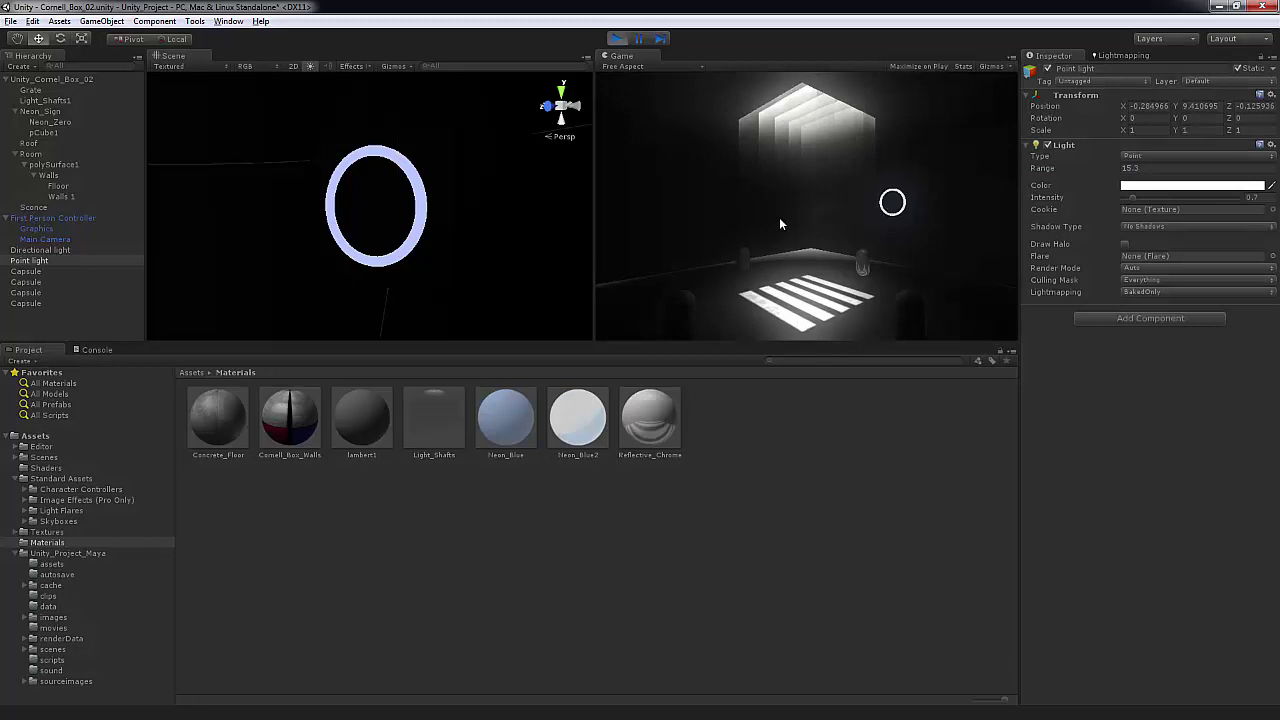
{"action": "key", "text": "w"}
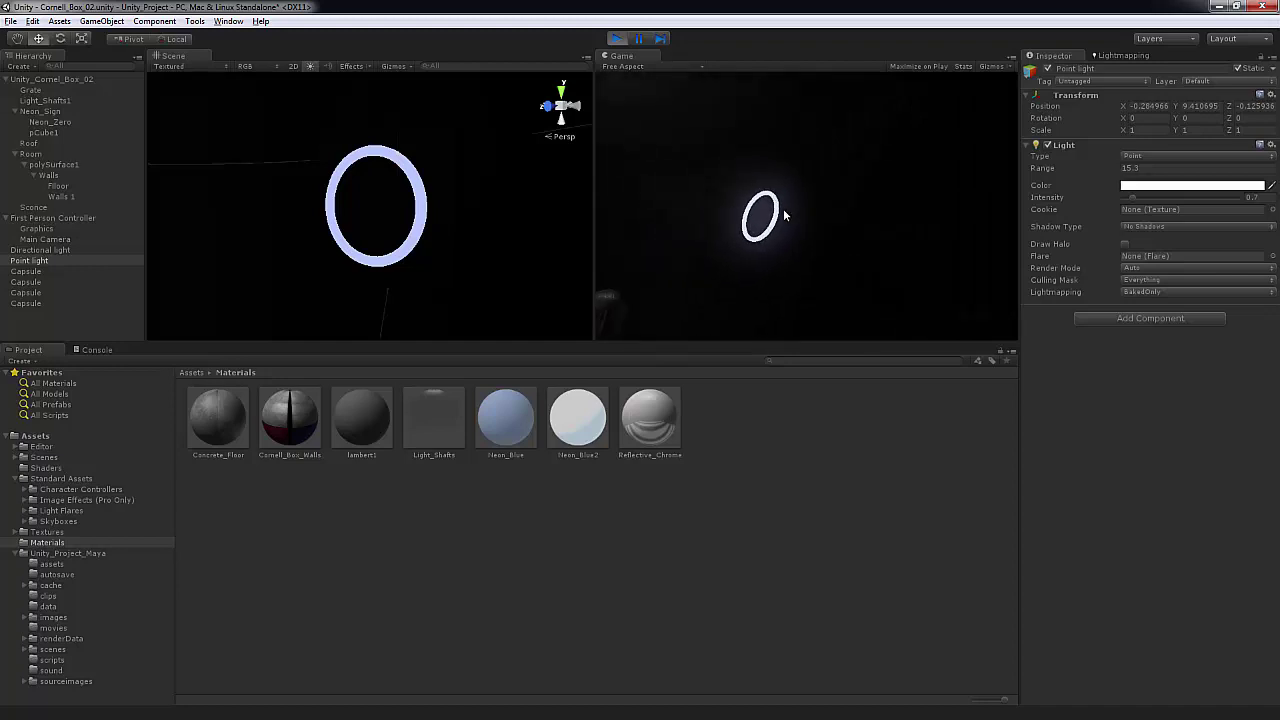
{"action": "key", "text": "w"}
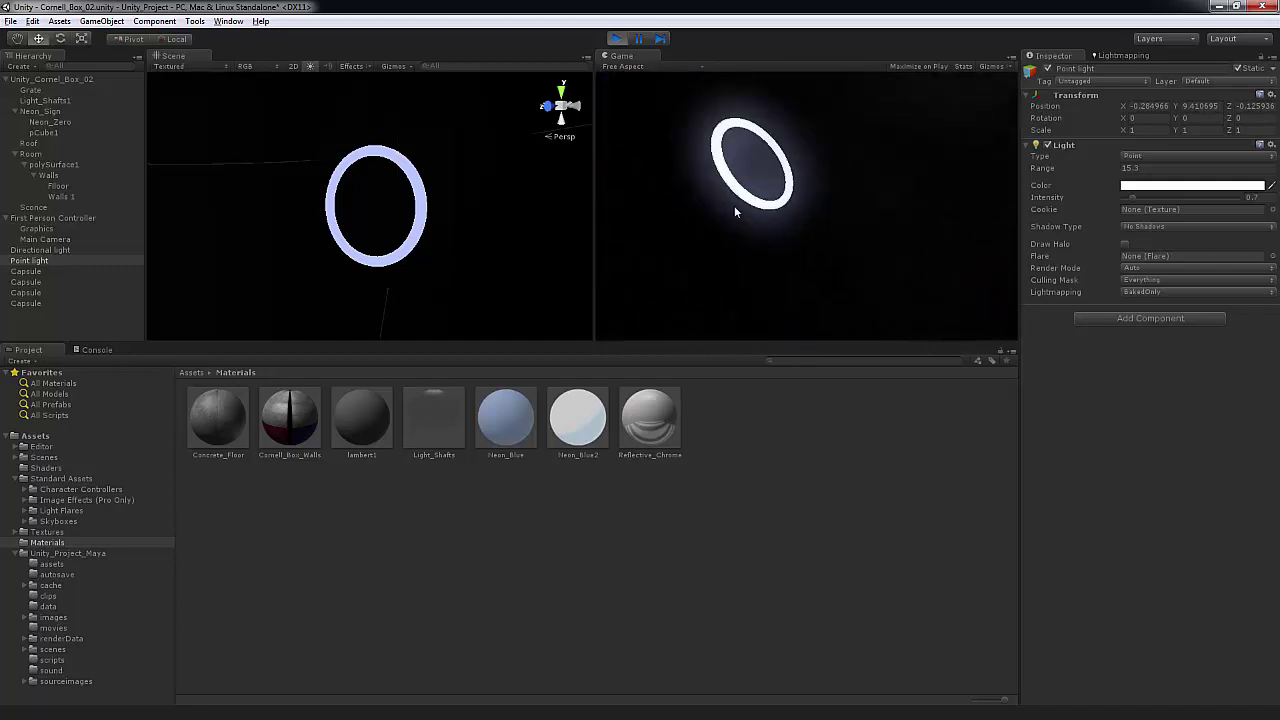
{"action": "left_click", "coordinate": [616, 38]}
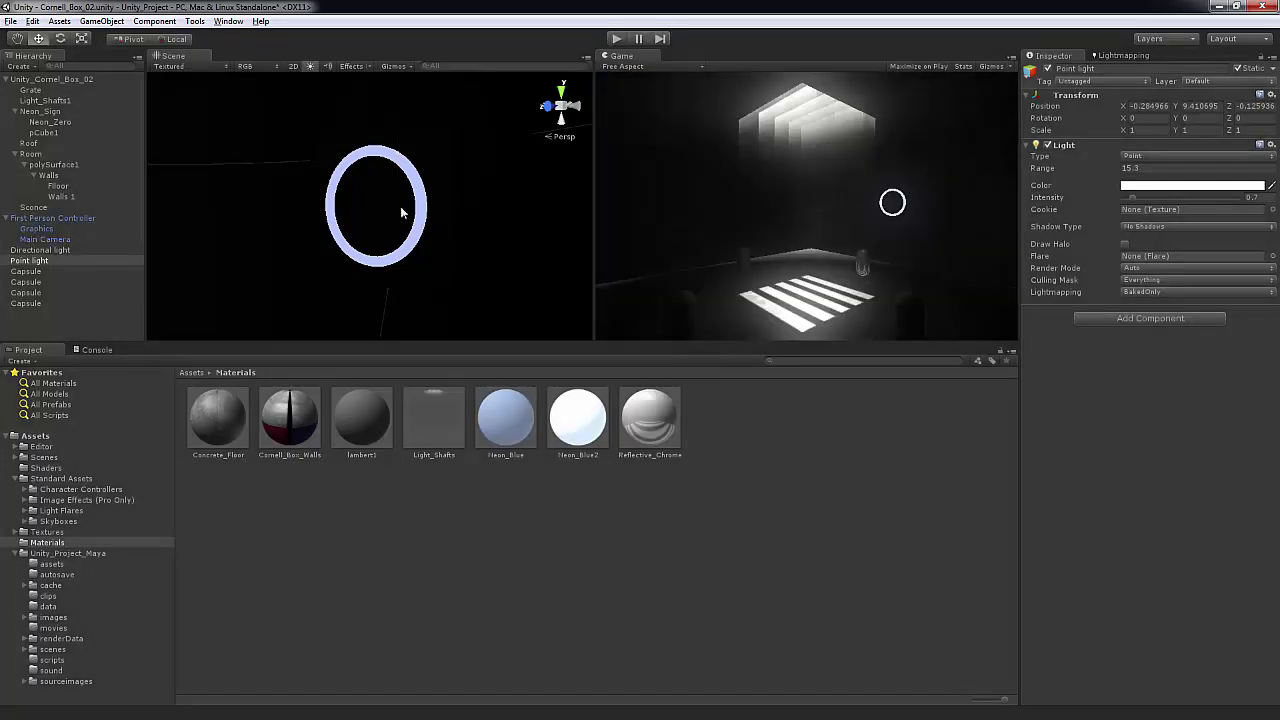
Step: Select the chrome capsule on the floor below the neon ring and examine it from several angles
{"action": "scroll", "coordinate": [463, 209], "scroll_direction": "down", "scroll_amount": 5}
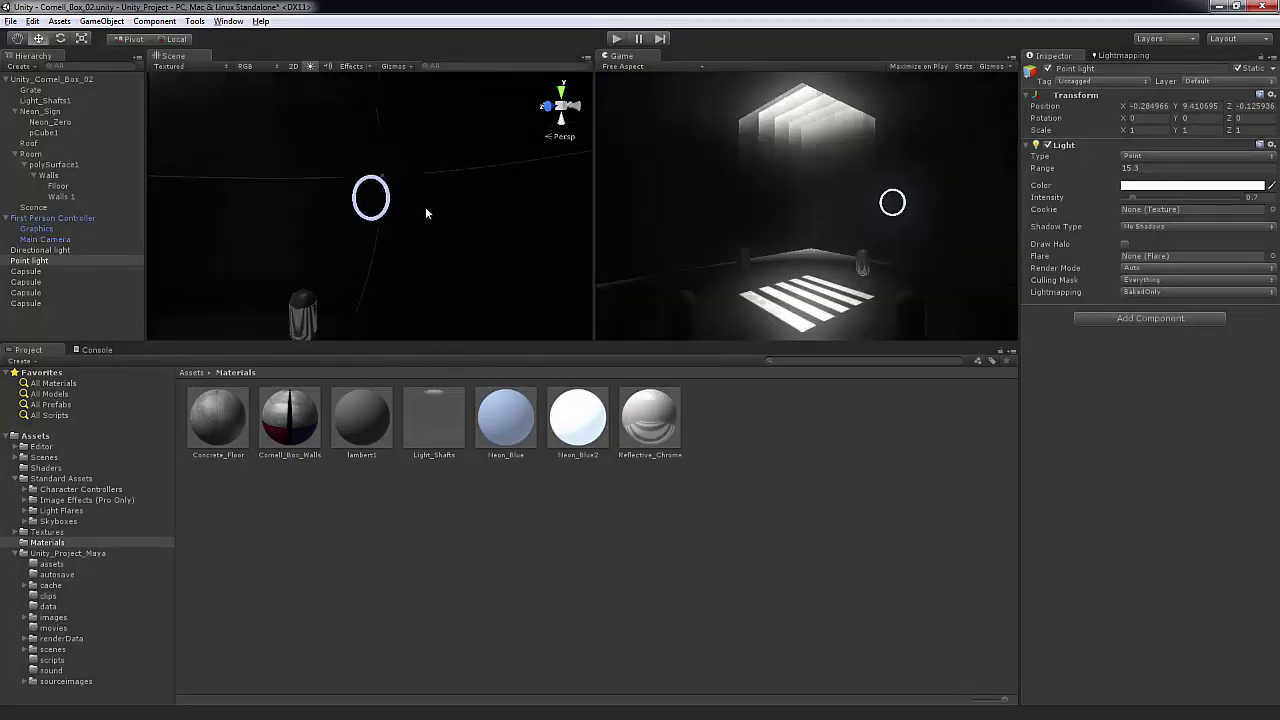
{"action": "left_click_drag", "start_coordinate": [426, 213], "coordinate": [303, 243], "text": "alt"}
{"action": "middle_click_drag", "start_coordinate": [303, 243], "coordinate": [369, 186], "text": "alt"}
{"action": "left_click_drag", "start_coordinate": [420, 200], "coordinate": [424, 105], "text": "alt"}
{"action": "left_click", "coordinate": [342, 239]}
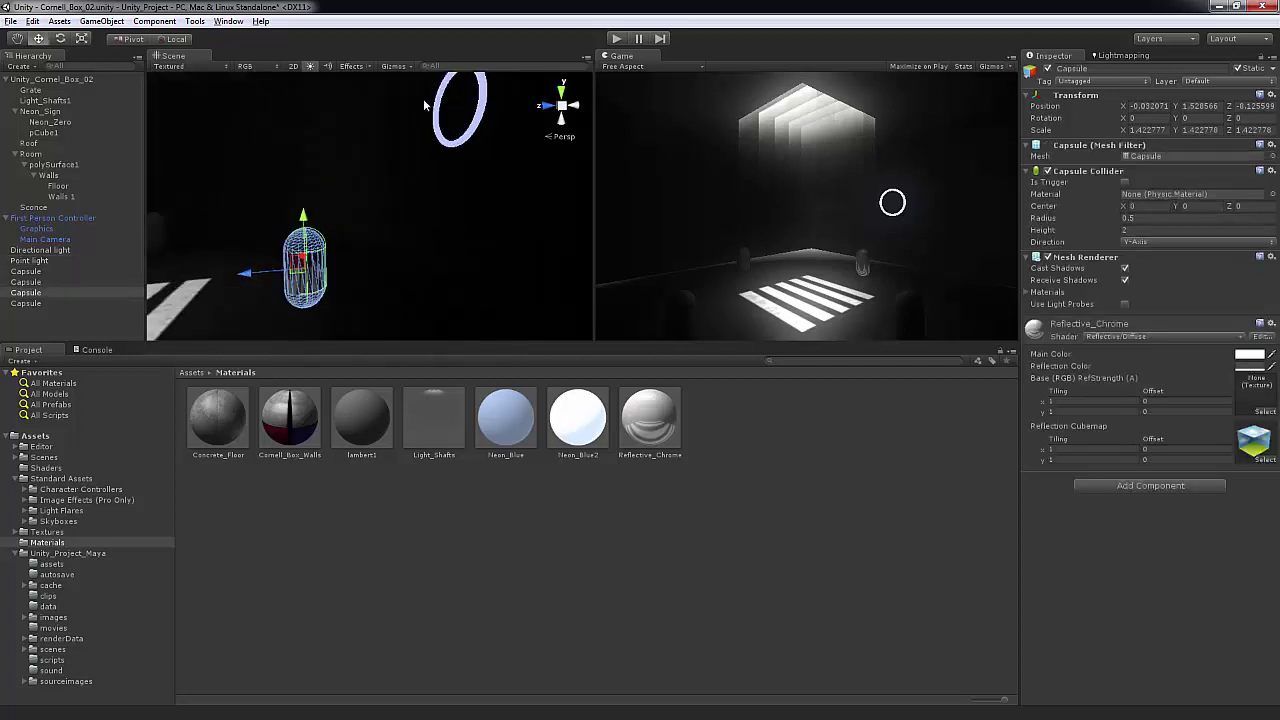
{"action": "left_click_drag", "start_coordinate": [393, 281], "coordinate": [429, 218], "text": "alt"}
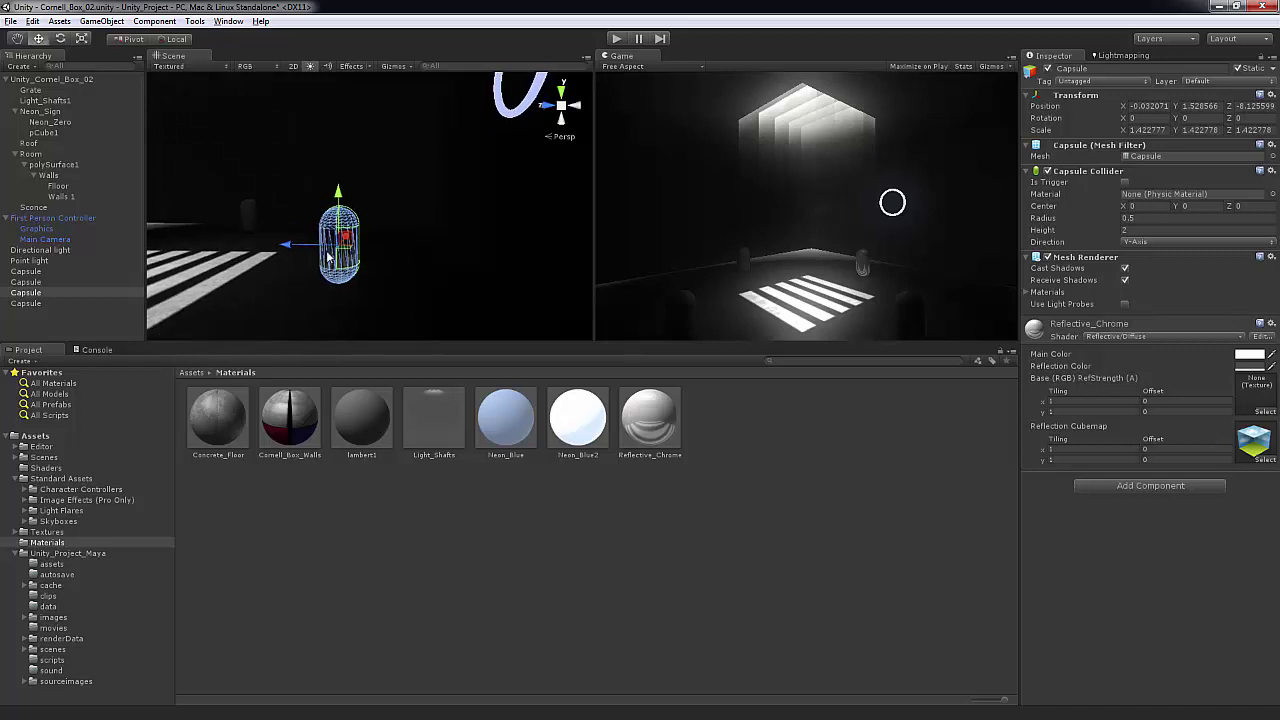
{"action": "left_click_drag", "start_coordinate": [360, 245], "coordinate": [446, 242], "text": "alt"}
{"action": "left_click_drag", "start_coordinate": [457, 191], "coordinate": [525, 93], "text": "alt"}
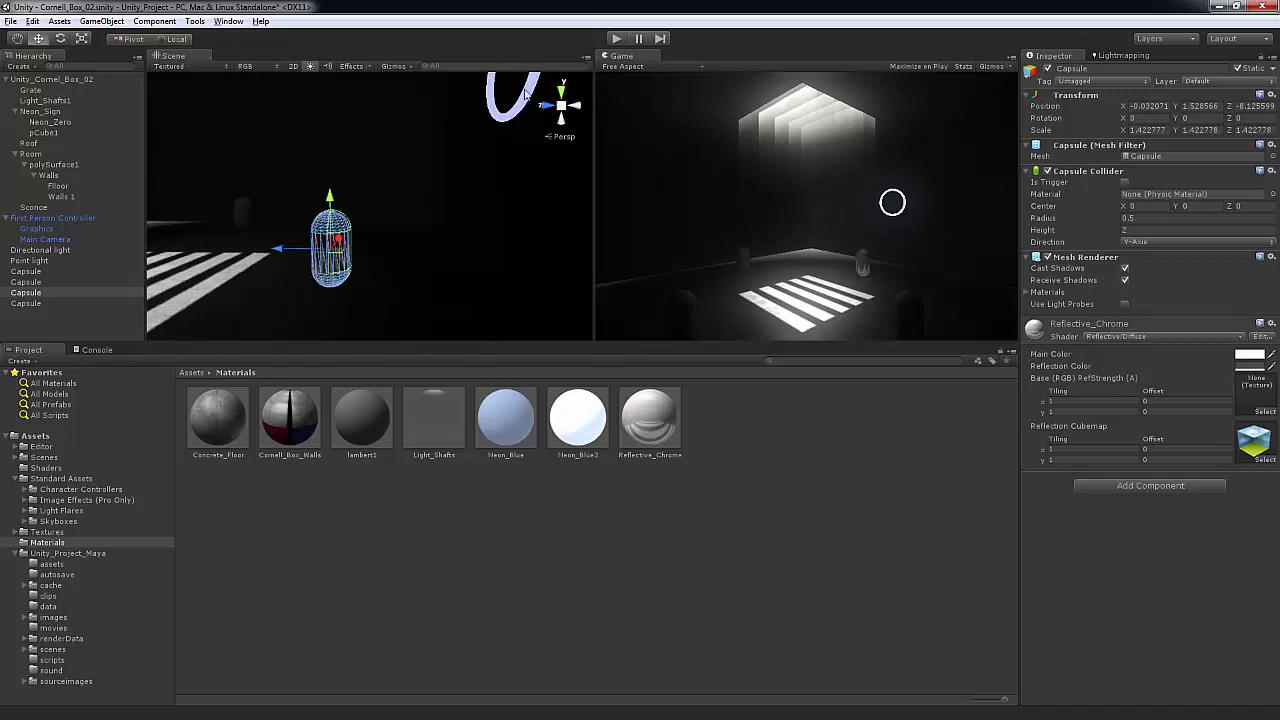
{"action": "left_click_drag", "start_coordinate": [353, 233], "coordinate": [365, 265], "text": "alt"}
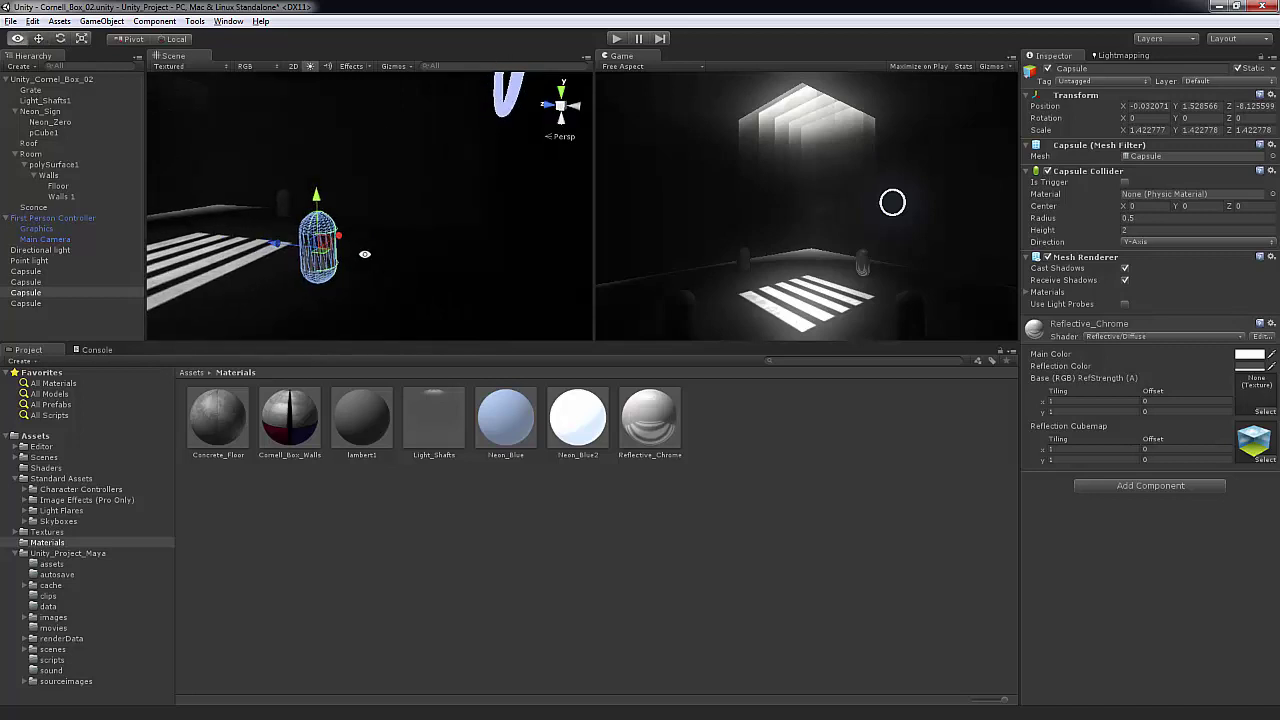
Step: Generate a 128x128 cubemap on the selected capsule that reflects everything, with the color set to dark grey (hue 0, saturation 0, value 69)
{"action": "left_click", "coordinate": [190, 21]}
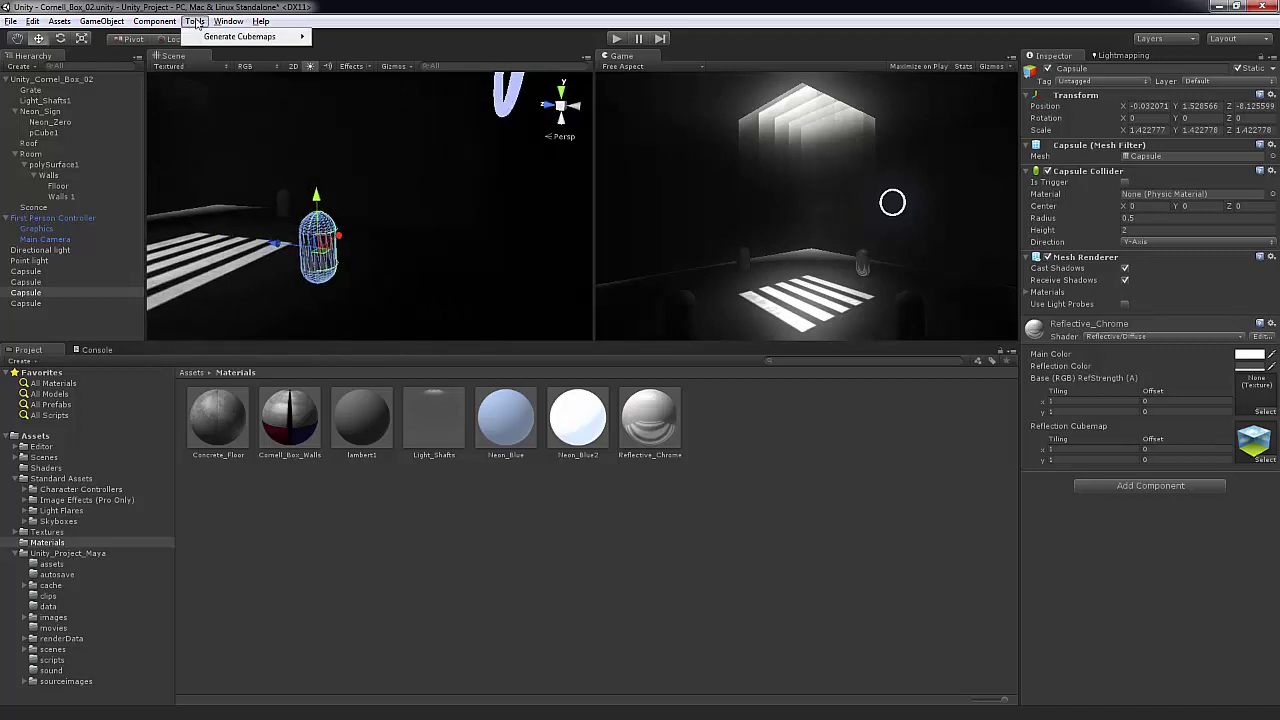
{"action": "mouse_move", "coordinate": [206, 38]}
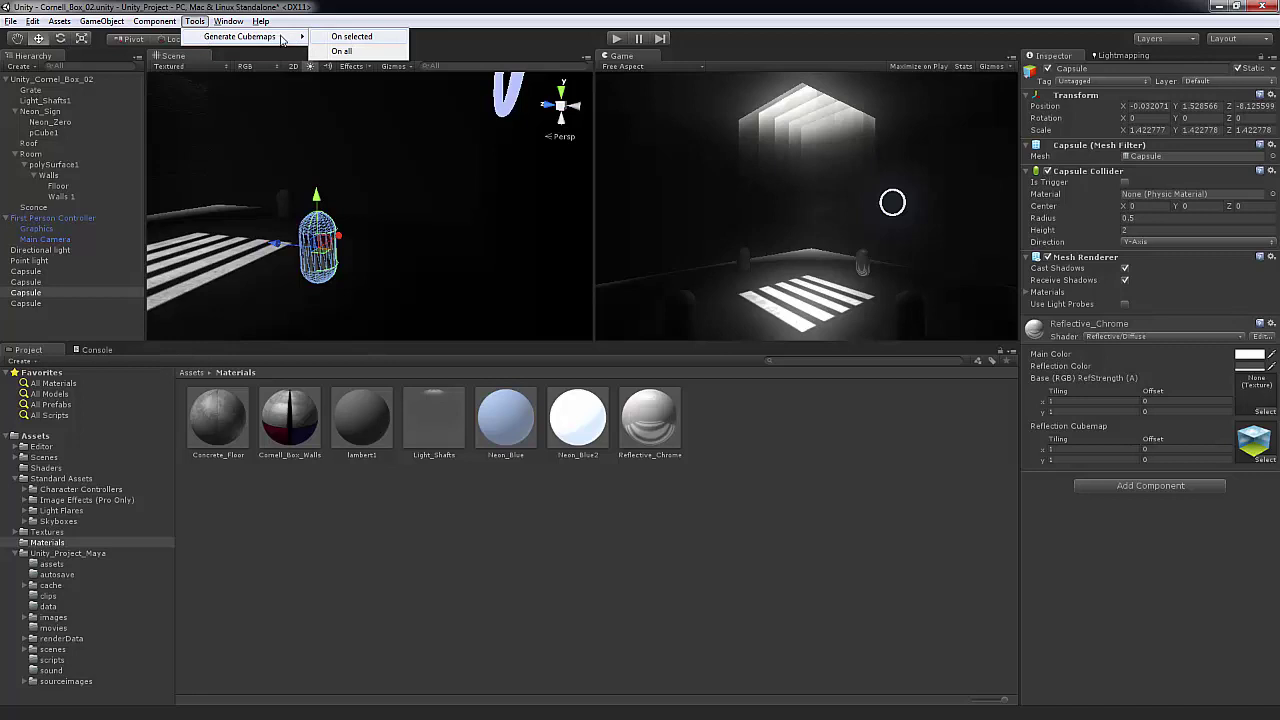
{"action": "left_click", "coordinate": [352, 37]}
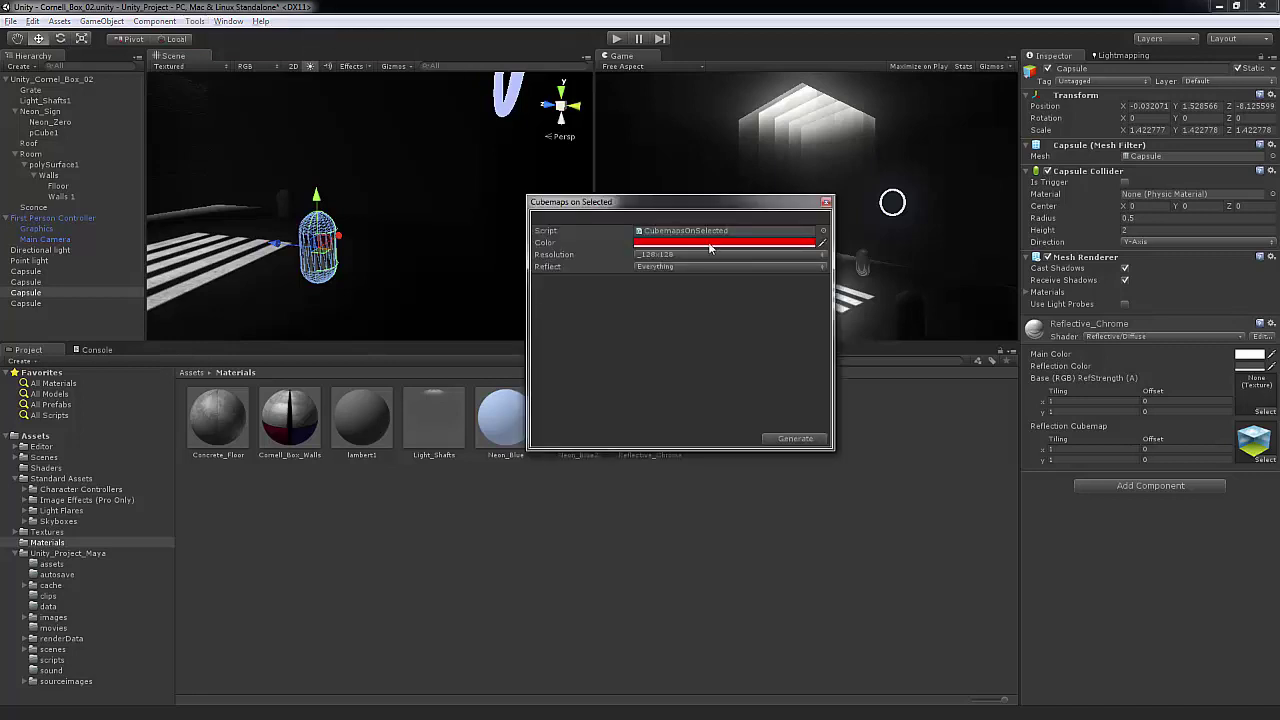
{"action": "left_click", "coordinate": [709, 244]}
{"action": "left_click_drag", "start_coordinate": [262, 265], "coordinate": [202, 272]}
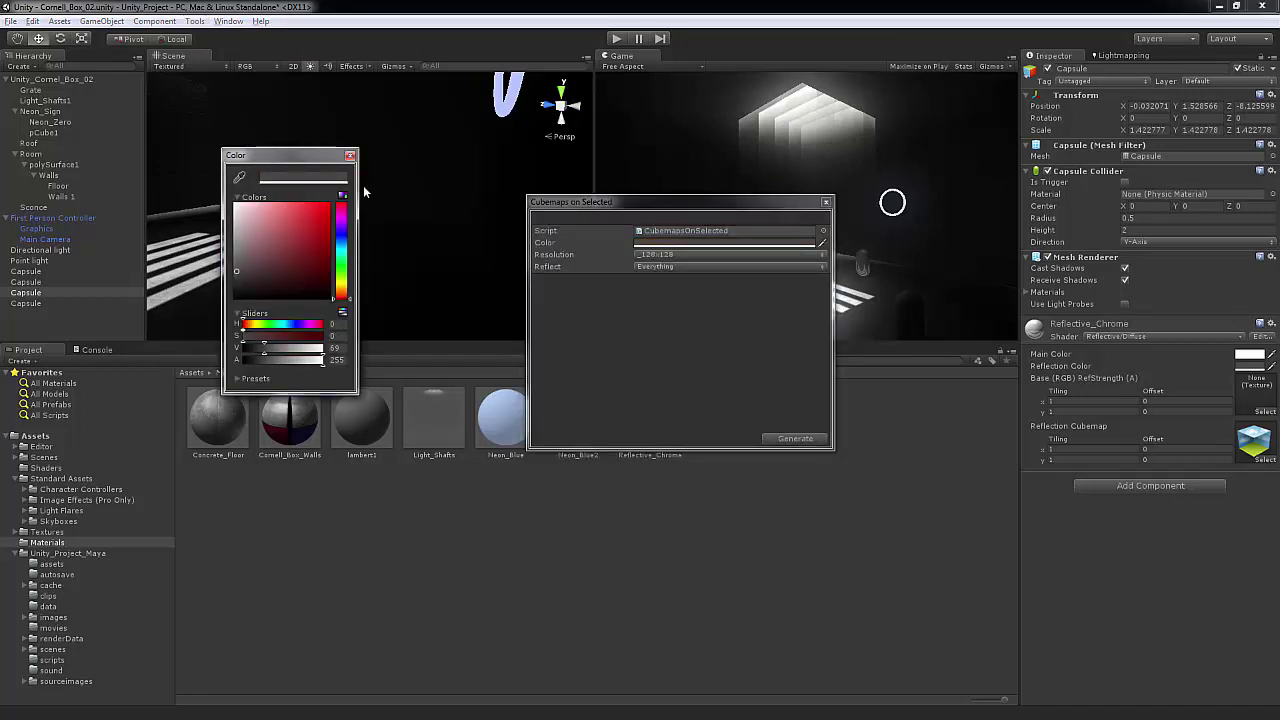
{"action": "left_click", "coordinate": [350, 156]}
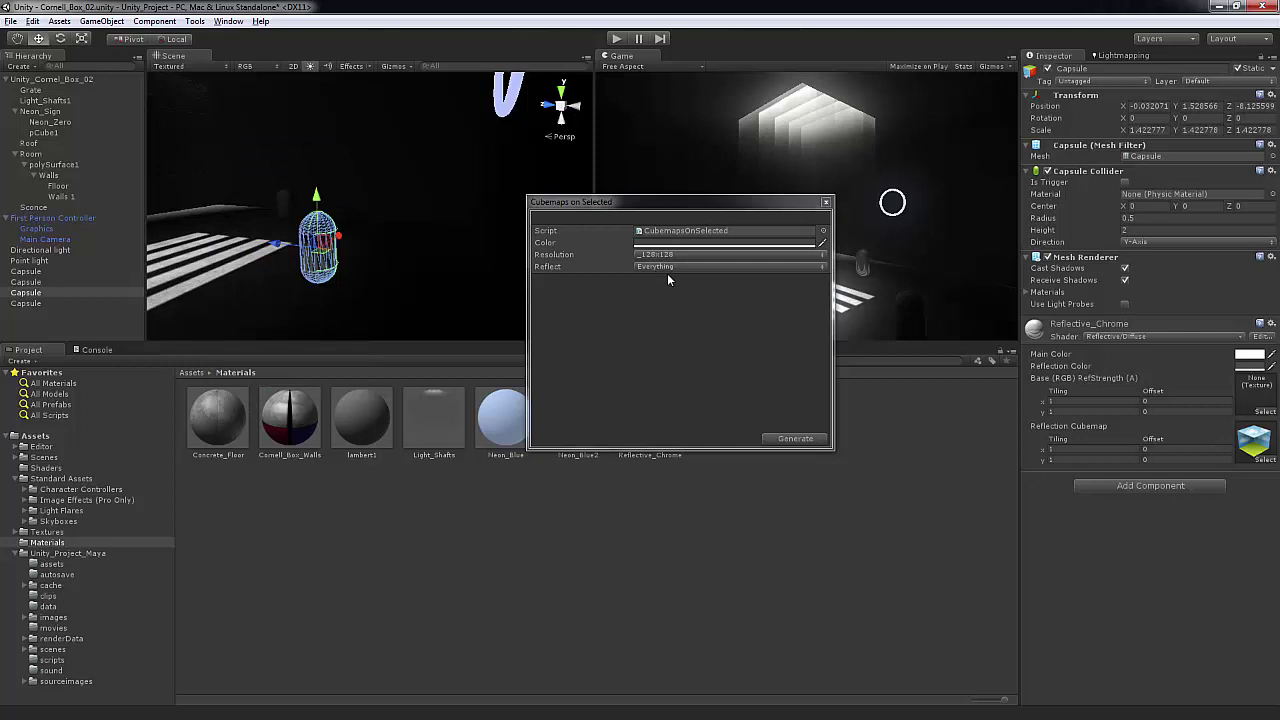
{"action": "left_click", "coordinate": [790, 439]}
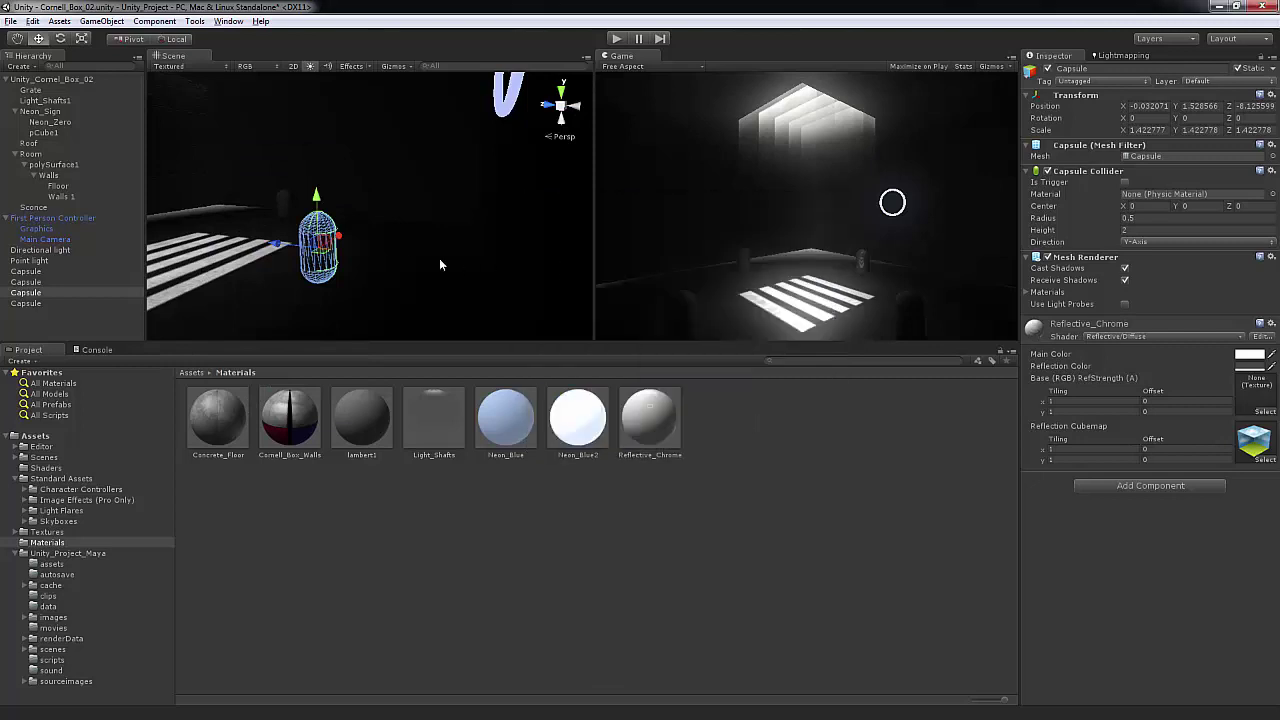
Step: Examine the capsule's regenerated reflections up close, along with the dark walls and floor around the neon ring
{"action": "left_click", "coordinate": [403, 246]}
{"action": "left_click_drag", "start_coordinate": [361, 256], "coordinate": [342, 228], "text": "alt"}
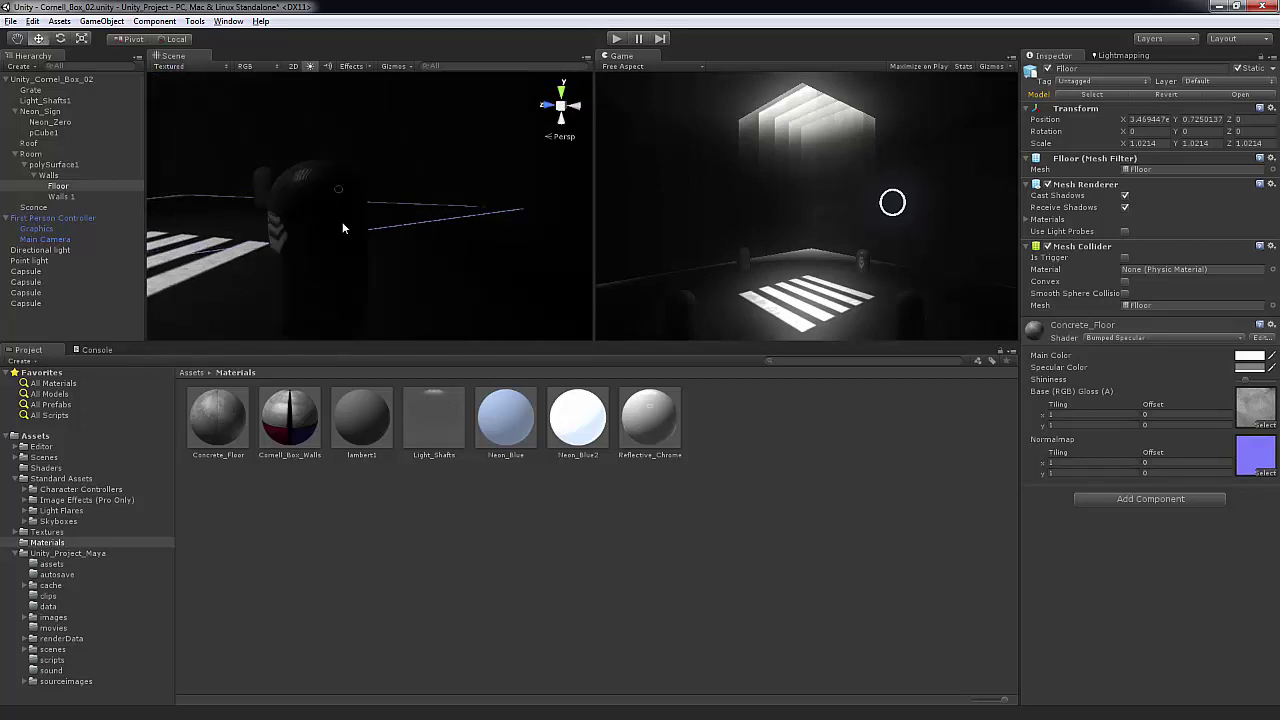
{"action": "left_click", "coordinate": [342, 228]}
{"action": "key", "text": "f"}
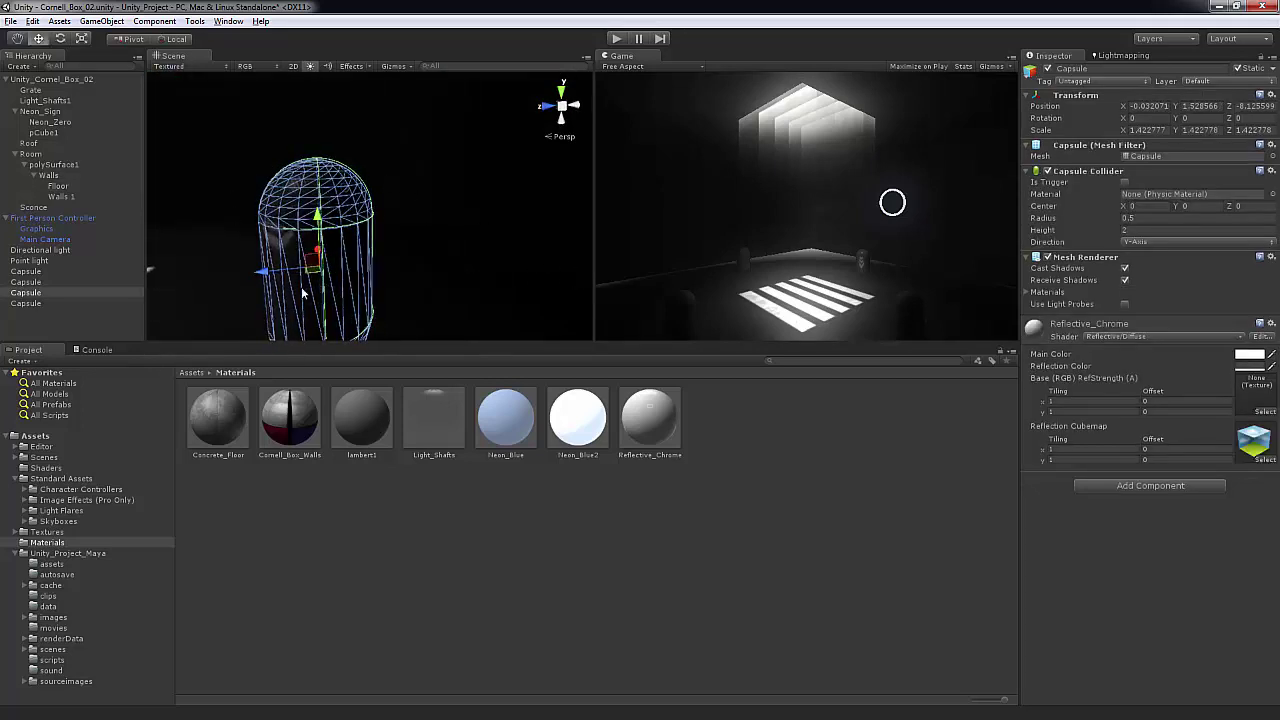
{"action": "left_click_drag", "start_coordinate": [437, 274], "coordinate": [569, 260], "text": "alt"}
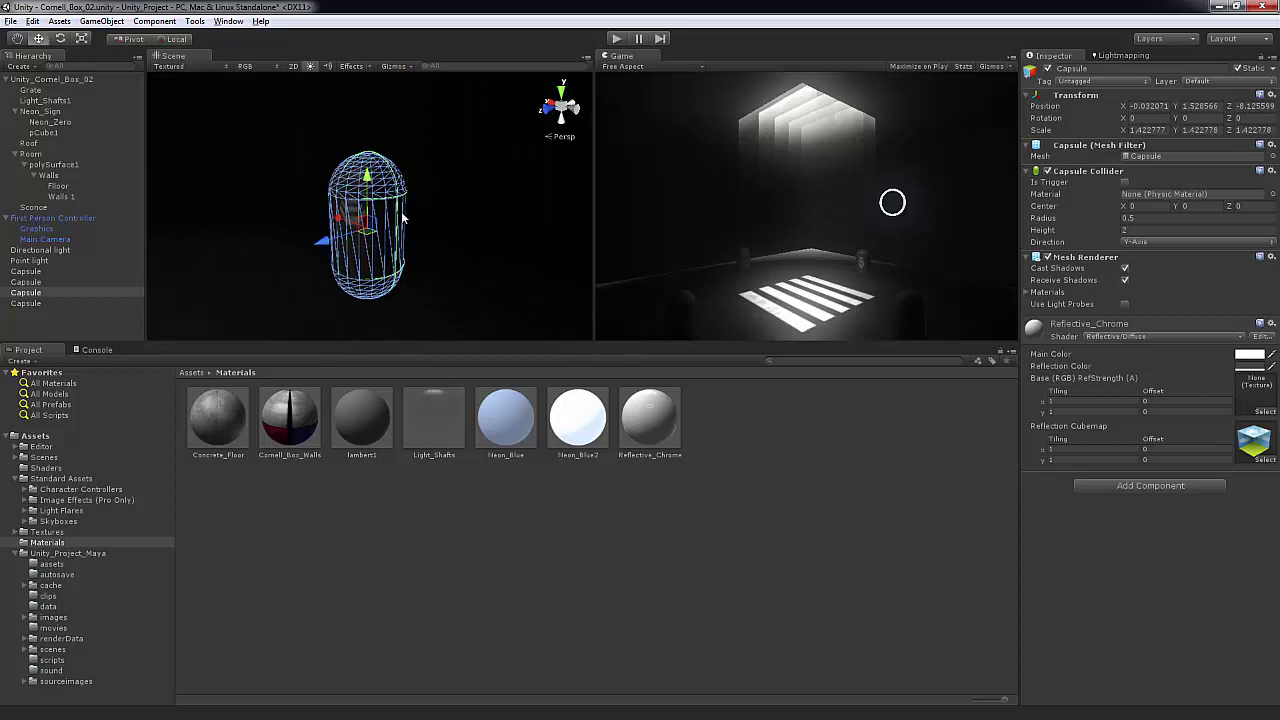
{"action": "mouse_move", "coordinate": [403, 218]}
{"action": "left_mouse_down", "text": "alt"}
{"action": "mouse_move", "coordinate": [640, 165]}
{"action": "mouse_move", "coordinate": [531, 171]}
{"action": "mouse_move", "coordinate": [455, 233]}
{"action": "mouse_move", "coordinate": [466, 237]}
{"action": "mouse_move", "coordinate": [425, 222]}
{"action": "left_mouse_up", "text": "alt"}
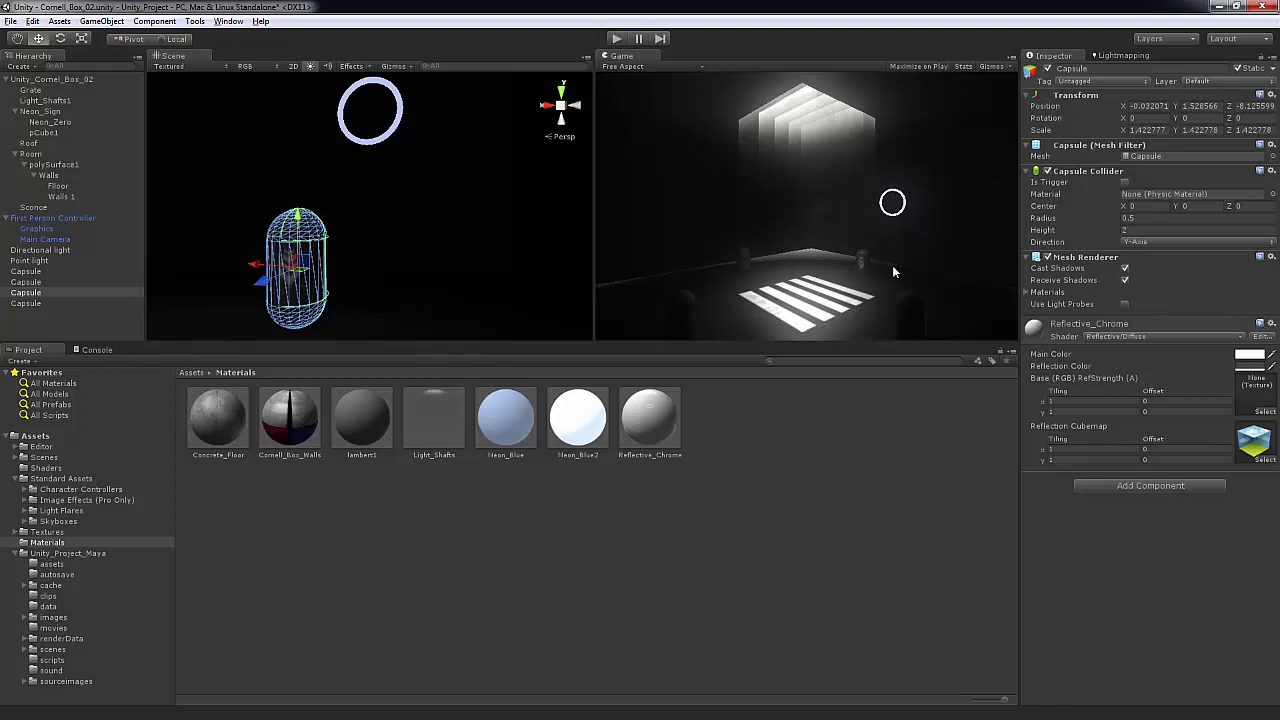
{"action": "mouse_move", "coordinate": [449, 229]}
{"action": "left_mouse_down", "text": "alt"}
{"action": "mouse_move", "coordinate": [363, 259]}
{"action": "mouse_move", "coordinate": [379, 243]}
{"action": "mouse_move", "coordinate": [502, 242]}
{"action": "mouse_move", "coordinate": [448, 242]}
{"action": "left_mouse_up", "text": "alt"}
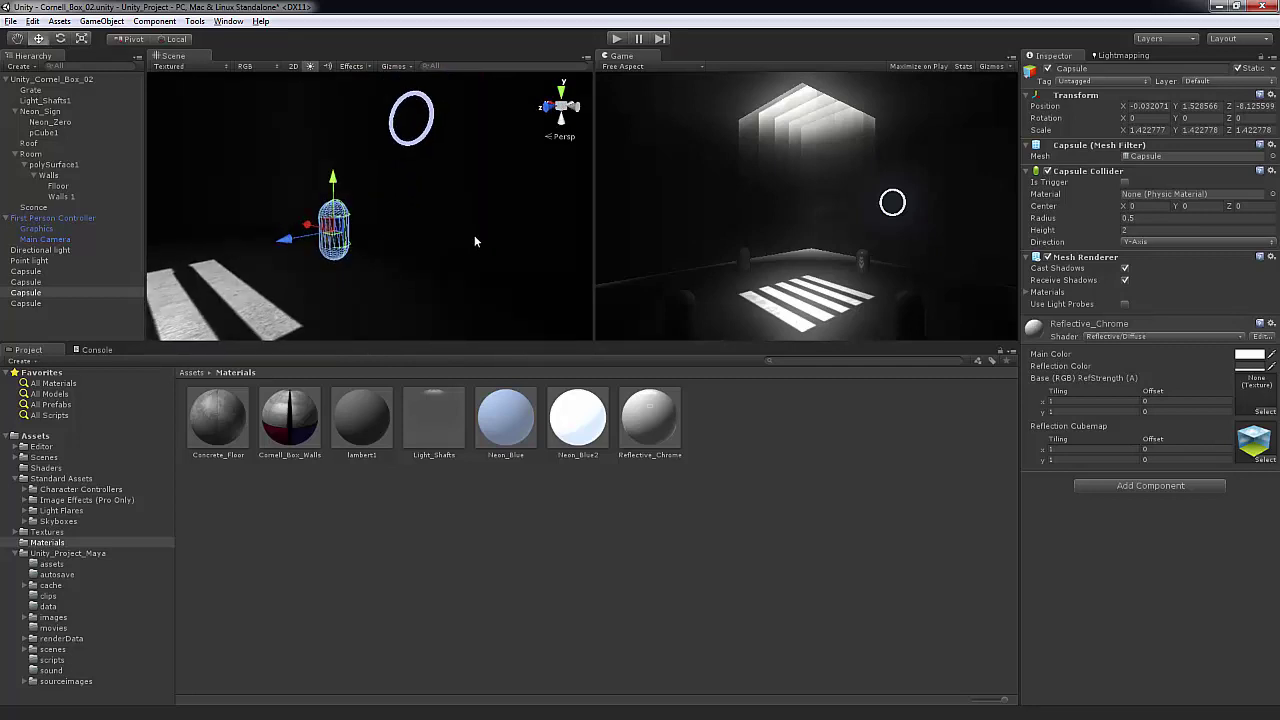
{"action": "left_click", "coordinate": [458, 224]}
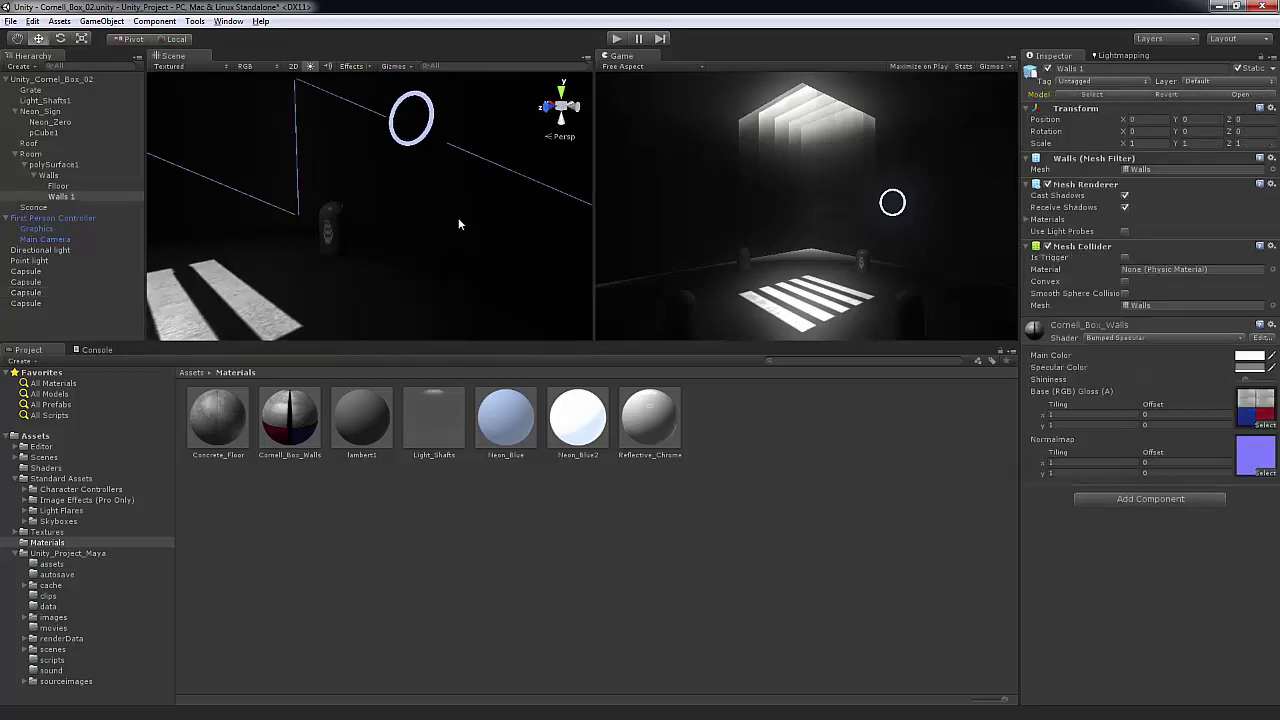
{"action": "left_click", "coordinate": [356, 306]}
{"action": "left_click_drag", "start_coordinate": [408, 306], "coordinate": [451, 229], "text": "alt"}
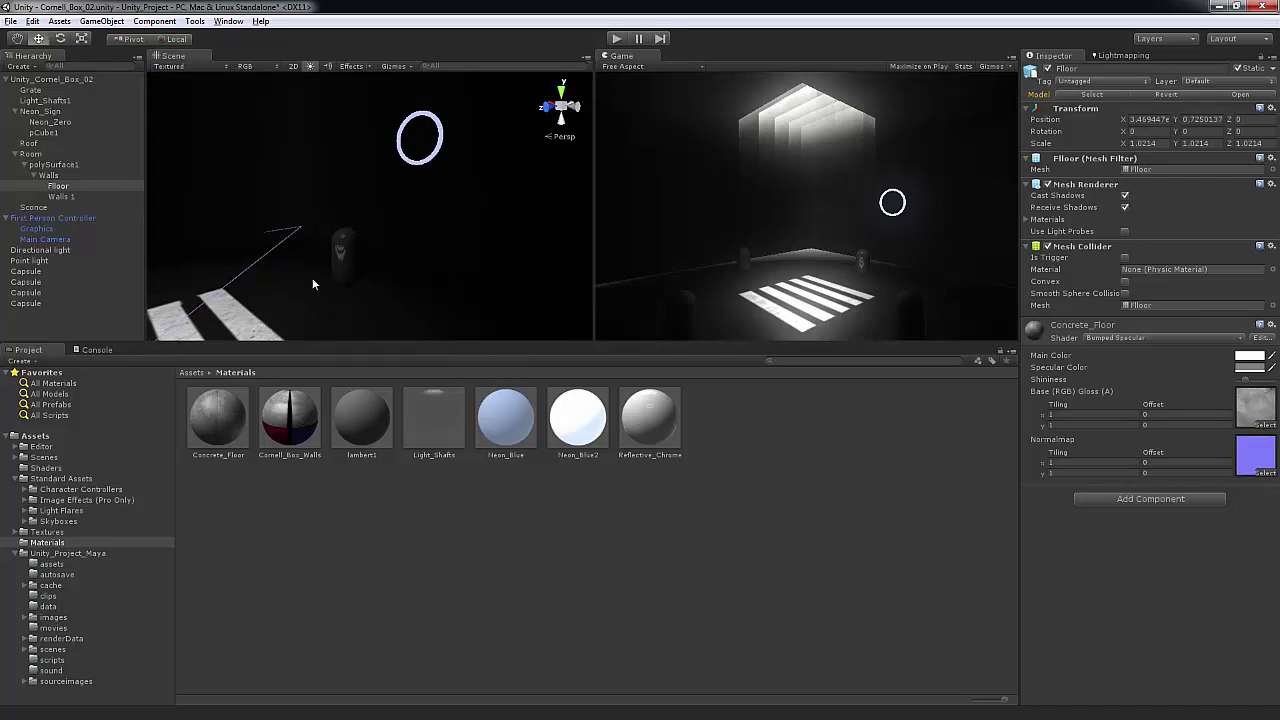
{"action": "left_click", "coordinate": [443, 163]}
{"action": "left_click", "coordinate": [460, 145]}
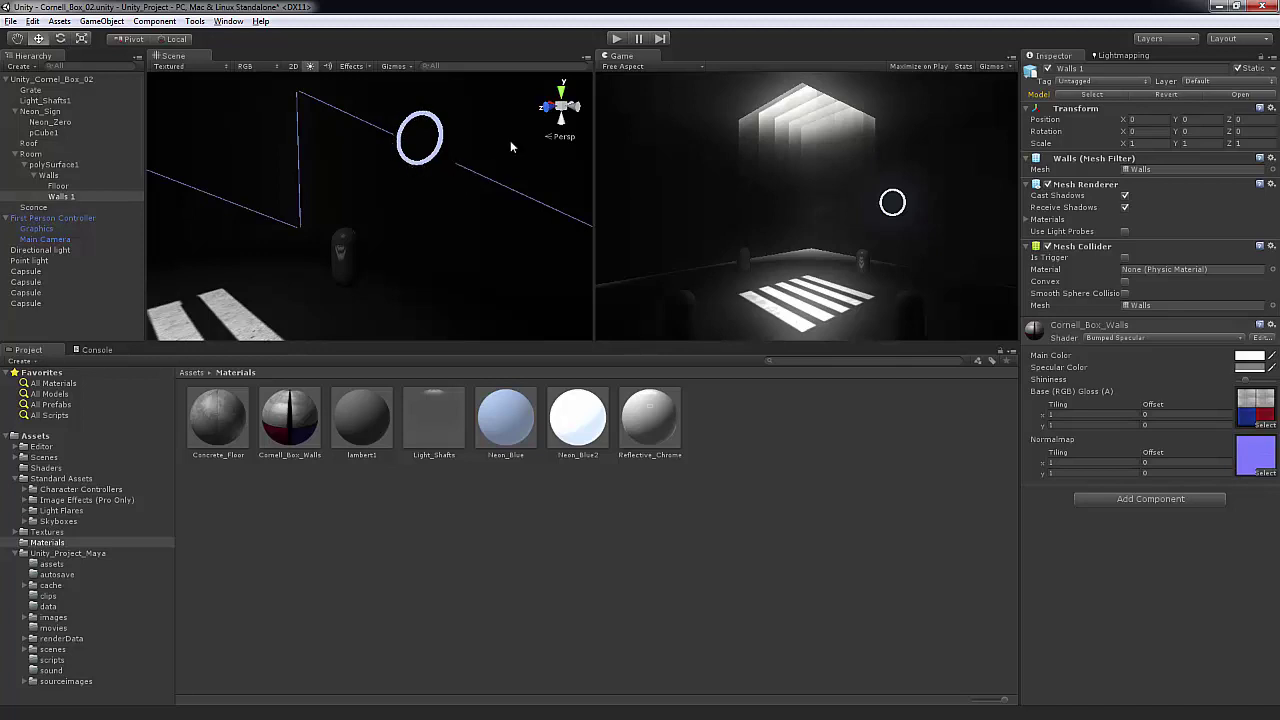
Step: Create a new Spotlight in the scene
{"action": "left_click", "coordinate": [40, 282]}
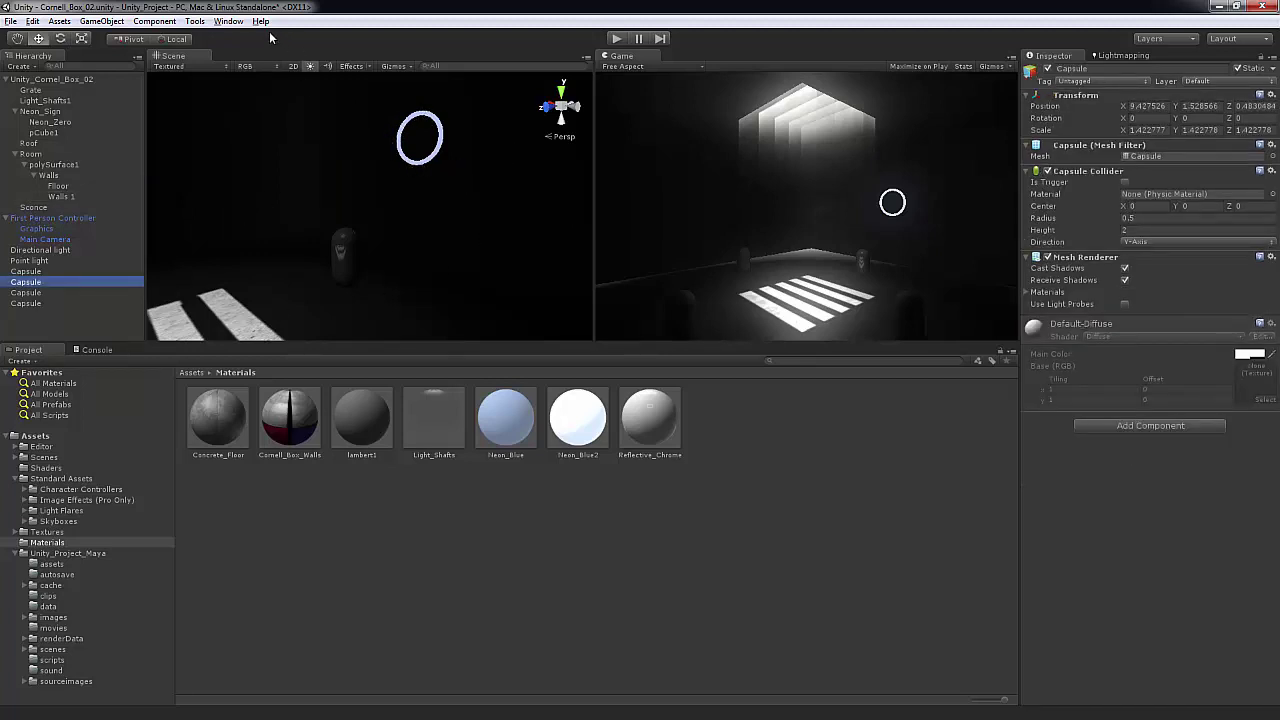
{"action": "left_click", "coordinate": [156, 22]}
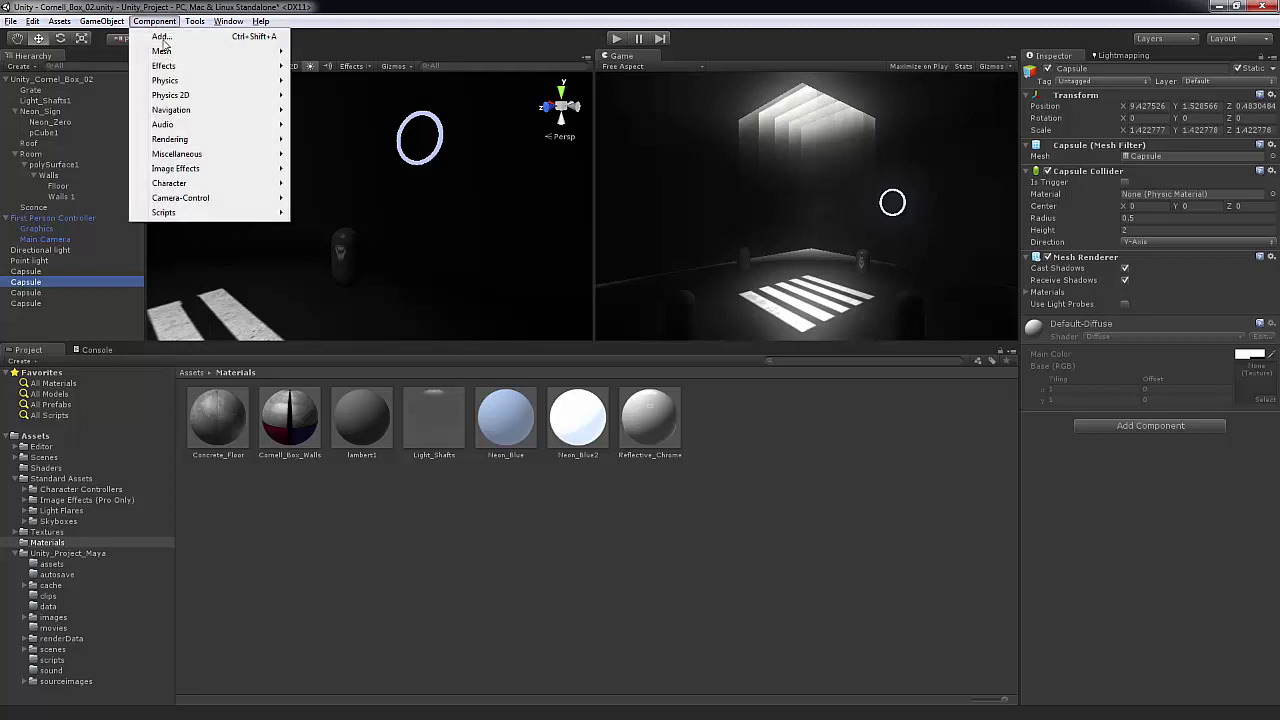
{"action": "mouse_move", "coordinate": [186, 122]}
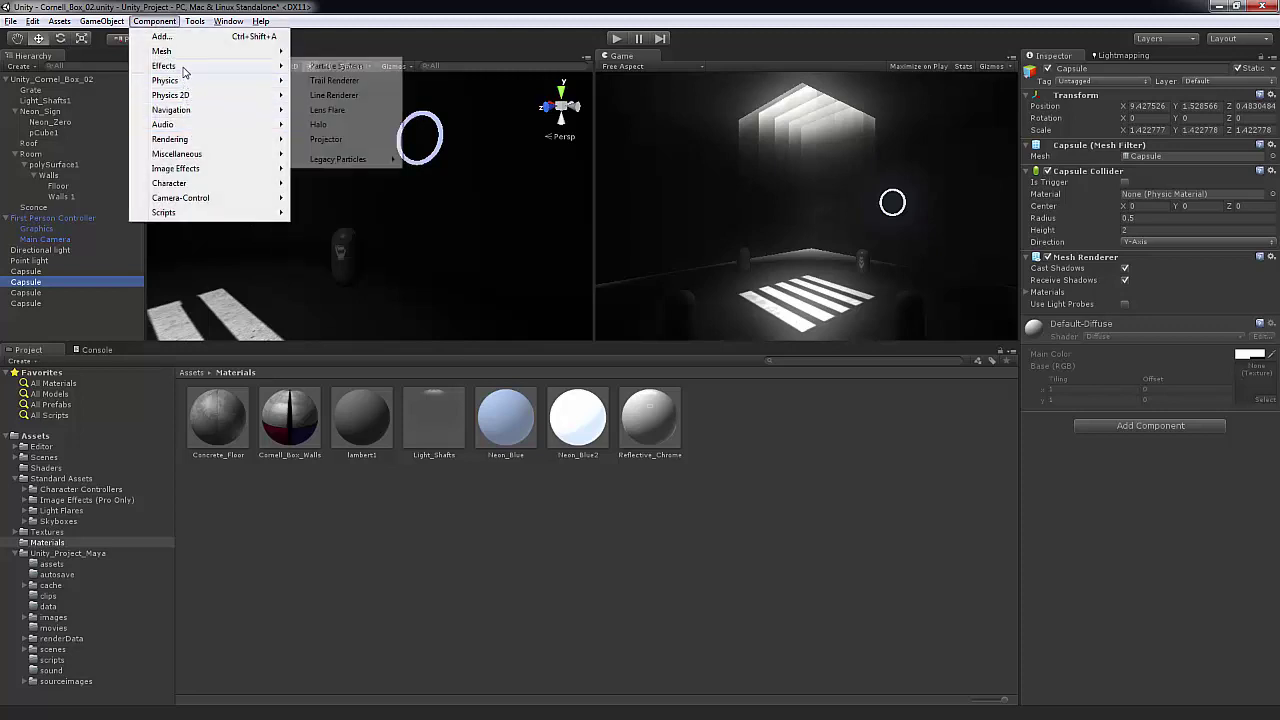
{"action": "mouse_move", "coordinate": [100, 24]}
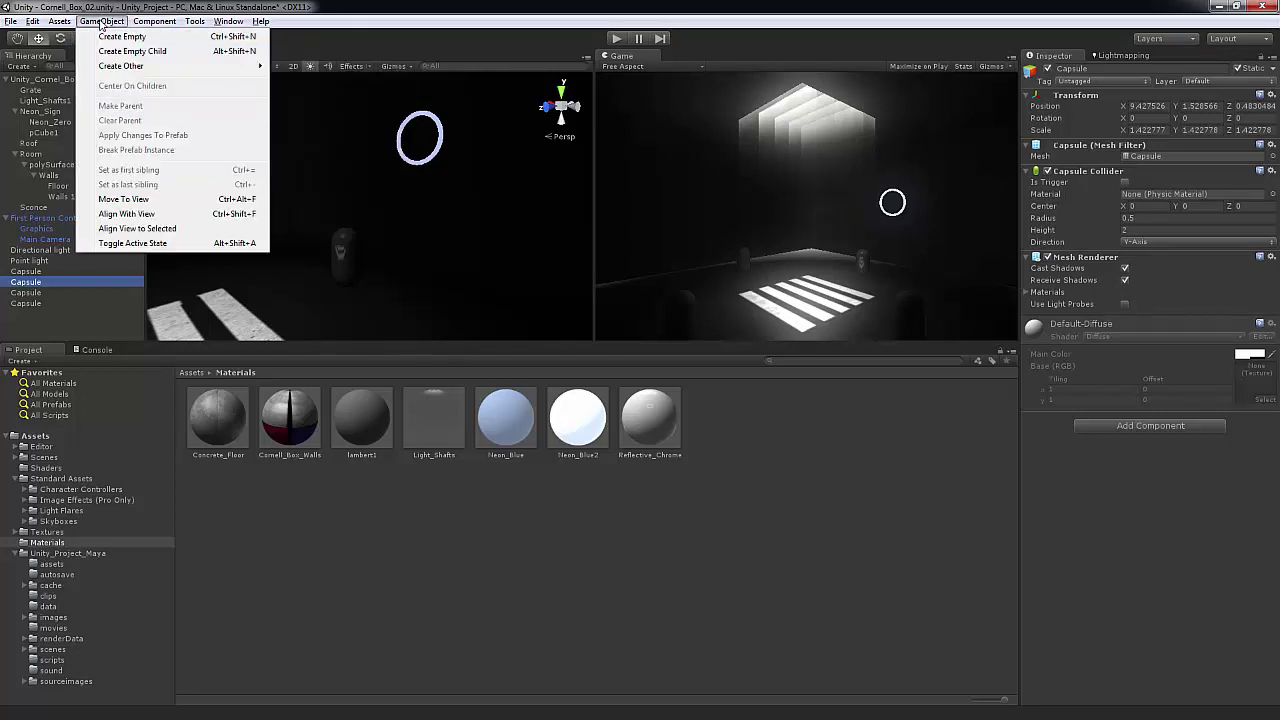
{"action": "mouse_move", "coordinate": [180, 66]}
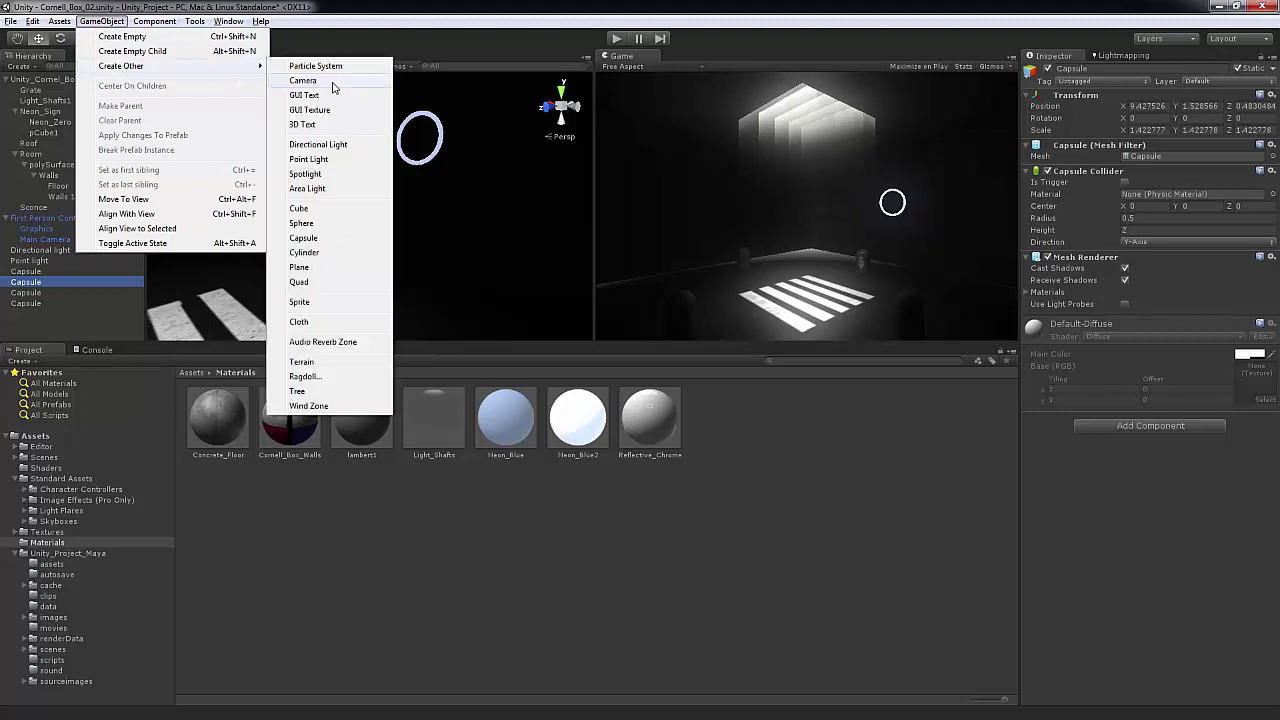
{"action": "left_click", "coordinate": [320, 174]}
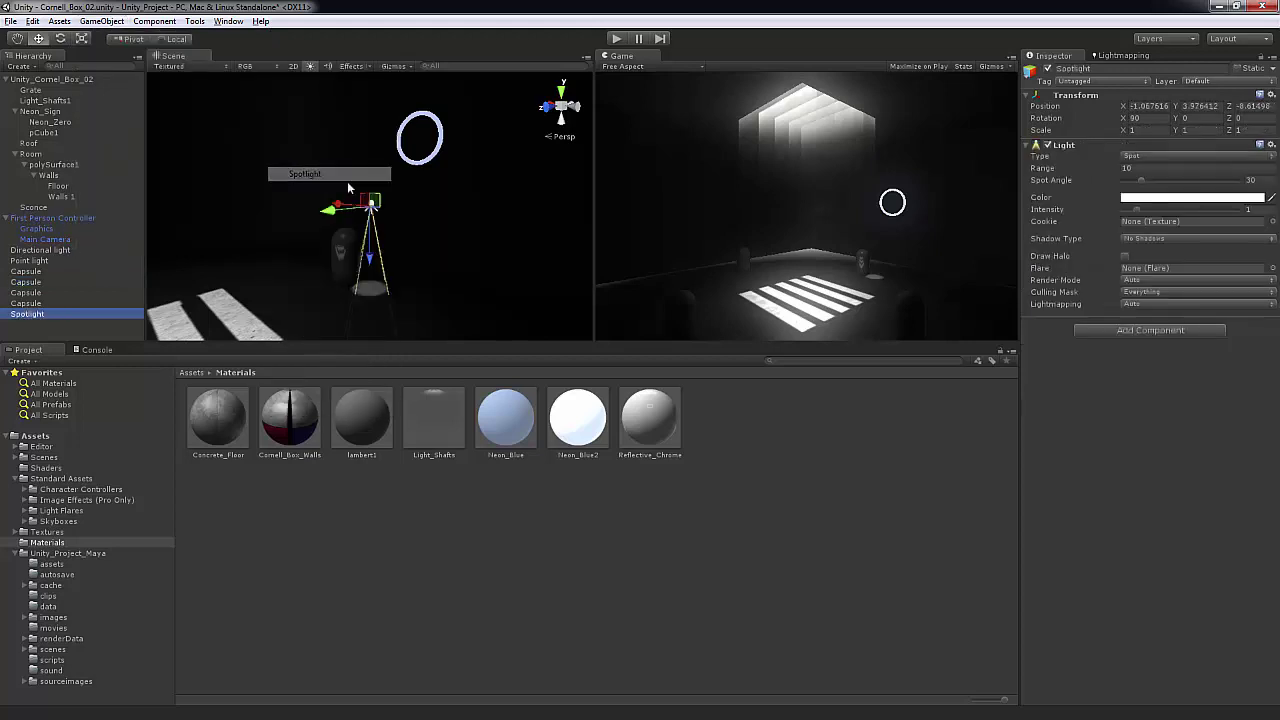
Step: Raise the spotlight to a Y position of about 10.6 and rotate it to face the neon ring's wall, with an X rotation of about 5
{"action": "left_click_drag", "start_coordinate": [388, 246], "coordinate": [380, 127], "text": "alt"}
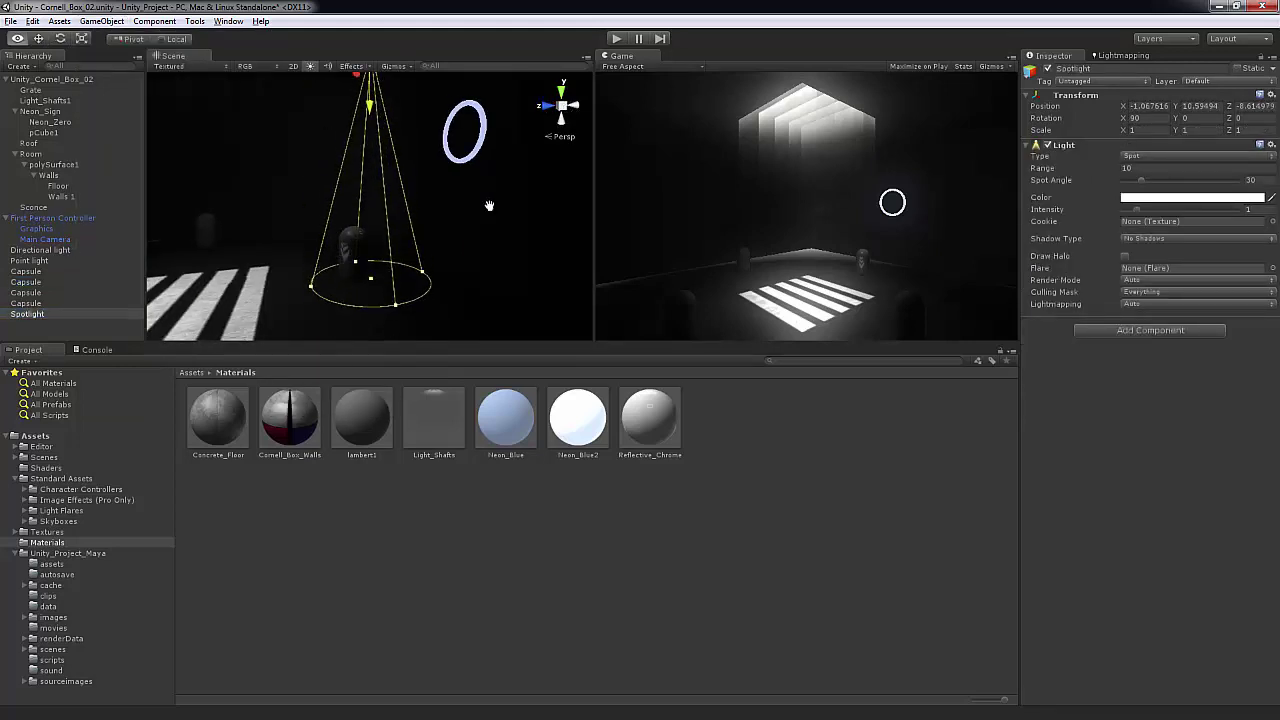
{"action": "left_click_drag", "start_coordinate": [489, 206], "coordinate": [423, 226], "text": "alt"}
{"action": "key", "text": "e"}
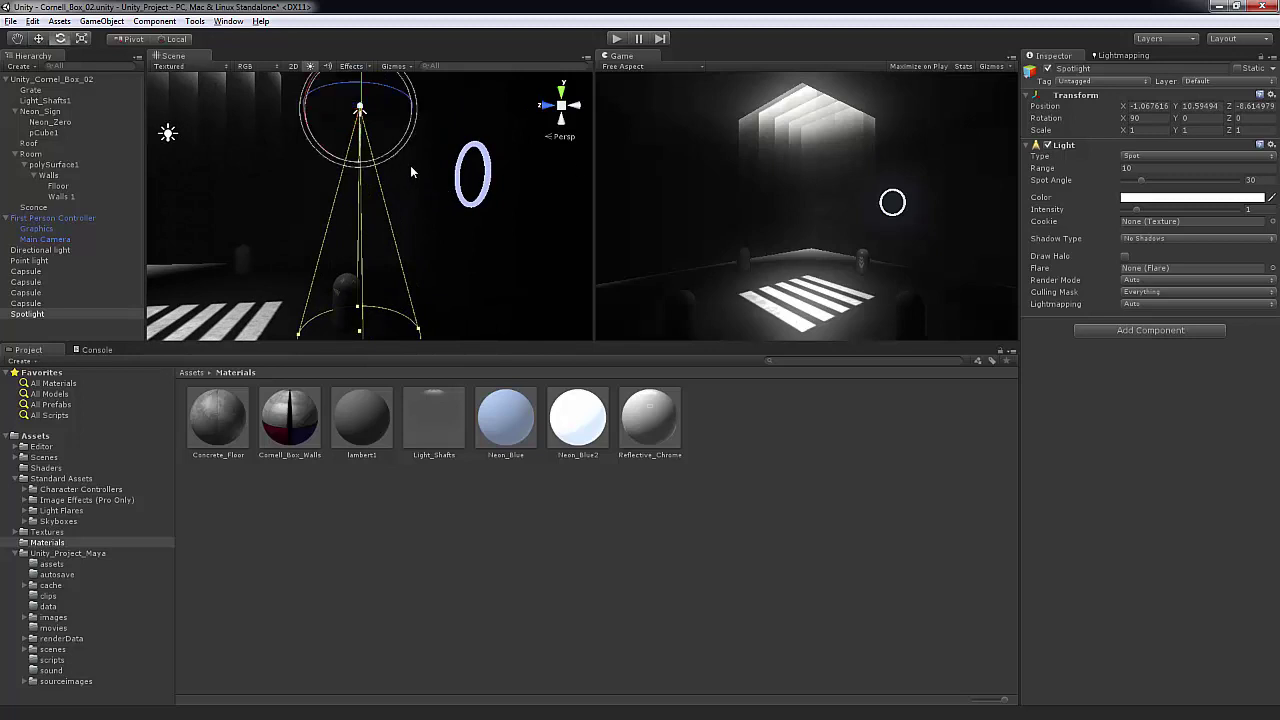
{"action": "left_click_drag", "start_coordinate": [343, 131], "coordinate": [328, 133], "text": "alt"}
{"action": "left_click_drag", "start_coordinate": [321, 108], "coordinate": [350, 202]}
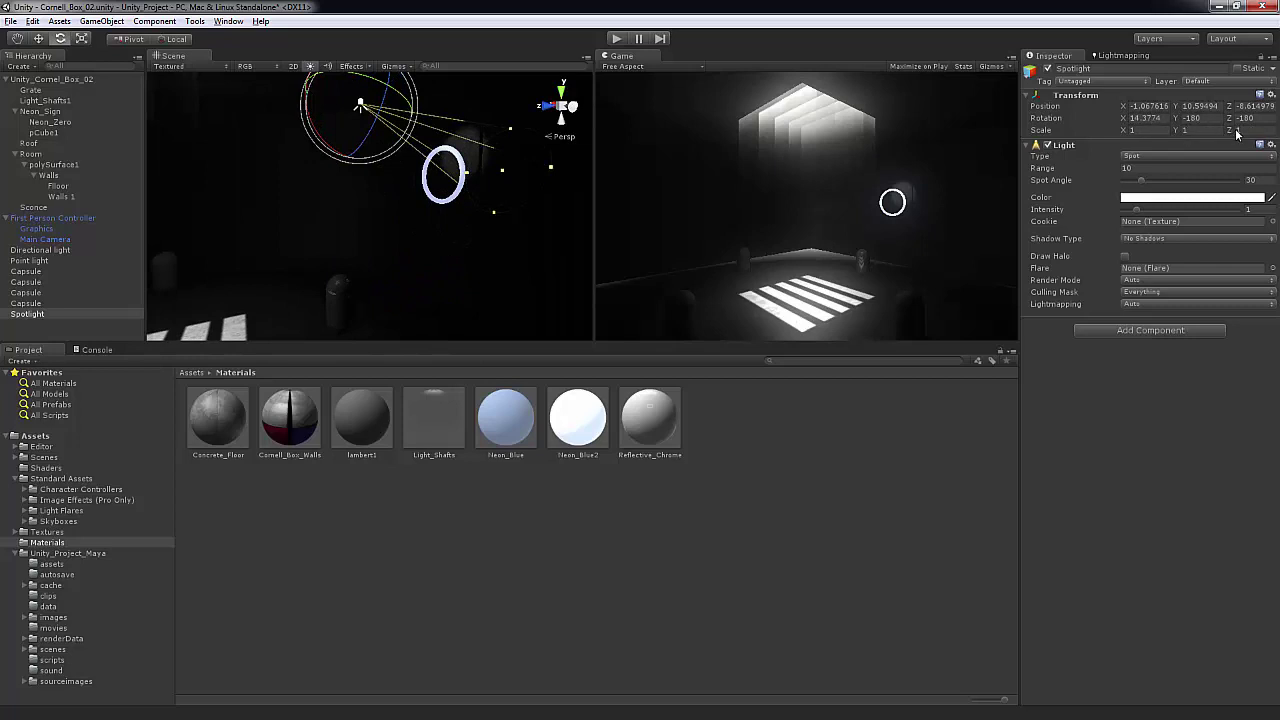
{"action": "middle_click_drag", "start_coordinate": [512, 238], "coordinate": [493, 266]}
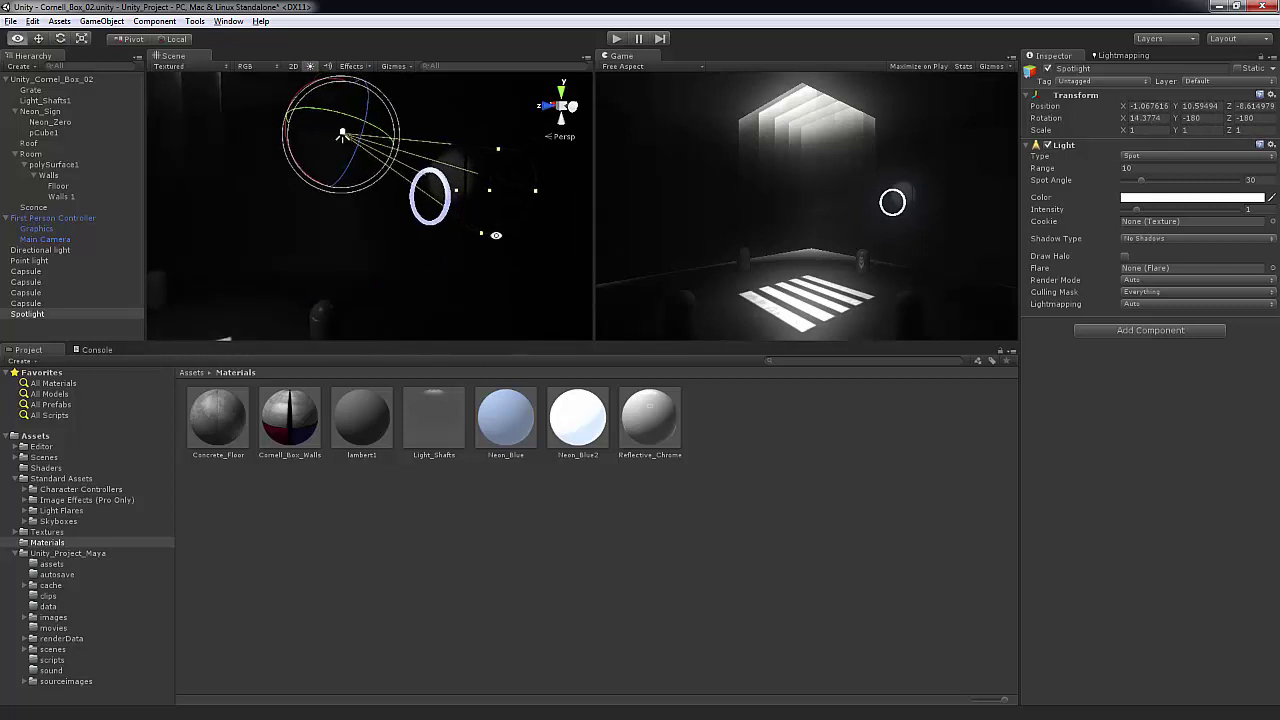
{"action": "left_click_drag", "start_coordinate": [326, 100], "coordinate": [560, 110], "text": "alt"}
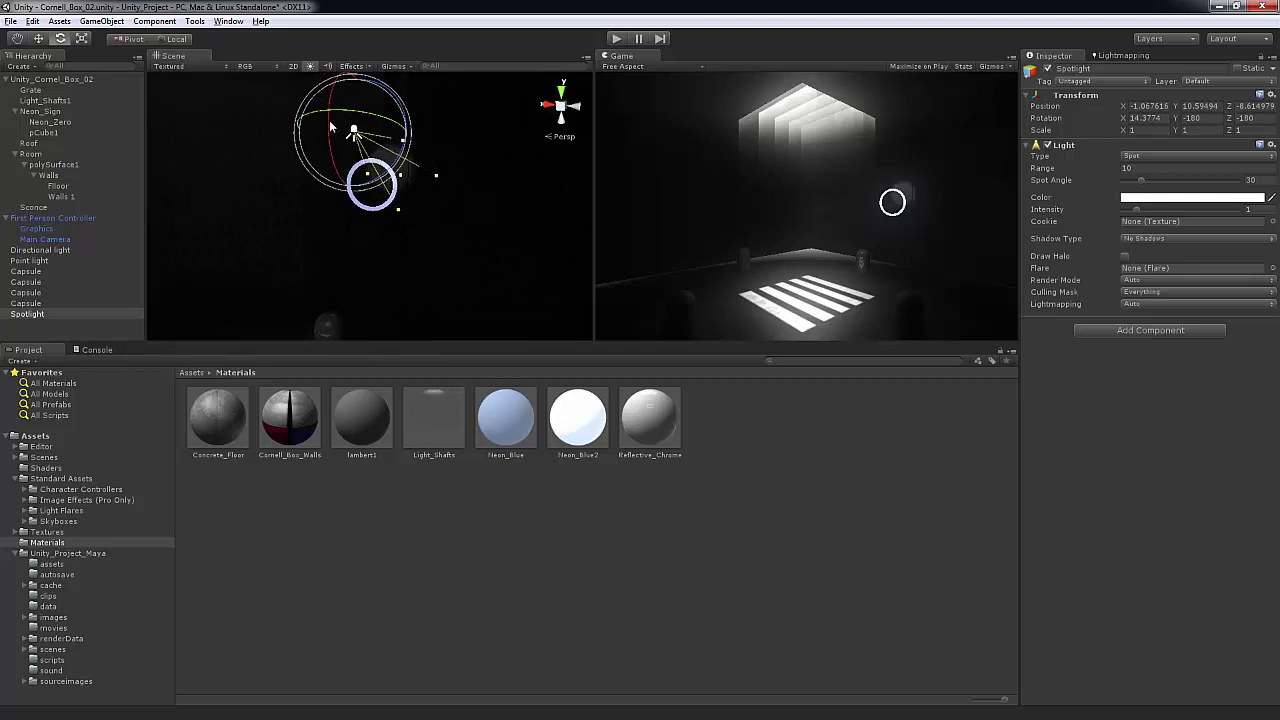
{"action": "left_click_drag", "start_coordinate": [329, 121], "coordinate": [330, 138]}
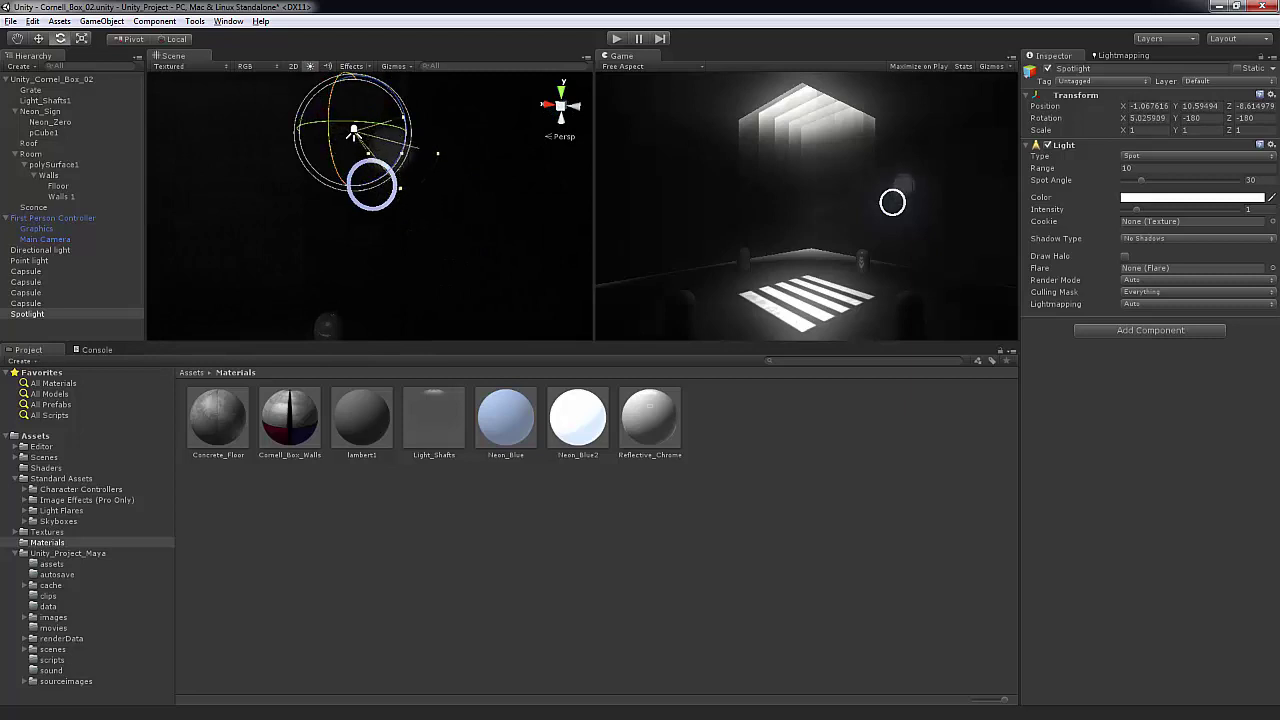
Step: Reset the spotlight's Transform and bring the light at the room's origin into view
{"action": "left_click", "coordinate": [1271, 94]}
{"action": "left_click", "coordinate": [1162, 109]}
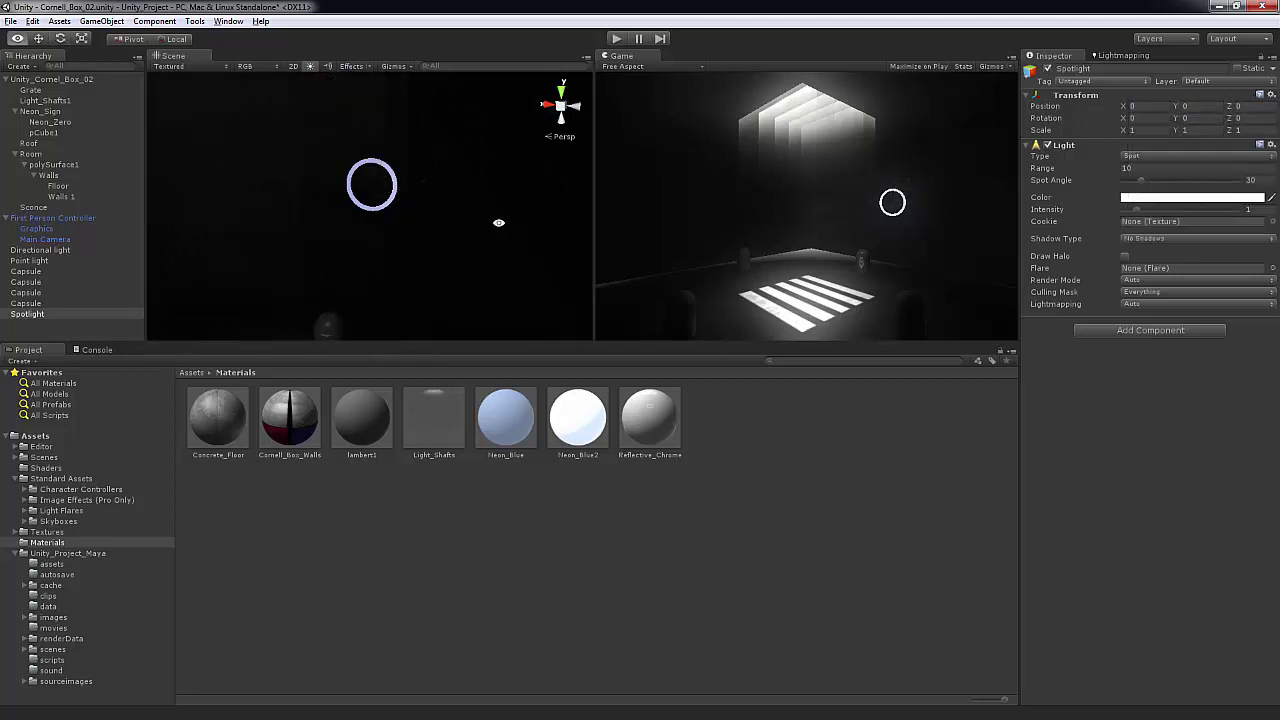
{"action": "middle_click_drag", "start_coordinate": [478, 212], "coordinate": [425, 145]}
{"action": "left_click_drag", "start_coordinate": [425, 145], "coordinate": [330, 139], "text": "alt"}
{"action": "left_click_drag", "start_coordinate": [332, 252], "coordinate": [449, 246], "text": "alt"}
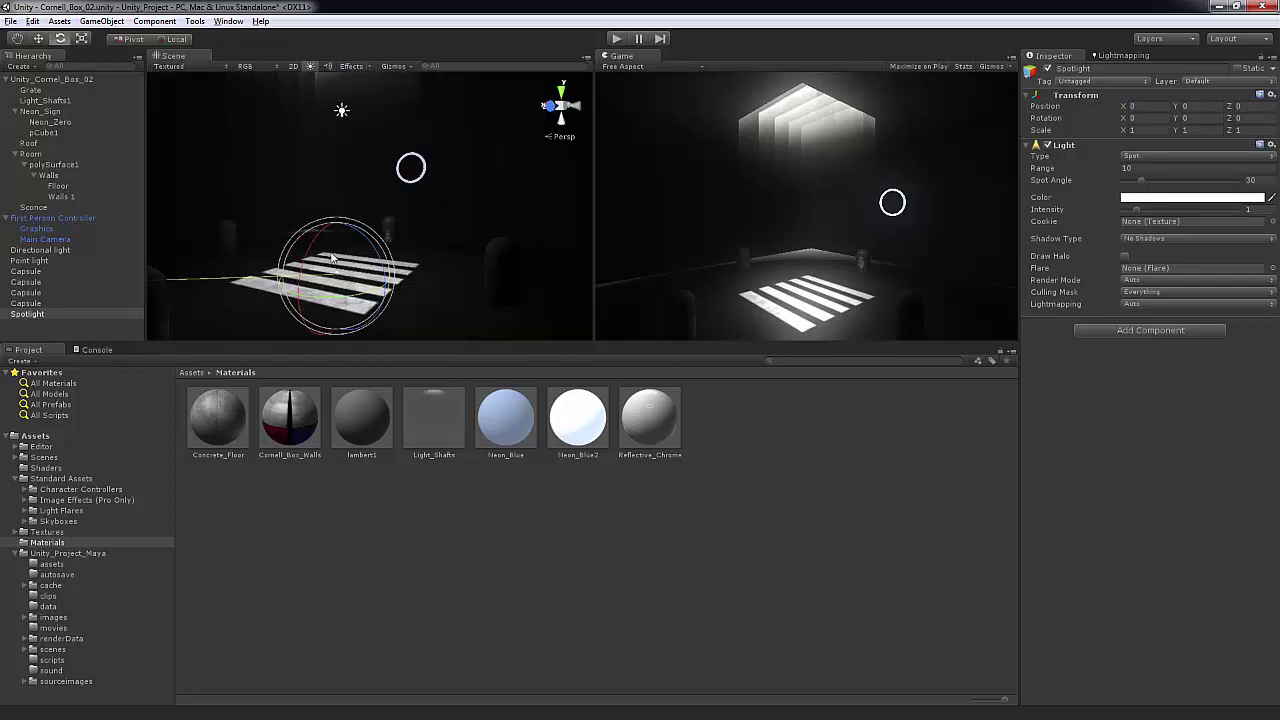
Step: Turn the spotlight 180 degrees to face the neon ring's wall and set its X rotation to 0
{"action": "left_click_drag", "start_coordinate": [304, 260], "coordinate": [642, 285]}
{"action": "left_click_drag", "start_coordinate": [308, 234], "coordinate": [523, 234]}
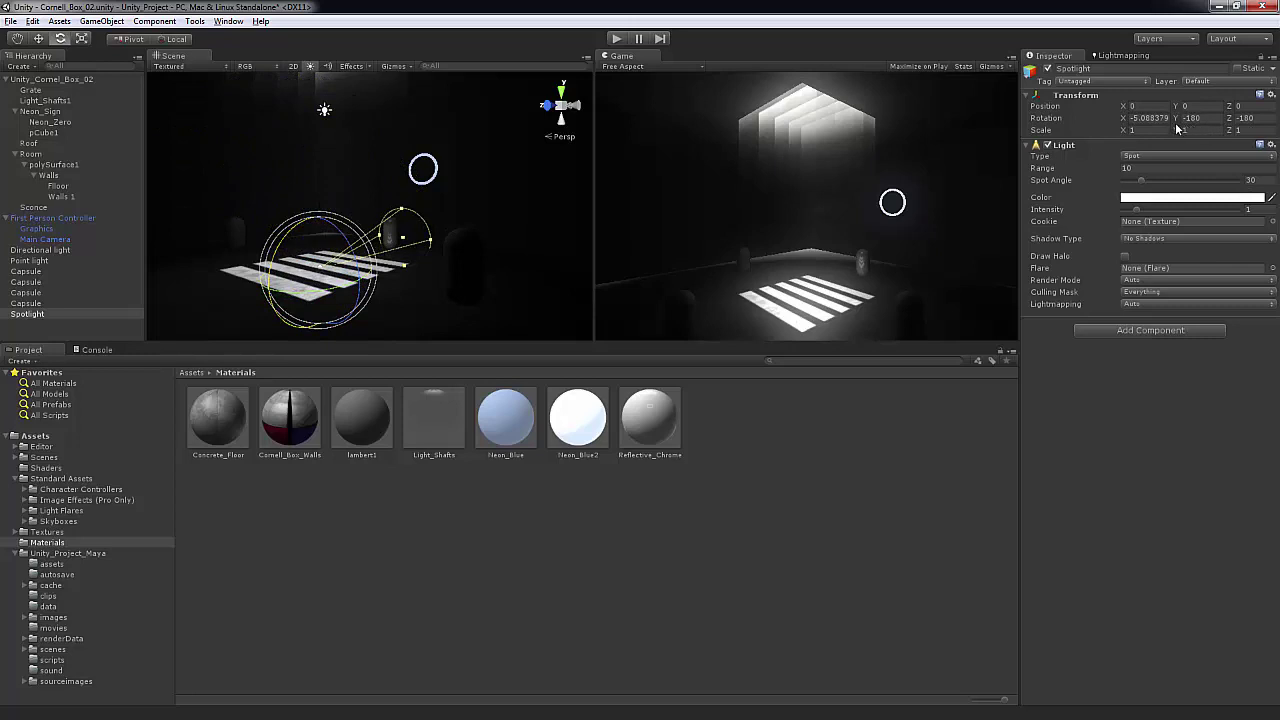
{"action": "left_click", "coordinate": [1140, 118]}
{"action": "type", "text": "0"}
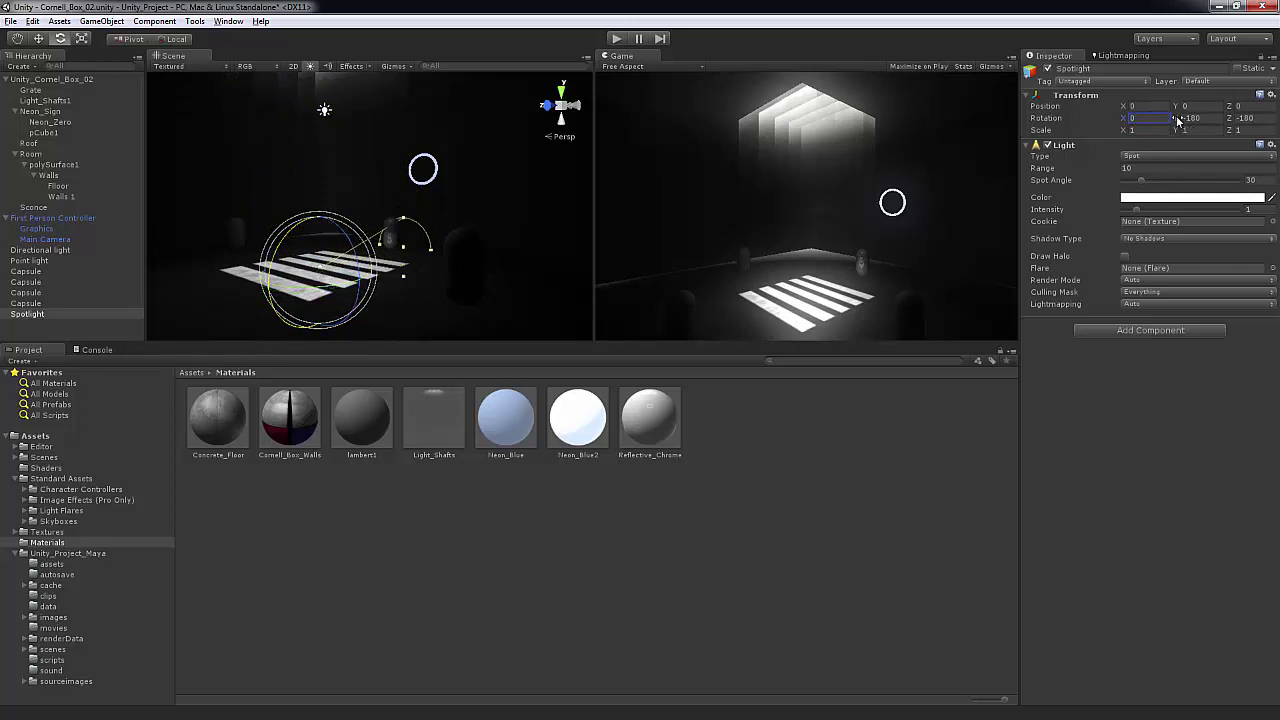
Step: Move the spotlight in front of the neon ring, to a Y position of about 7.82 and a Z position of about -10.91
{"action": "left_click_drag", "start_coordinate": [512, 290], "coordinate": [434, 296], "text": "alt"}
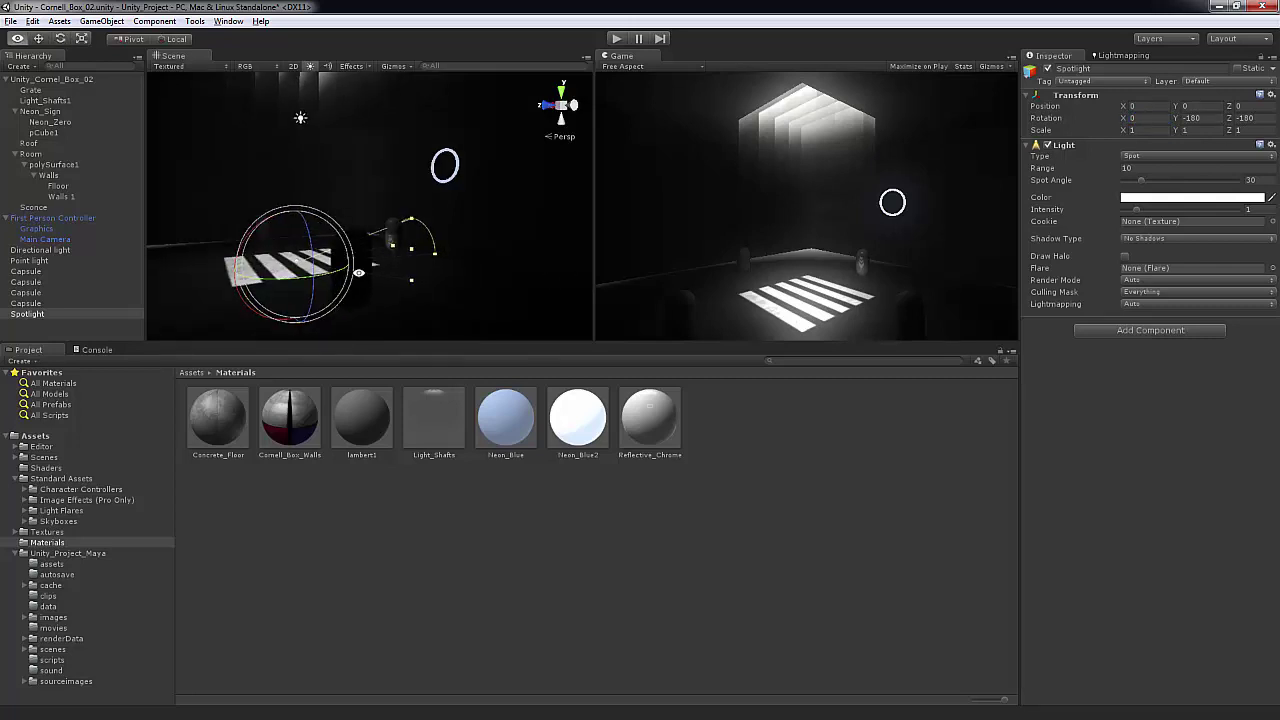
{"action": "key", "text": "w"}
{"action": "middle_click_drag", "start_coordinate": [434, 296], "coordinate": [318, 262]}
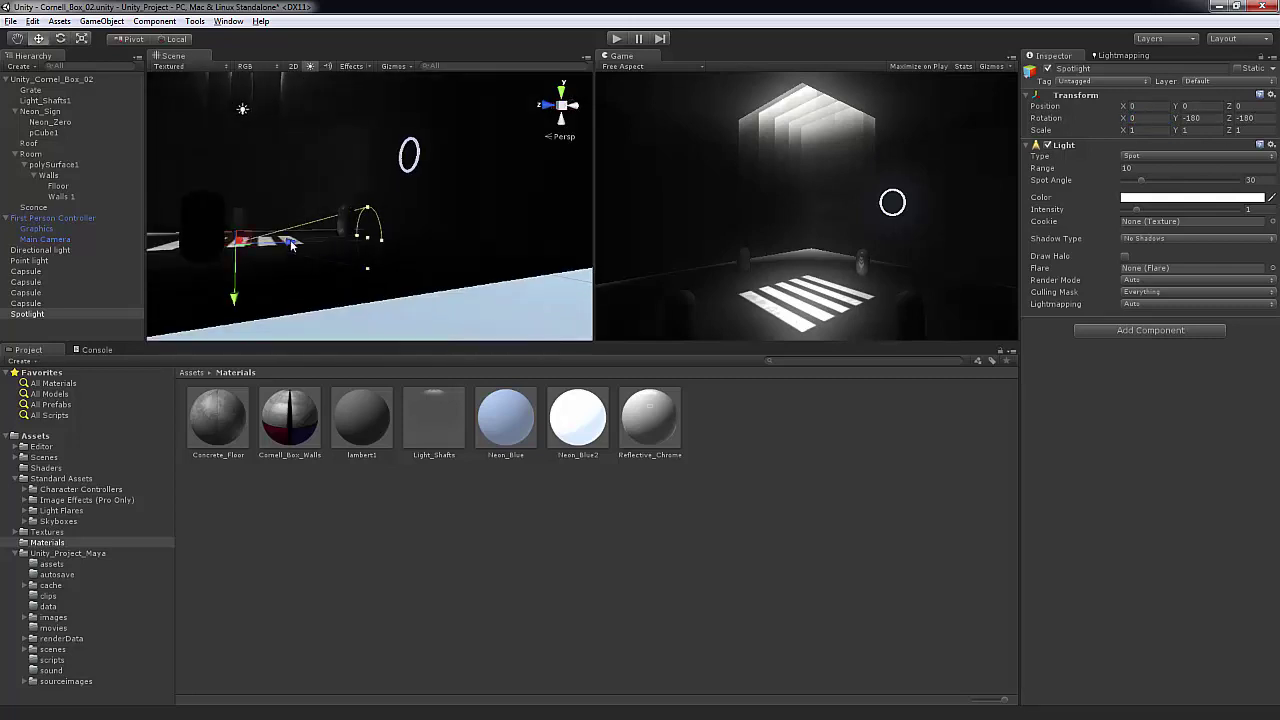
{"action": "left_click_drag", "start_coordinate": [286, 240], "coordinate": [440, 232]}
{"action": "left_click_drag", "start_coordinate": [440, 232], "coordinate": [381, 194], "text": "alt"}
{"action": "middle_click_drag", "start_coordinate": [440, 194], "coordinate": [453, 216]}
{"action": "left_click_drag", "start_coordinate": [452, 222], "coordinate": [378, 192], "text": "alt"}
{"action": "left_click_drag", "start_coordinate": [311, 232], "coordinate": [311, 228]}
{"action": "left_click_drag", "start_coordinate": [438, 217], "coordinate": [560, 228], "text": "alt"}
Step: Widen the spotlight's Spot Angle to about 87.7 so its light surrounds the neon ring on the wall
{"action": "left_click_drag", "start_coordinate": [1055, 181], "coordinate": [1170, 198]}
{"action": "left_click_drag", "start_coordinate": [414, 138], "coordinate": [370, 185], "text": "alt"}
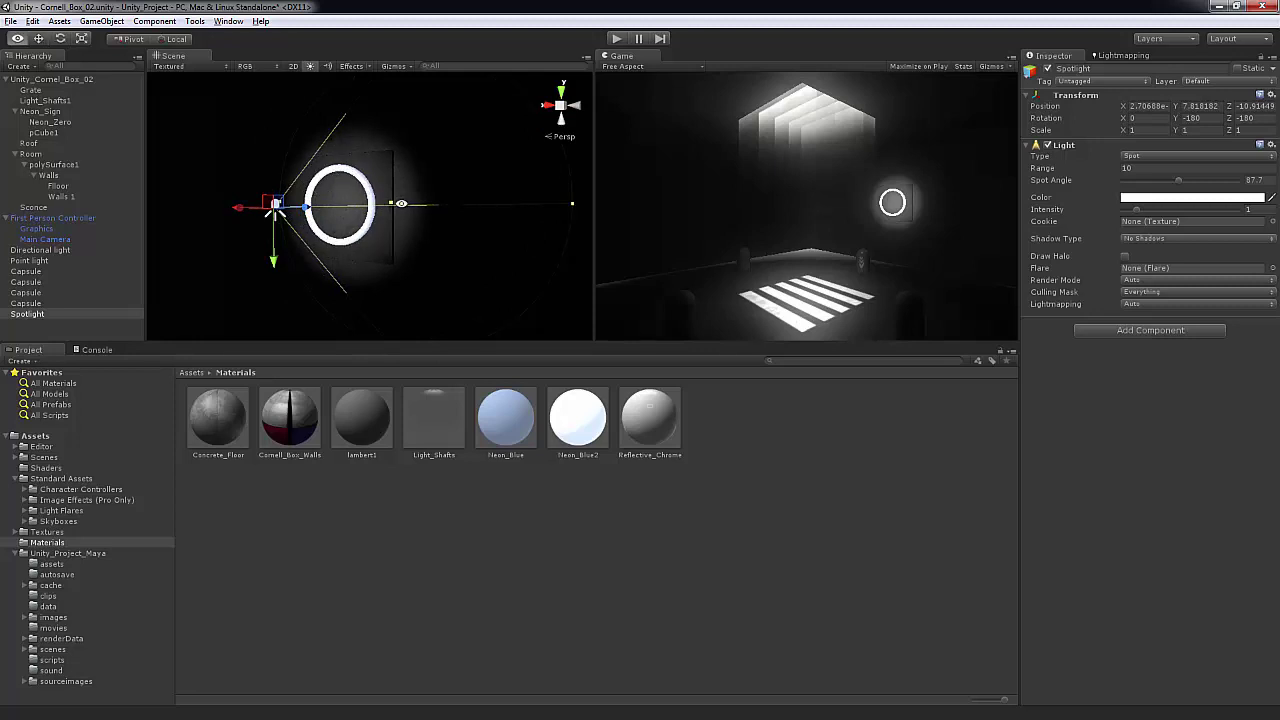
{"action": "mouse_move", "coordinate": [404, 204]}
{"action": "left_mouse_down", "text": "alt"}
{"action": "mouse_move", "coordinate": [234, 196]}
{"action": "mouse_move", "coordinate": [390, 203]}
{"action": "left_mouse_up", "text": "alt"}
{"action": "scroll", "coordinate": [390, 204], "scroll_direction": "up", "scroll_amount": 2}
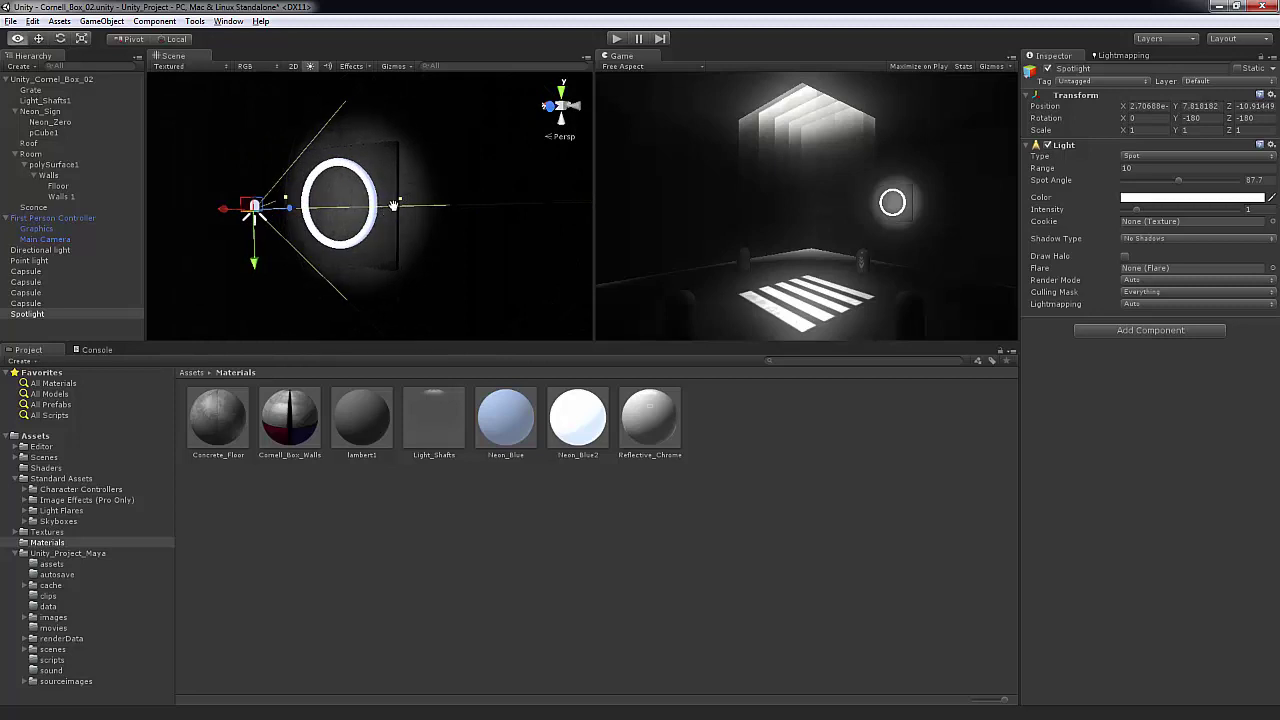
{"action": "middle_click_drag", "start_coordinate": [390, 208], "coordinate": [421, 199], "text": "alt"}
{"action": "left_click_drag", "start_coordinate": [421, 199], "coordinate": [417, 206], "text": "alt"}
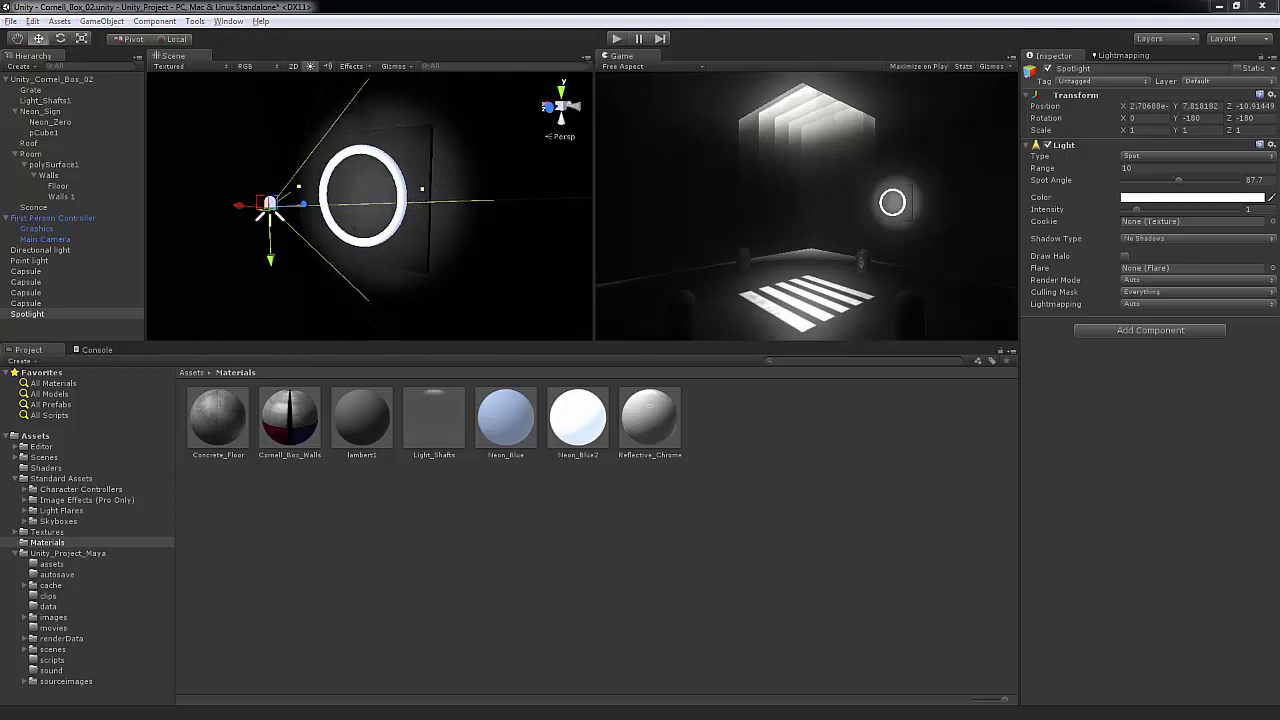
Step: Switch to Photoshop and examine the Alpha 1 channel of Neon_Zero_Cookie_01.psd
{"action": "left_click_drag", "start_coordinate": [0, 88], "coordinate": [588, 43]}
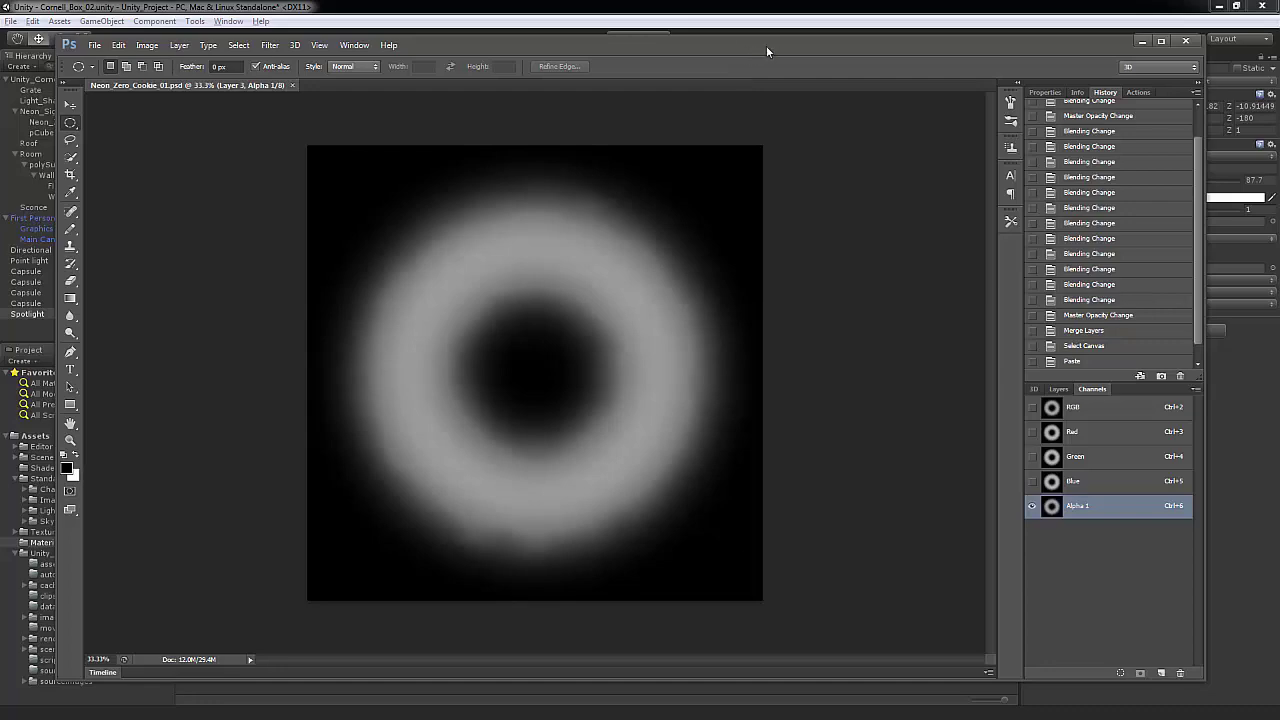
{"action": "left_click_drag", "start_coordinate": [766, 51], "coordinate": [0, 45]}
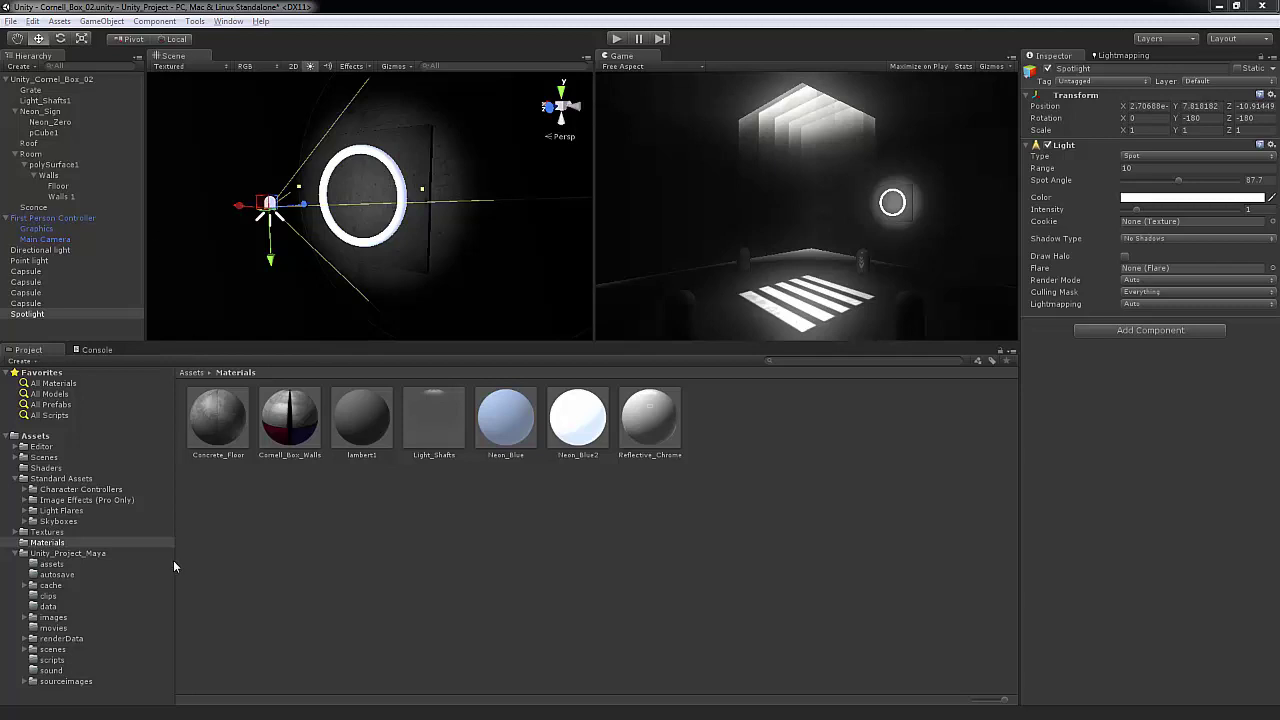
Step: Configure the Neon_Zero_Cookie_01 texture in Unity_Project_Maya's images folder as a Cookie with the Spotlight light type, and apply the import settings
{"action": "left_click", "coordinate": [247, 573]}
{"action": "left_click", "coordinate": [96, 554]}
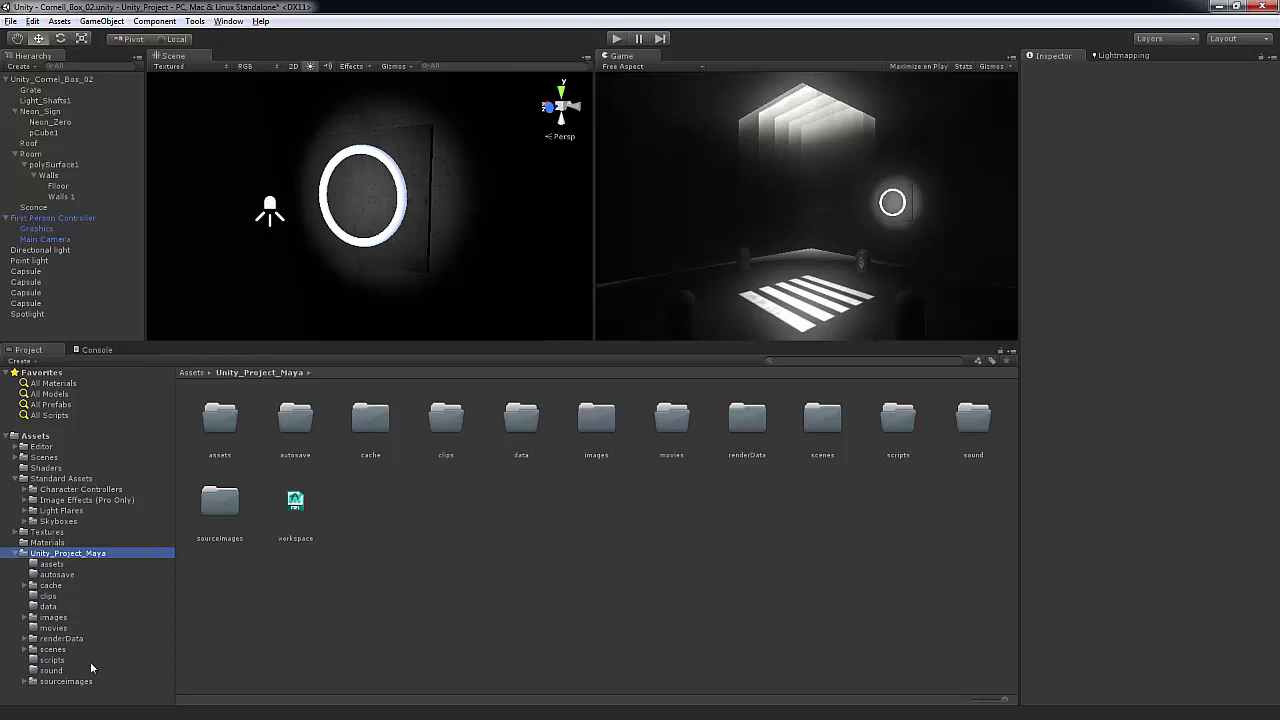
{"action": "left_click", "coordinate": [54, 618]}
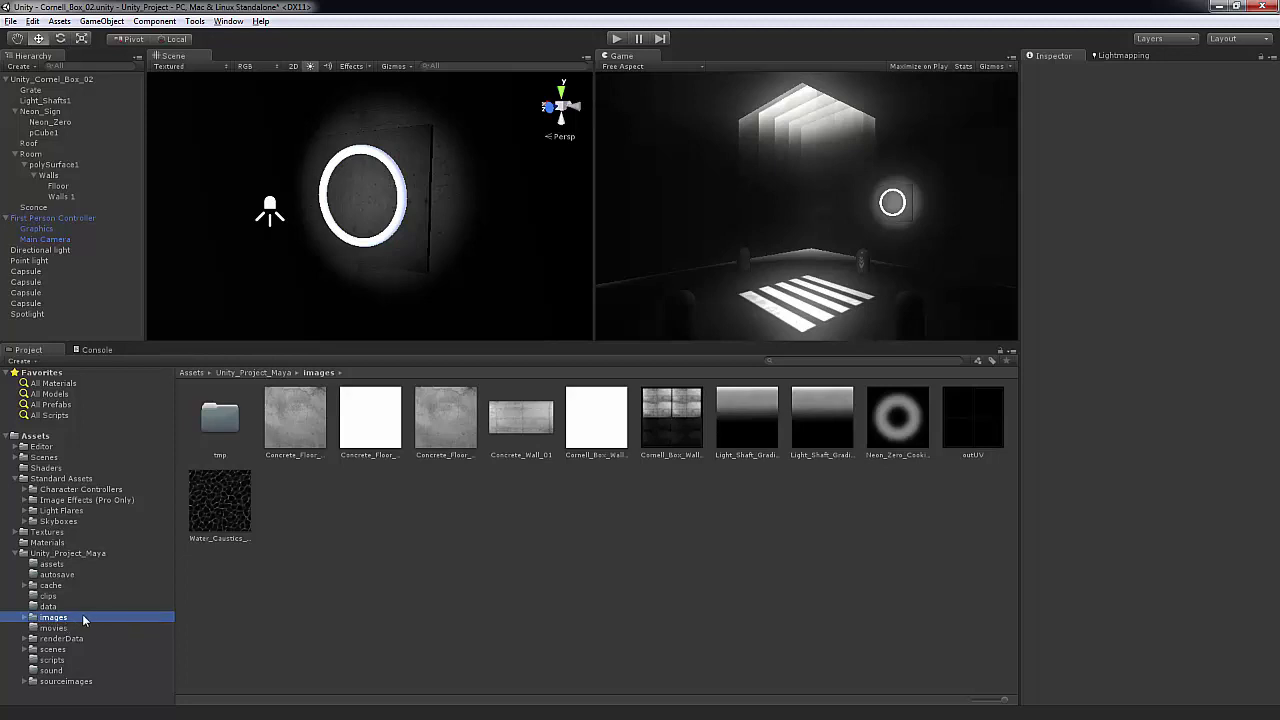
{"action": "left_click", "coordinate": [911, 431]}
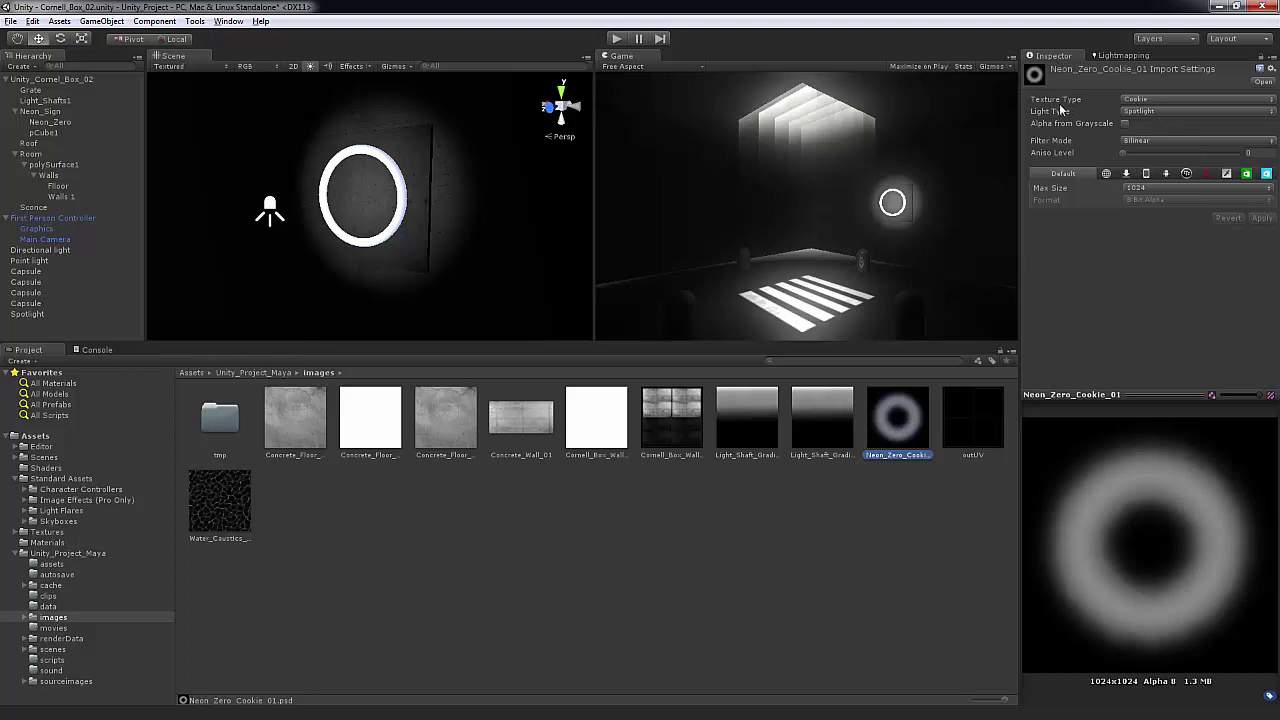
{"action": "left_click", "coordinate": [1157, 100]}
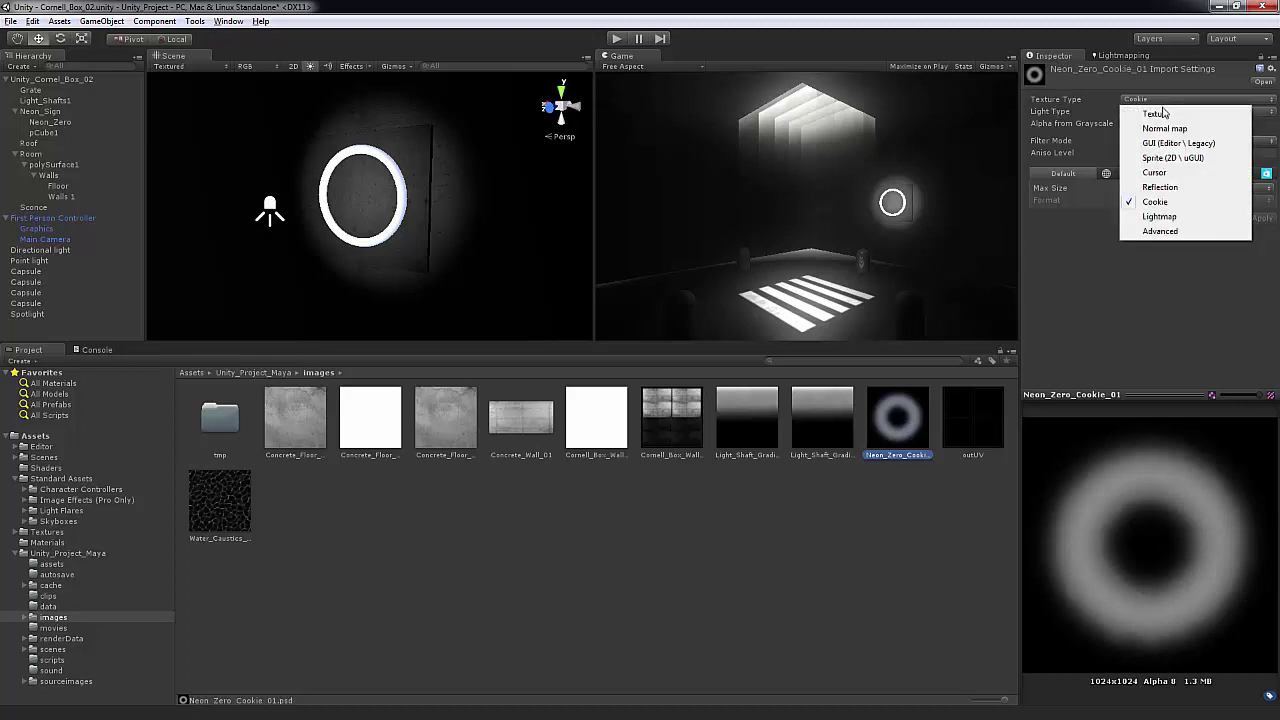
{"action": "left_click", "coordinate": [1158, 114]}
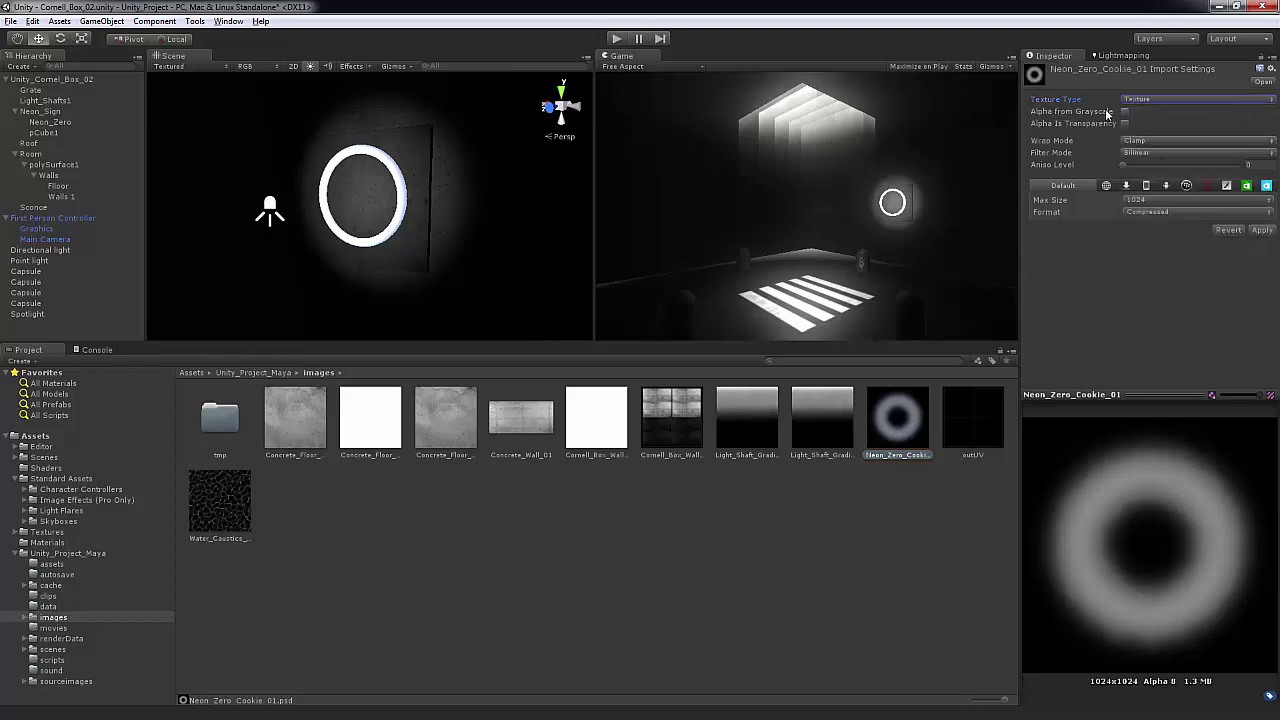
{"action": "left_click", "coordinate": [1170, 99]}
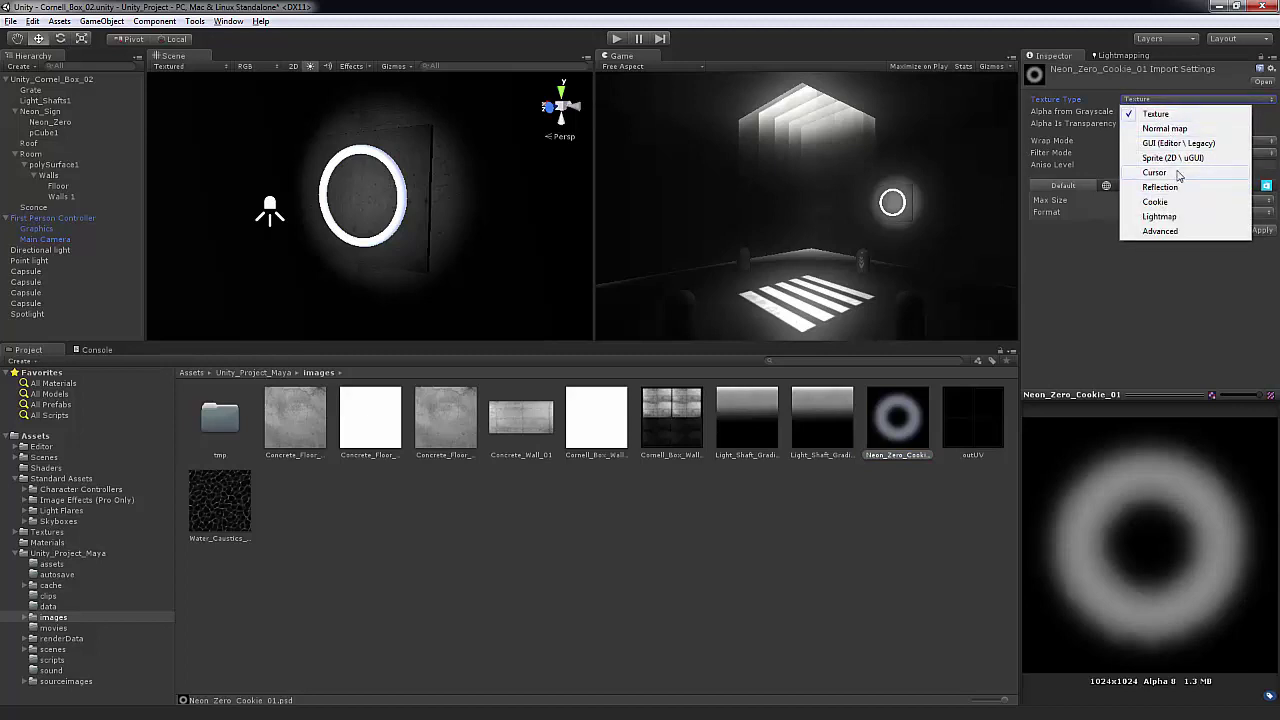
{"action": "left_click", "coordinate": [1160, 201]}
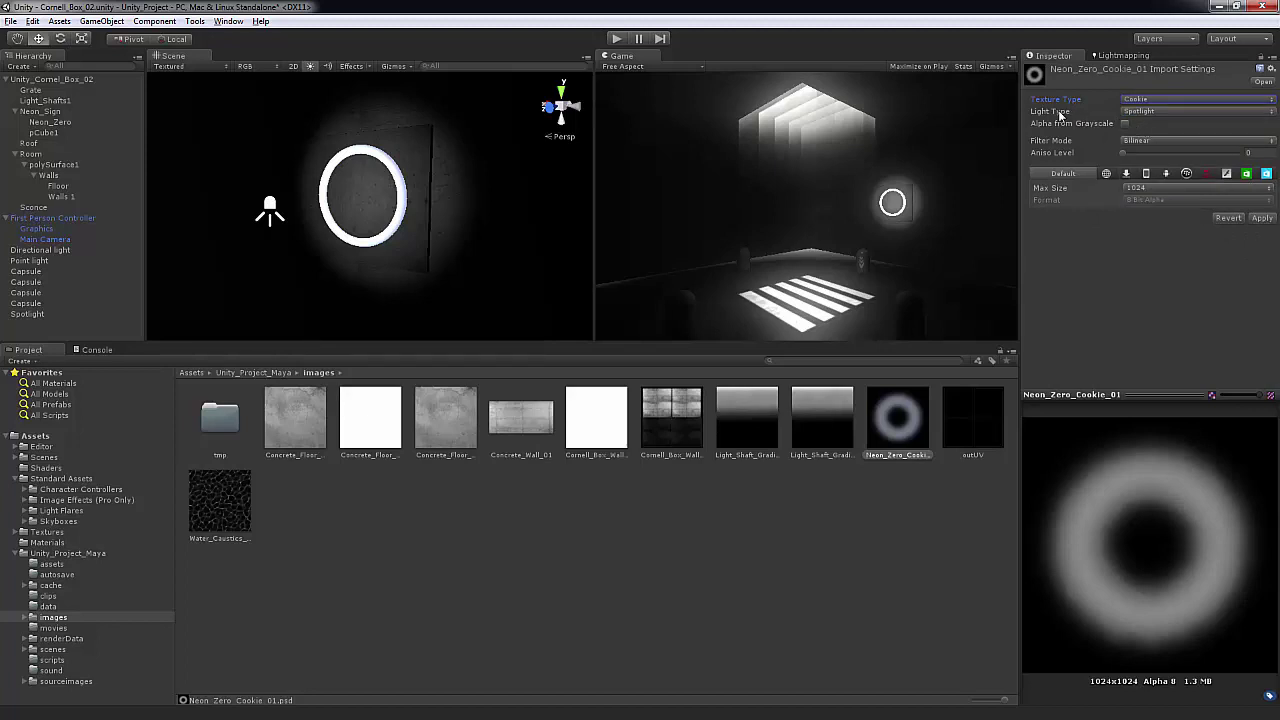
{"action": "left_click", "coordinate": [1143, 115]}
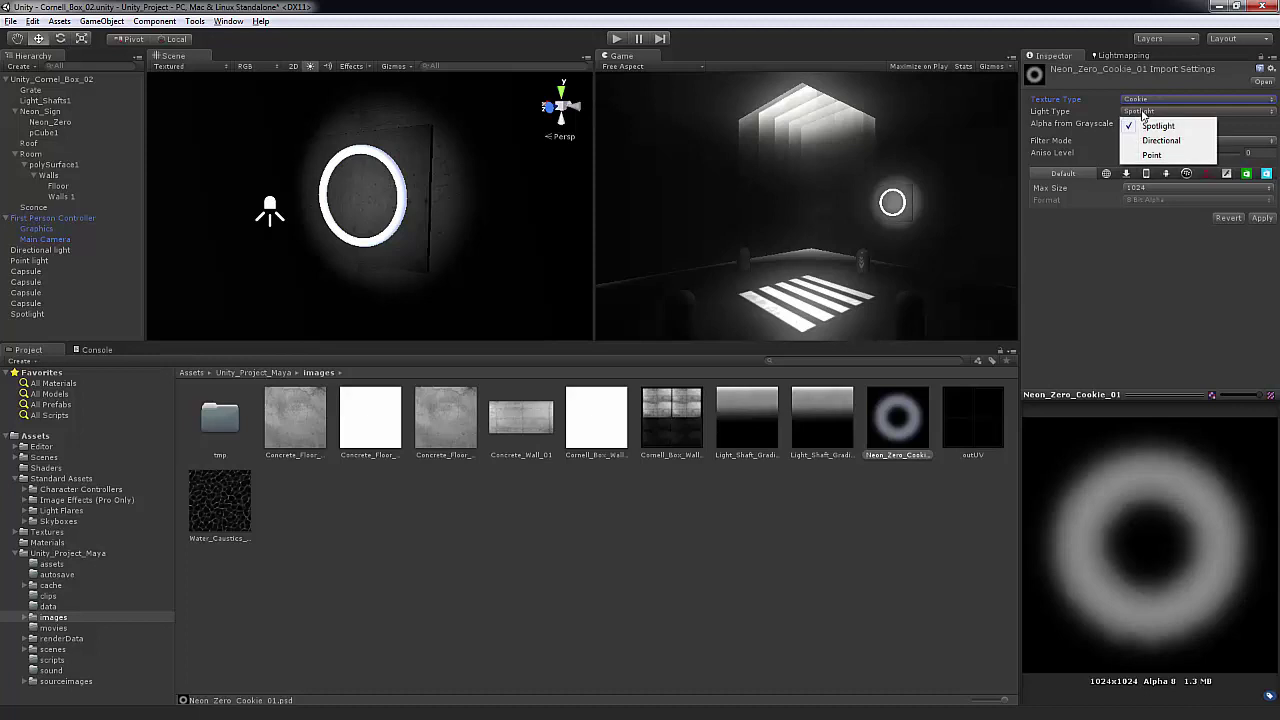
{"action": "left_click", "coordinate": [1138, 125]}
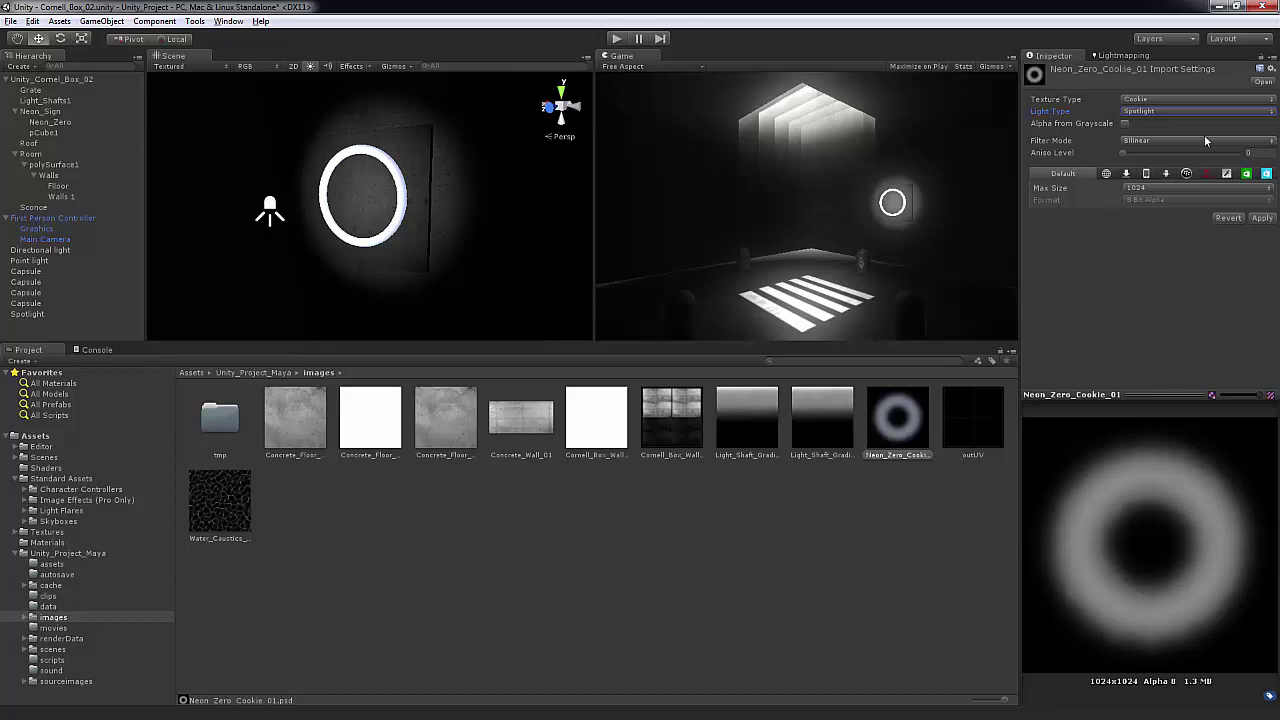
{"action": "left_click", "coordinate": [1258, 218]}
Step: Assign the Neon_Zero_Cookie_01 texture as the spotlight's Cookie
{"action": "left_click", "coordinate": [44, 315]}
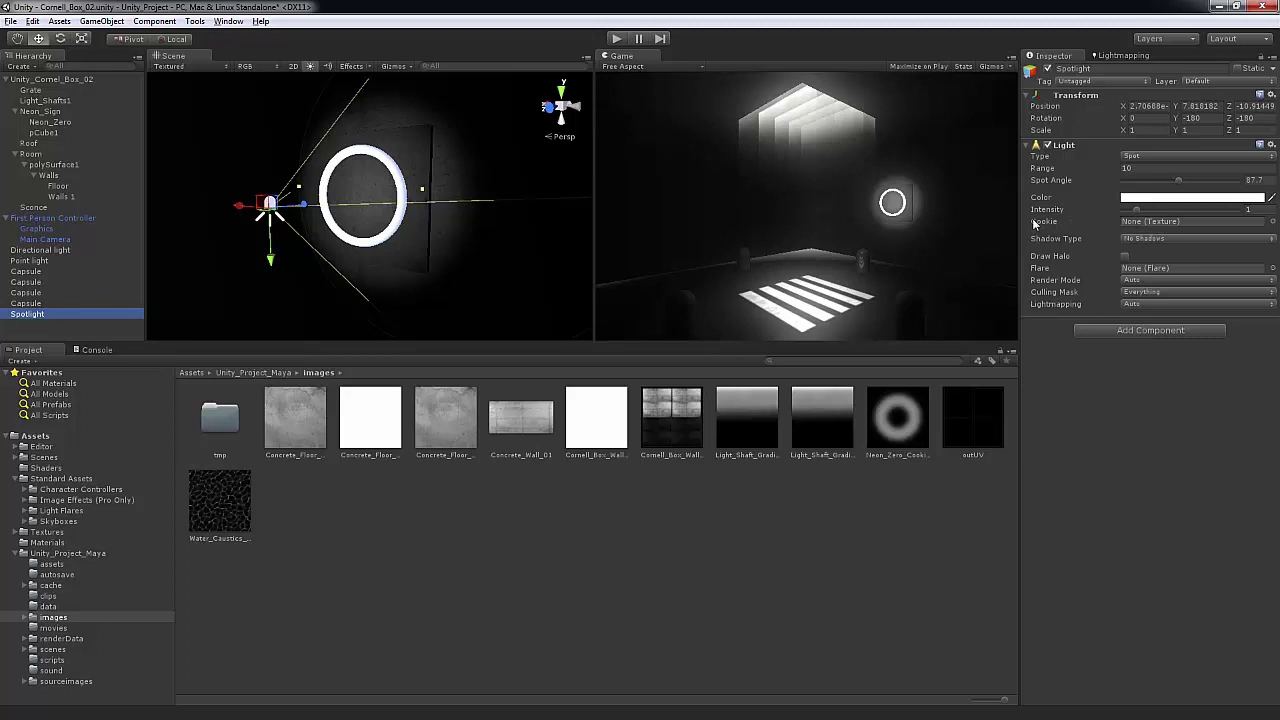
{"action": "left_click", "coordinate": [1273, 224]}
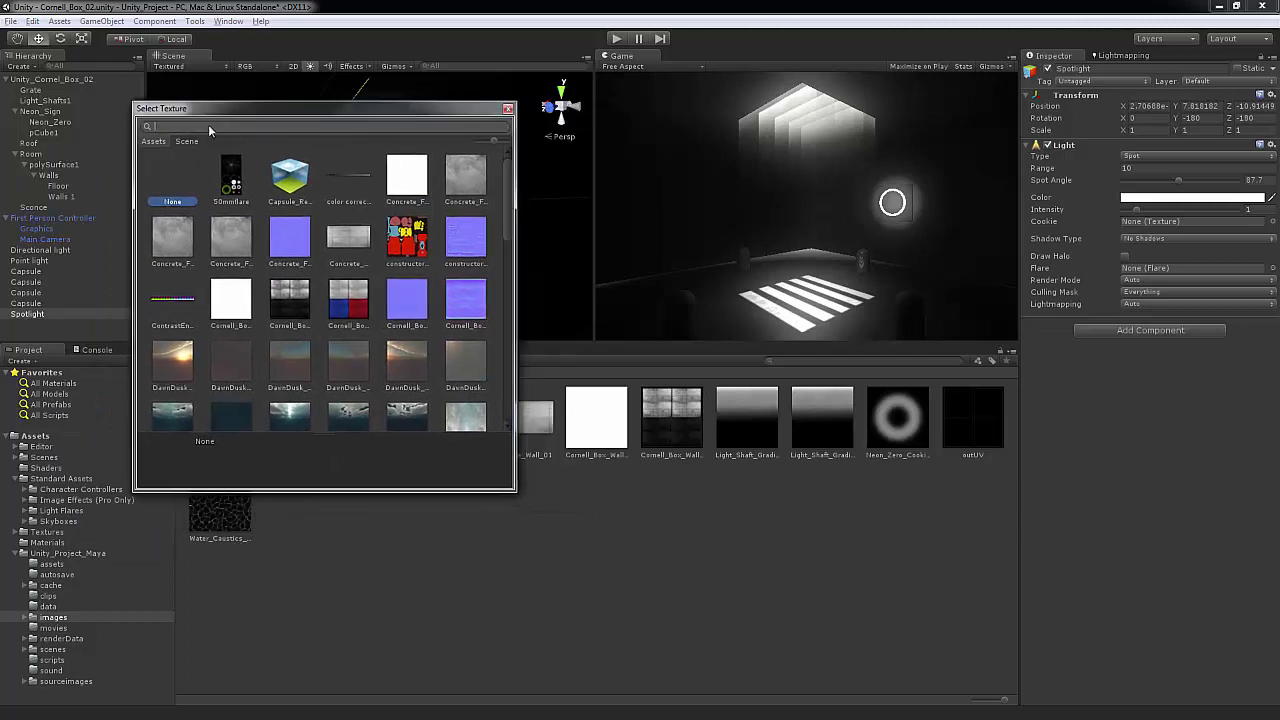
{"action": "type", "text": "neo"}
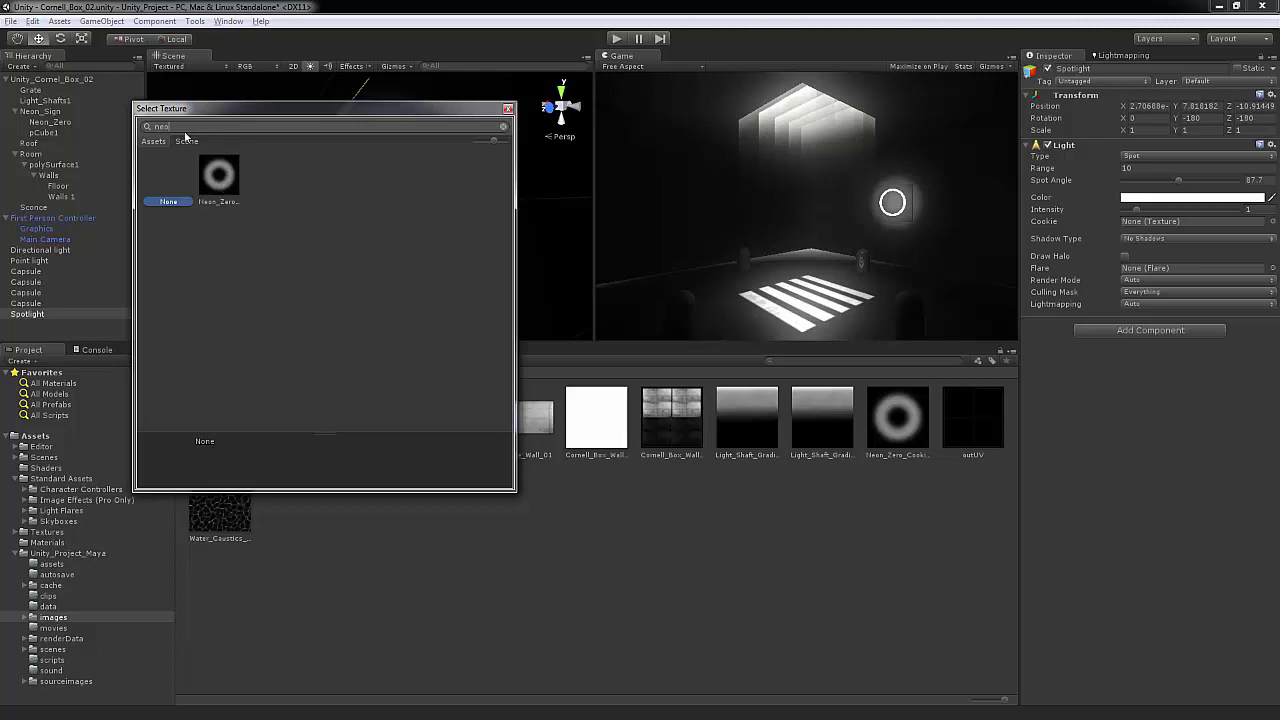
{"action": "double_click", "coordinate": [222, 175]}
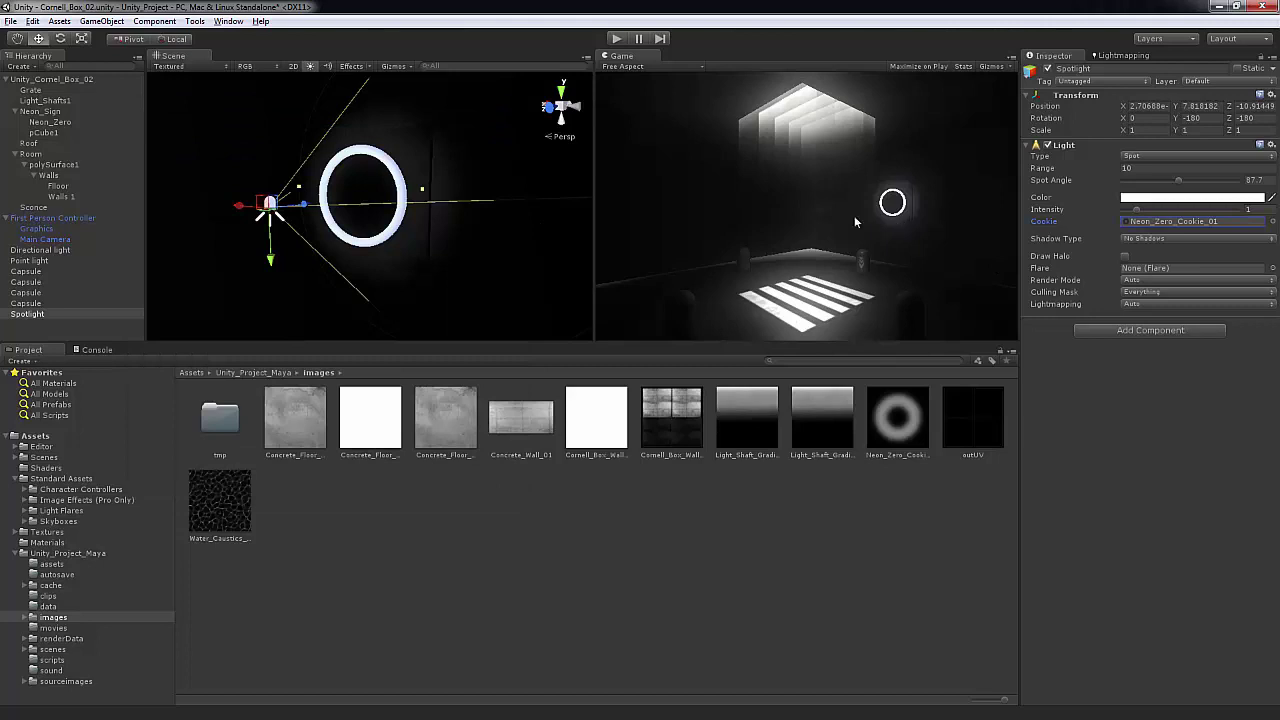
Step: Raise the spotlight's Intensity to about 2.73 and set its Spot Angle to about 76.1 to fit the glow around the ring
{"action": "left_click_drag", "start_coordinate": [398, 220], "coordinate": [413, 224], "text": "alt"}
{"action": "right_click_drag", "start_coordinate": [413, 224], "coordinate": [453, 212], "text": "alt"}
{"action": "left_click_drag", "start_coordinate": [453, 212], "coordinate": [486, 218], "text": "alt"}
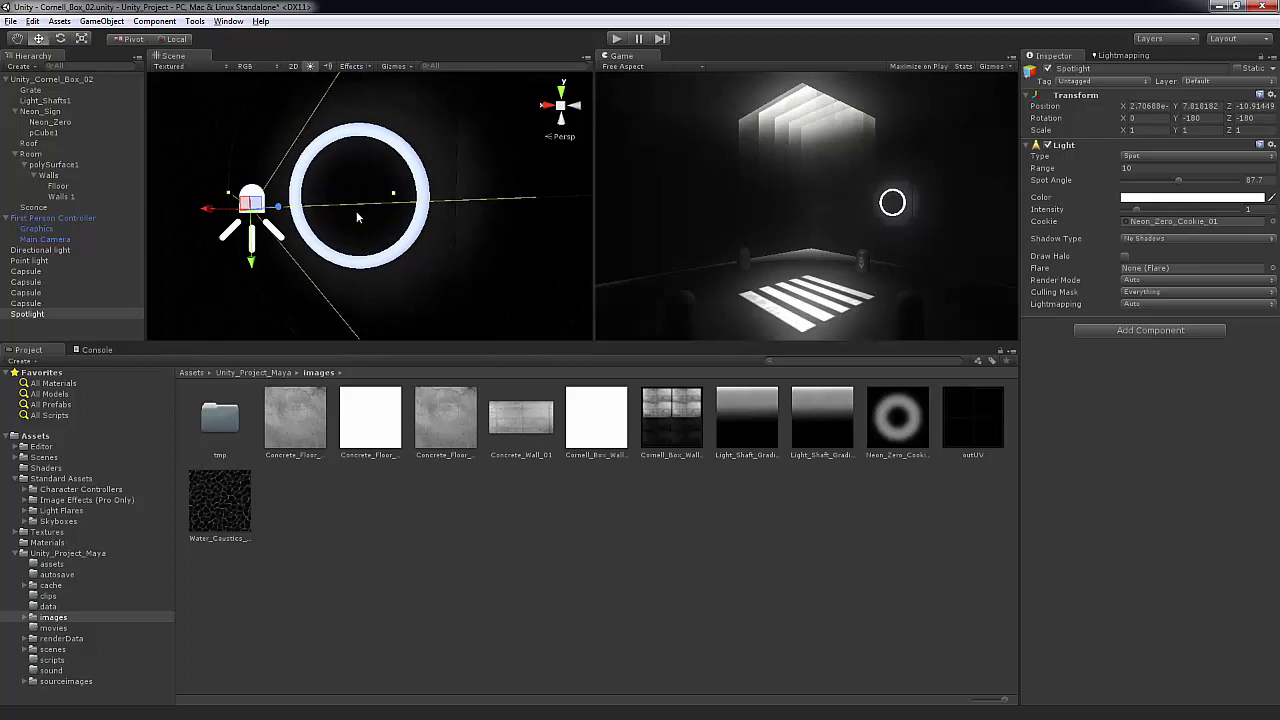
{"action": "left_click_drag", "start_coordinate": [358, 217], "coordinate": [333, 256], "text": "alt"}
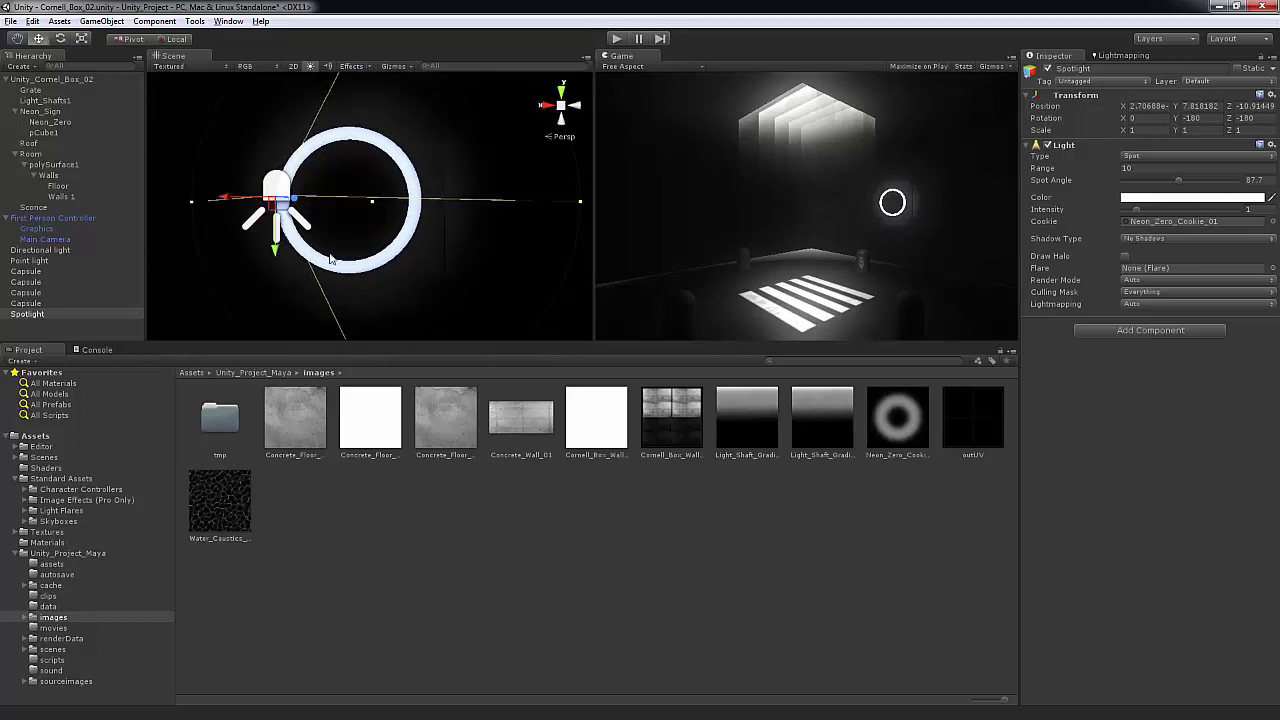
{"action": "left_click_drag", "start_coordinate": [359, 173], "coordinate": [375, 195], "text": "alt"}
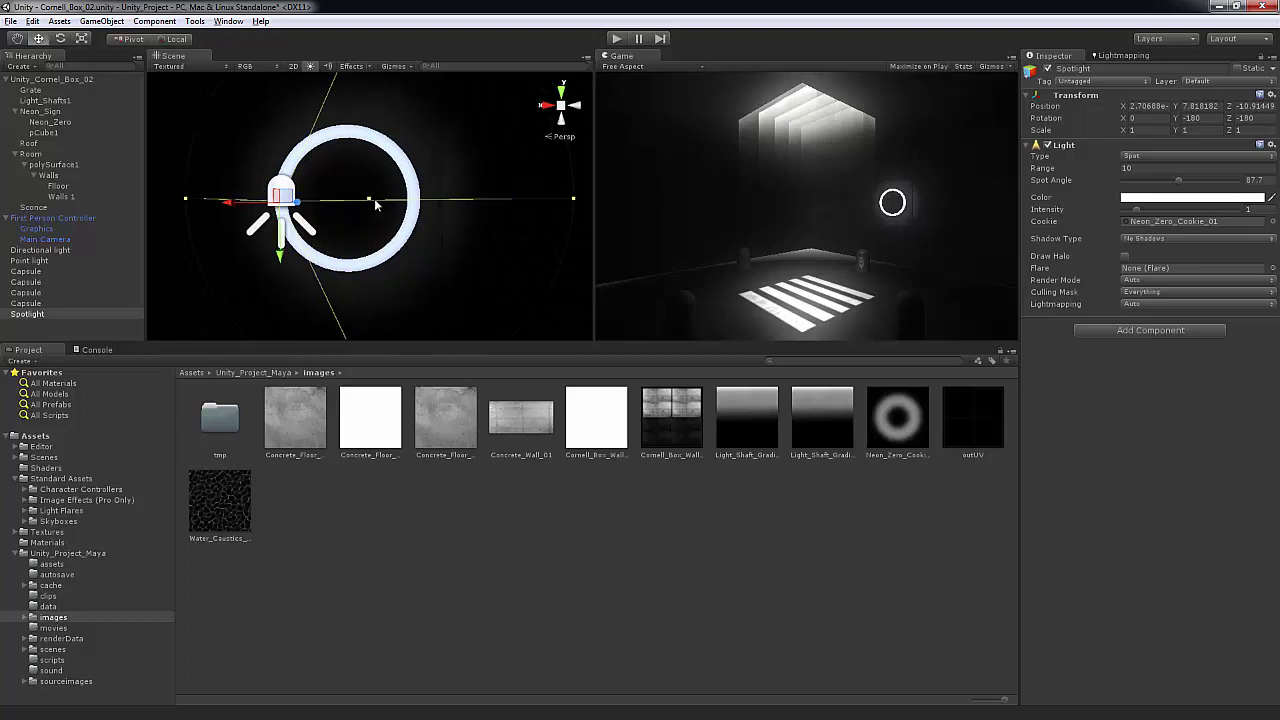
{"action": "left_click_drag", "start_coordinate": [309, 184], "coordinate": [296, 190], "text": "alt"}
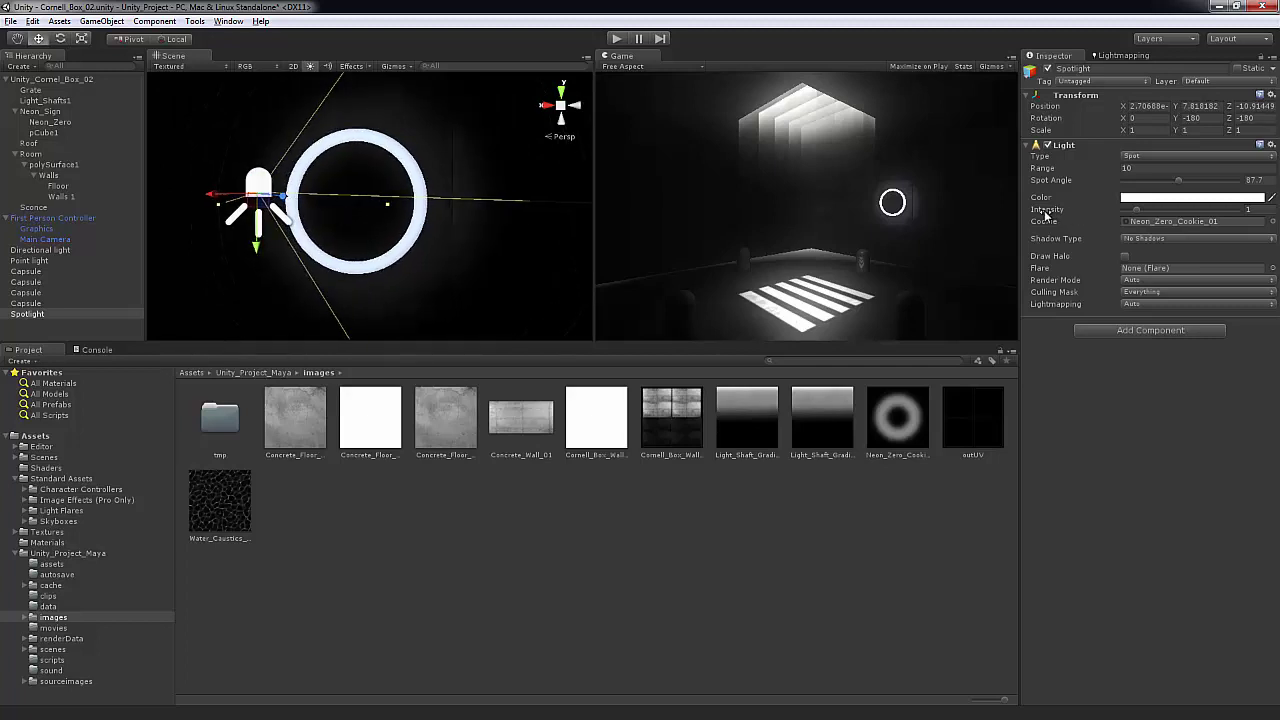
{"action": "left_click_drag", "start_coordinate": [1045, 213], "coordinate": [1086, 212]}
{"action": "left_click_drag", "start_coordinate": [419, 187], "coordinate": [470, 199], "text": "alt"}
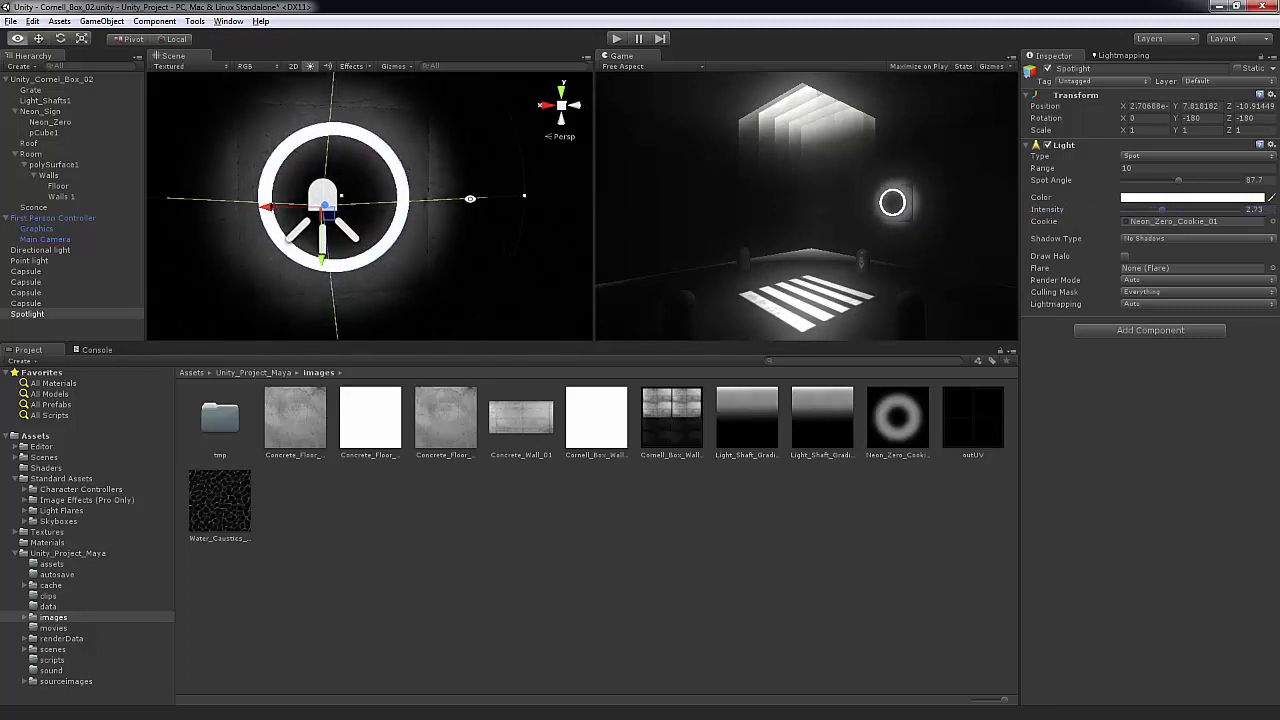
{"action": "left_click_drag", "start_coordinate": [330, 200], "coordinate": [322, 200], "text": "alt"}
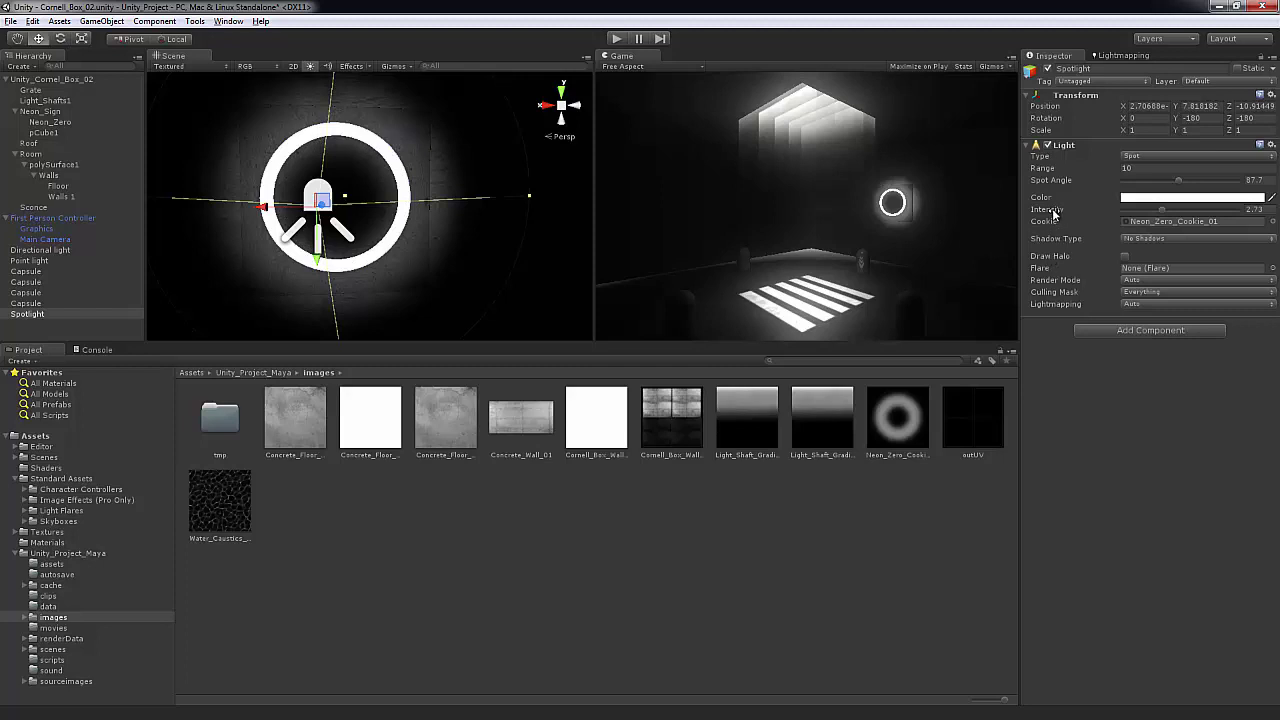
{"action": "left_click_drag", "start_coordinate": [1047, 183], "coordinate": [790, 206]}
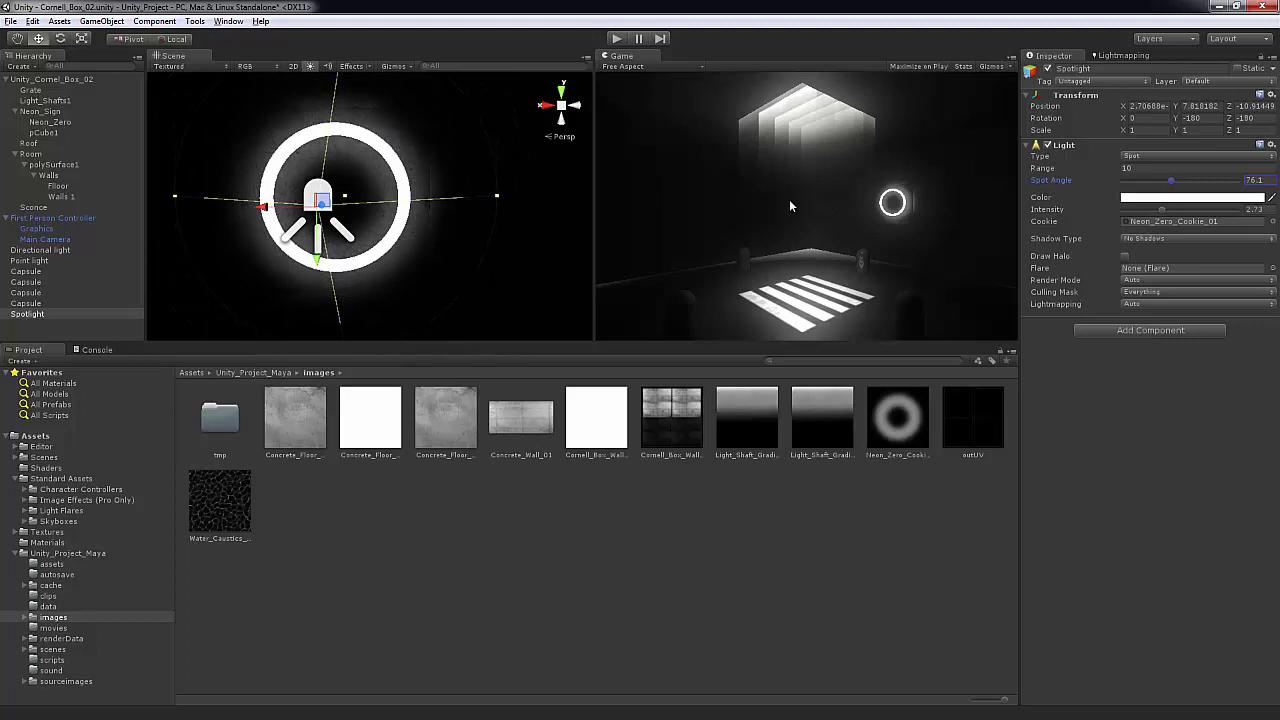
{"action": "left_click_drag", "start_coordinate": [500, 205], "coordinate": [455, 206], "text": "alt"}
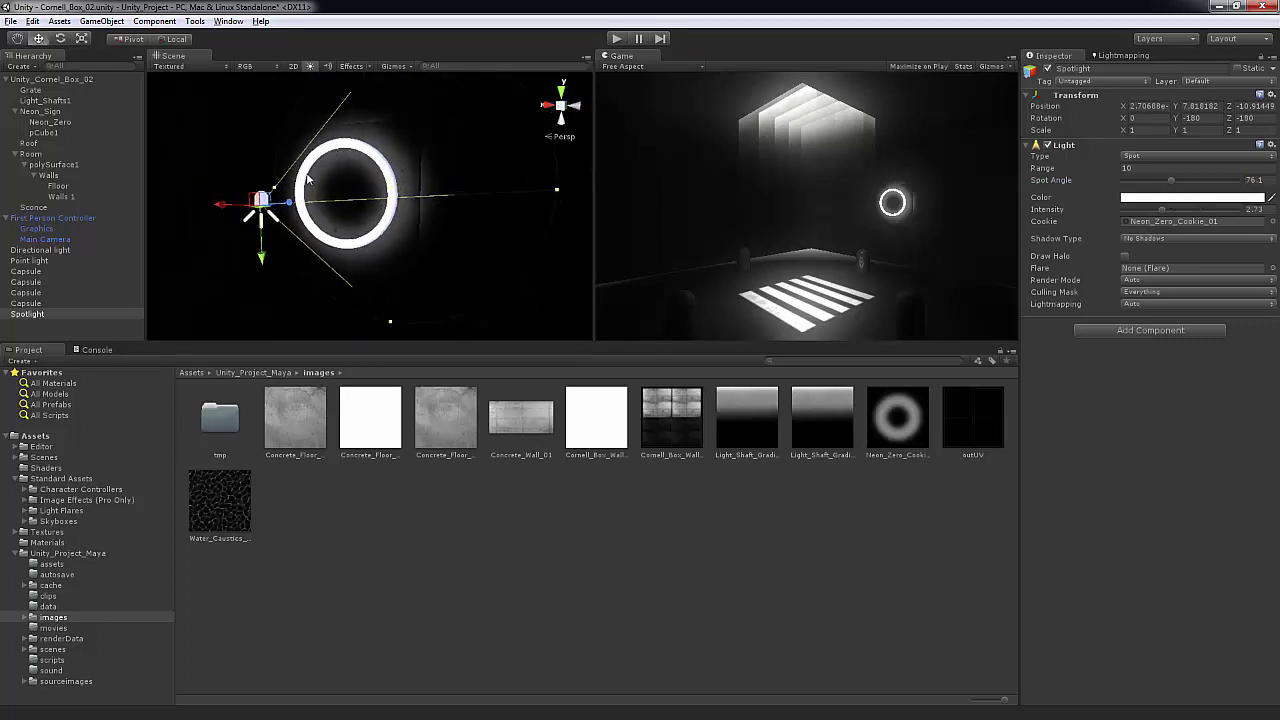
Step: Set the spotlight's color to a light blue with hue 234, saturation 122 and value 255
{"action": "left_click", "coordinate": [1142, 199]}
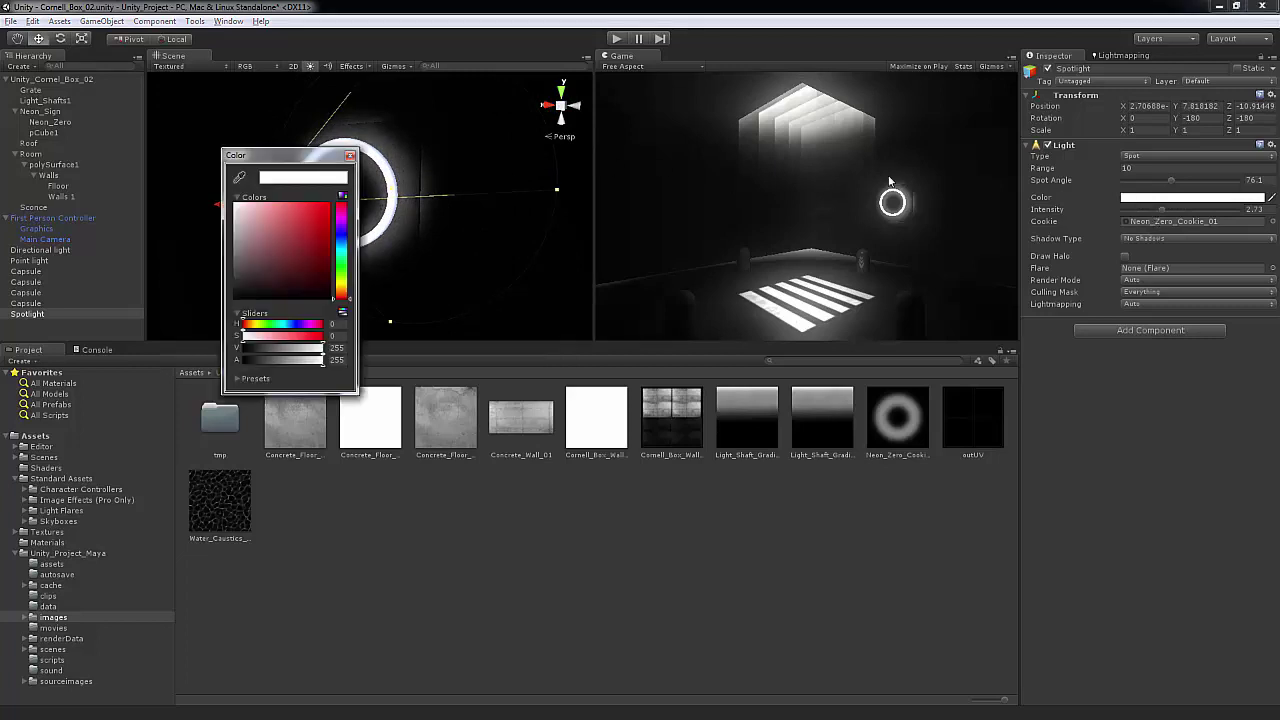
{"action": "left_click", "coordinate": [347, 238]}
{"action": "left_click", "coordinate": [312, 214]}
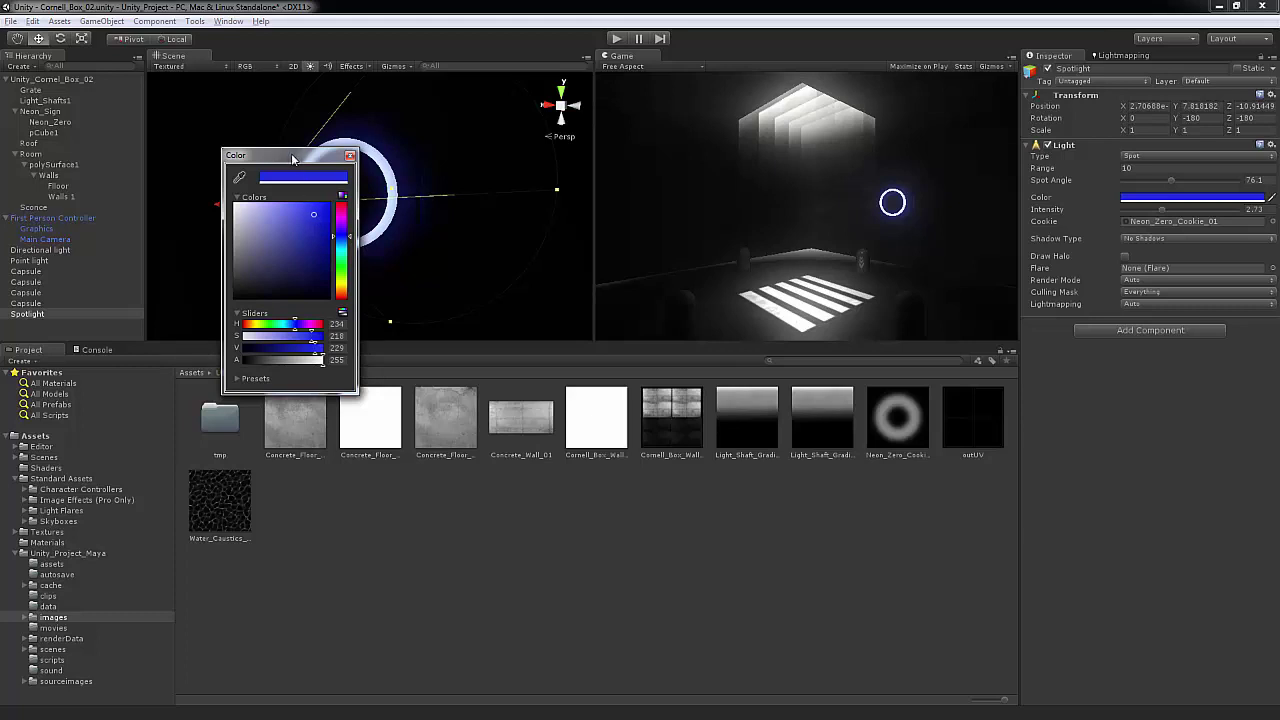
{"action": "left_click_drag", "start_coordinate": [310, 155], "coordinate": [130, 140]}
{"action": "left_click_drag", "start_coordinate": [128, 203], "coordinate": [99, 190]}
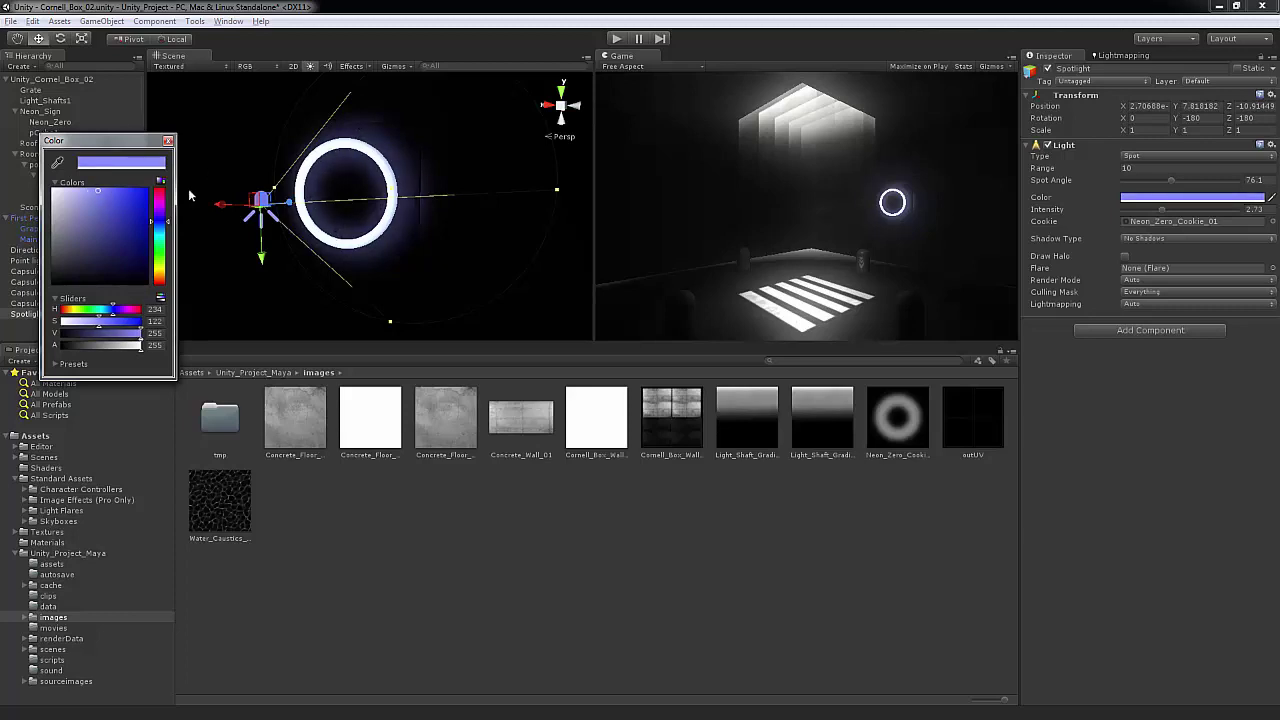
{"action": "left_click", "coordinate": [168, 141]}
Step: Run the scene in play mode and walk toward the neon sign to examine its blue glow and the surrounding room
{"action": "left_click_drag", "start_coordinate": [503, 249], "coordinate": [480, 231], "text": "alt"}
{"action": "left_click", "coordinate": [616, 38]}
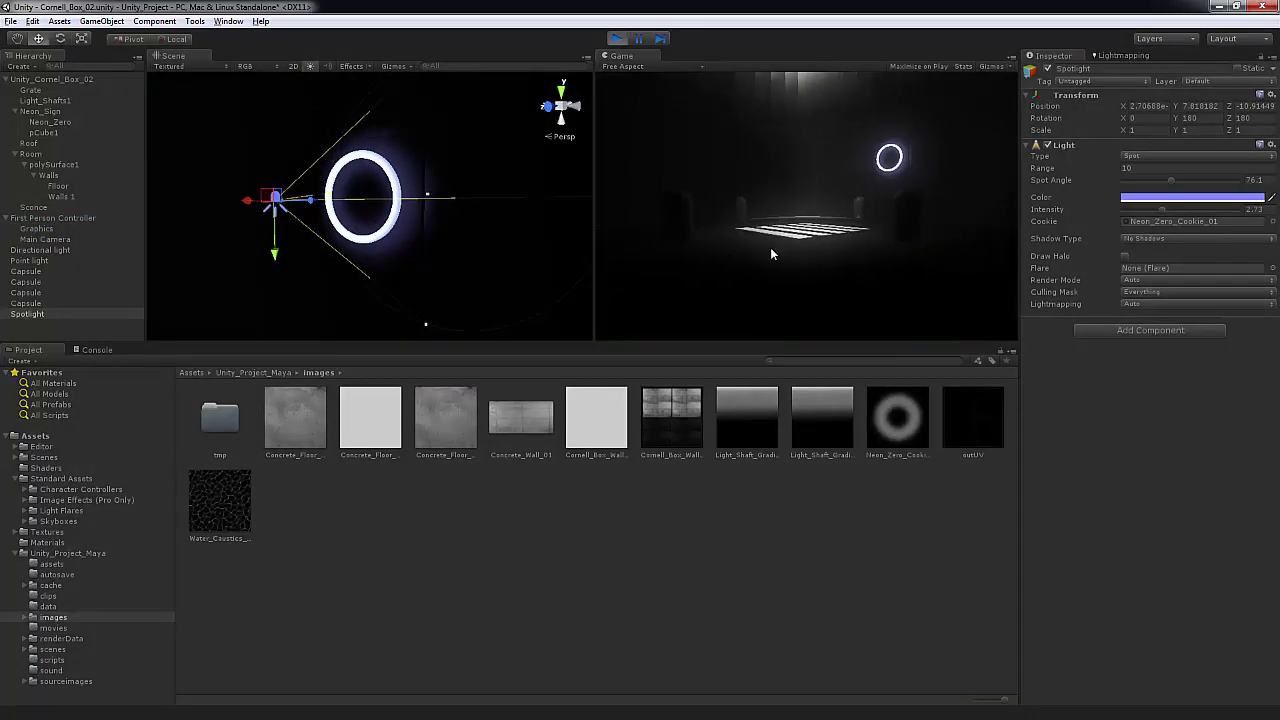
{"action": "key", "text": "w"}
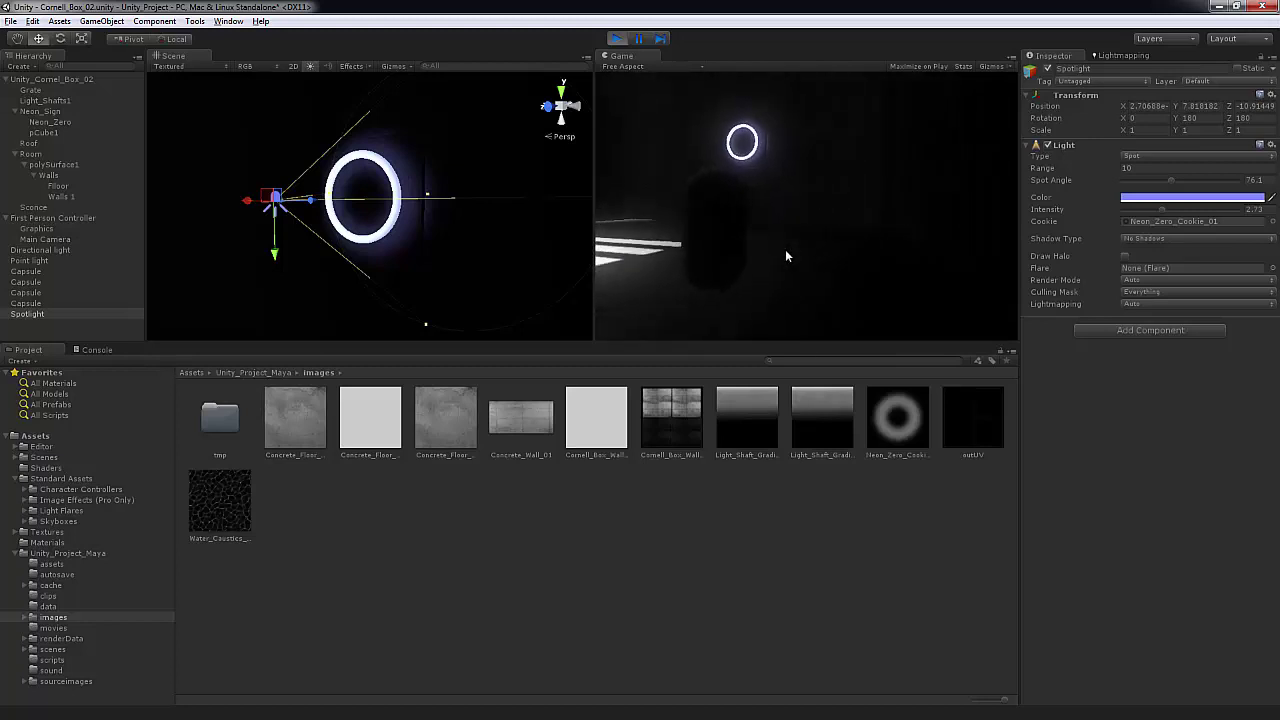
{"action": "key", "text": "w"}
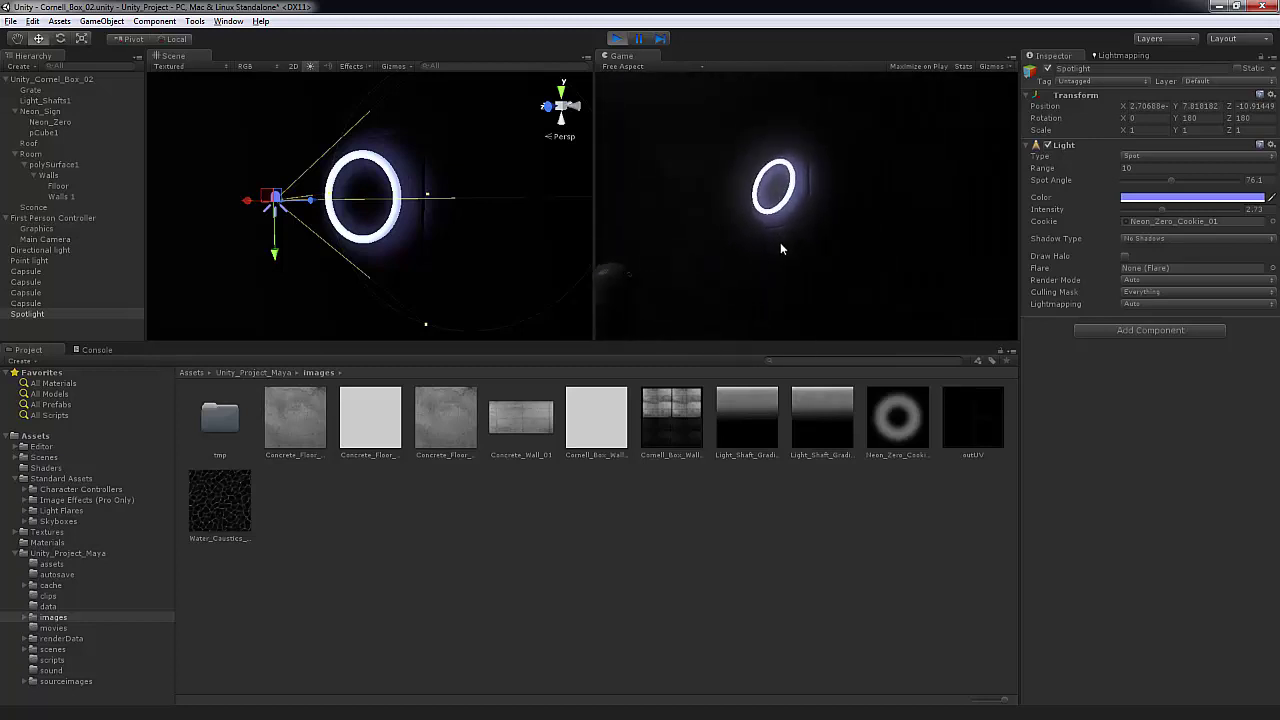
{"action": "key", "text": "w"}
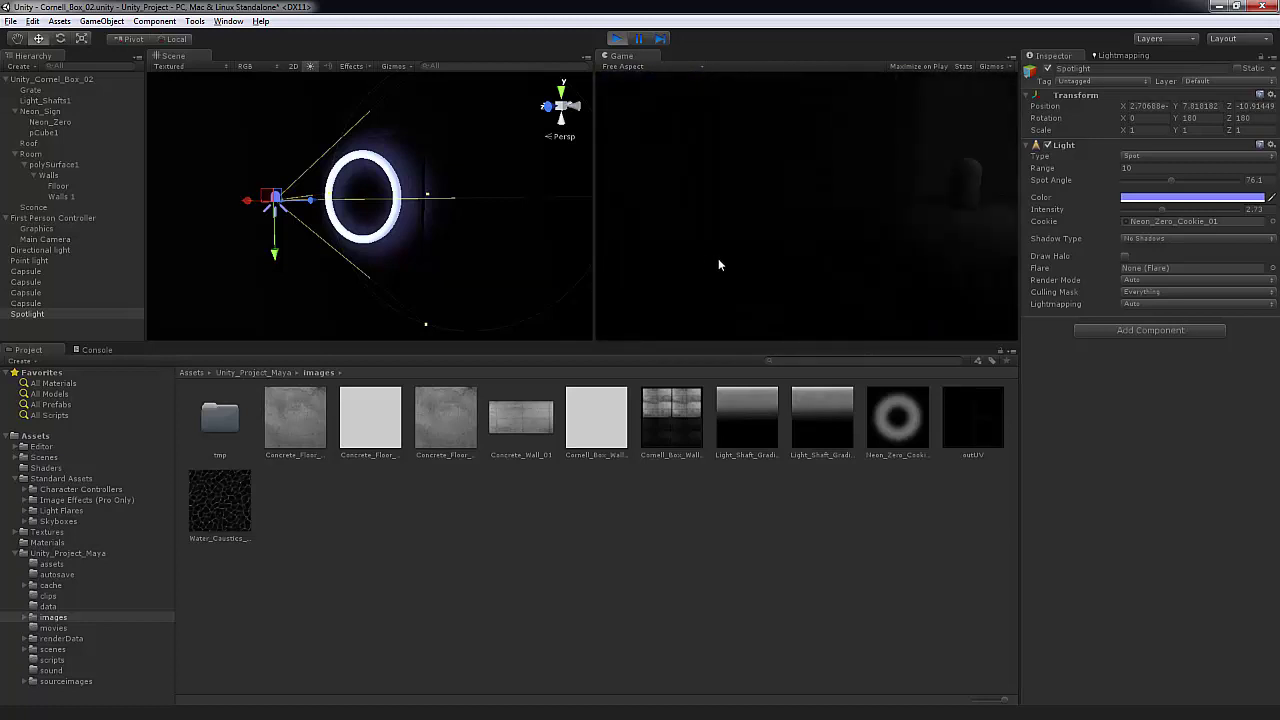
Step: Walk past the capsules to view the neon glow on the wall, and stop play mode
{"action": "key", "text": "w"}
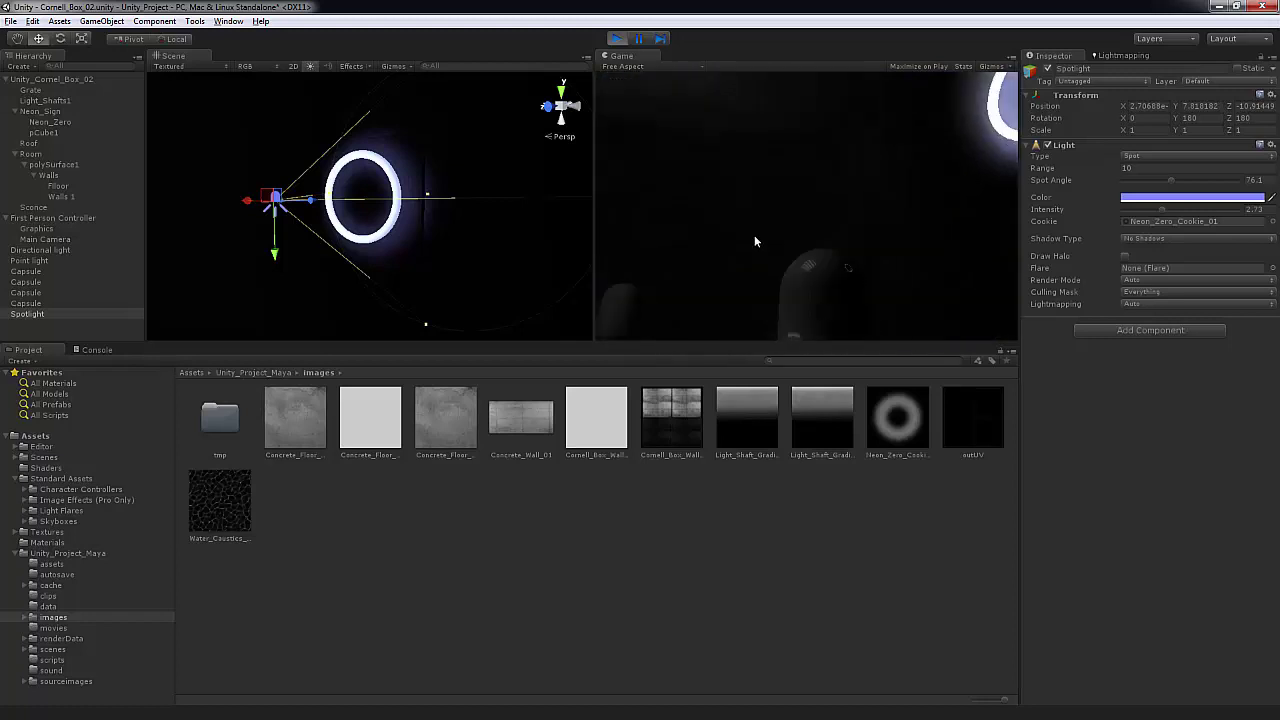
{"action": "left_click", "coordinate": [616, 38]}
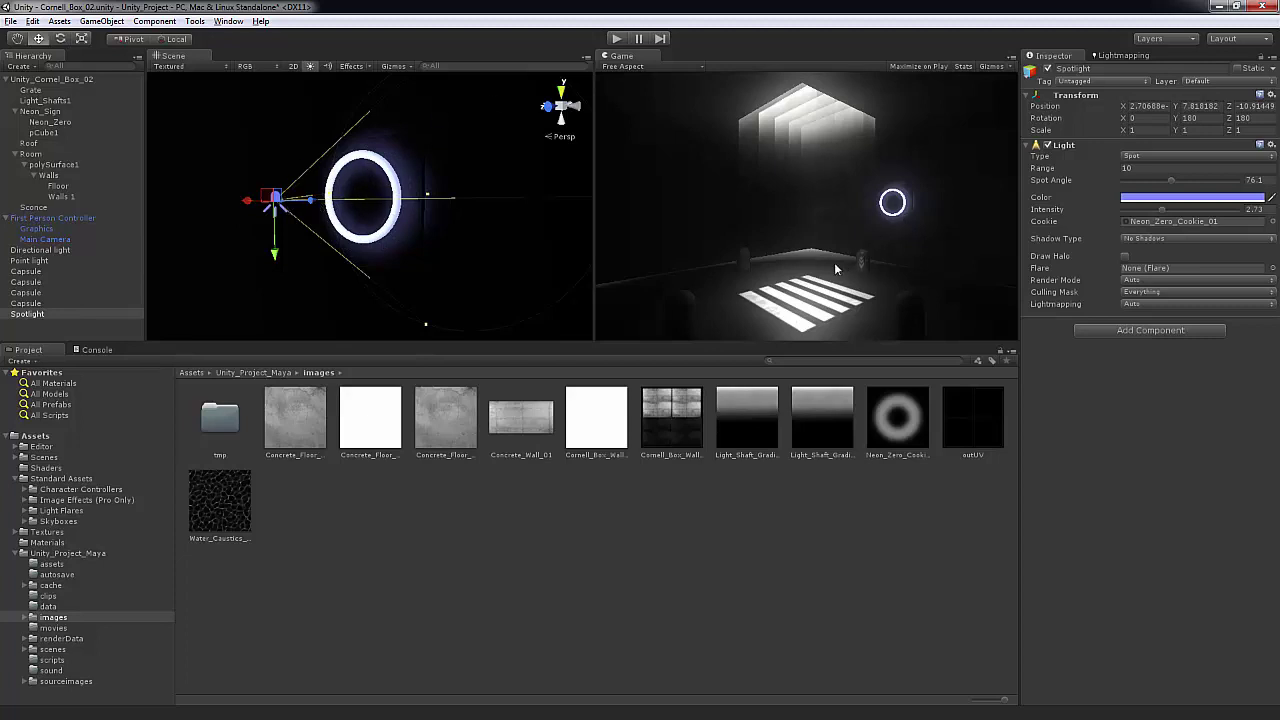
Step: Create a point light and move it to the centre of the neon ring at about X 0.08, Y 7.81, Z -14.60
{"action": "left_click", "coordinate": [150, 21]}
{"action": "mouse_move", "coordinate": [118, 22]}
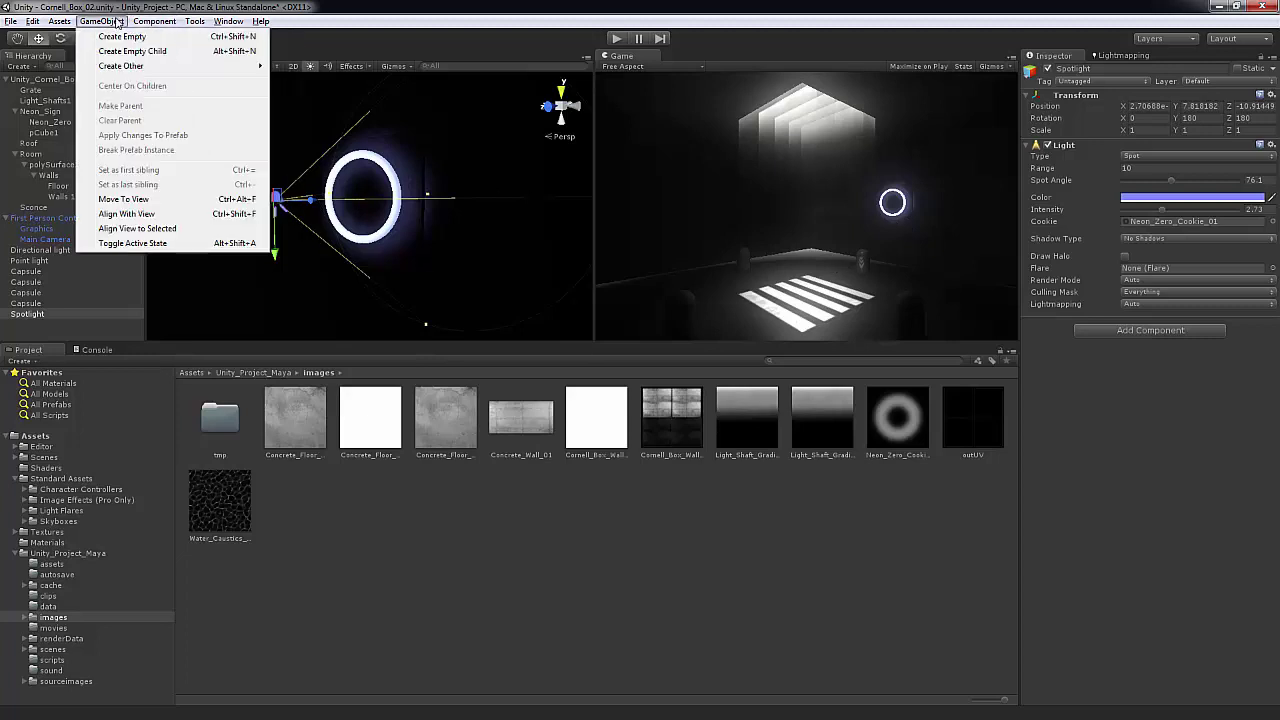
{"action": "mouse_move", "coordinate": [140, 66]}
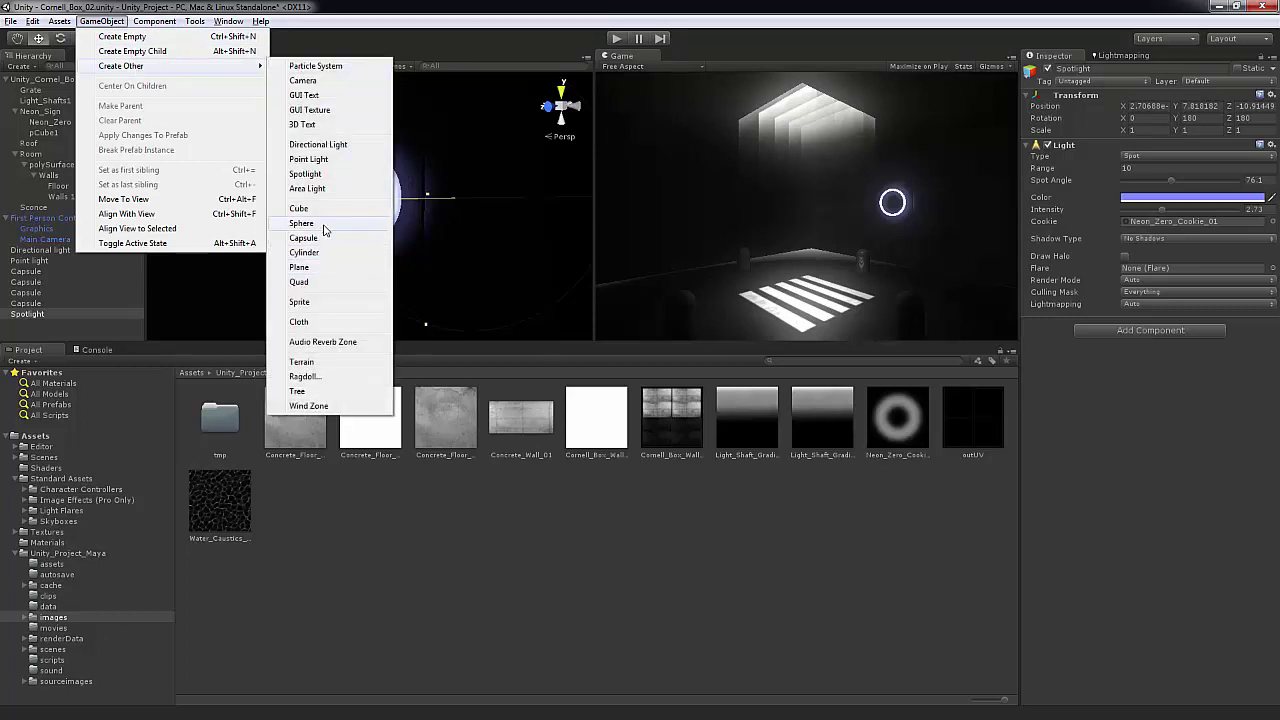
{"action": "left_click", "coordinate": [315, 159]}
{"action": "left_click_drag", "start_coordinate": [418, 215], "coordinate": [470, 210], "text": "alt"}
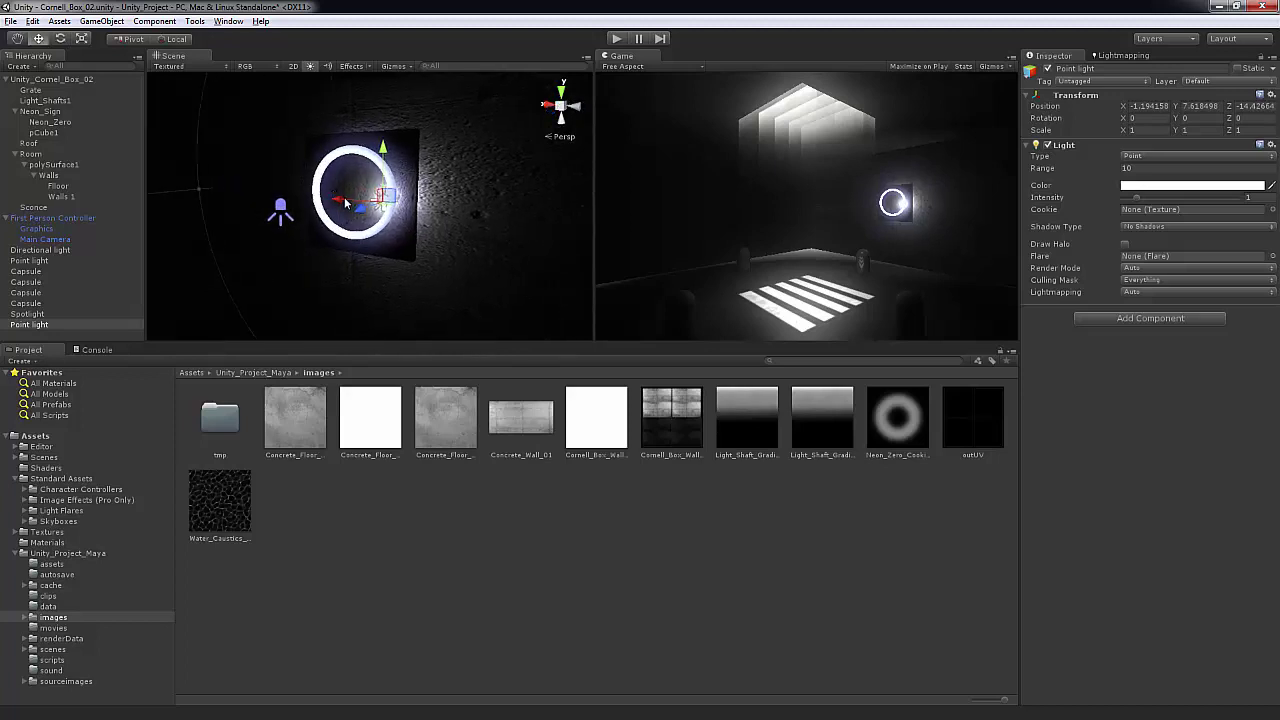
{"action": "left_click_drag", "start_coordinate": [346, 200], "coordinate": [606, 215]}
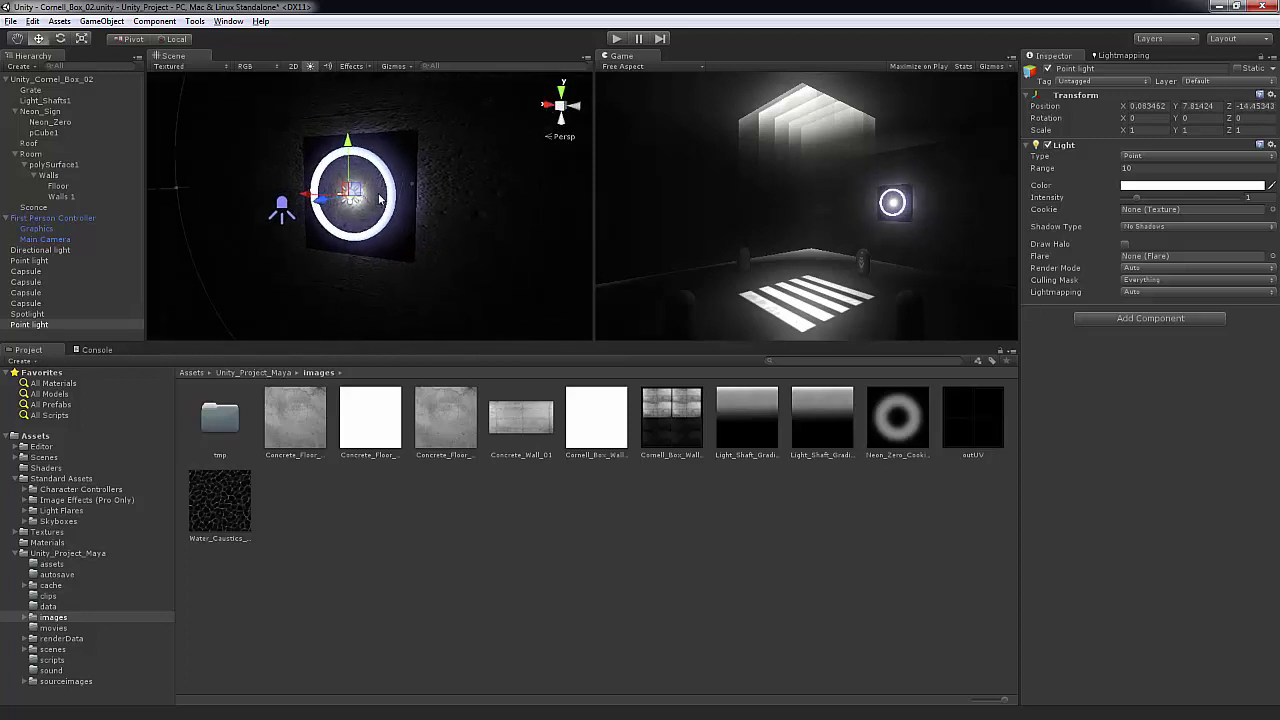
{"action": "left_click_drag", "start_coordinate": [392, 194], "coordinate": [370, 179], "text": "alt"}
{"action": "scroll", "coordinate": [339, 199], "scroll_direction": "up", "scroll_amount": 2}
{"action": "scroll", "coordinate": [309, 213], "scroll_direction": "down", "scroll_amount": 4}
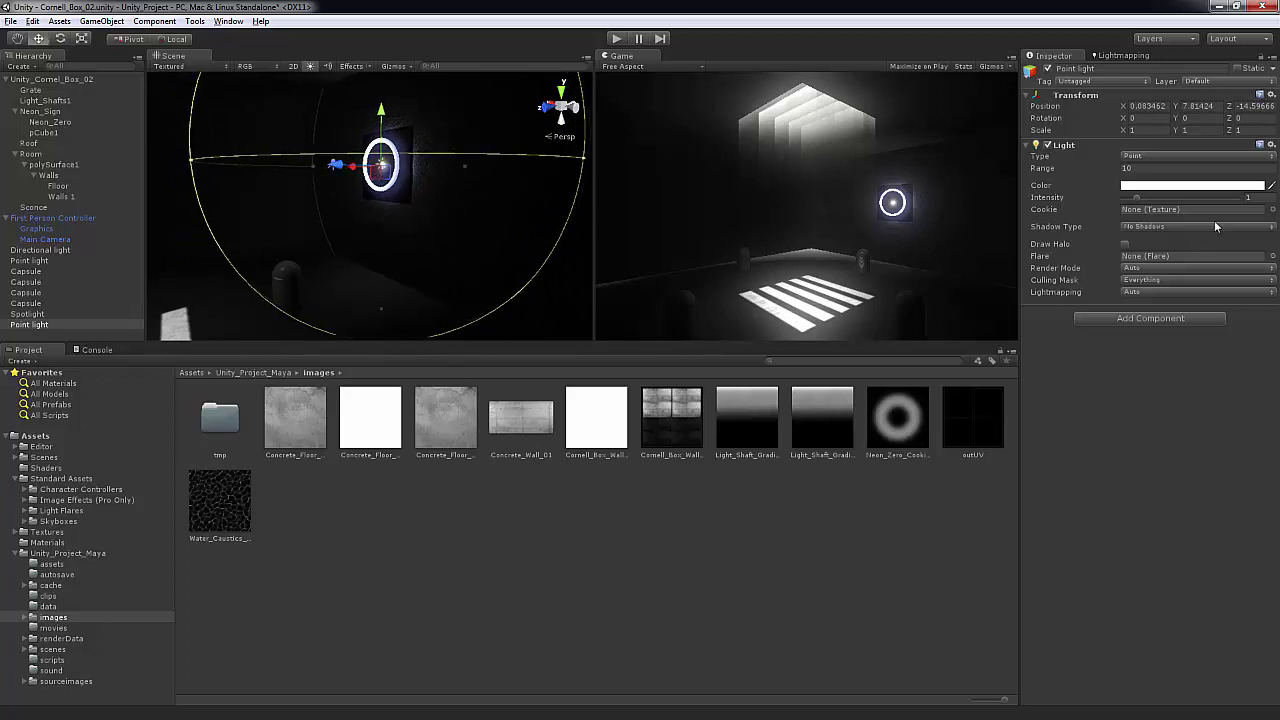
Step: Set the new point light's color to blue with hue 234, saturation 189 and value 255
{"action": "left_click", "coordinate": [1168, 188]}
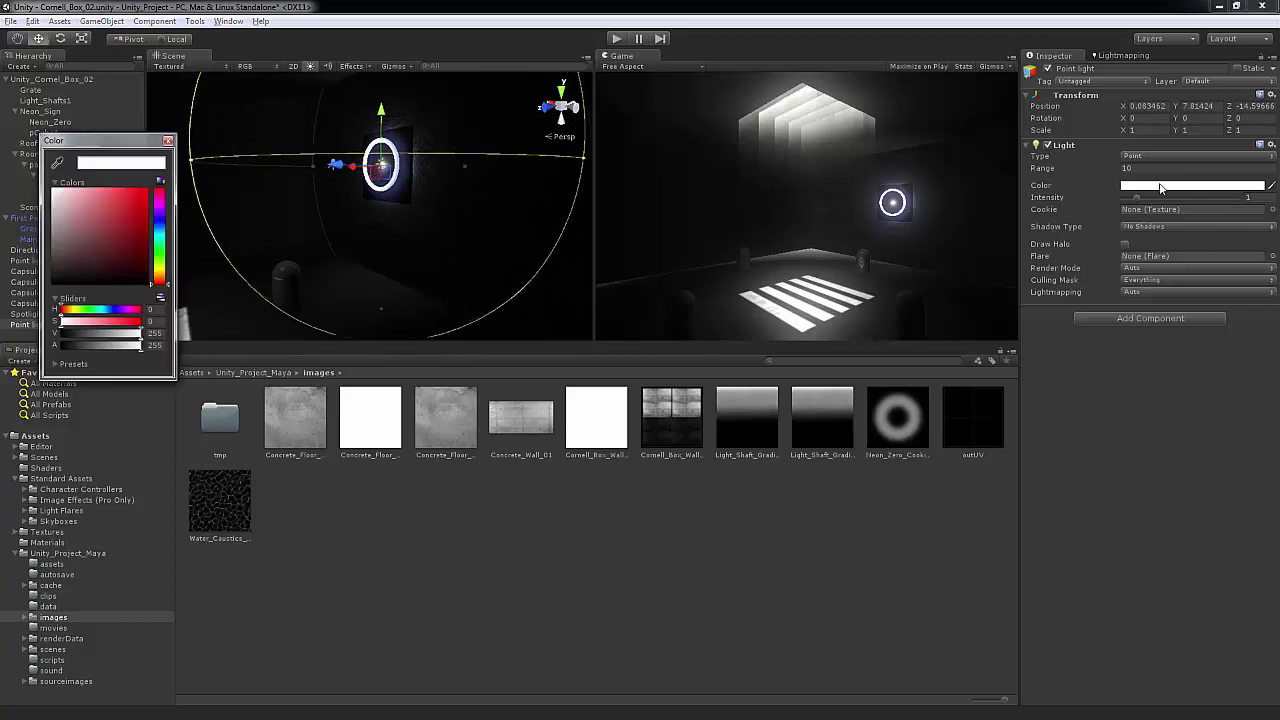
{"action": "left_click", "coordinate": [160, 226]}
{"action": "left_click", "coordinate": [101, 191]}
{"action": "left_click_drag", "start_coordinate": [100, 190], "coordinate": [123, 190]}
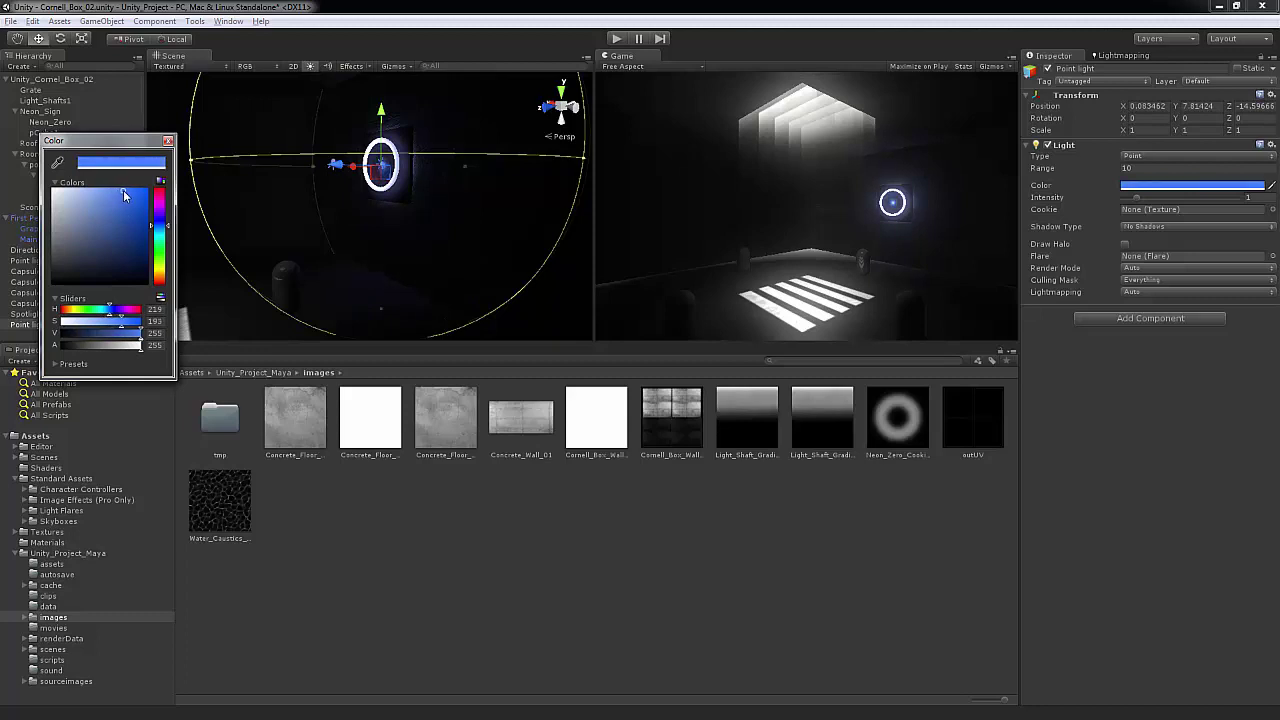
{"action": "left_click", "coordinate": [162, 222]}
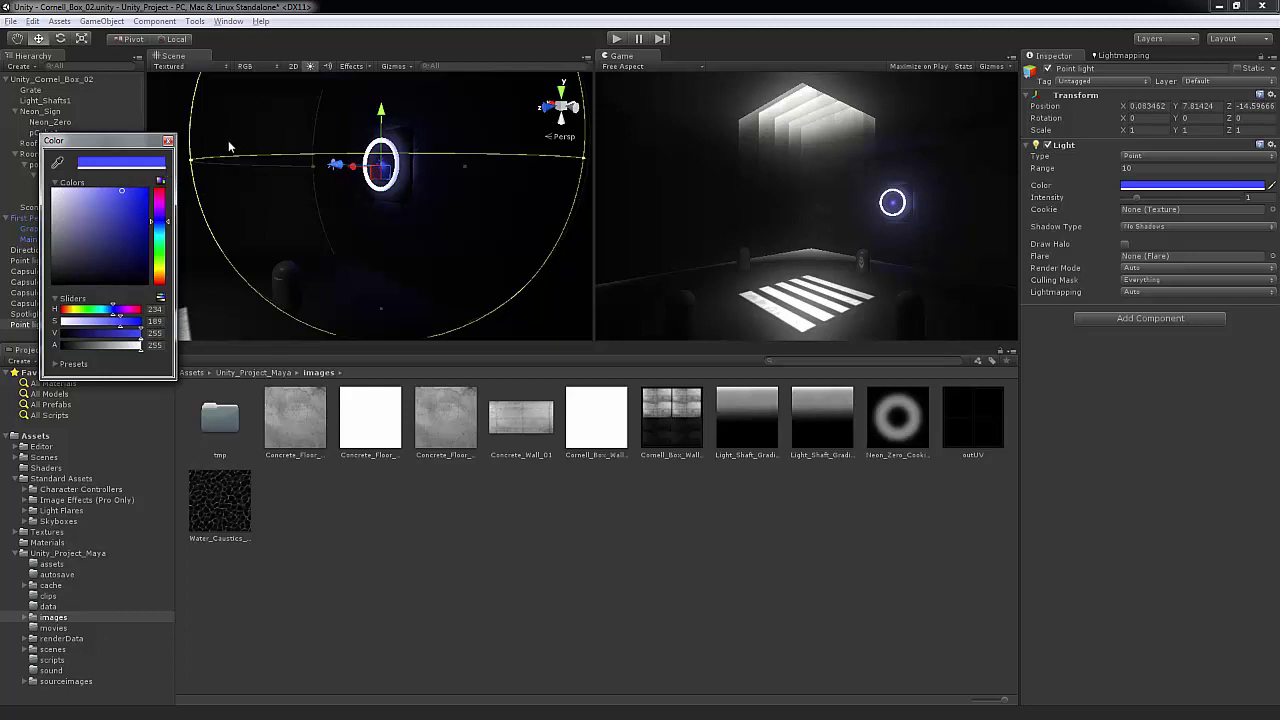
{"action": "left_click", "coordinate": [168, 141]}
Step: Raise the blue point light's Intensity to about 2.35 and its Range to about 17.73
{"action": "left_click_drag", "start_coordinate": [434, 210], "coordinate": [1097, 208], "text": "alt"}
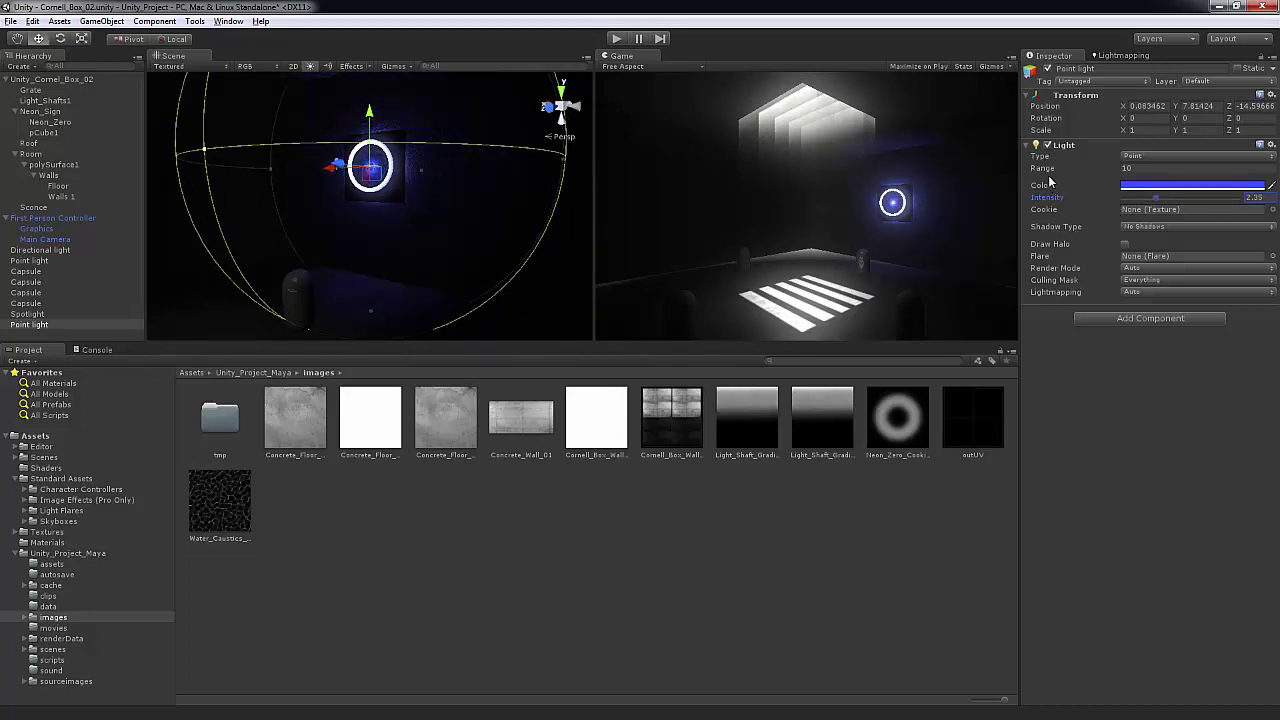
{"action": "left_click_drag", "start_coordinate": [1042, 168], "coordinate": [1191, 184]}
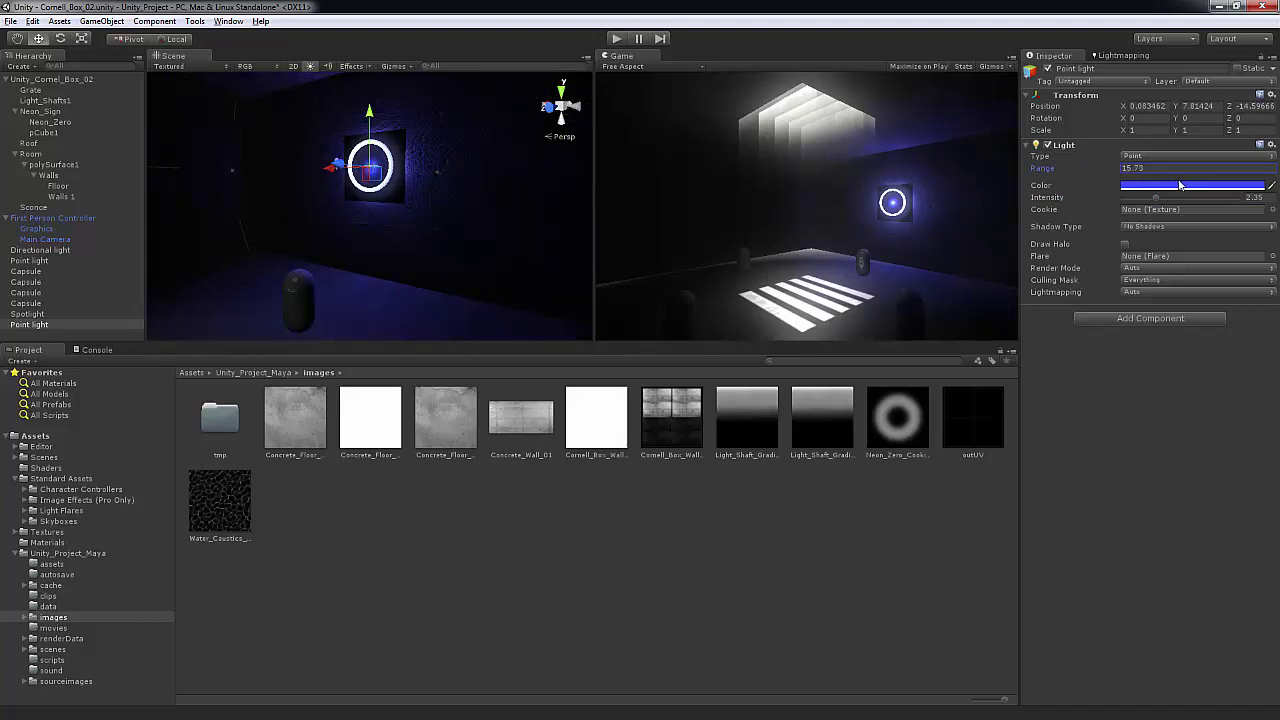
{"action": "left_click_drag", "start_coordinate": [497, 234], "coordinate": [433, 220], "text": "alt"}
{"action": "left_click_drag", "start_coordinate": [398, 325], "coordinate": [462, 186], "text": "alt"}
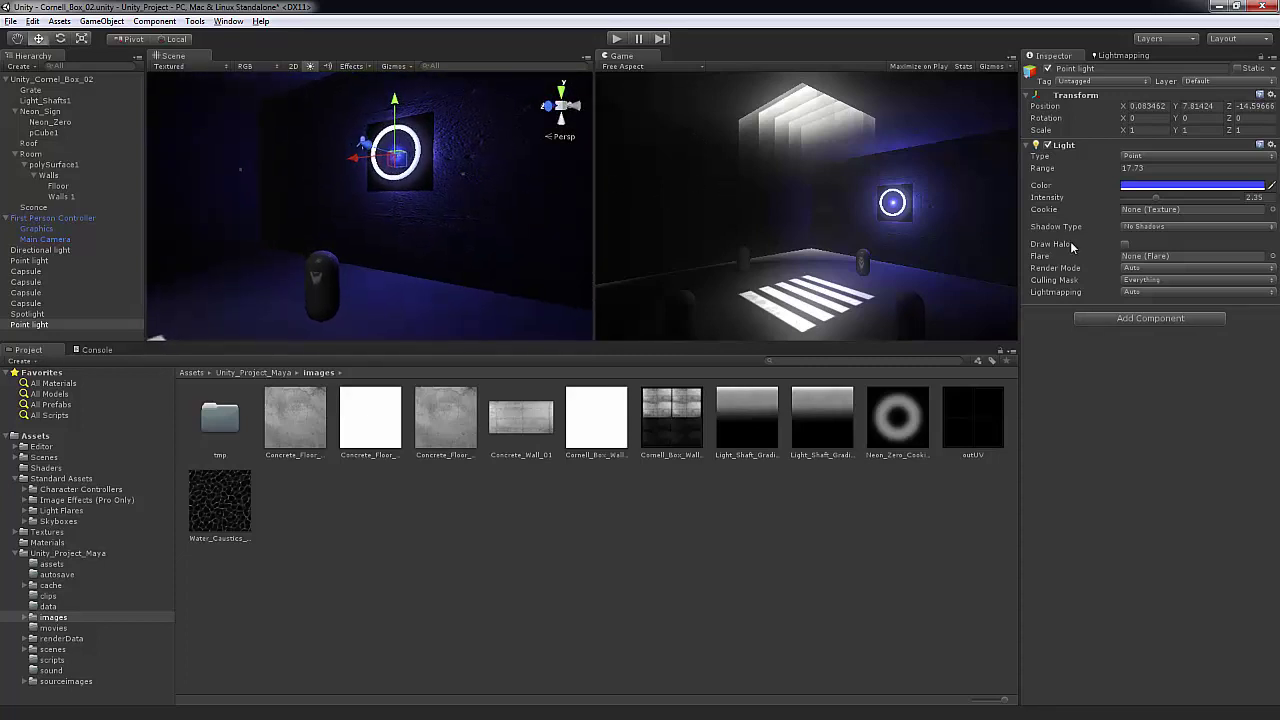
Step: Set the Shadow Type of the blue point light at the neon sign to Soft Shadows
{"action": "left_click", "coordinate": [1142, 228]}
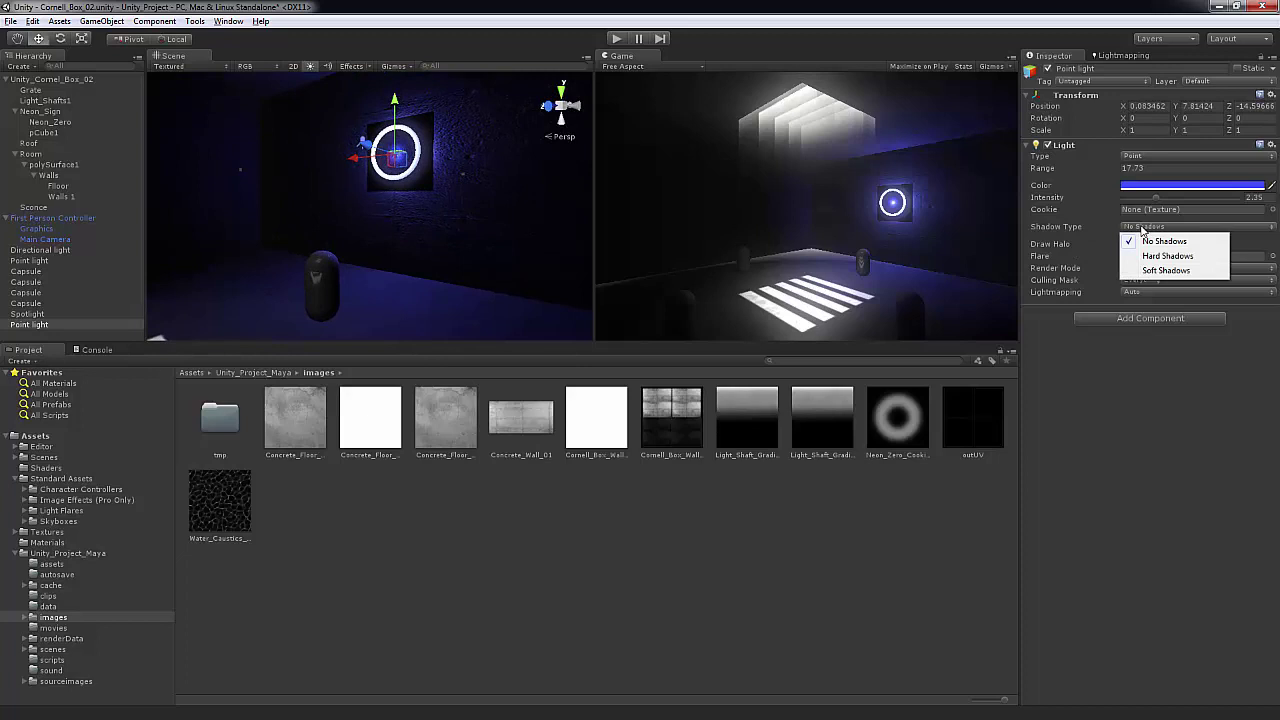
{"action": "left_click", "coordinate": [462, 248]}
{"action": "left_click_drag", "start_coordinate": [462, 248], "coordinate": [486, 201], "text": "alt"}
{"action": "left_click_drag", "start_coordinate": [437, 142], "coordinate": [324, 302], "text": "alt"}
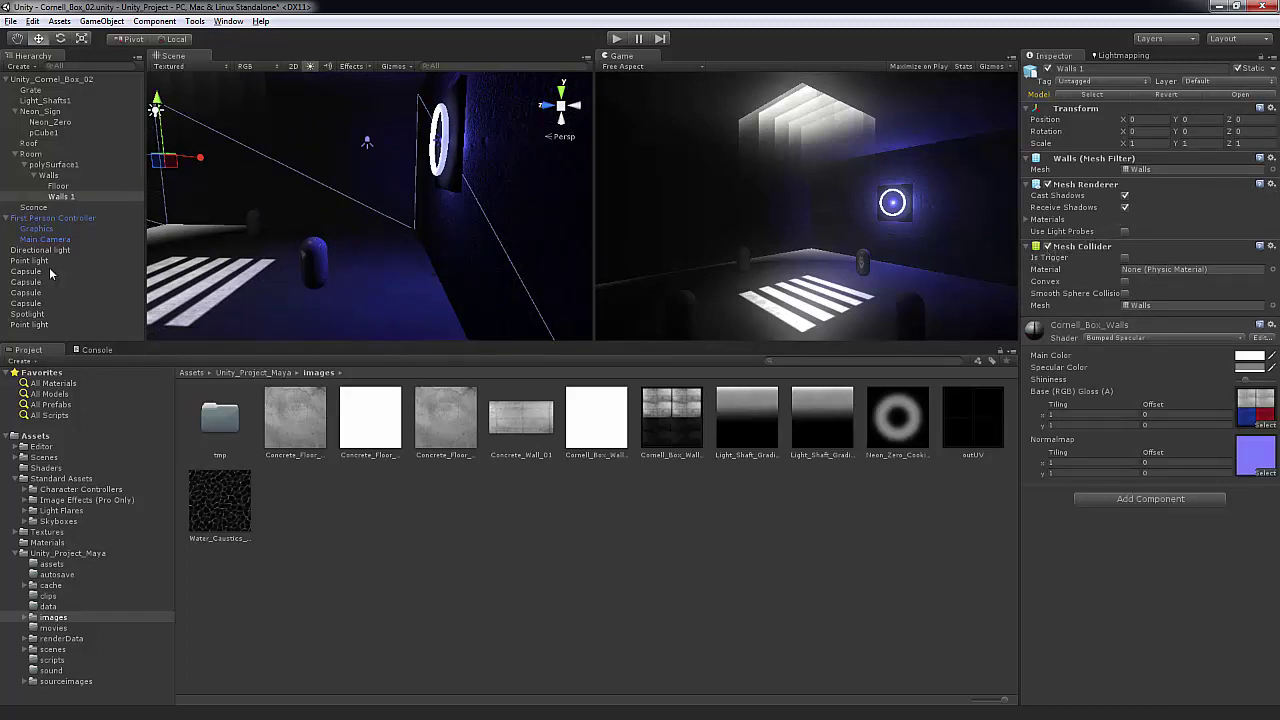
{"action": "left_click", "coordinate": [40, 325]}
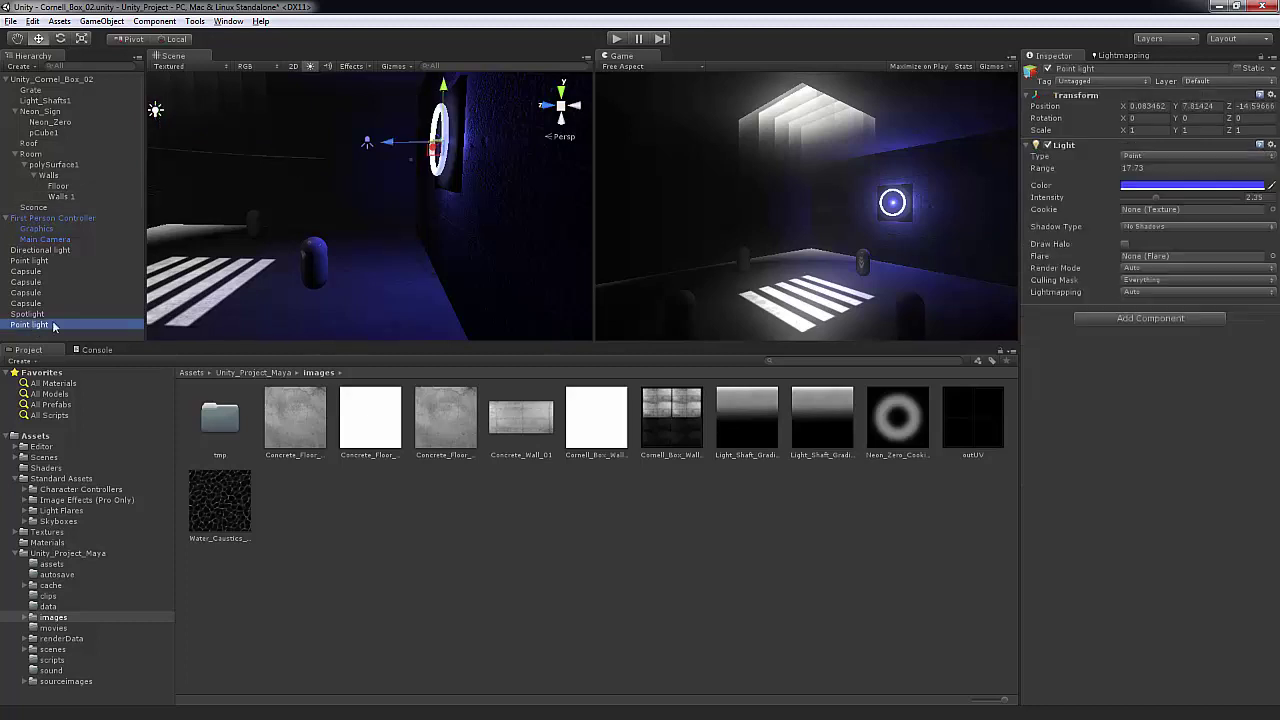
{"action": "left_click", "coordinate": [1150, 228]}
{"action": "left_click", "coordinate": [1167, 271]}
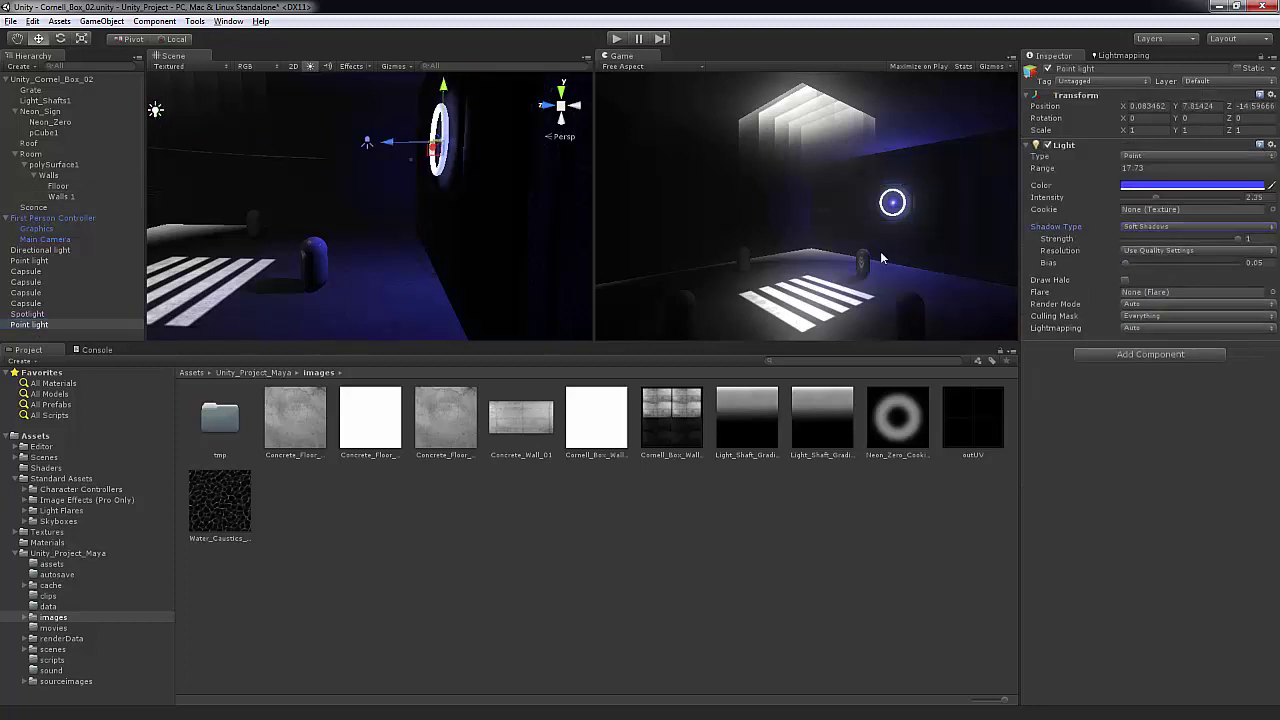
Step: Set the point light's shadow Strength to about 0.28 and Intensity to about 2.12, raising the light to about Y 7.98
{"action": "left_click_drag", "start_coordinate": [470, 290], "coordinate": [300, 280], "text": "alt"}
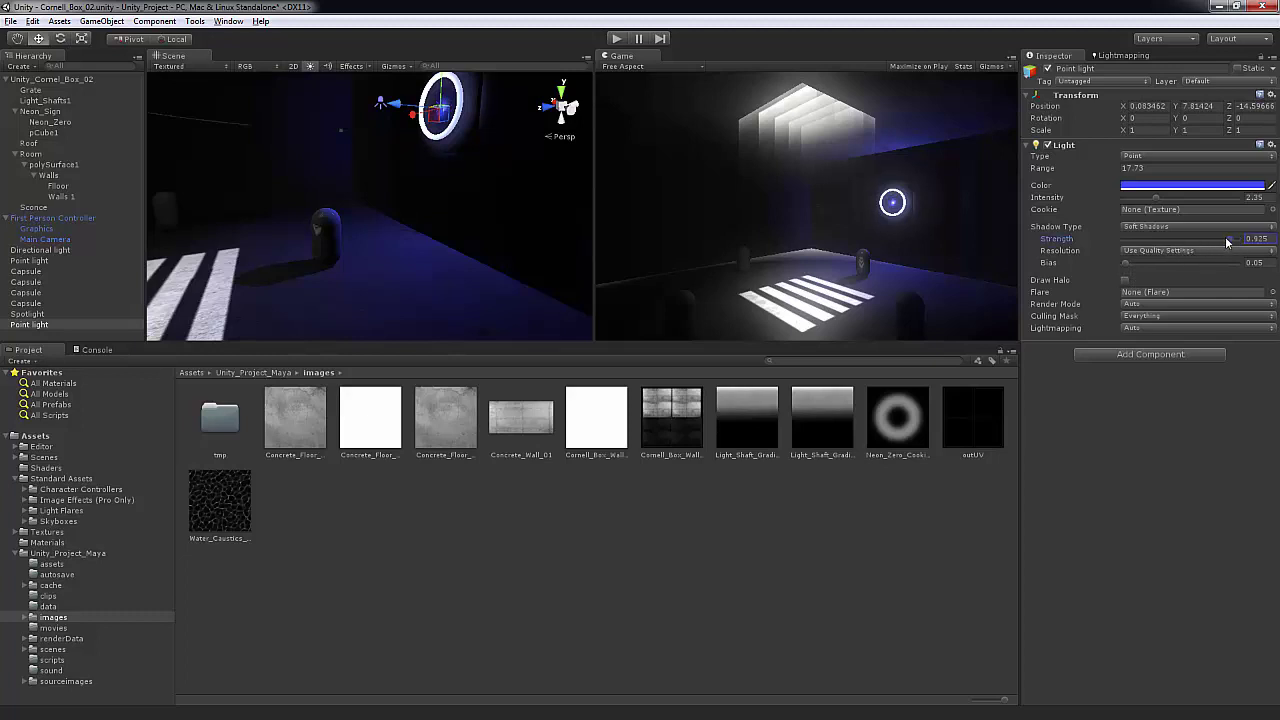
{"action": "left_click_drag", "start_coordinate": [1168, 236], "coordinate": [1155, 241]}
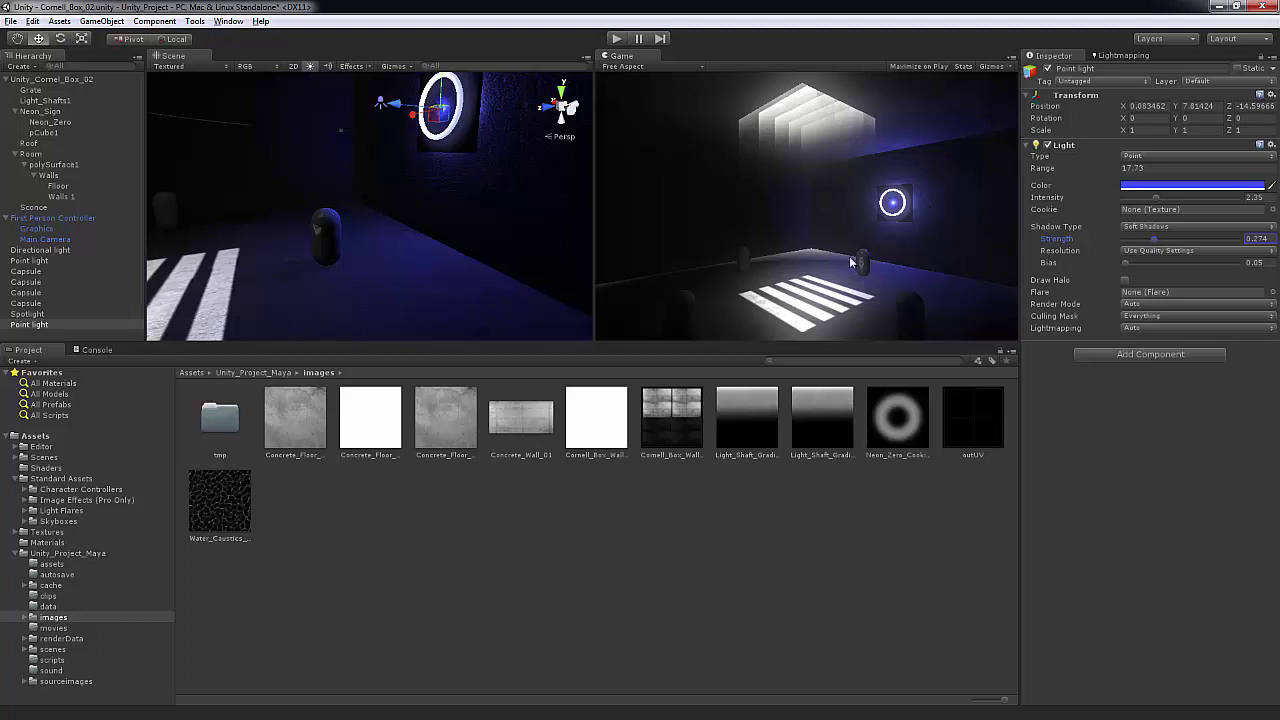
{"action": "left_click_drag", "start_coordinate": [389, 290], "coordinate": [512, 271], "text": "alt"}
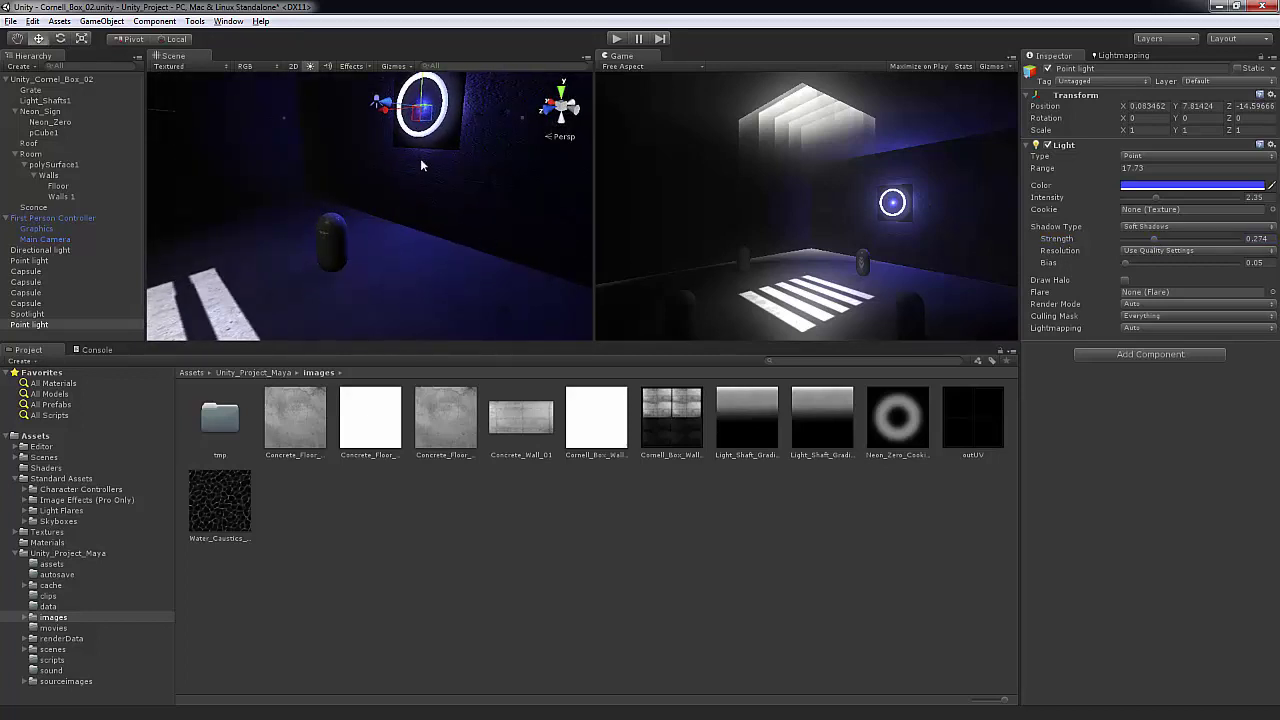
{"action": "left_click_drag", "start_coordinate": [1157, 193], "coordinate": [1140, 242]}
{"action": "left_click_drag", "start_coordinate": [559, 203], "coordinate": [645, 145], "text": "alt"}
{"action": "left_click_drag", "start_coordinate": [448, 126], "coordinate": [490, 200], "text": "alt"}
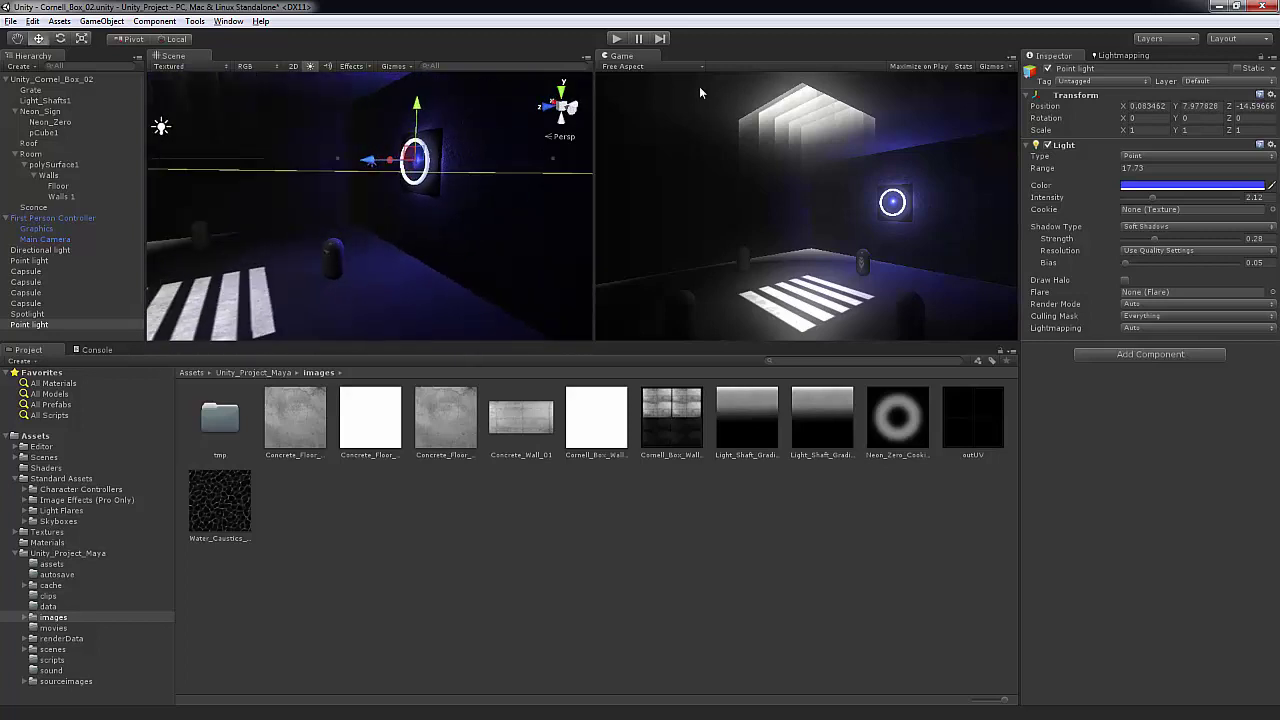
Step: Run the scene in play mode and walk among the capsules up to the neon sign to examine the blue lighting and shadows
{"action": "left_click", "coordinate": [619, 40]}
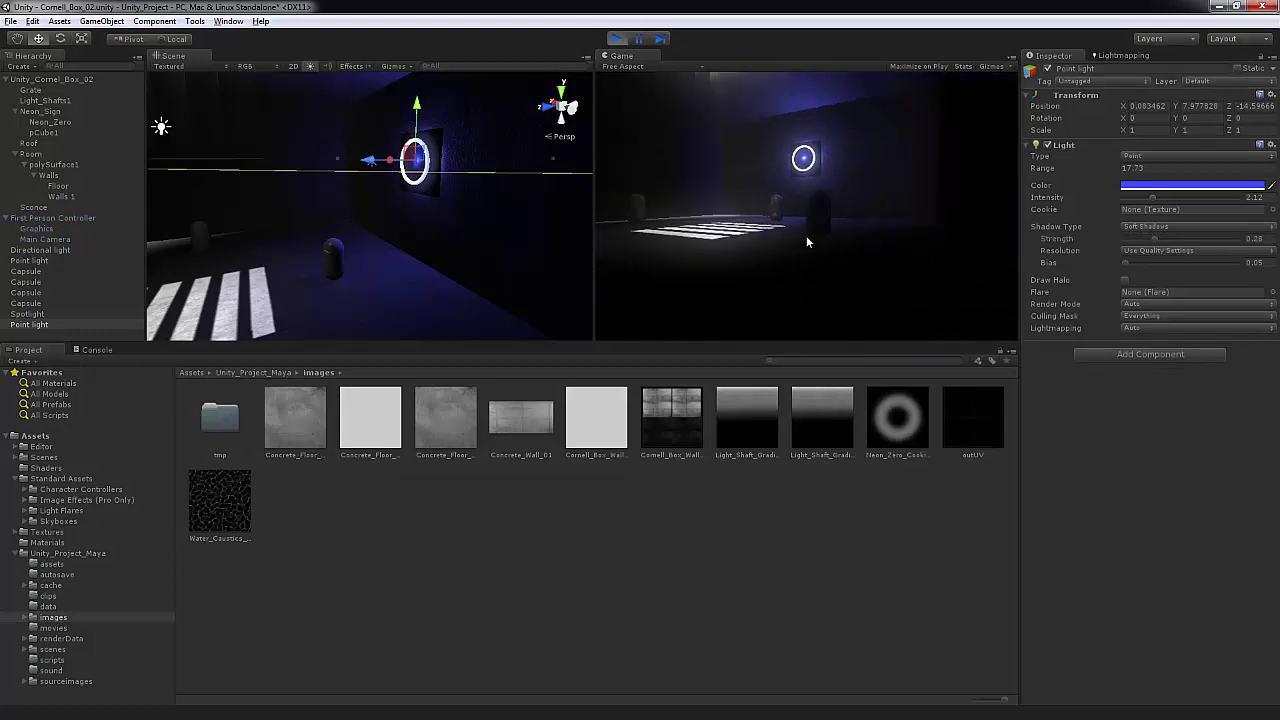
{"action": "key", "text": "w"}
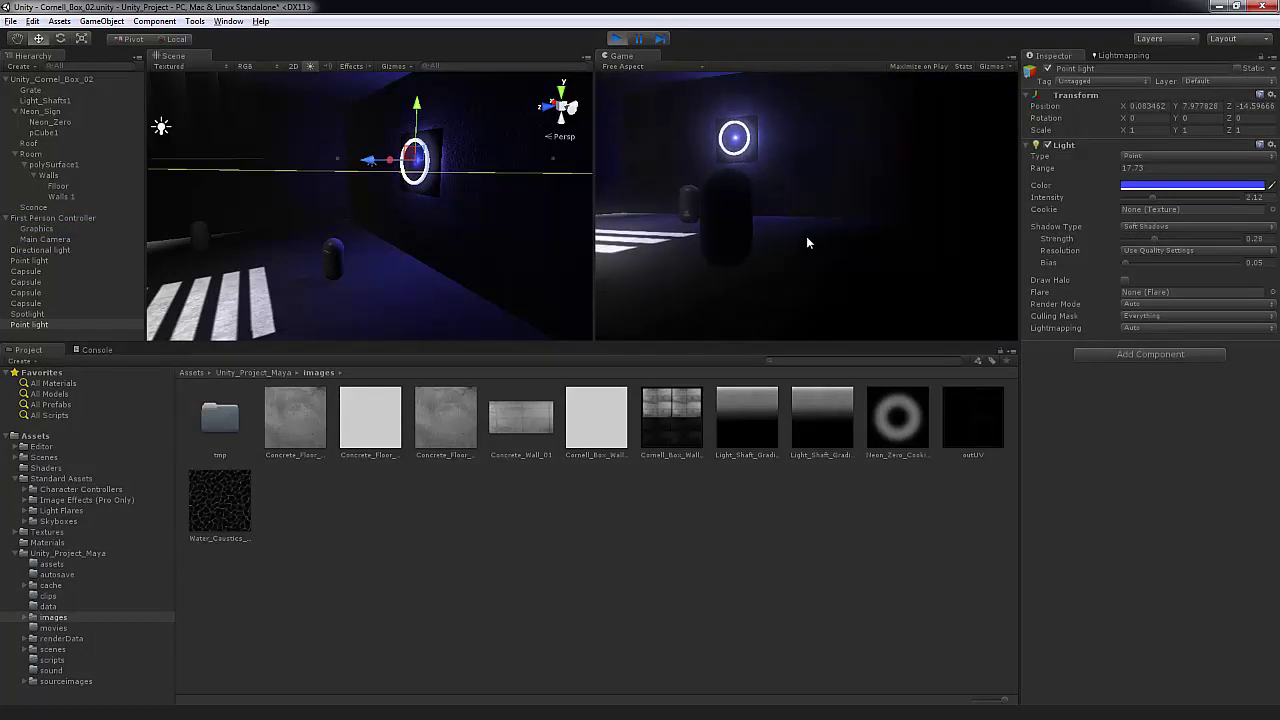
{"action": "key", "text": "w"}
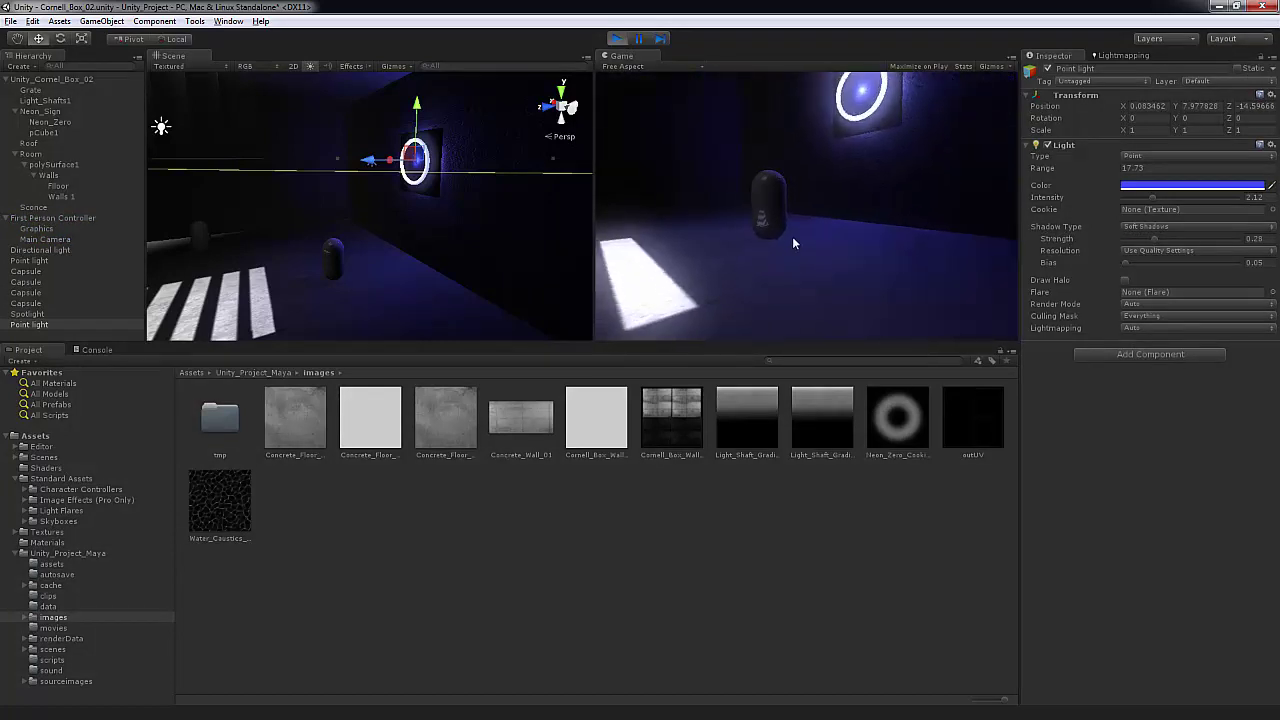
{"action": "key", "text": "d"}
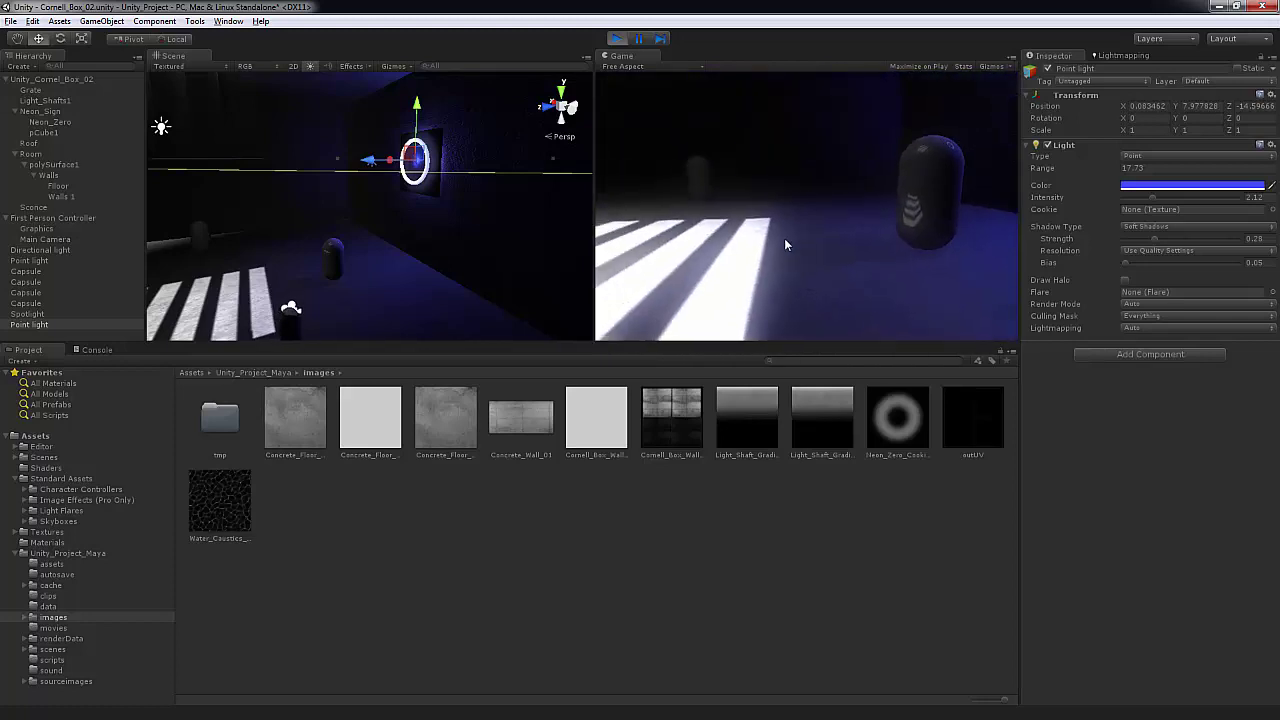
{"action": "key", "text": "w"}
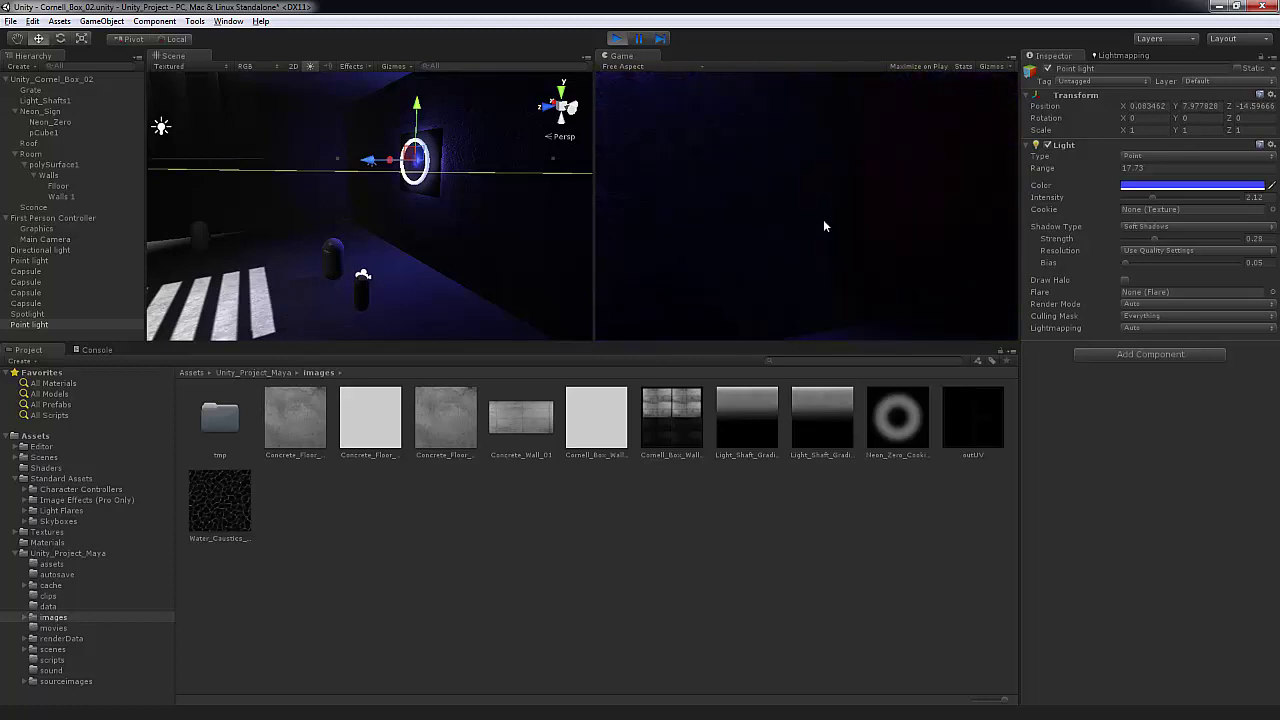
{"action": "key", "text": "w"}
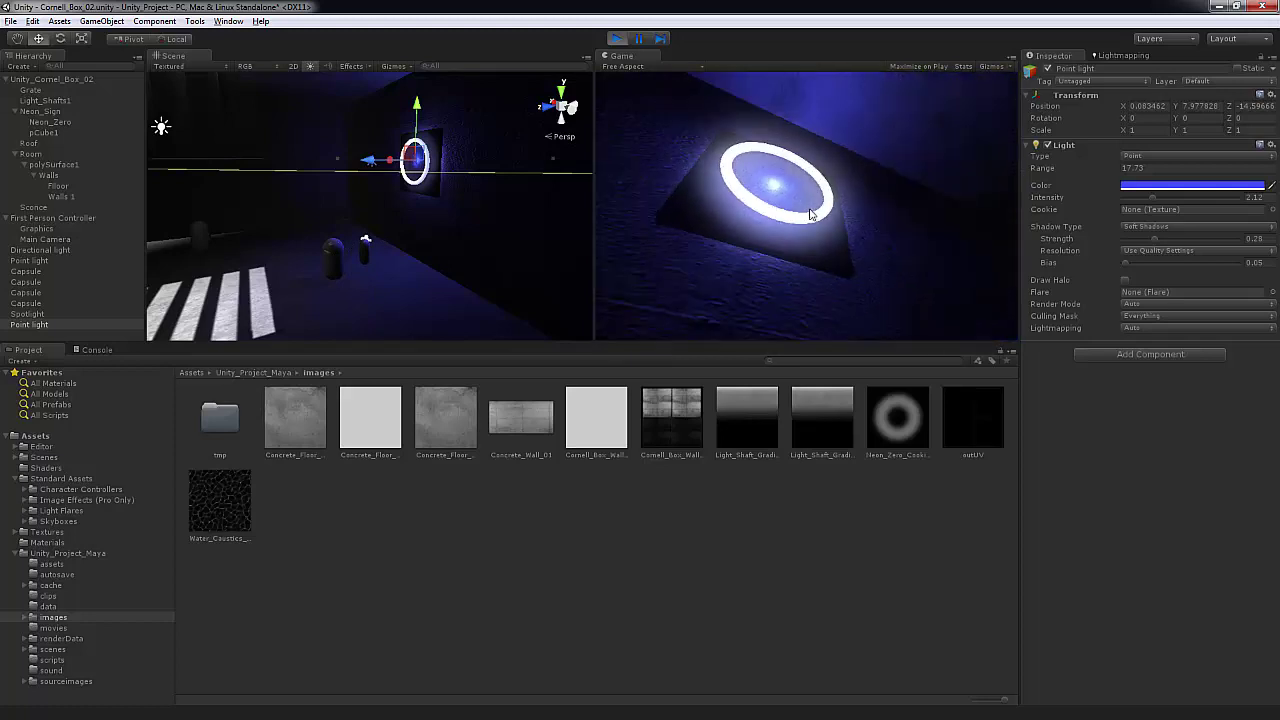
{"action": "left_click", "coordinate": [616, 38]}
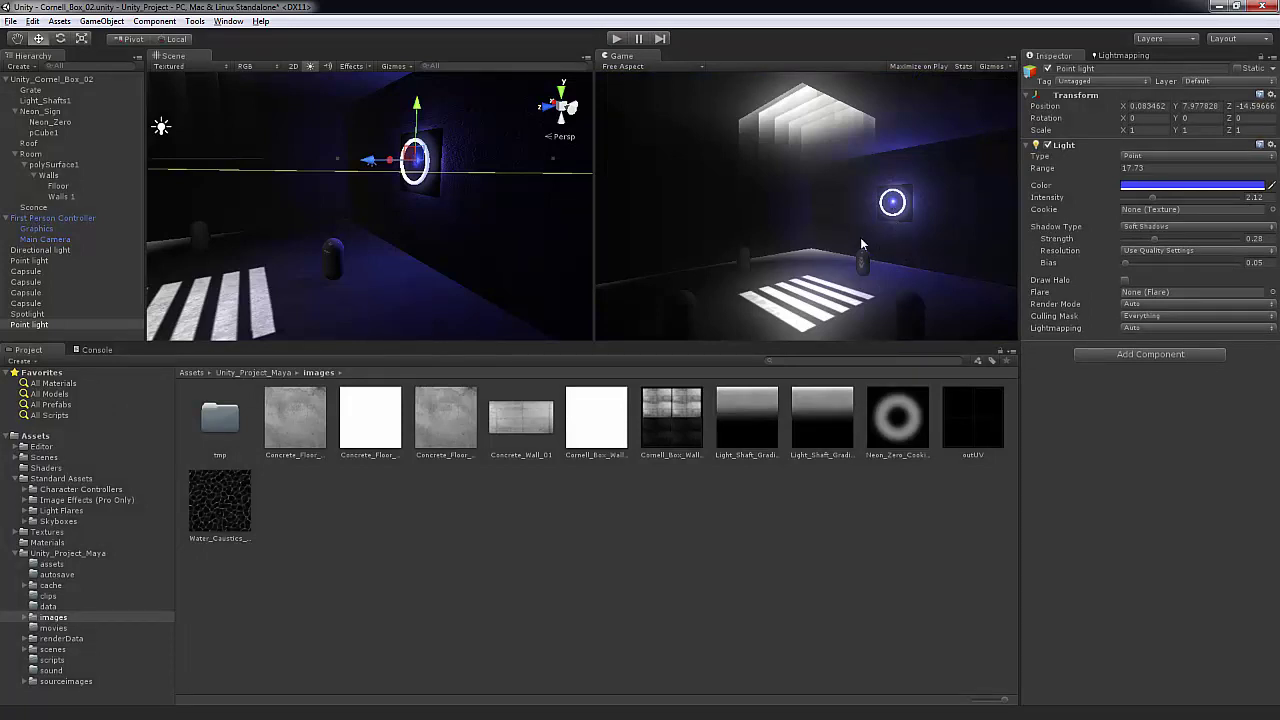
Step: Select the capsule in front of the neon sign and examine its chrome reflection from several sides
{"action": "left_click", "coordinate": [337, 251]}
{"action": "scroll", "coordinate": [357, 254], "scroll_direction": "up", "scroll_amount": 5}
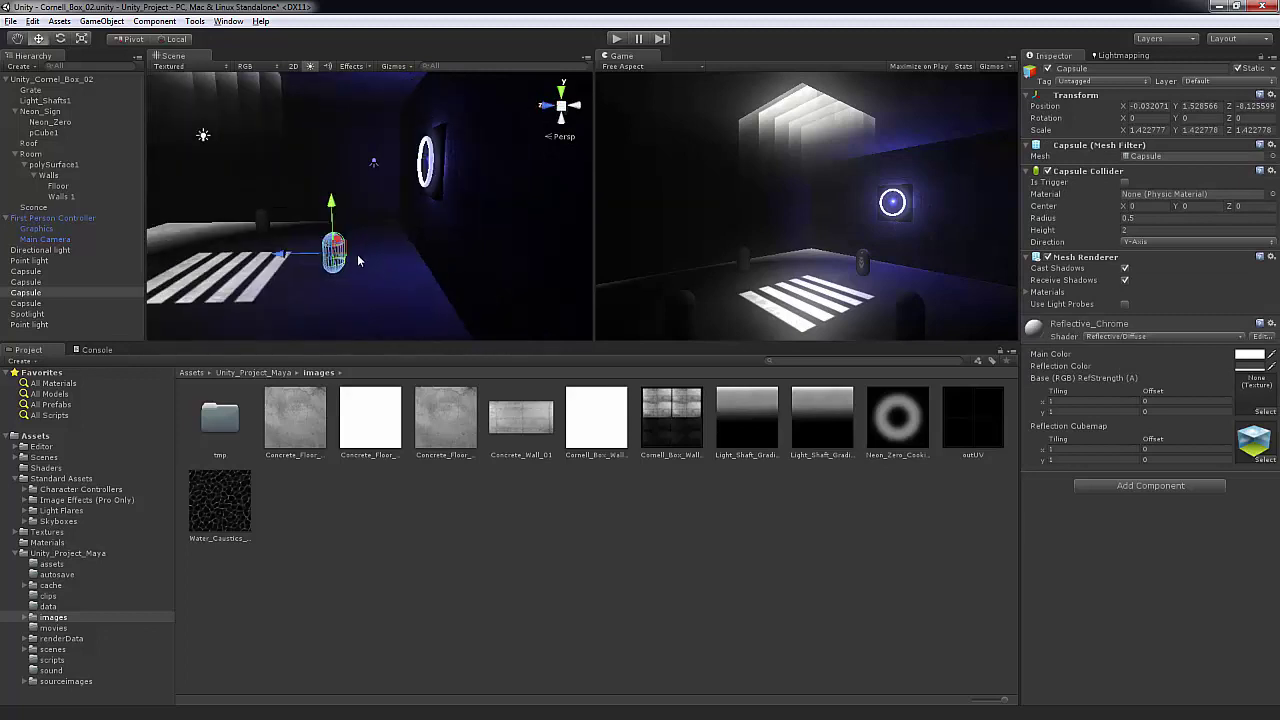
{"action": "middle_click_drag", "start_coordinate": [411, 239], "coordinate": [467, 171]}
{"action": "left_click_drag", "start_coordinate": [467, 171], "coordinate": [488, 240], "text": "alt"}
{"action": "scroll", "coordinate": [440, 218], "scroll_direction": "up", "scroll_amount": 4}
{"action": "left_click", "coordinate": [441, 256]}
{"action": "left_click", "coordinate": [381, 222]}
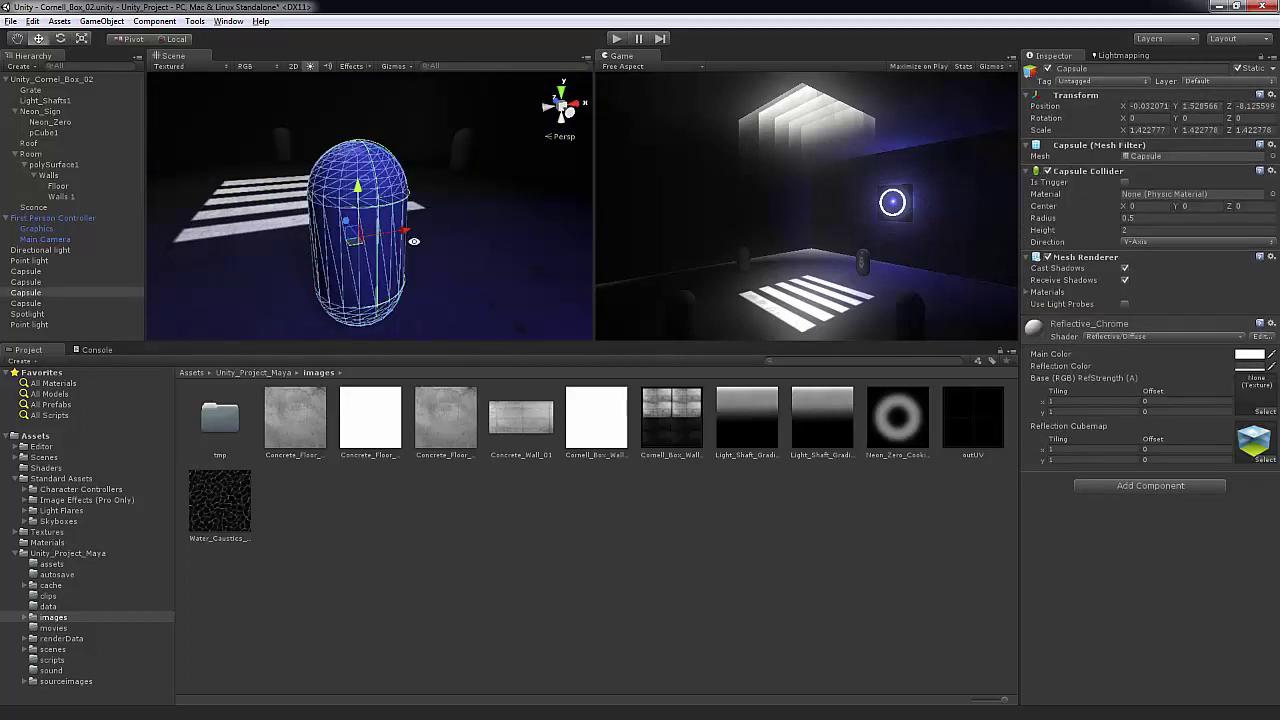
{"action": "left_click_drag", "start_coordinate": [381, 222], "coordinate": [528, 53], "text": "alt"}
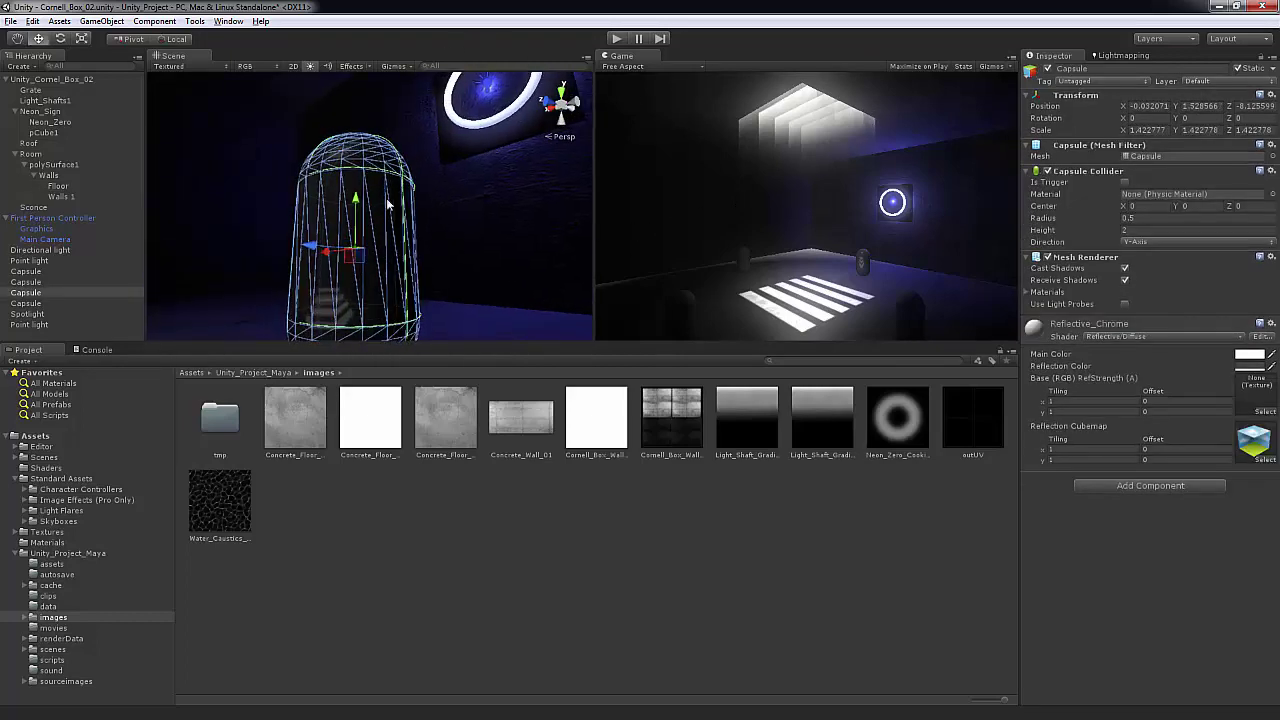
{"action": "mouse_move", "coordinate": [388, 204]}
{"action": "left_mouse_down", "text": "alt"}
{"action": "mouse_move", "coordinate": [394, 160]}
{"action": "mouse_move", "coordinate": [392, 208]}
{"action": "left_mouse_up", "text": "alt"}
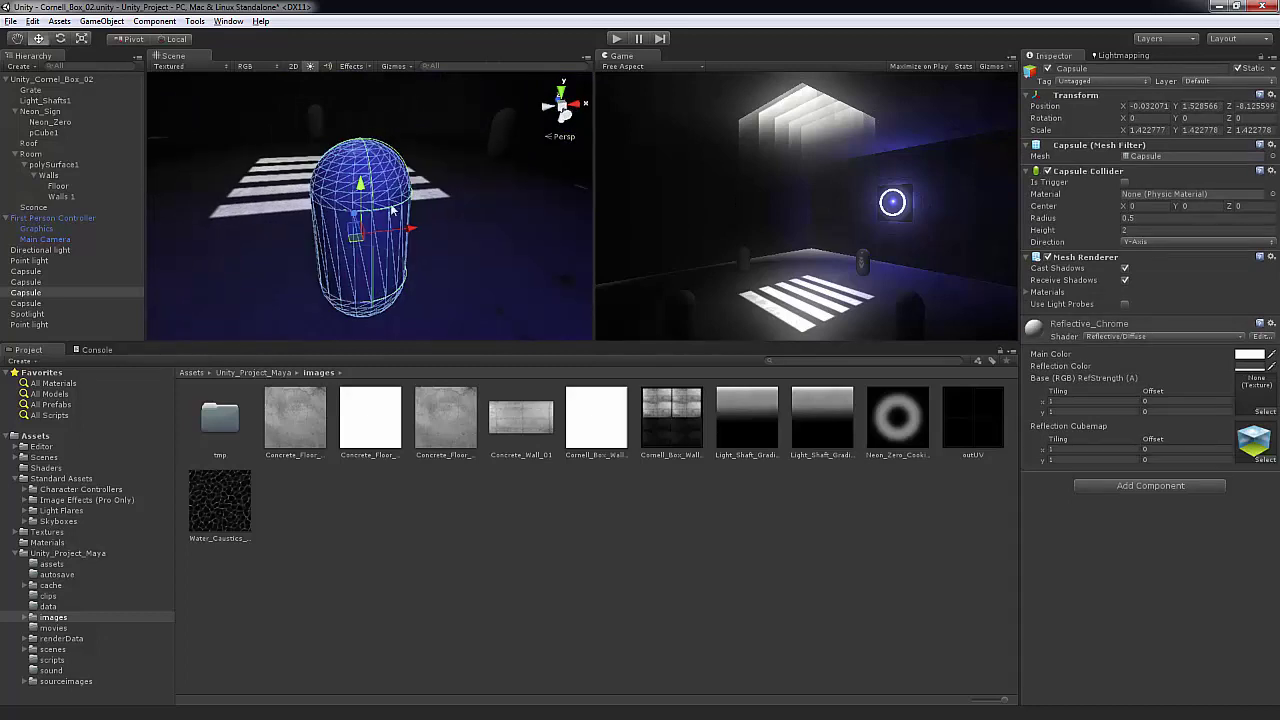
Step: Open cubemap generation for the selected capsule and set its Color to a dark grey with saturation 0 and value 58
{"action": "left_click", "coordinate": [195, 21]}
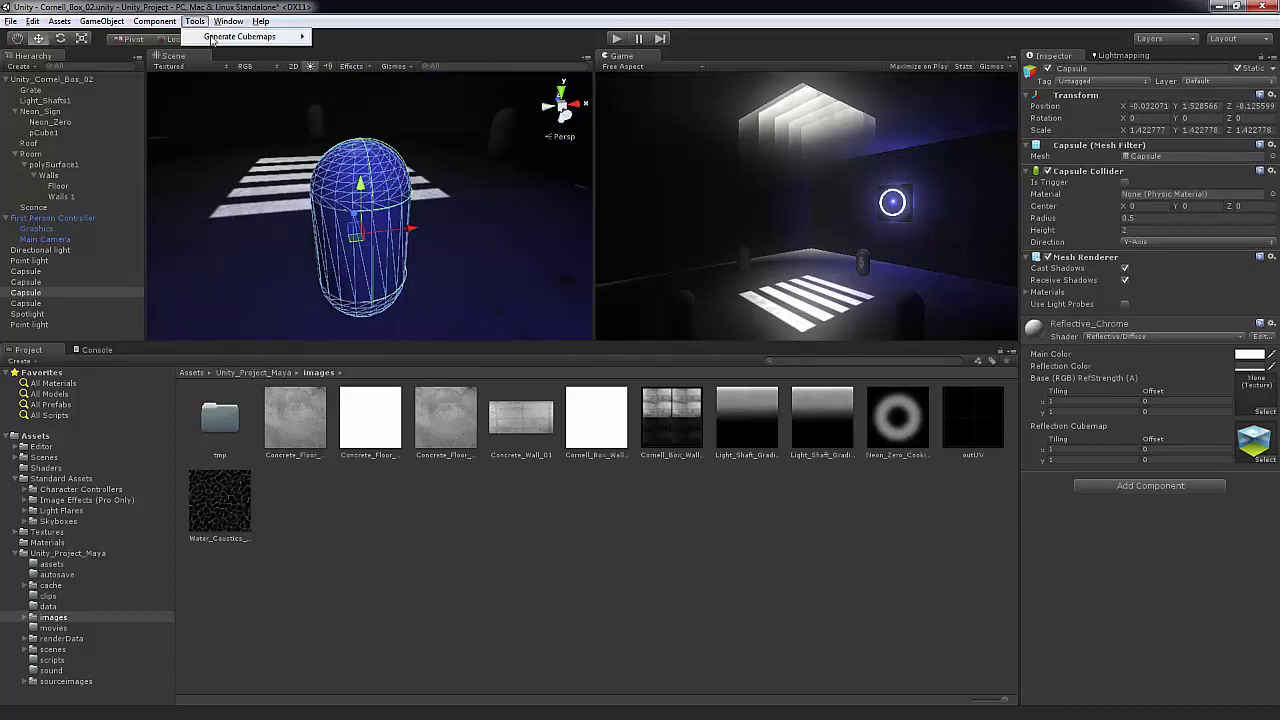
{"action": "mouse_move", "coordinate": [212, 39]}
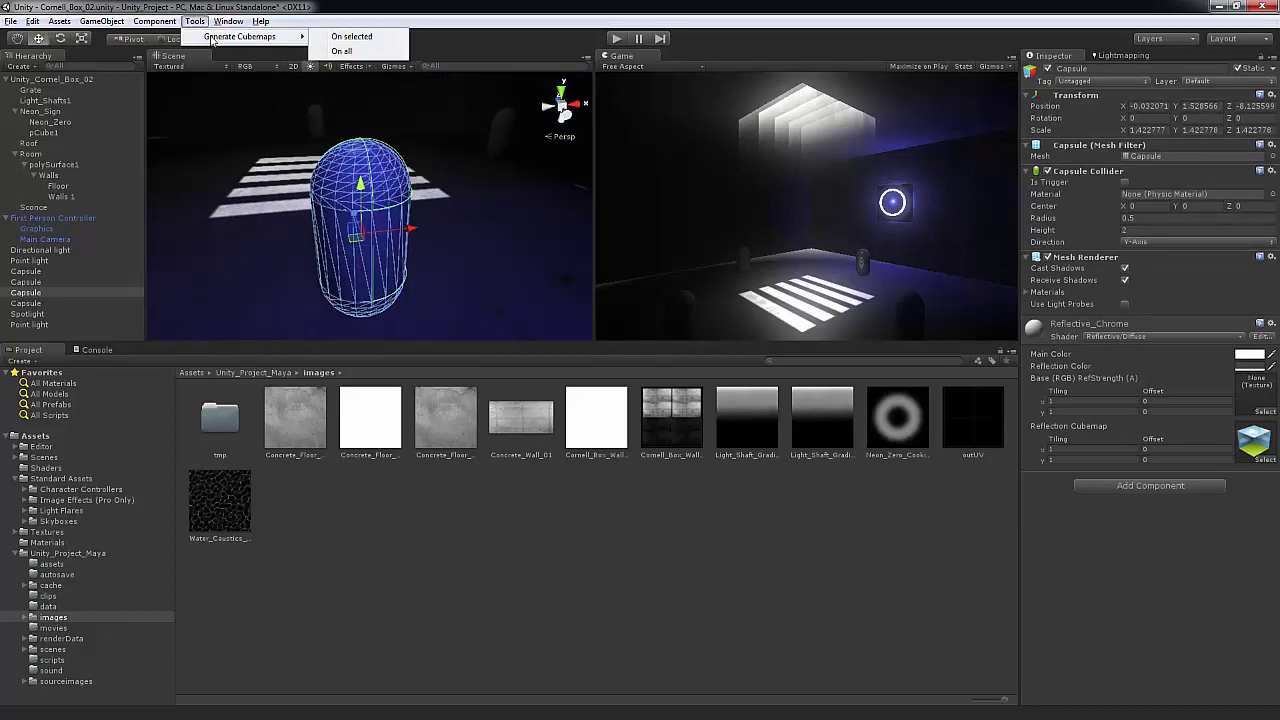
{"action": "left_click", "coordinate": [362, 38]}
{"action": "left_click", "coordinate": [712, 243]}
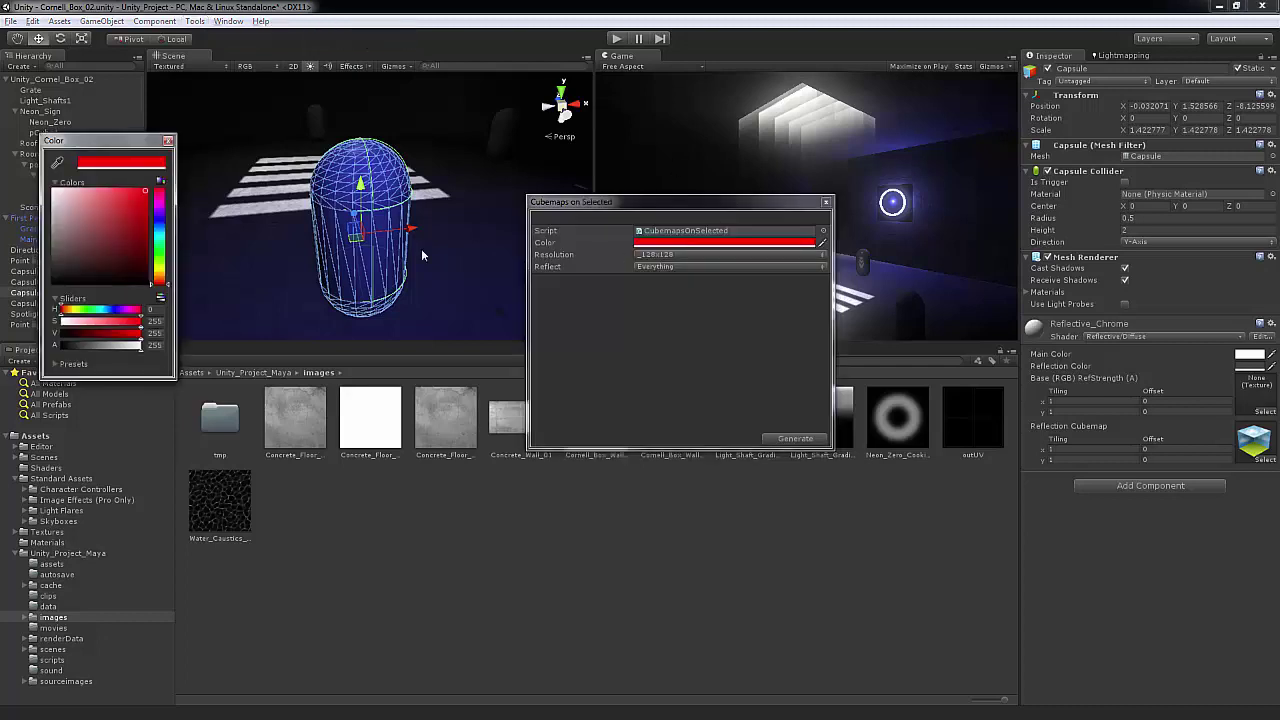
{"action": "left_click", "coordinate": [72, 239]}
{"action": "left_click_drag", "start_coordinate": [63, 248], "coordinate": [30, 260]}
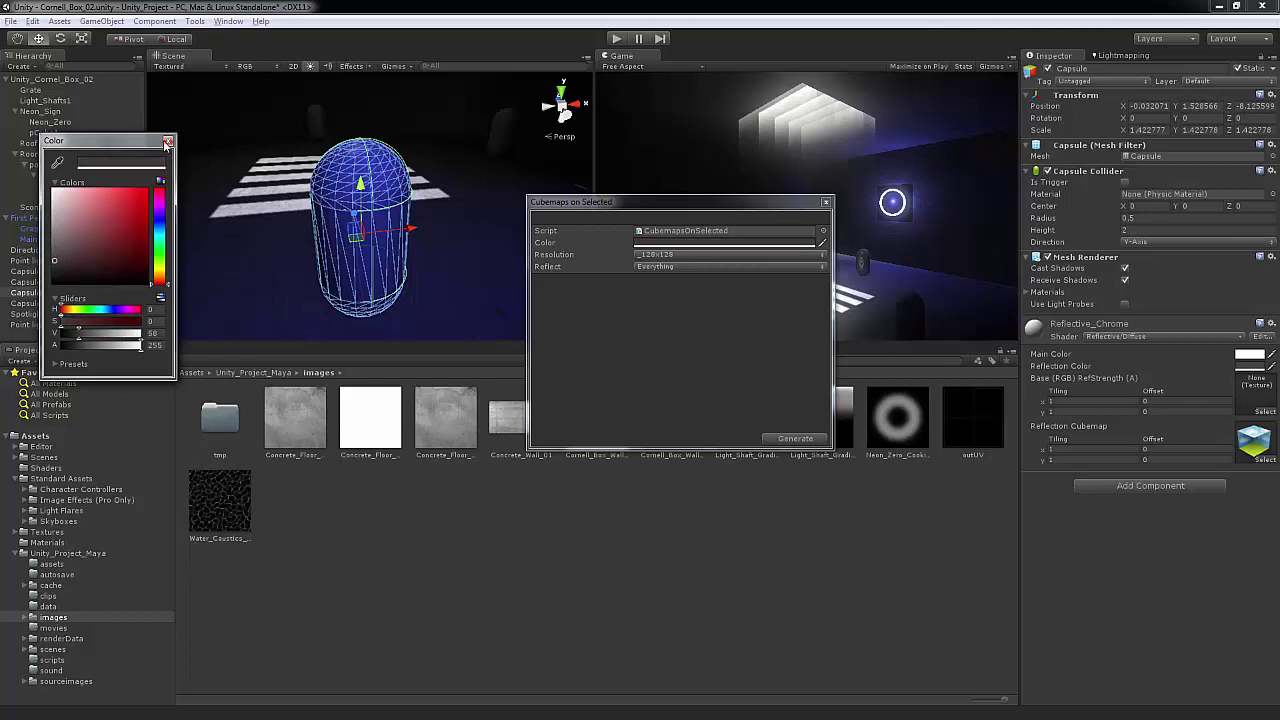
{"action": "left_click", "coordinate": [167, 143]}
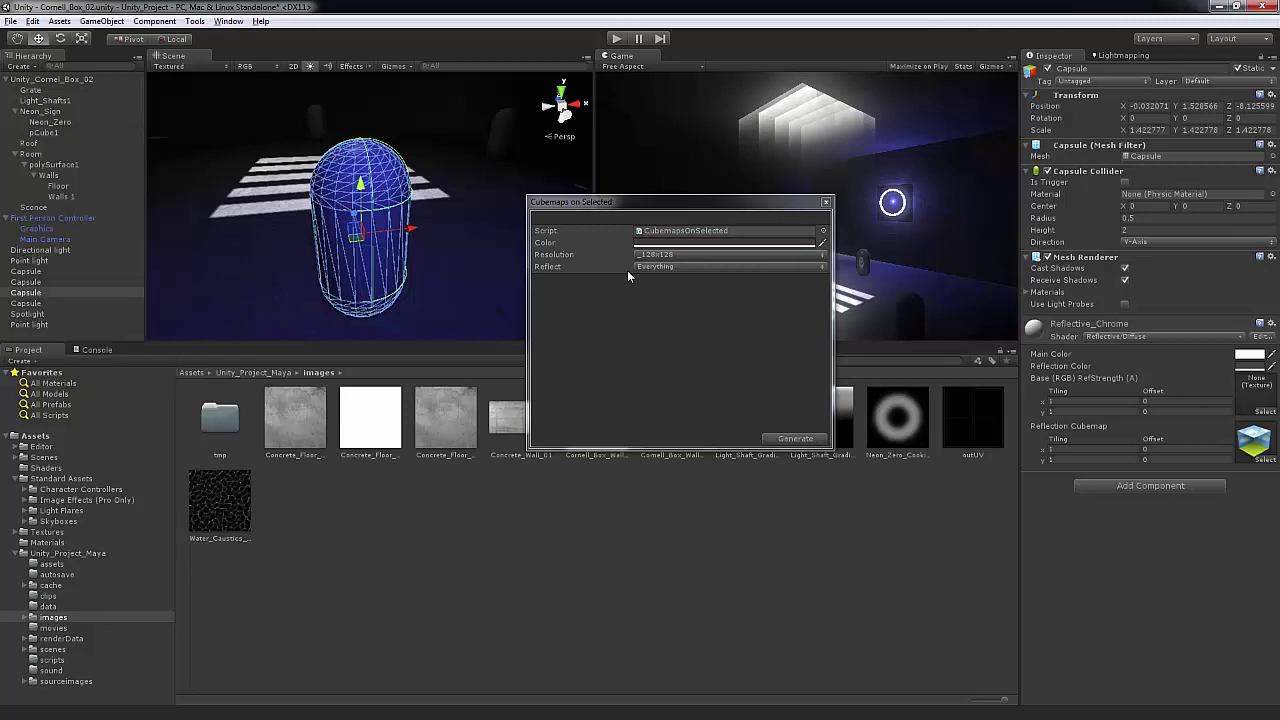
Step: Generate a 128x128 reflection cubemap for the selected capsule and inspect its surface up close
{"action": "left_click", "coordinate": [797, 439]}
{"action": "left_click", "coordinate": [494, 246]}
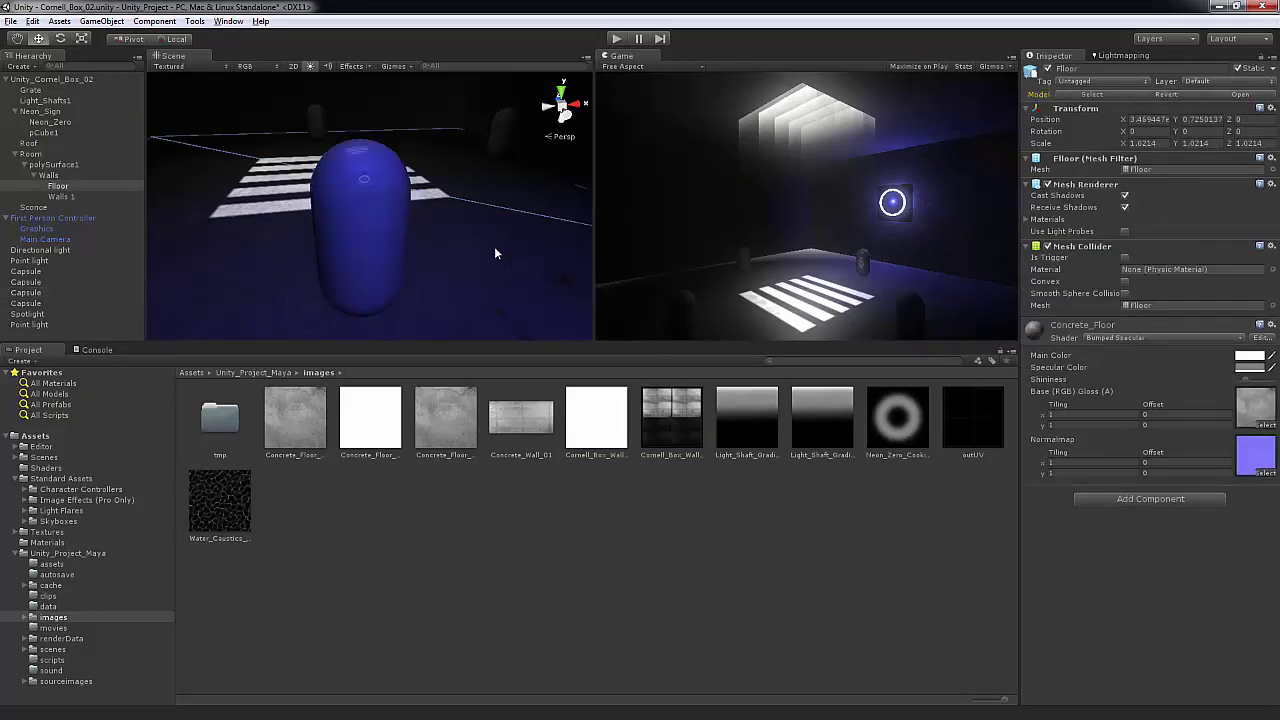
{"action": "mouse_move", "coordinate": [494, 246]}
{"action": "left_mouse_down", "text": "alt"}
{"action": "mouse_move", "coordinate": [526, 247]}
{"action": "mouse_move", "coordinate": [480, 236]}
{"action": "left_mouse_up", "text": "alt"}
{"action": "scroll", "coordinate": [372, 213], "scroll_direction": "up", "scroll_amount": 5}
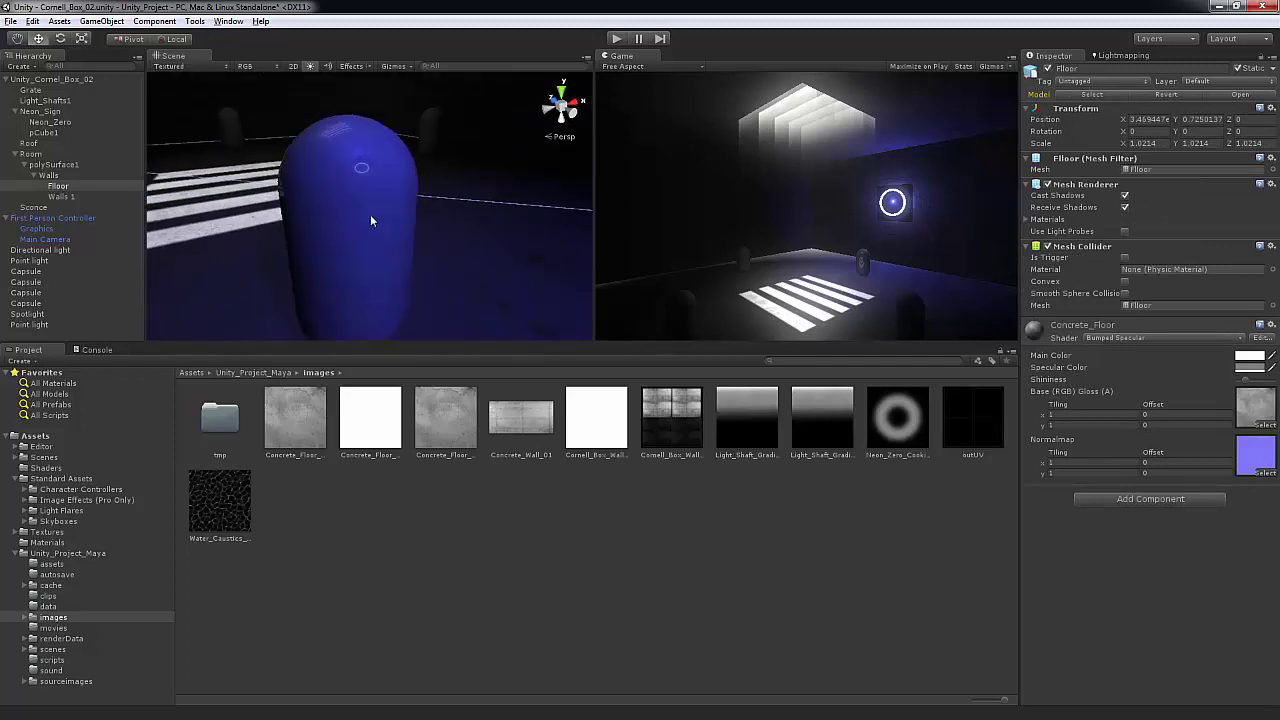
{"action": "left_click_drag", "start_coordinate": [390, 213], "coordinate": [889, 134], "text": "alt"}
Step: Move the blue point light at the neon sign away from the wall, to about -13.3 on the Z axis
{"action": "scroll", "coordinate": [489, 152], "scroll_direction": "down", "scroll_amount": 6}
{"action": "left_click_drag", "start_coordinate": [337, 238], "coordinate": [434, 228], "text": "alt"}
{"action": "left_click", "coordinate": [415, 241]}
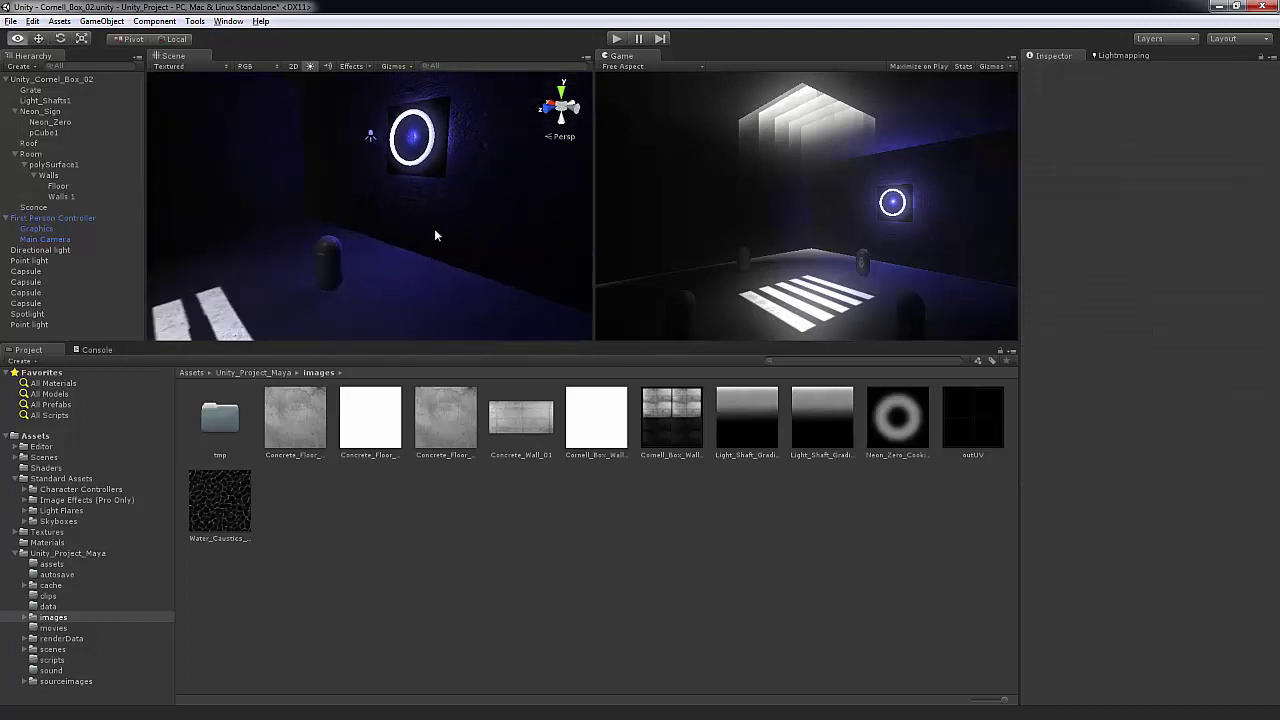
{"action": "scroll", "coordinate": [434, 228], "scroll_direction": "up", "scroll_amount": 3}
{"action": "middle_click_drag", "start_coordinate": [428, 163], "coordinate": [430, 167]}
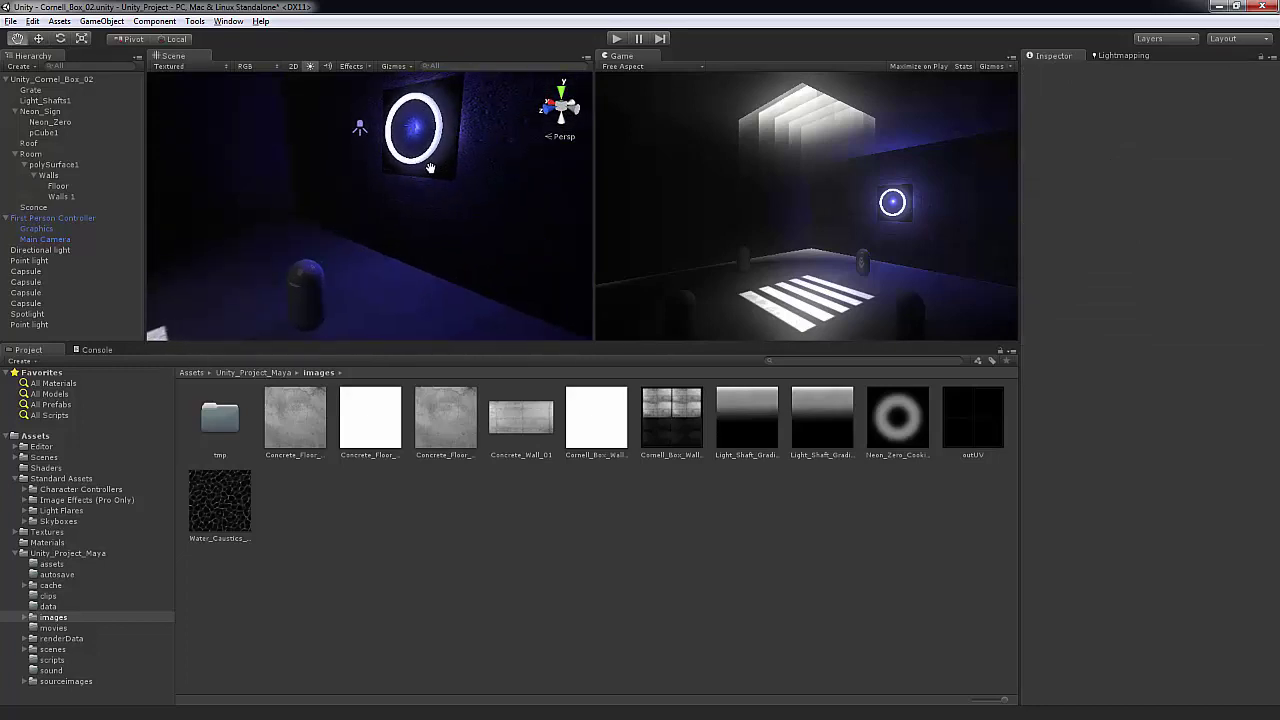
{"action": "left_click", "coordinate": [360, 128]}
{"action": "left_click_drag", "start_coordinate": [363, 133], "coordinate": [421, 127], "text": "alt"}
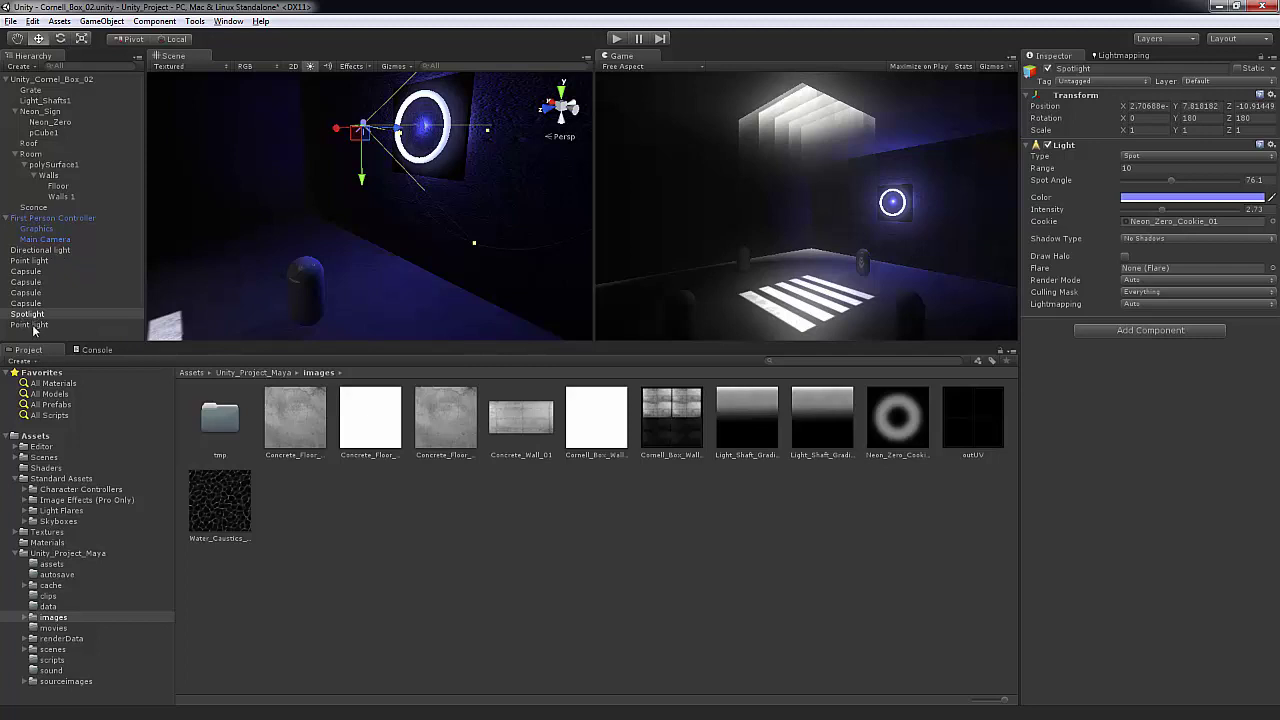
{"action": "left_click", "coordinate": [29, 325]}
{"action": "left_click_drag", "start_coordinate": [400, 185], "coordinate": [363, 184], "text": "alt"}
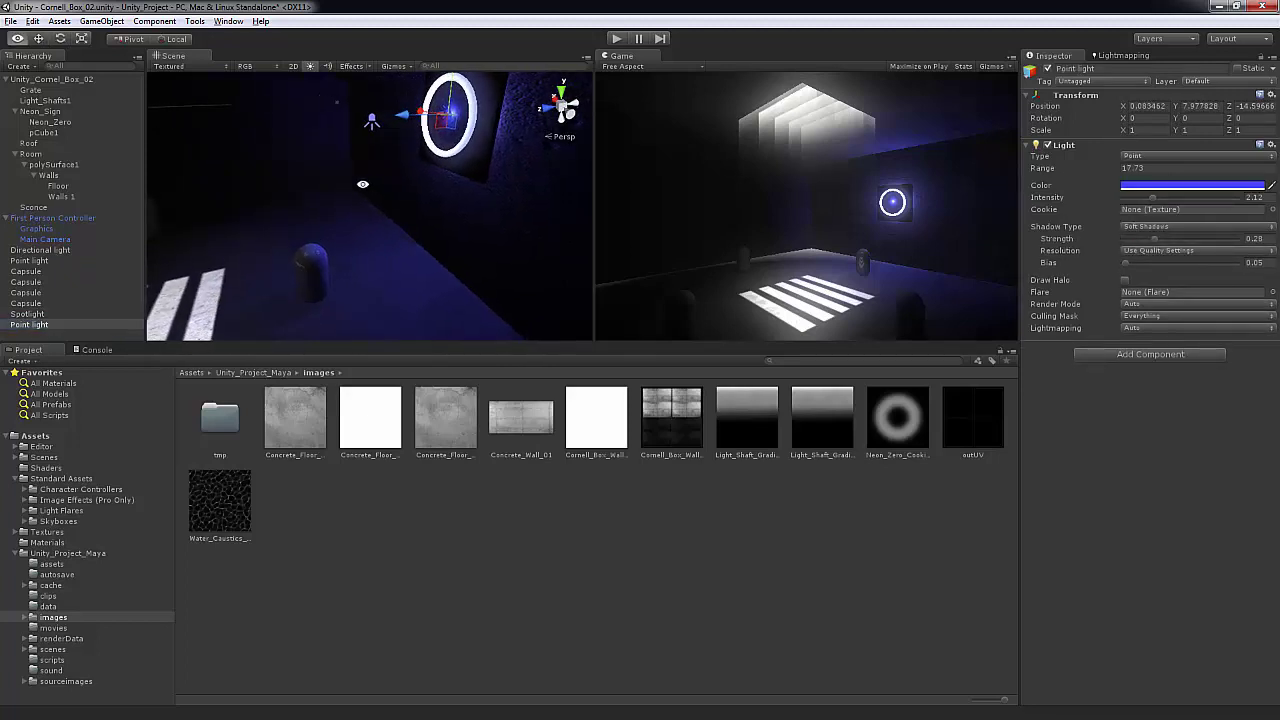
{"action": "left_click_drag", "start_coordinate": [404, 116], "coordinate": [353, 125]}
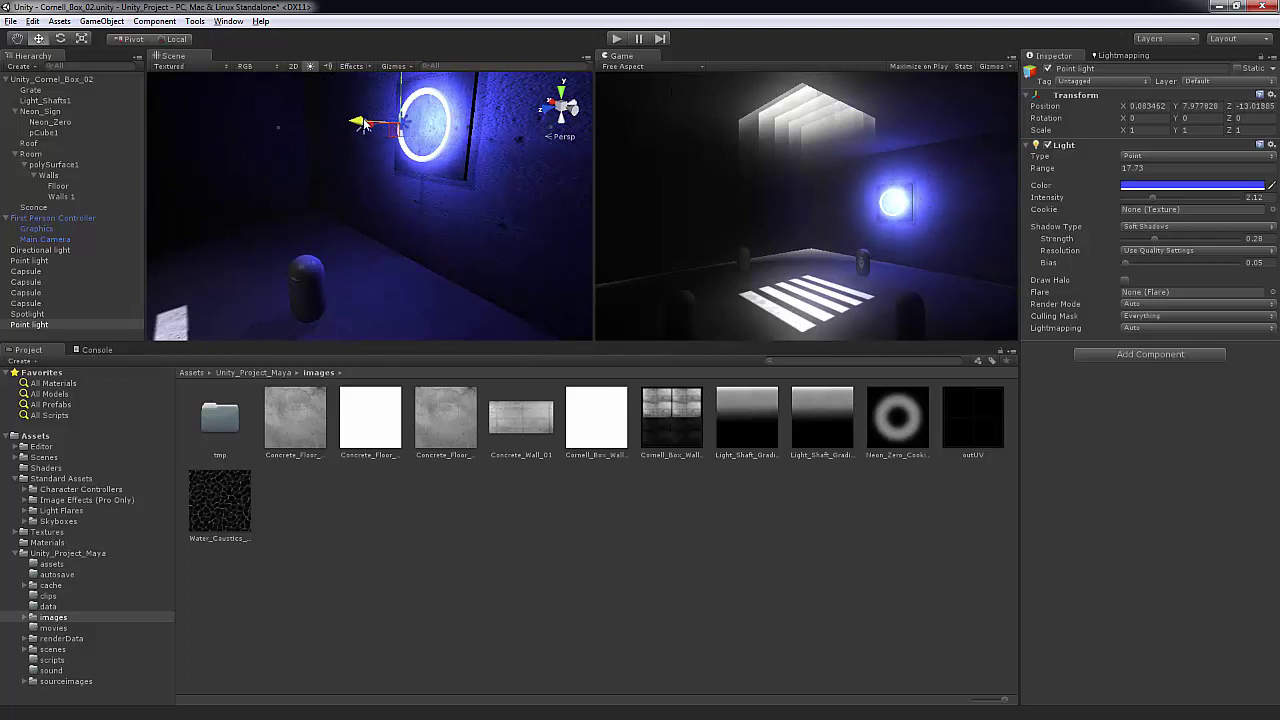
{"action": "left_click_drag", "start_coordinate": [447, 159], "coordinate": [319, 155], "text": "alt"}
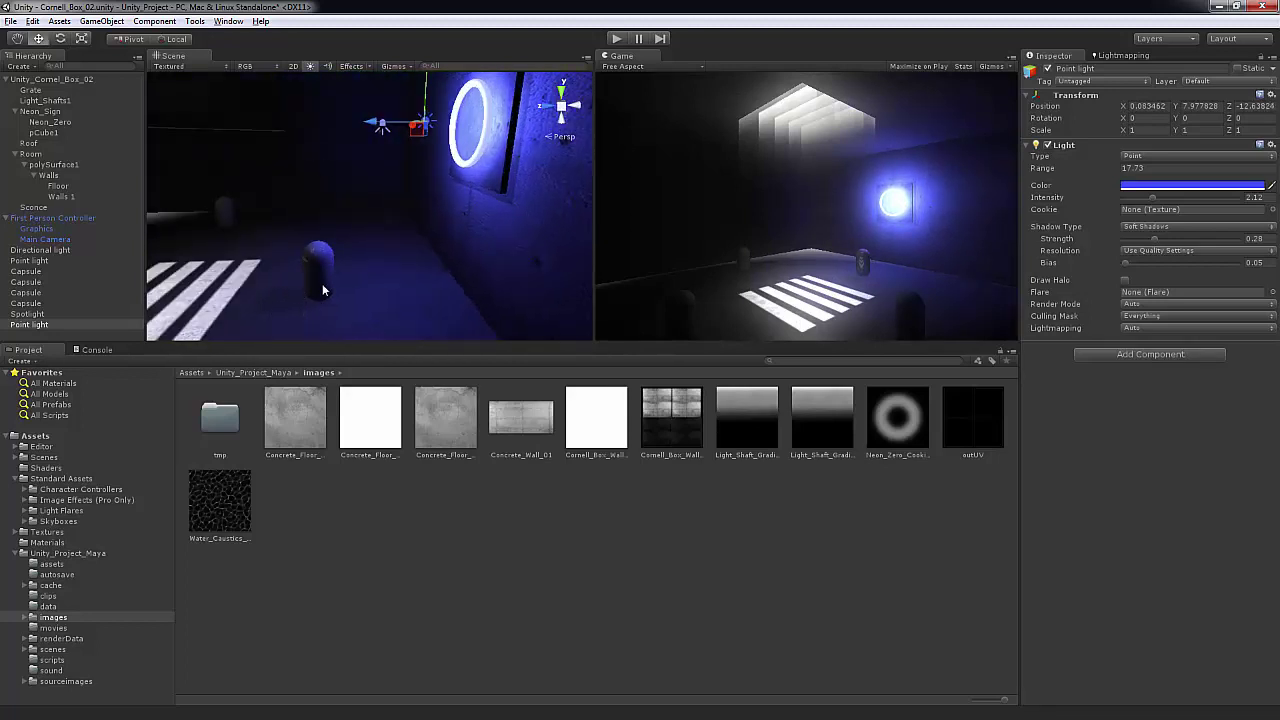
{"action": "left_click_drag", "start_coordinate": [322, 285], "coordinate": [345, 262], "text": "alt"}
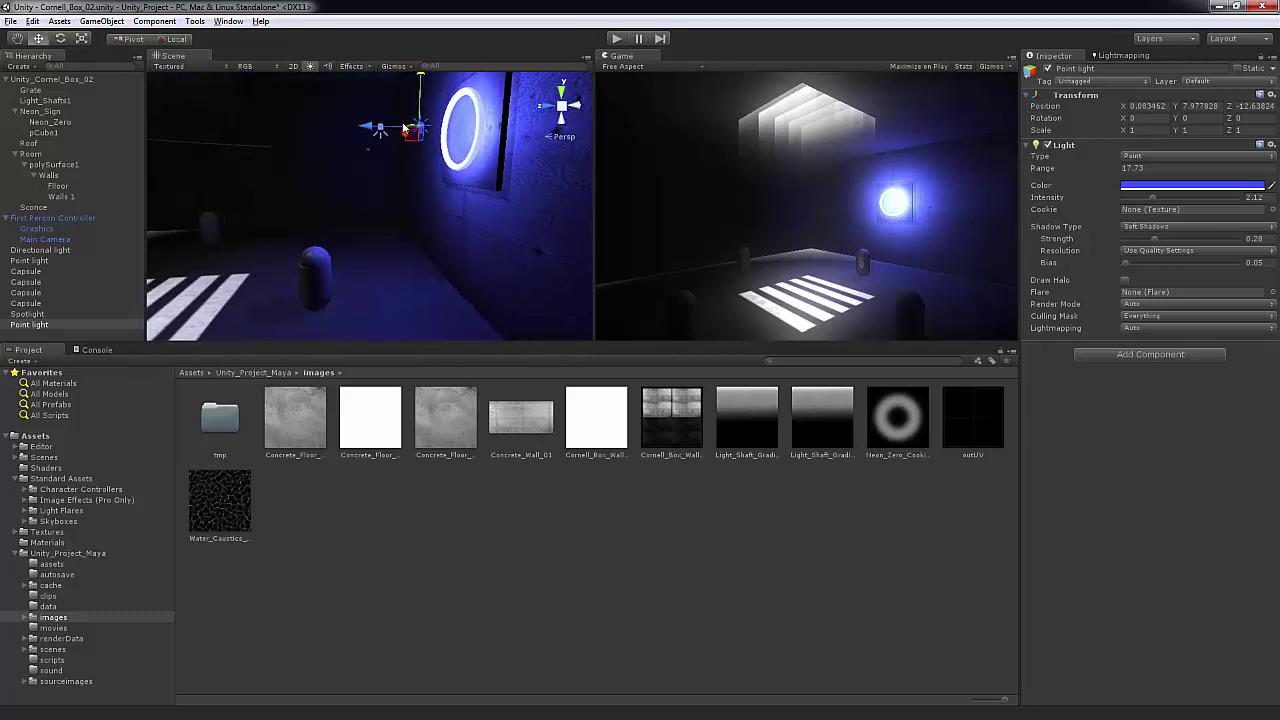
{"action": "mouse_move", "coordinate": [373, 130]}
{"action": "left_mouse_down"}
{"action": "mouse_move", "coordinate": [415, 128]}
{"action": "mouse_move", "coordinate": [390, 131]}
{"action": "left_mouse_up"}
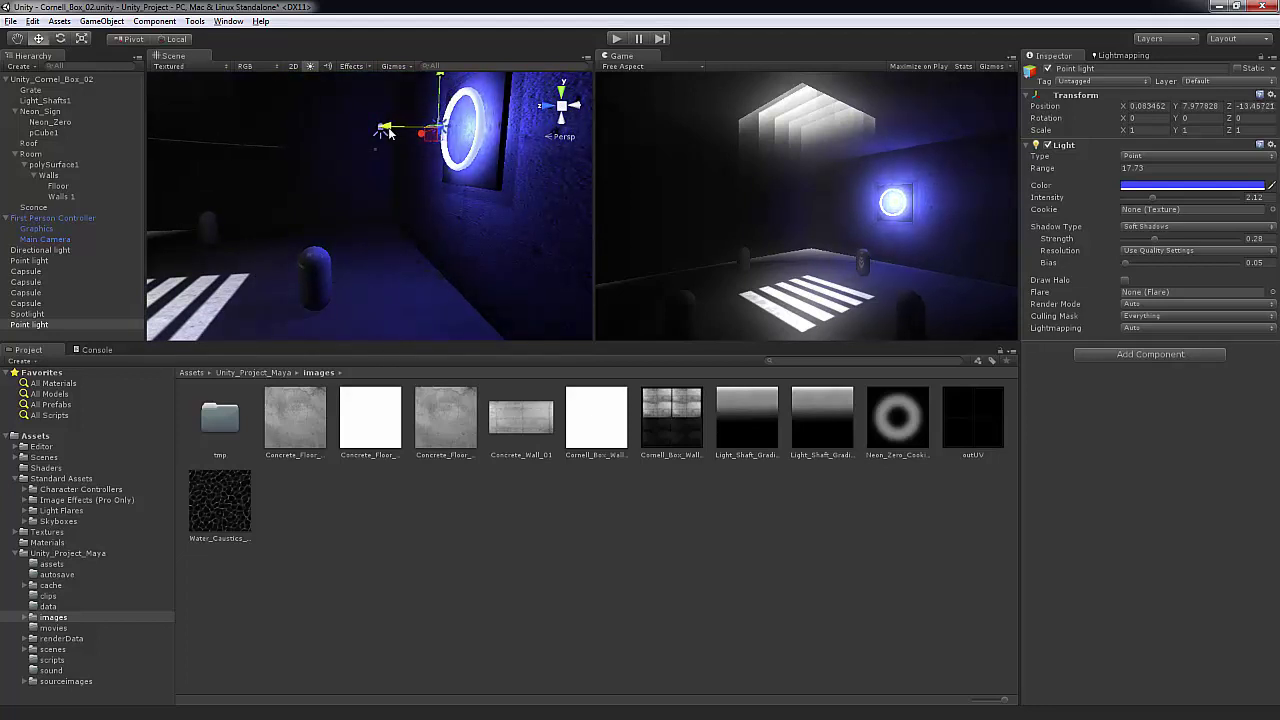
Step: Examine the neon sign's glow on the wall and capsule from several angles, including its cookie spotlight
{"action": "left_click_drag", "start_coordinate": [386, 160], "coordinate": [662, 140], "text": "alt"}
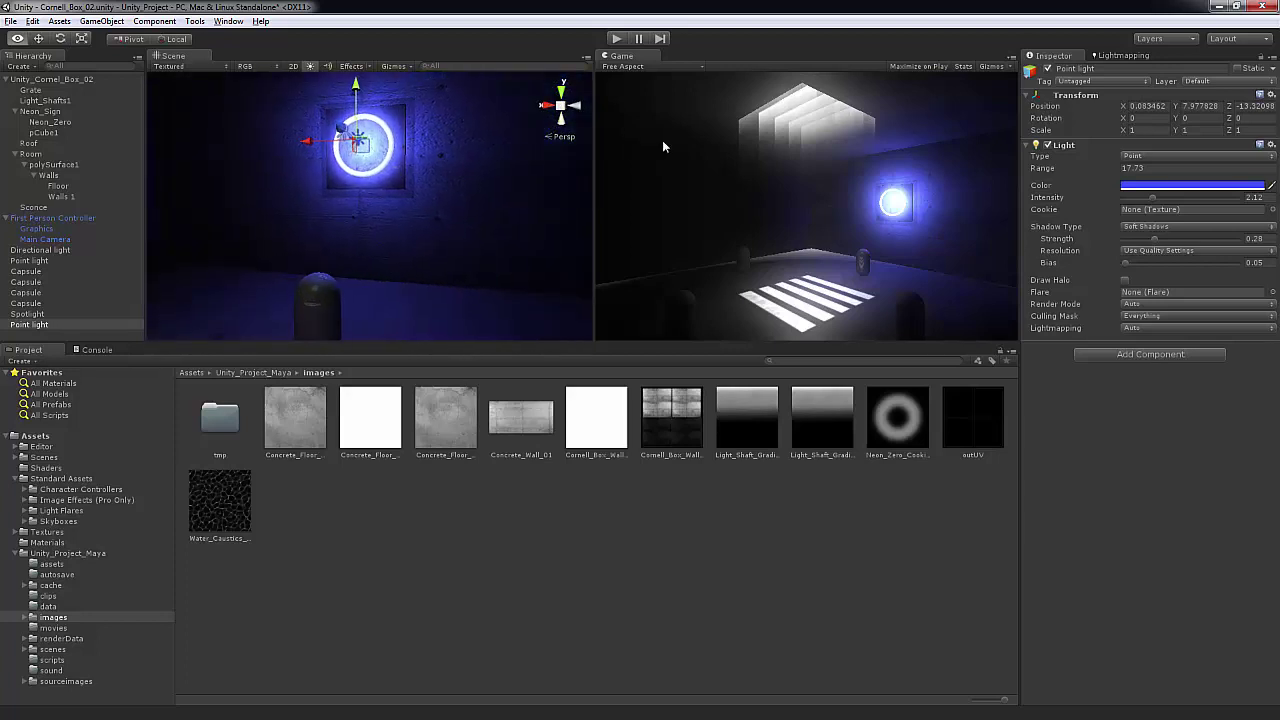
{"action": "left_click", "coordinate": [495, 197]}
{"action": "left_click_drag", "start_coordinate": [495, 197], "coordinate": [386, 229], "text": "alt"}
{"action": "left_click", "coordinate": [229, 309]}
{"action": "left_click_drag", "start_coordinate": [229, 309], "coordinate": [402, 151], "text": "alt"}
{"action": "left_click", "coordinate": [516, 282]}
{"action": "left_click", "coordinate": [380, 150]}
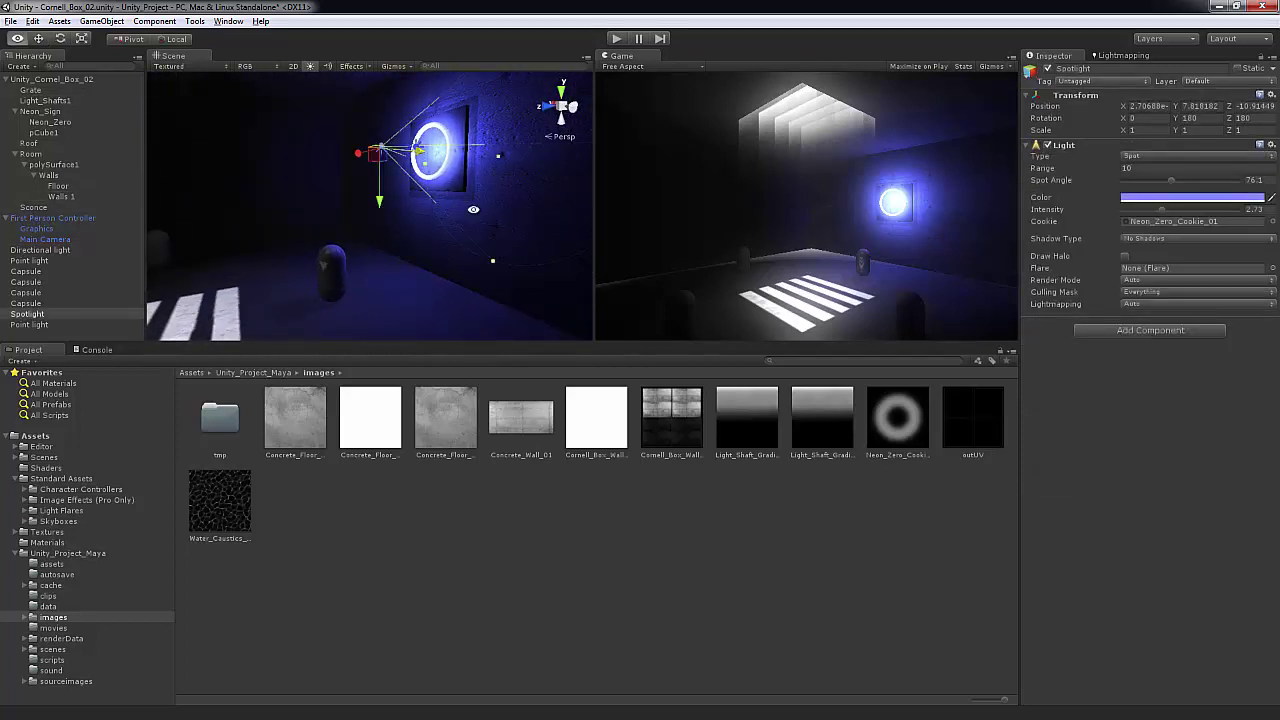
{"action": "left_click_drag", "start_coordinate": [475, 210], "coordinate": [583, 260], "text": "alt"}
{"action": "left_click", "coordinate": [560, 274]}
Step: Play the scene, walk up to the neon sign to check its lighting, and stop playback
{"action": "left_click", "coordinate": [616, 38]}
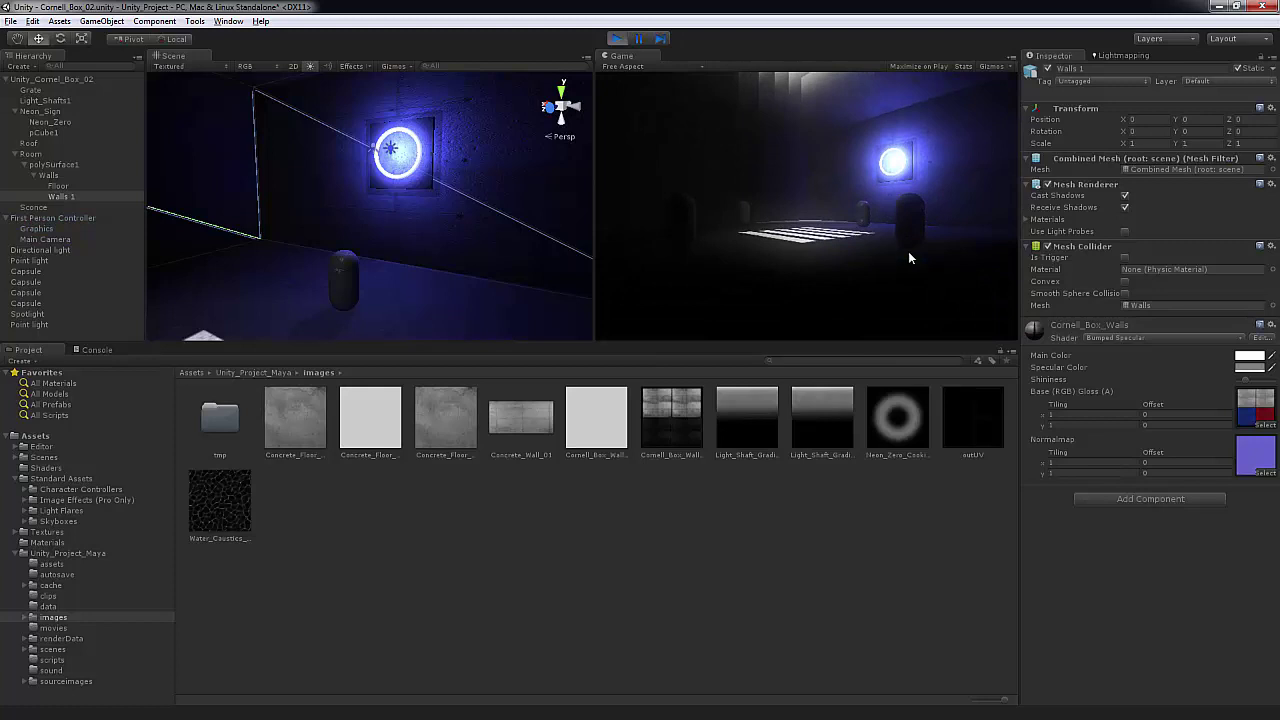
{"action": "key", "text": "w"}
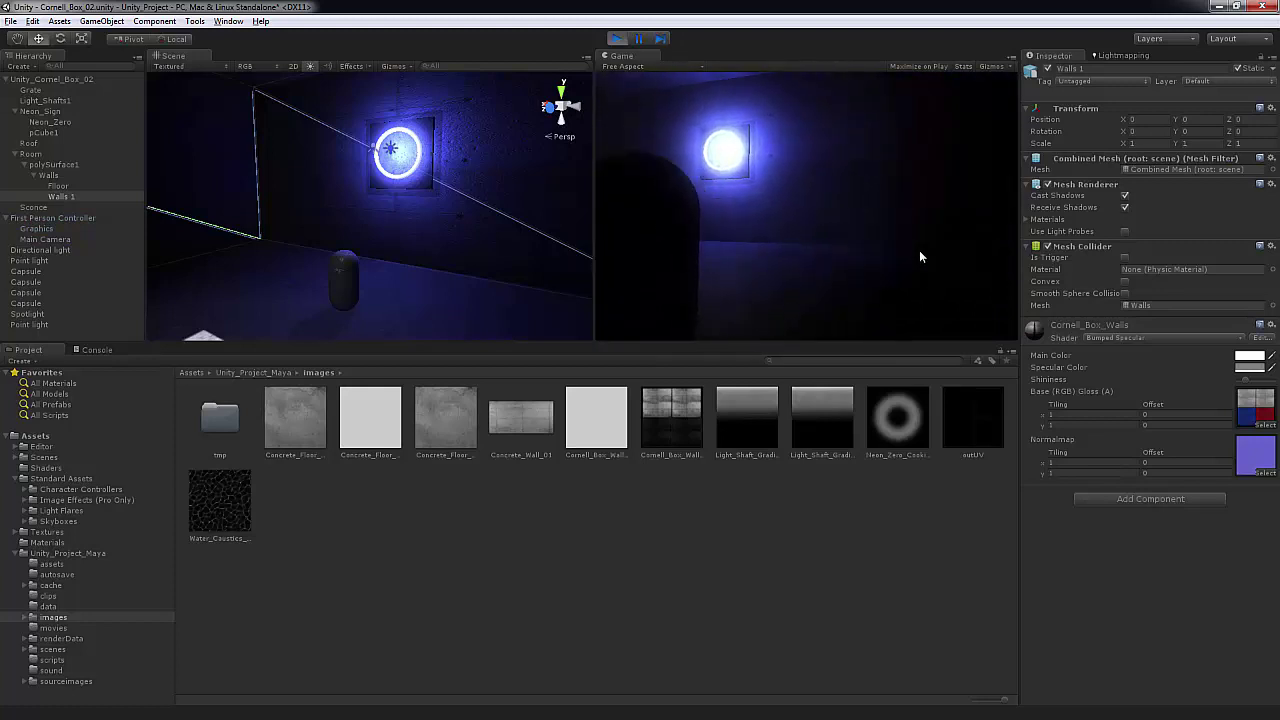
{"action": "key", "text": "w"}
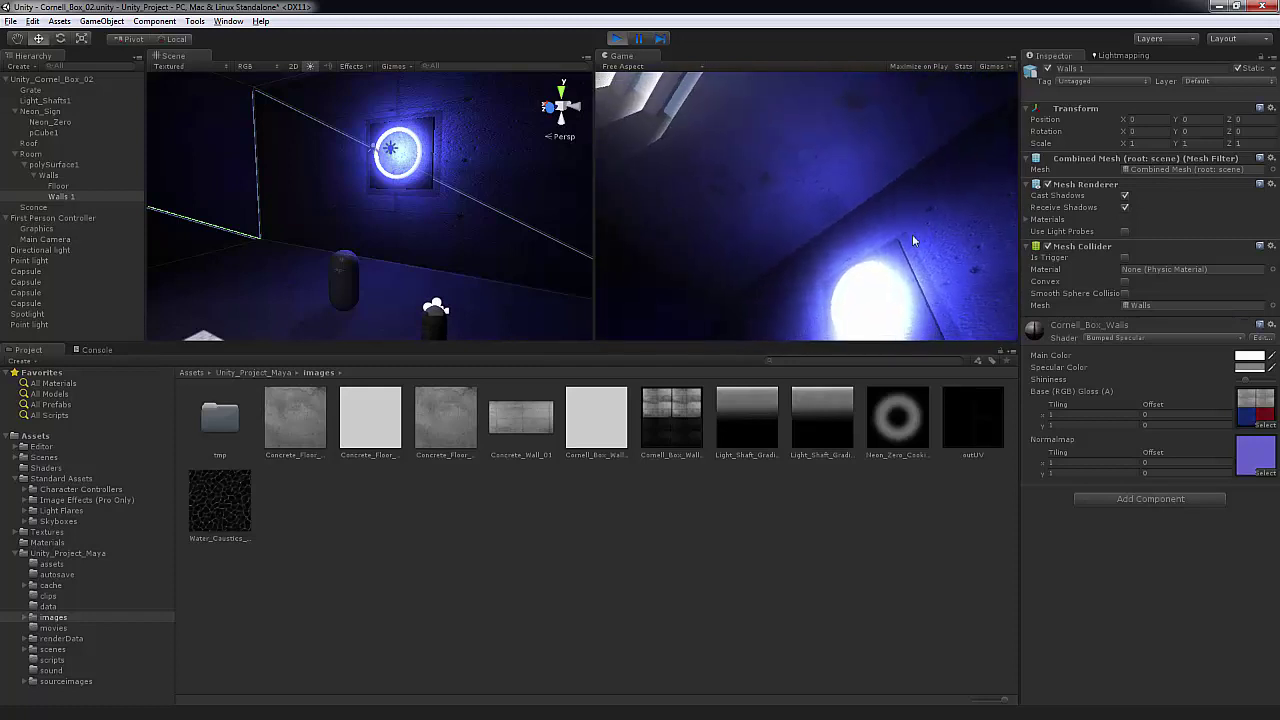
{"action": "key", "text": "w"}
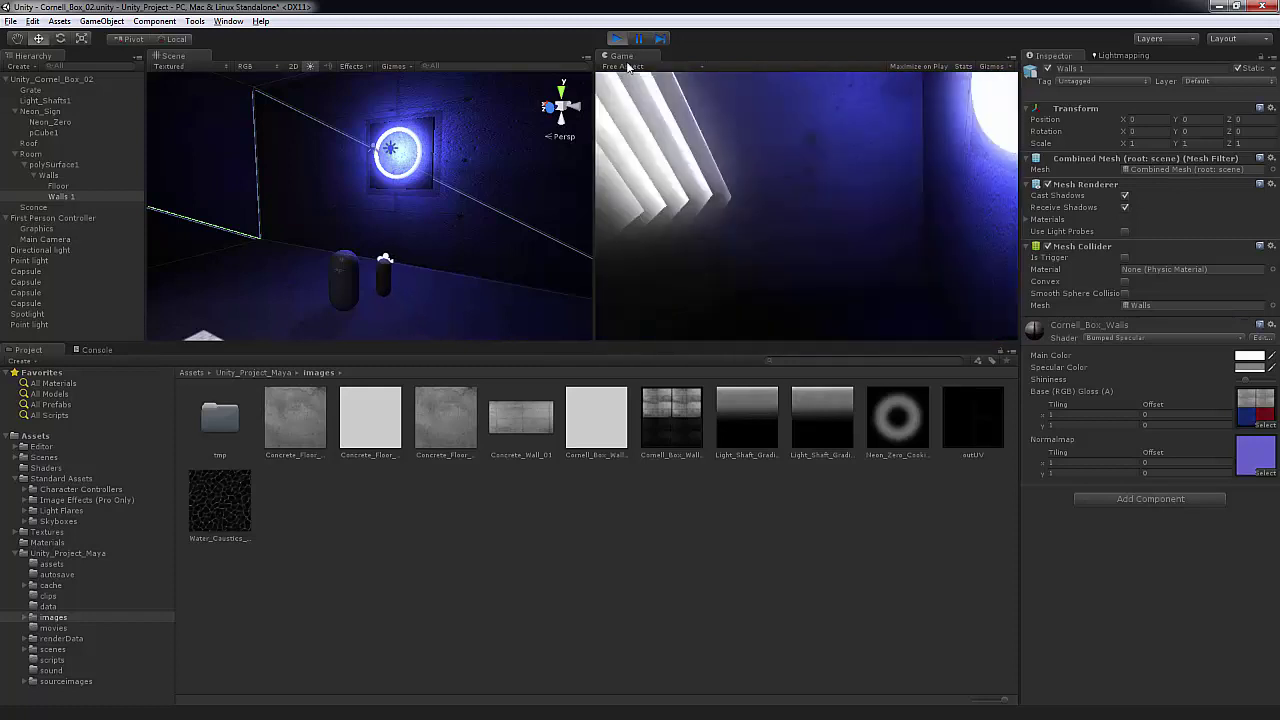
{"action": "left_click", "coordinate": [616, 38]}
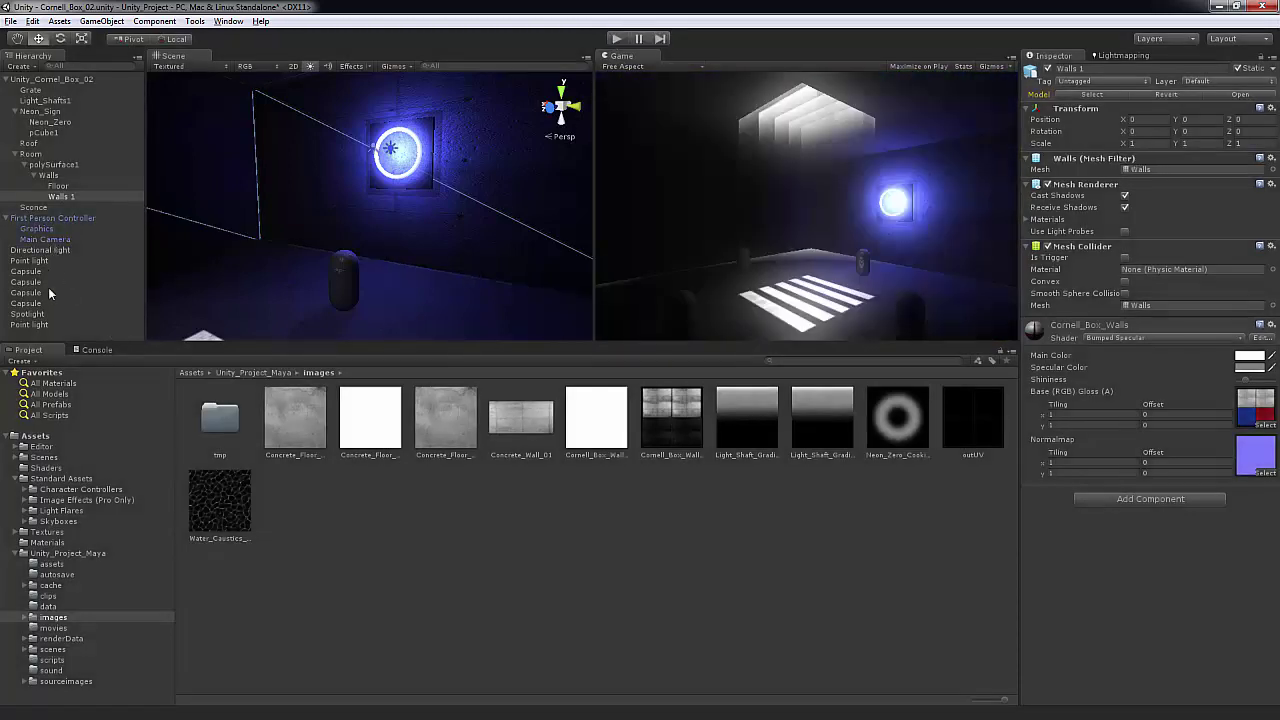
Step: Set the neon sign point light's intensity to 1.17 and play the scene, walking around to check the lighting
{"action": "left_click", "coordinate": [128, 326]}
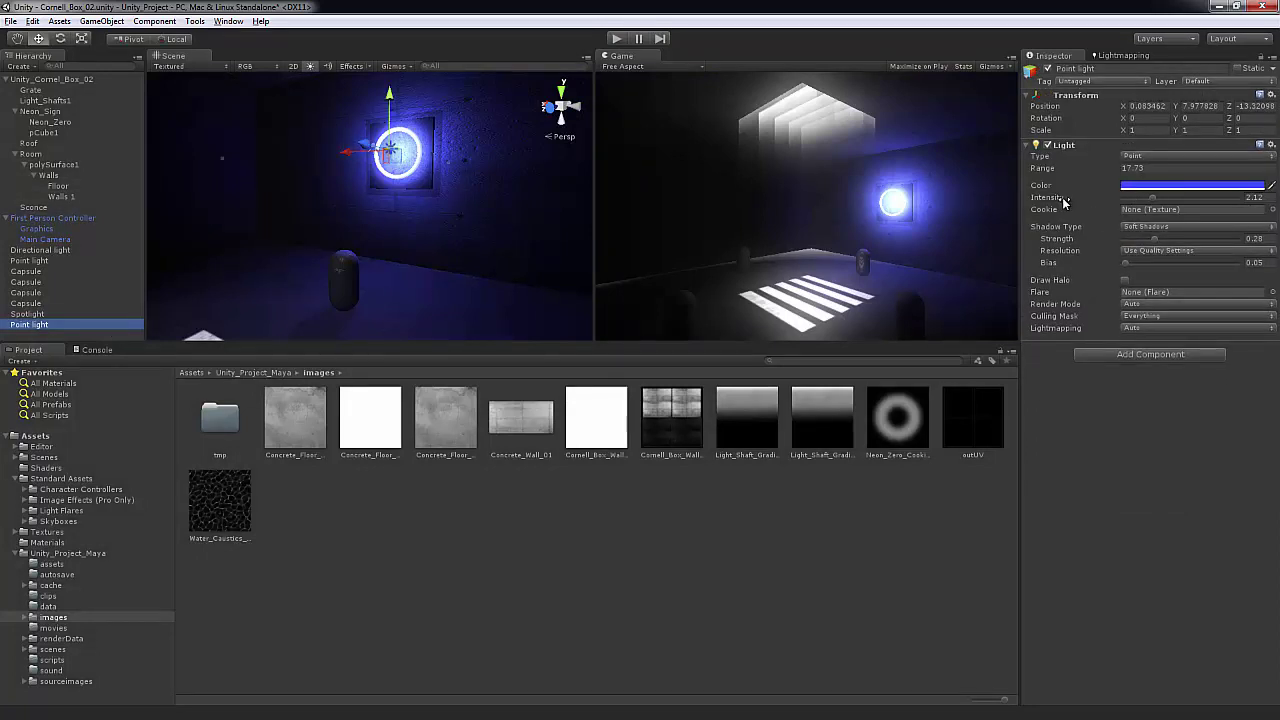
{"action": "left_click_drag", "start_coordinate": [1058, 199], "coordinate": [1040, 206]}
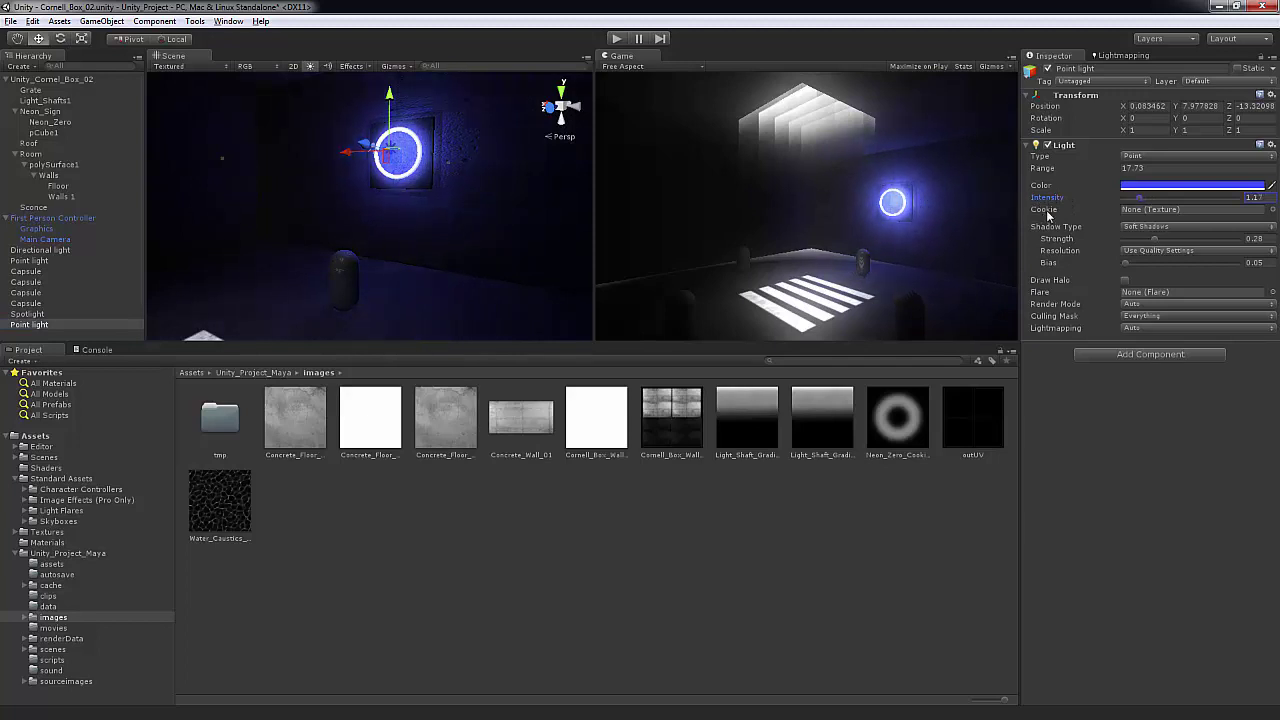
{"action": "left_click", "coordinate": [616, 38]}
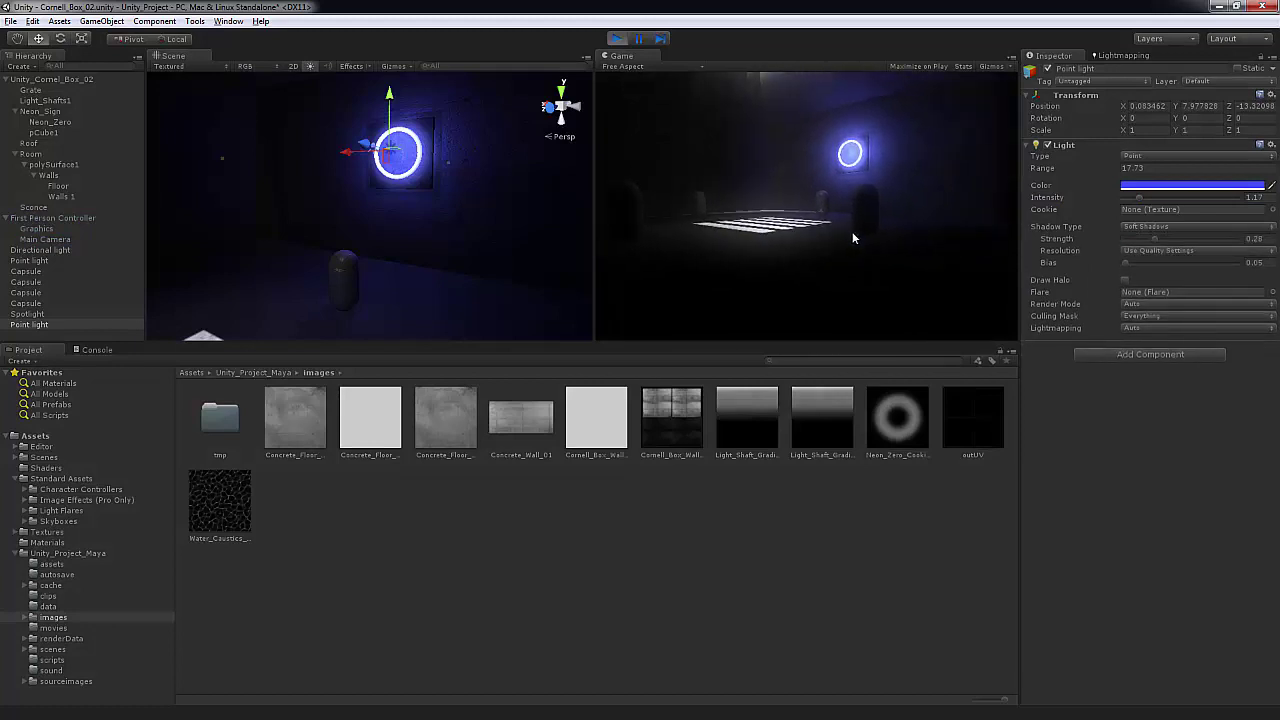
{"action": "key", "text": "w"}
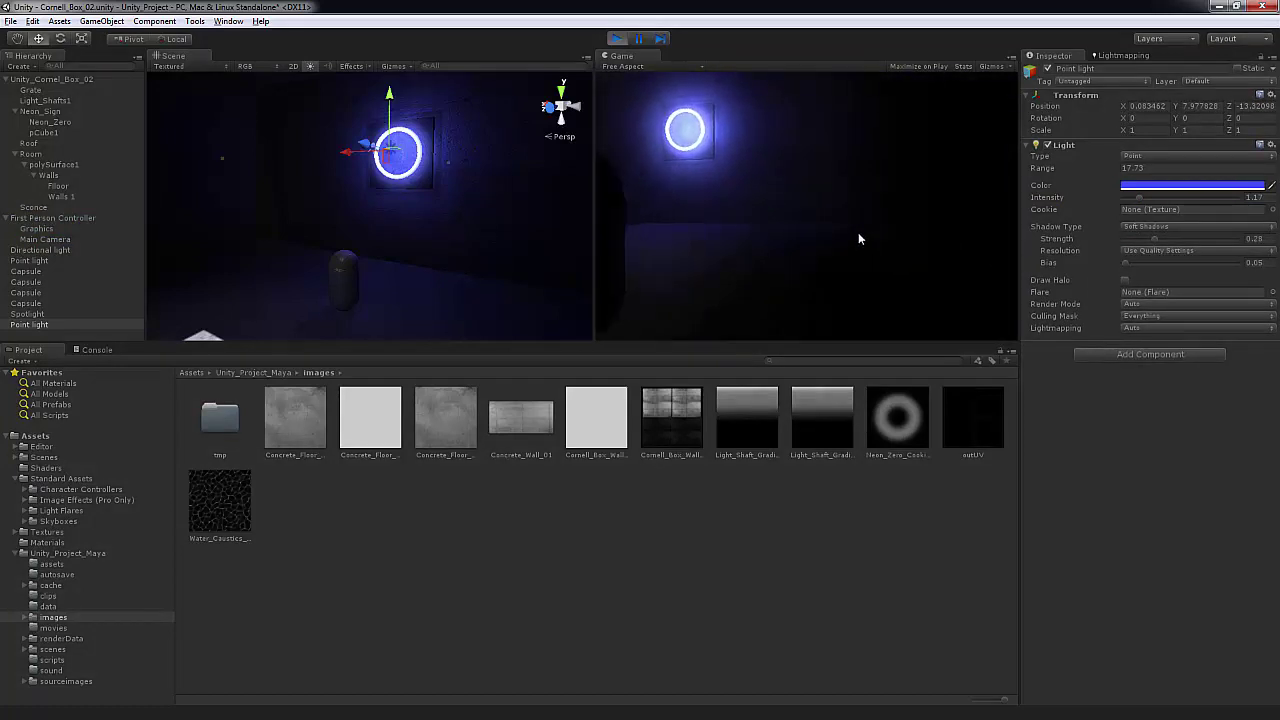
{"action": "key", "text": "w"}
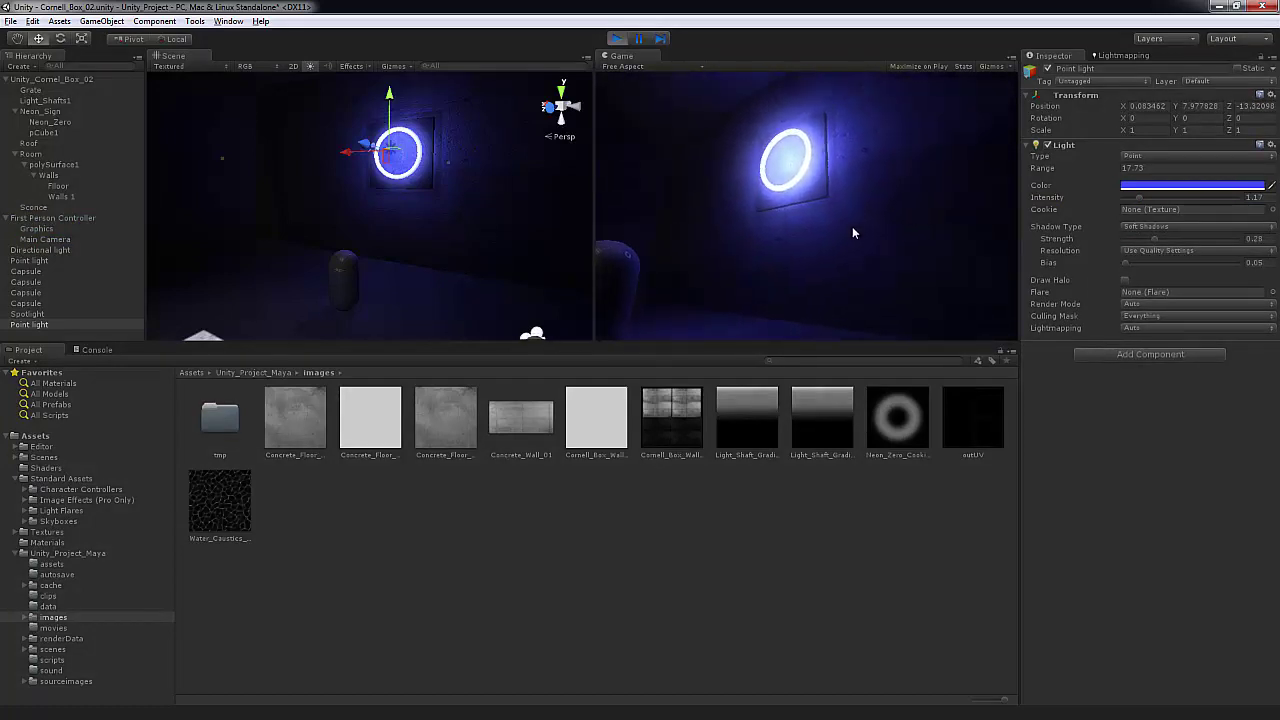
{"action": "key", "text": "w"}
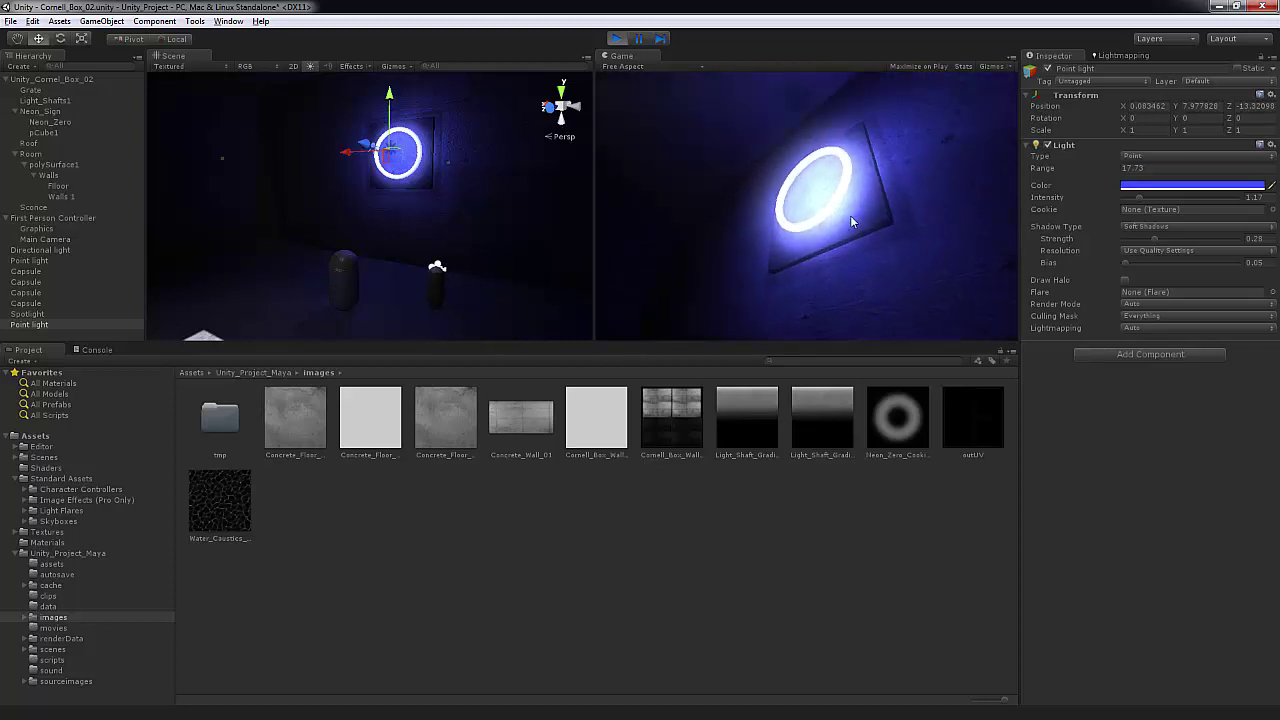
{"action": "key", "text": "w"}
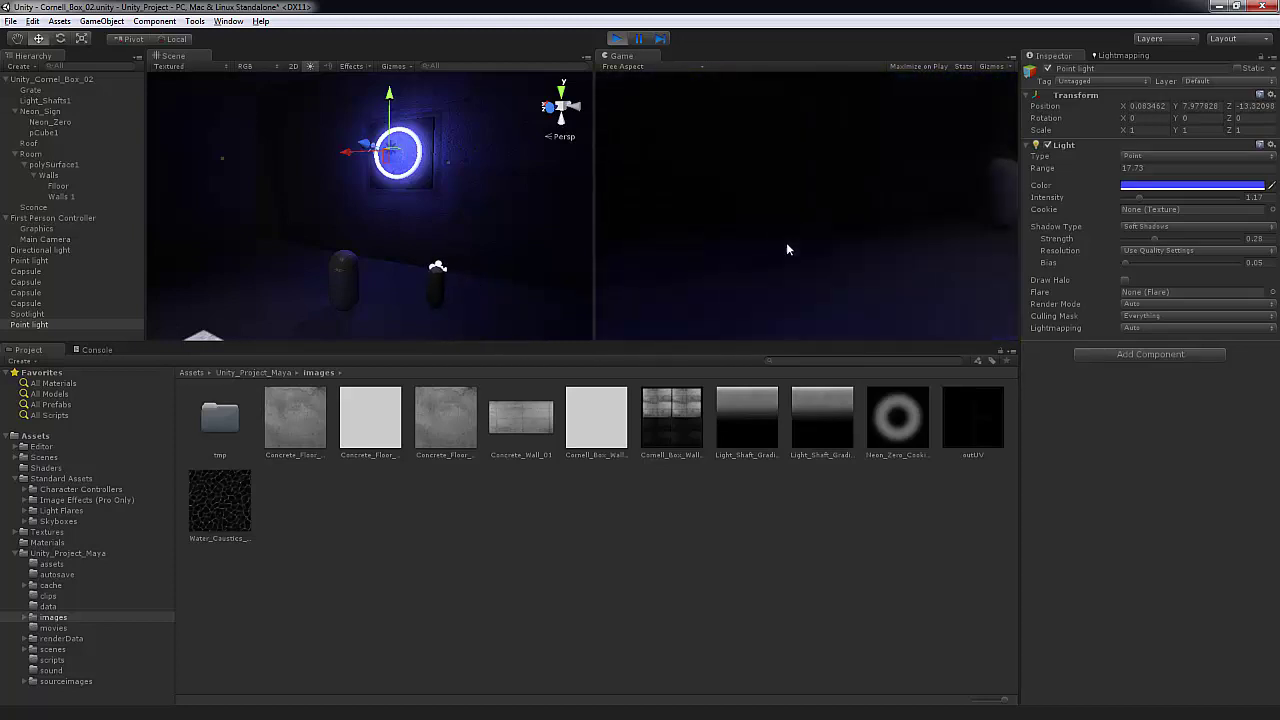
{"action": "key", "text": "w"}
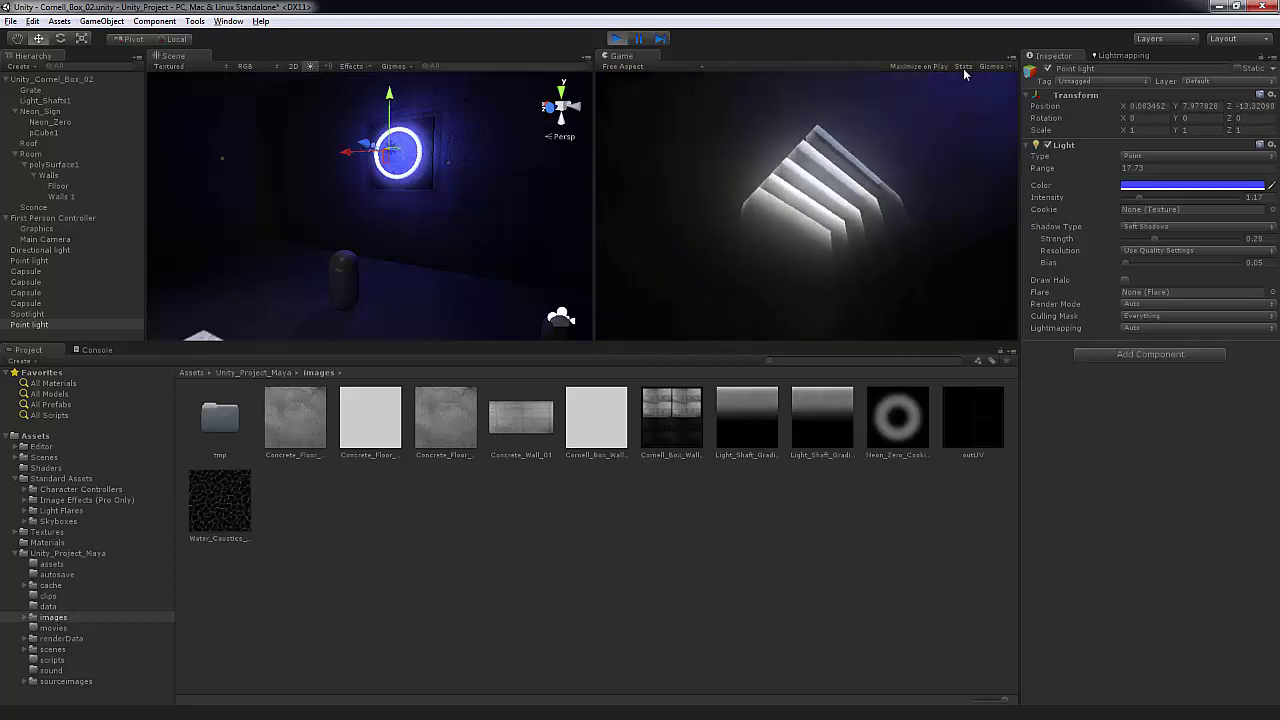
Step: Show the rendering statistics in the game view and look around the room to compare draw calls and frame rate
{"action": "left_click", "coordinate": [963, 66]}
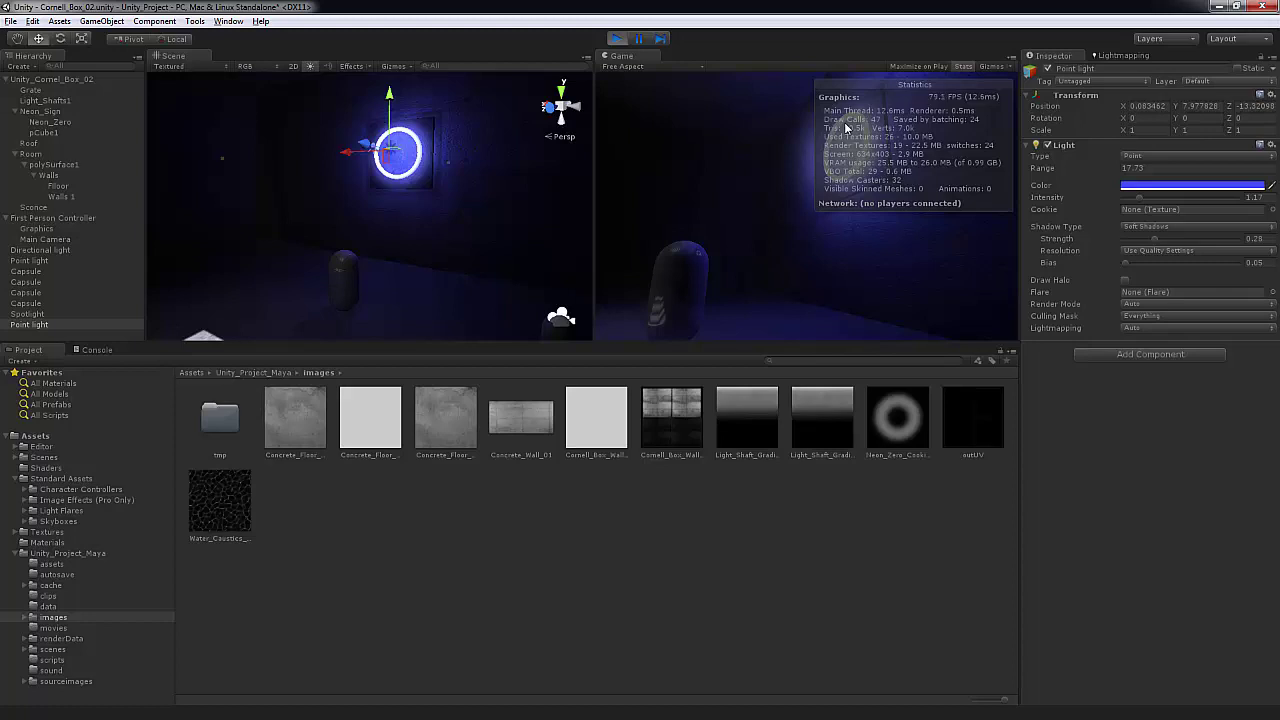
{"action": "key", "text": "d"}
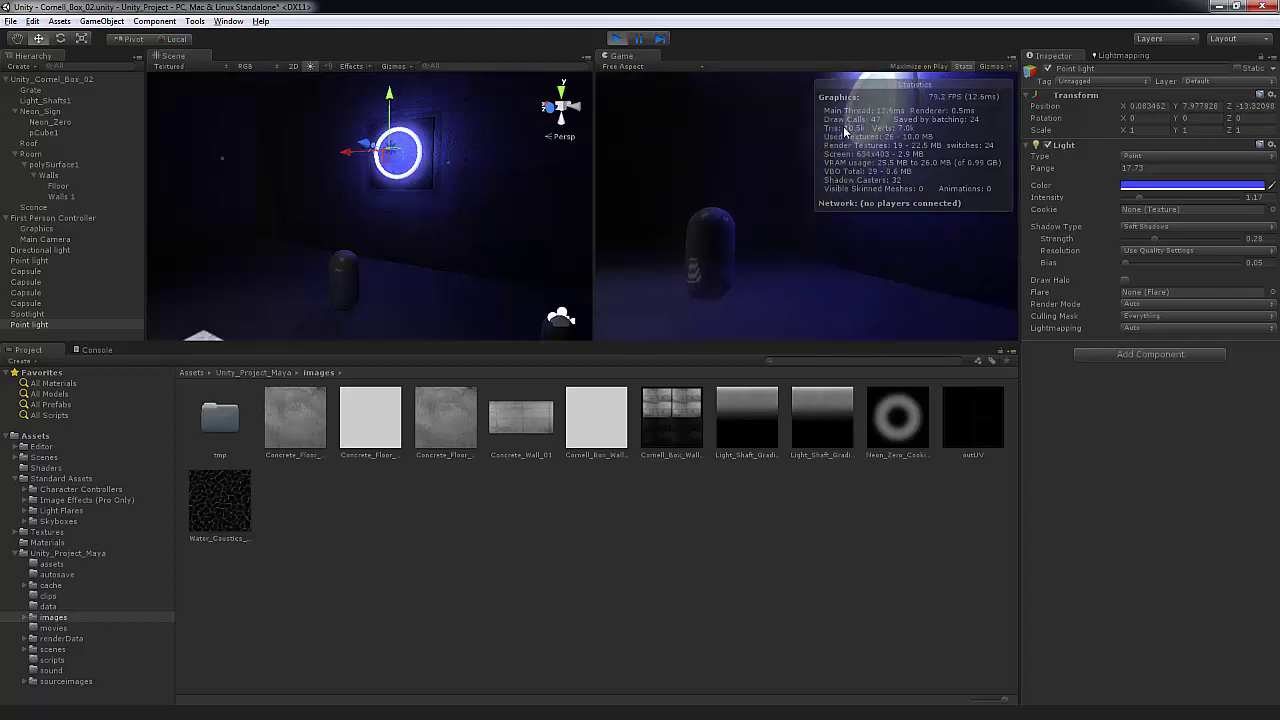
{"action": "key", "text": "a"}
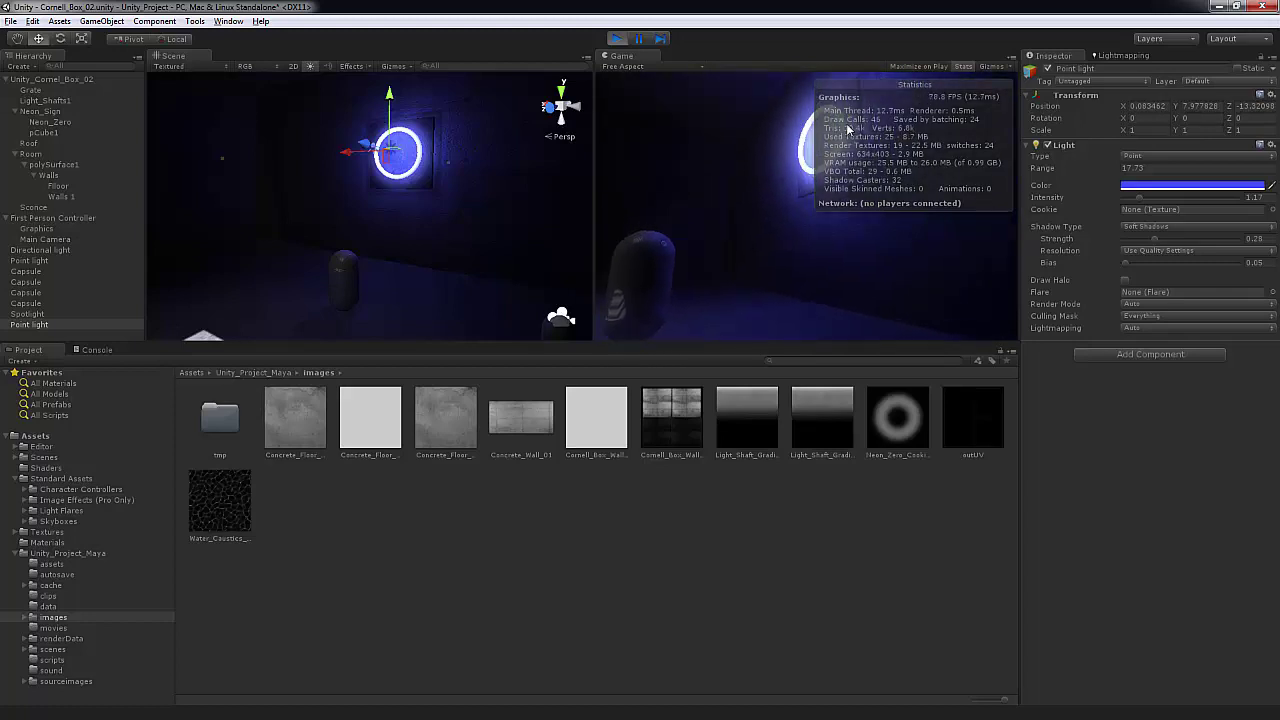
{"action": "key", "text": "a"}
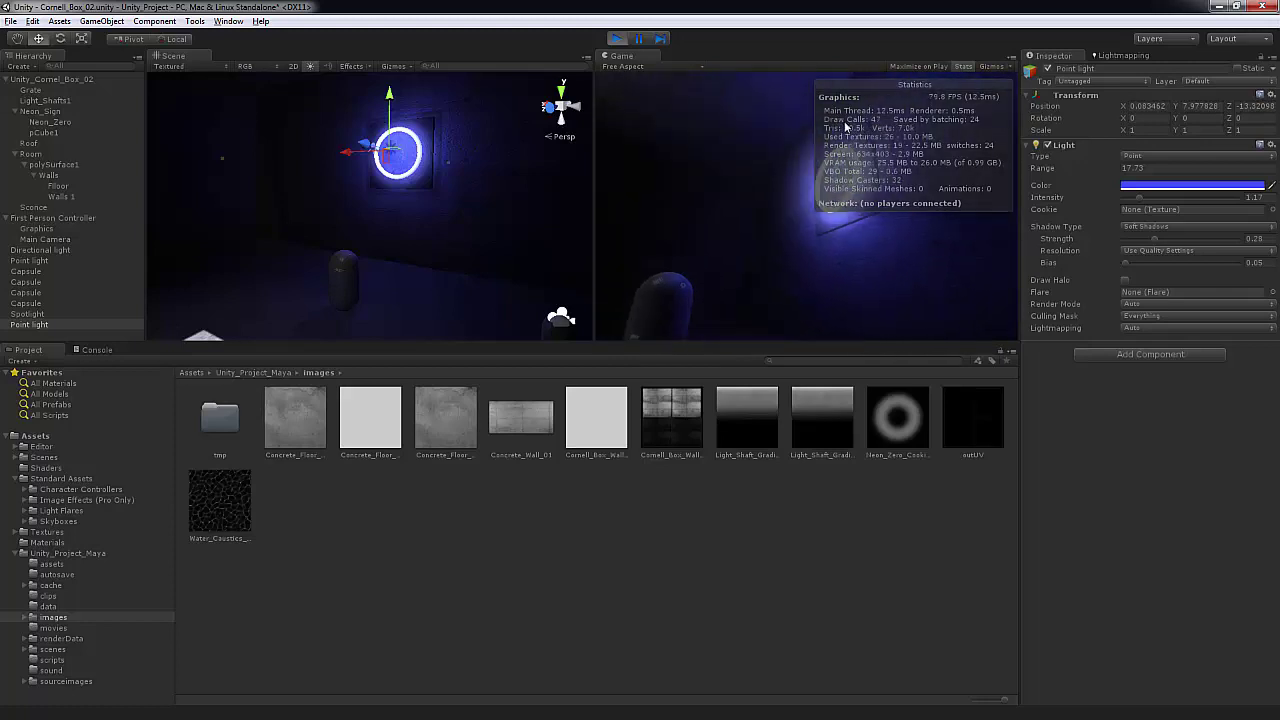
{"action": "key", "text": "d"}
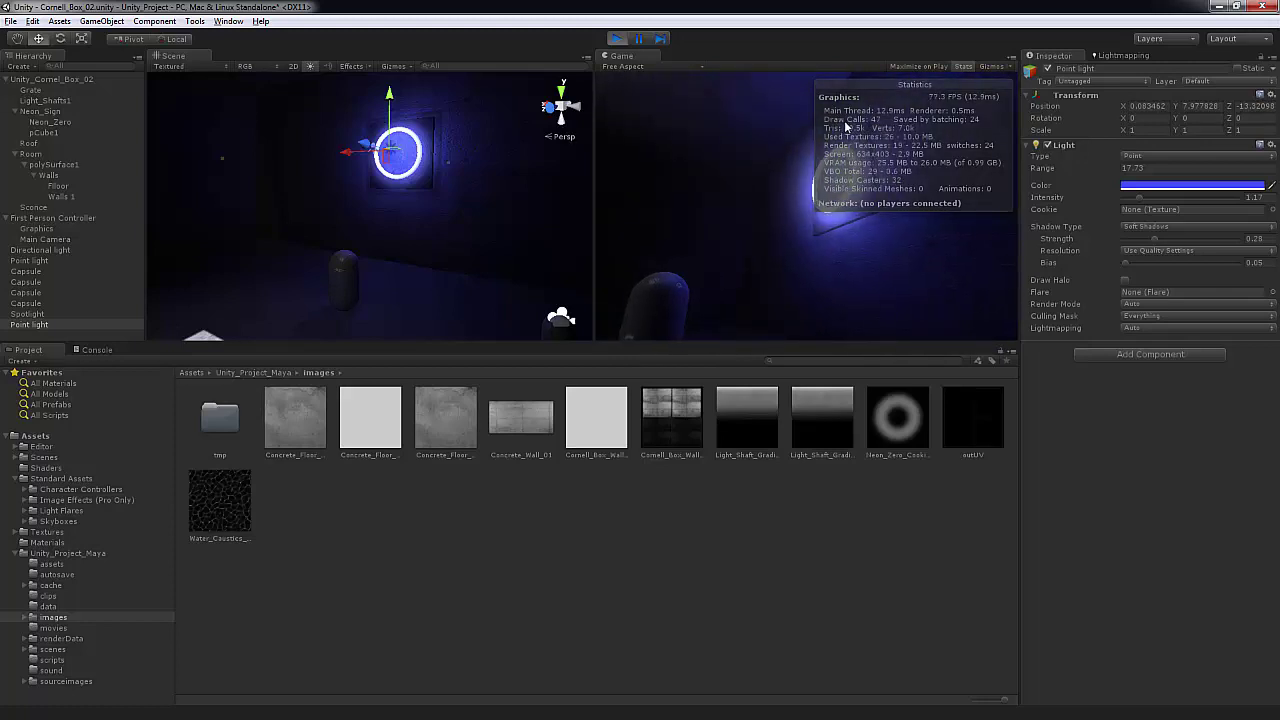
{"action": "key", "text": "w"}
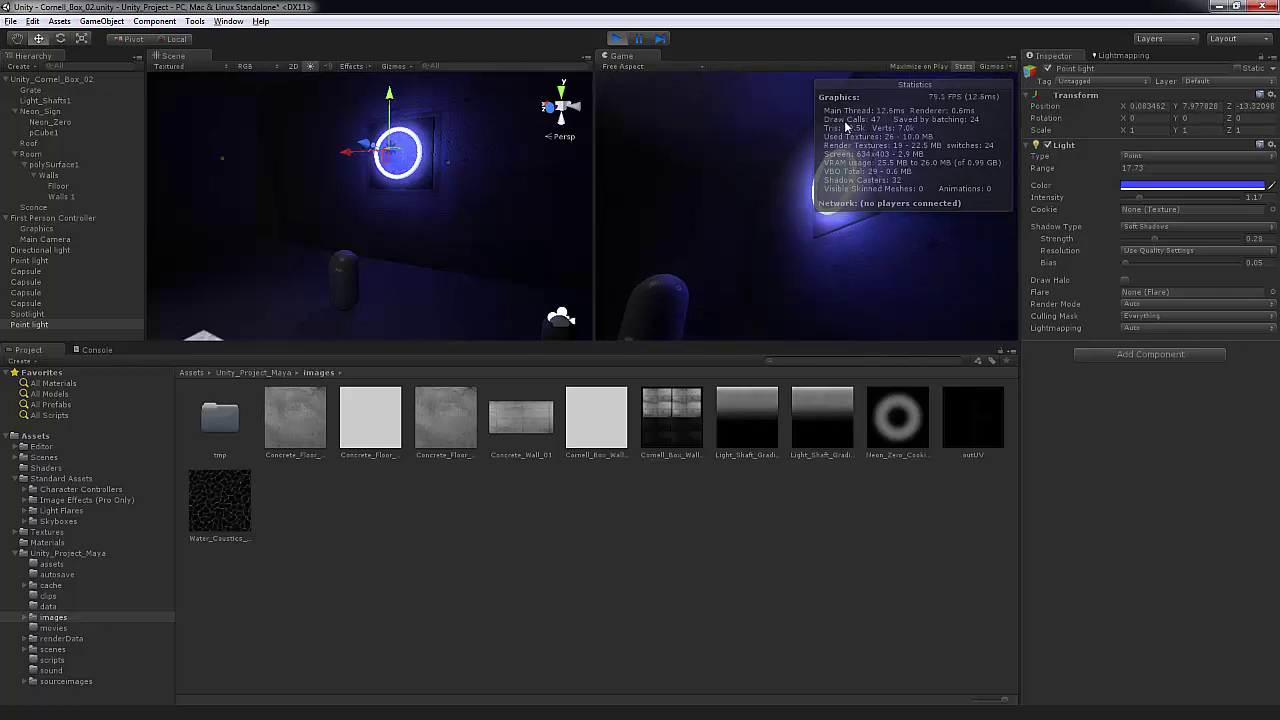
{"action": "key", "text": "a"}
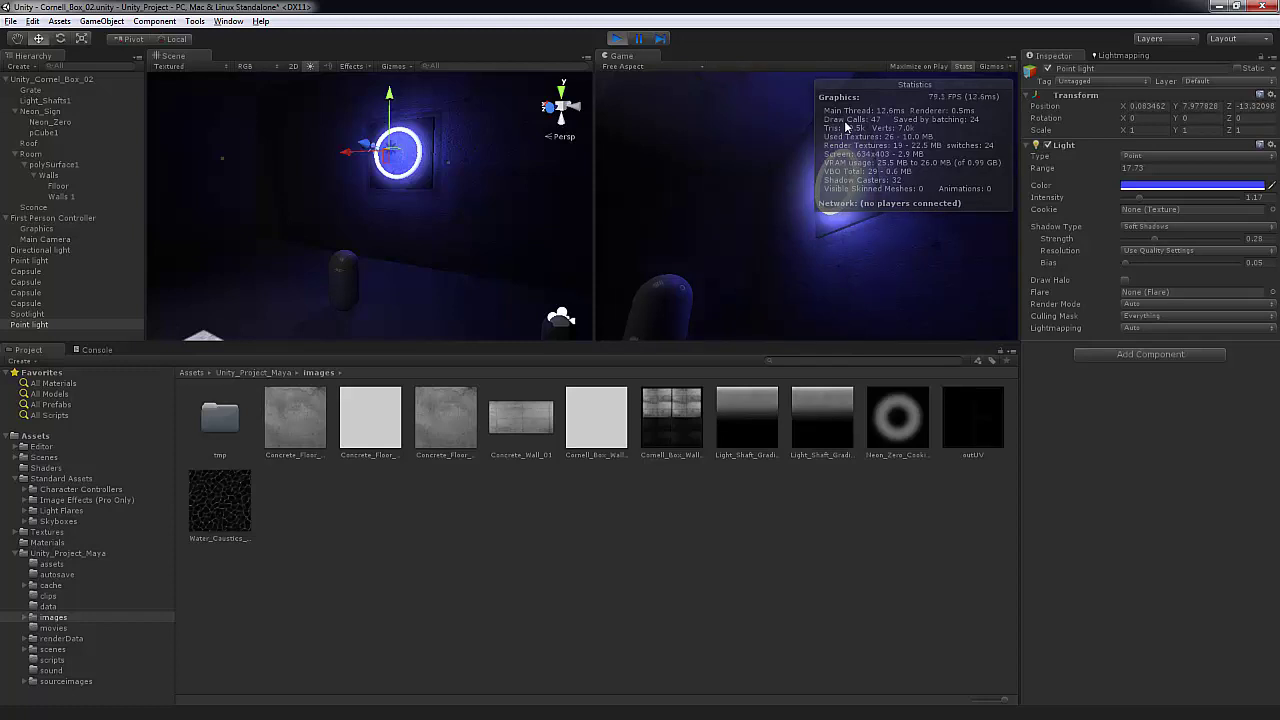
{"action": "key", "text": "d"}
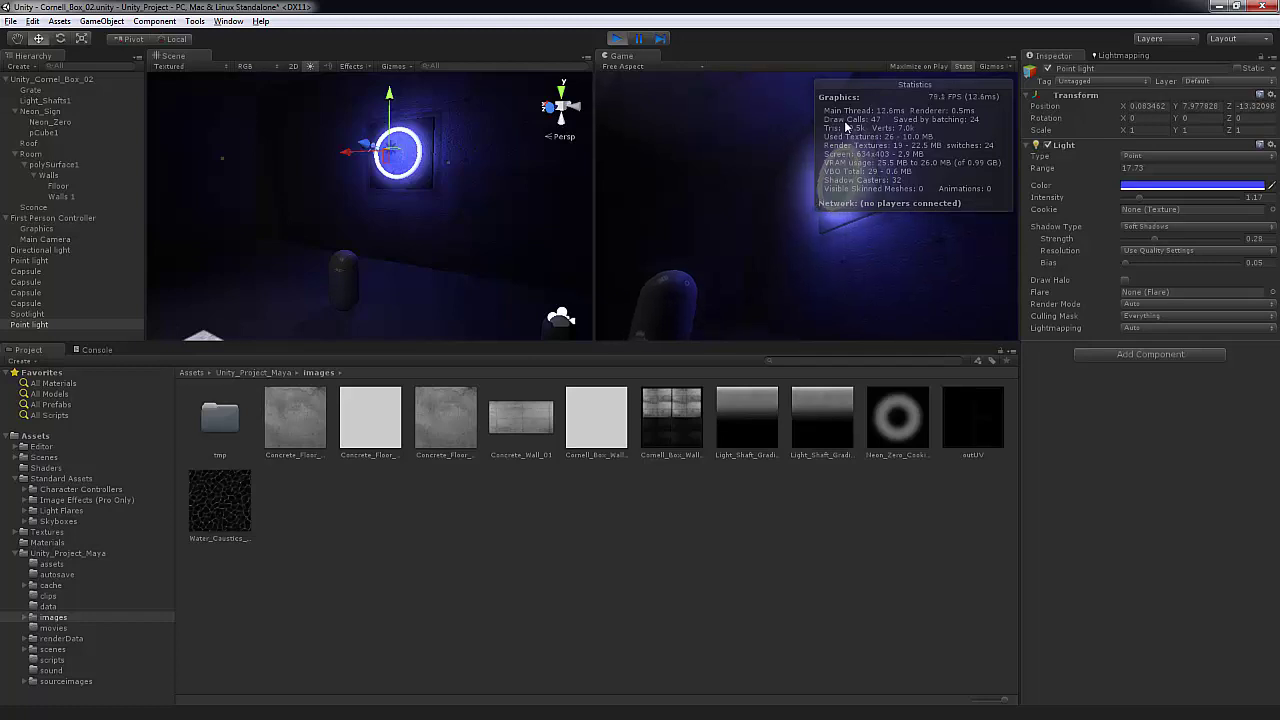
{"action": "key", "text": "d"}
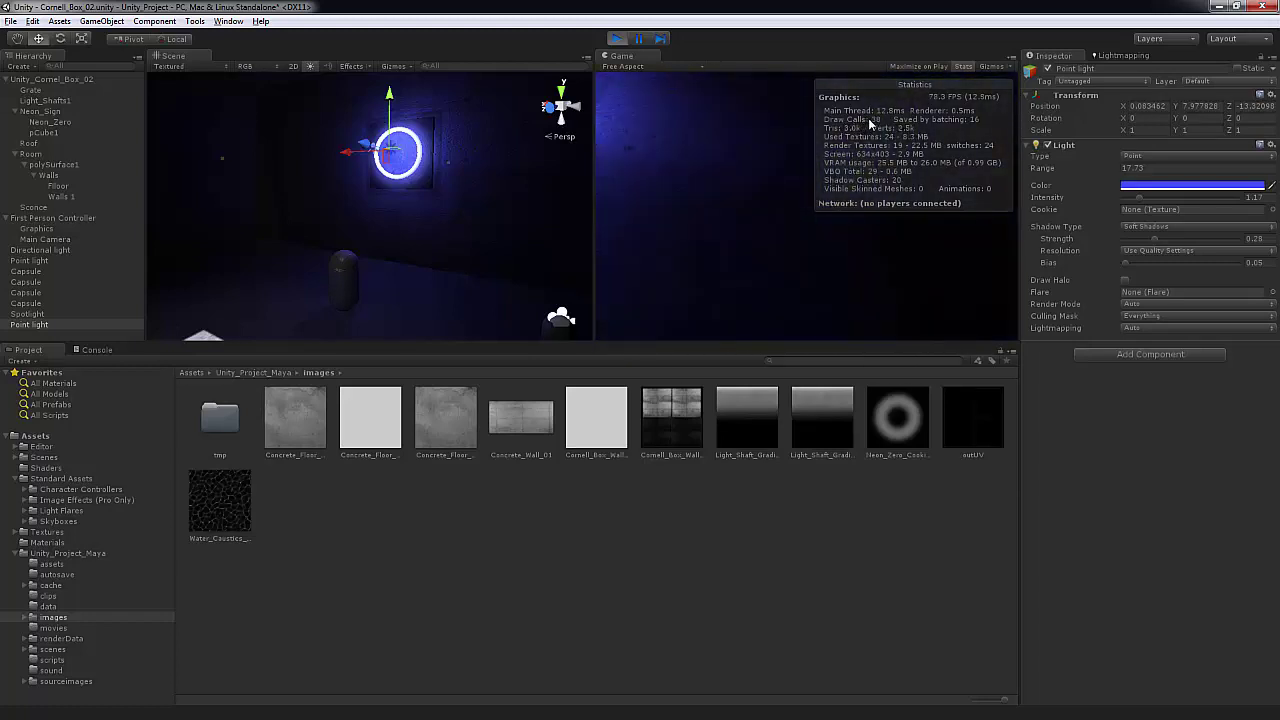
{"action": "left_click", "coordinate": [965, 66]}
{"action": "left_click", "coordinate": [963, 66]}
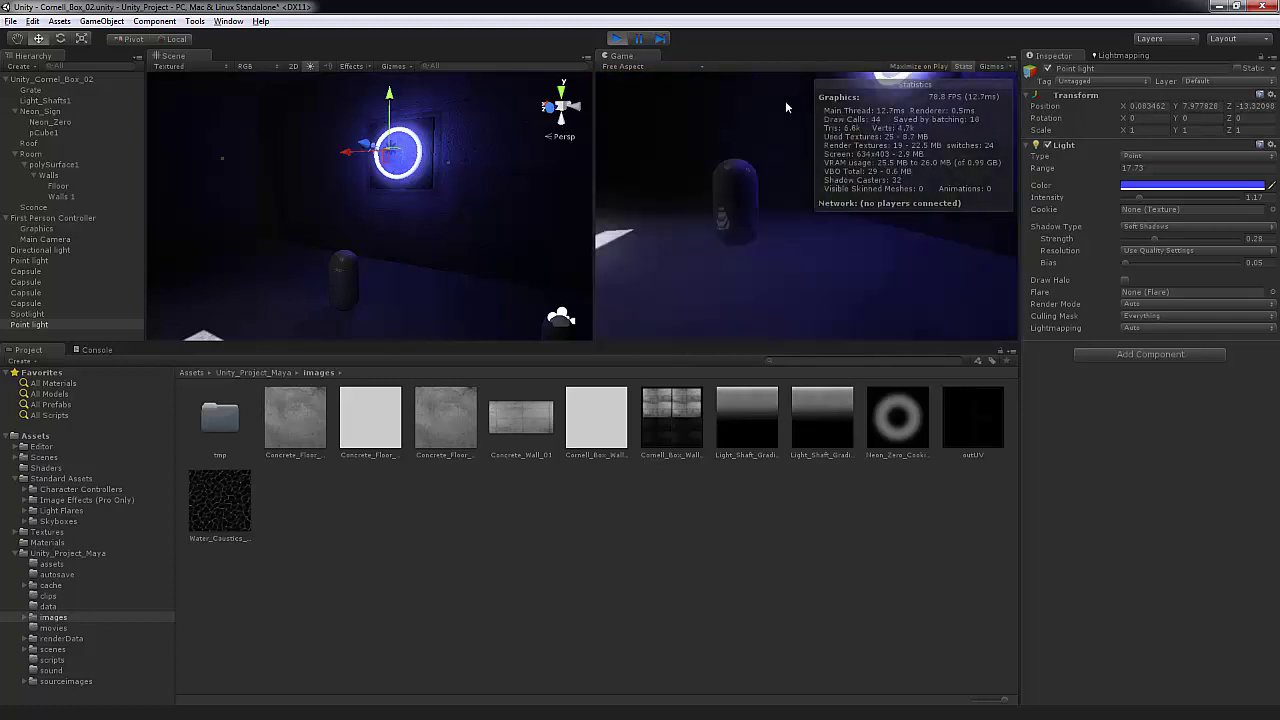
Step: Stop playback, select the Walls 1 mesh and frame it so the whole room shows in the scene view
{"action": "left_click", "coordinate": [617, 40]}
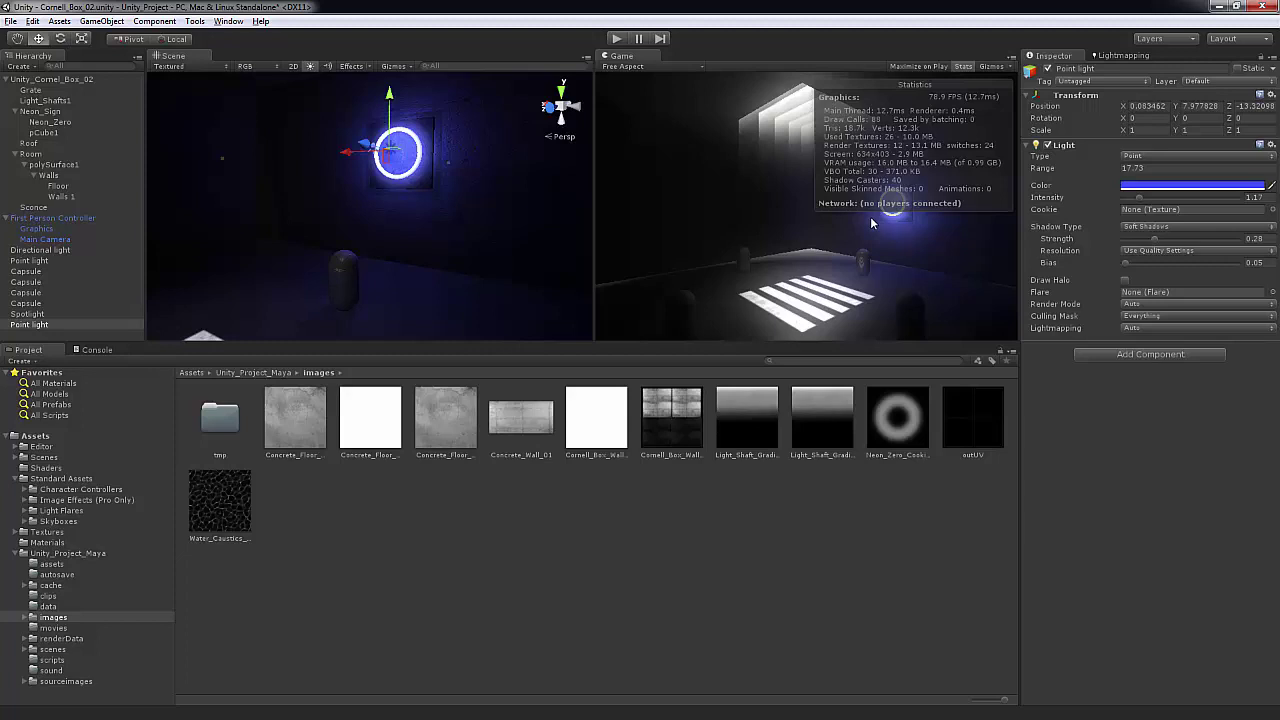
{"action": "left_click", "coordinate": [470, 169]}
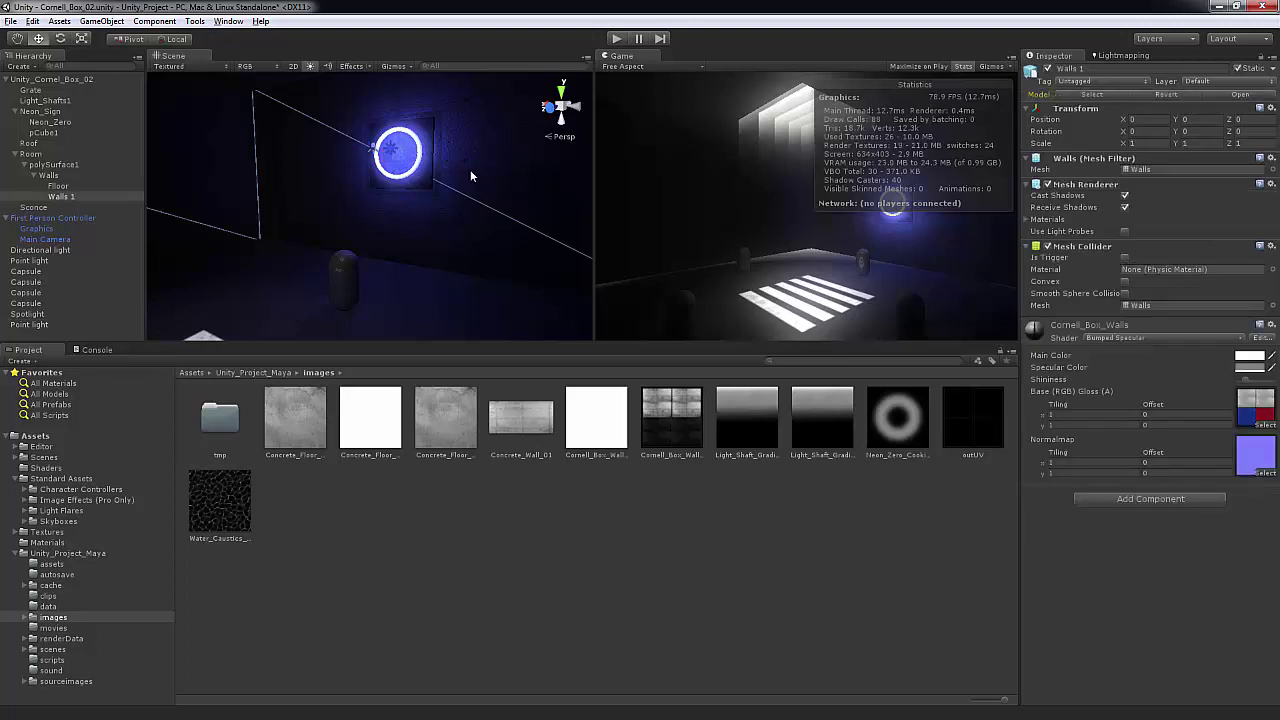
{"action": "key", "text": "f"}
{"action": "middle_click_drag", "start_coordinate": [423, 217], "coordinate": [450, 223]}
{"action": "scroll", "coordinate": [429, 209], "scroll_direction": "down", "scroll_amount": 4}
{"action": "left_click_drag", "start_coordinate": [430, 210], "coordinate": [296, 116], "text": "alt"}
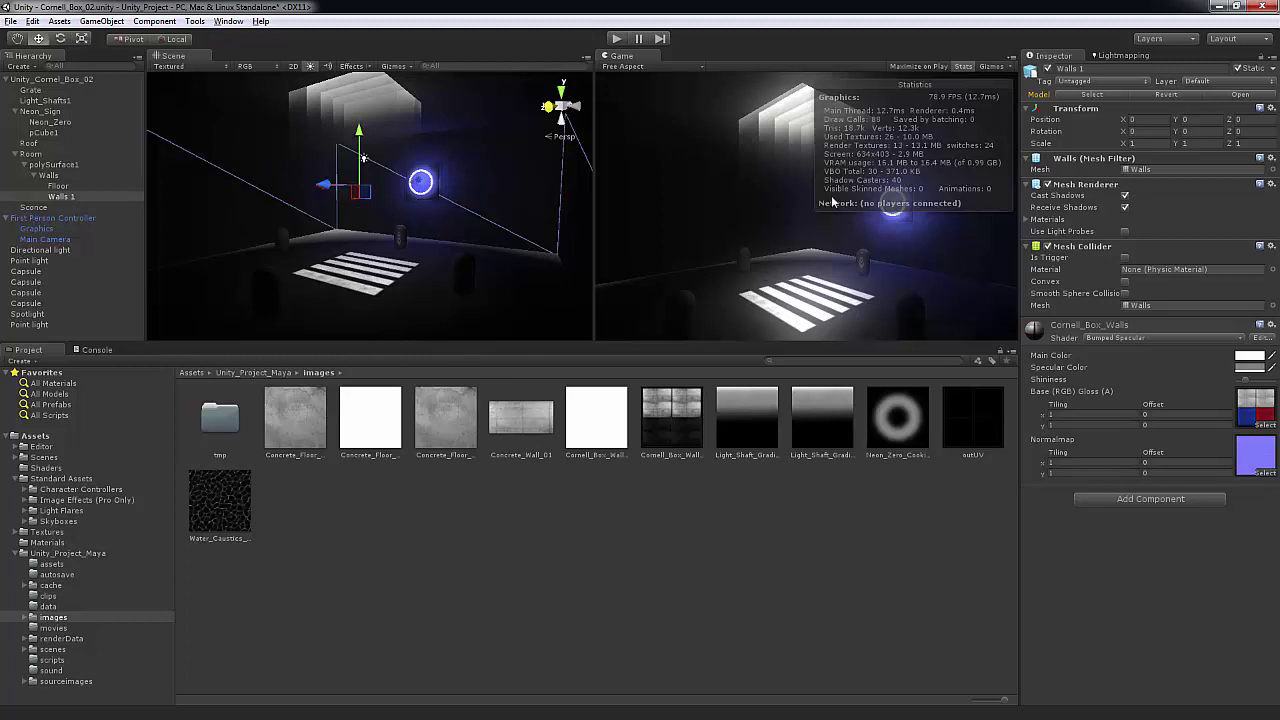
Step: Close the docked Lightmapping panel and reopen it as a floating window beside the game view
{"action": "left_click", "coordinate": [1112, 56]}
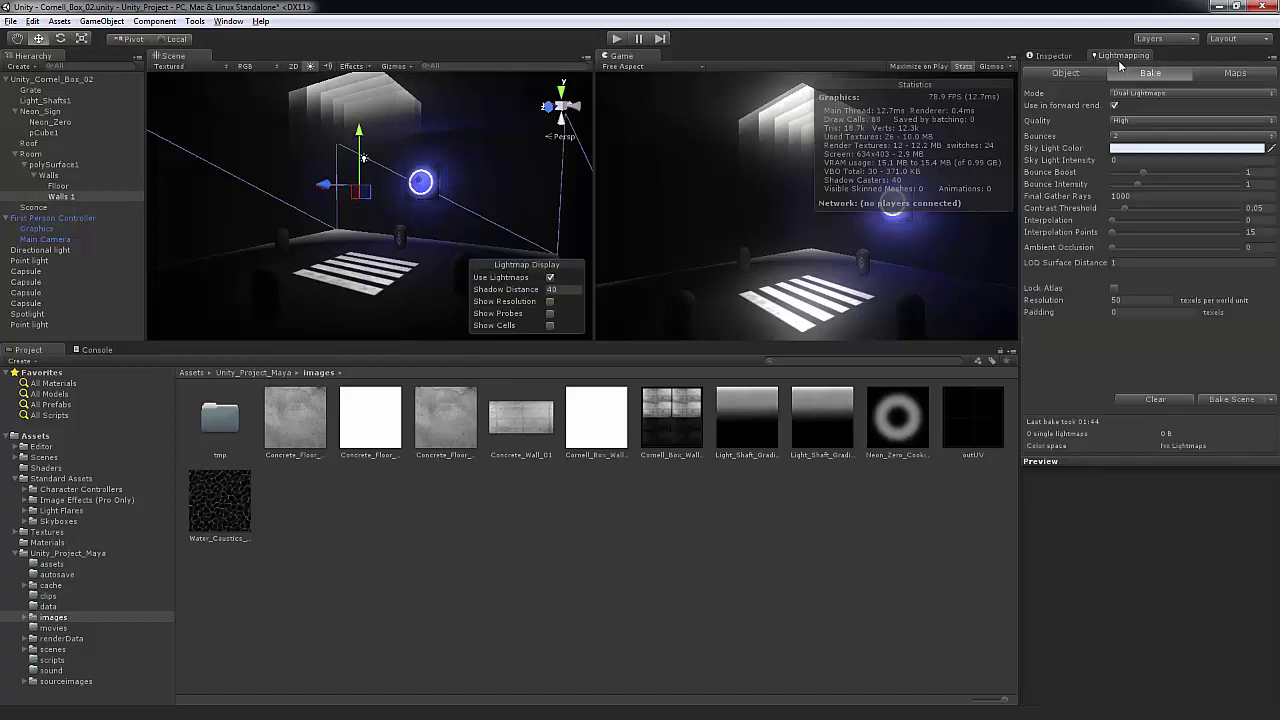
{"action": "left_click", "coordinate": [1268, 57]}
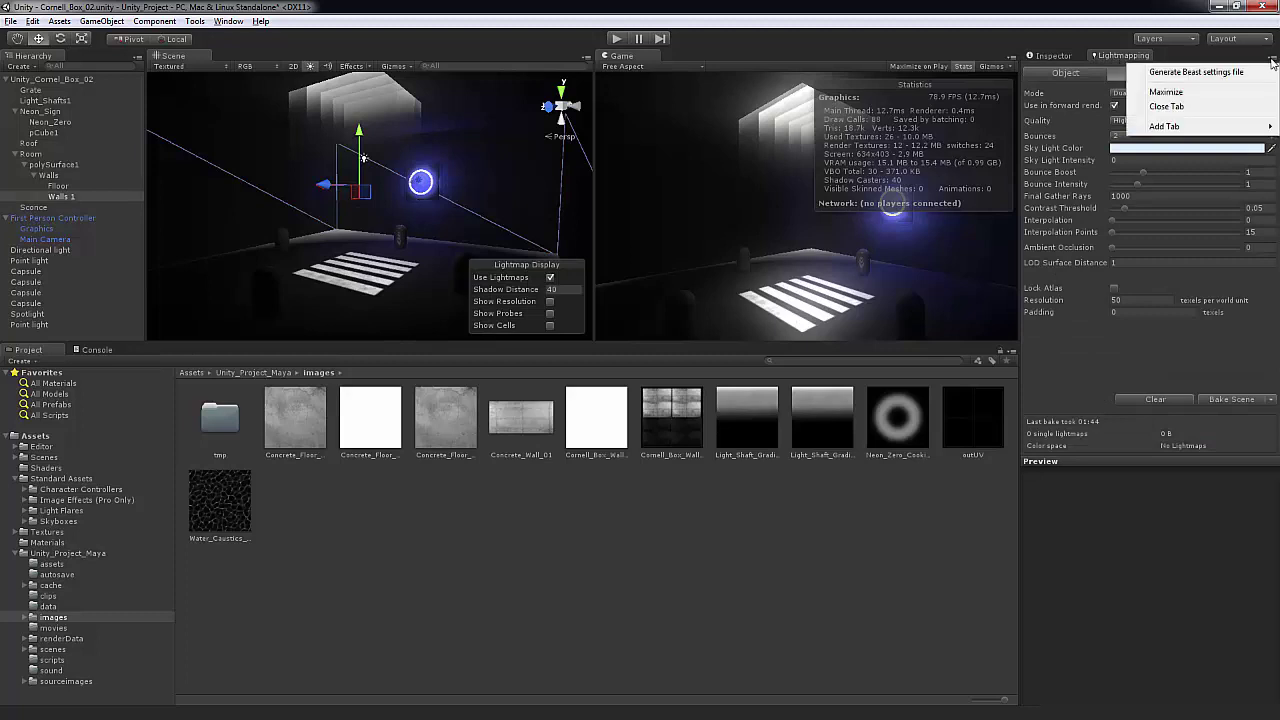
{"action": "mouse_move", "coordinate": [1173, 128]}
{"action": "left_click", "coordinate": [1166, 107]}
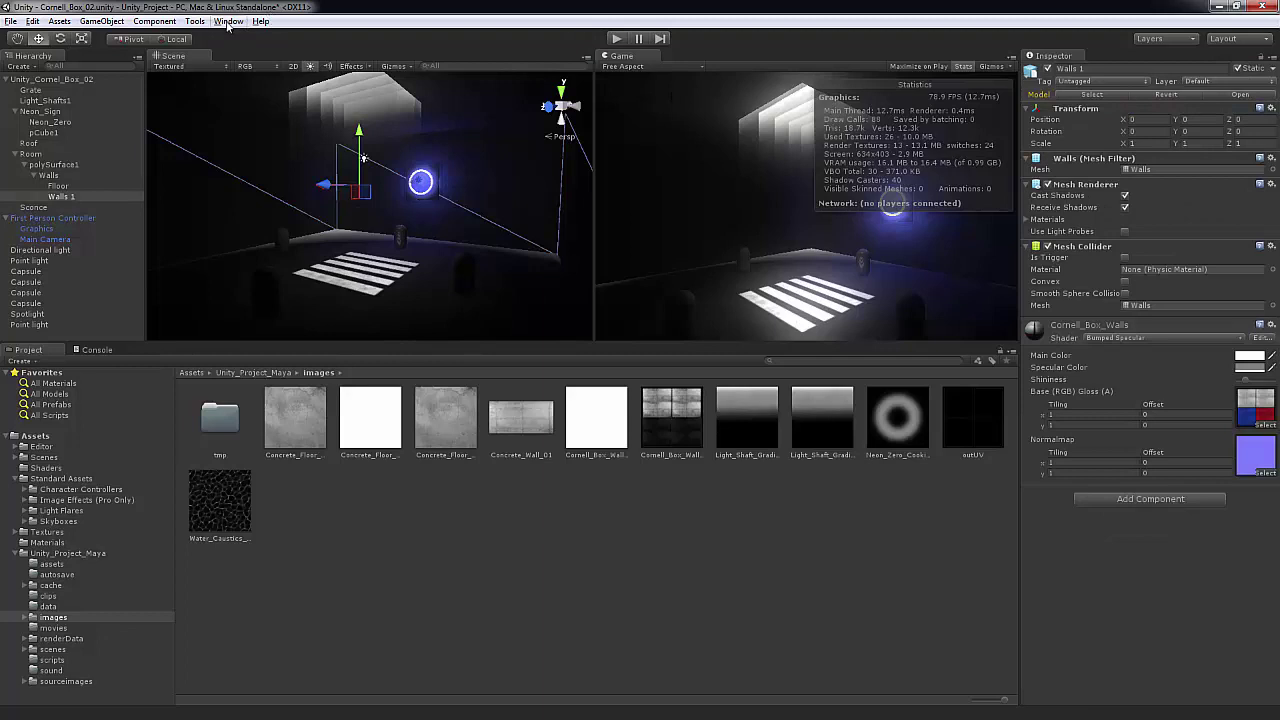
{"action": "left_click", "coordinate": [228, 22]}
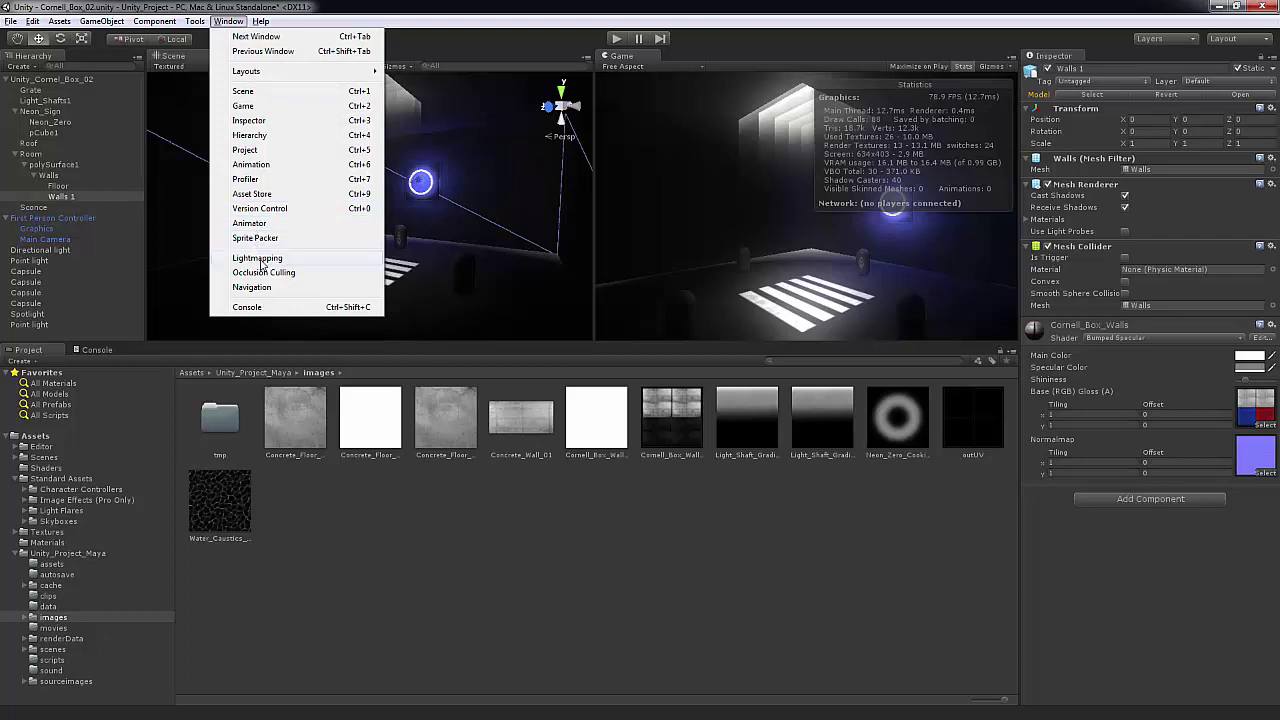
{"action": "left_click", "coordinate": [257, 258]}
{"action": "left_click_drag", "start_coordinate": [560, 66], "coordinate": [360, 46]}
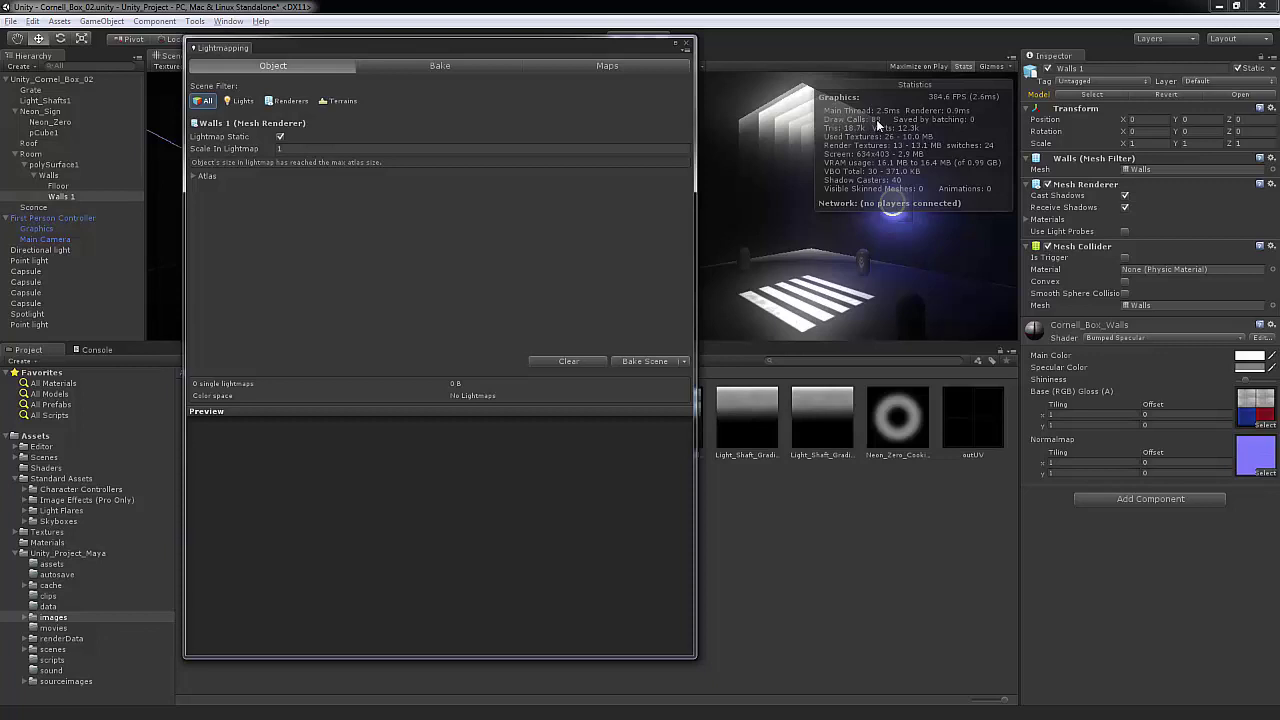
{"action": "left_click_drag", "start_coordinate": [287, 47], "coordinate": [292, 54]}
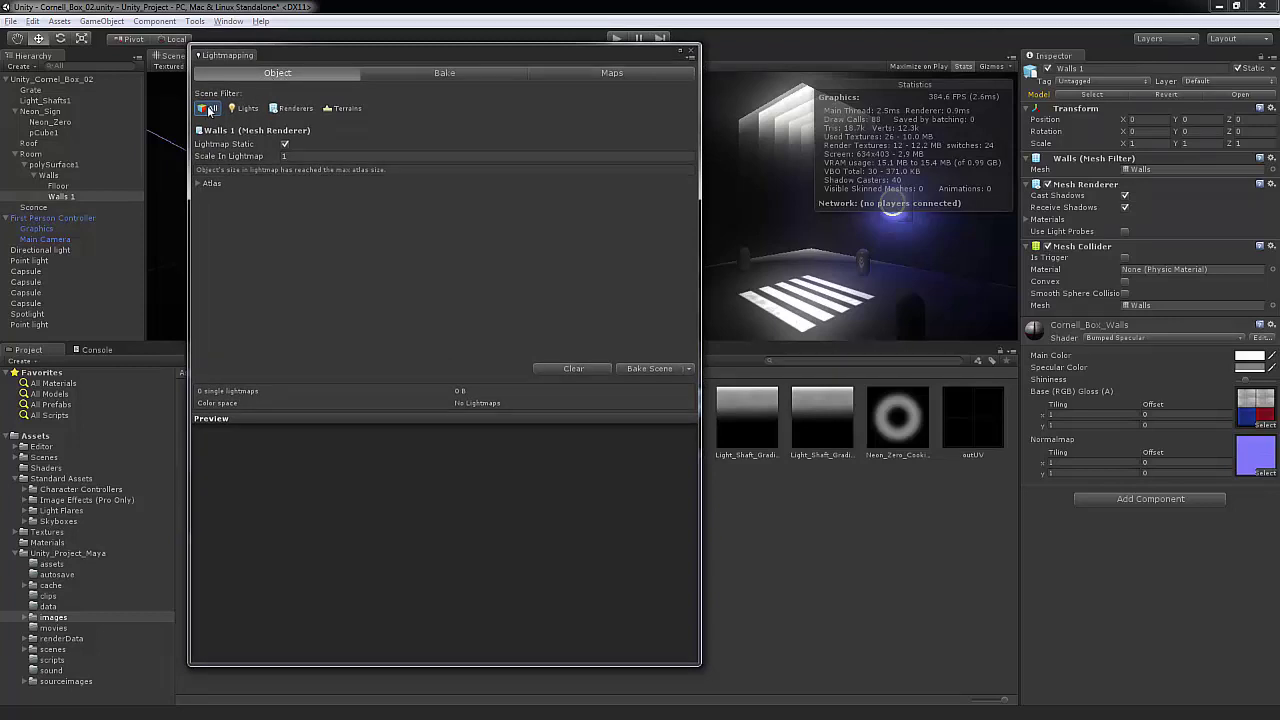
Step: Look through the lightmapping scene filters for lights, renderers and terrains, and review the Bake and Maps settings
{"action": "left_click", "coordinate": [240, 108]}
{"action": "left_click", "coordinate": [292, 108]}
{"action": "left_click", "coordinate": [342, 108]}
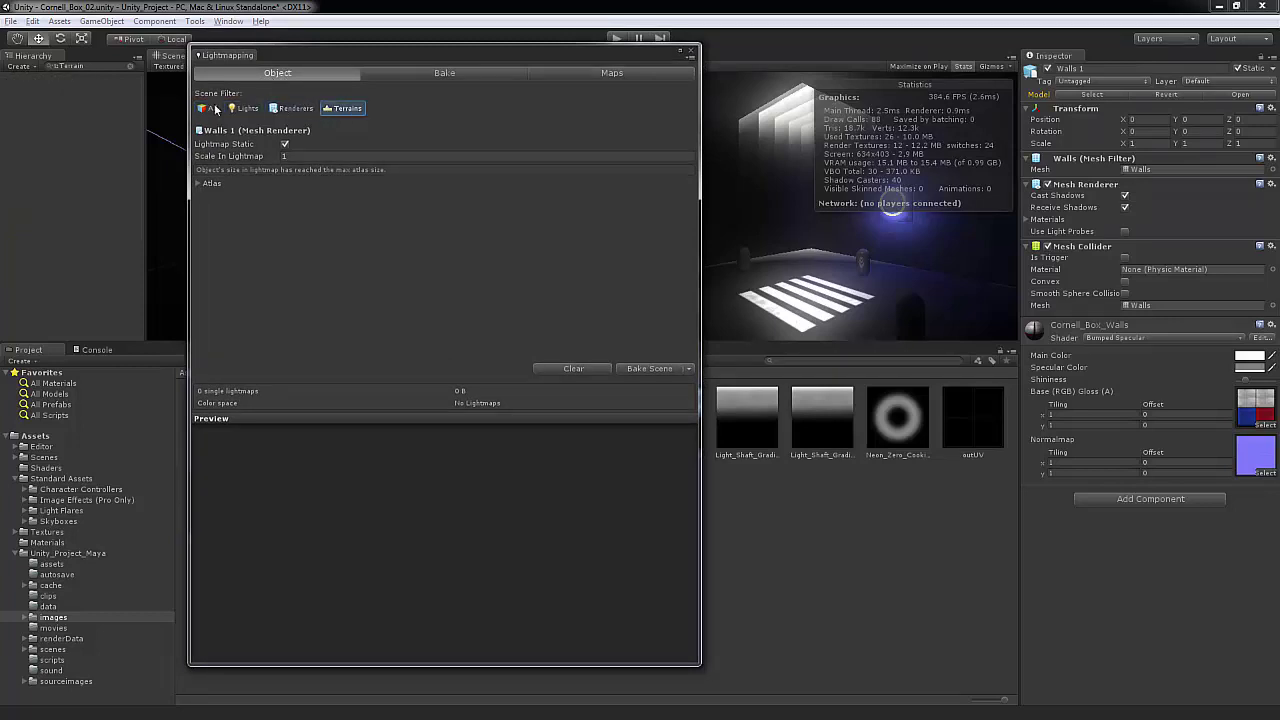
{"action": "left_click", "coordinate": [208, 108]}
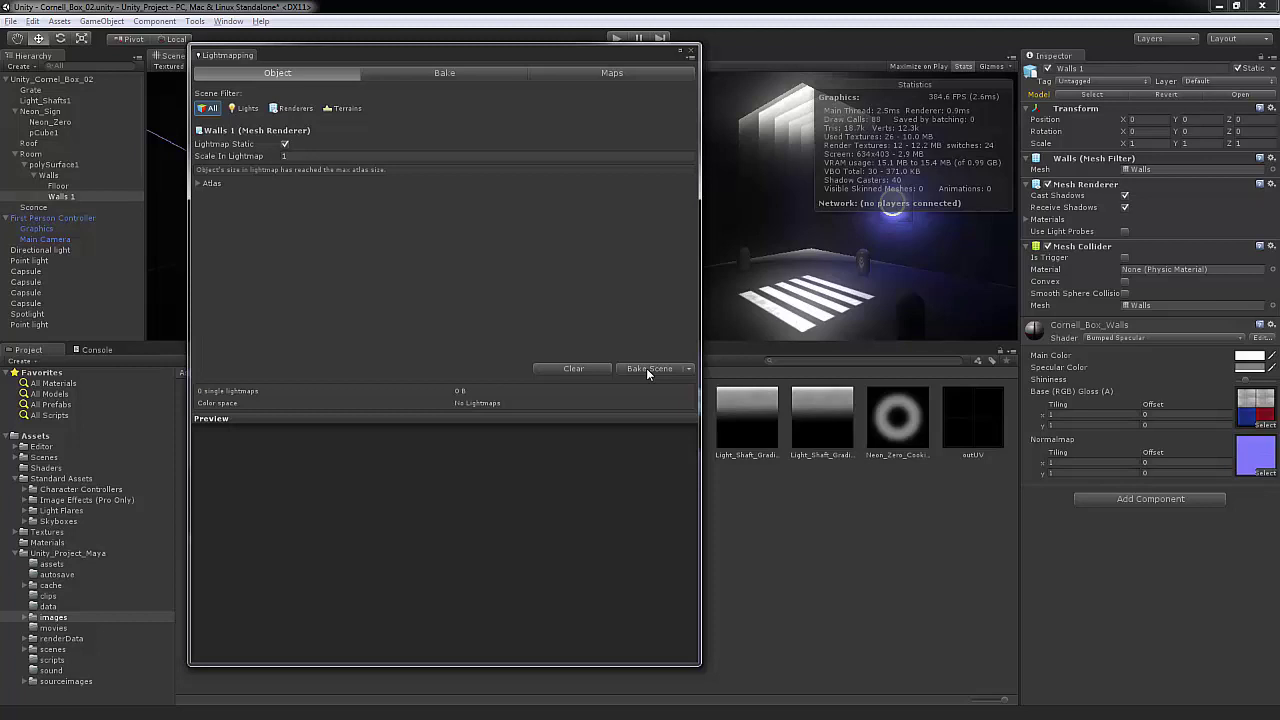
{"action": "left_click", "coordinate": [430, 73]}
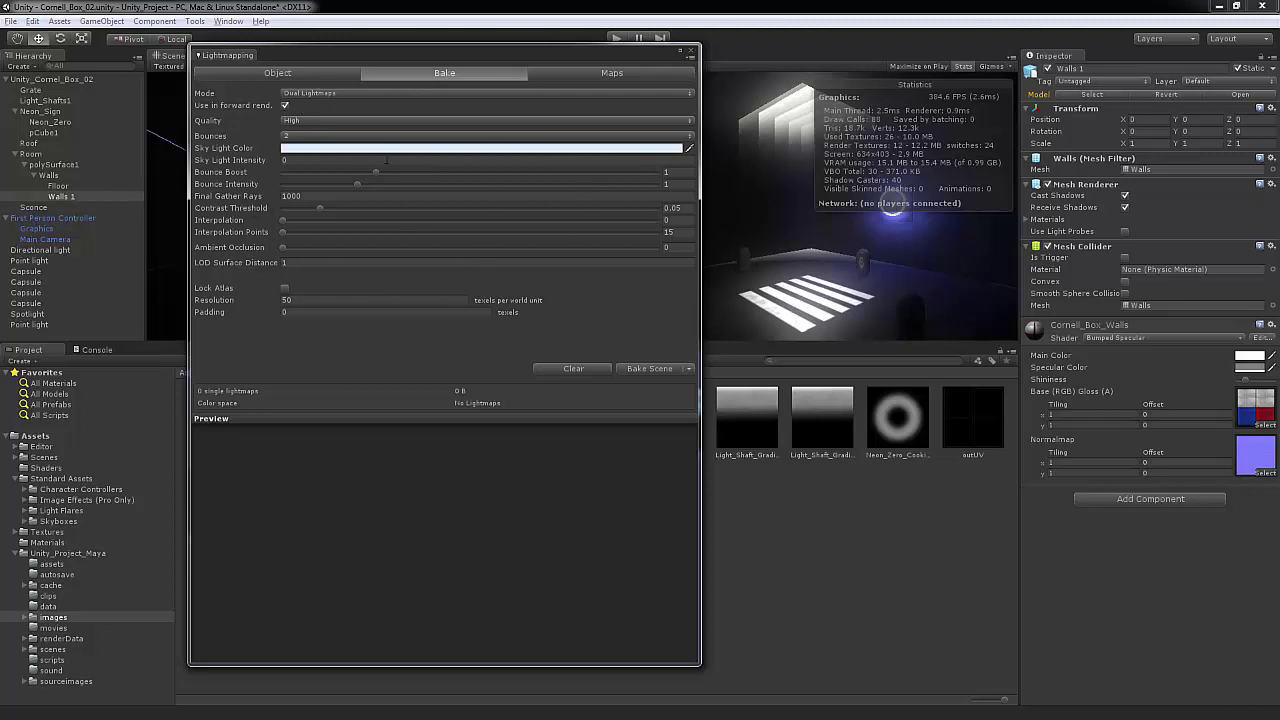
{"action": "left_click", "coordinate": [608, 74]}
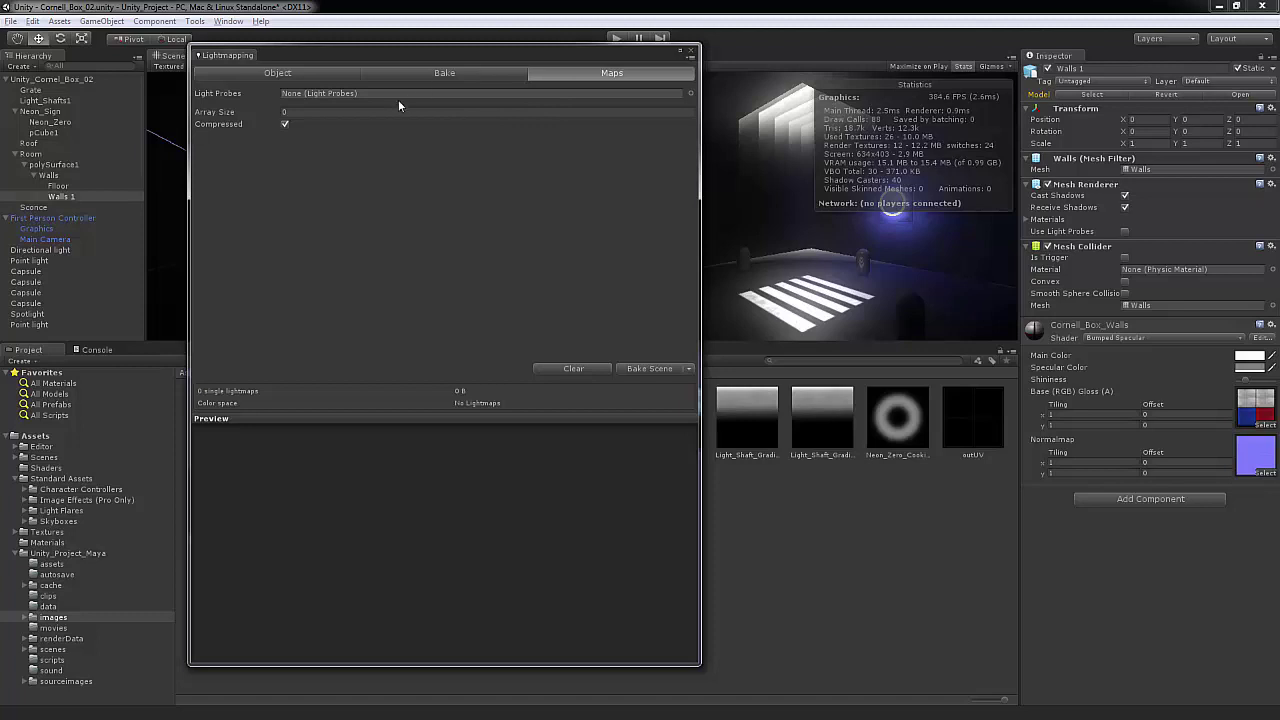
{"action": "left_click", "coordinate": [460, 73]}
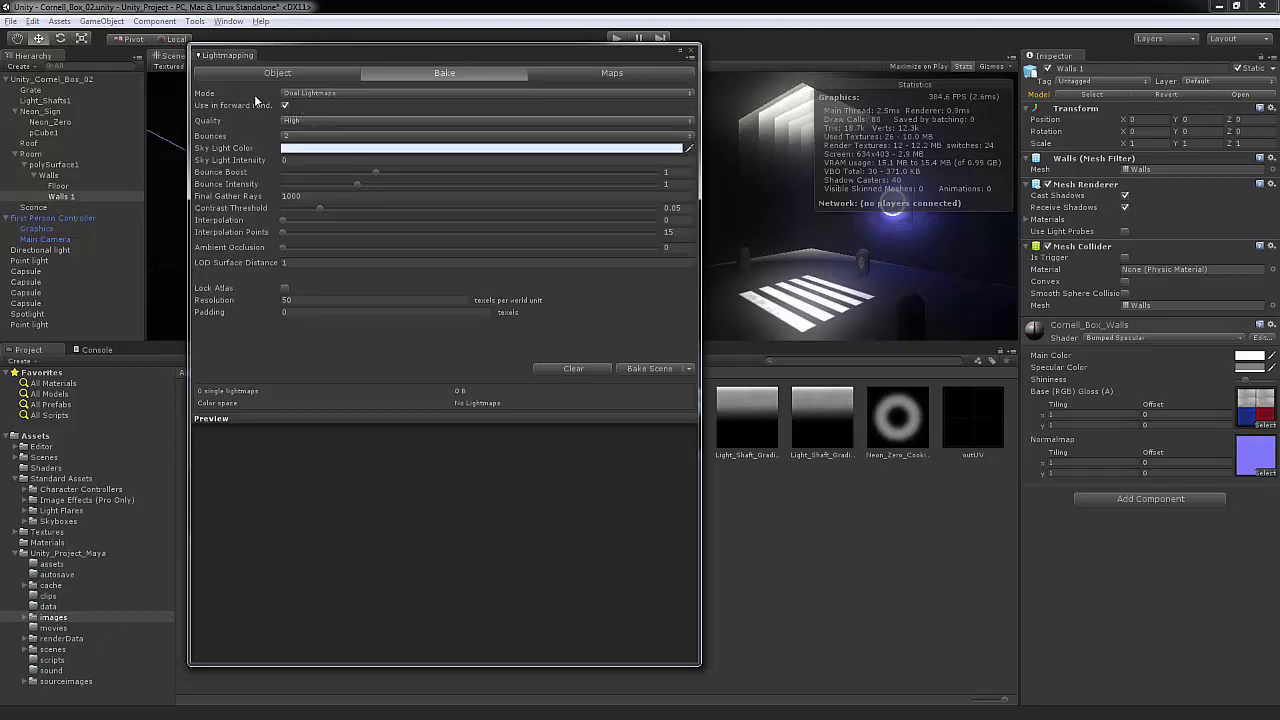
Step: Try the Directional, Single and Dual Lightmaps bake modes in turn to compare their options, ending on Dual Lightmaps
{"action": "left_click", "coordinate": [300, 94]}
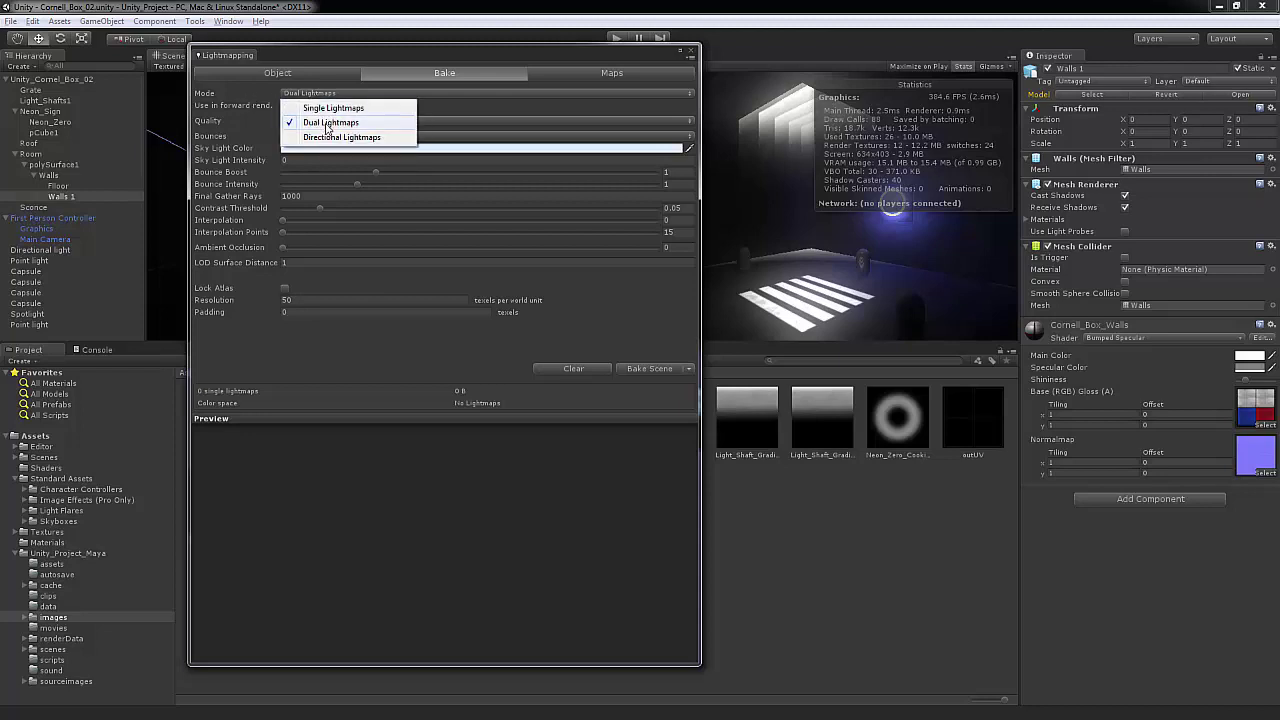
{"action": "left_click", "coordinate": [330, 123]}
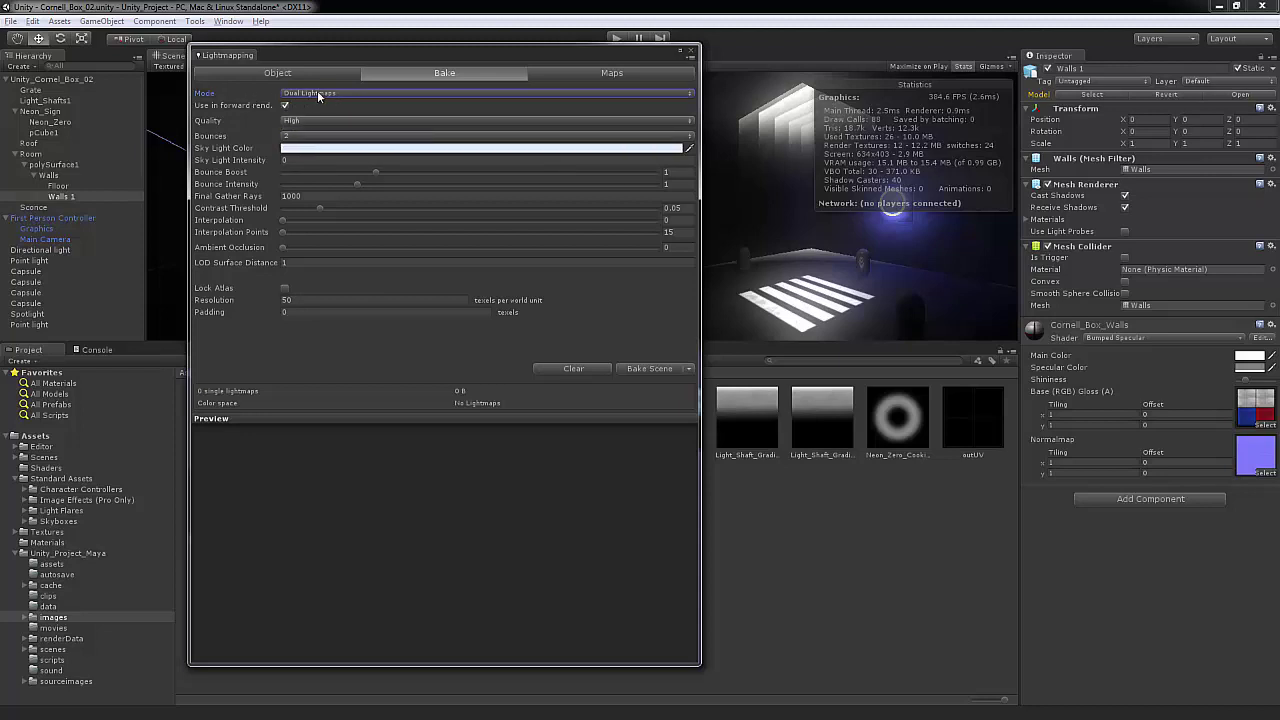
{"action": "left_click_drag", "start_coordinate": [266, 52], "coordinate": [309, 65]}
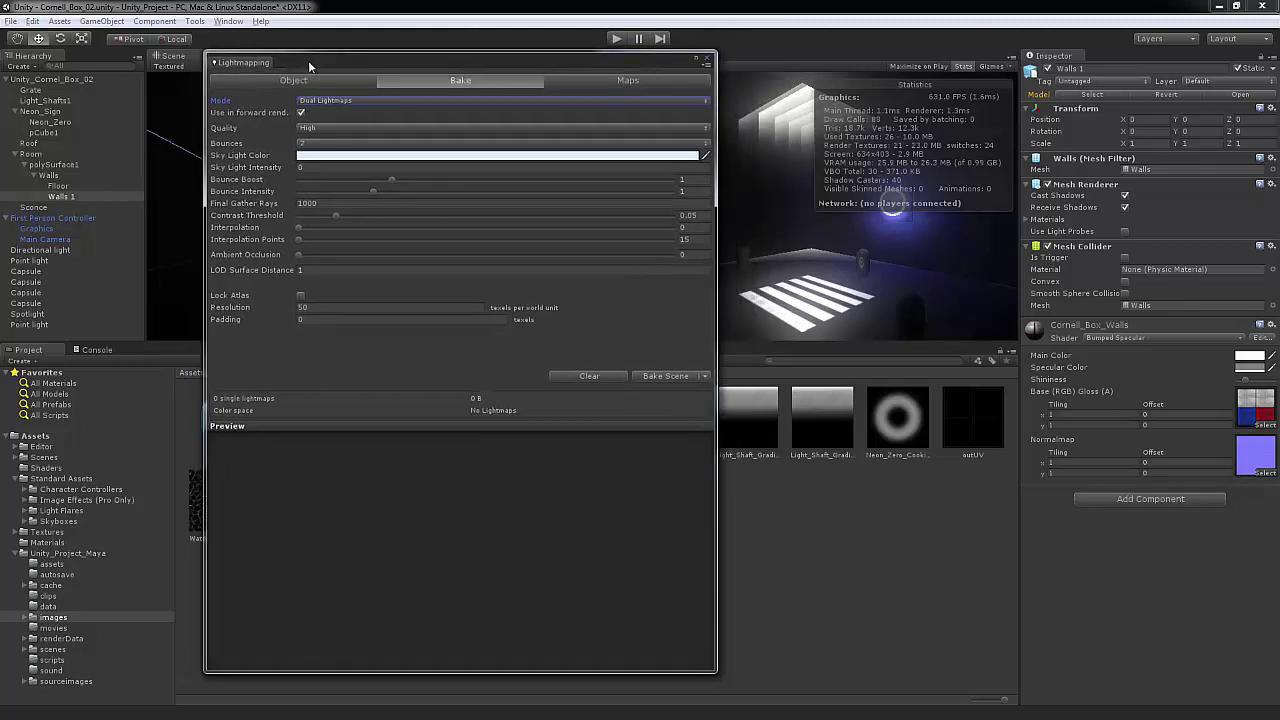
{"action": "left_click", "coordinate": [346, 102]}
{"action": "left_click", "coordinate": [362, 142]}
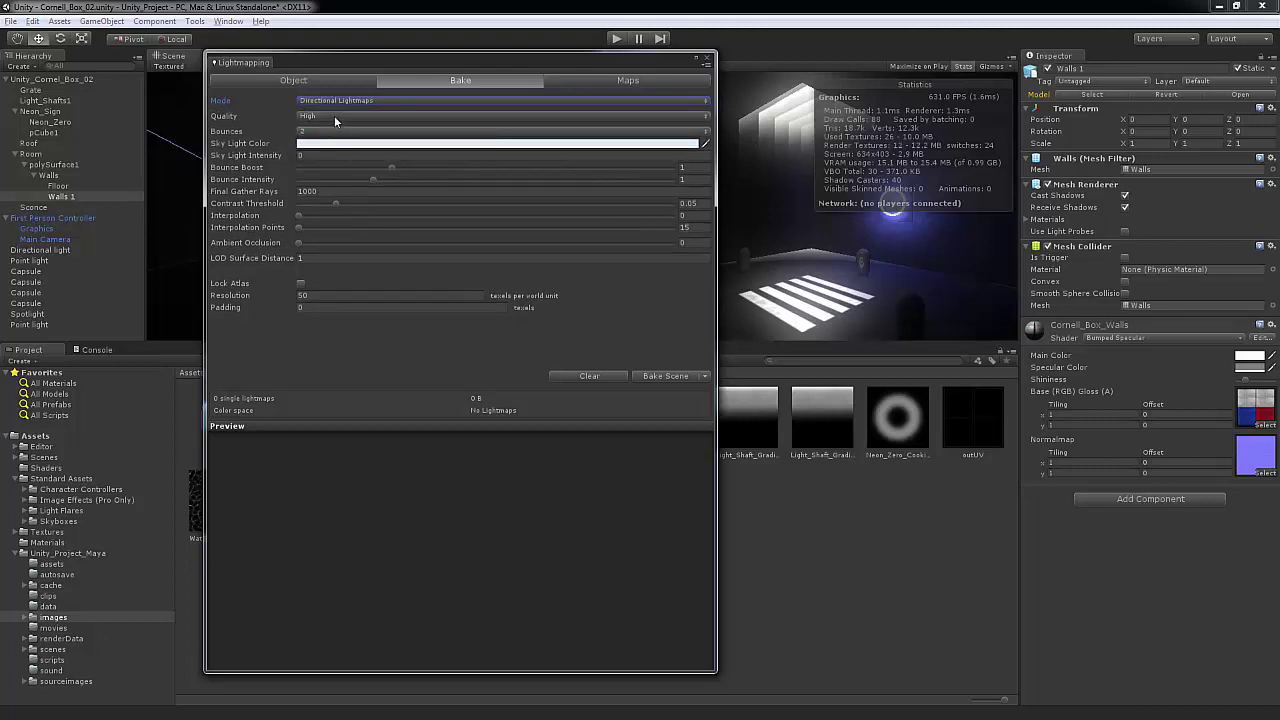
{"action": "left_click", "coordinate": [334, 102]}
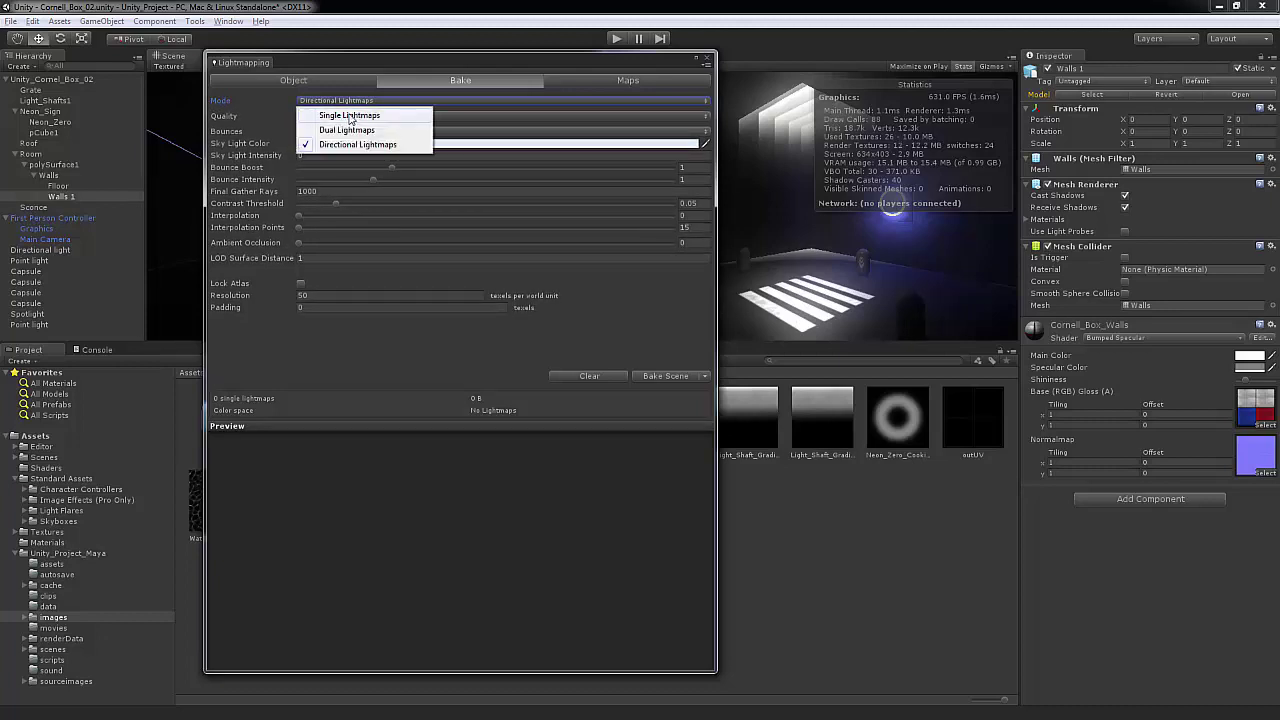
{"action": "left_click", "coordinate": [349, 115]}
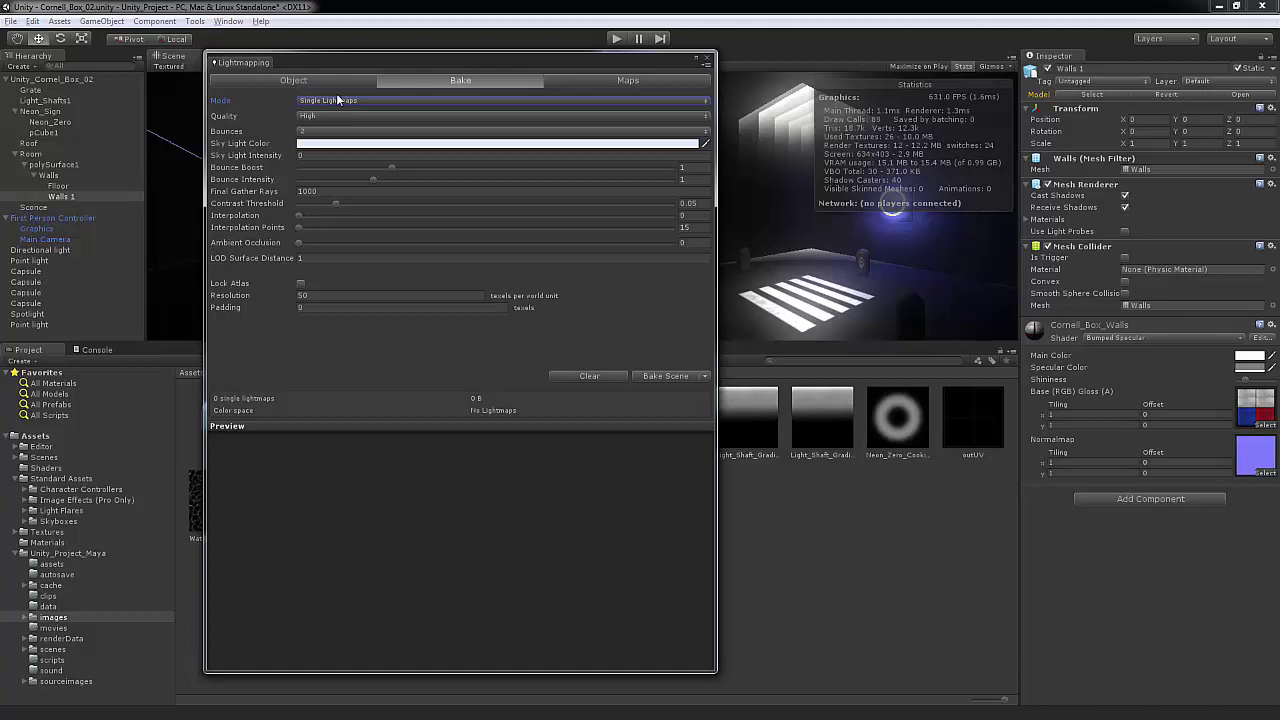
{"action": "left_click", "coordinate": [336, 97]}
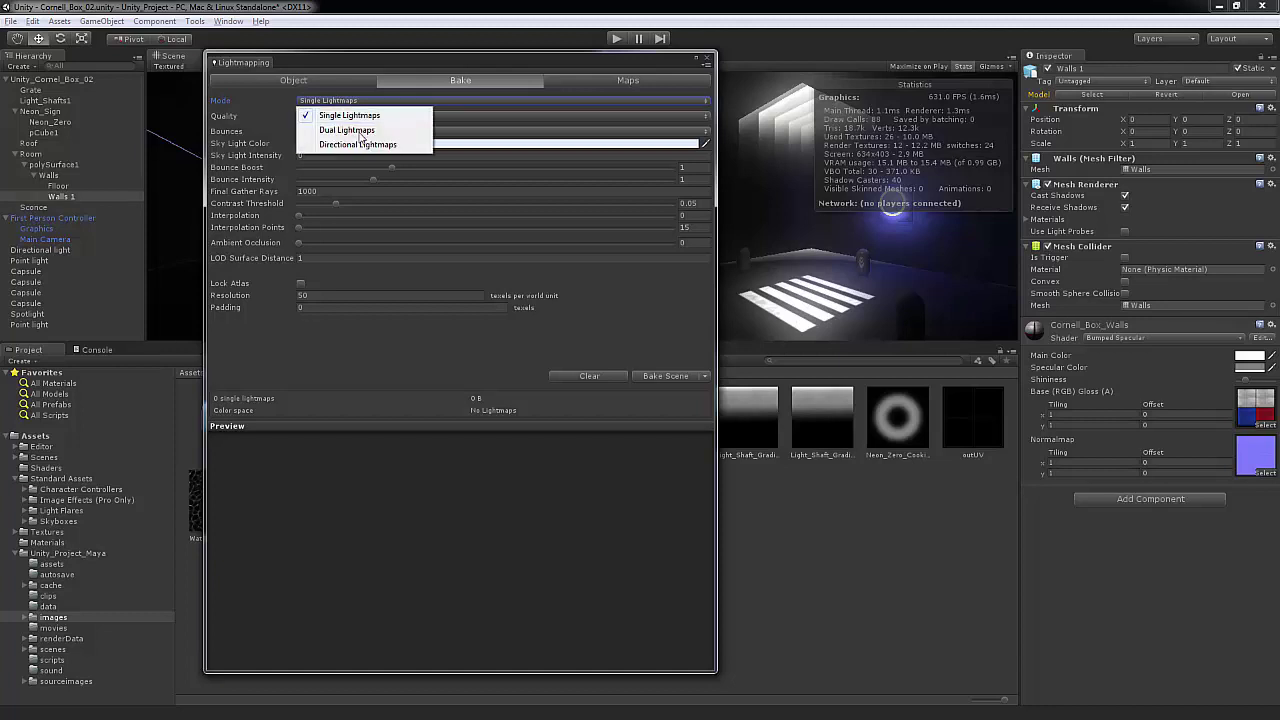
{"action": "left_click", "coordinate": [360, 131]}
{"action": "left_click", "coordinate": [349, 106]}
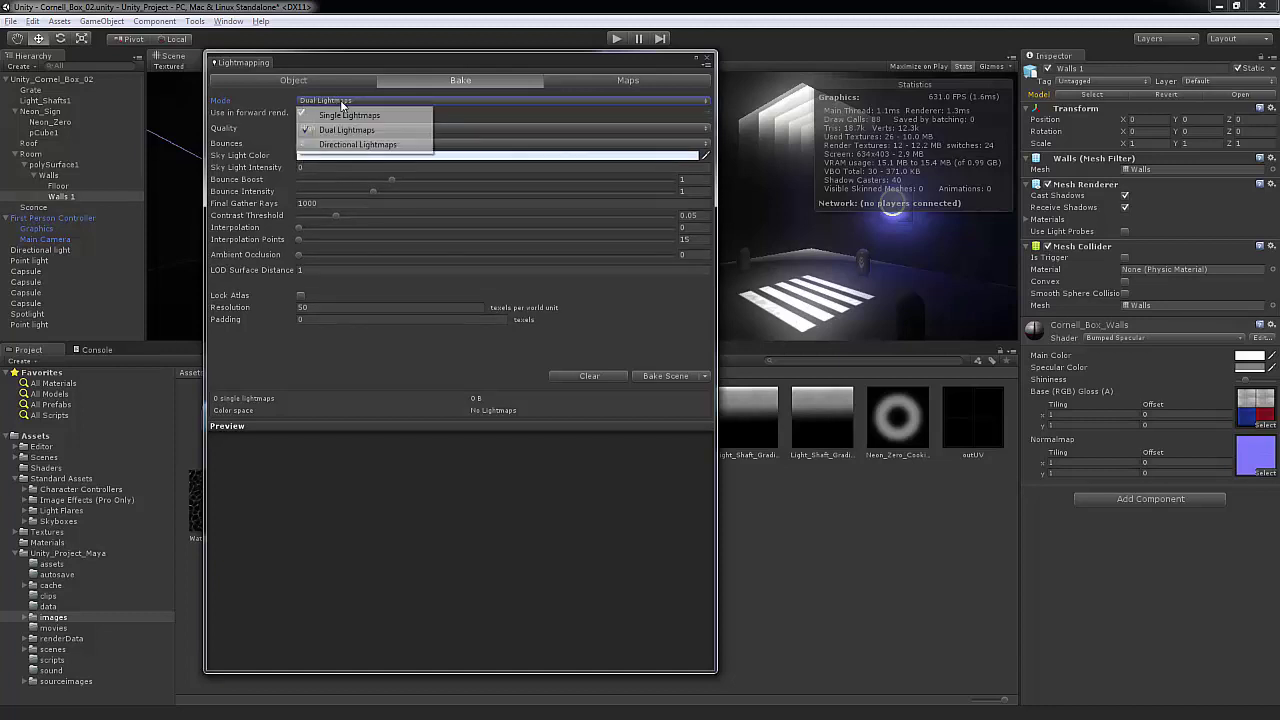
{"action": "left_click", "coordinate": [356, 141]}
{"action": "left_click", "coordinate": [333, 101]}
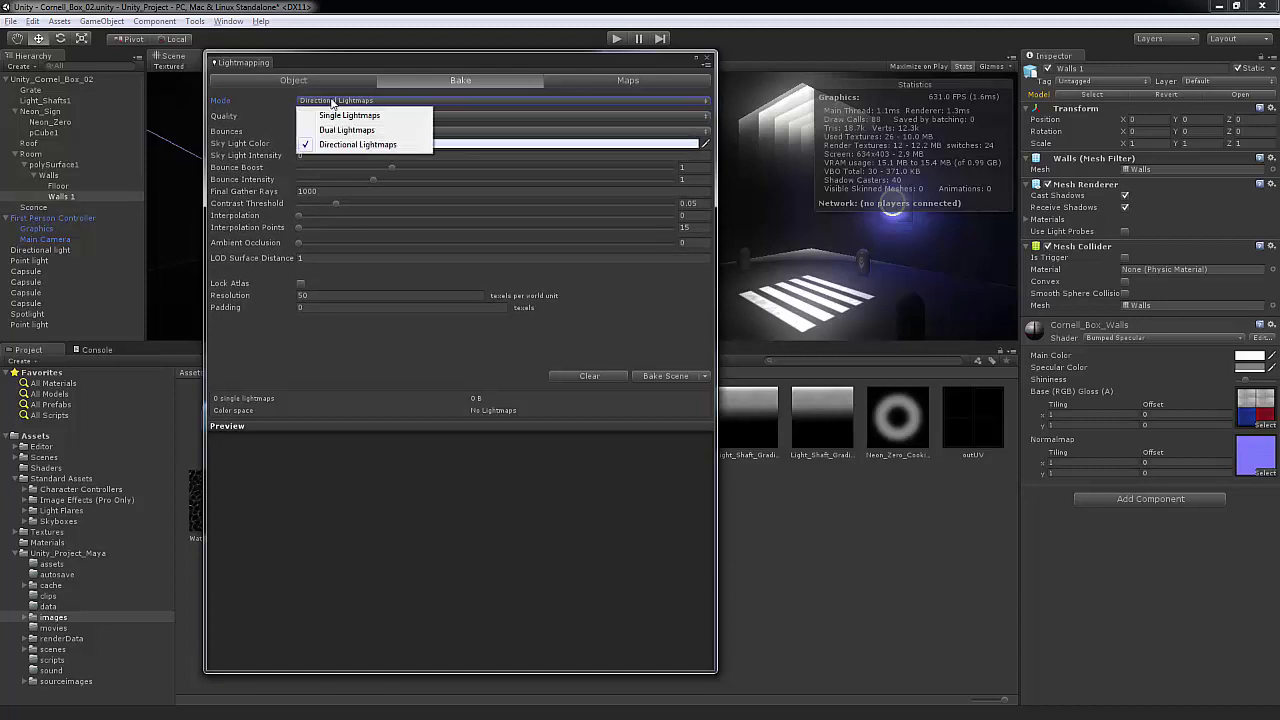
{"action": "left_click", "coordinate": [350, 127]}
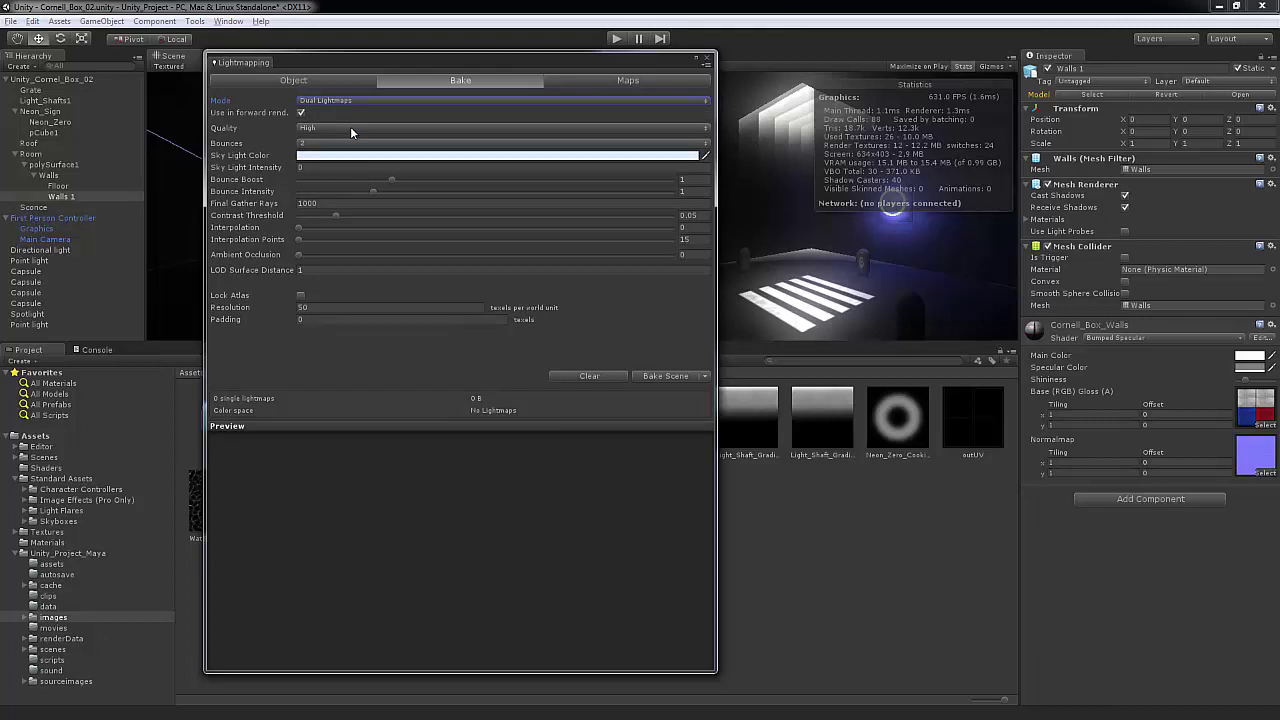
{"action": "left_click", "coordinate": [343, 104]}
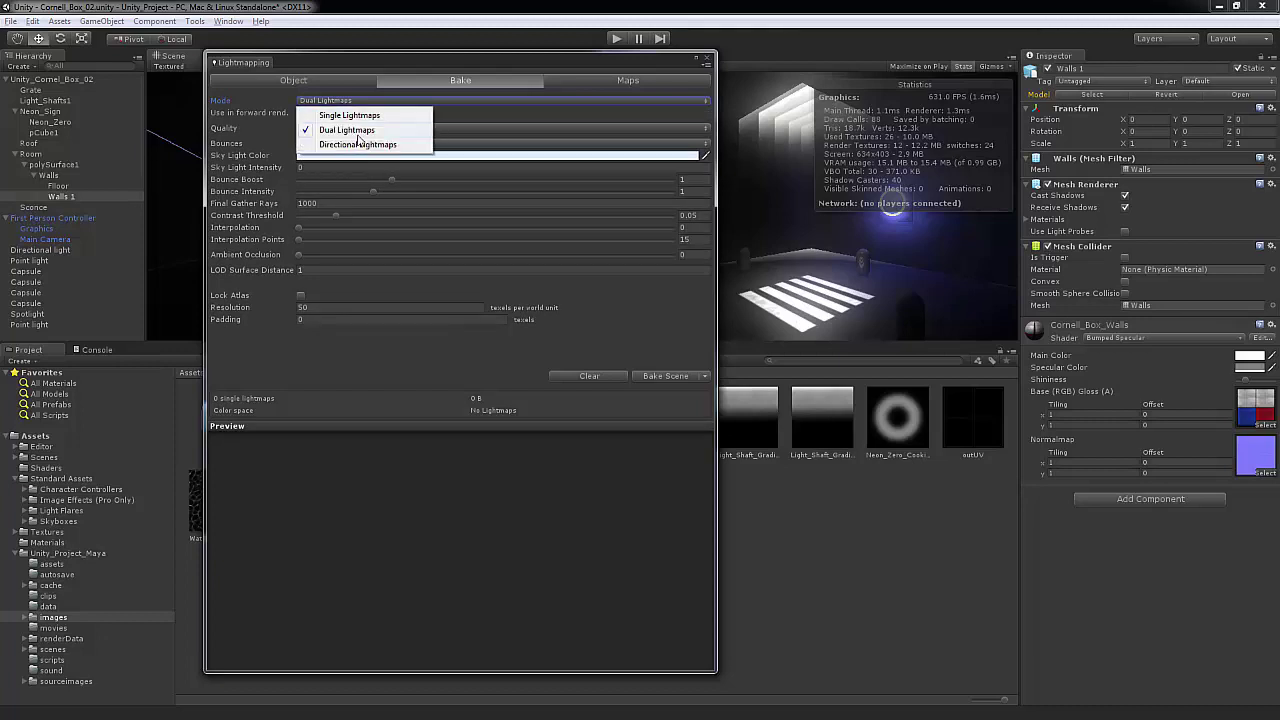
{"action": "left_click", "coordinate": [350, 142]}
{"action": "left_click", "coordinate": [349, 103]}
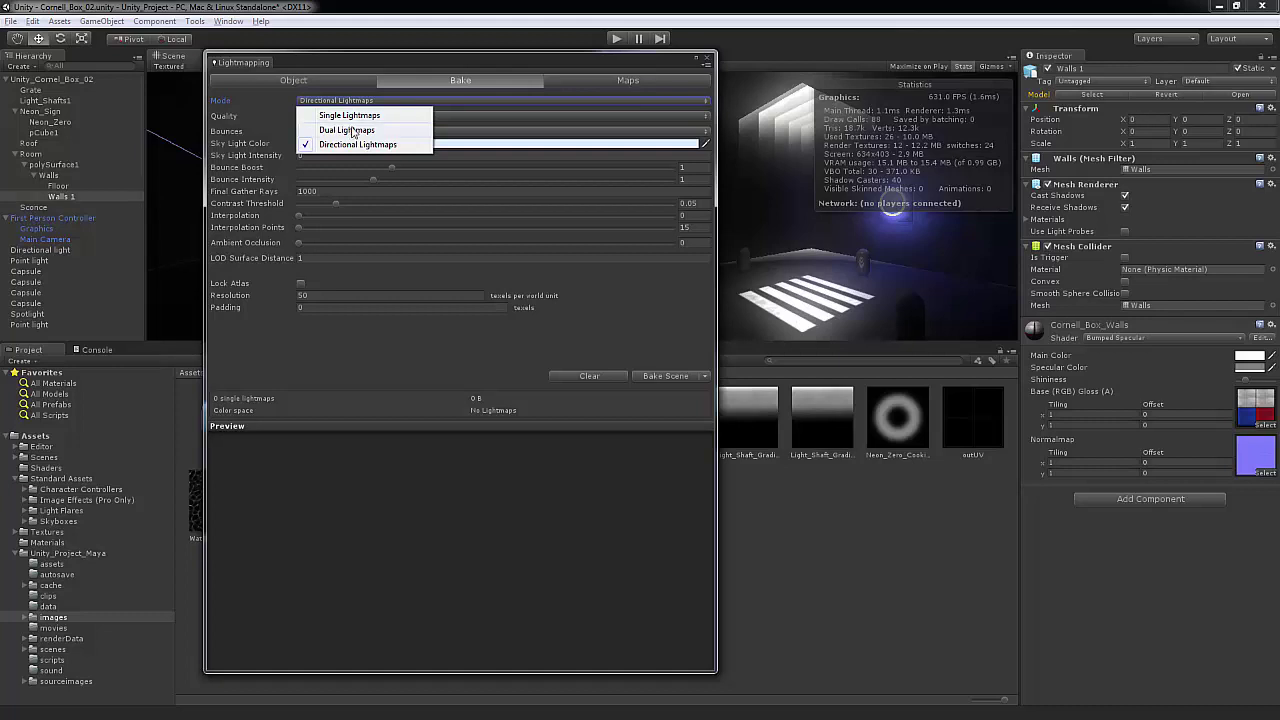
{"action": "left_click", "coordinate": [350, 130]}
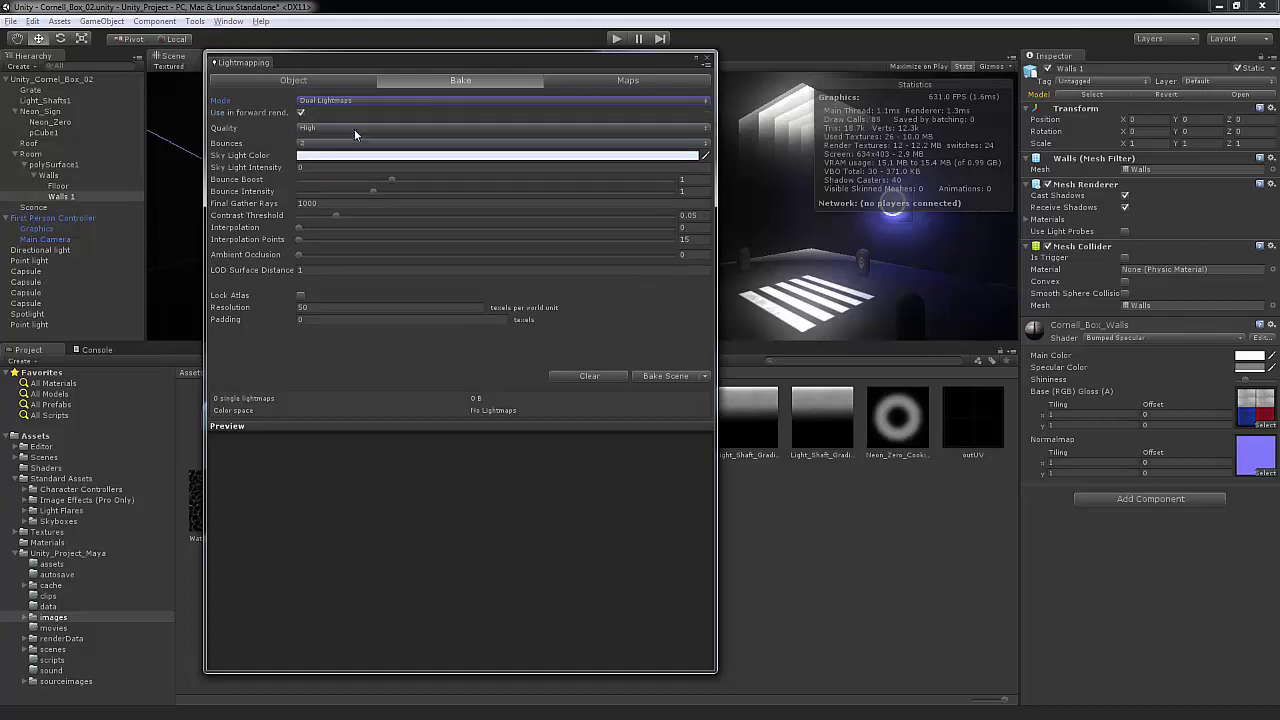
Step: Turn off the use of dual lightmaps in forward rendering and choose High as the bake quality
{"action": "left_click", "coordinate": [302, 115]}
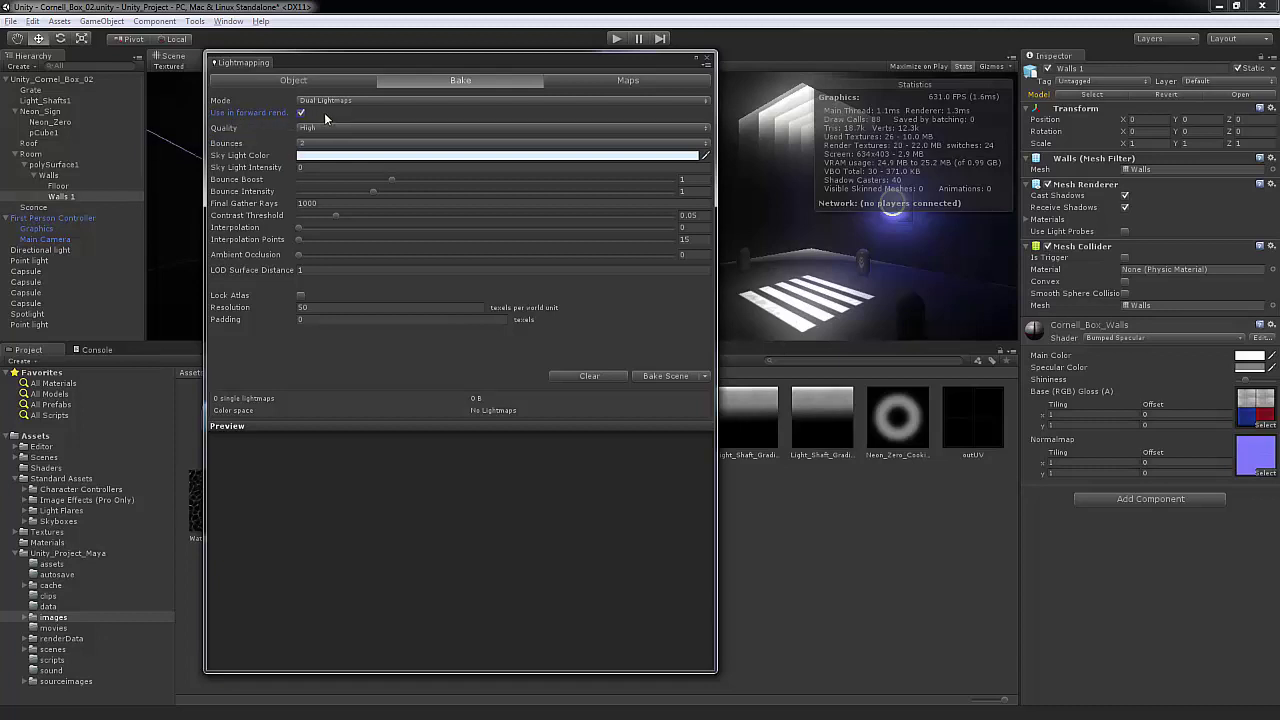
{"action": "left_click_drag", "start_coordinate": [314, 56], "coordinate": [260, 62]}
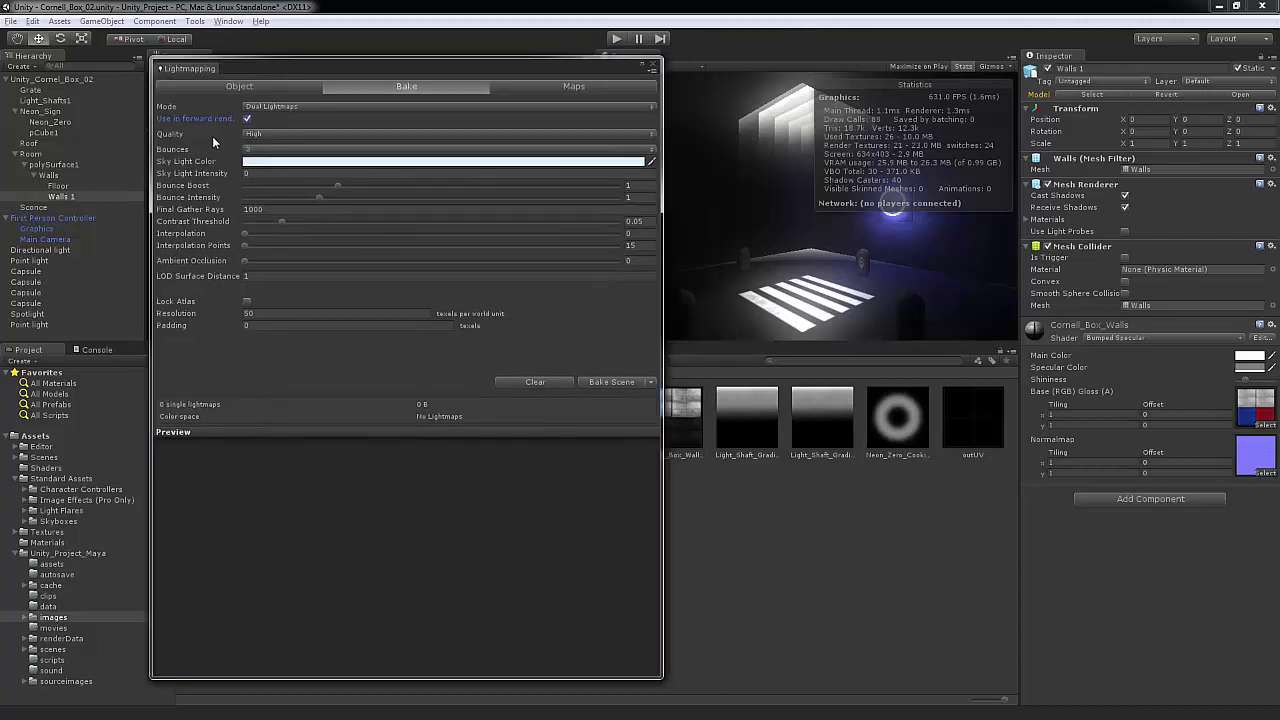
{"action": "left_click", "coordinate": [268, 135]}
{"action": "left_click", "coordinate": [294, 142]}
{"action": "left_click", "coordinate": [268, 151]}
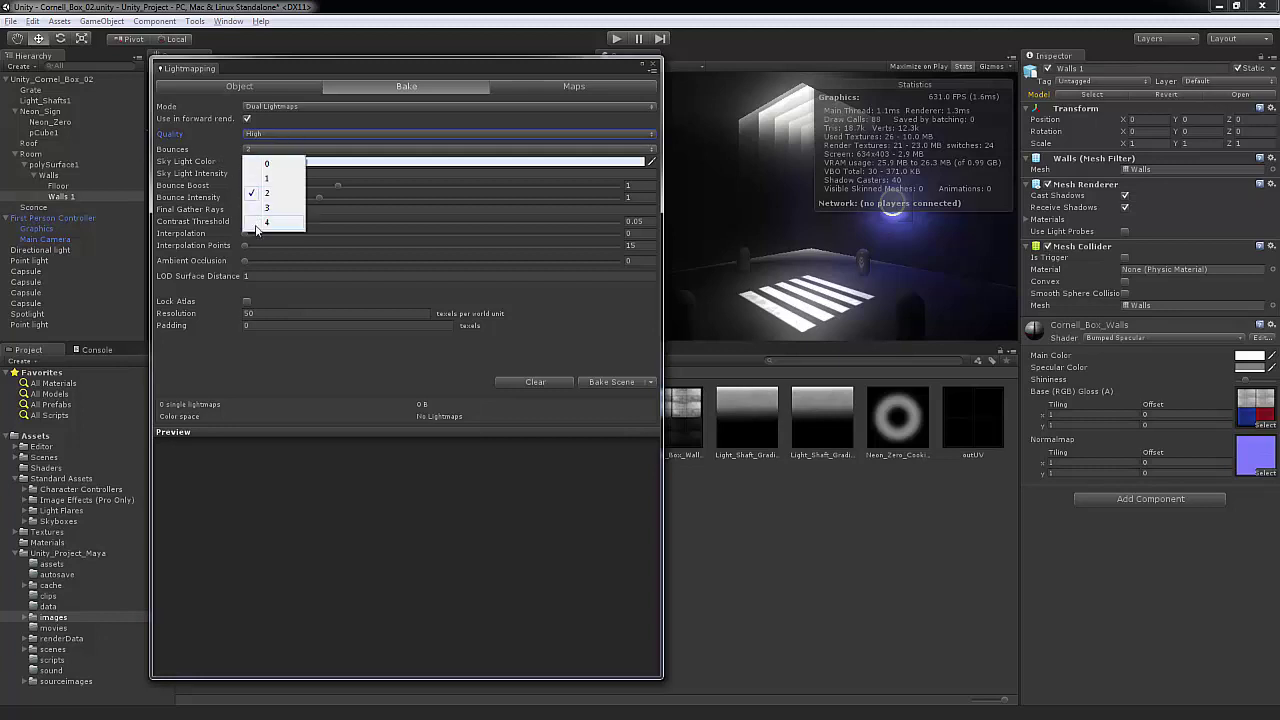
{"action": "left_click", "coordinate": [350, 125]}
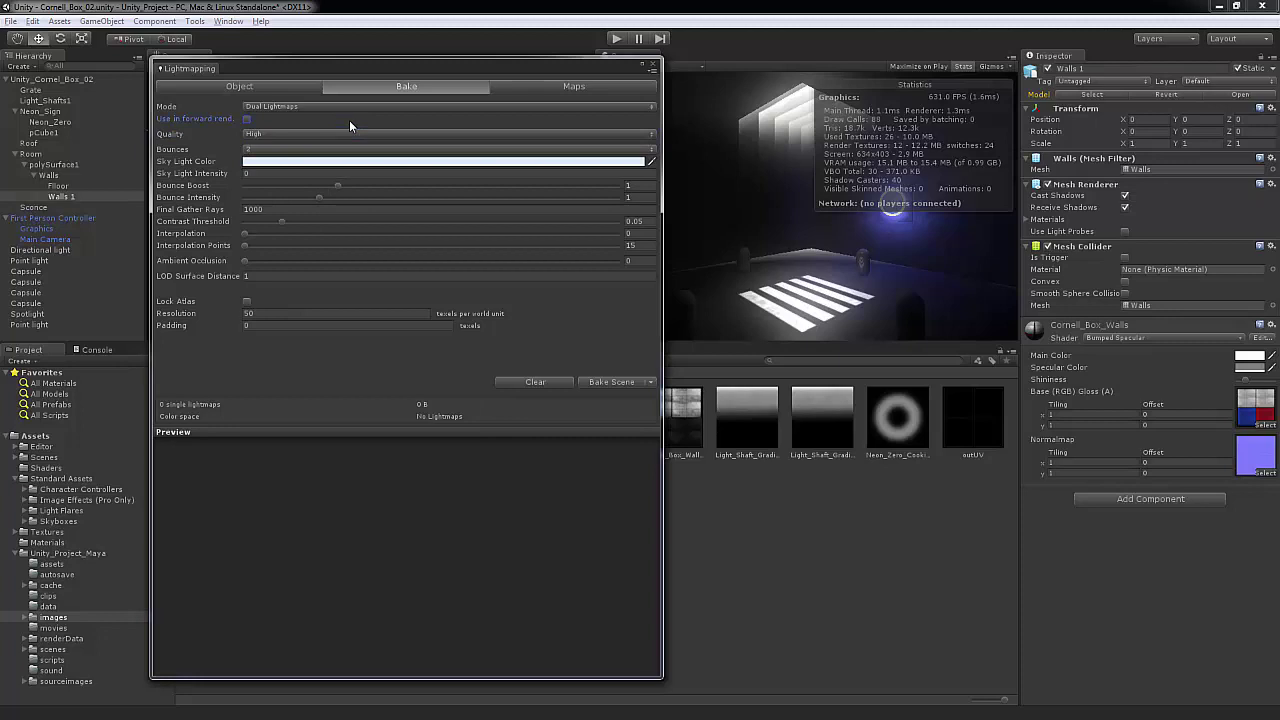
Step: Review the sky light color and intensity and the available bounce counts without changing them
{"action": "left_click", "coordinate": [275, 166]}
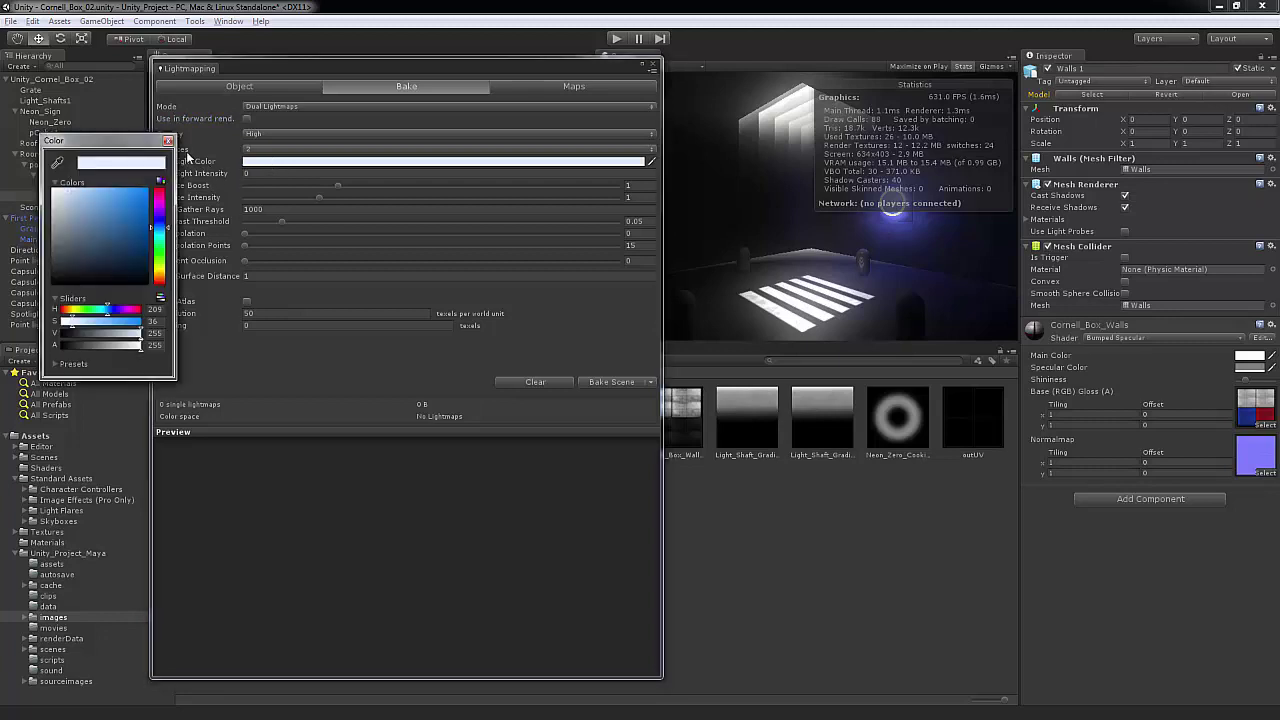
{"action": "left_click", "coordinate": [174, 142]}
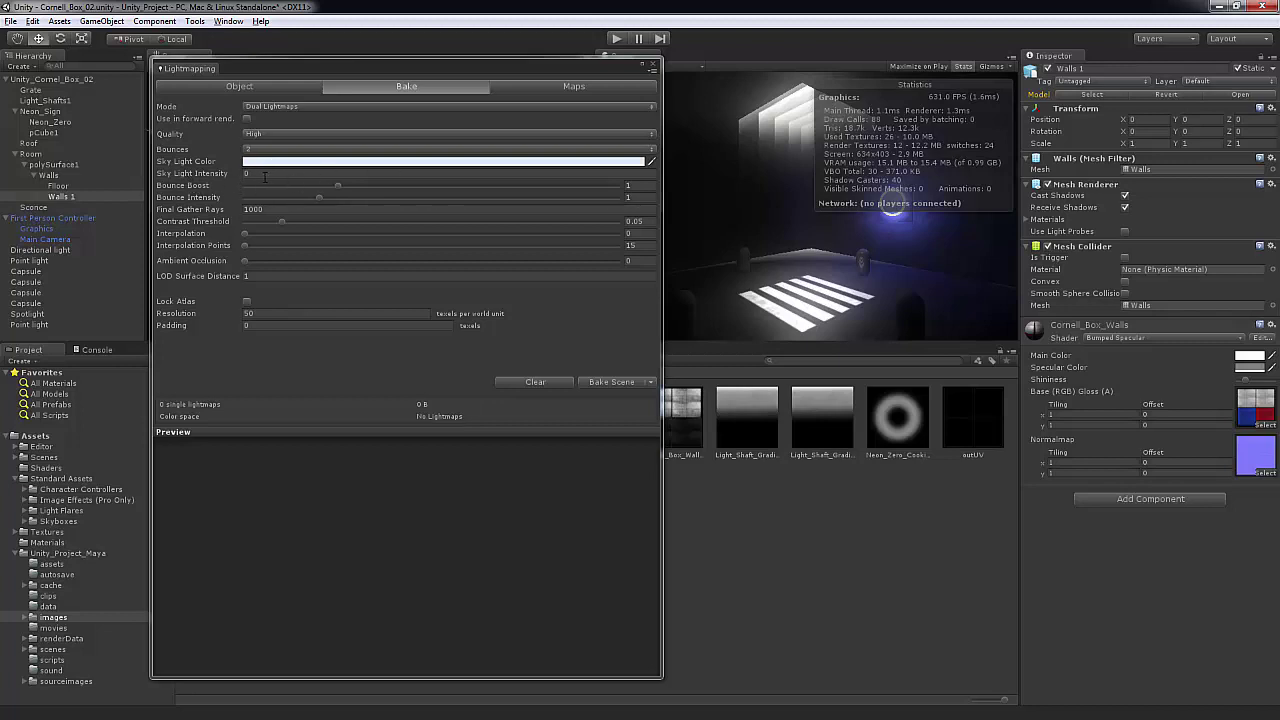
{"action": "left_click", "coordinate": [265, 175]}
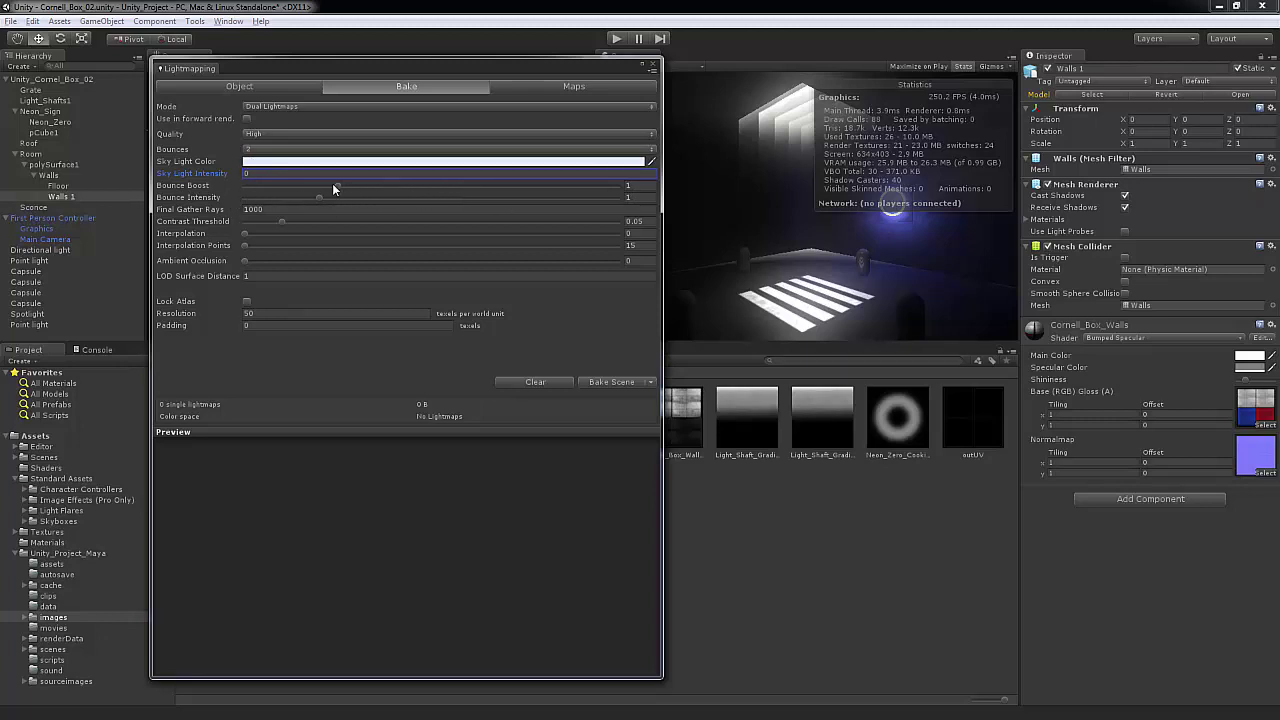
{"action": "left_click", "coordinate": [266, 151]}
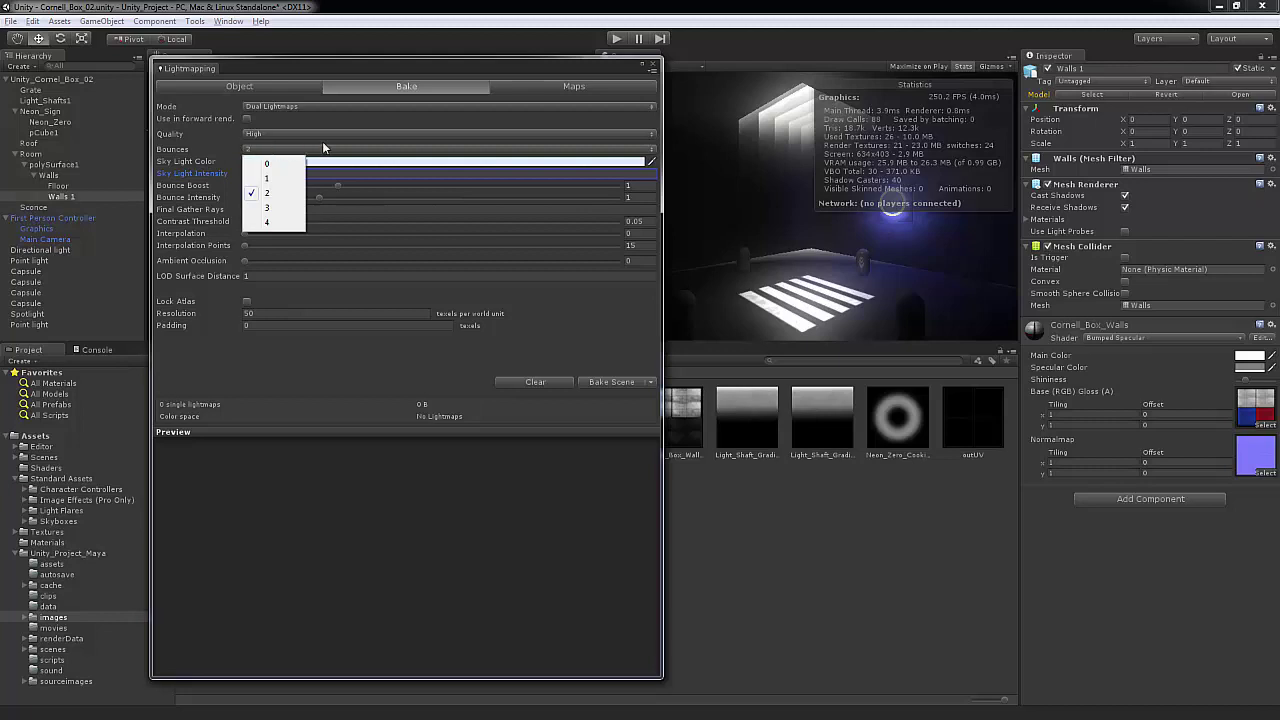
{"action": "left_click", "coordinate": [373, 120]}
Step: Turn on the use of dual lightmaps in forward rendering and review the final gather rays setting
{"action": "left_click", "coordinate": [247, 119]}
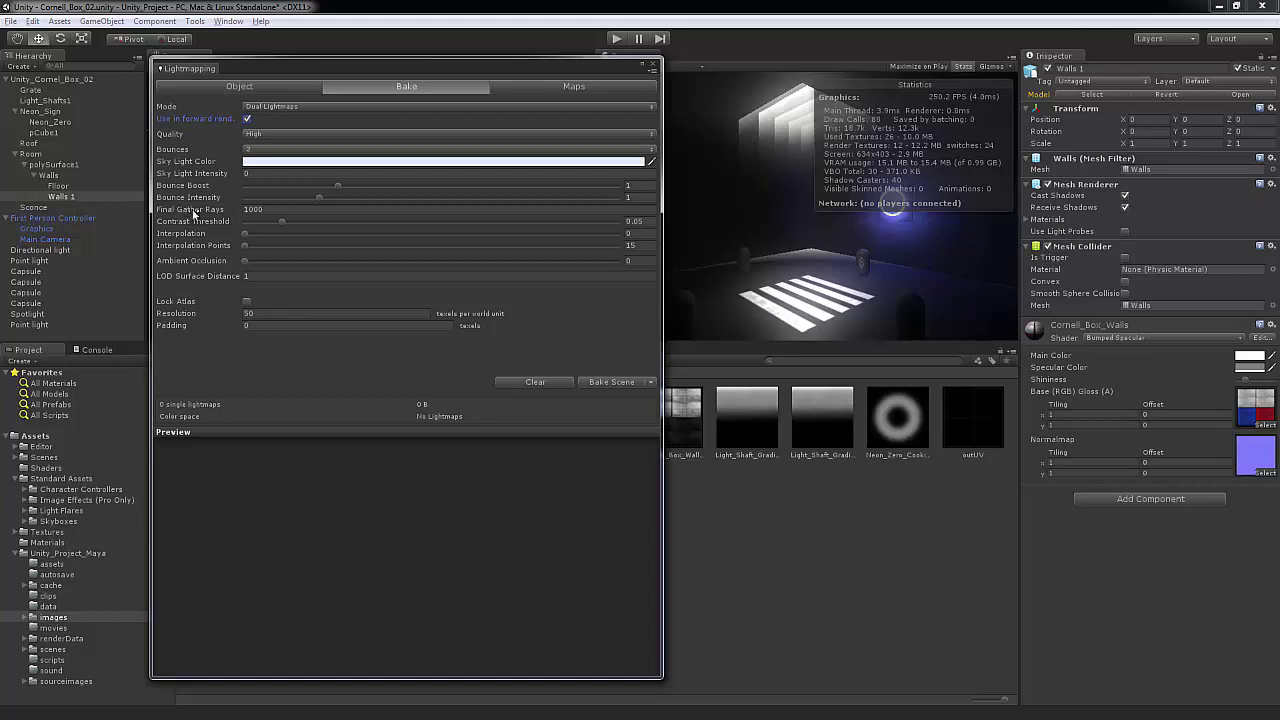
{"action": "left_click", "coordinate": [277, 210]}
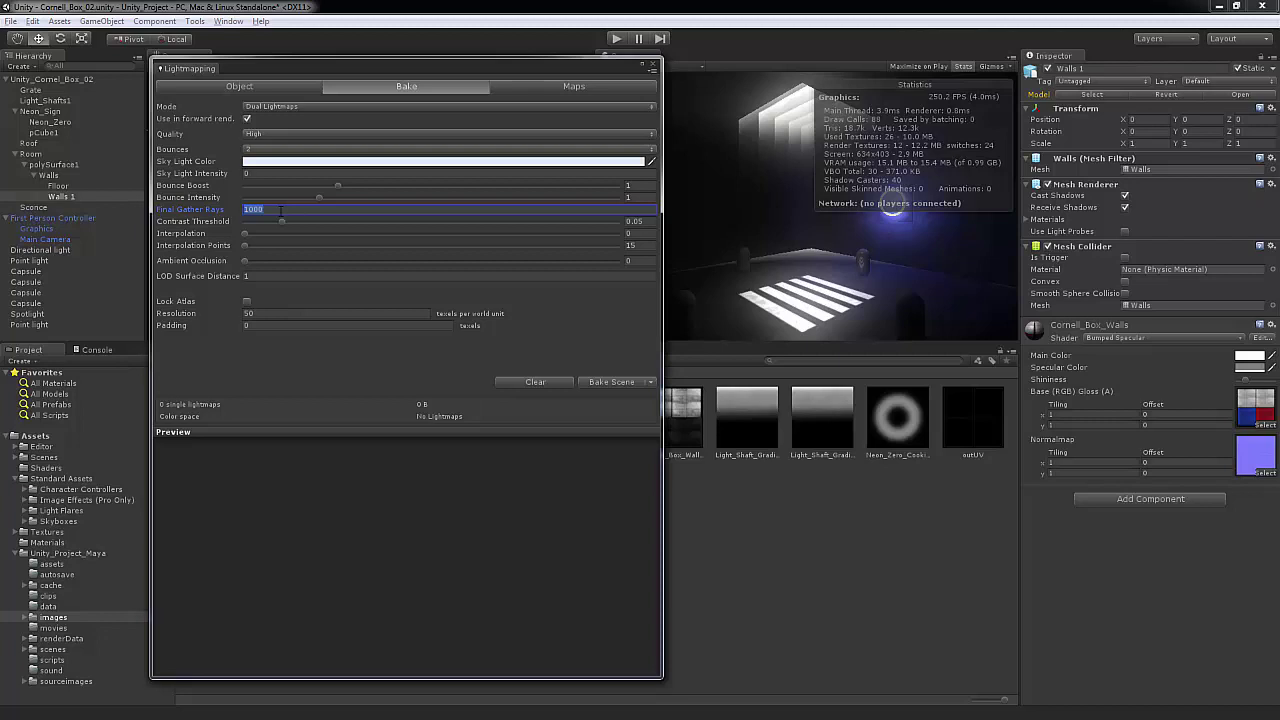
{"action": "left_click", "coordinate": [281, 210]}
{"action": "left_click", "coordinate": [233, 212]}
{"action": "left_click", "coordinate": [289, 212]}
{"action": "left_click", "coordinate": [217, 211]}
Step: Move the Lightmapping window off the scene view and show the lightmap resolution checker pattern, examining it close up around a capsule
{"action": "left_click_drag", "start_coordinate": [359, 75], "coordinate": [839, 78]}
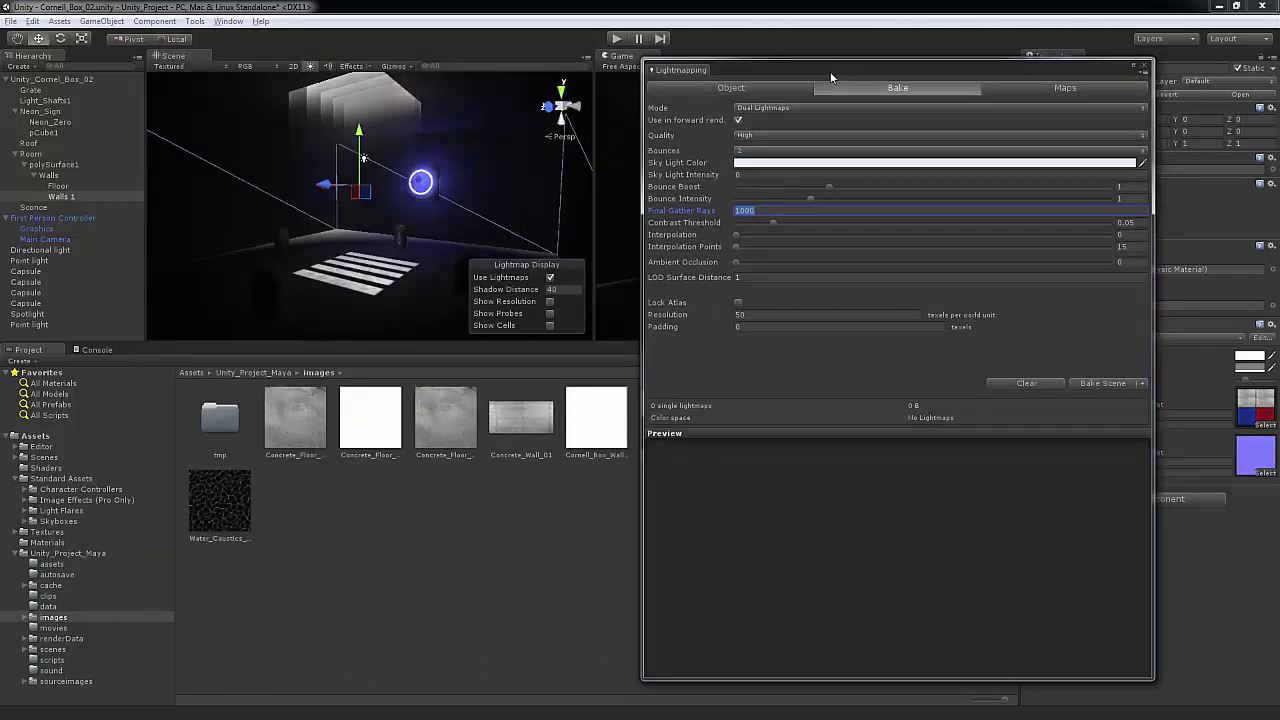
{"action": "left_click", "coordinate": [549, 301]}
{"action": "middle_click_drag", "start_coordinate": [394, 299], "coordinate": [382, 264]}
{"action": "scroll", "coordinate": [390, 276], "scroll_direction": "up", "scroll_amount": 3}
{"action": "left_click_drag", "start_coordinate": [381, 264], "coordinate": [353, 238], "text": "alt"}
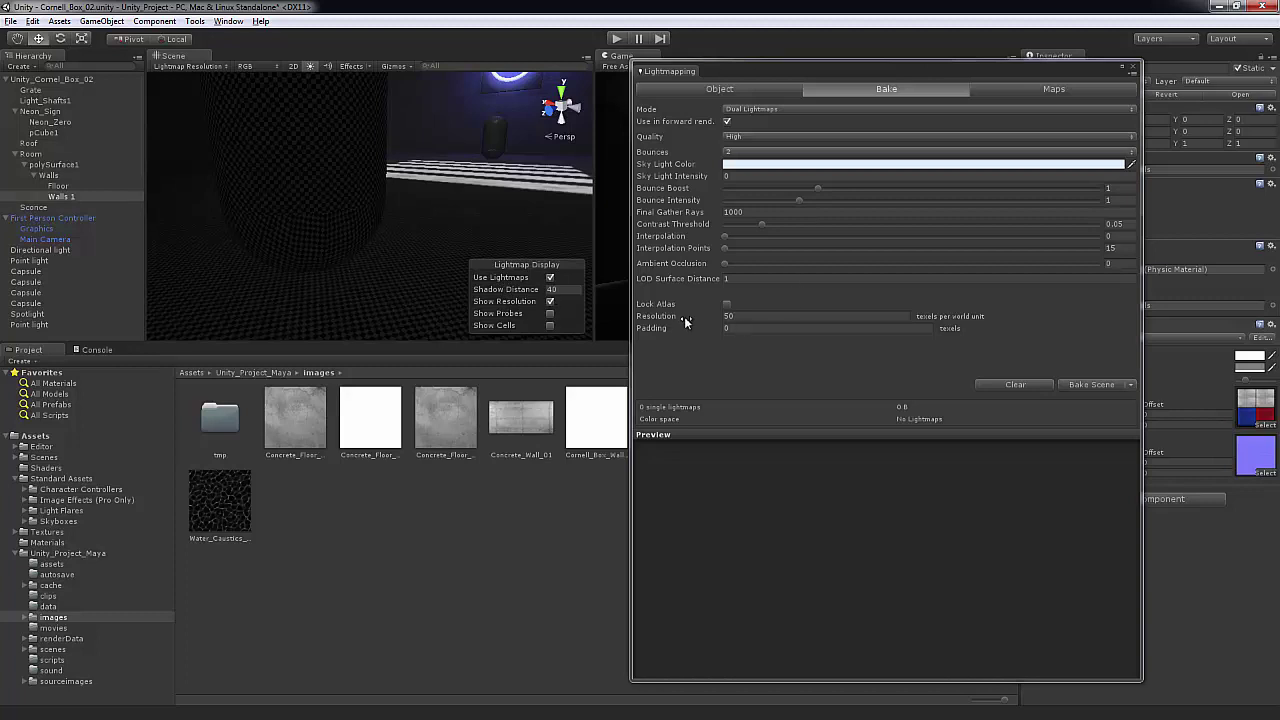
Step: Try lightmap resolutions of 25 and 10 texels per world unit to compare texel sizes, ending back on 50
{"action": "left_click", "coordinate": [741, 317]}
{"action": "double_click", "coordinate": [741, 317]}
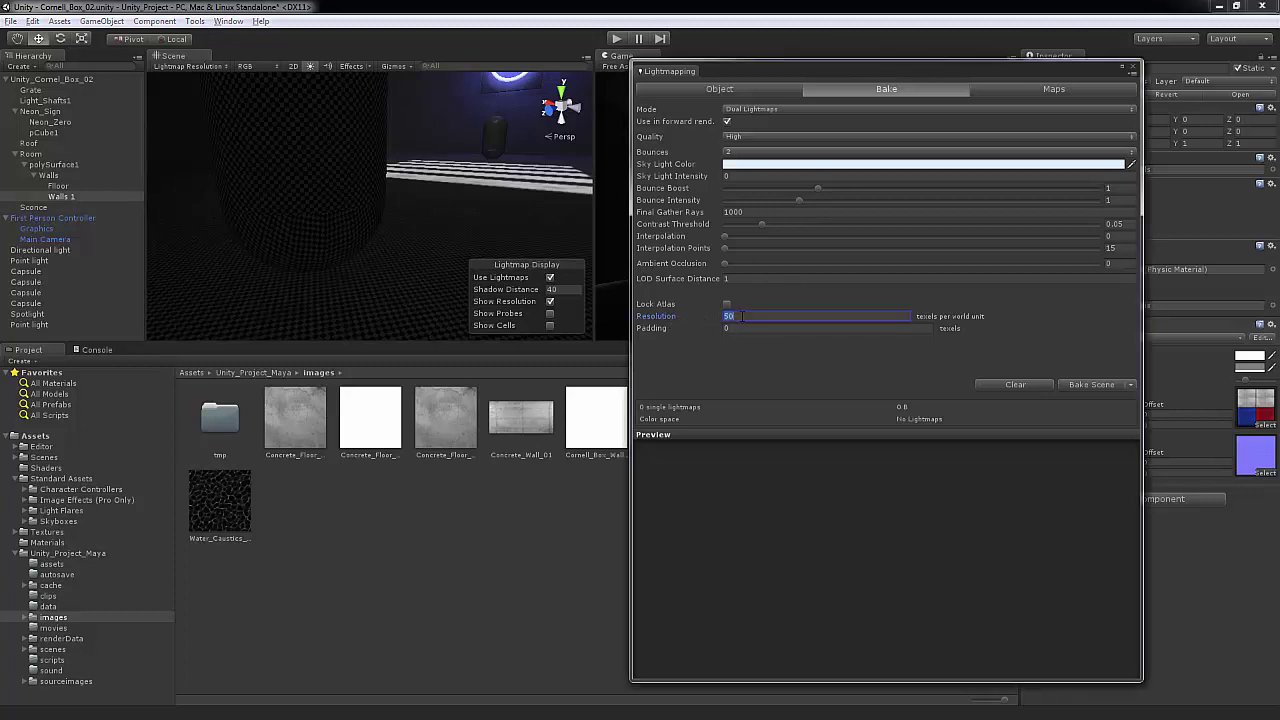
{"action": "type", "text": "25"}
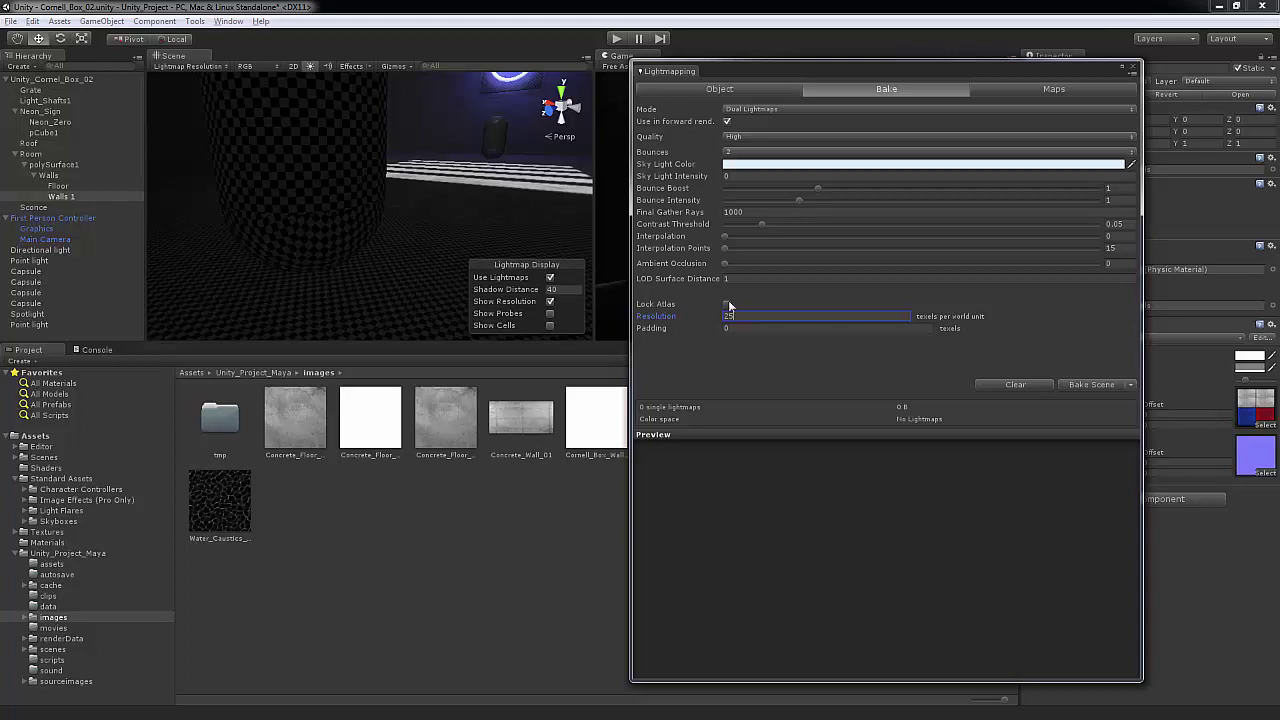
{"action": "left_click", "coordinate": [654, 319]}
{"action": "type", "text": "10"}
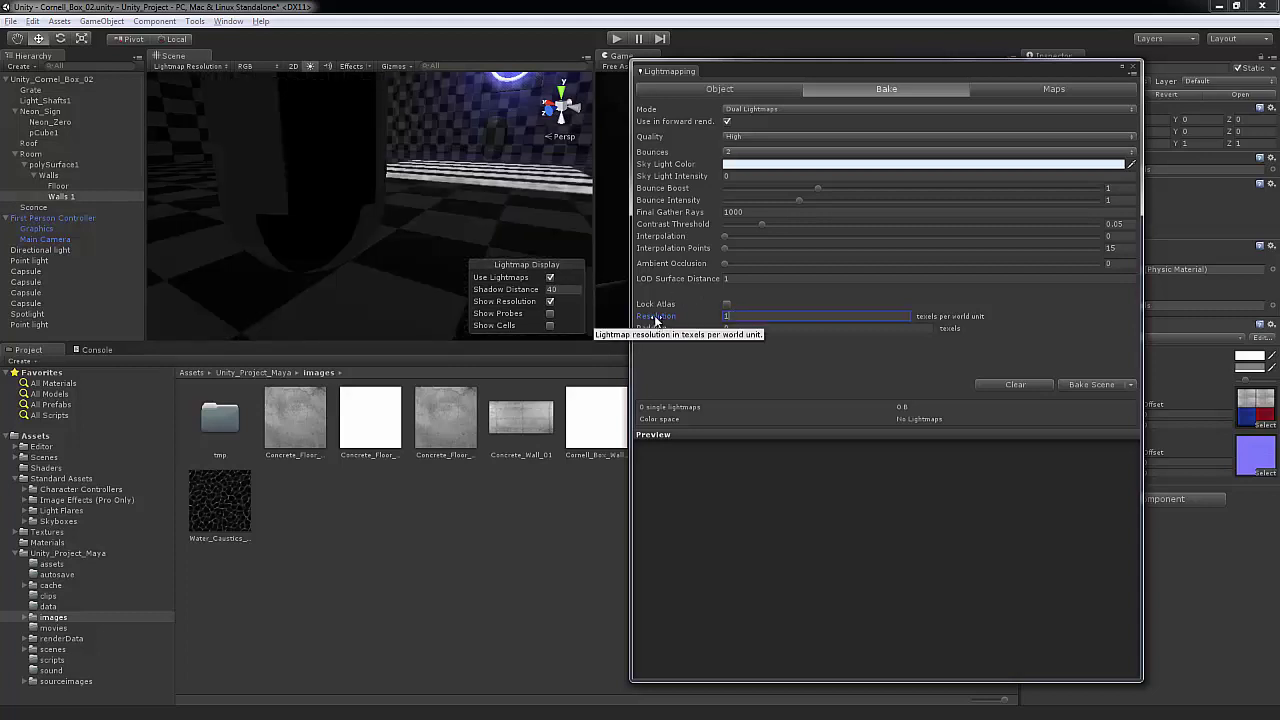
{"action": "left_click", "coordinate": [745, 318]}
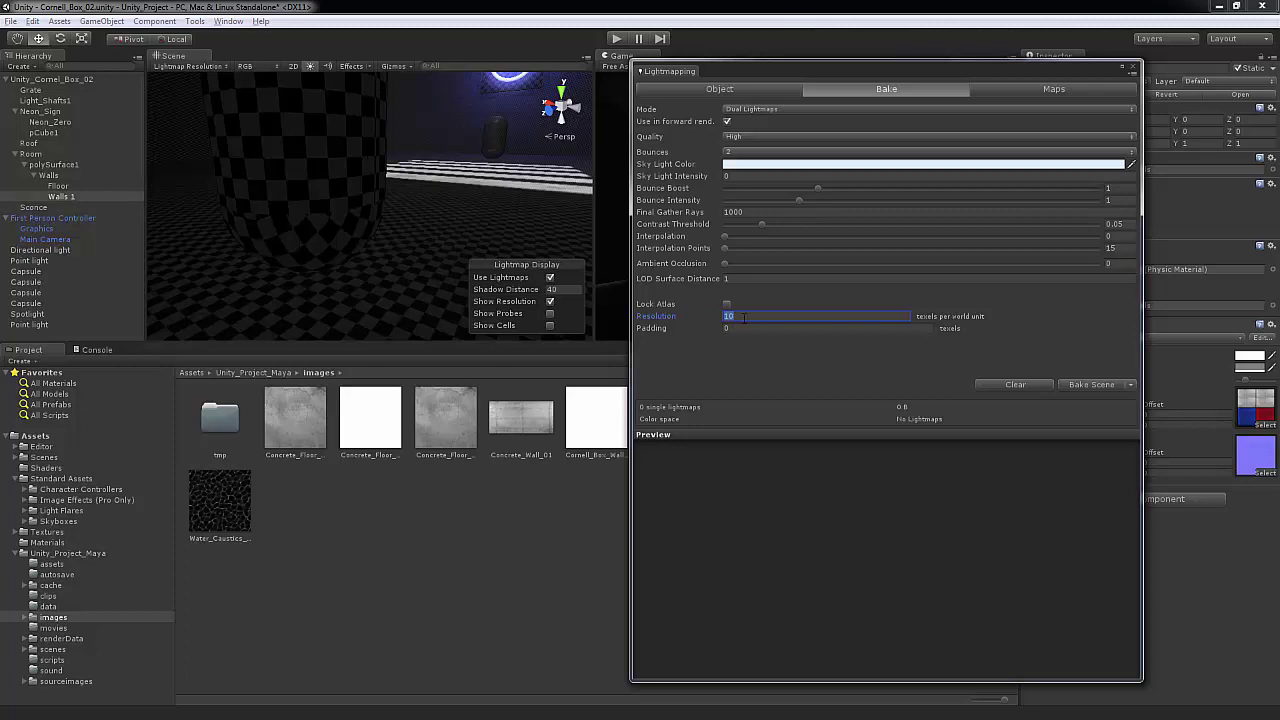
{"action": "type", "text": "50"}
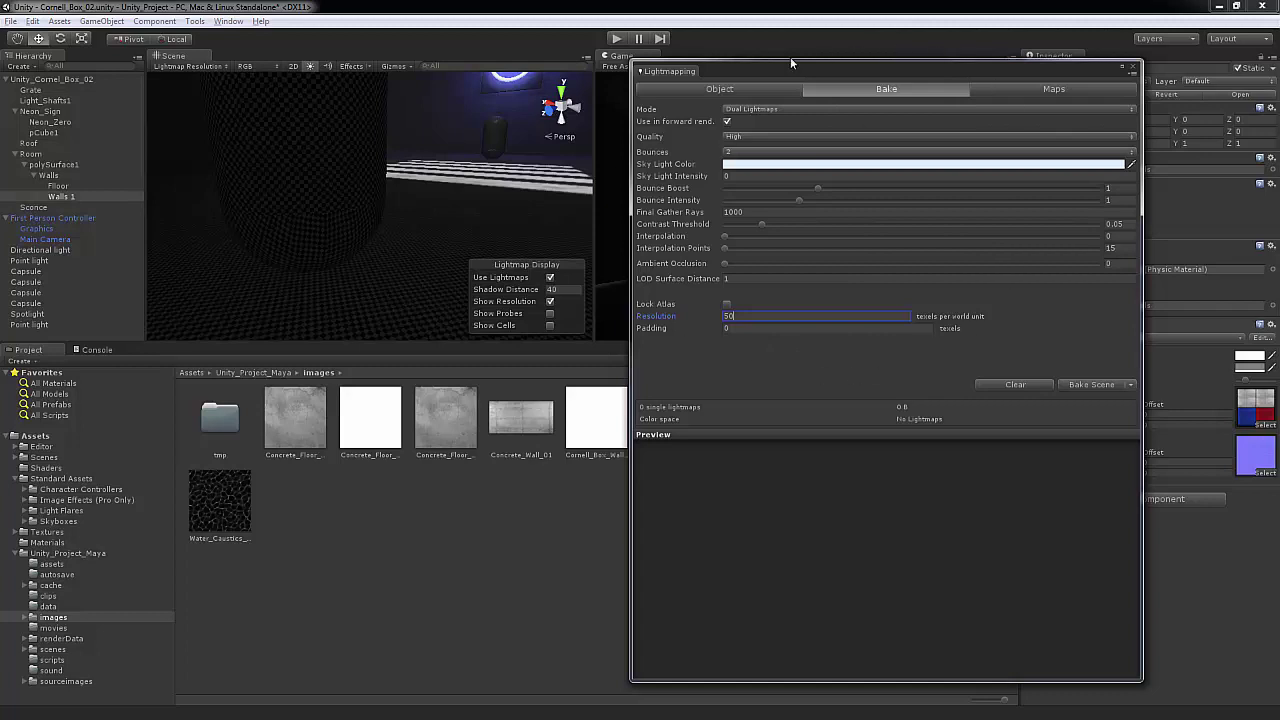
Step: Start baking the scene's lightmaps, clear the lightmap data and cancel the bake
{"action": "left_click_drag", "start_coordinate": [937, 68], "coordinate": [355, 64]}
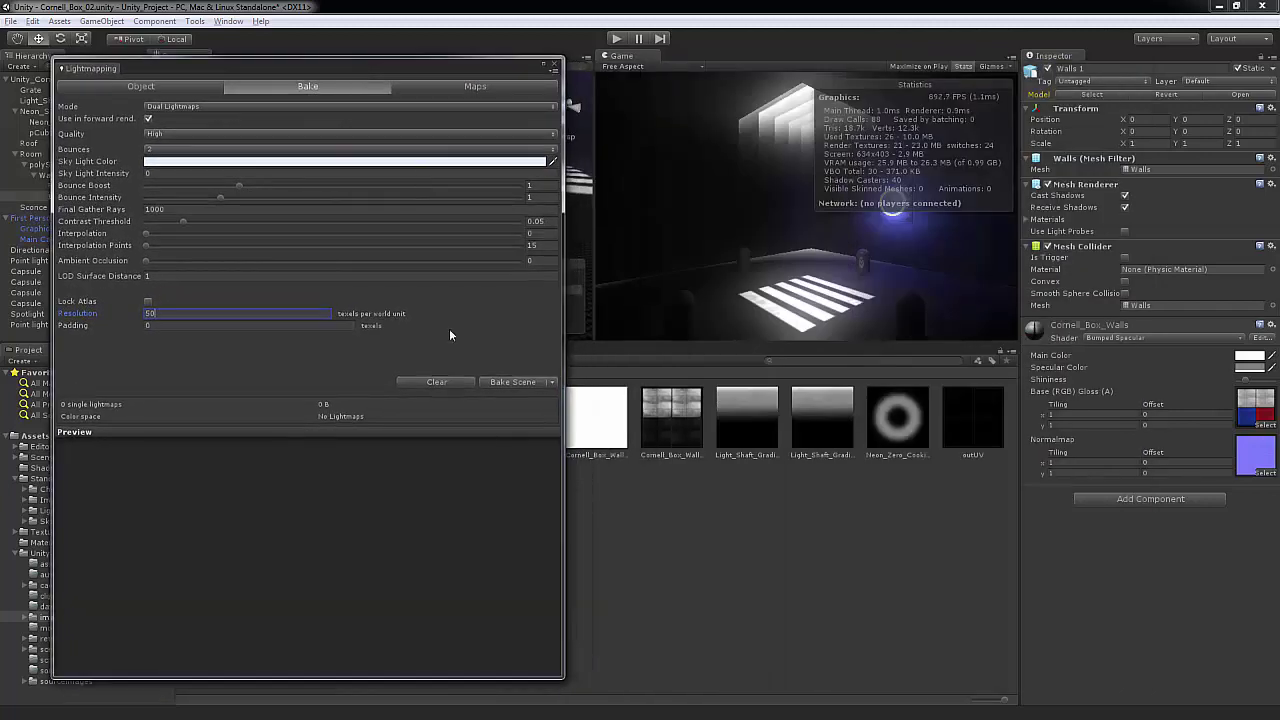
{"action": "left_click", "coordinate": [514, 381]}
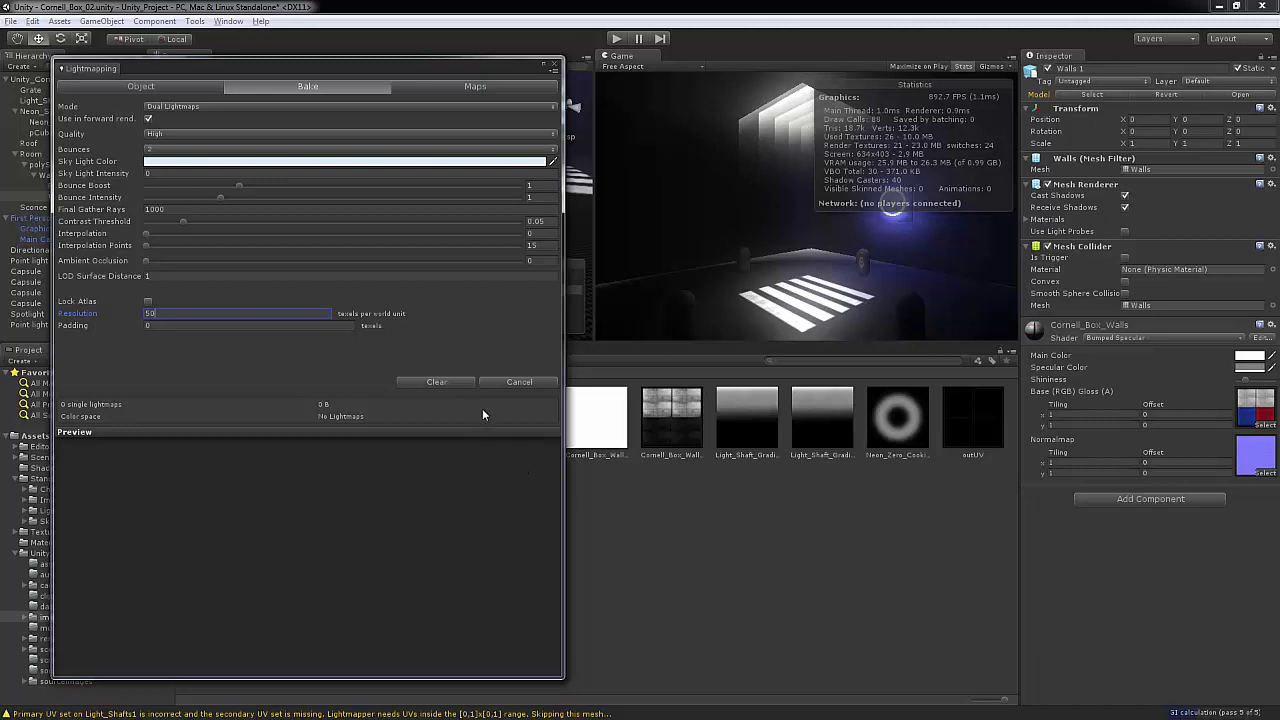
{"action": "left_click", "coordinate": [437, 382]}
{"action": "left_click", "coordinate": [517, 382]}
Step: Dock the Lightmapping panel beside the Inspector and bring the whole room back into the scene view
{"action": "left_click_drag", "start_coordinate": [138, 67], "coordinate": [1114, 60]}
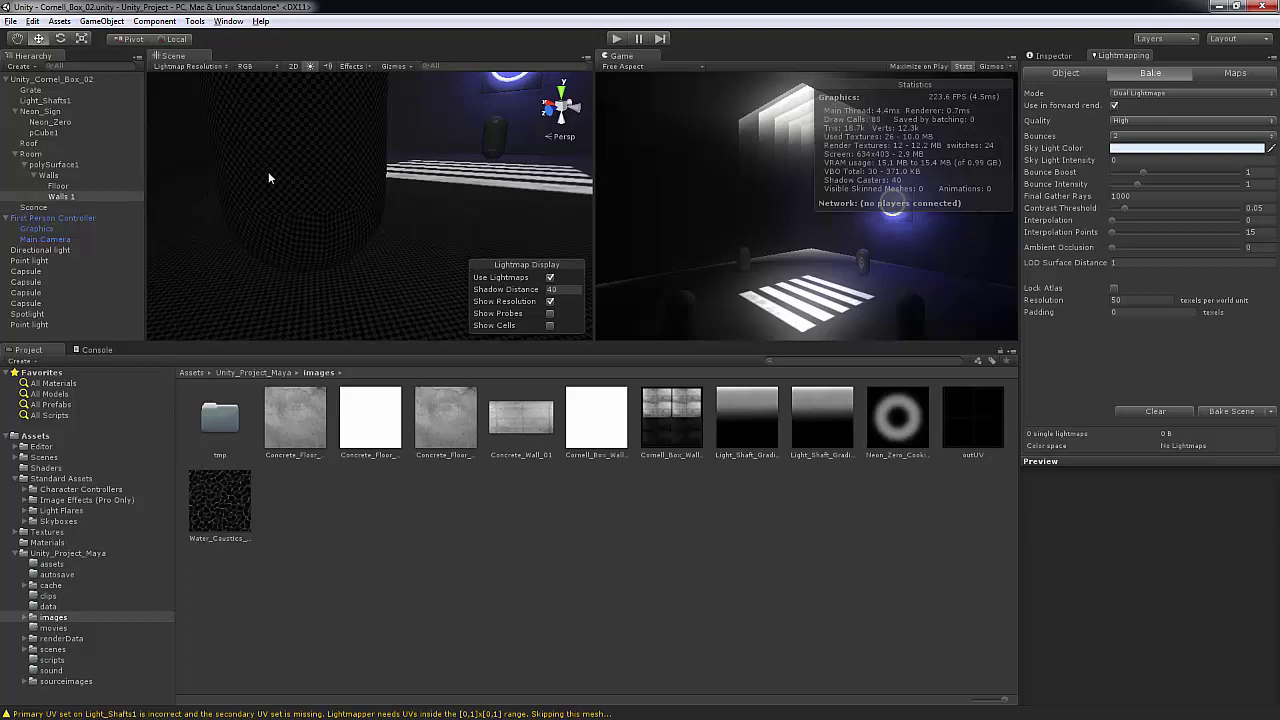
{"action": "left_click", "coordinate": [7, 79]}
{"action": "left_click", "coordinate": [66, 79]}
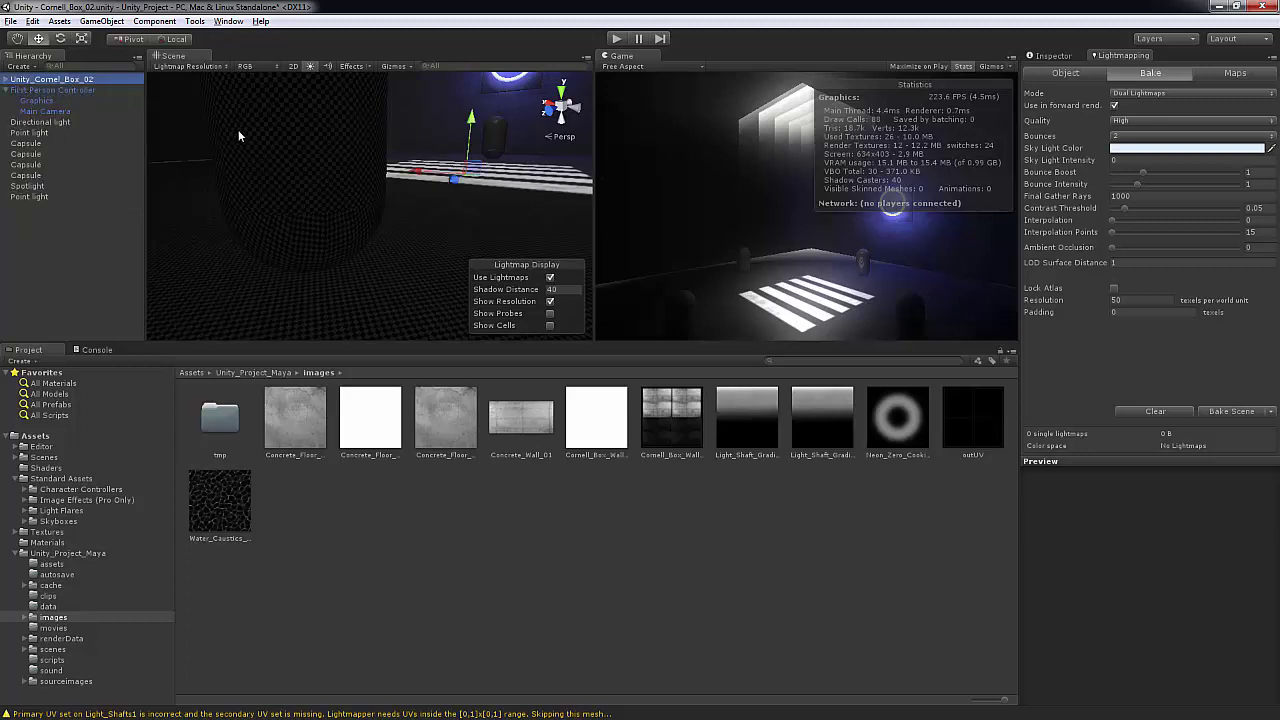
{"action": "scroll", "coordinate": [487, 197], "scroll_direction": "down", "scroll_amount": 5}
{"action": "left_click", "coordinate": [484, 184]}
{"action": "middle_click_drag", "start_coordinate": [484, 184], "coordinate": [435, 228]}
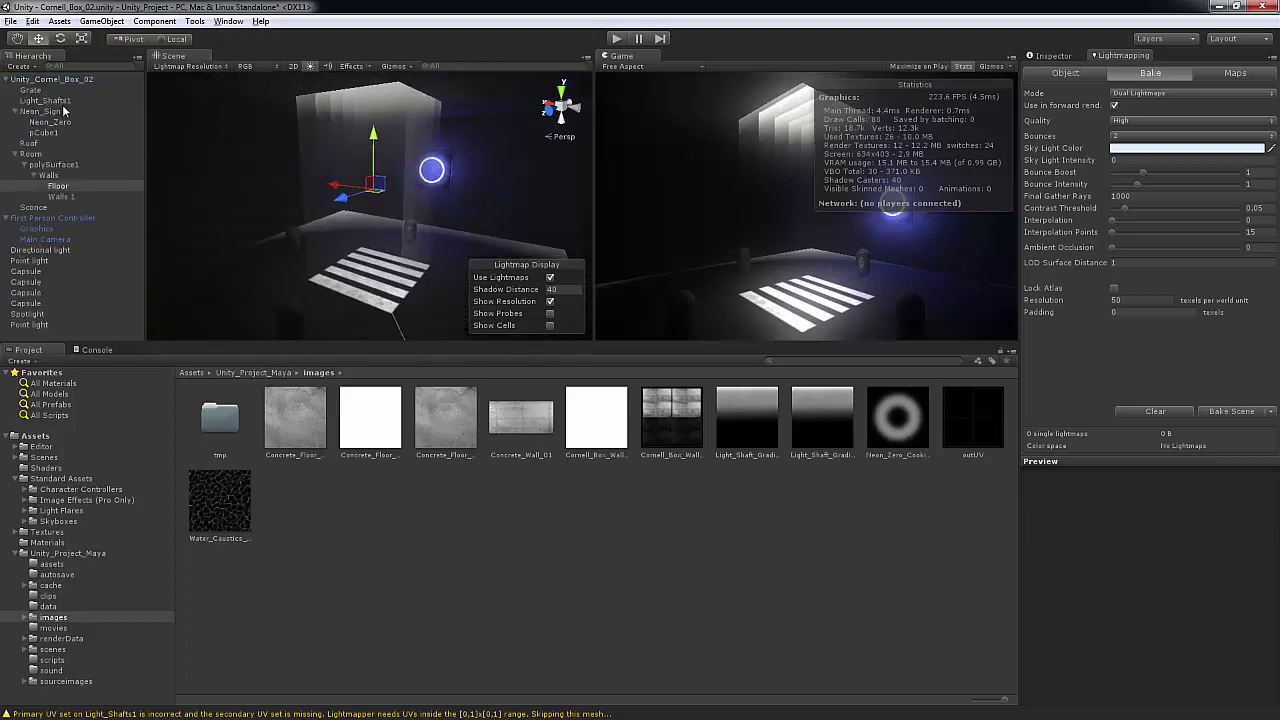
Step: Turn the static flag of the Unity_Cornel_Box_02 model off and on again, applying it to all child objects
{"action": "double_click", "coordinate": [31, 81]}
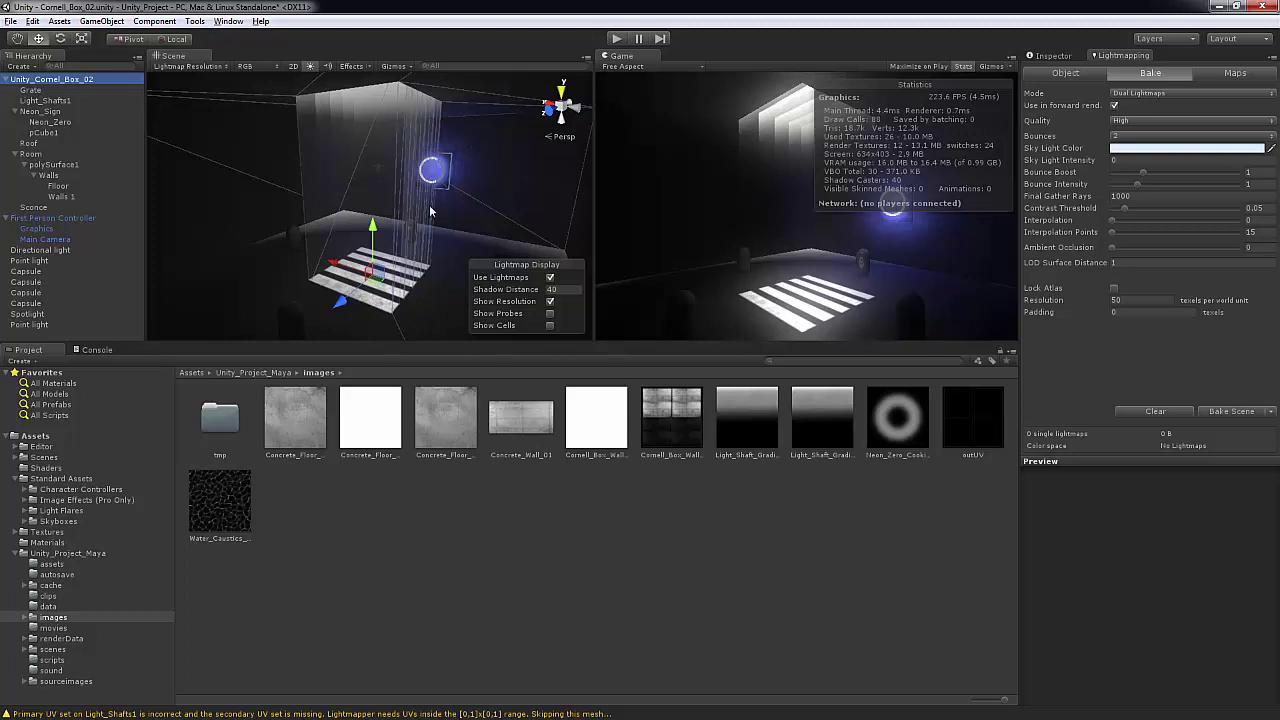
{"action": "left_click", "coordinate": [7, 79]}
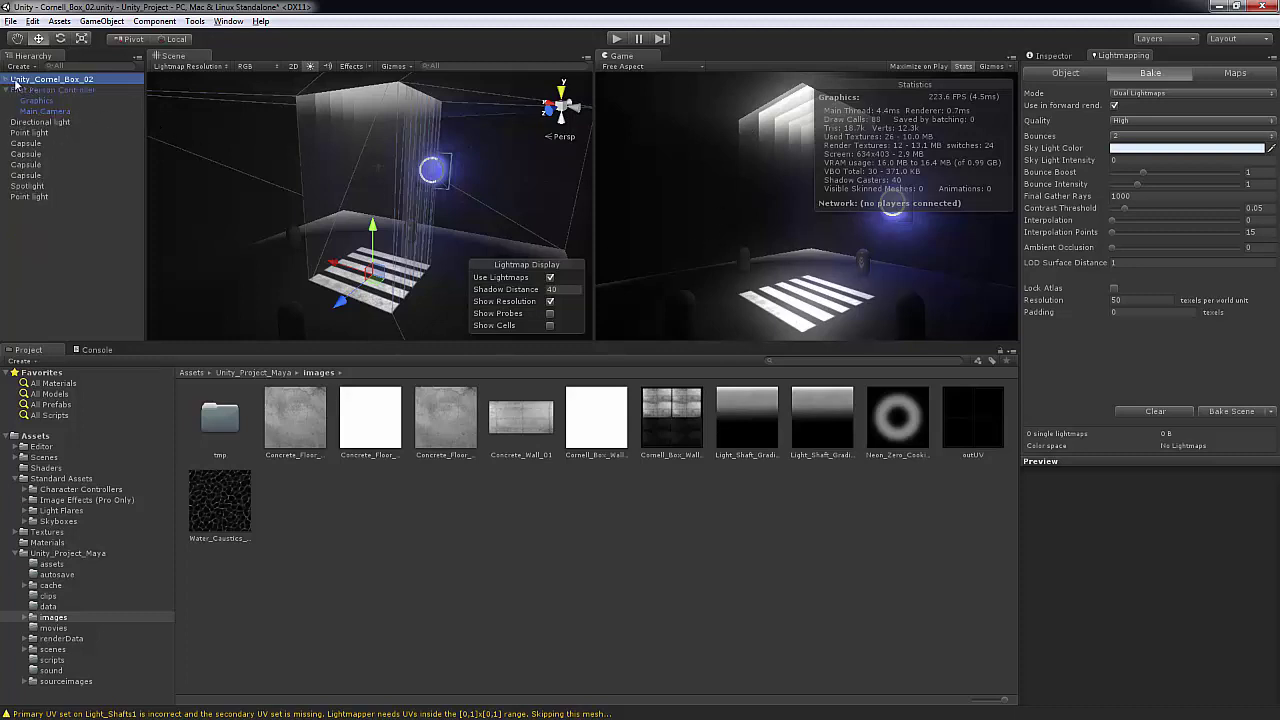
{"action": "left_click", "coordinate": [86, 80]}
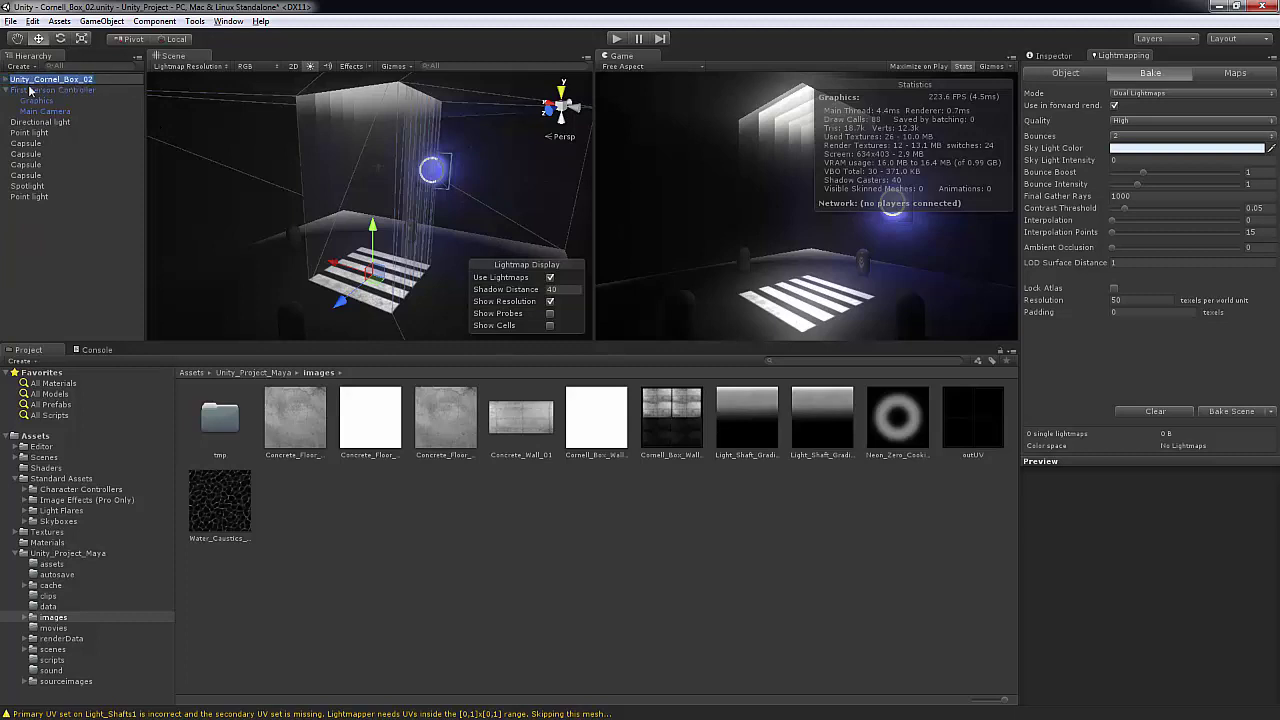
{"action": "left_click", "coordinate": [114, 102]}
{"action": "left_click", "coordinate": [64, 81]}
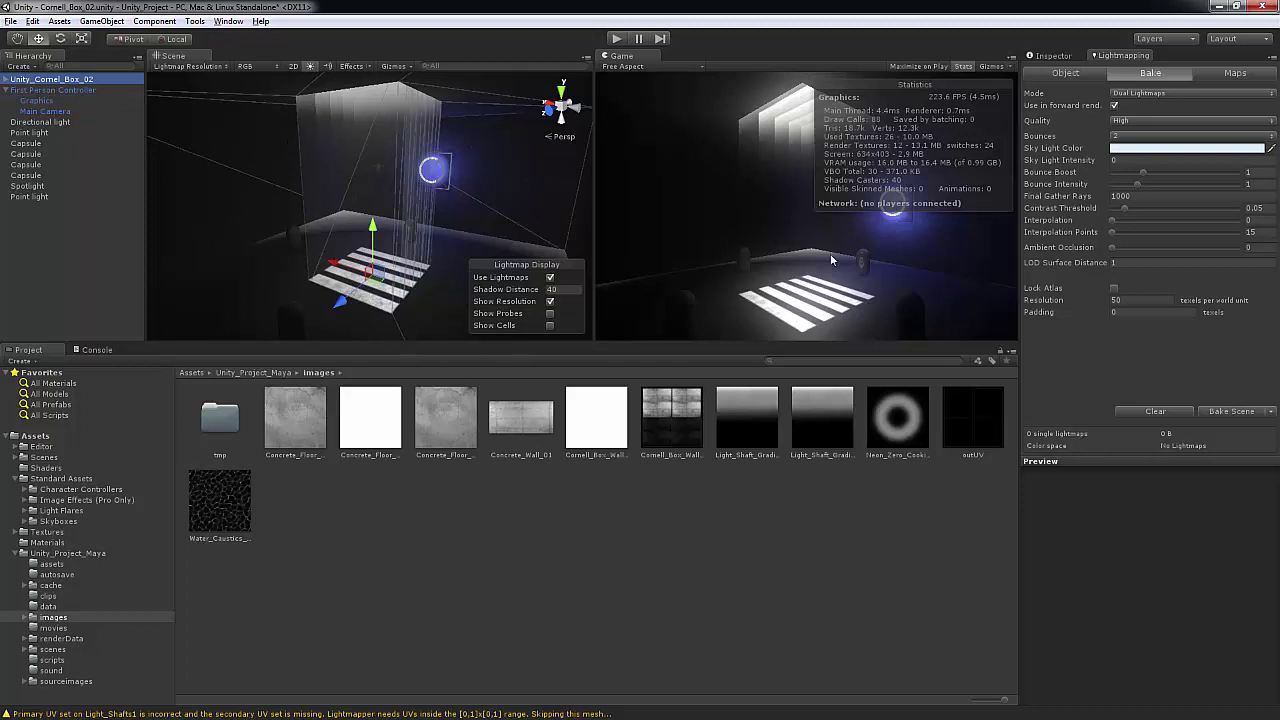
{"action": "left_click", "coordinate": [1052, 56]}
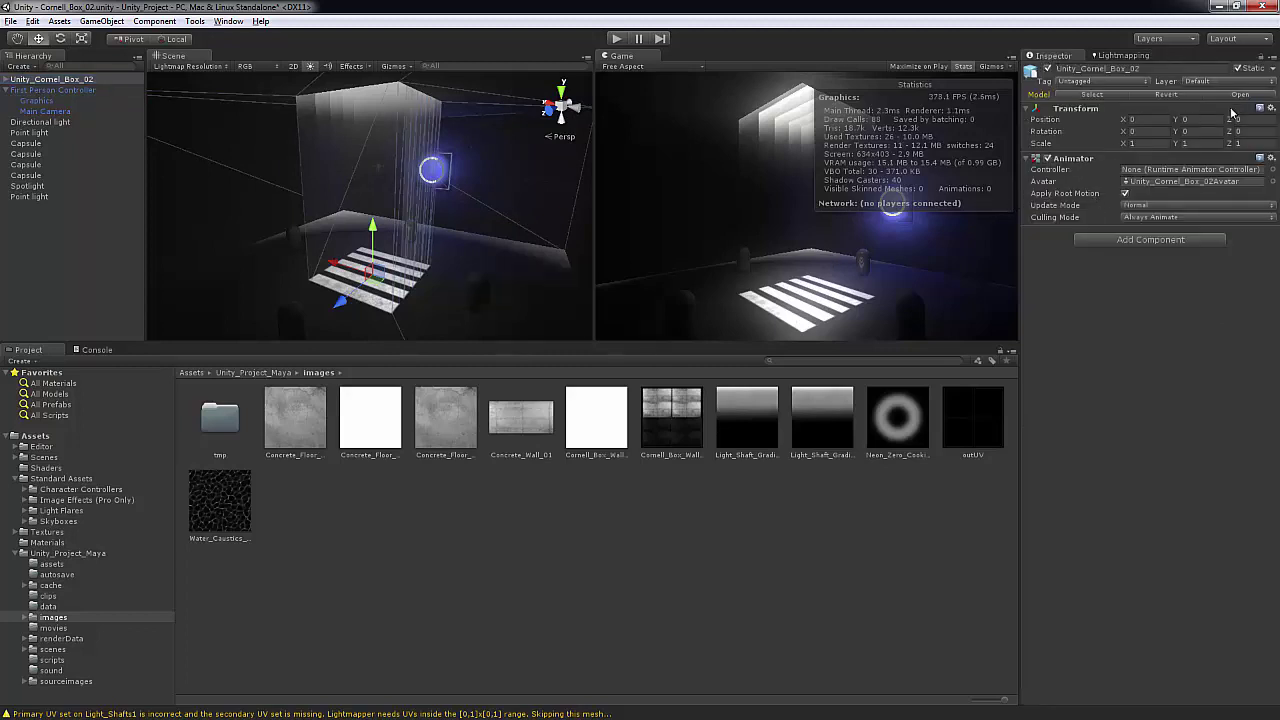
{"action": "left_click", "coordinate": [1238, 68]}
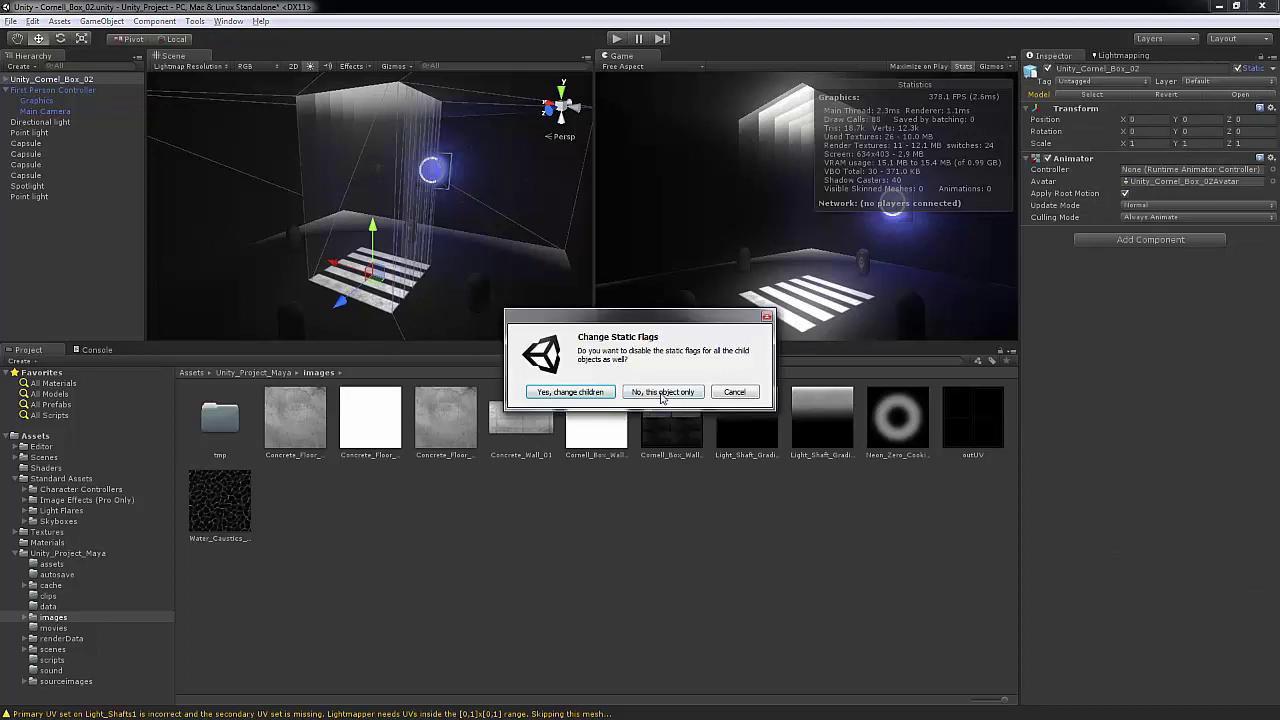
{"action": "left_click", "coordinate": [611, 397]}
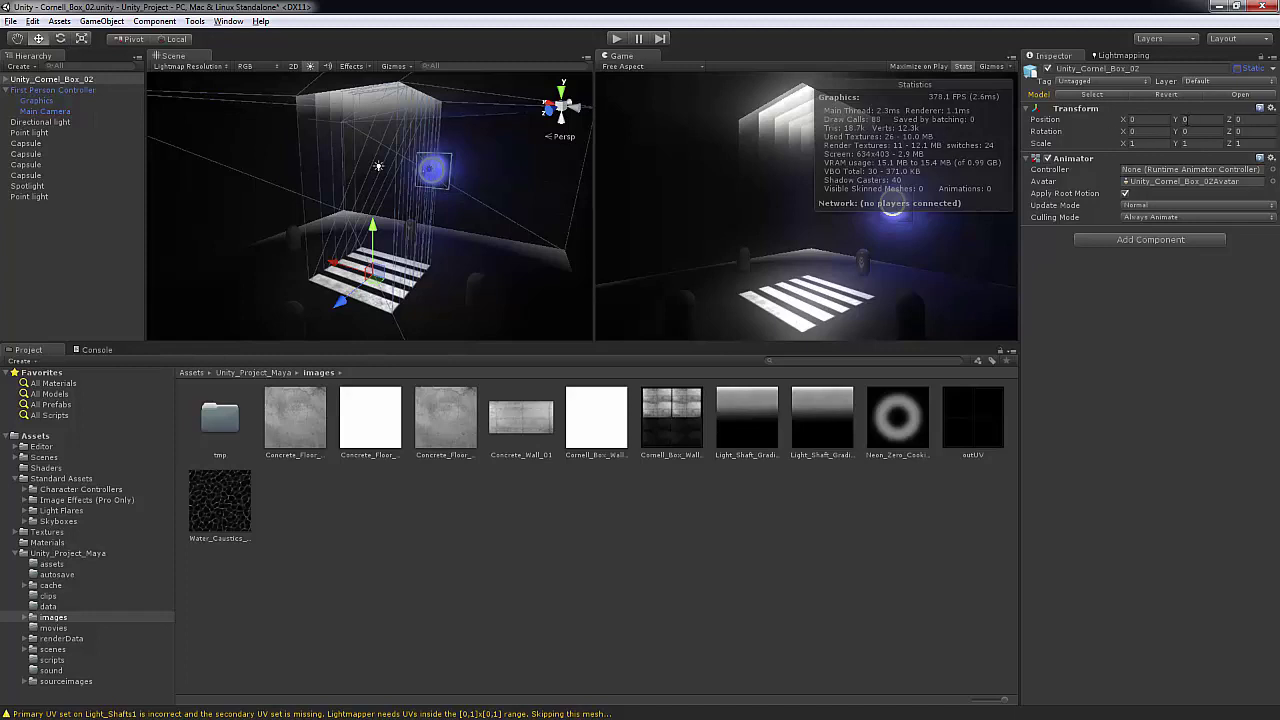
{"action": "left_click", "coordinate": [1238, 68]}
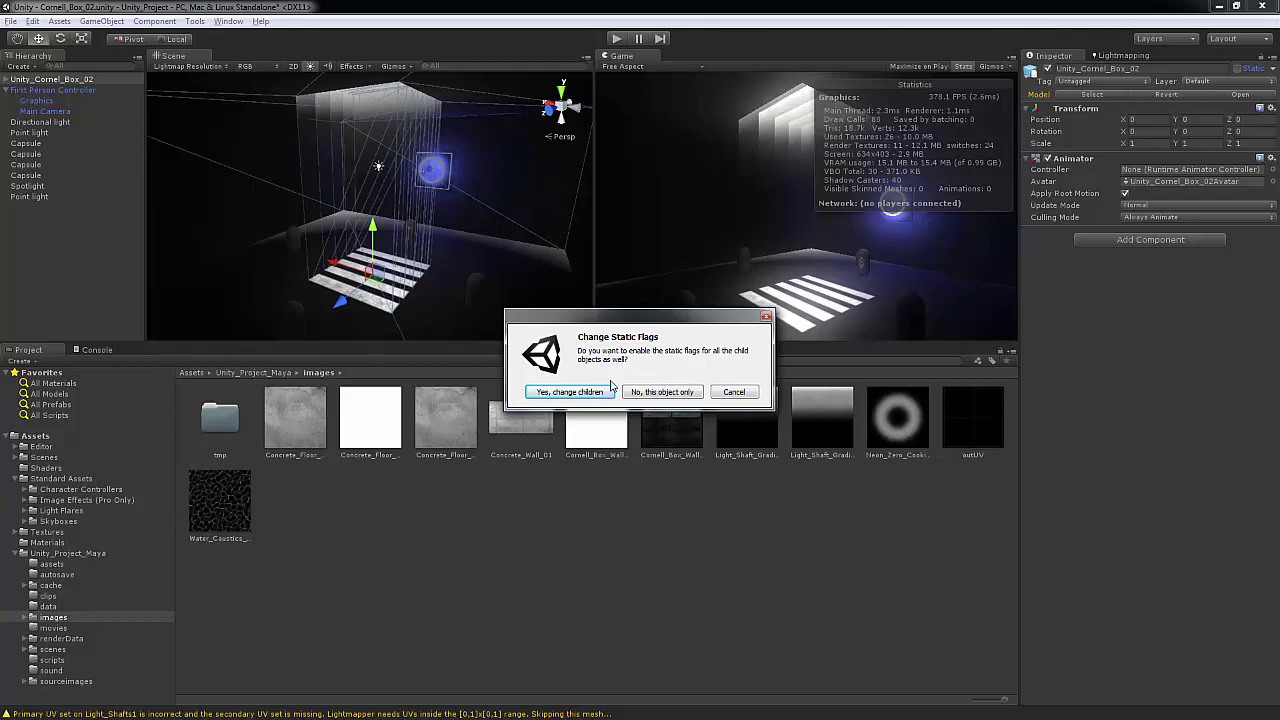
{"action": "left_click", "coordinate": [578, 394]}
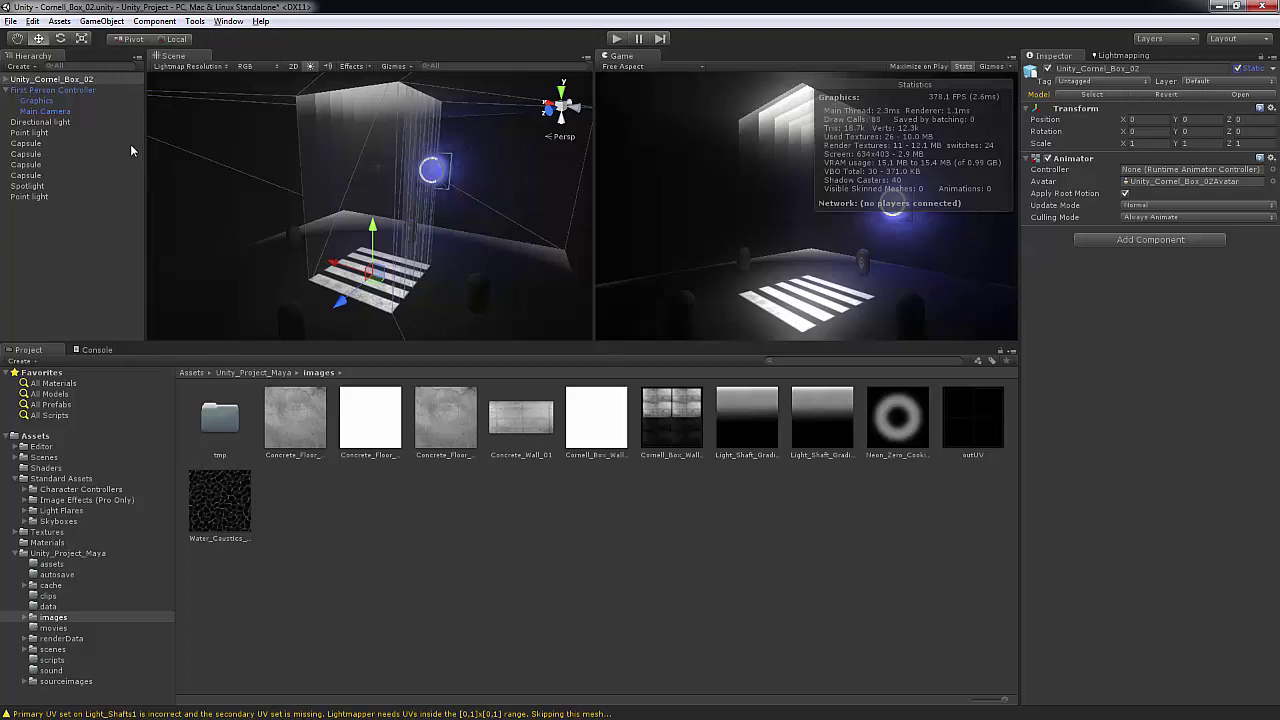
Step: Check the static flags of the First Person Controller, Directional light, first Point light and four capsules, keeping the capsules static
{"action": "left_click", "coordinate": [47, 91]}
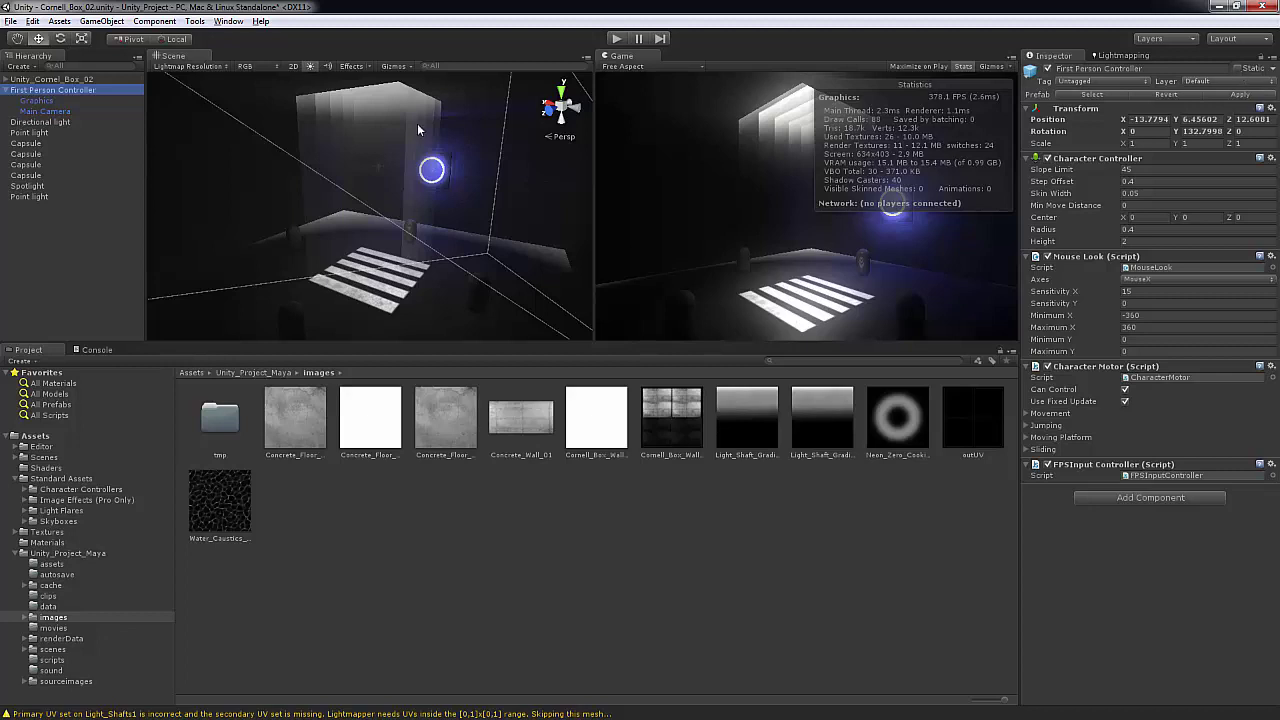
{"action": "left_click", "coordinate": [55, 123]}
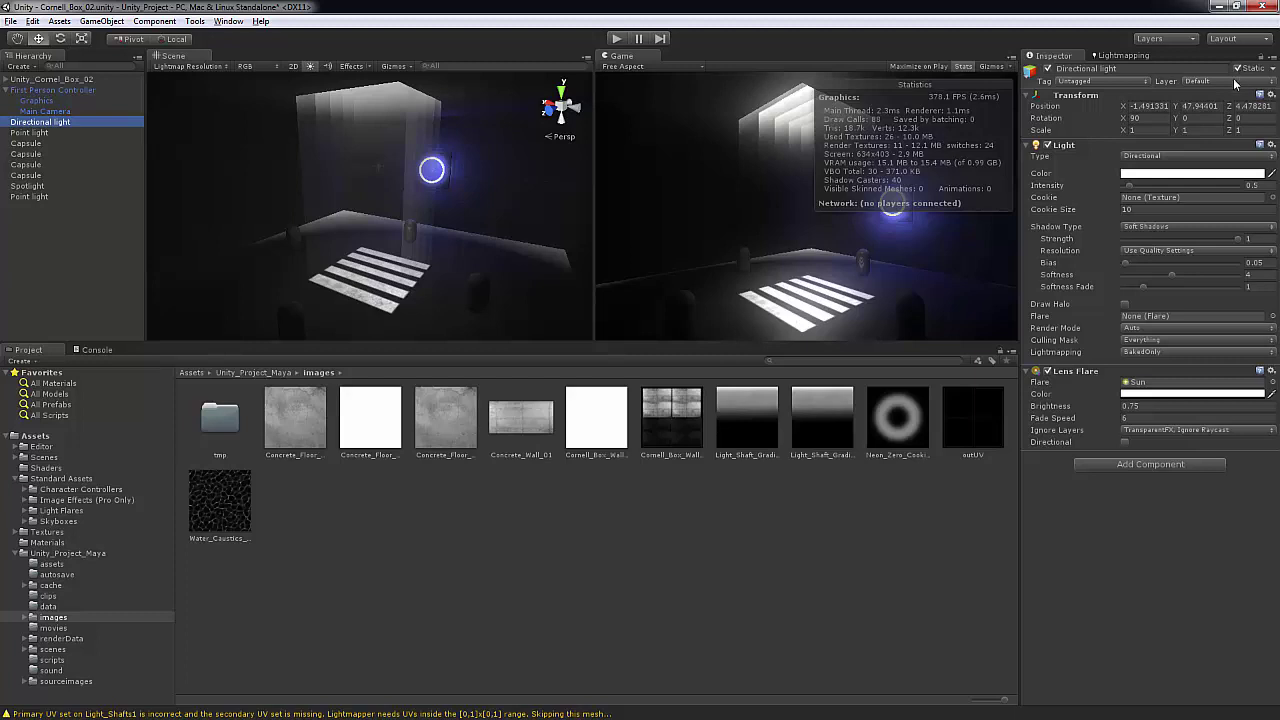
{"action": "left_click", "coordinate": [26, 133]}
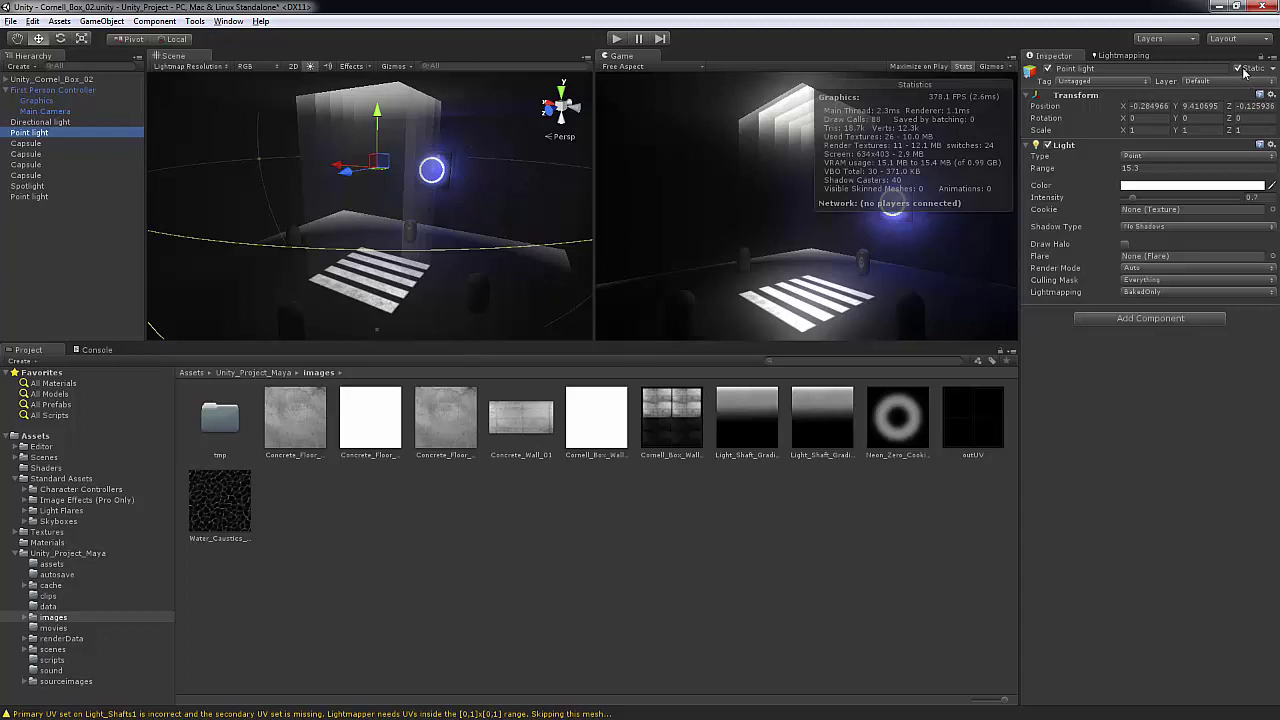
{"action": "left_click", "coordinate": [88, 146]}
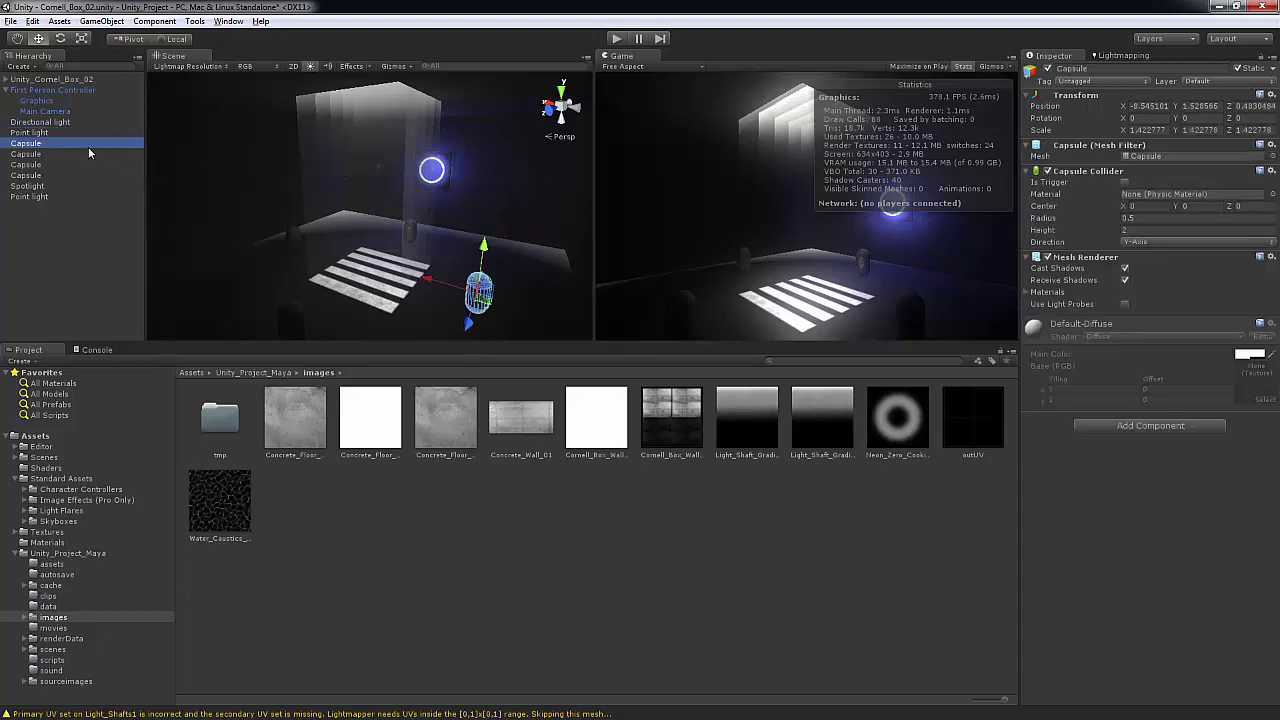
{"action": "left_click", "coordinate": [45, 175], "text": "shift"}
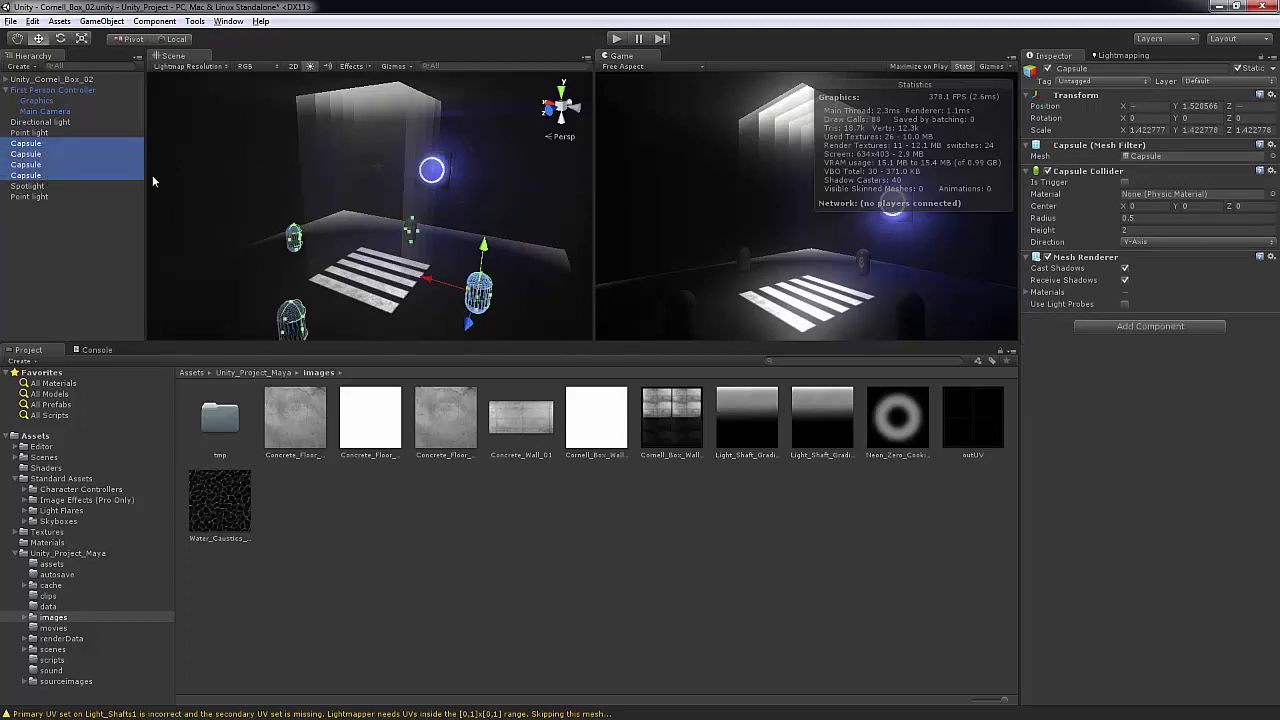
{"action": "left_click", "coordinate": [1240, 68]}
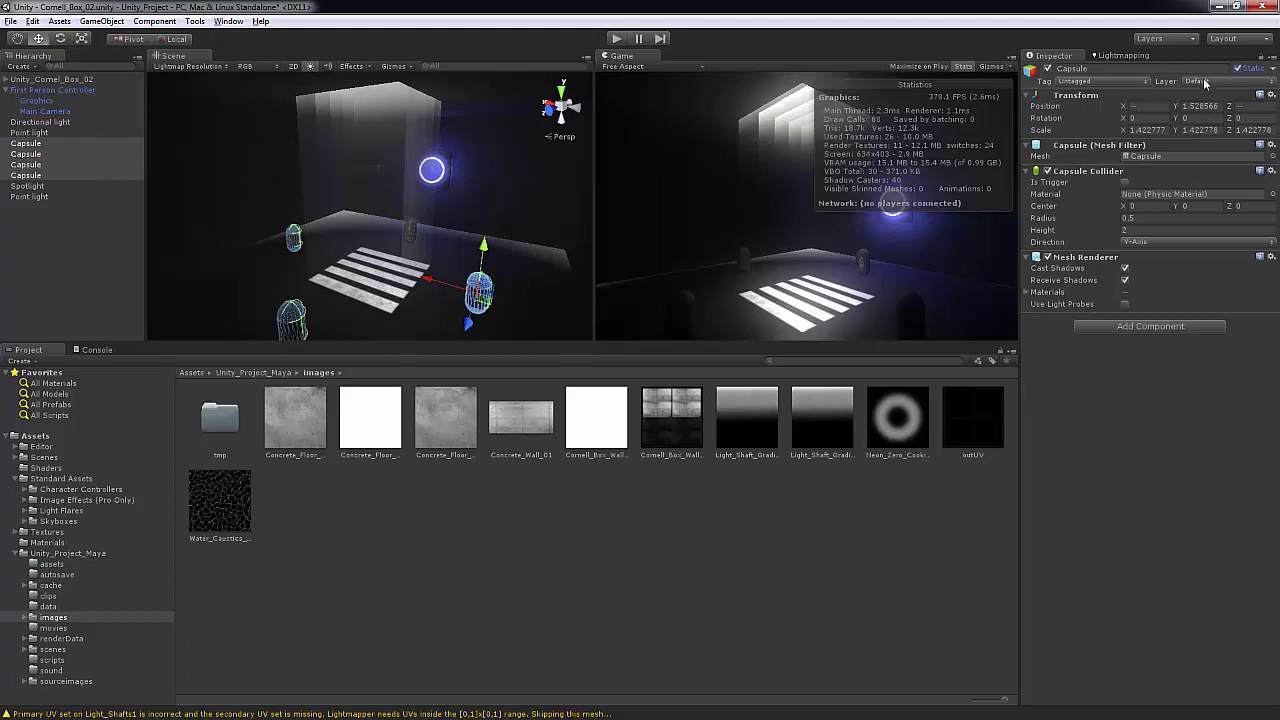
Step: Make the Spotlight and the last Point light static
{"action": "left_click", "coordinate": [42, 187]}
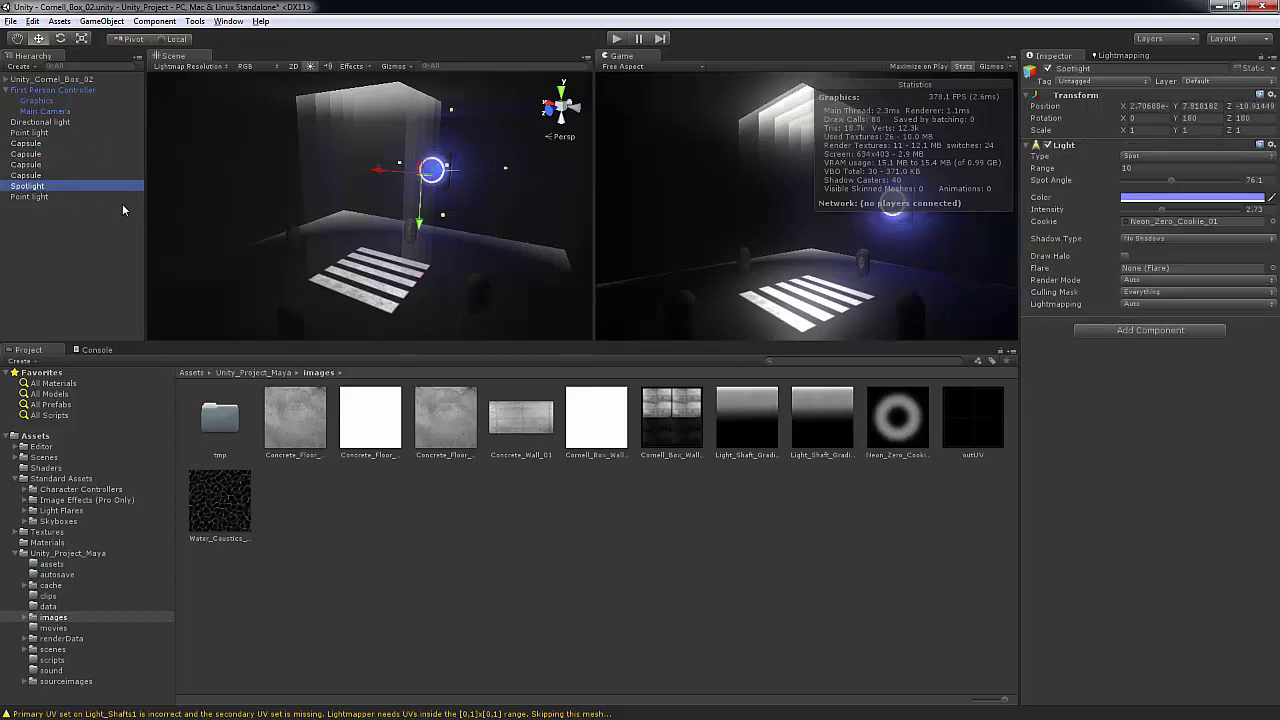
{"action": "left_click", "coordinate": [44, 197], "text": "shift"}
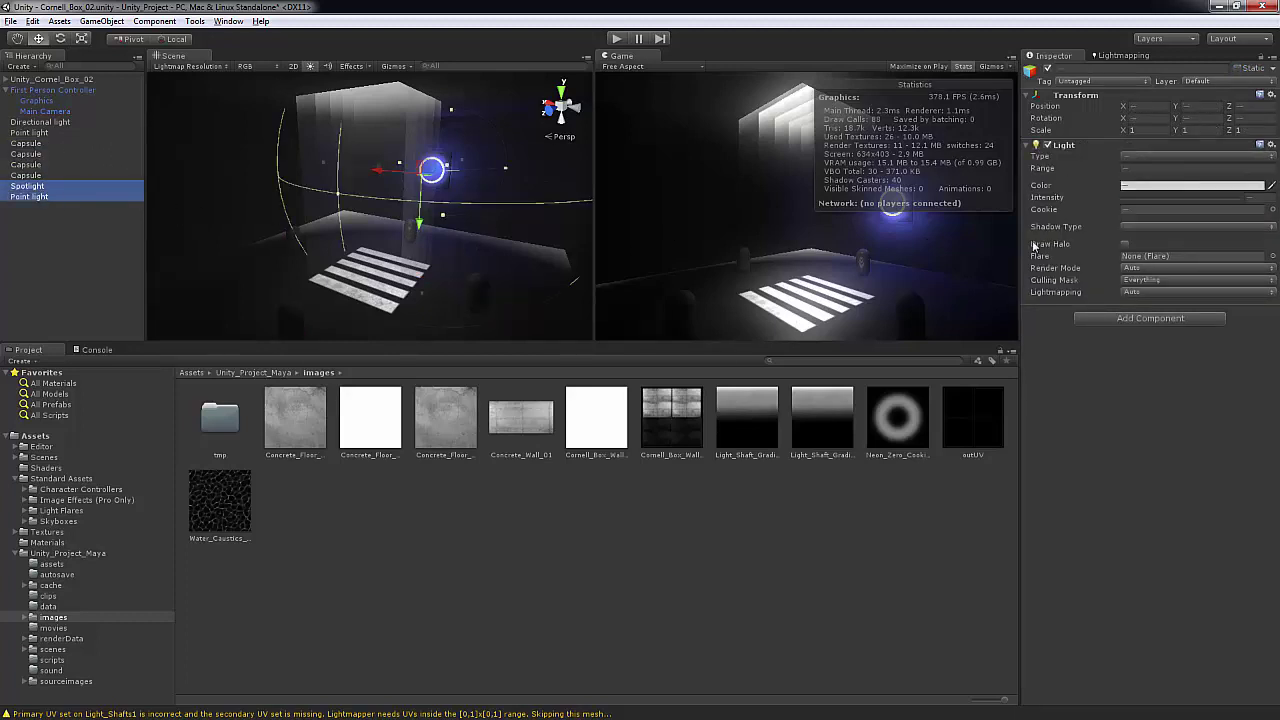
{"action": "left_click", "coordinate": [1239, 69]}
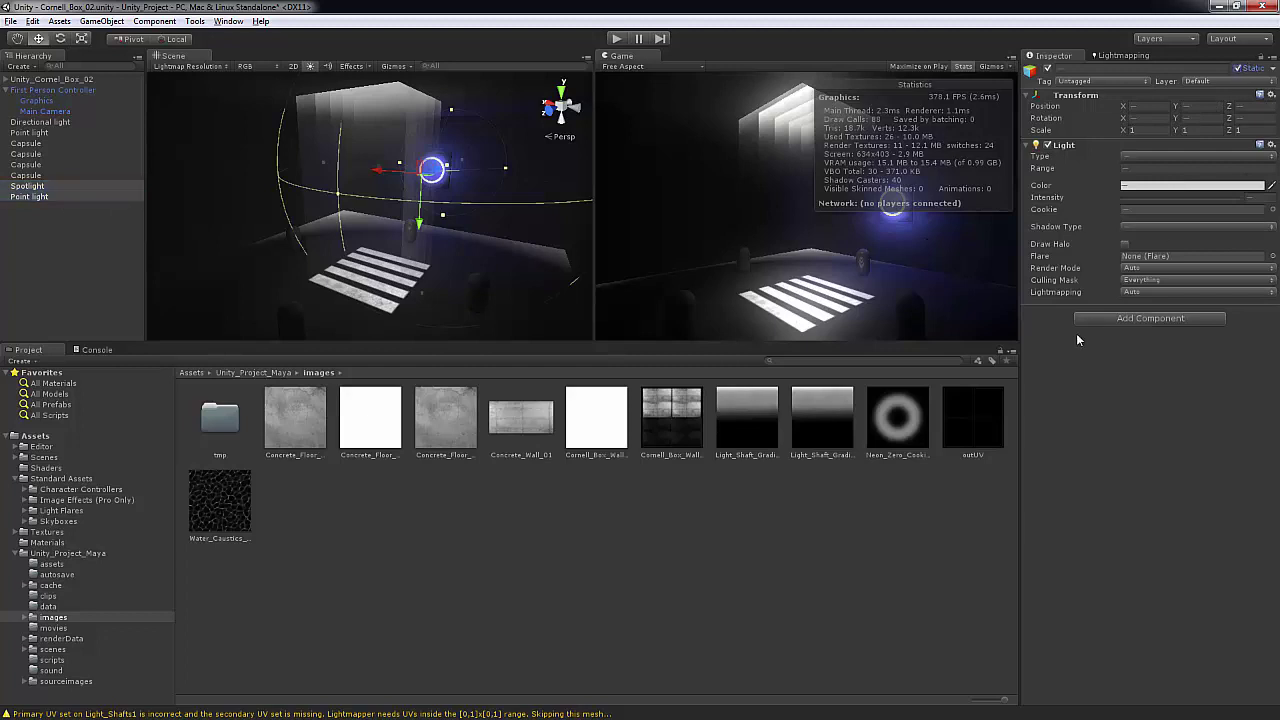
Step: Deselect everything and bake the scene's lightmaps with the current Dual Lightmaps bake settings
{"action": "left_click", "coordinate": [66, 257]}
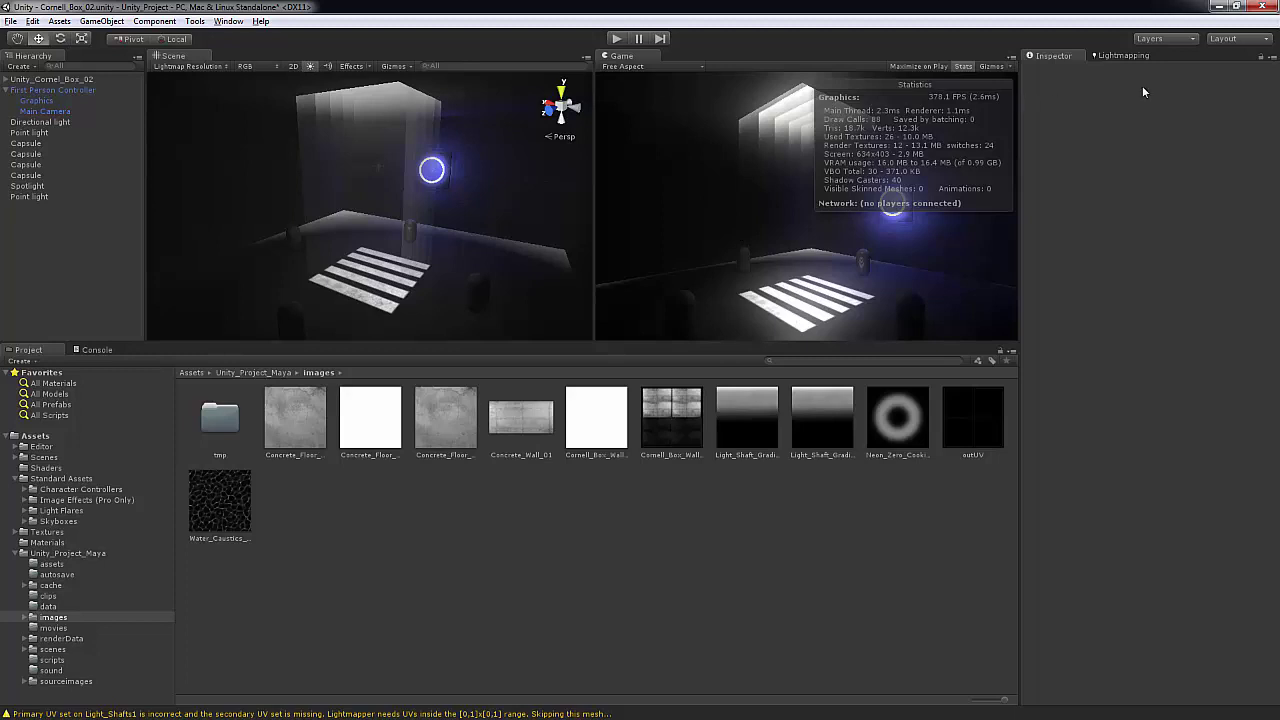
{"action": "left_click", "coordinate": [1132, 53]}
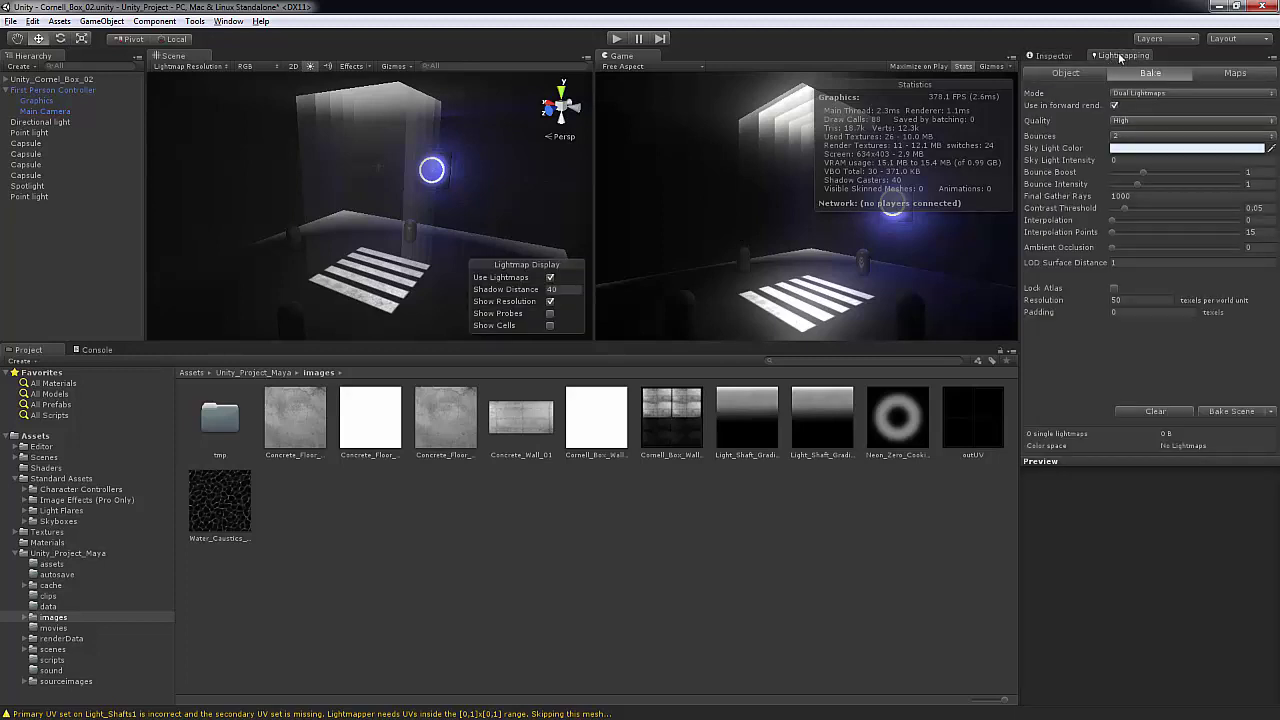
{"action": "left_click", "coordinate": [1220, 410]}
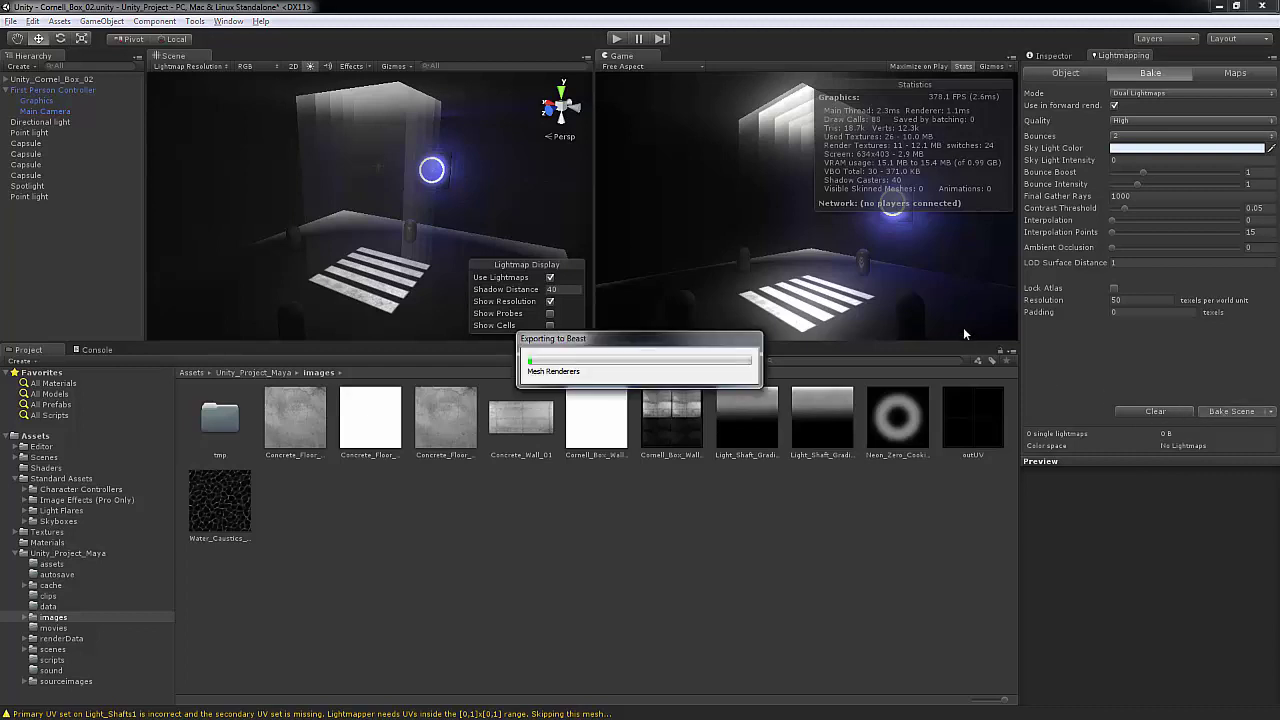
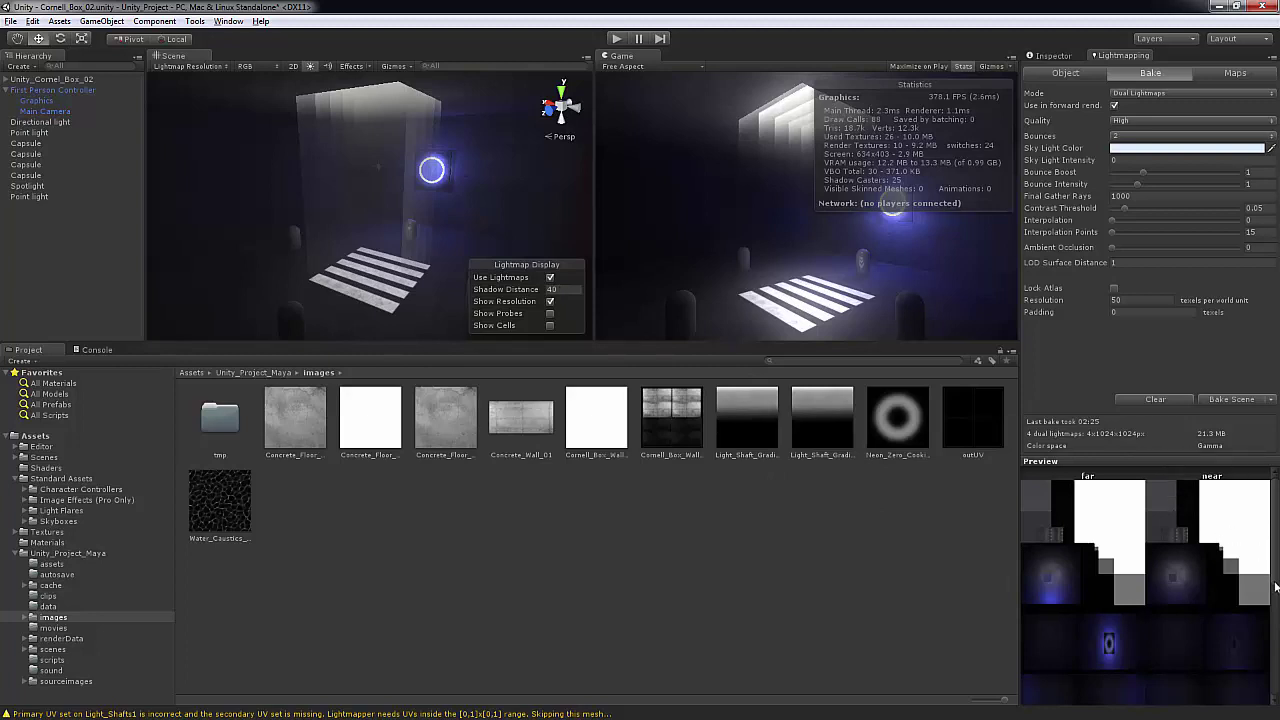
Step: Examine the far and near maps in the preview of the baked lightmaps
{"action": "scroll", "coordinate": [1270, 587], "scroll_direction": "down", "scroll_amount": 3}
{"action": "scroll", "coordinate": [1235, 529], "scroll_direction": "up", "scroll_amount": 2}
{"action": "scroll", "coordinate": [1277, 548], "scroll_direction": "down", "scroll_amount": 2}
{"action": "scroll", "coordinate": [1277, 548], "scroll_direction": "down", "scroll_amount": 6}
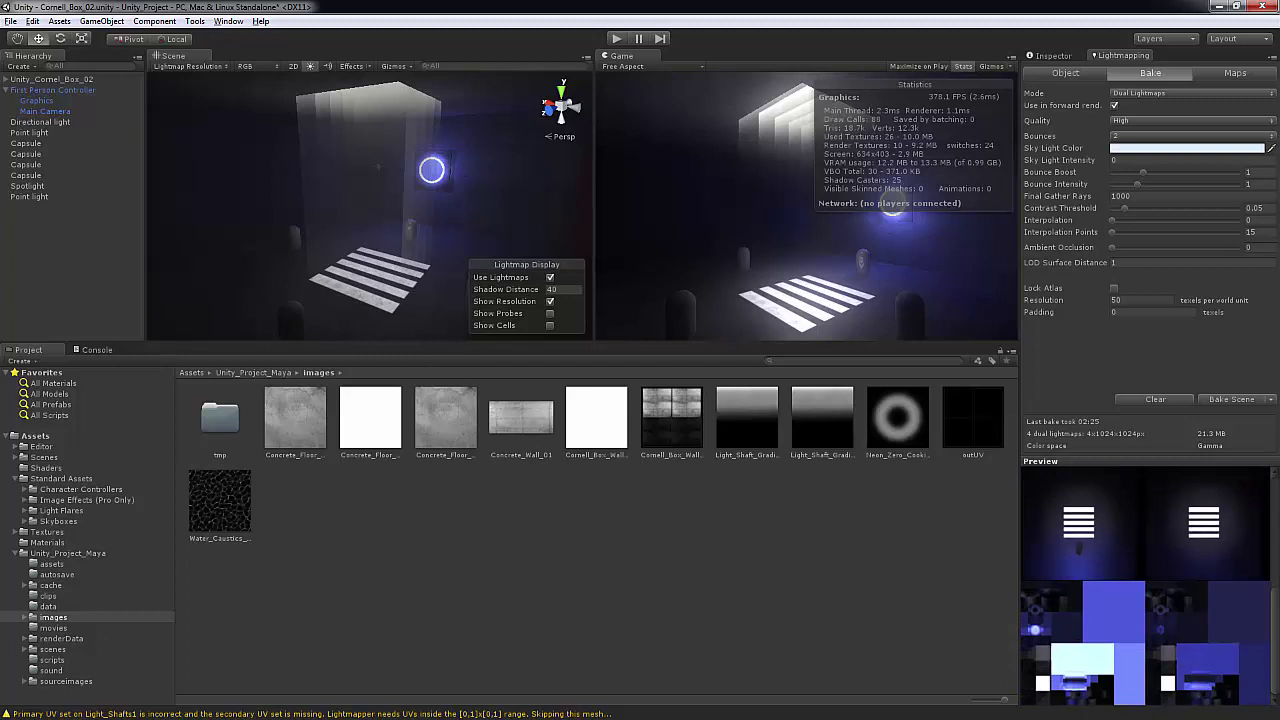
{"action": "scroll", "coordinate": [1275, 540], "scroll_direction": "down", "scroll_amount": 5}
{"action": "scroll", "coordinate": [1275, 540], "scroll_direction": "up", "scroll_amount": 2}
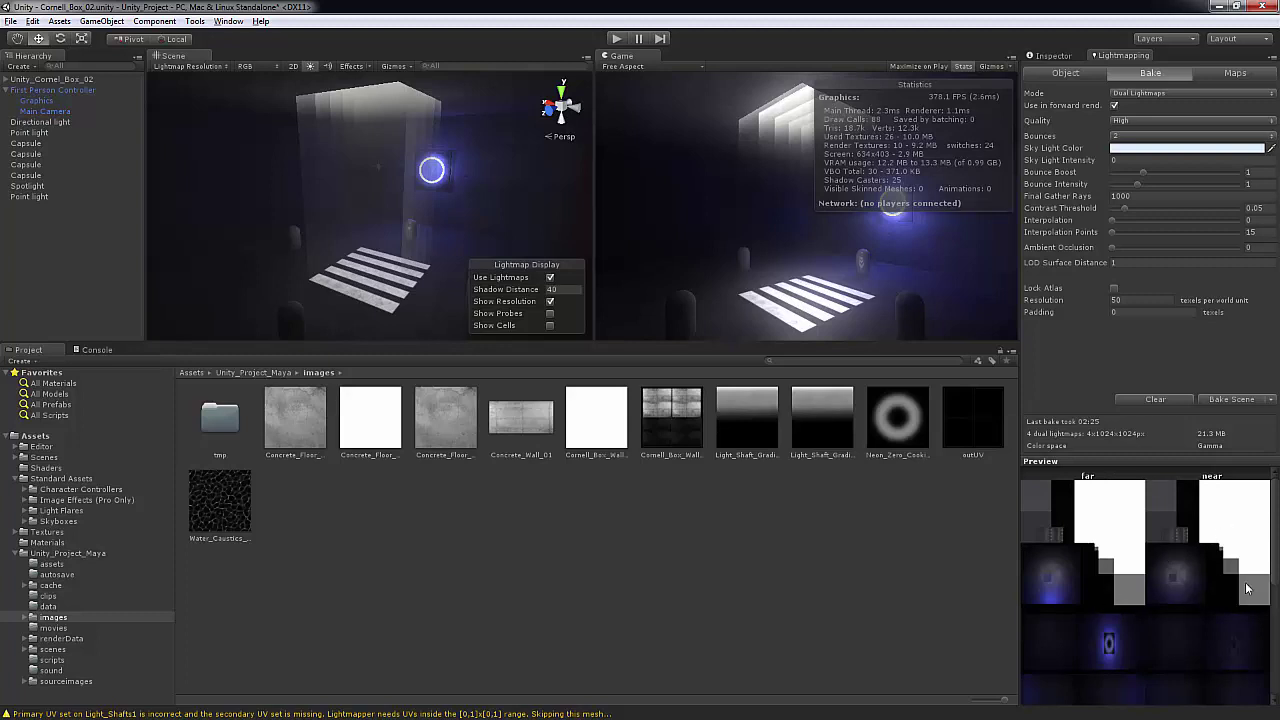
{"action": "left_click_drag", "start_coordinate": [1275, 556], "coordinate": [1273, 518]}
Step: Toggle the Light components of the Spotlight and last Point light to compare real-time and baked lighting, leaving them disabled
{"action": "left_click", "coordinate": [1058, 55]}
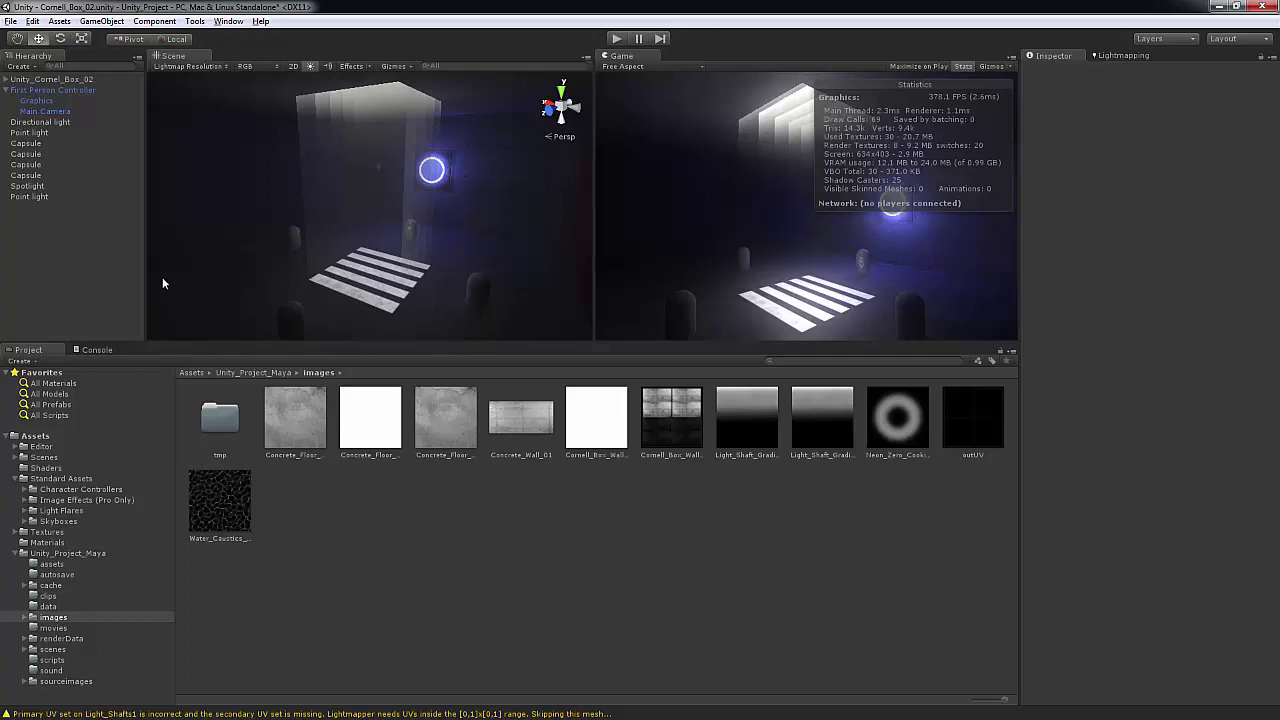
{"action": "left_click", "coordinate": [48, 196]}
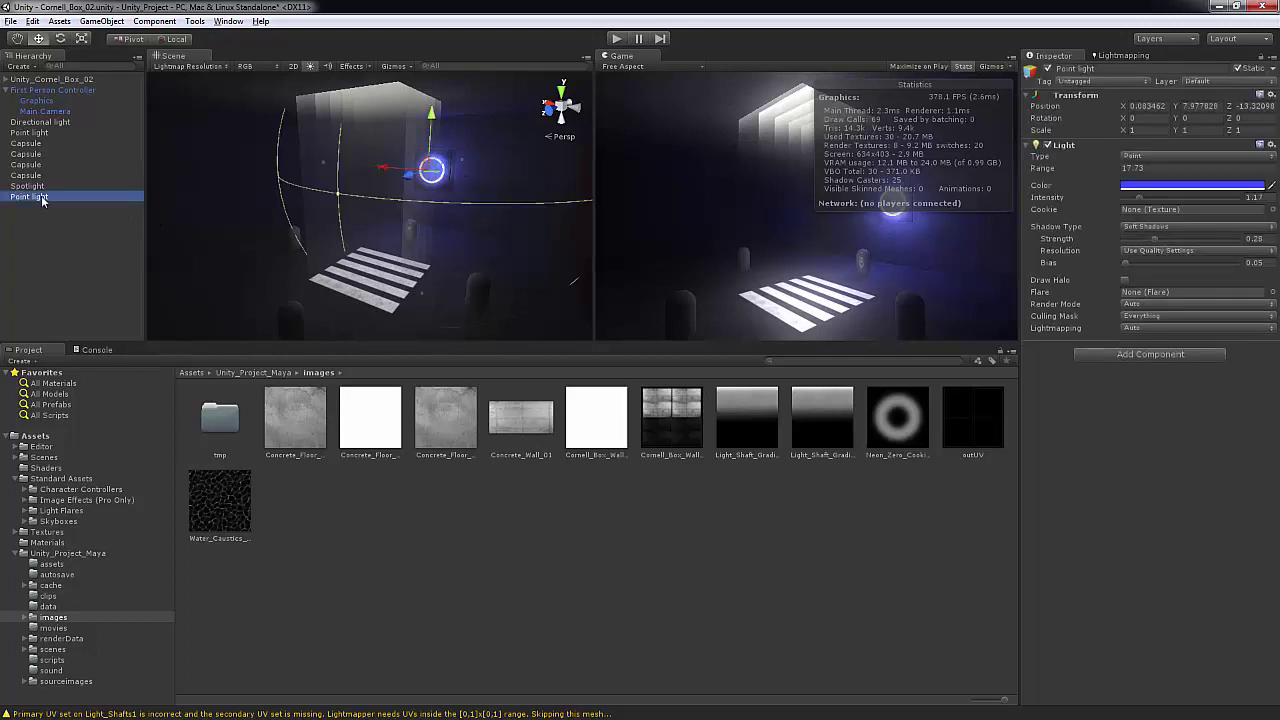
{"action": "left_click", "coordinate": [40, 186], "text": "ctrl"}
{"action": "left_click", "coordinate": [1048, 145]}
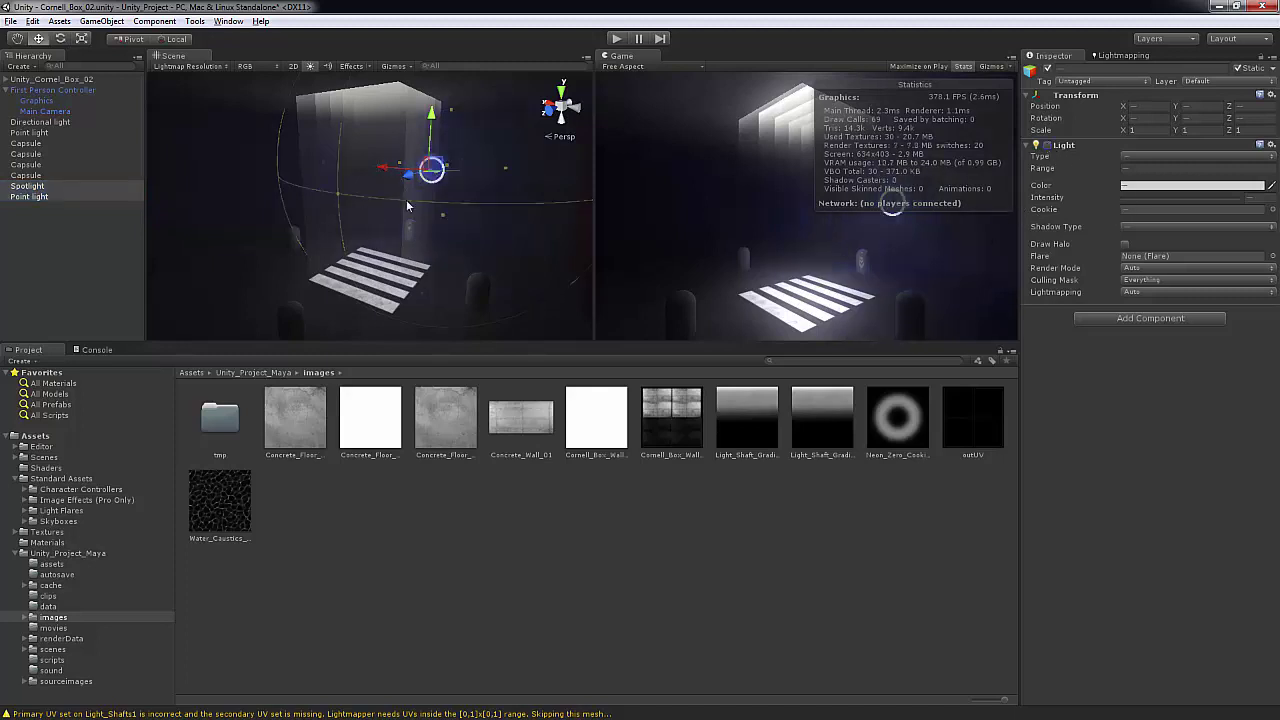
{"action": "left_click", "coordinate": [1048, 145]}
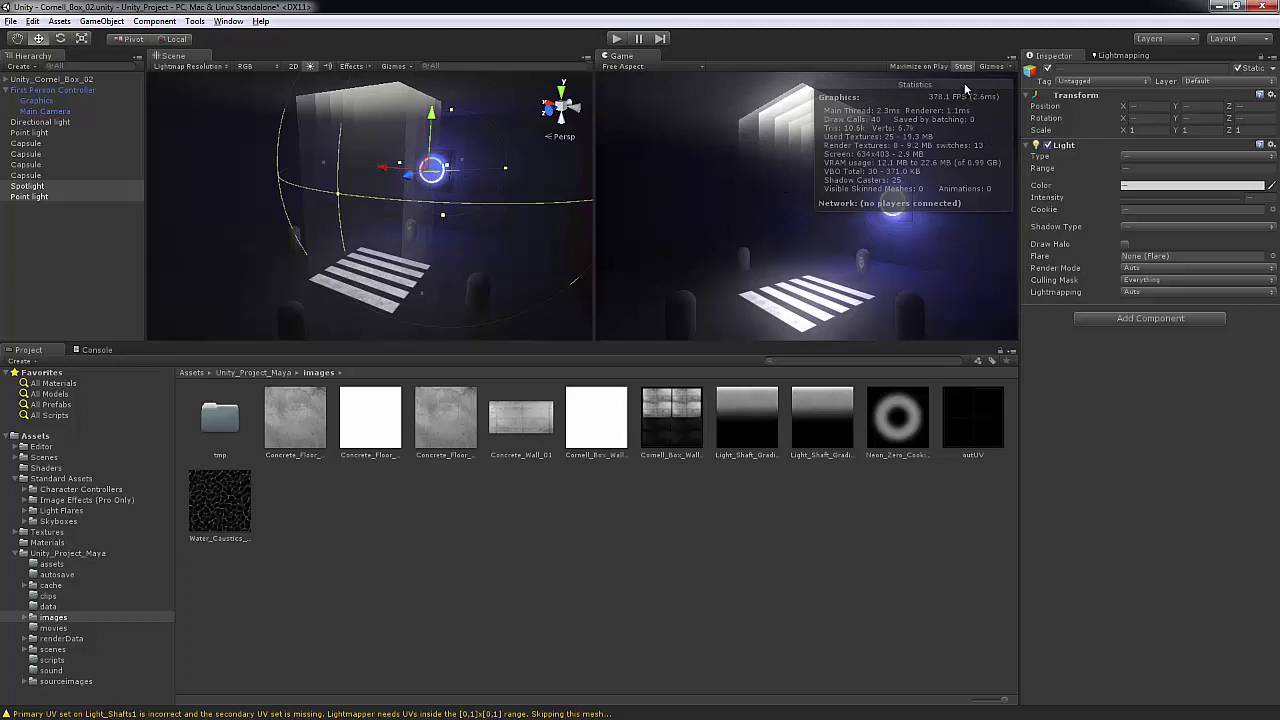
{"action": "left_click", "coordinate": [1048, 145]}
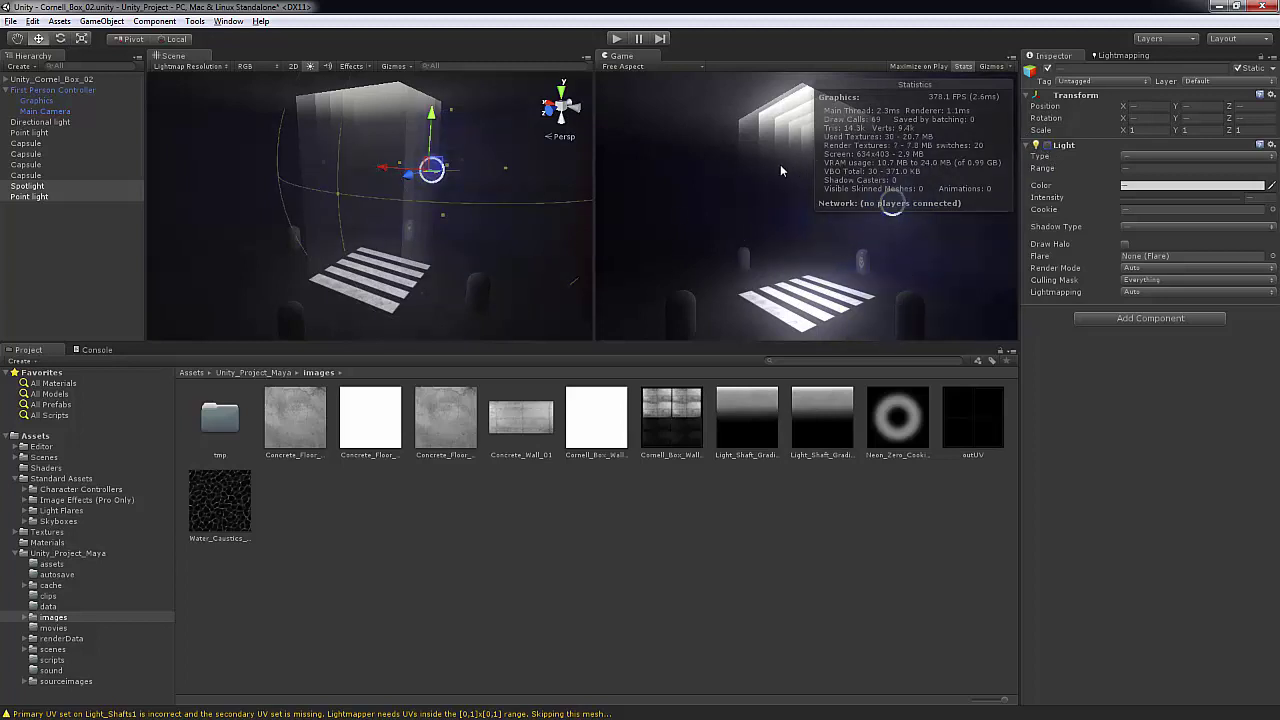
Step: Disable the Light components of the Directional light and the first Point light
{"action": "left_click", "coordinate": [32, 134]}
{"action": "left_click", "coordinate": [40, 122], "text": "ctrl"}
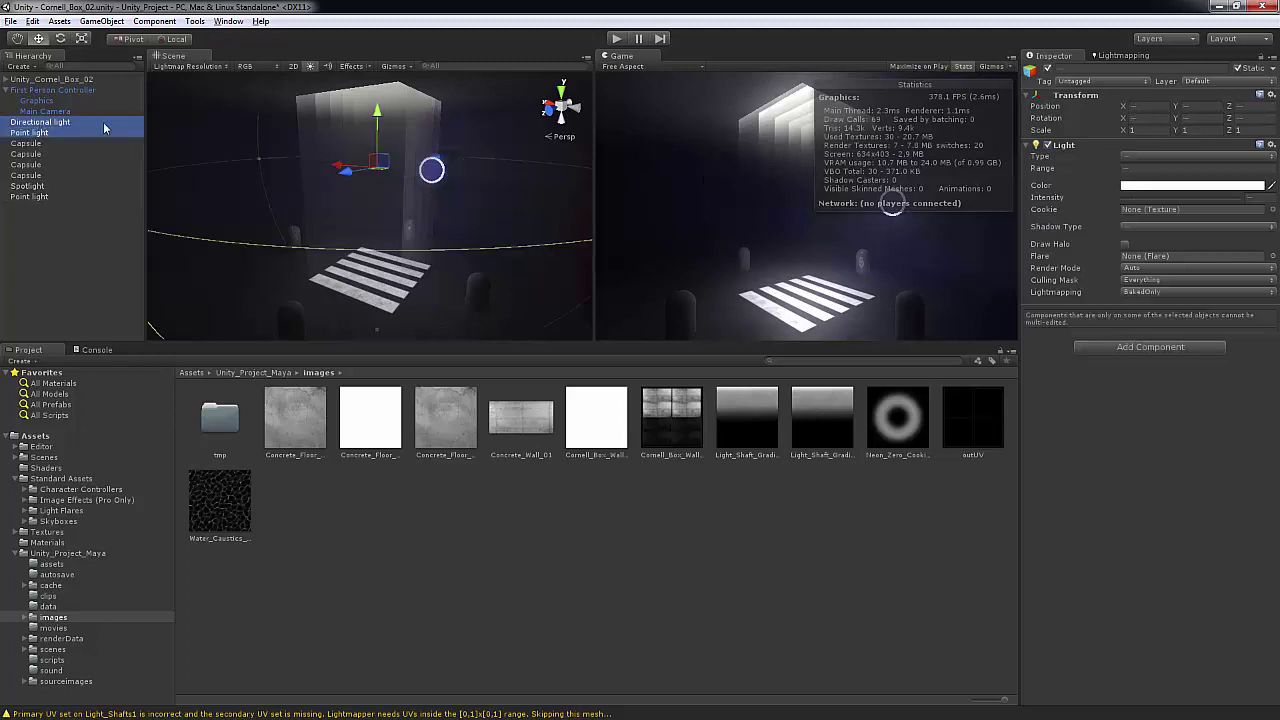
{"action": "left_click", "coordinate": [1046, 146]}
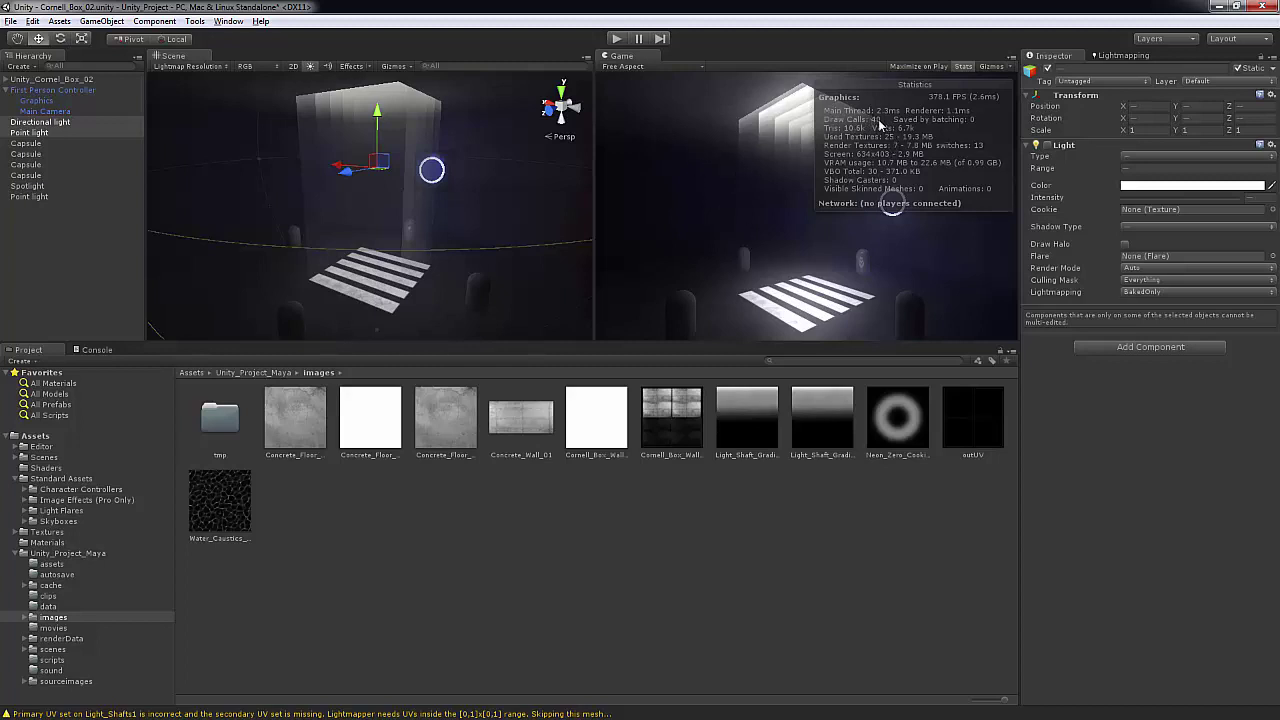
Step: Play the scene and walk around the room to inspect the baked lighting on the capsules, floor and walls, and stop playing
{"action": "left_click", "coordinate": [617, 38]}
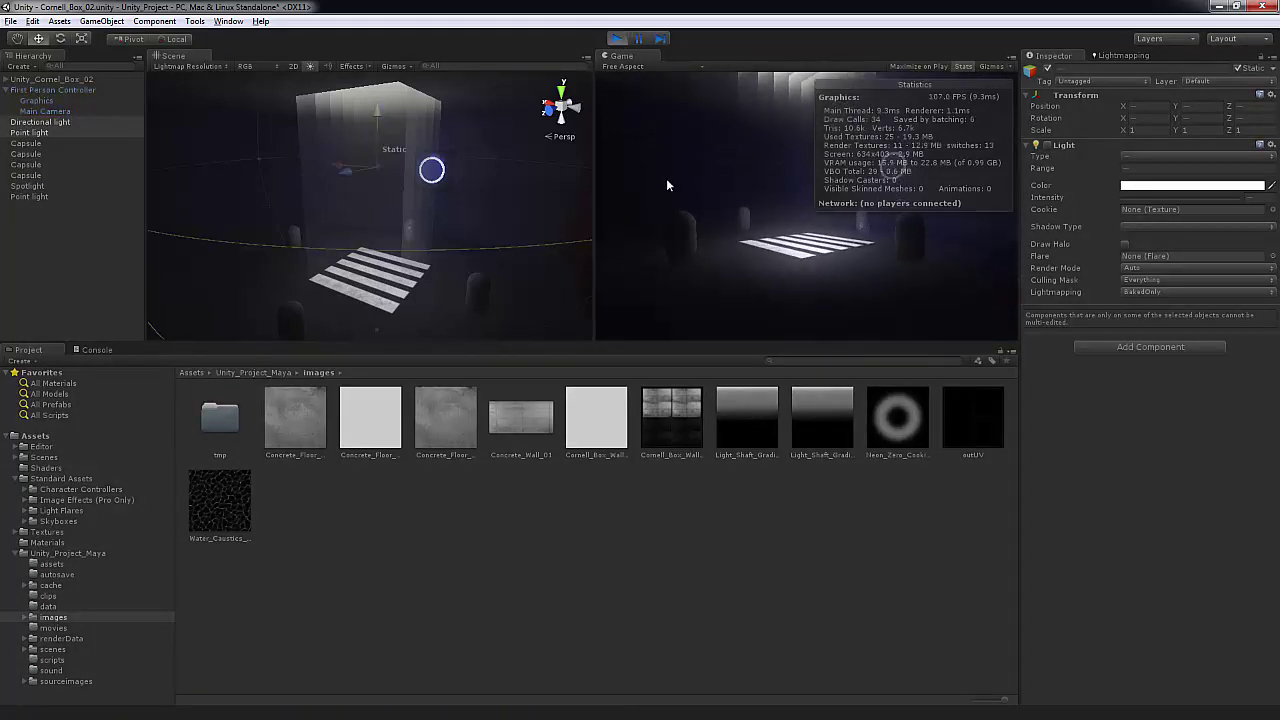
{"action": "key", "text": "w"}
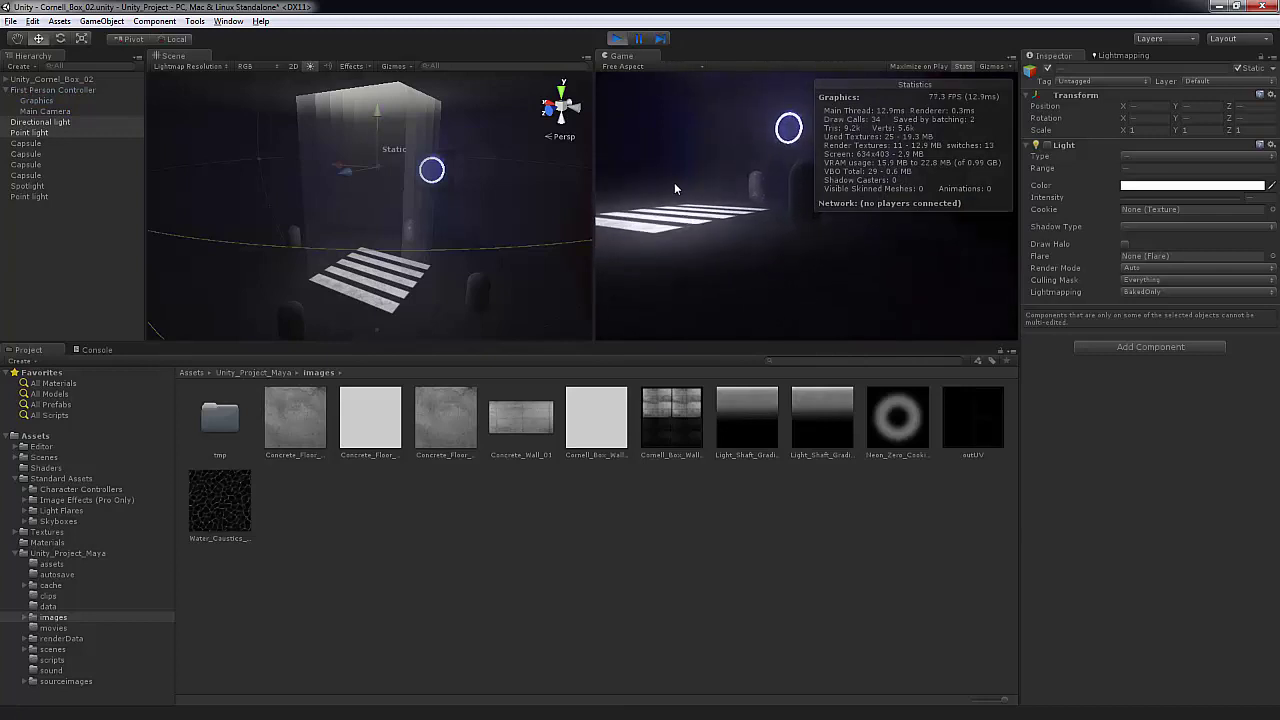
{"action": "key", "text": "w"}
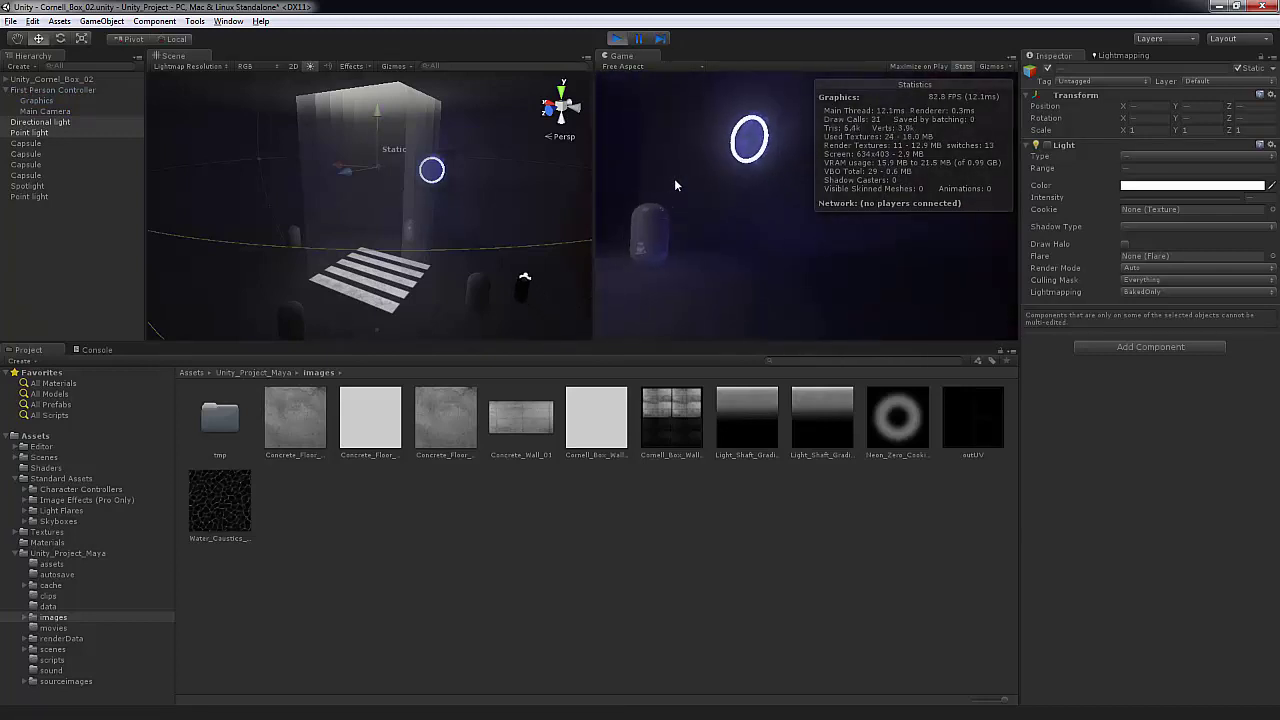
{"action": "key", "text": "w"}
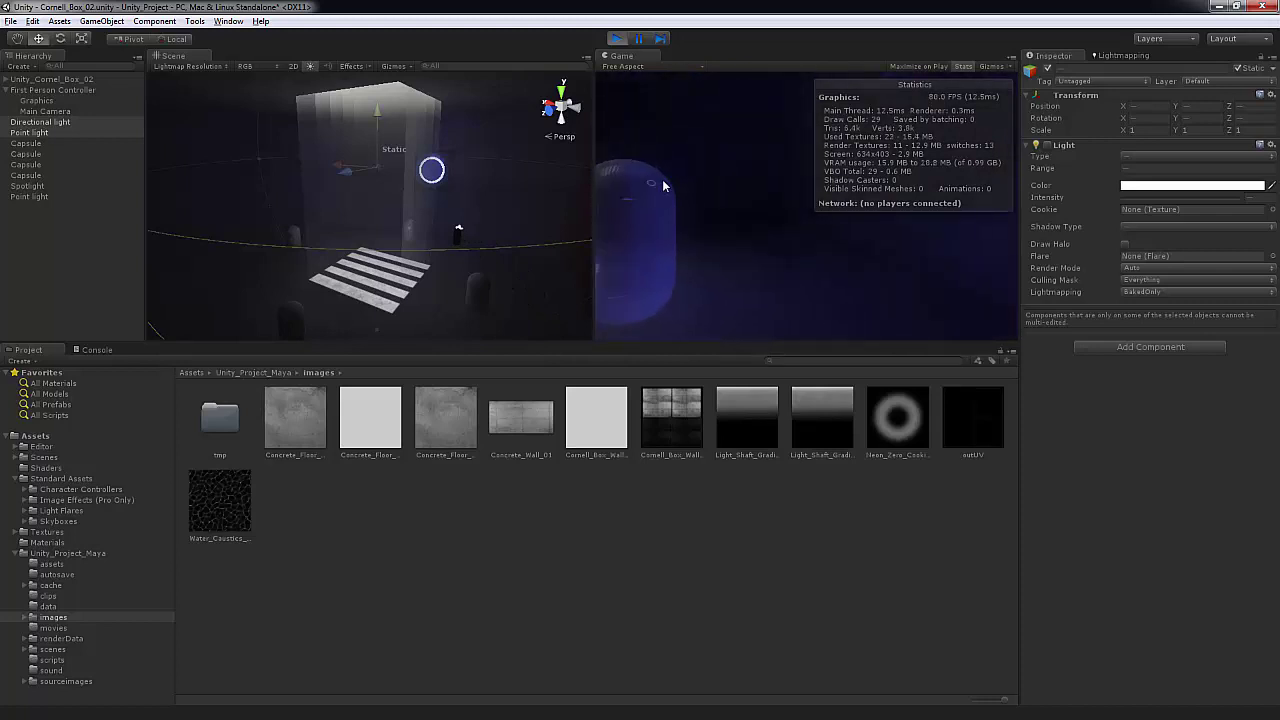
{"action": "mouse_move", "coordinate": [676, 174]}
{"action": "key", "text": "w"}
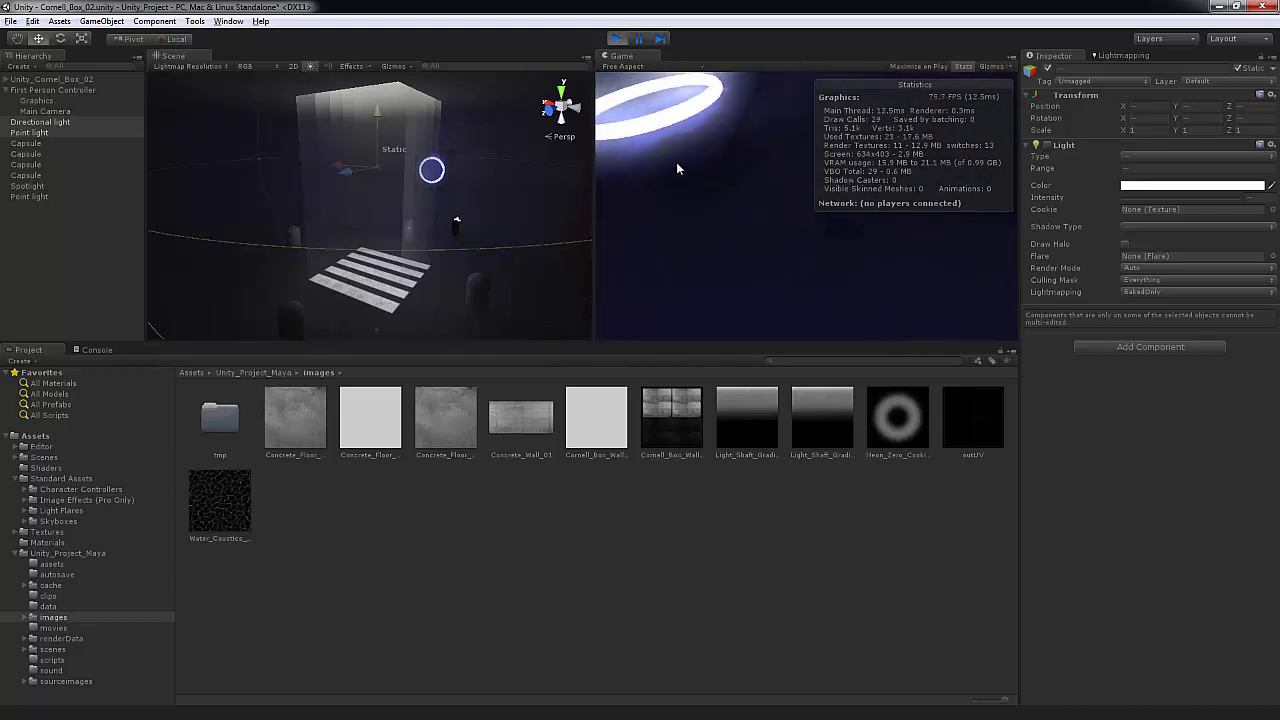
{"action": "mouse_move", "coordinate": [648, 190]}
{"action": "key", "text": "w"}
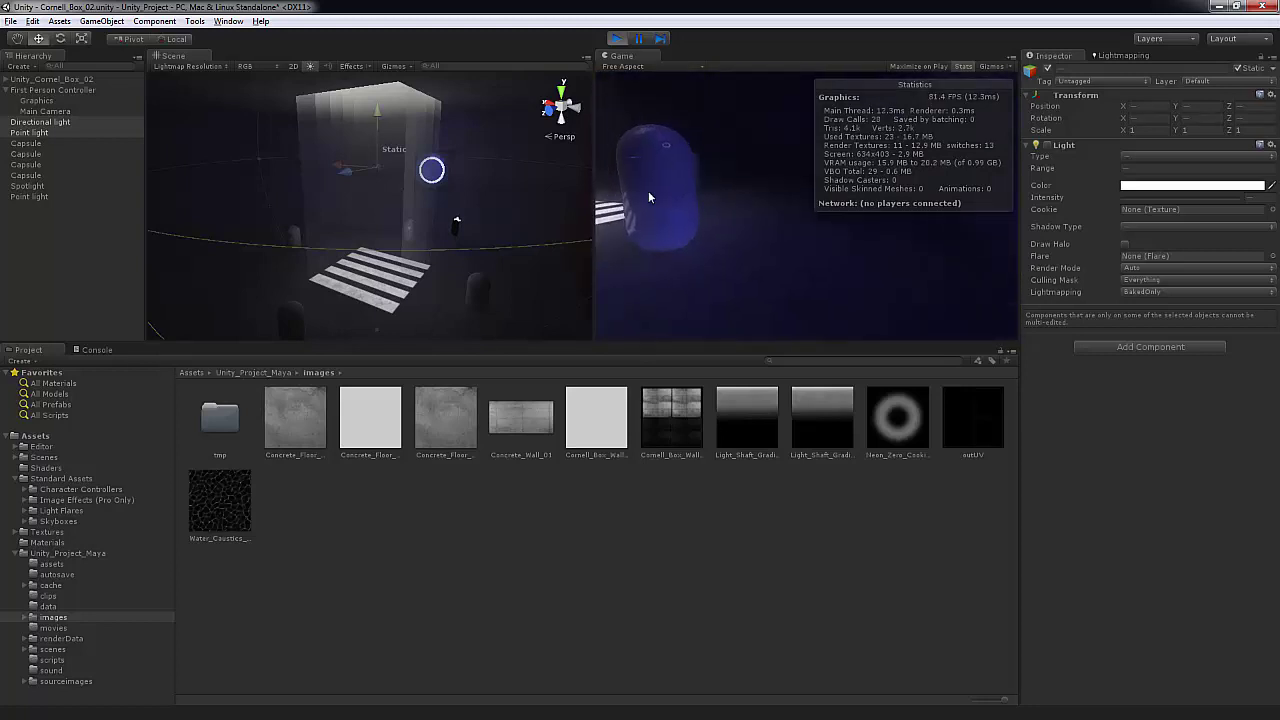
{"action": "key", "text": "w"}
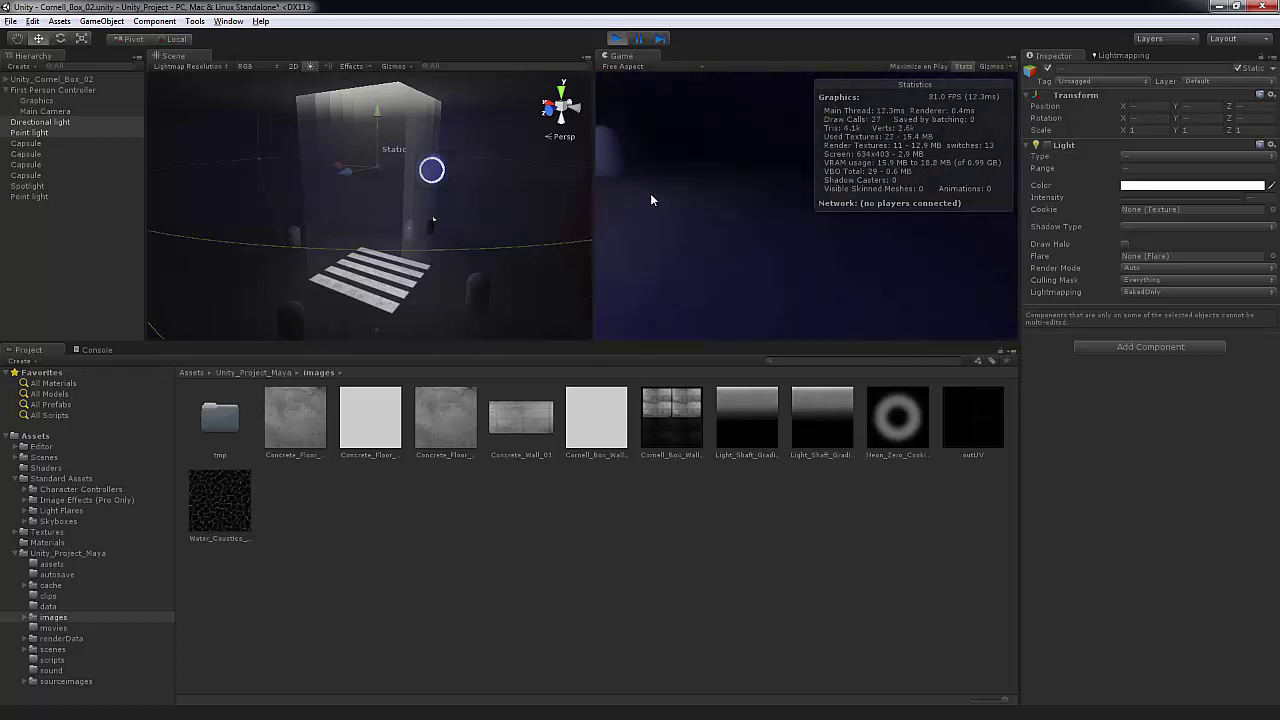
{"action": "key", "text": "w"}
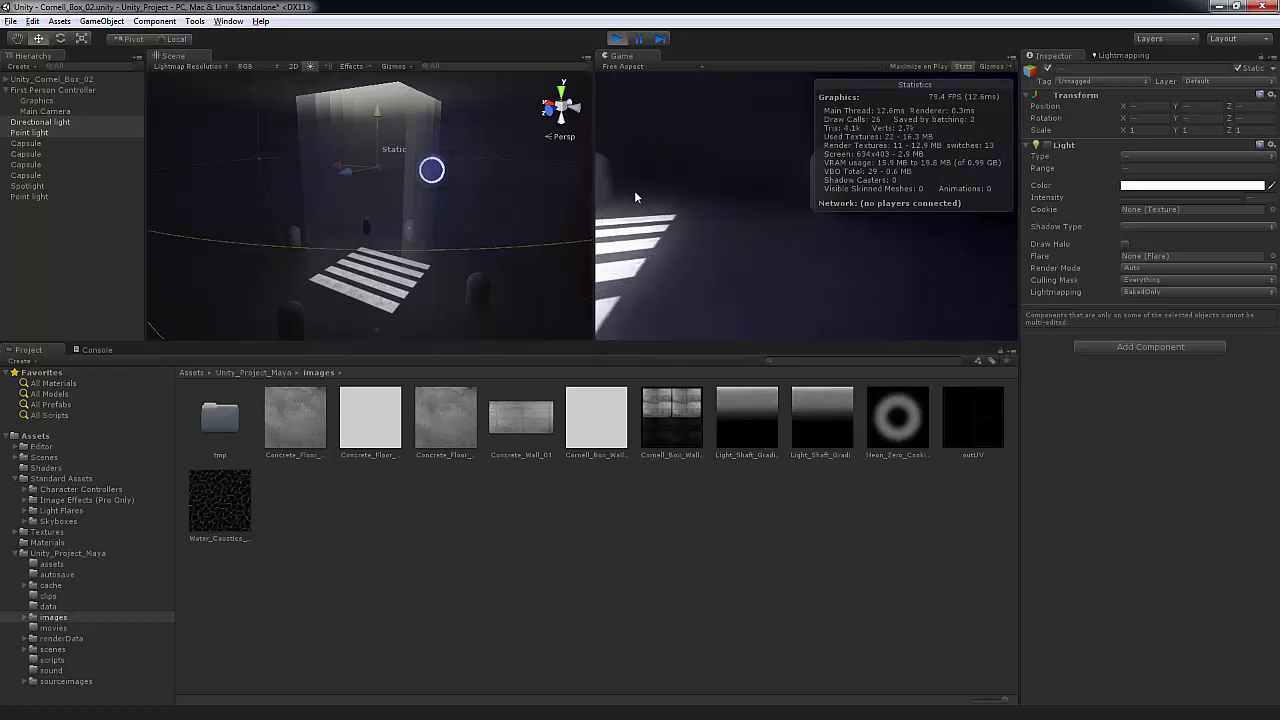
{"action": "key", "text": "w"}
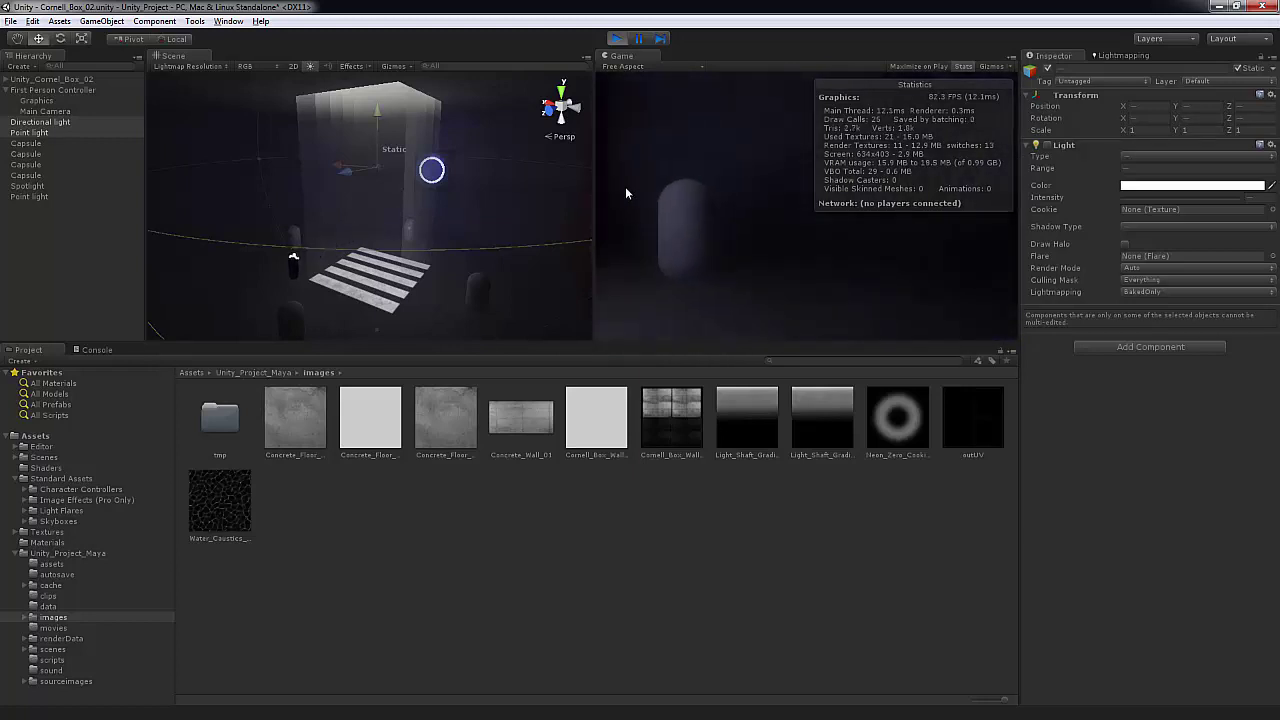
{"action": "key", "text": "w"}
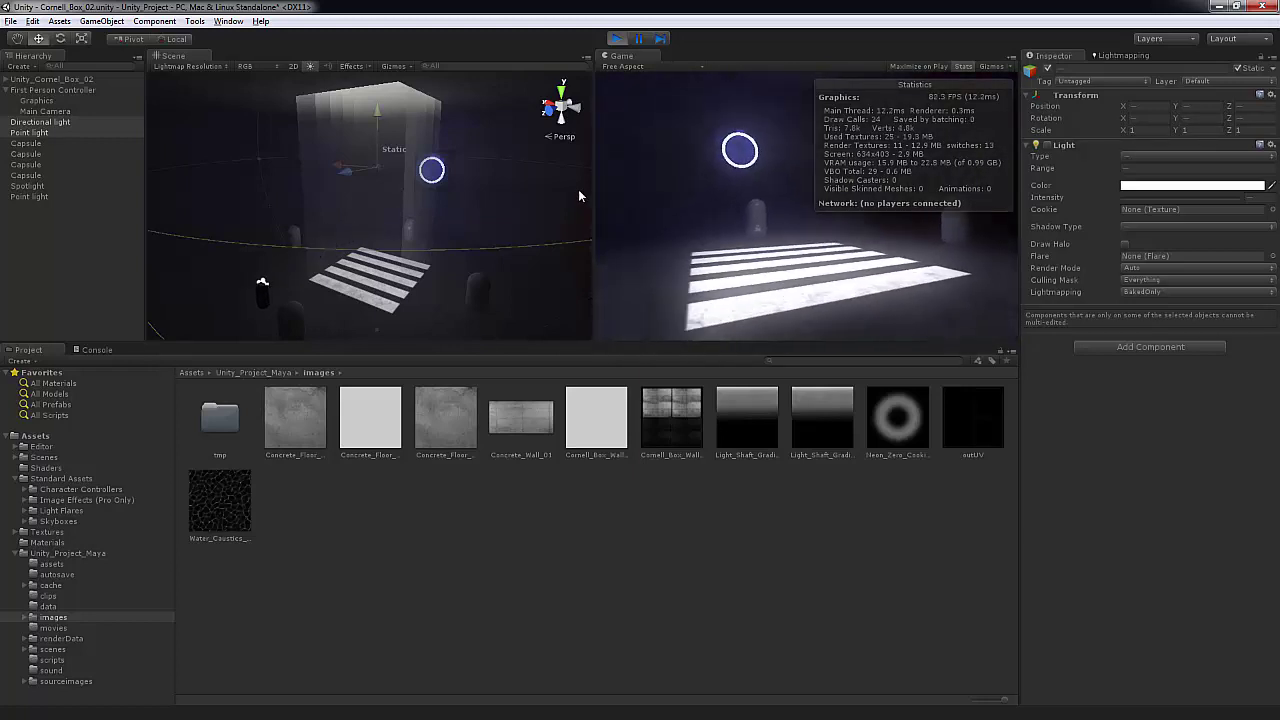
{"action": "key", "text": "w"}
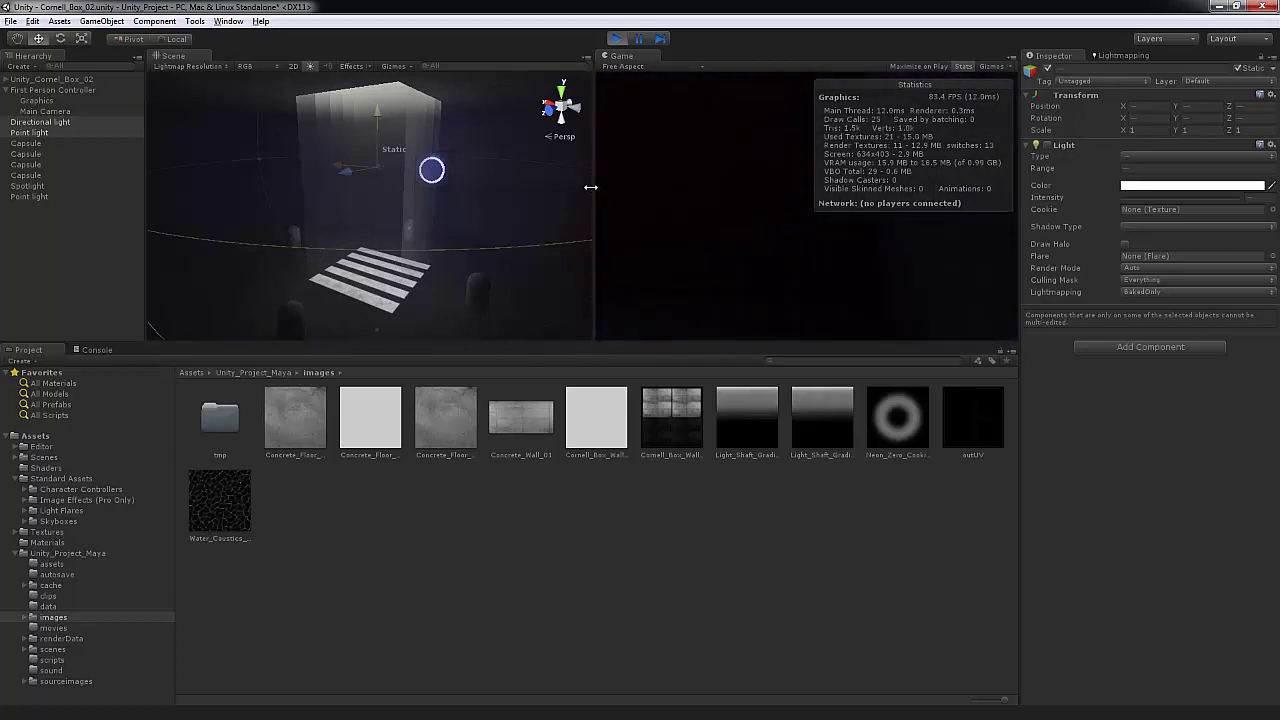
{"action": "mouse_move", "coordinate": [576, 193]}
{"action": "key", "text": "w"}
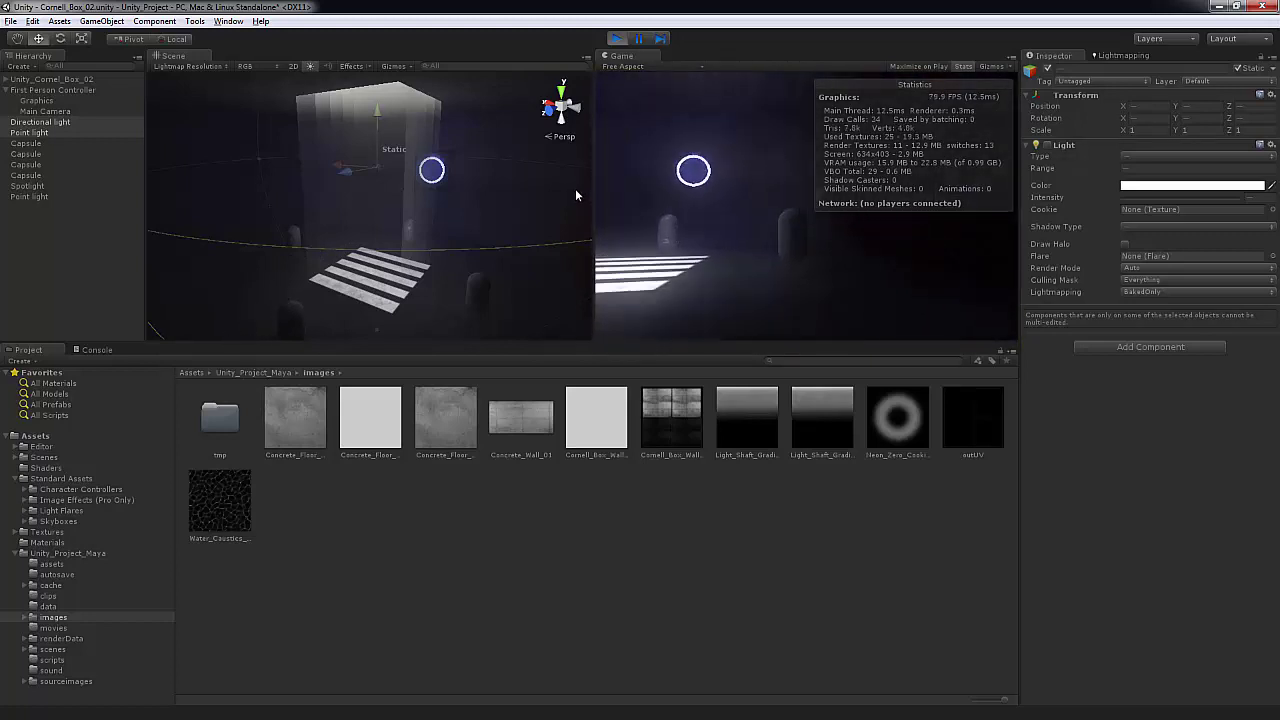
{"action": "key", "text": "w"}
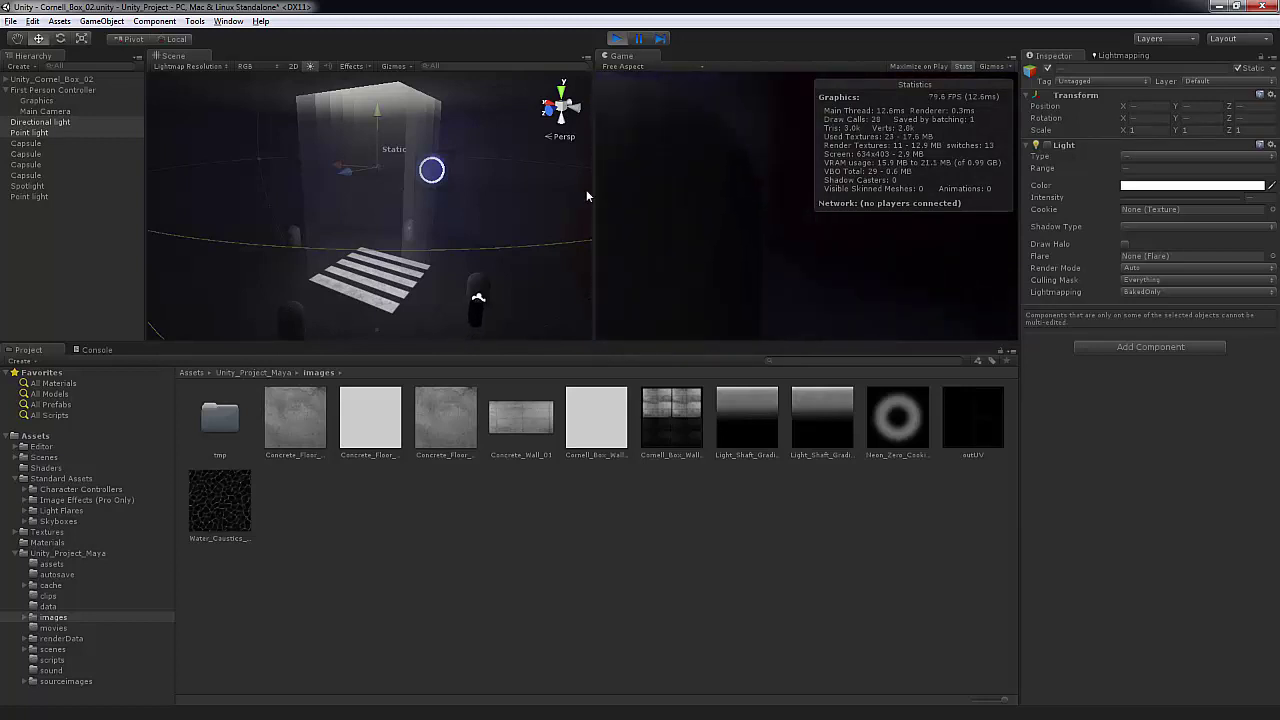
{"action": "key", "text": "w"}
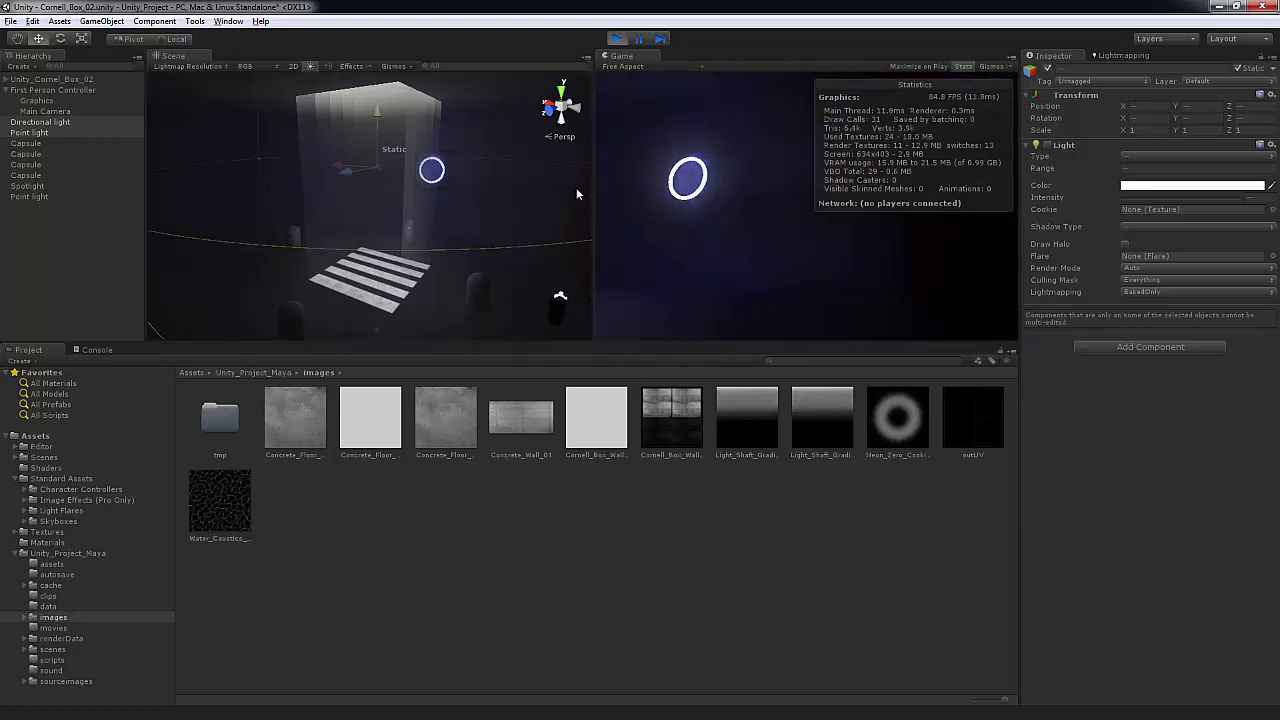
{"action": "key", "text": "w"}
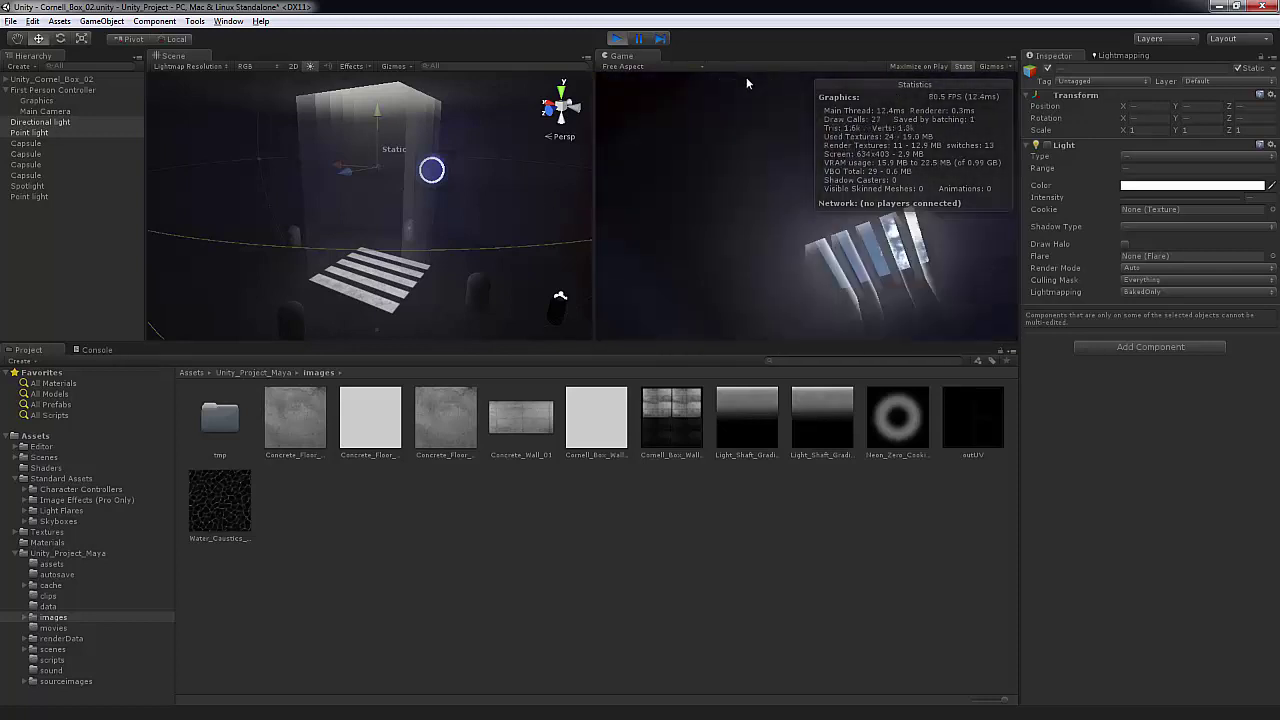
{"action": "left_click", "coordinate": [619, 42]}
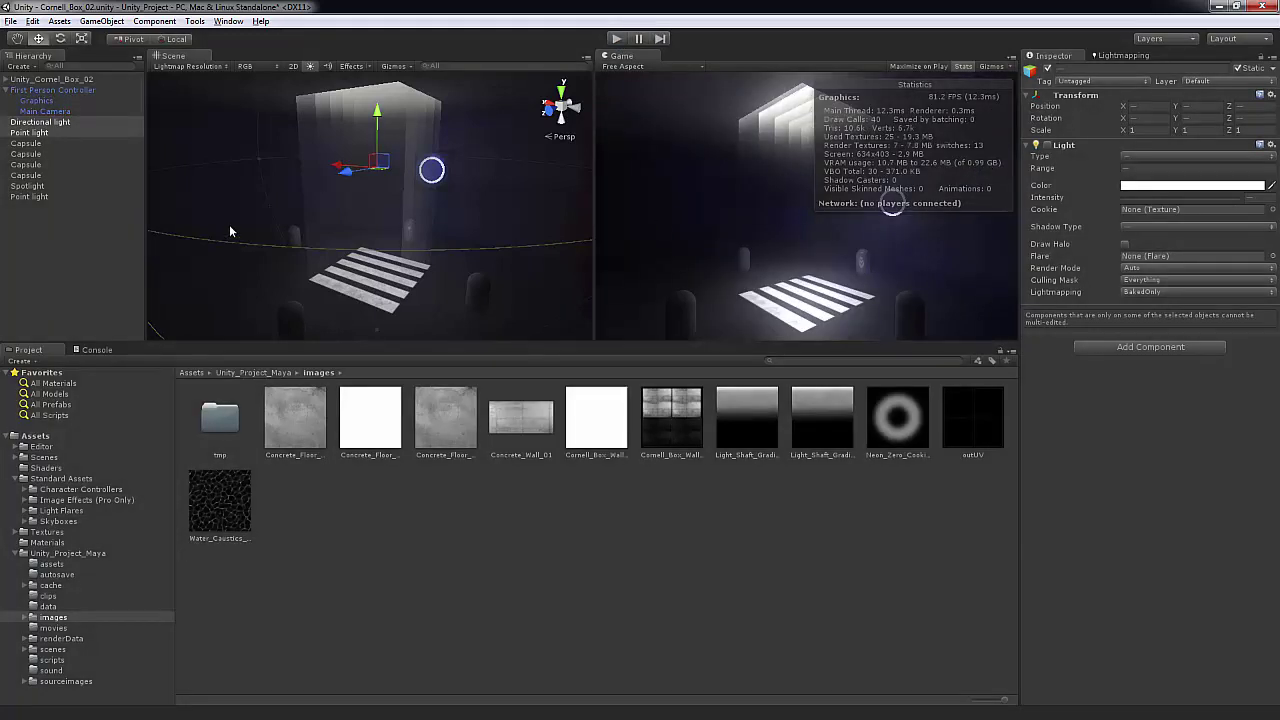
Step: Delete the Spotlight and the last Point light from the scene
{"action": "left_click", "coordinate": [58, 122]}
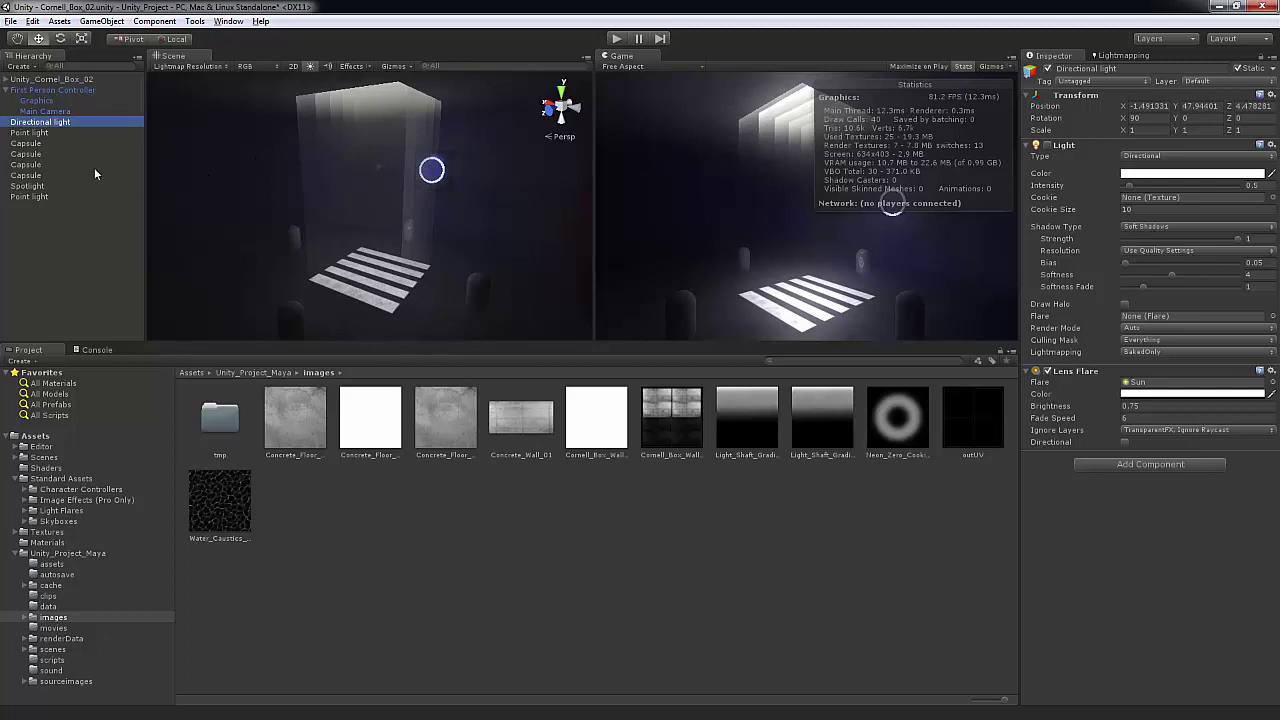
{"action": "left_click", "coordinate": [28, 186]}
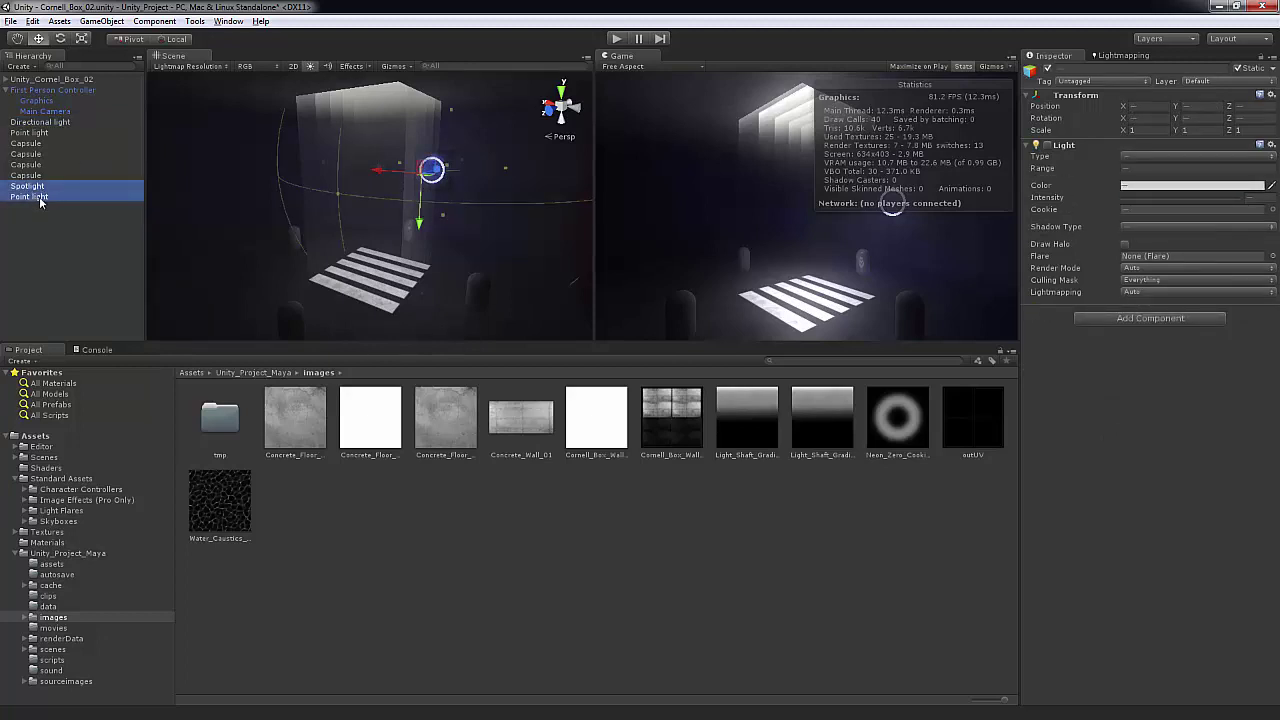
{"action": "key", "text": "Delete"}
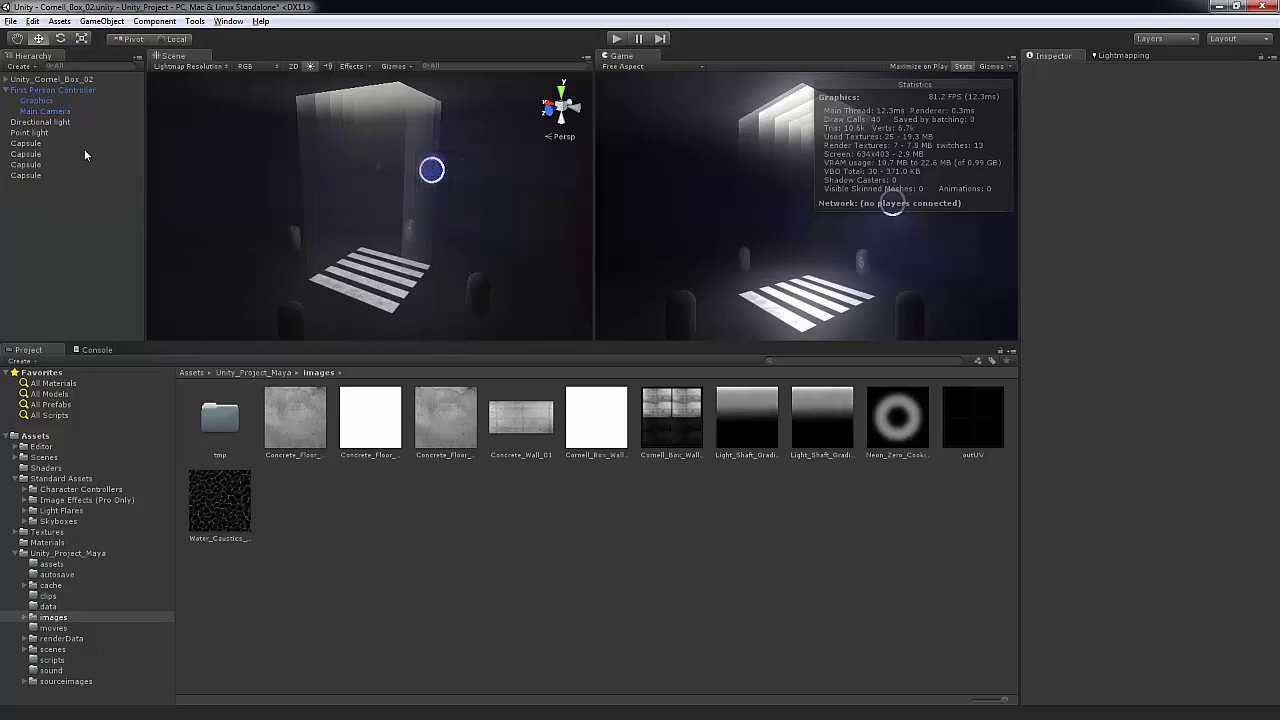
Step: Hide the Game view's rendering statistics and set the Point light's range to 13.89
{"action": "left_click", "coordinate": [48, 124]}
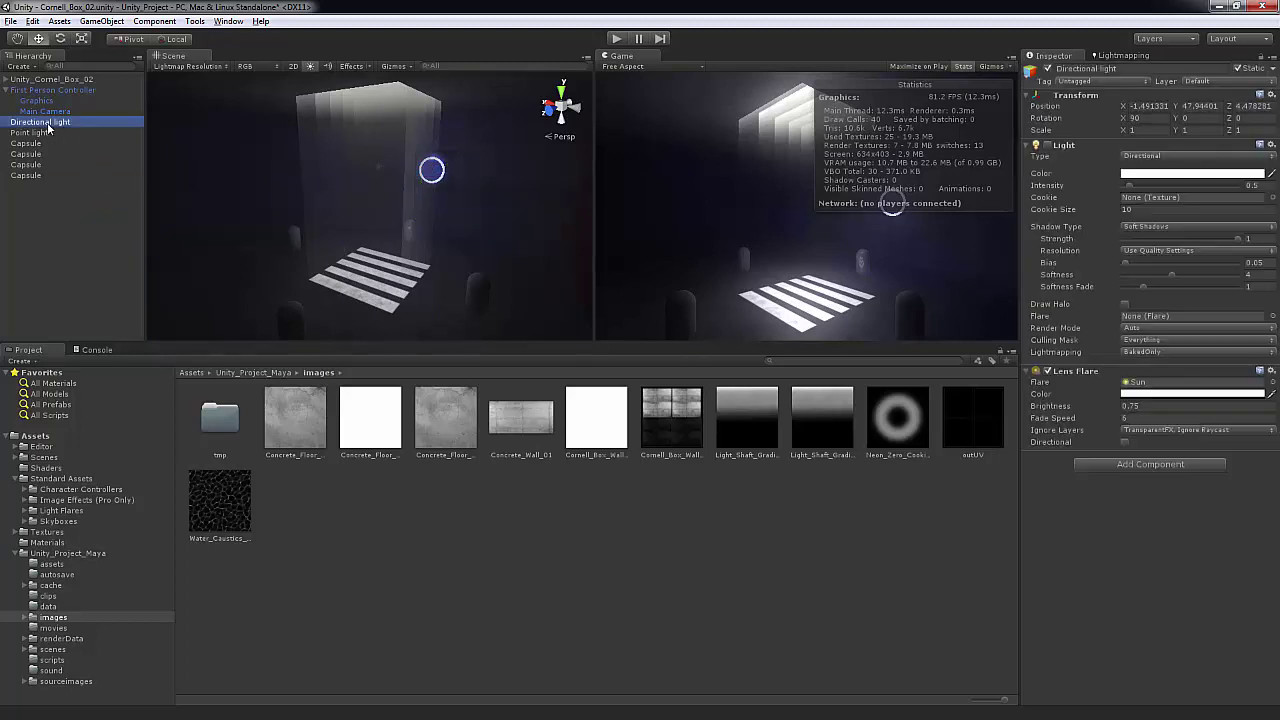
{"action": "left_click", "coordinate": [964, 66]}
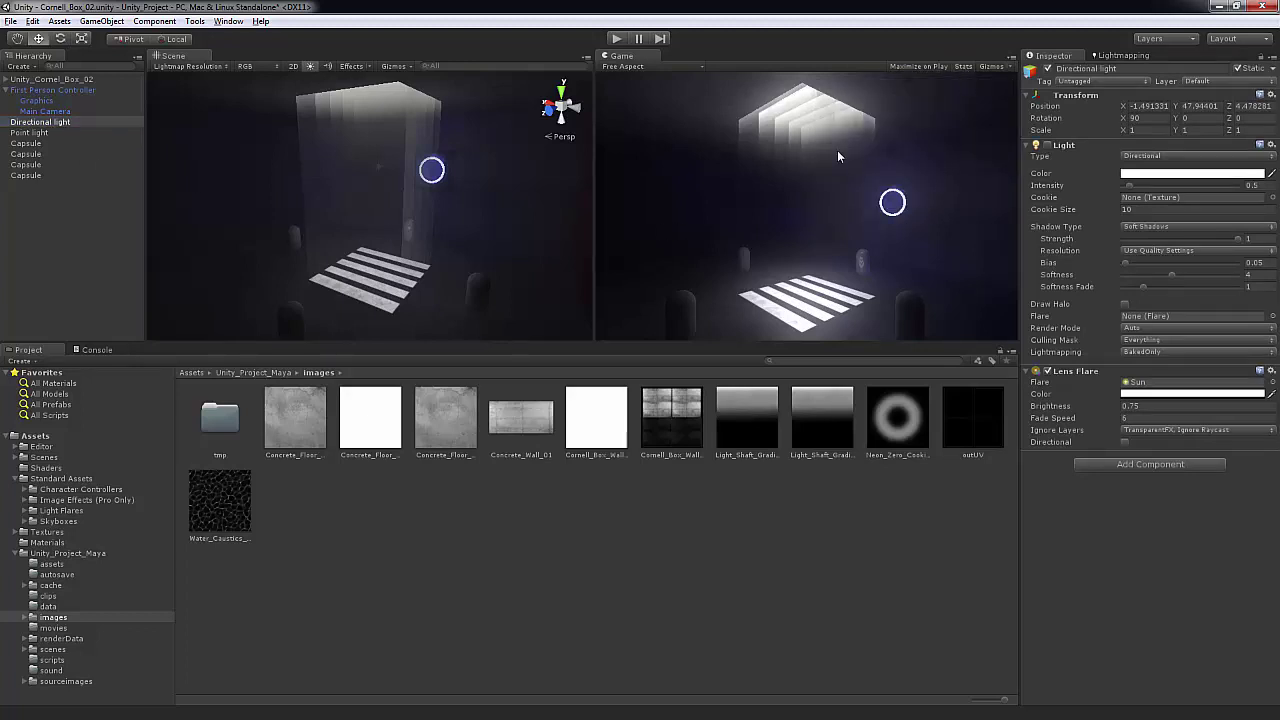
{"action": "left_click", "coordinate": [30, 132]}
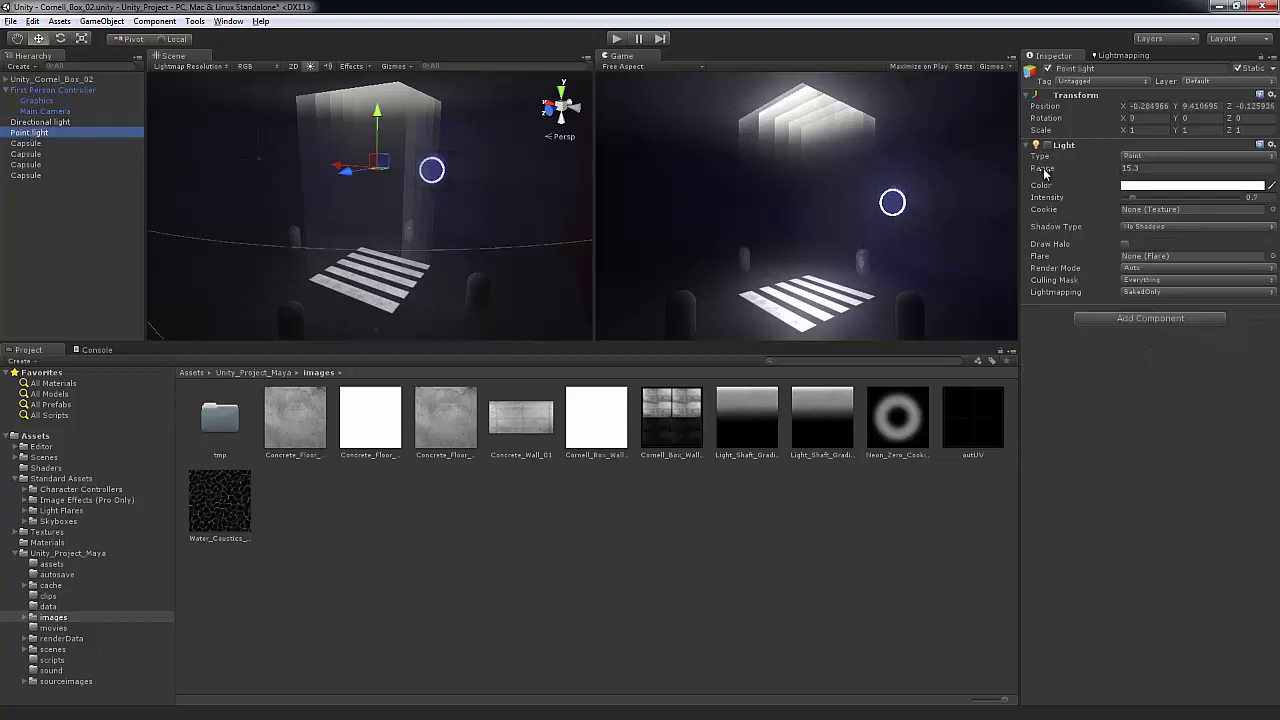
{"action": "left_click_drag", "start_coordinate": [1044, 171], "coordinate": [1095, 199]}
{"action": "left_click_drag", "start_coordinate": [752, 207], "coordinate": [1005, 221]}
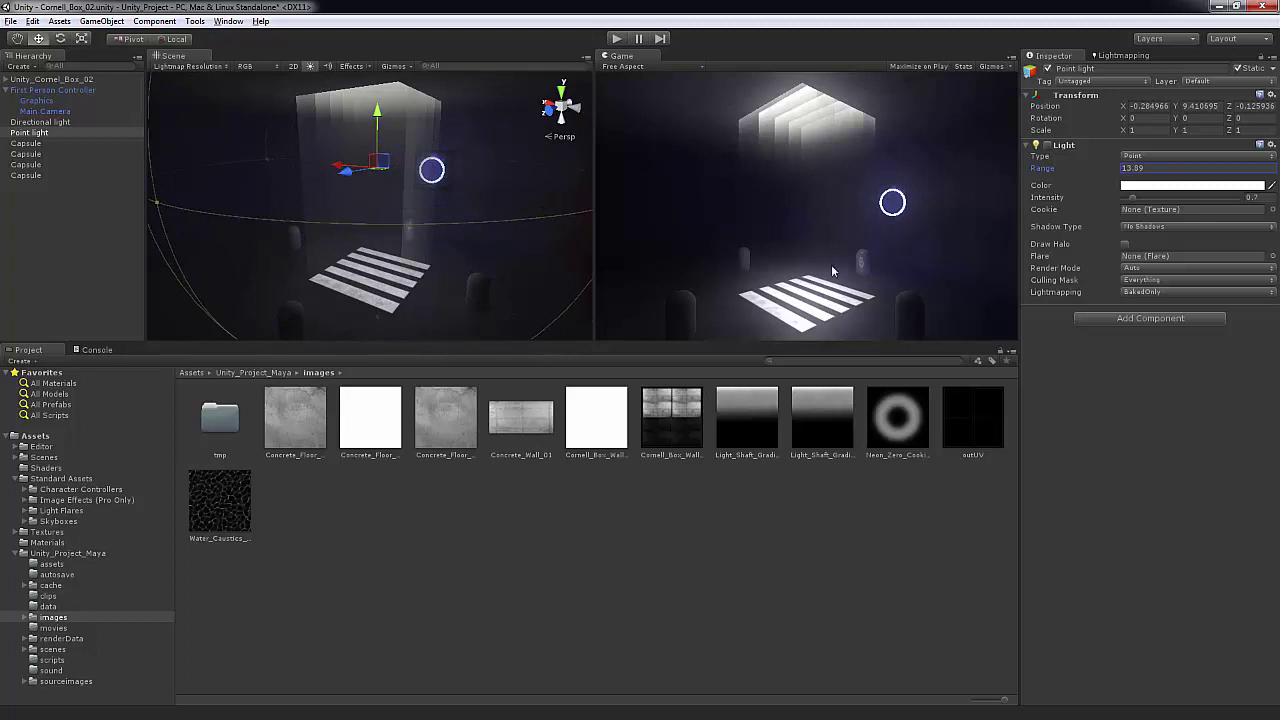
Step: Clear the scene's baked lightmaps
{"action": "left_click", "coordinate": [1121, 56]}
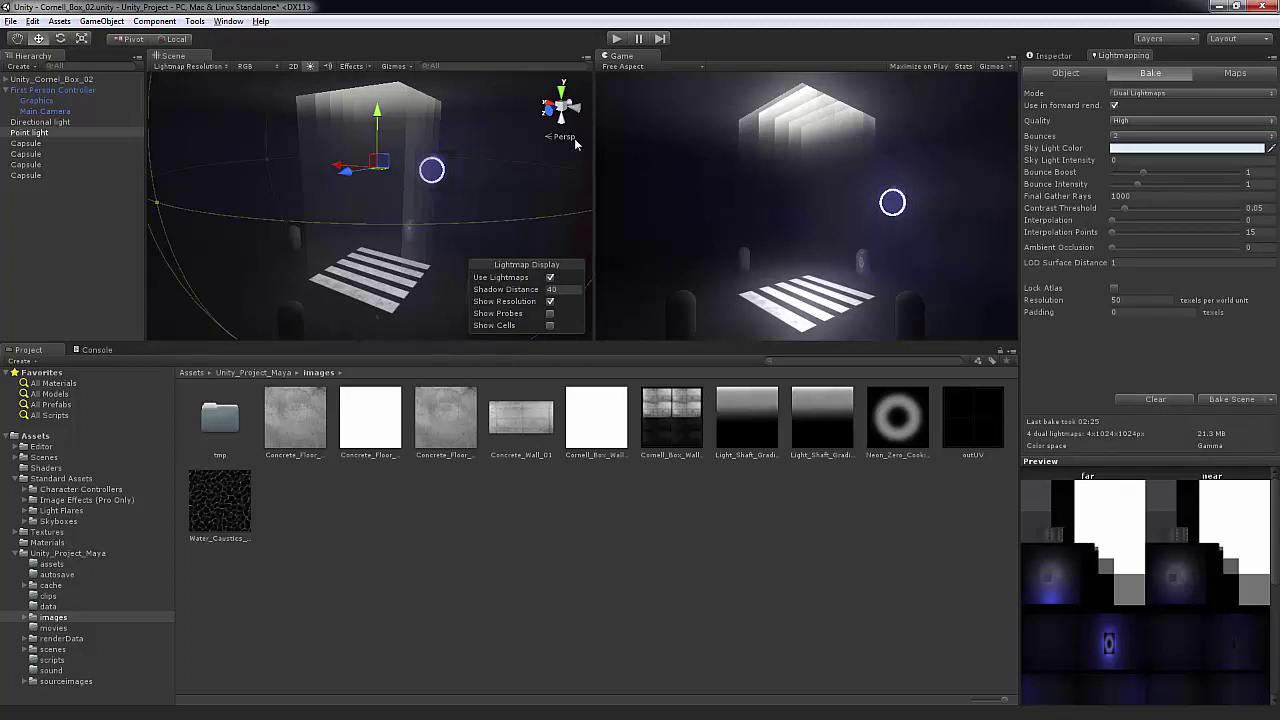
{"action": "left_click", "coordinate": [1155, 400]}
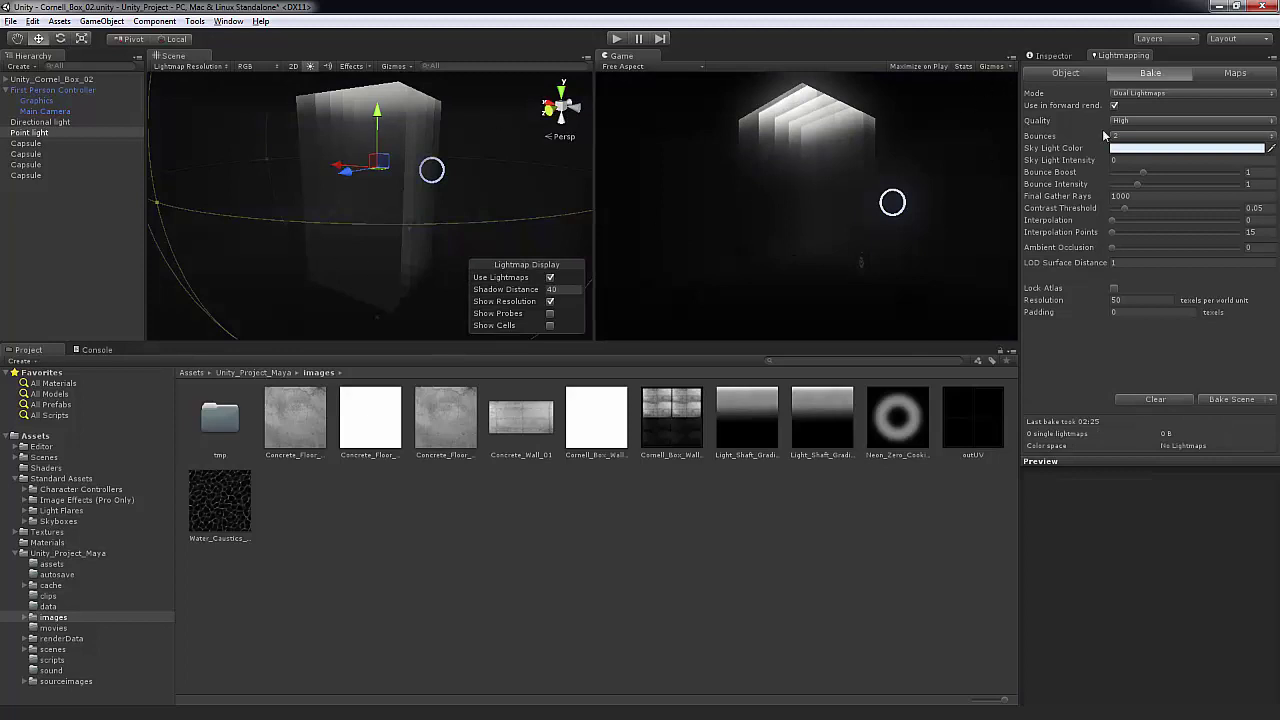
Step: Enable the Point light's Light component and set its range to 46.9
{"action": "left_click", "coordinate": [1058, 58]}
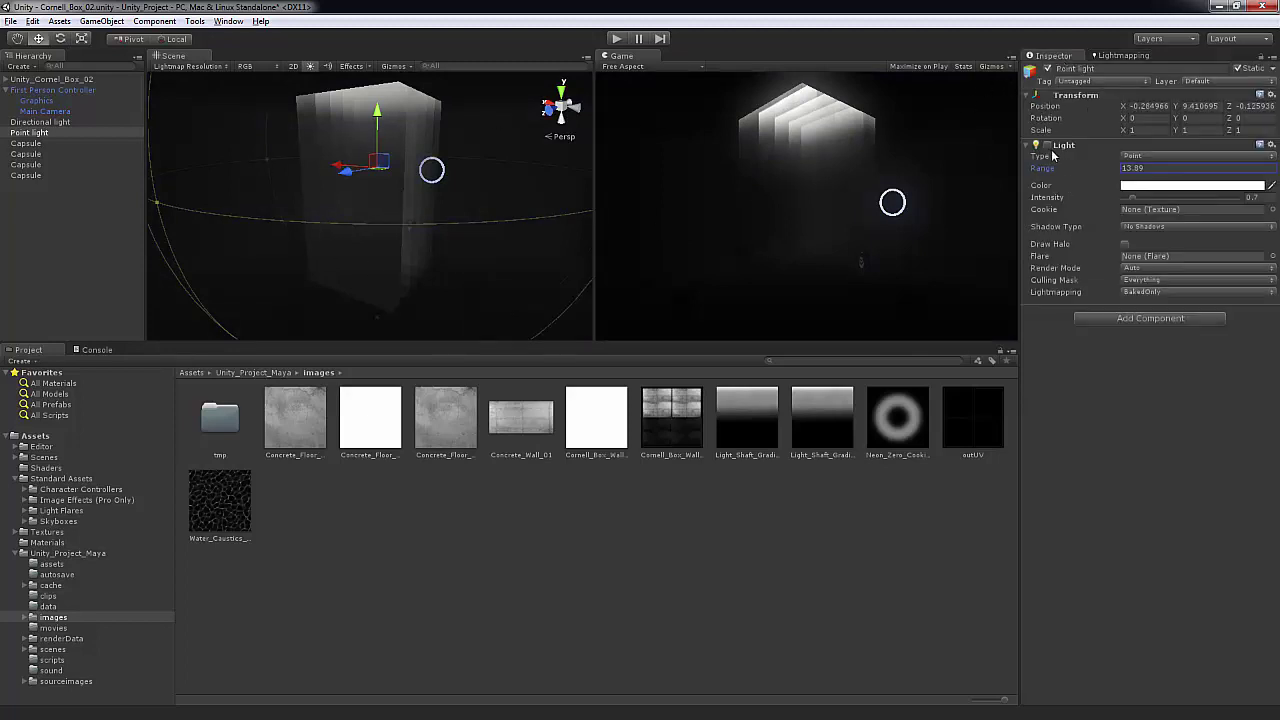
{"action": "left_click", "coordinate": [1047, 145]}
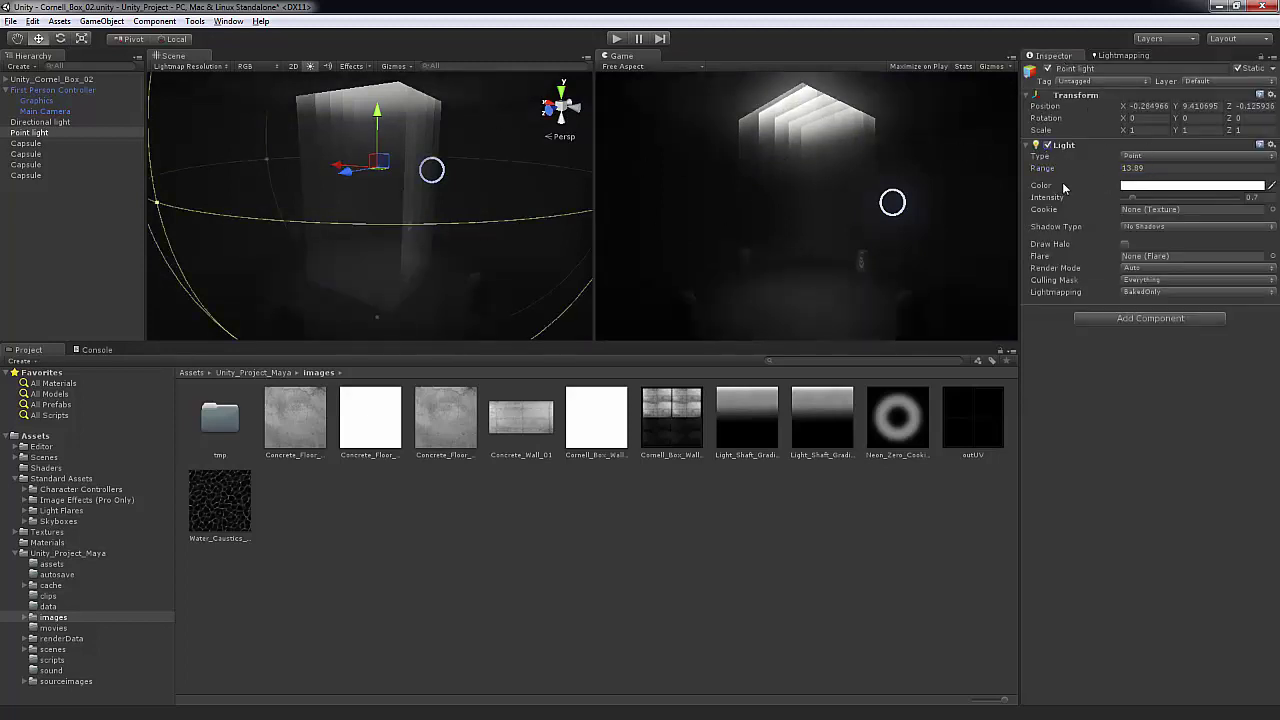
{"action": "left_click_drag", "start_coordinate": [1042, 168], "coordinate": [1233, 186]}
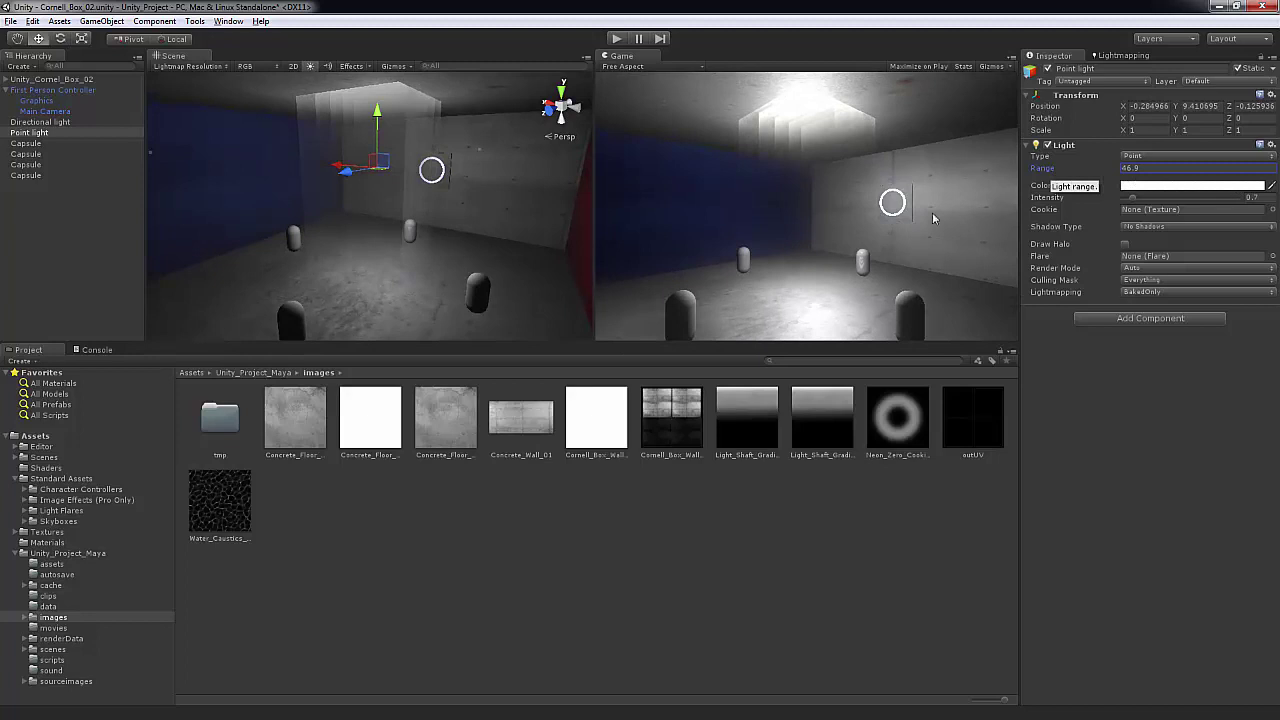
{"action": "key", "text": "alt+Tab"}
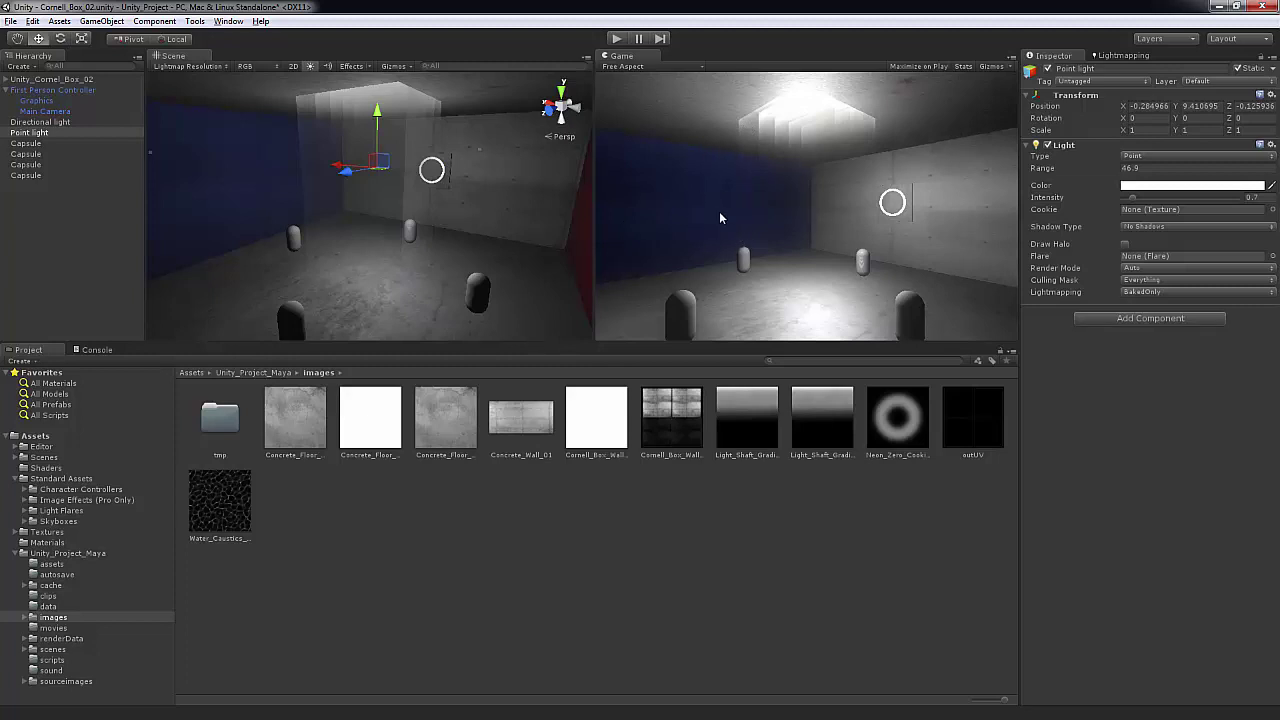
Step: Inspect the red wall and capsules in the Scene view and bake the scene's lightmaps with the Point light enabled
{"action": "left_click_drag", "start_coordinate": [464, 184], "coordinate": [494, 184], "text": "alt"}
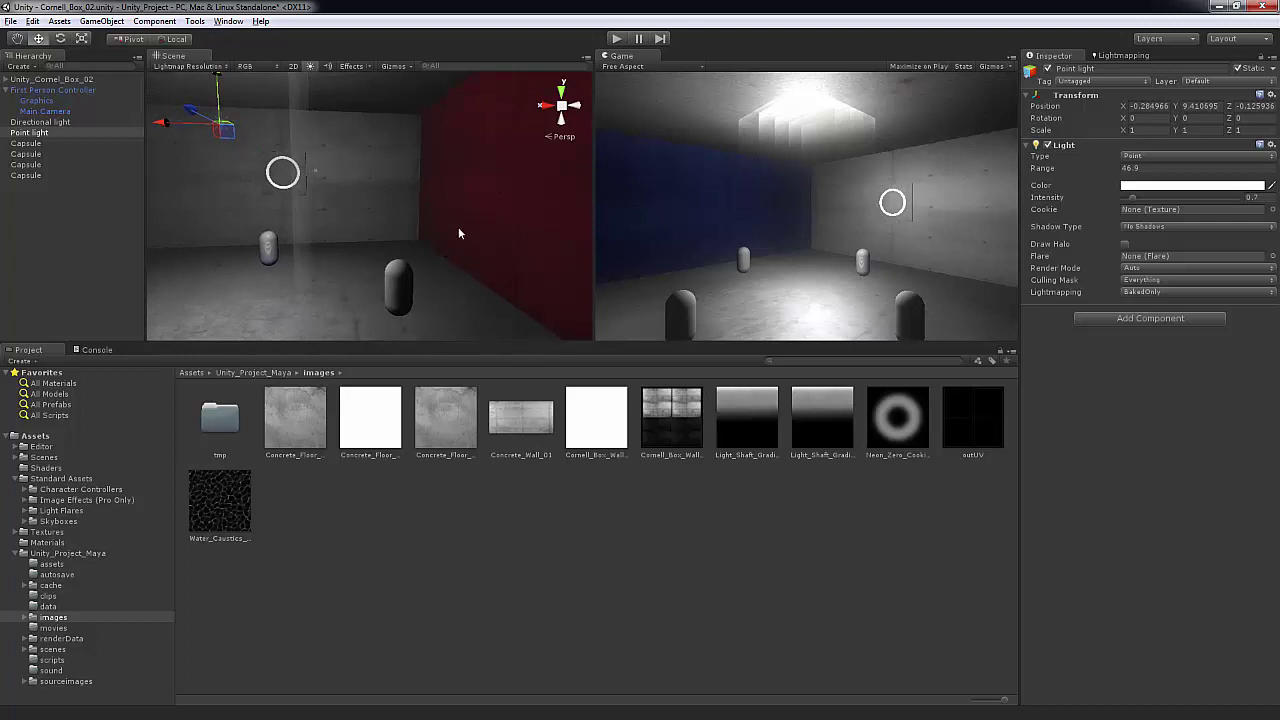
{"action": "left_click_drag", "start_coordinate": [416, 267], "coordinate": [556, 171], "text": "alt"}
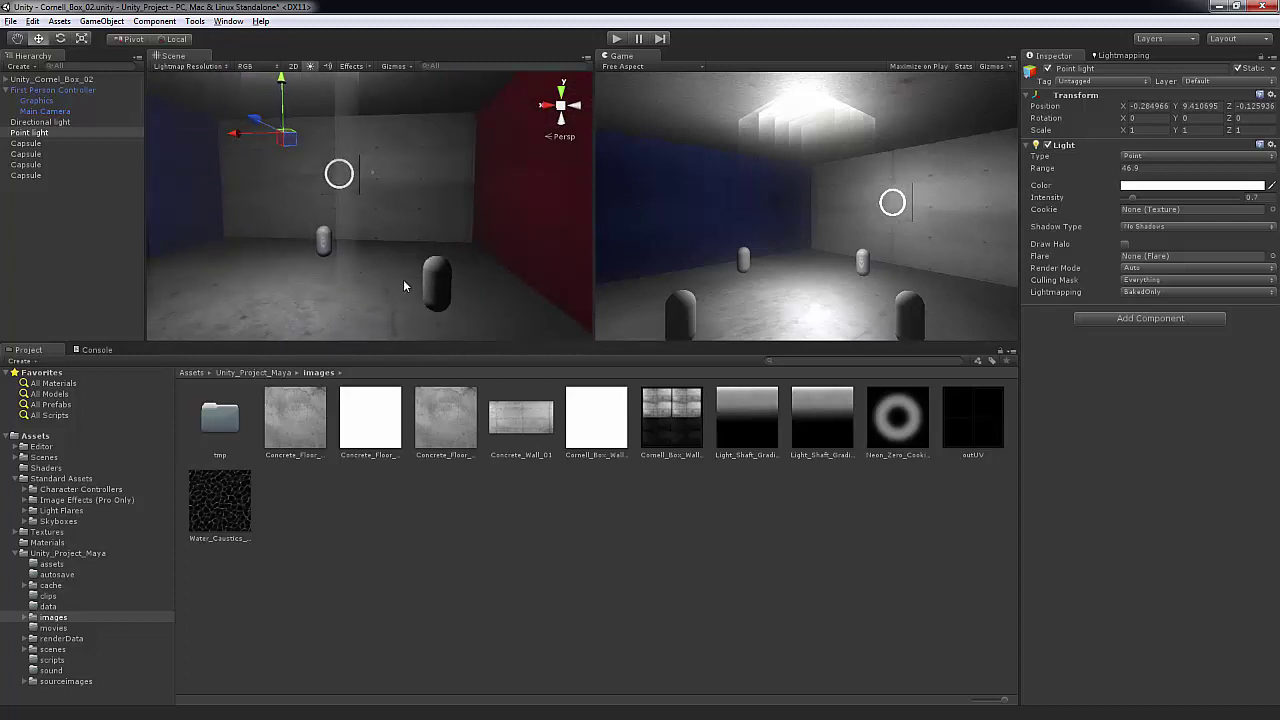
{"action": "left_click_drag", "start_coordinate": [404, 286], "coordinate": [412, 262], "text": "alt"}
{"action": "left_click", "coordinate": [1123, 56]}
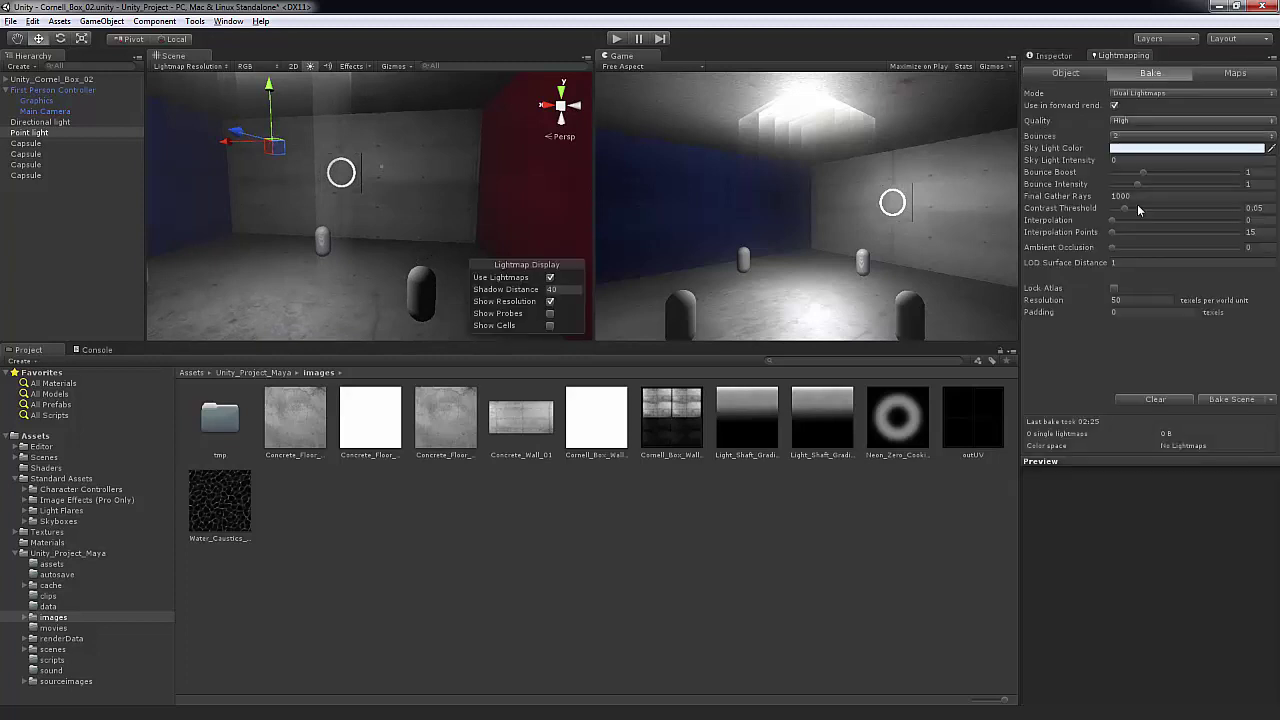
{"action": "left_click", "coordinate": [1222, 398]}
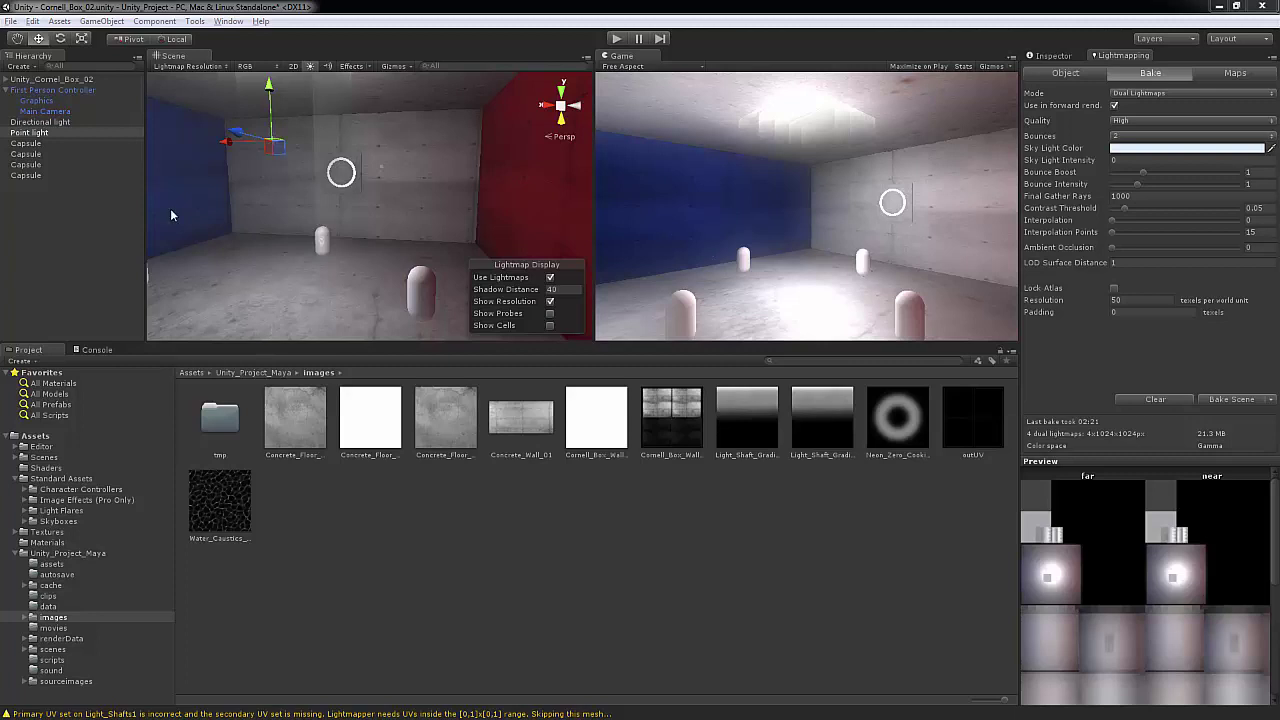
Step: Toggle the Point light's Light component off and on to compare the room with the newly baked lighting
{"action": "left_click", "coordinate": [1056, 56]}
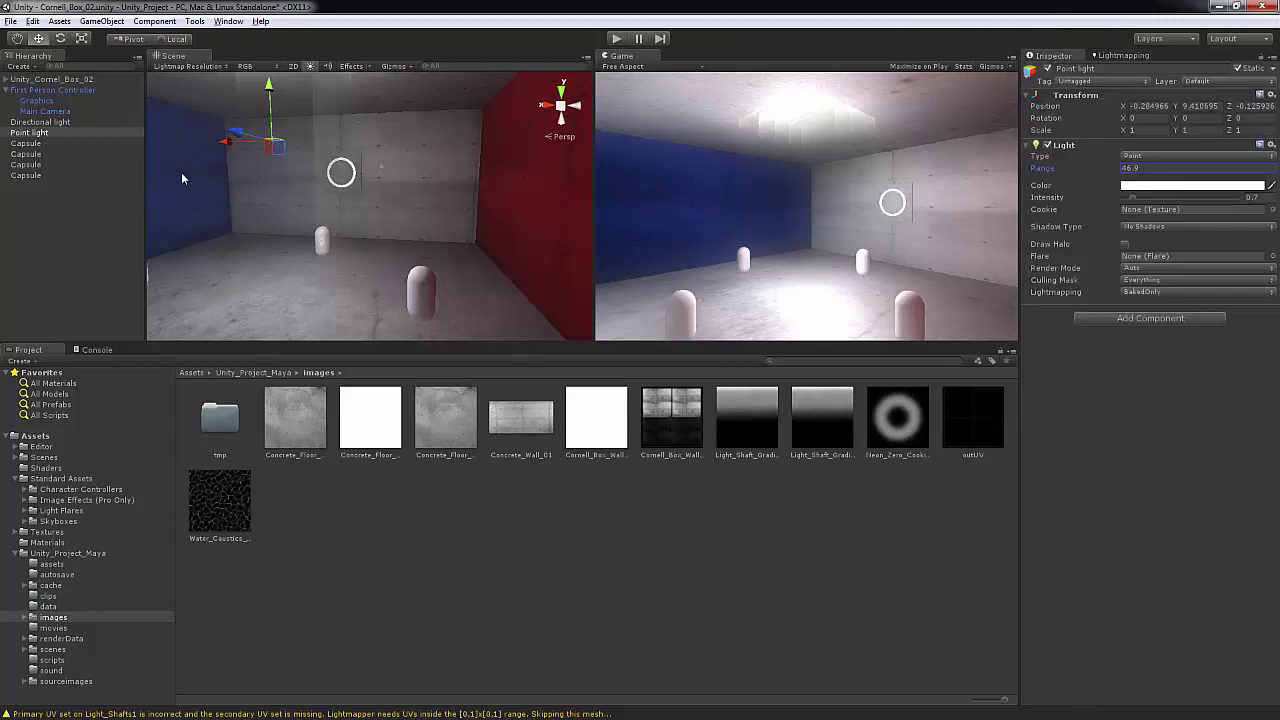
{"action": "left_click", "coordinate": [37, 135]}
{"action": "left_click", "coordinate": [51, 130]}
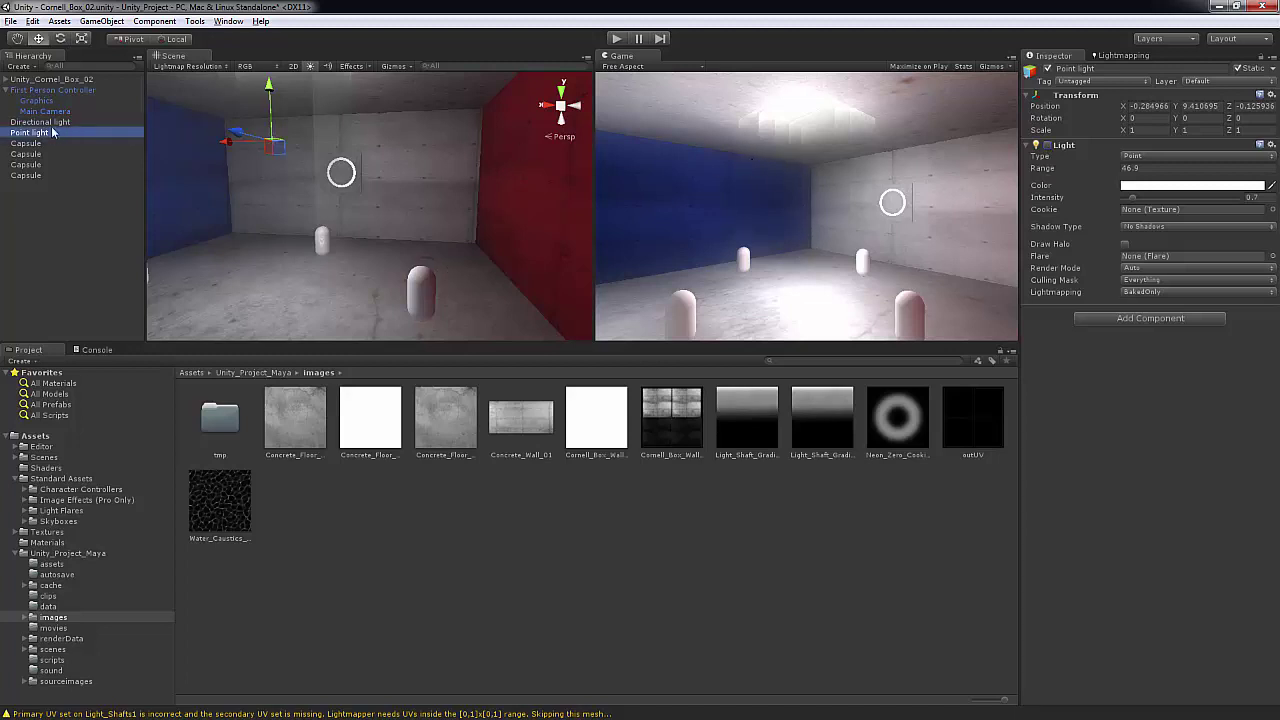
{"action": "left_click", "coordinate": [1048, 147]}
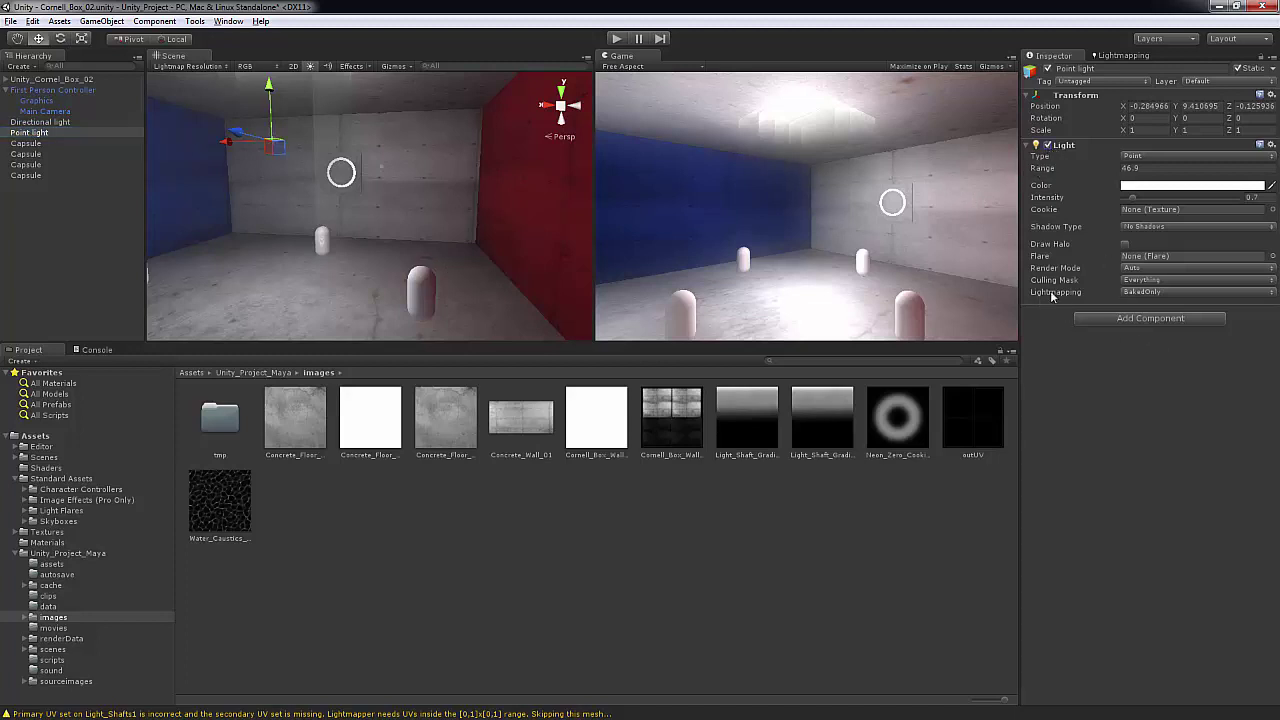
Step: Review the Point light's lightmapping modes and keep BakedOnly selected
{"action": "left_click", "coordinate": [1138, 291]}
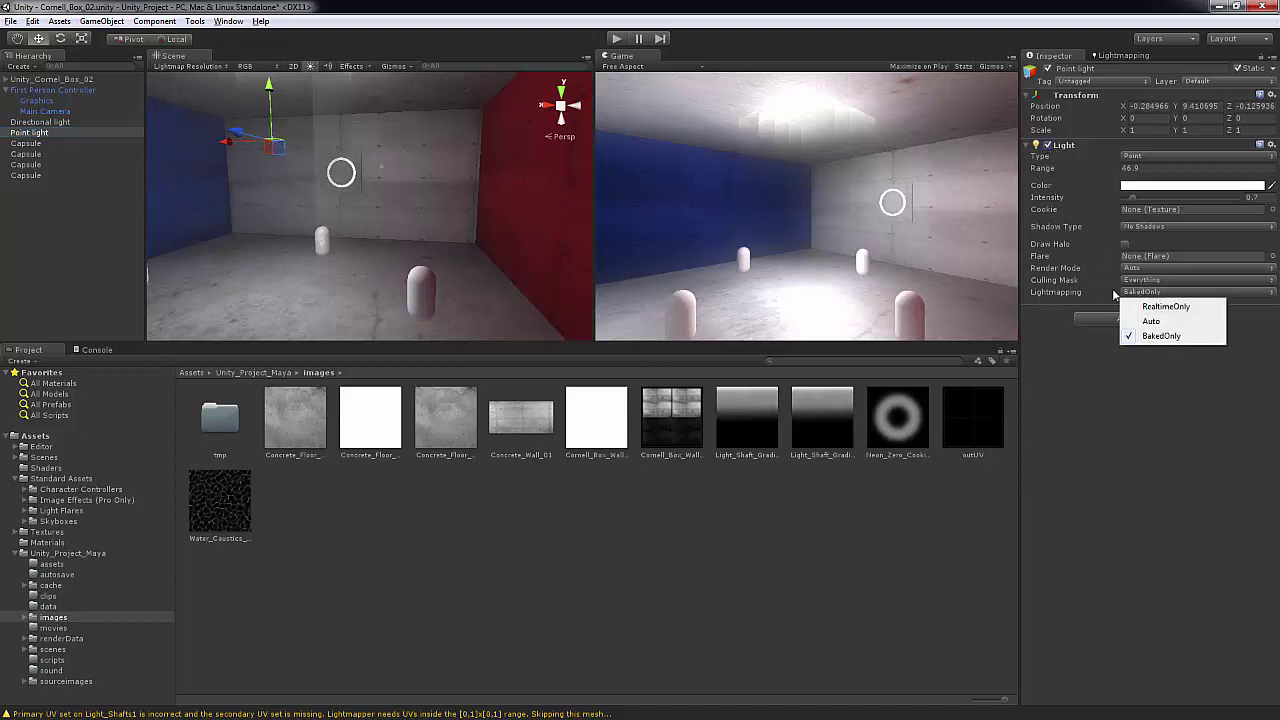
{"action": "left_click", "coordinate": [1192, 338]}
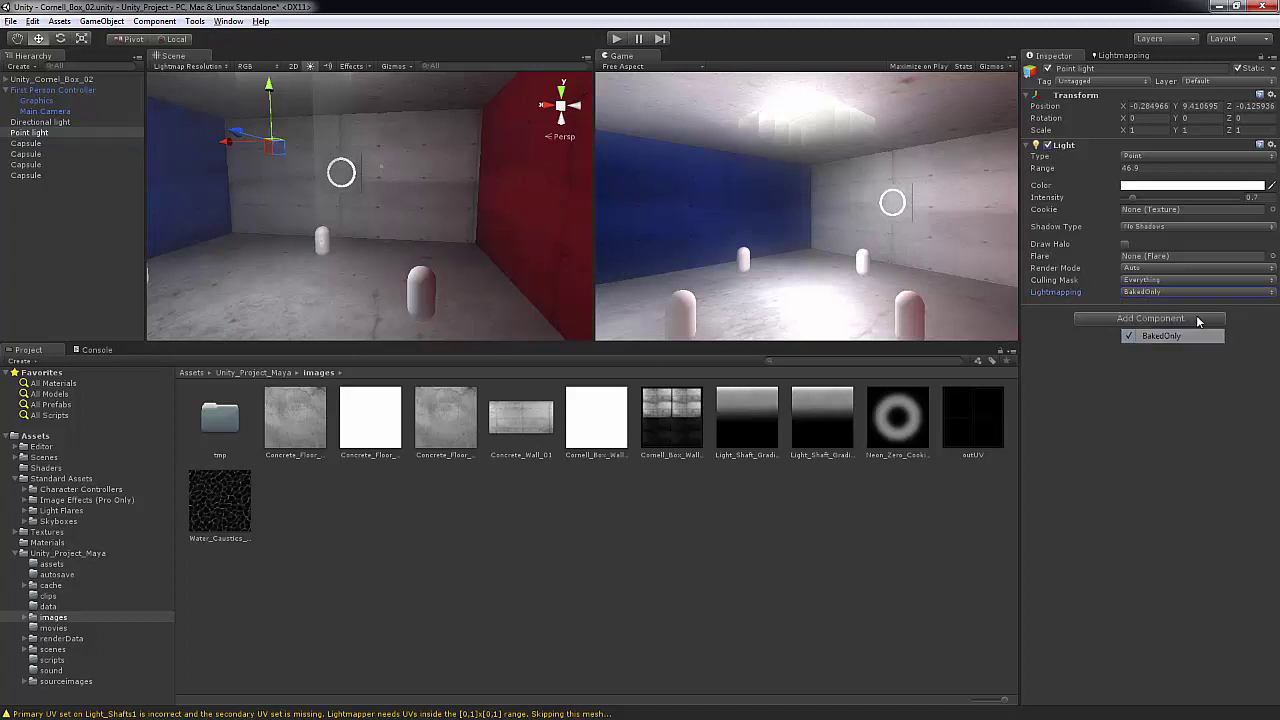
{"action": "left_click", "coordinate": [1147, 292]}
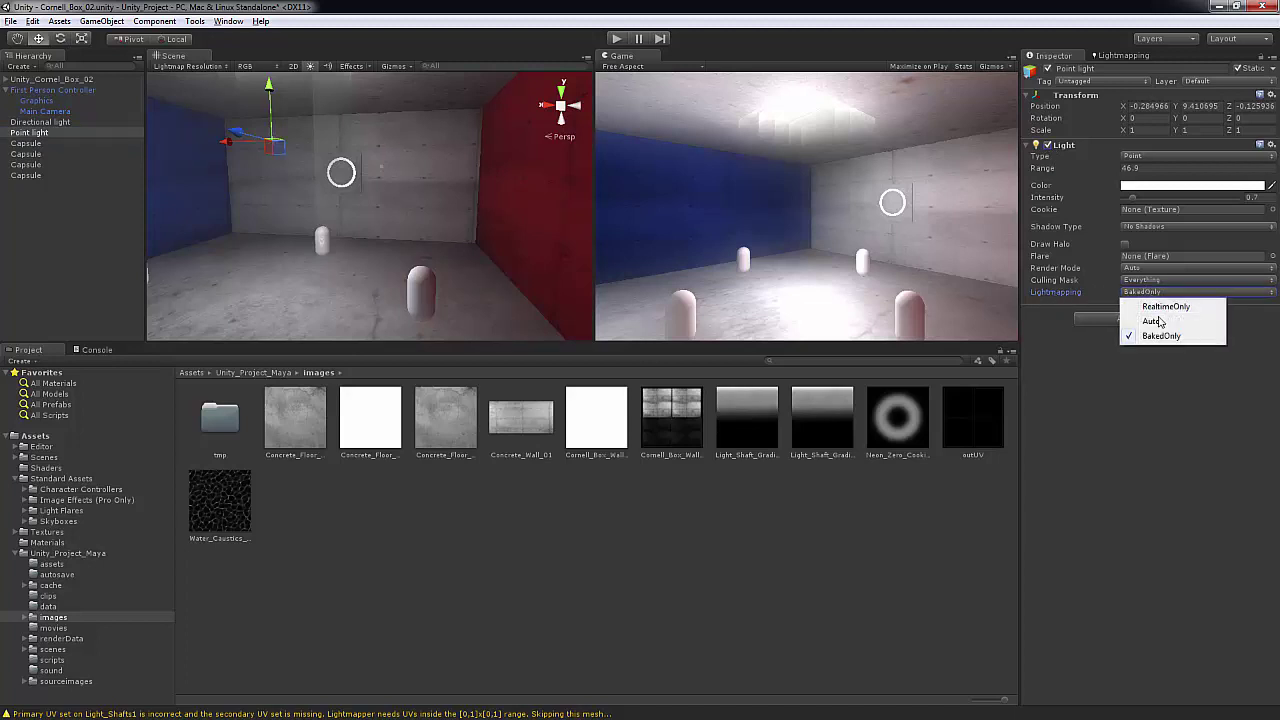
{"action": "left_click", "coordinate": [1160, 337]}
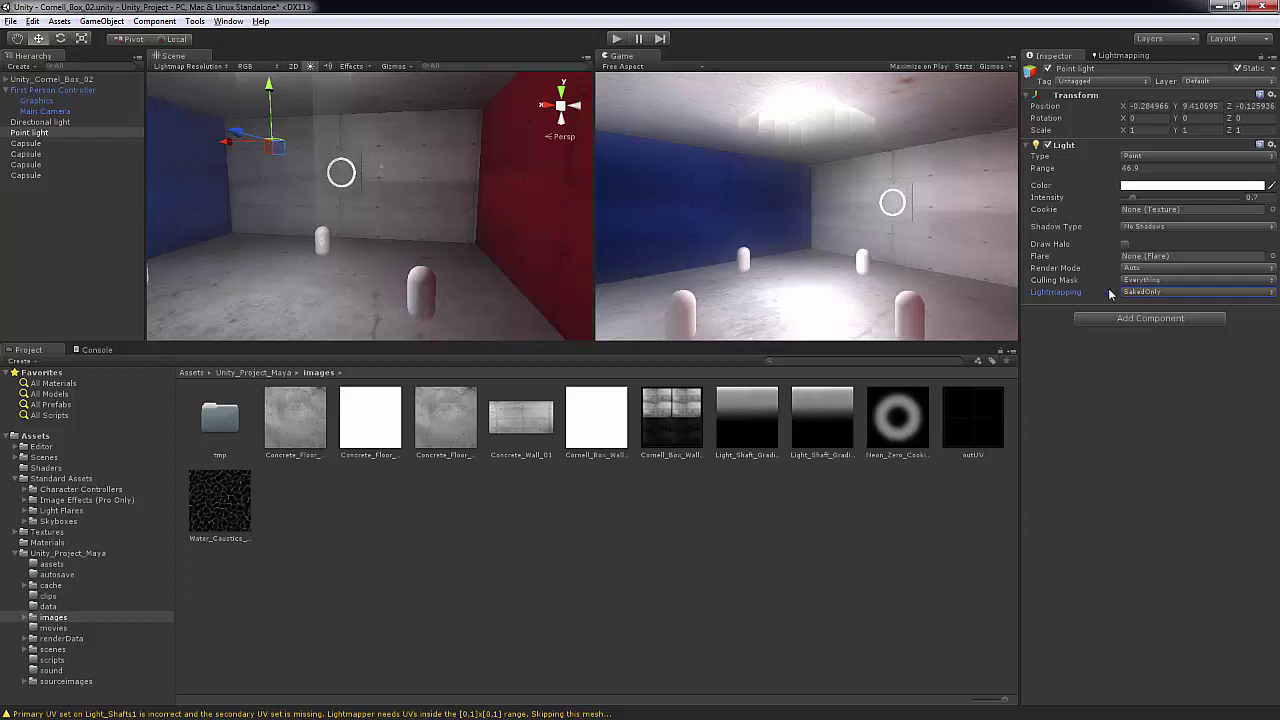
Step: Disable the Point light's Light component and check that the Directional light's component is also off
{"action": "left_click", "coordinate": [1047, 147]}
{"action": "left_click", "coordinate": [1047, 146]}
{"action": "left_click", "coordinate": [40, 122]}
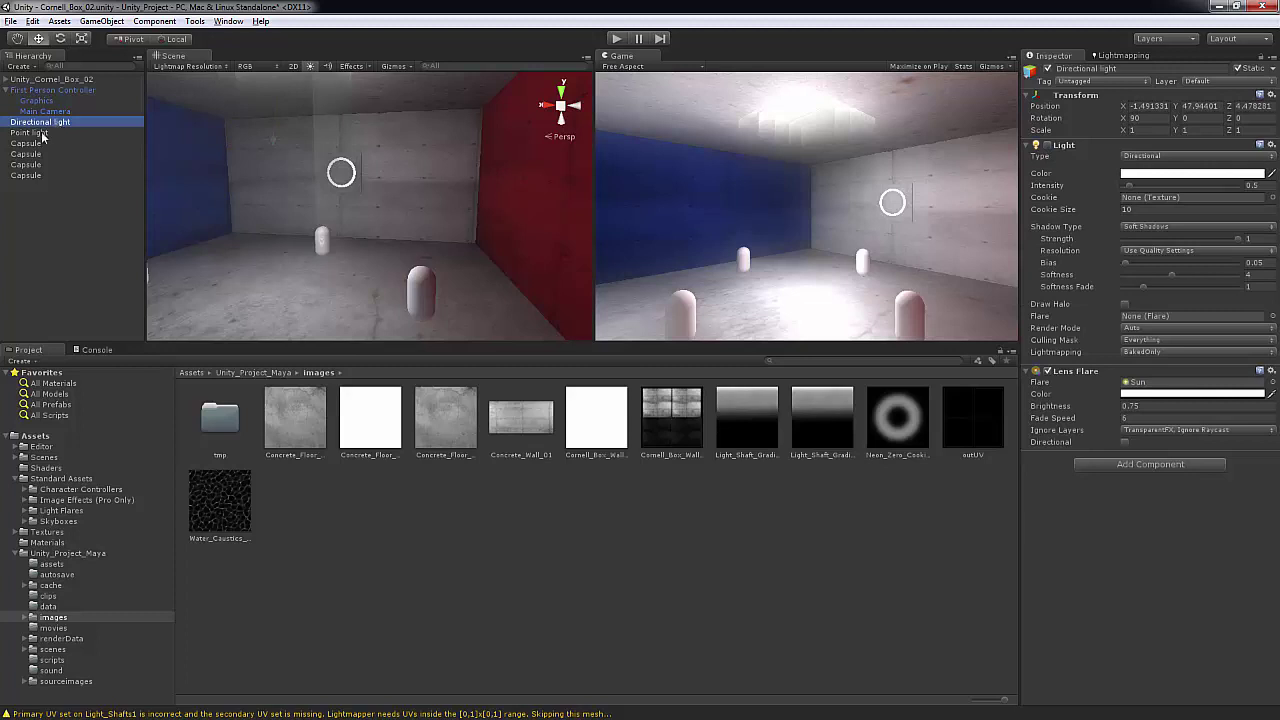
{"action": "left_click", "coordinate": [44, 133]}
Step: Enter play mode and walk to the capsule beside the red wall to examine the baked colour bleeding on it
{"action": "left_click", "coordinate": [617, 38]}
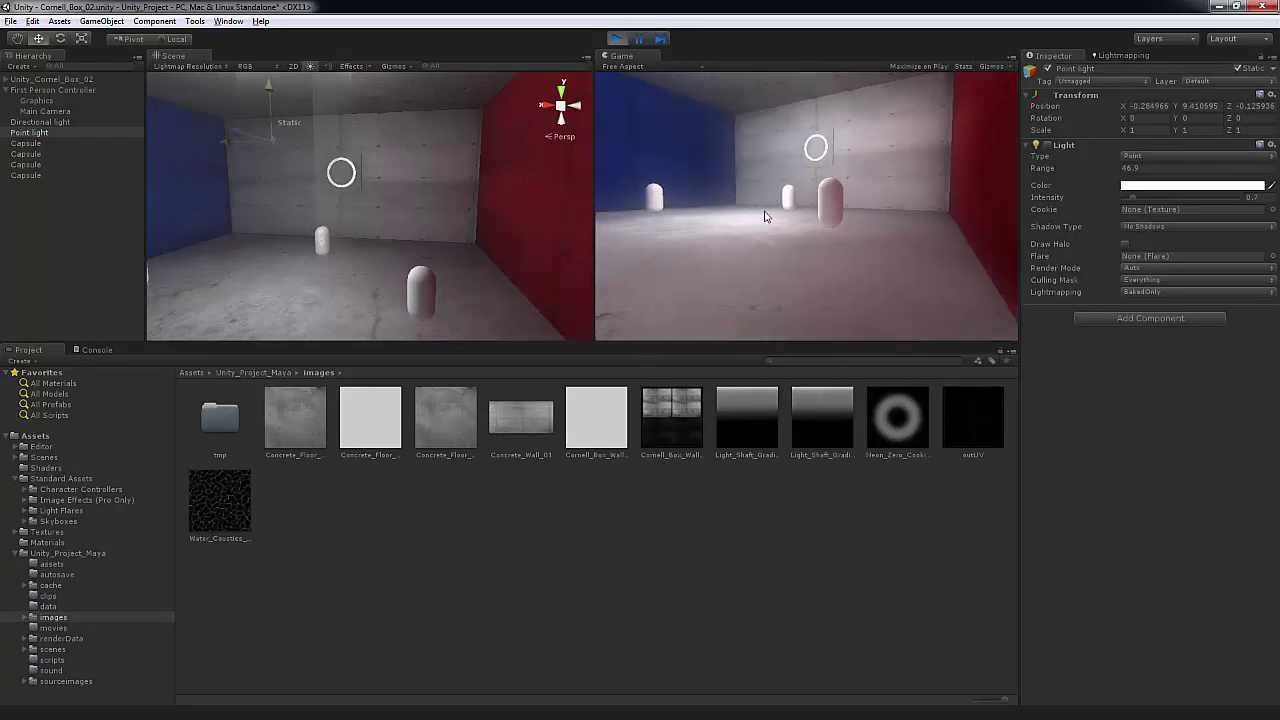
{"action": "key", "text": "w"}
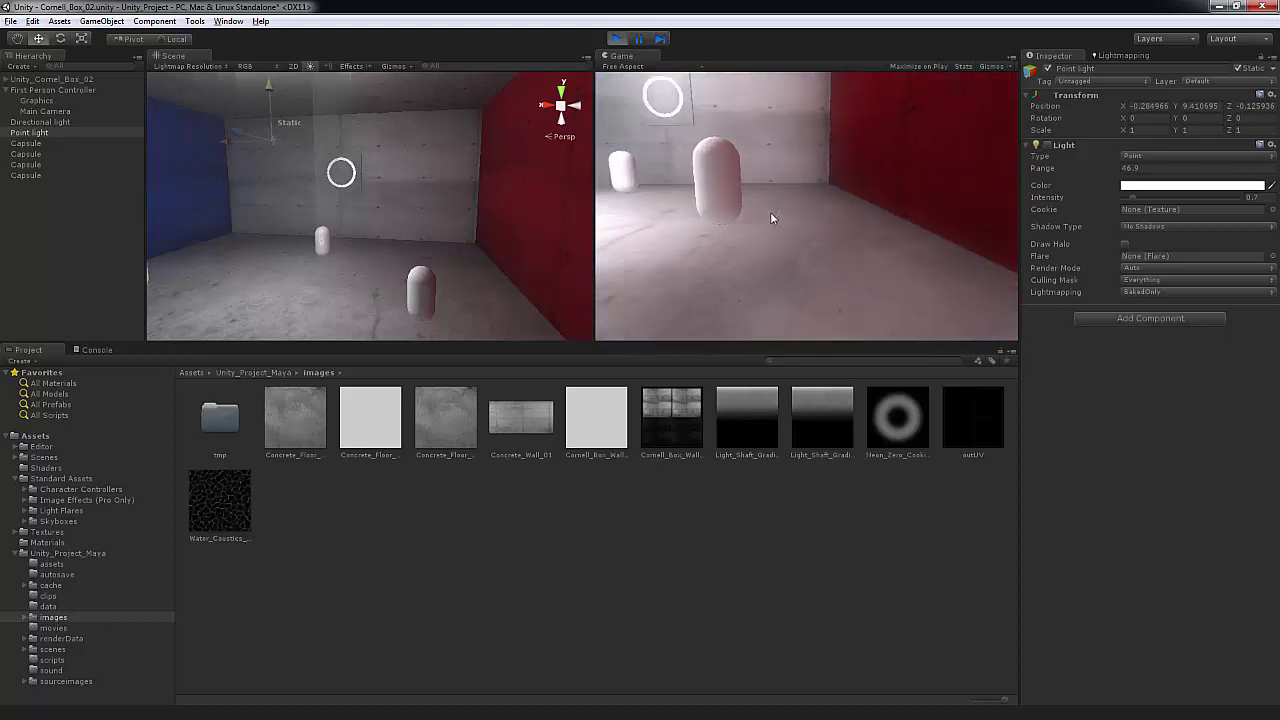
{"action": "key", "text": "w"}
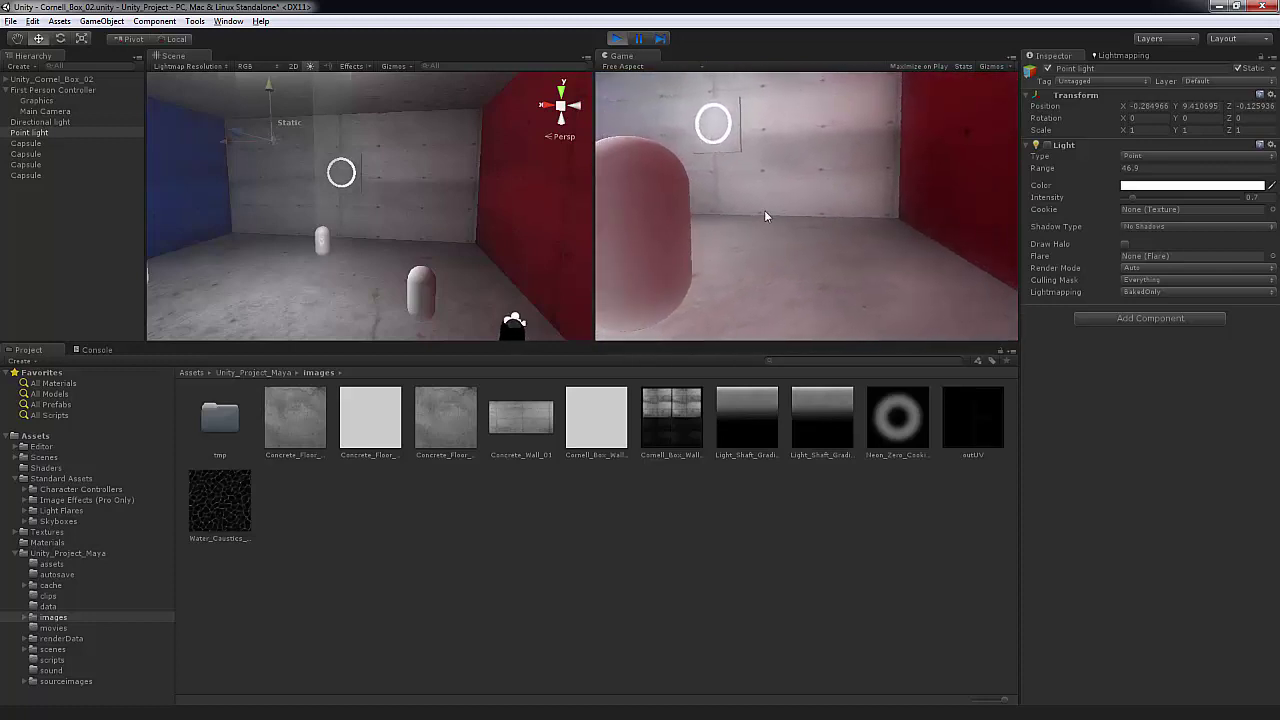
{"action": "key", "text": "w"}
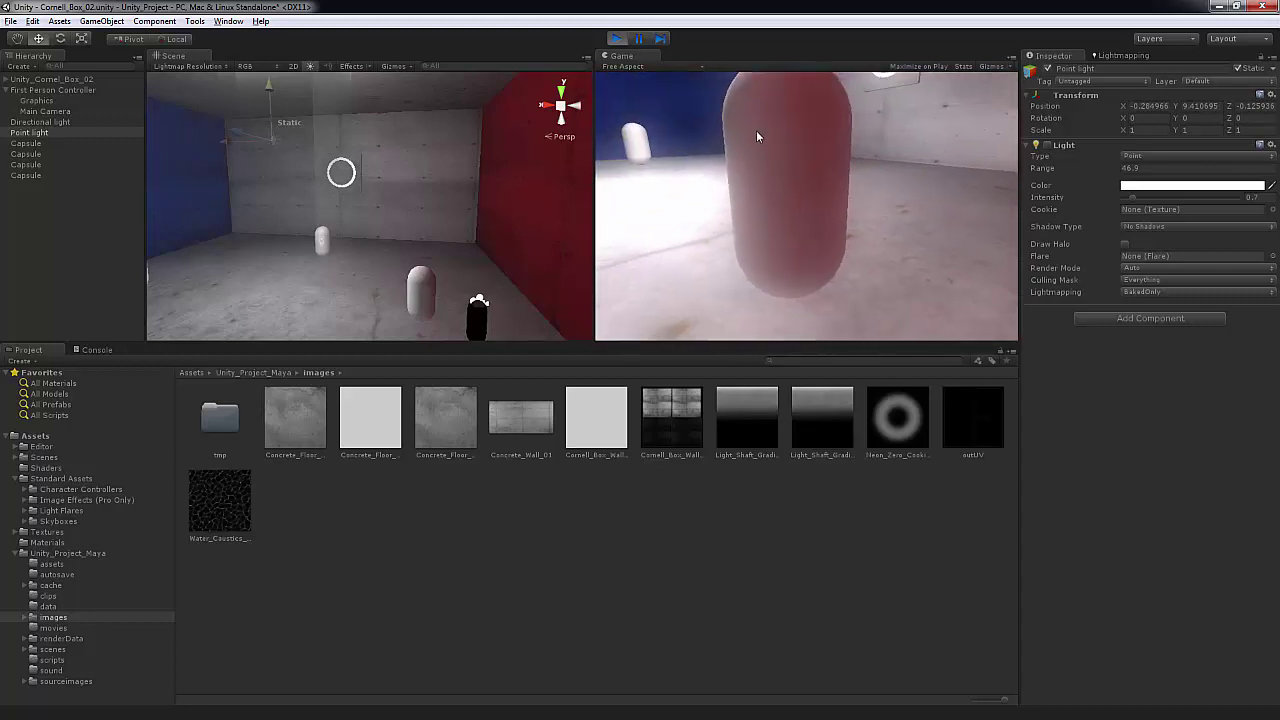
{"action": "key", "text": "w"}
{"action": "key", "text": "w"}
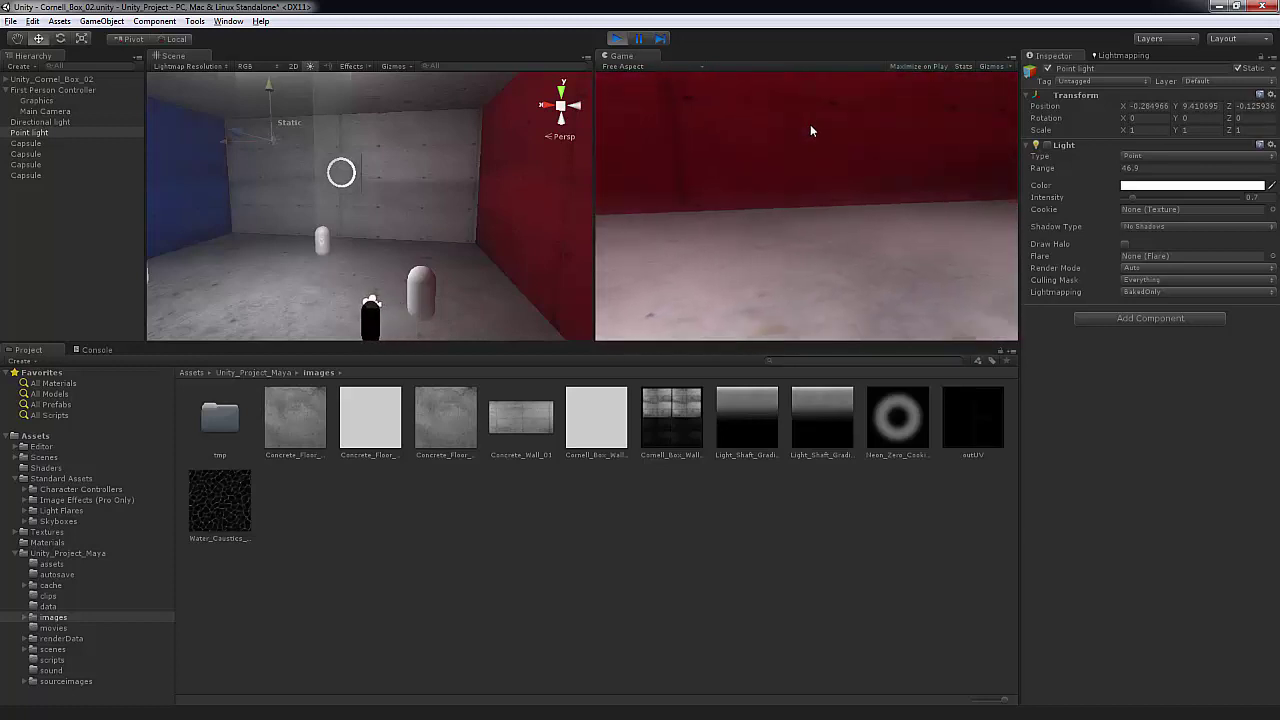
{"action": "key", "text": "w"}
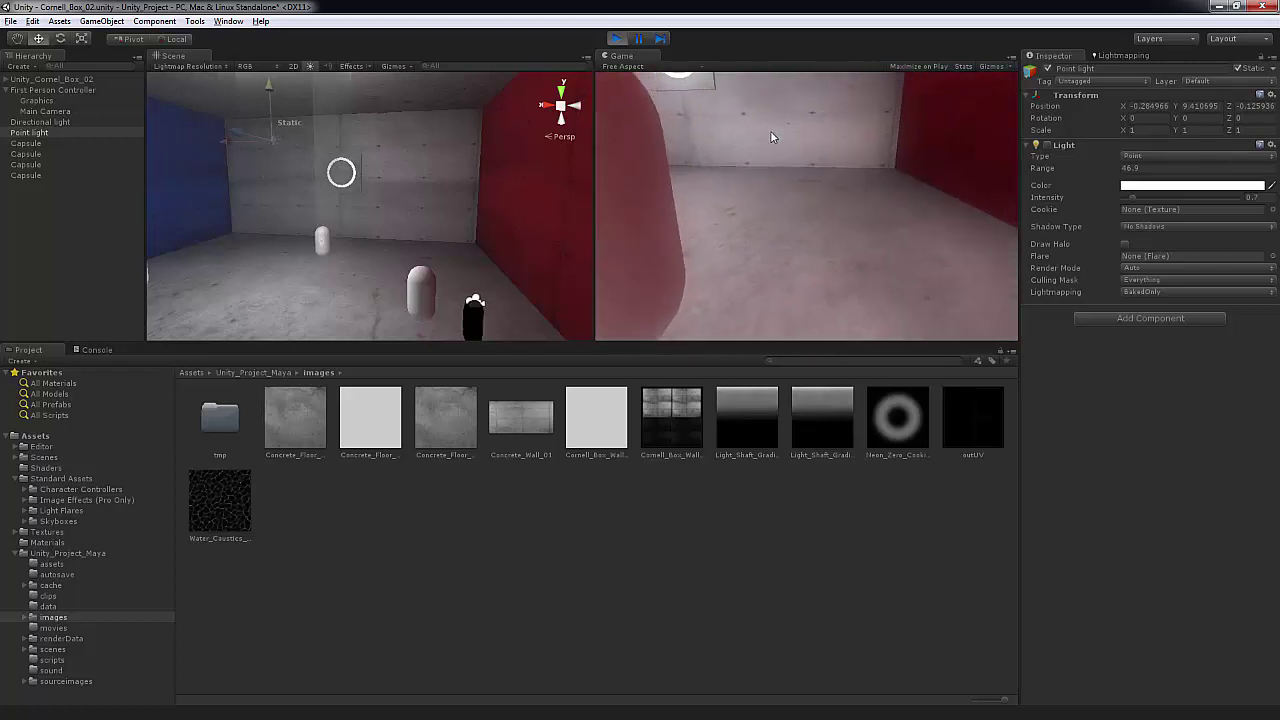
Step: Walk across the room in play mode to examine the blue wall, its nearby capsule and the ceiling opening under baked lighting
{"action": "key", "text": "w"}
{"action": "key", "text": "w"}
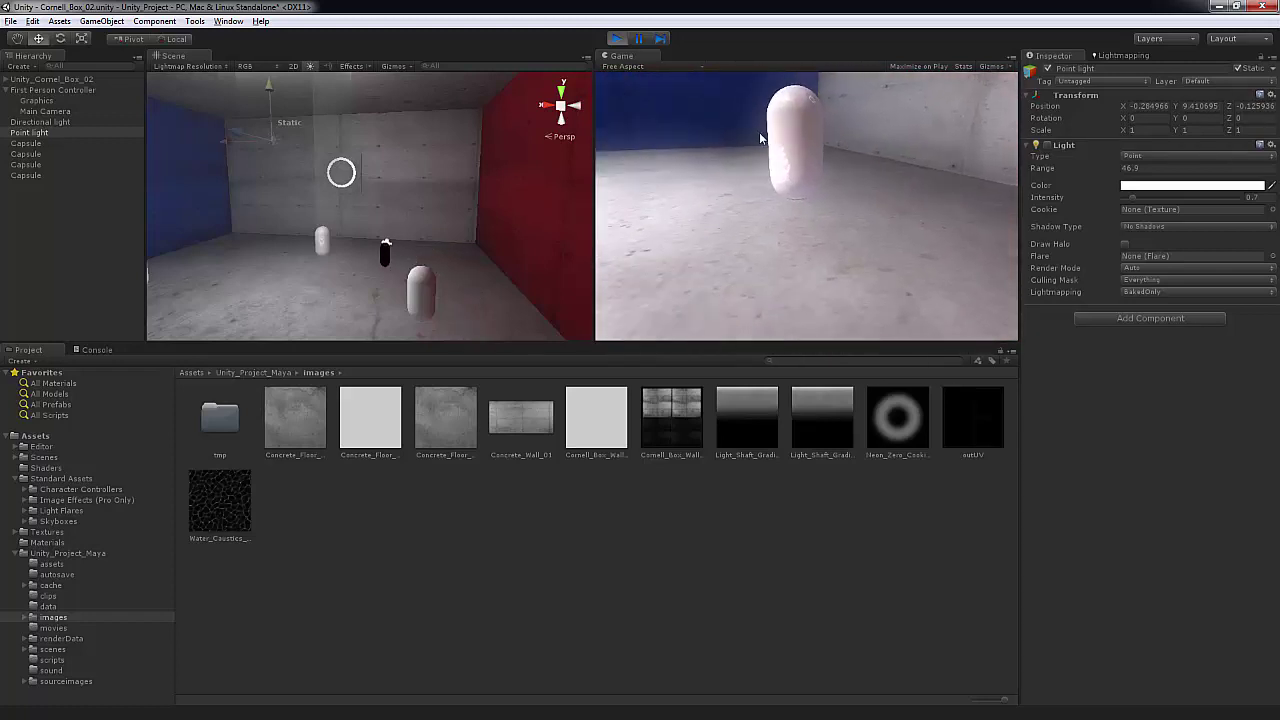
{"action": "key", "text": "w"}
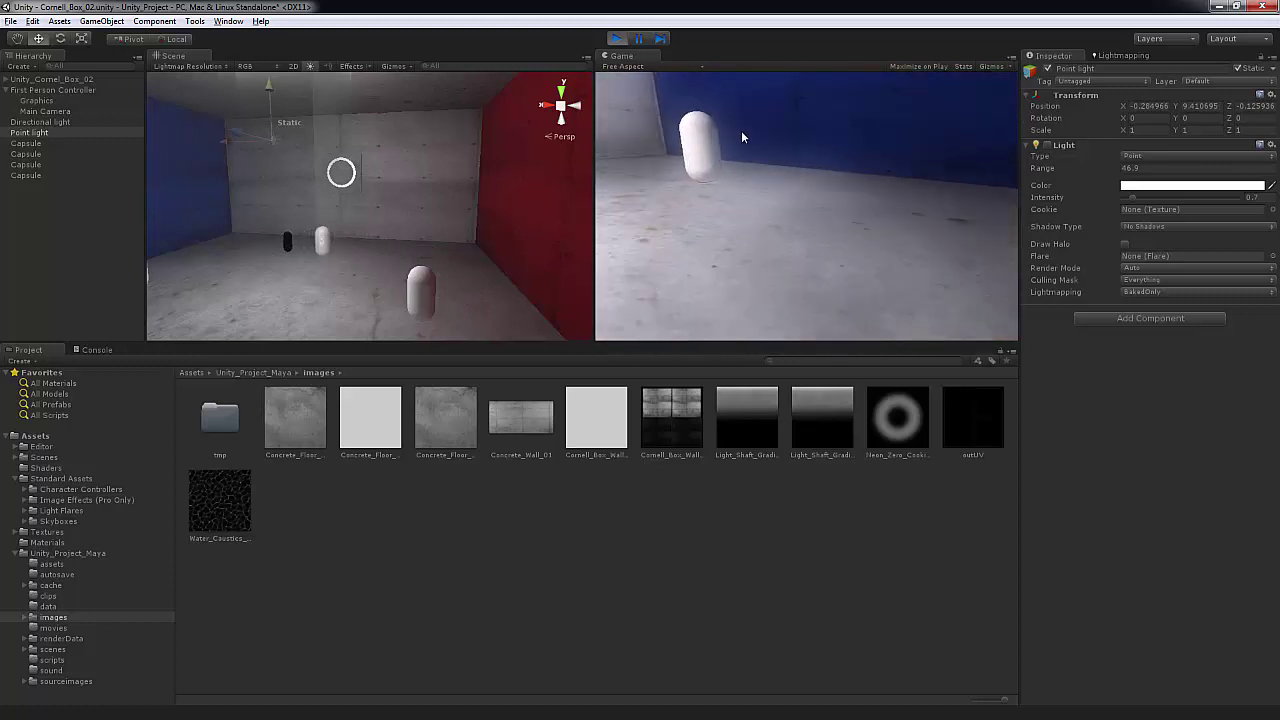
{"action": "key", "text": "w"}
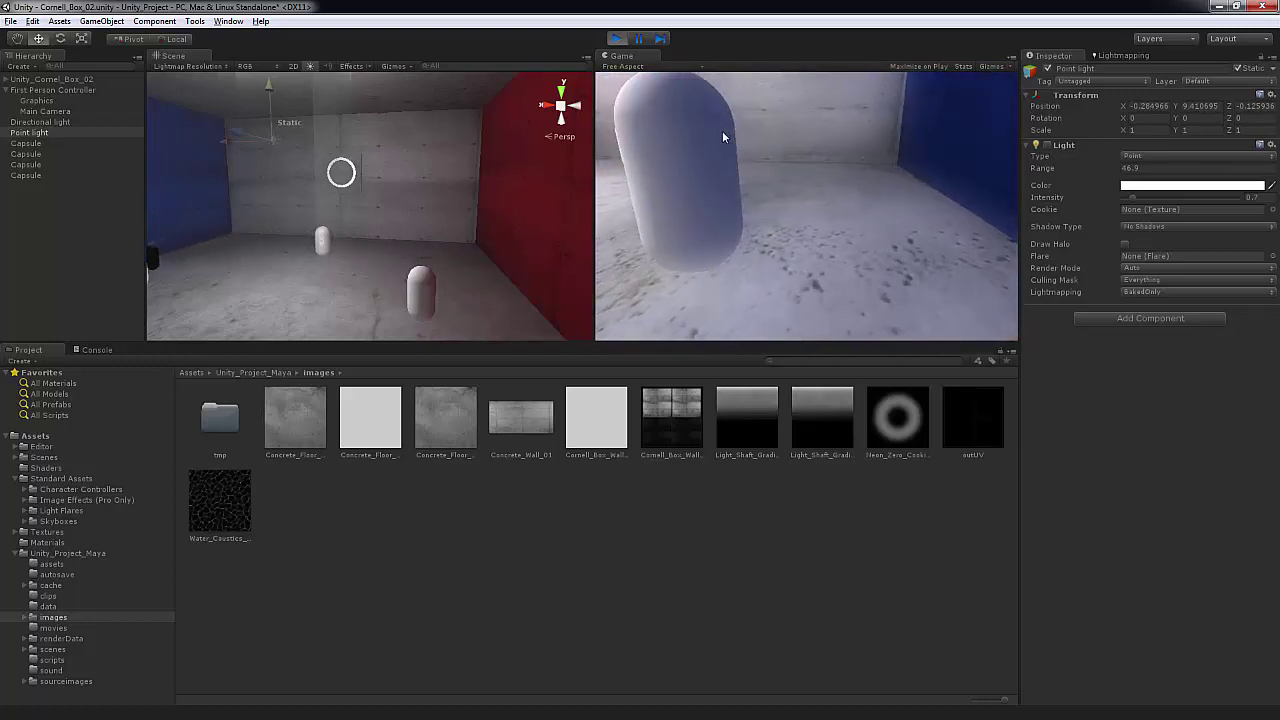
{"action": "key", "text": "w"}
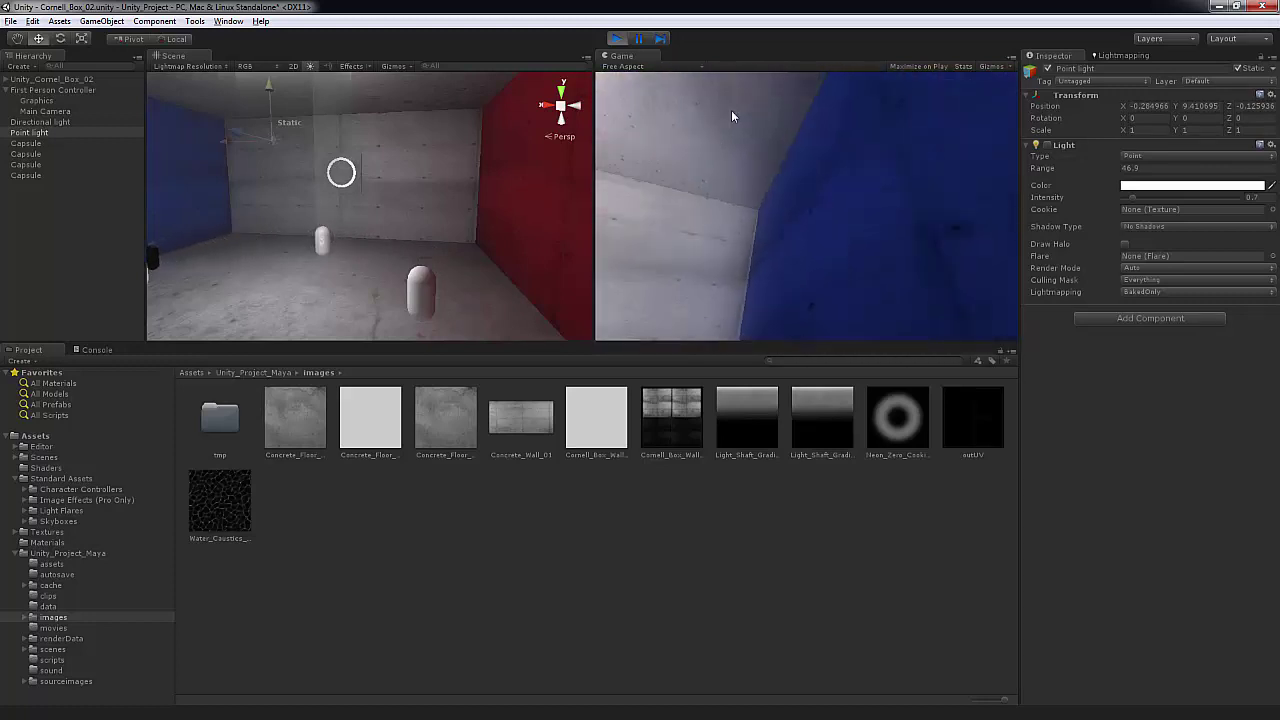
{"action": "key", "text": "s"}
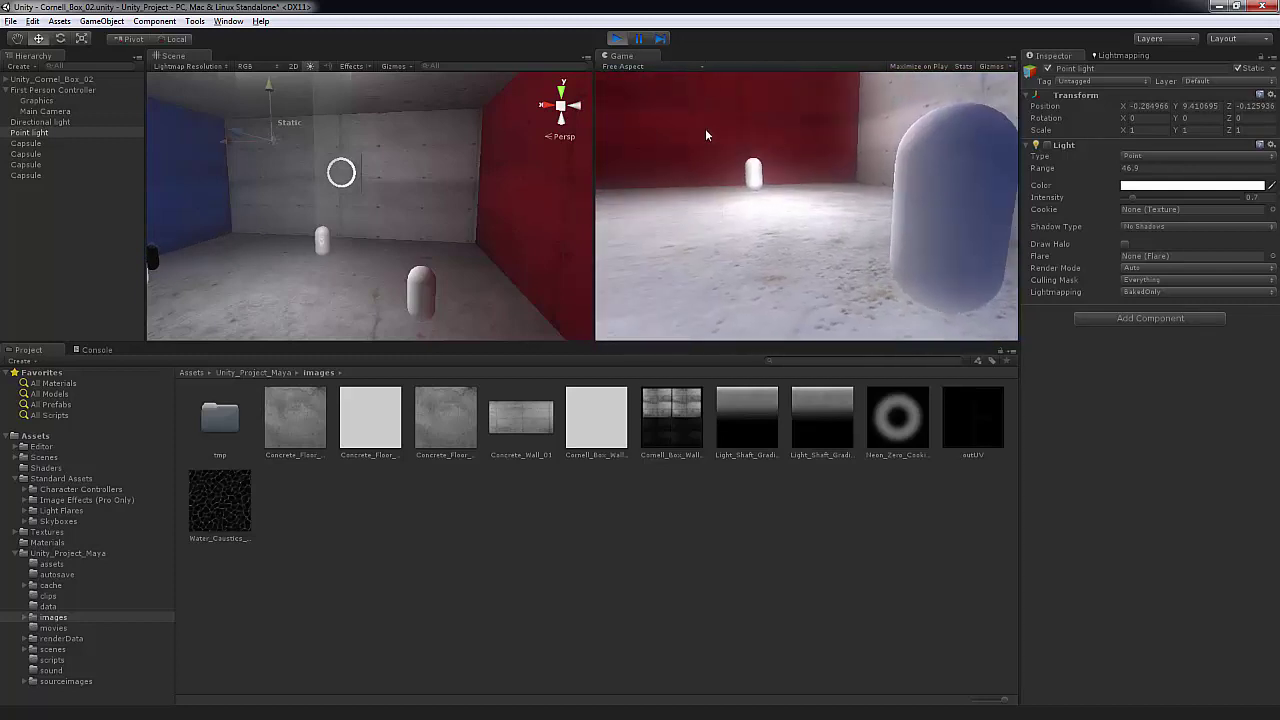
{"action": "key", "text": "s"}
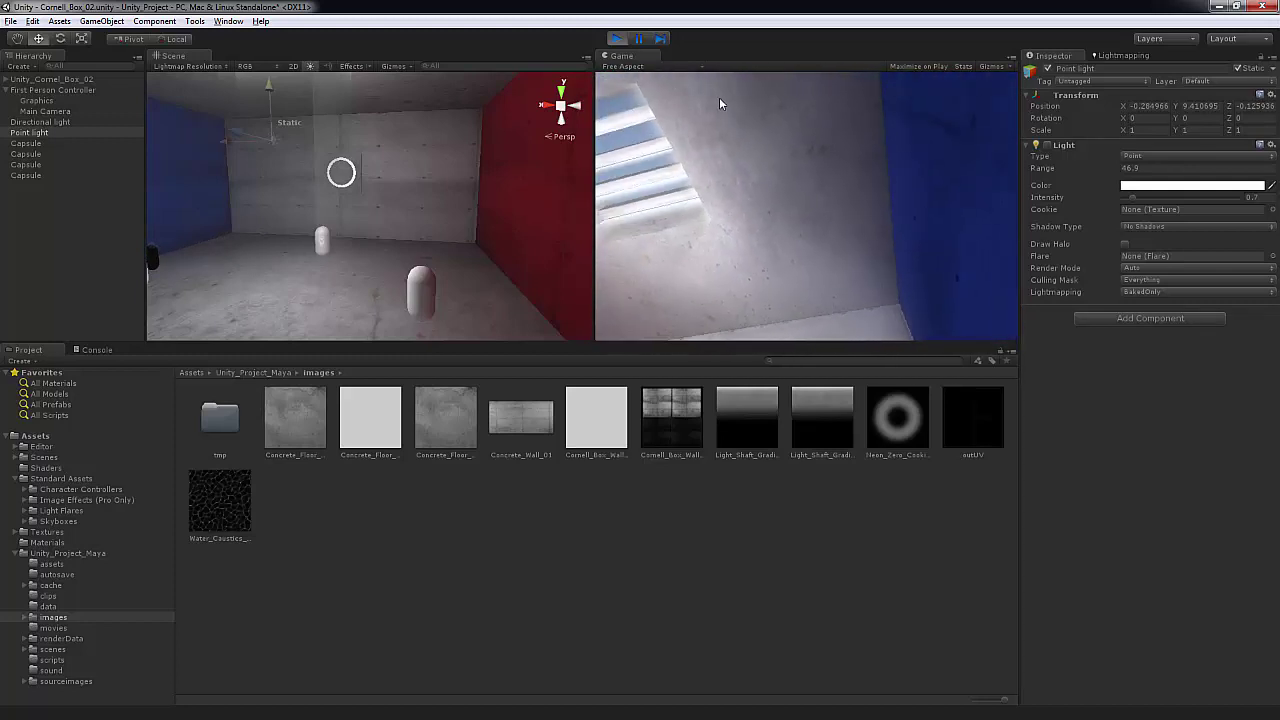
{"action": "key", "text": "s"}
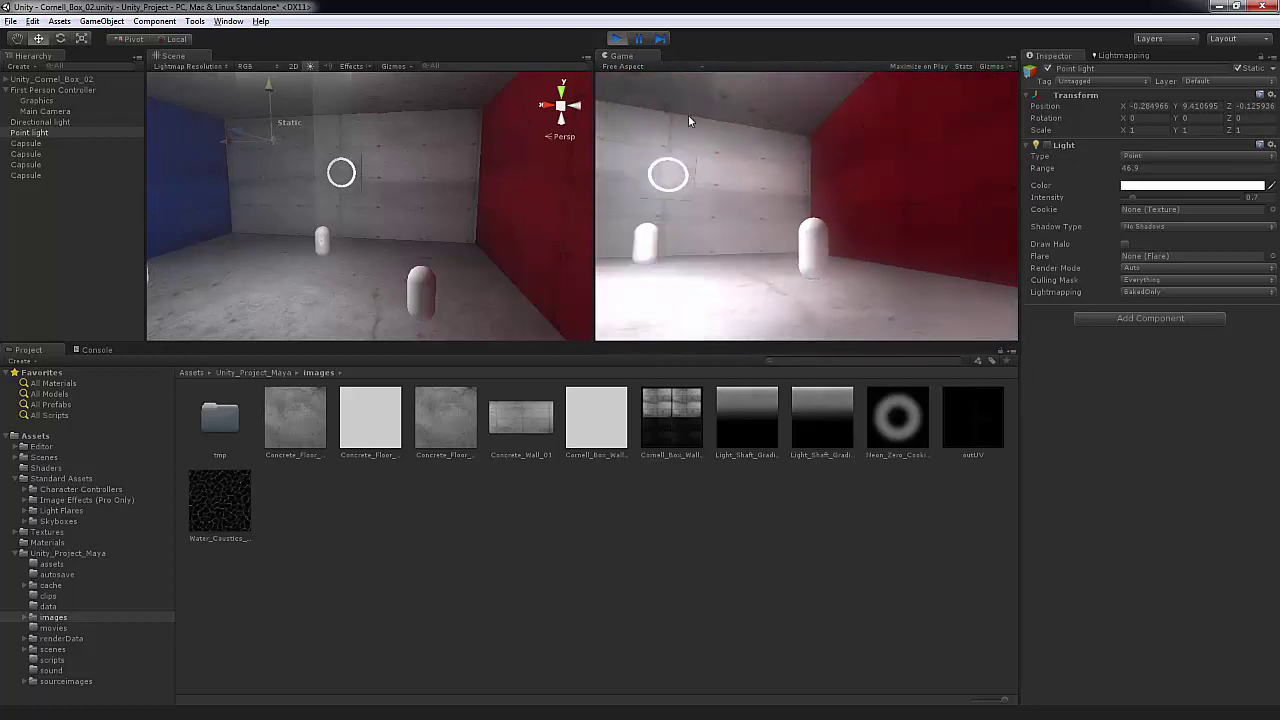
Step: Walk back towards the red wall to inspect the capsules' shading, and exit play mode
{"action": "key", "text": "w"}
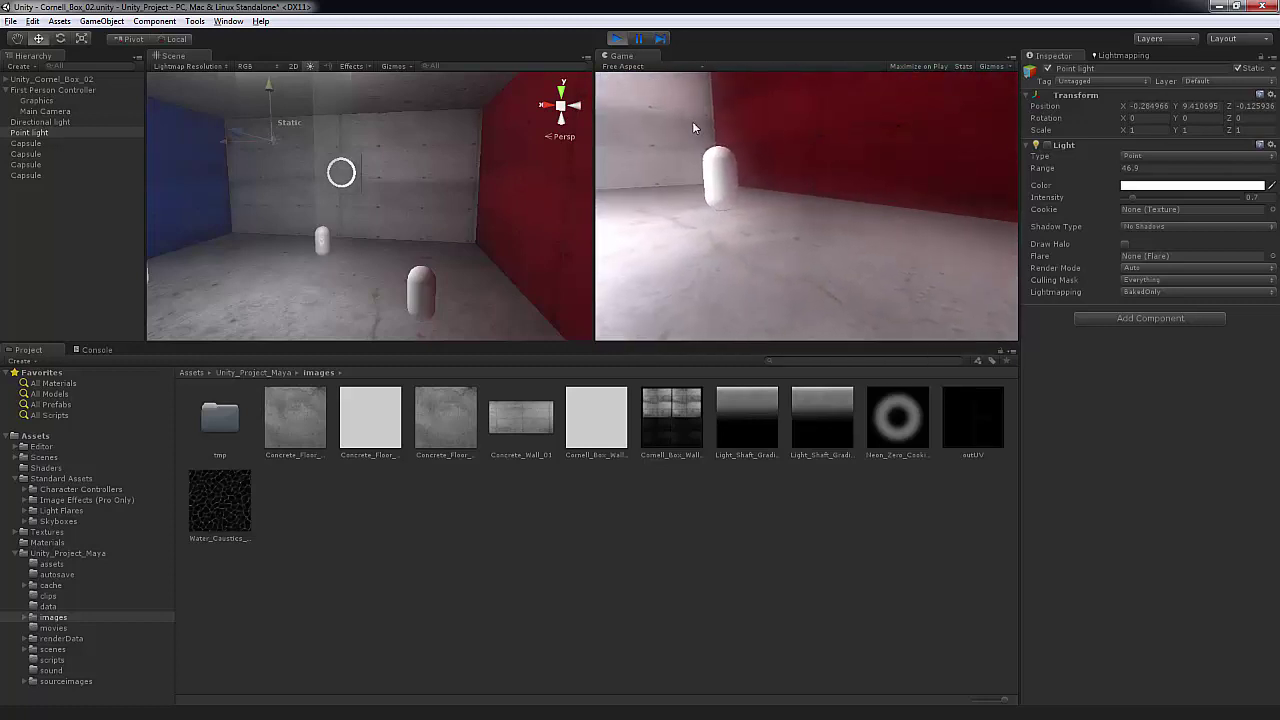
{"action": "key", "text": "w"}
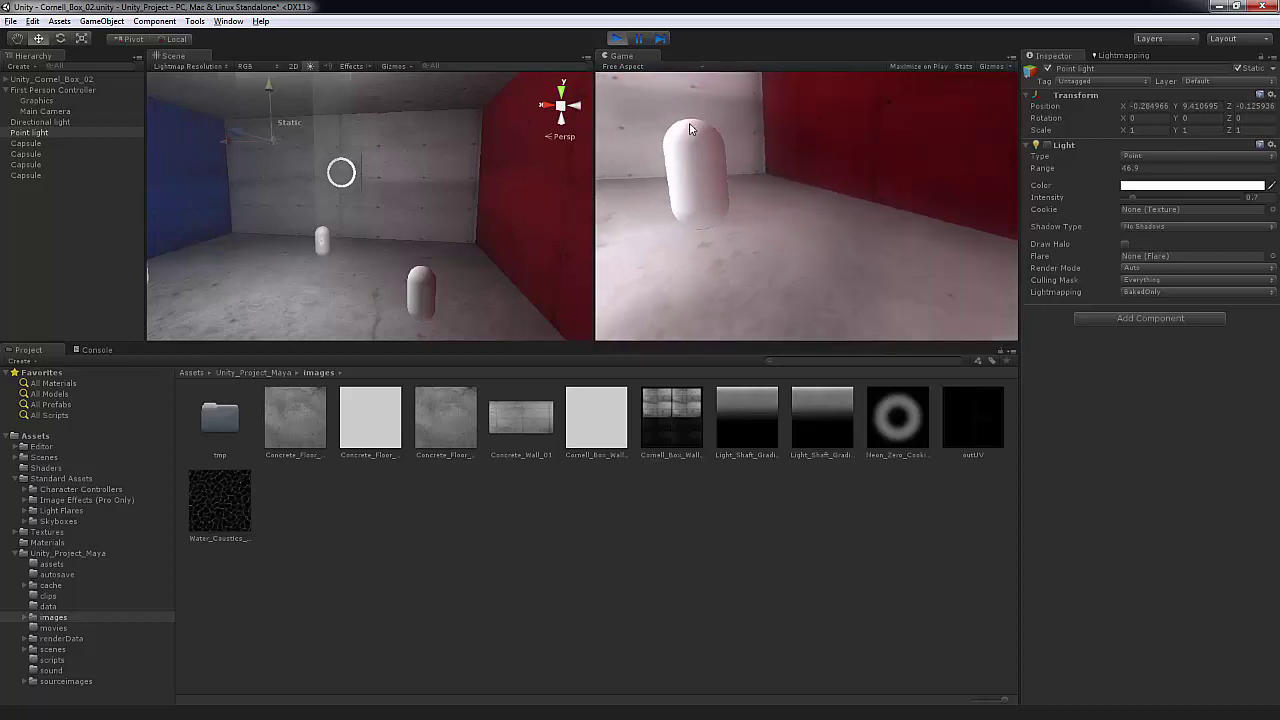
{"action": "key", "text": "s"}
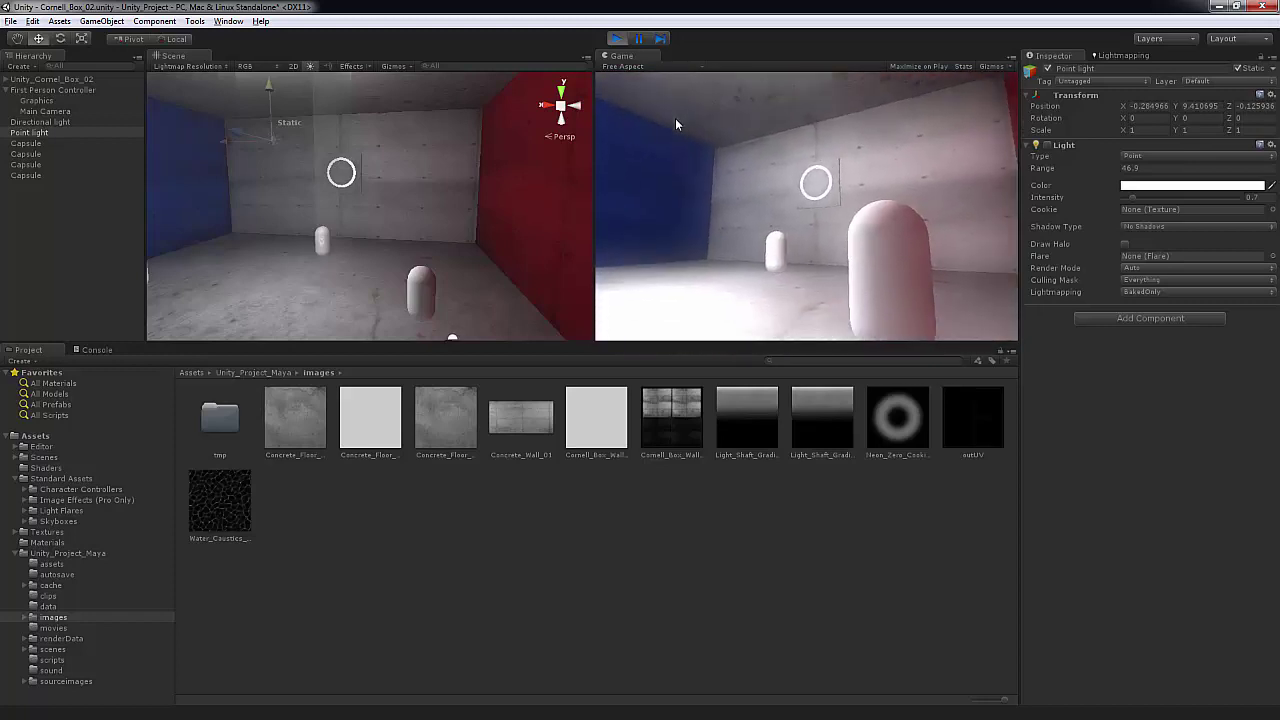
{"action": "key", "text": "w"}
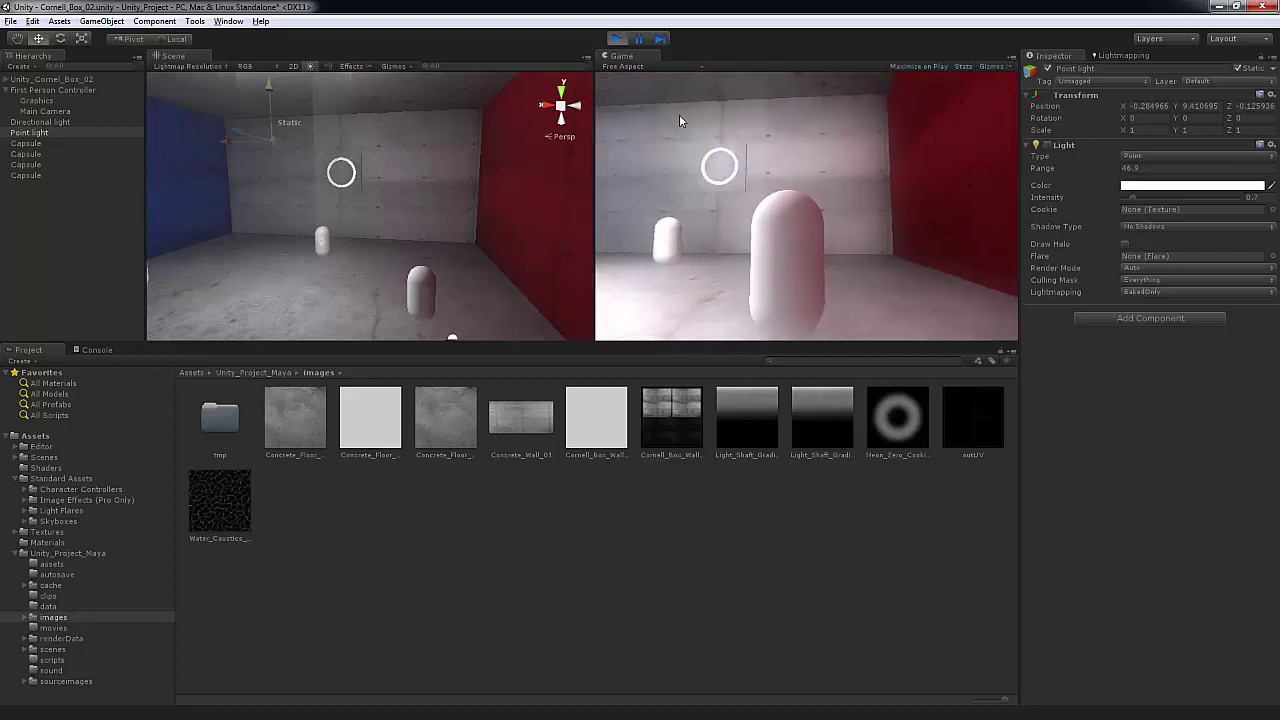
{"action": "left_click", "coordinate": [617, 39]}
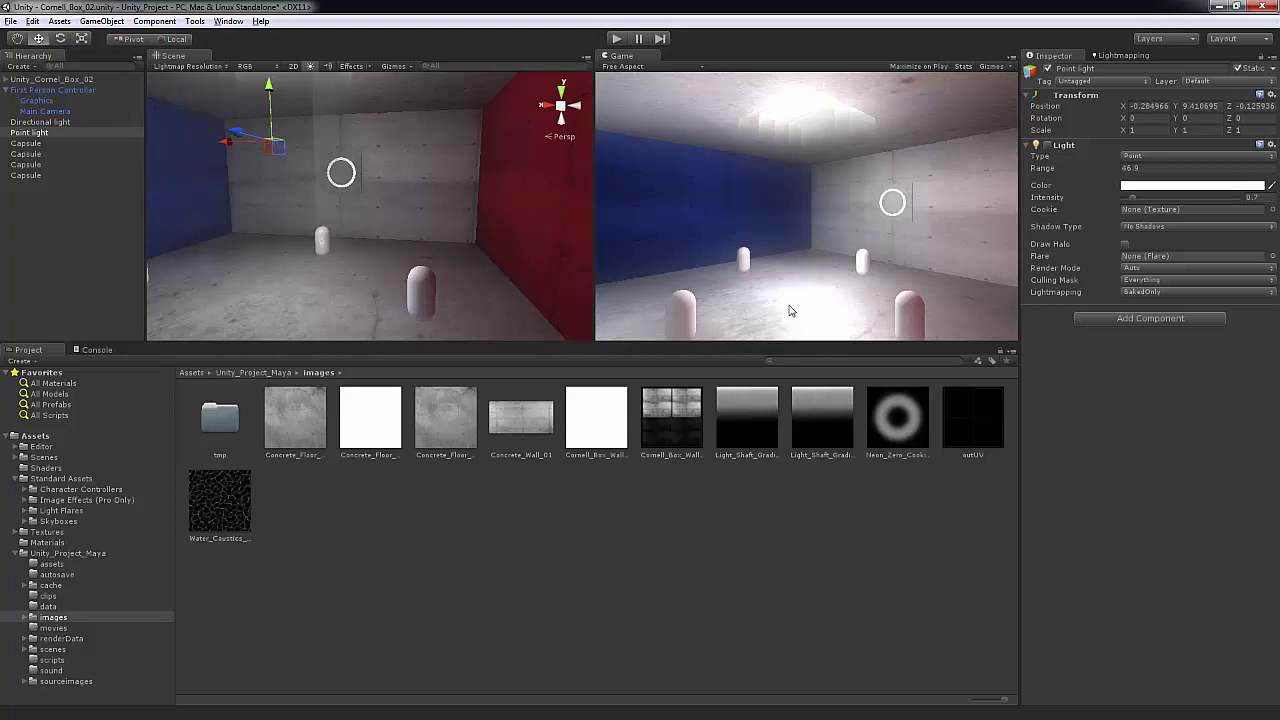
Step: Enable the Light components of the Point light and the Directional light
{"action": "left_click", "coordinate": [37, 133]}
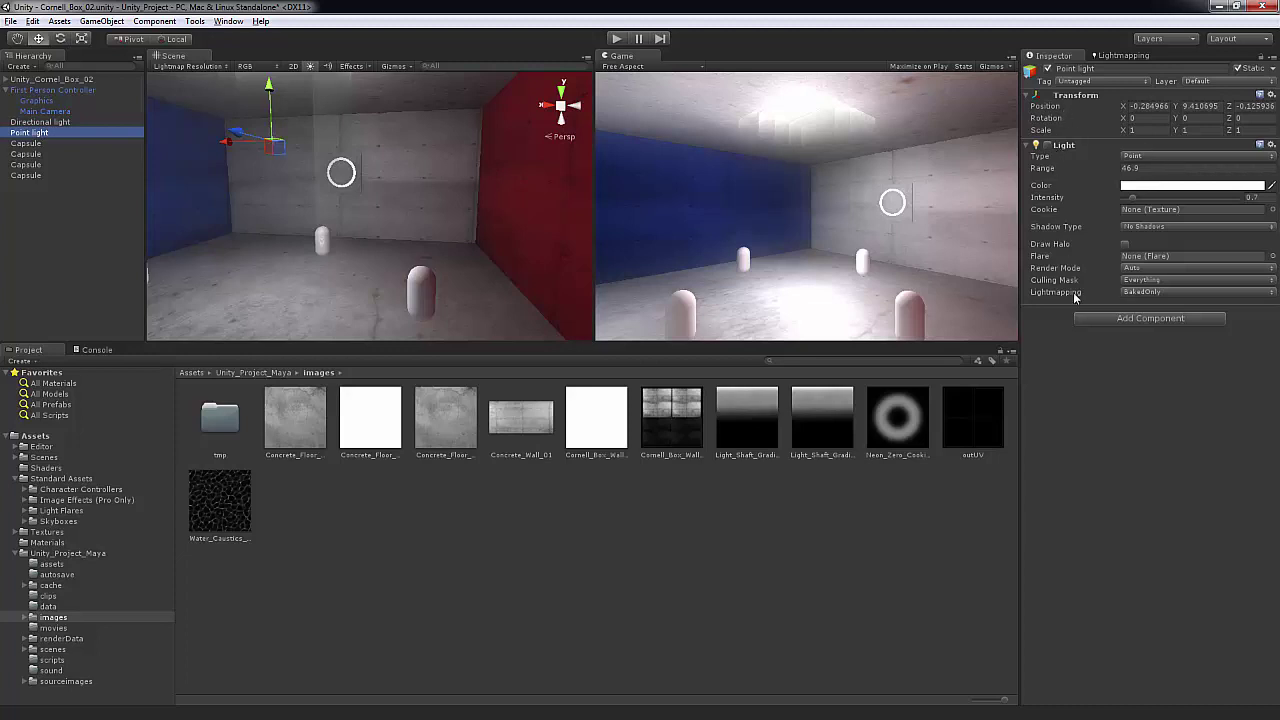
{"action": "left_click", "coordinate": [1047, 145]}
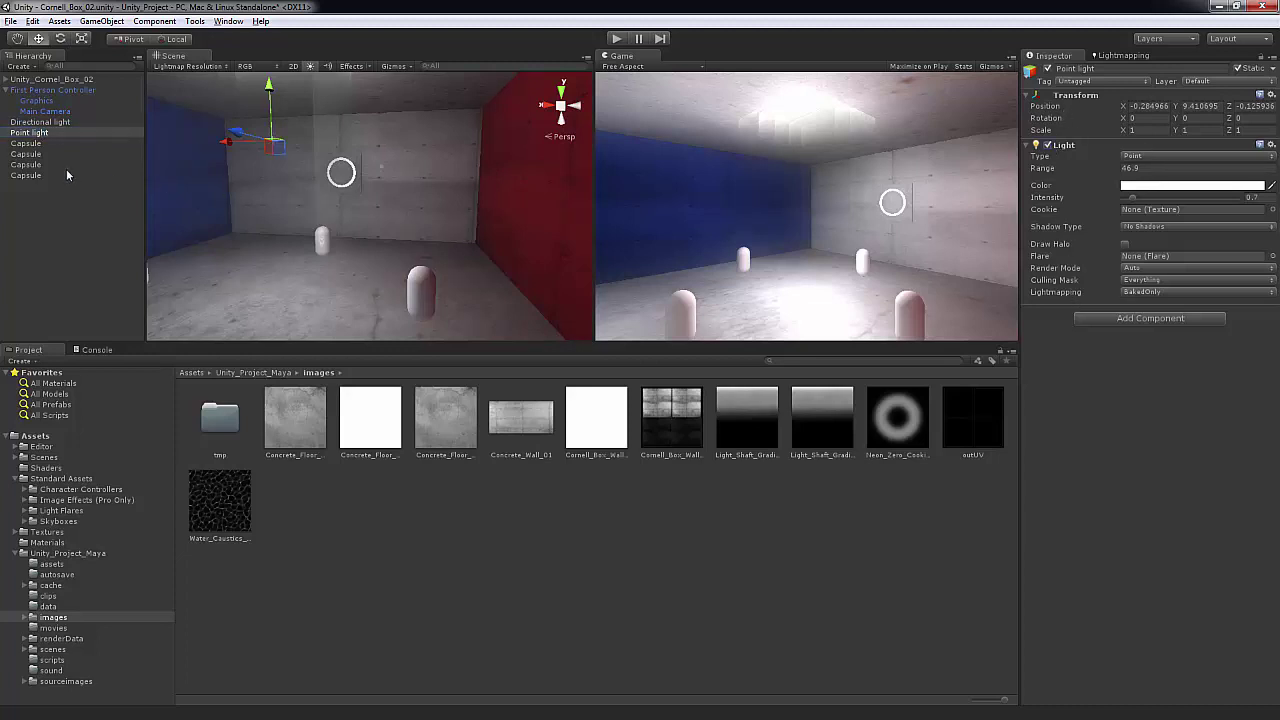
{"action": "left_click", "coordinate": [40, 122]}
{"action": "left_click", "coordinate": [1048, 146]}
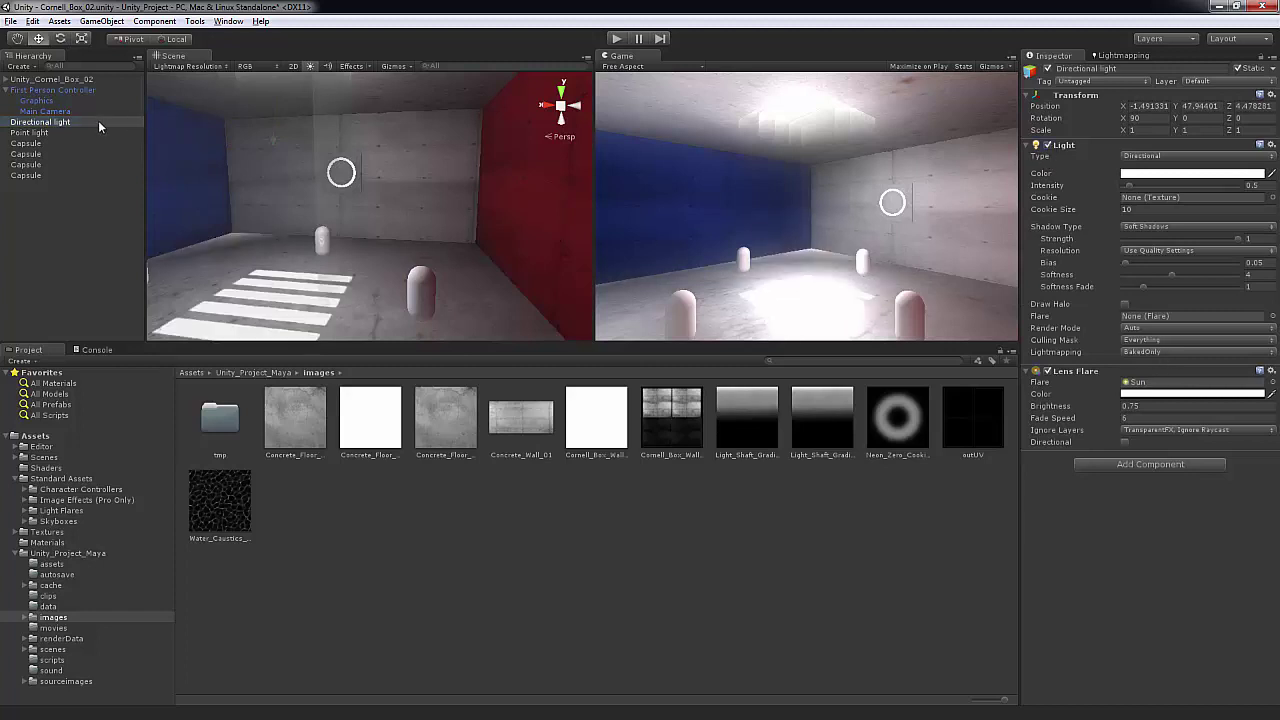
Step: Set the lightmapping mode of both the Directional light and the Point light to Auto
{"action": "left_click", "coordinate": [68, 122]}
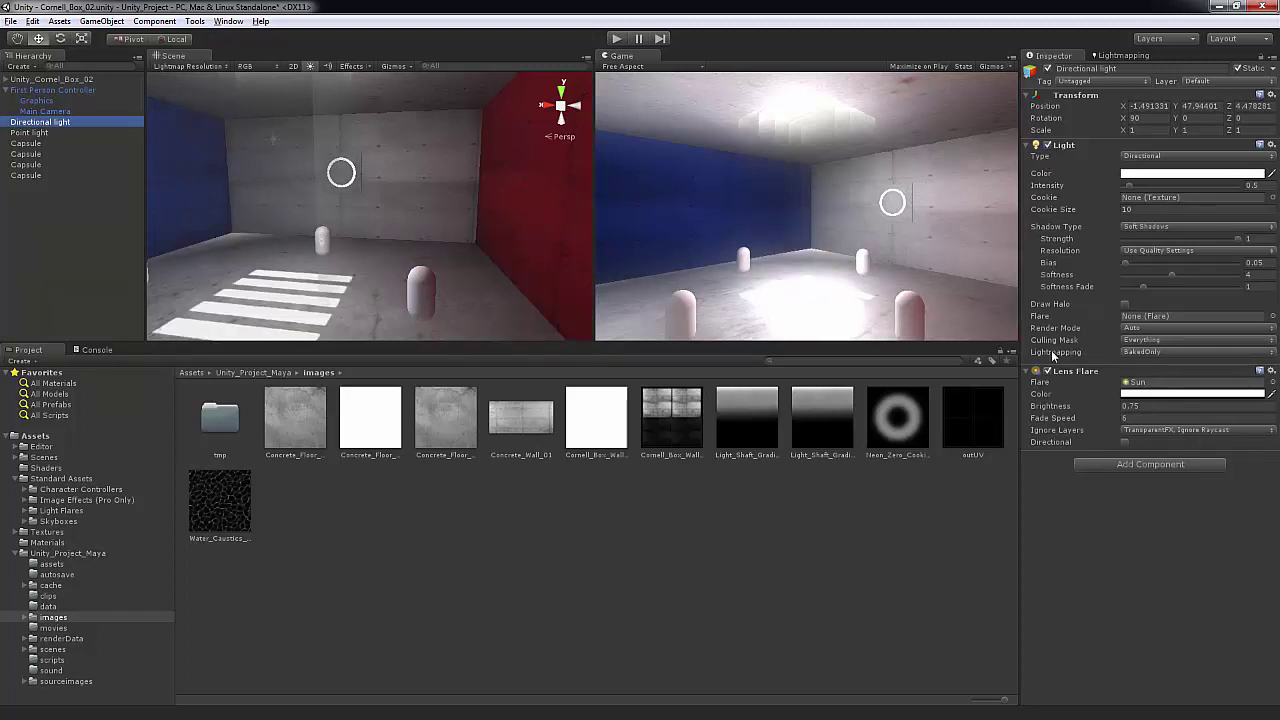
{"action": "left_click", "coordinate": [1150, 352]}
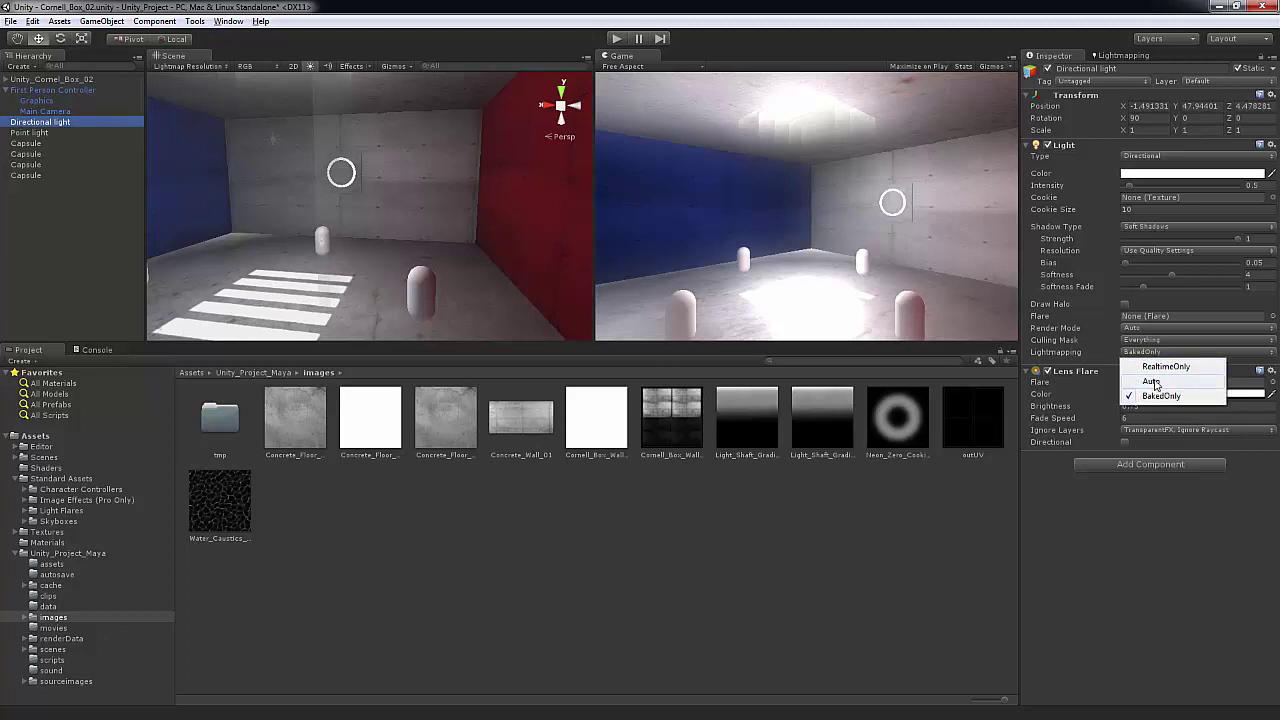
{"action": "left_click", "coordinate": [1151, 382]}
{"action": "left_click", "coordinate": [30, 132]}
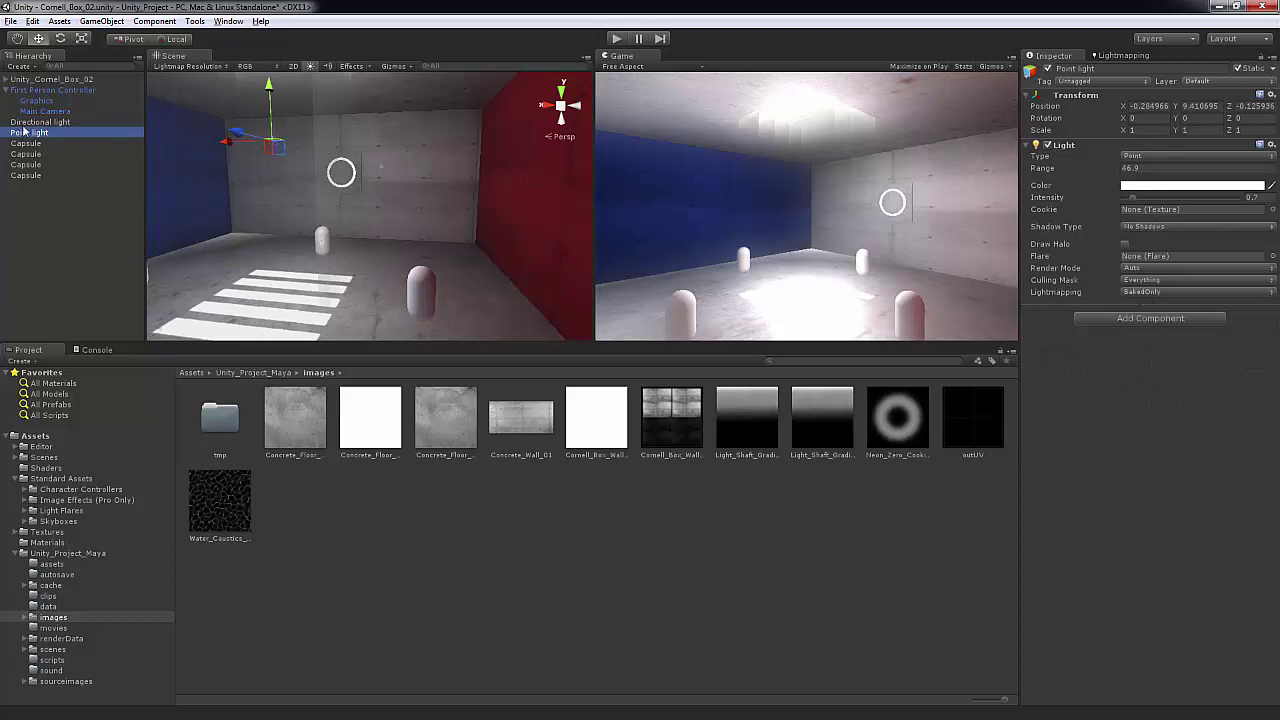
{"action": "left_click", "coordinate": [1158, 292]}
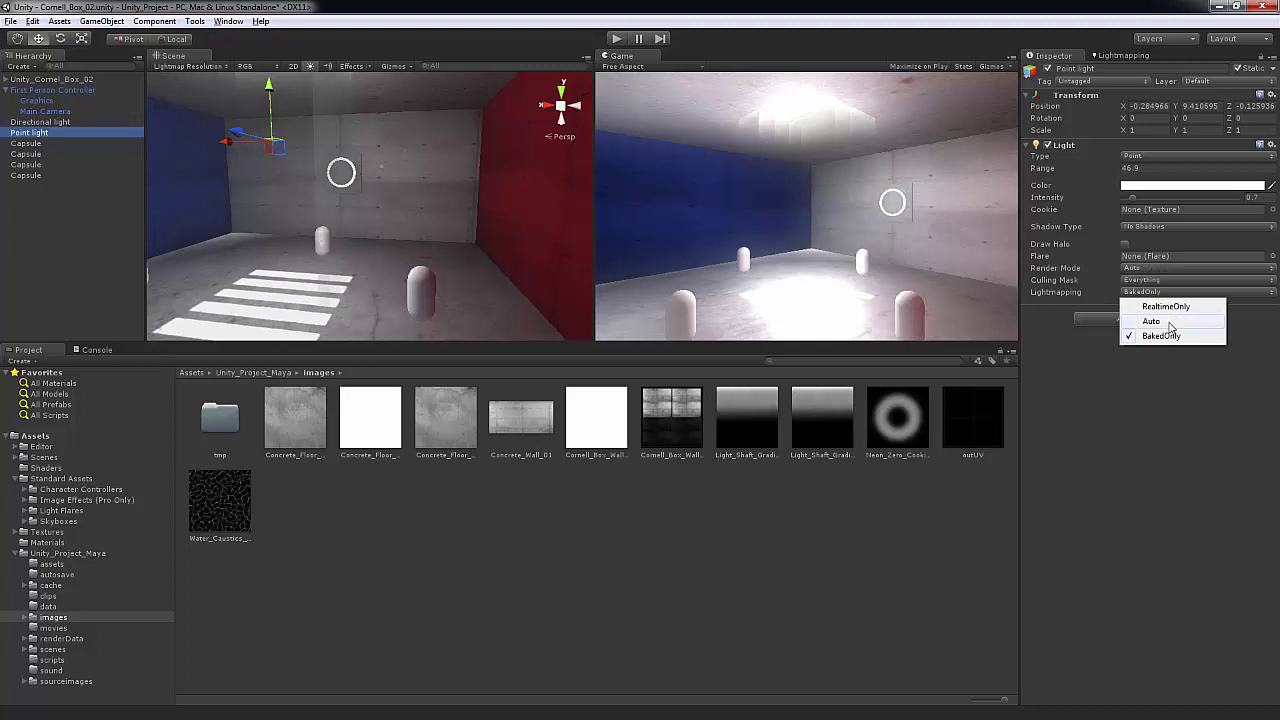
{"action": "left_click", "coordinate": [1151, 321]}
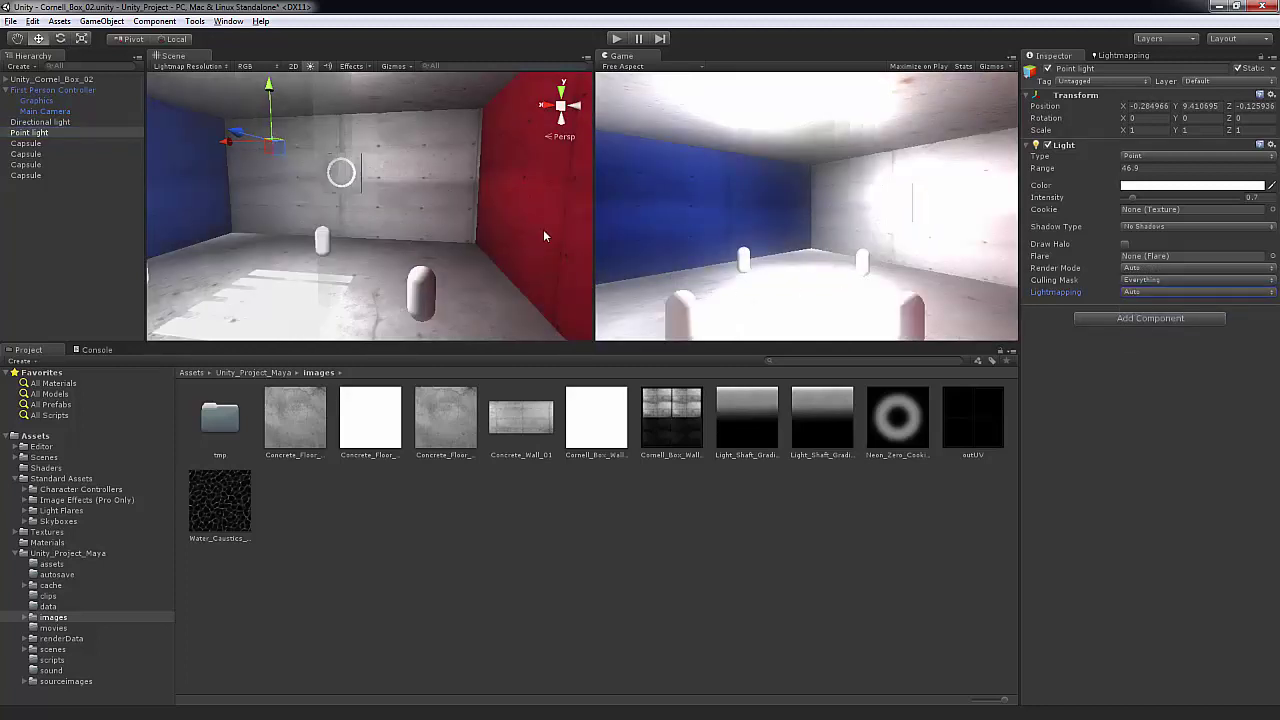
Step: Toggle the Light components of the Point light and the Directional light off and on to compare their effect on the room
{"action": "left_click", "coordinate": [1047, 146]}
{"action": "left_click", "coordinate": [1047, 146]}
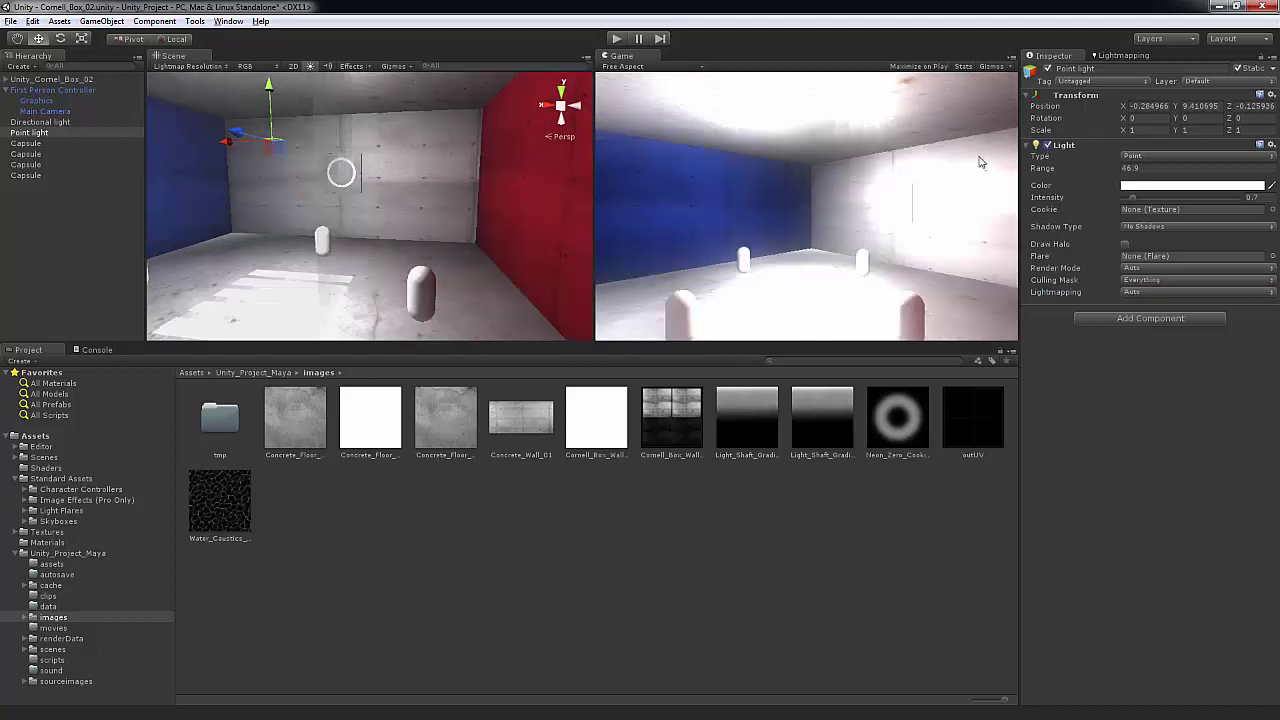
{"action": "left_click", "coordinate": [1047, 146]}
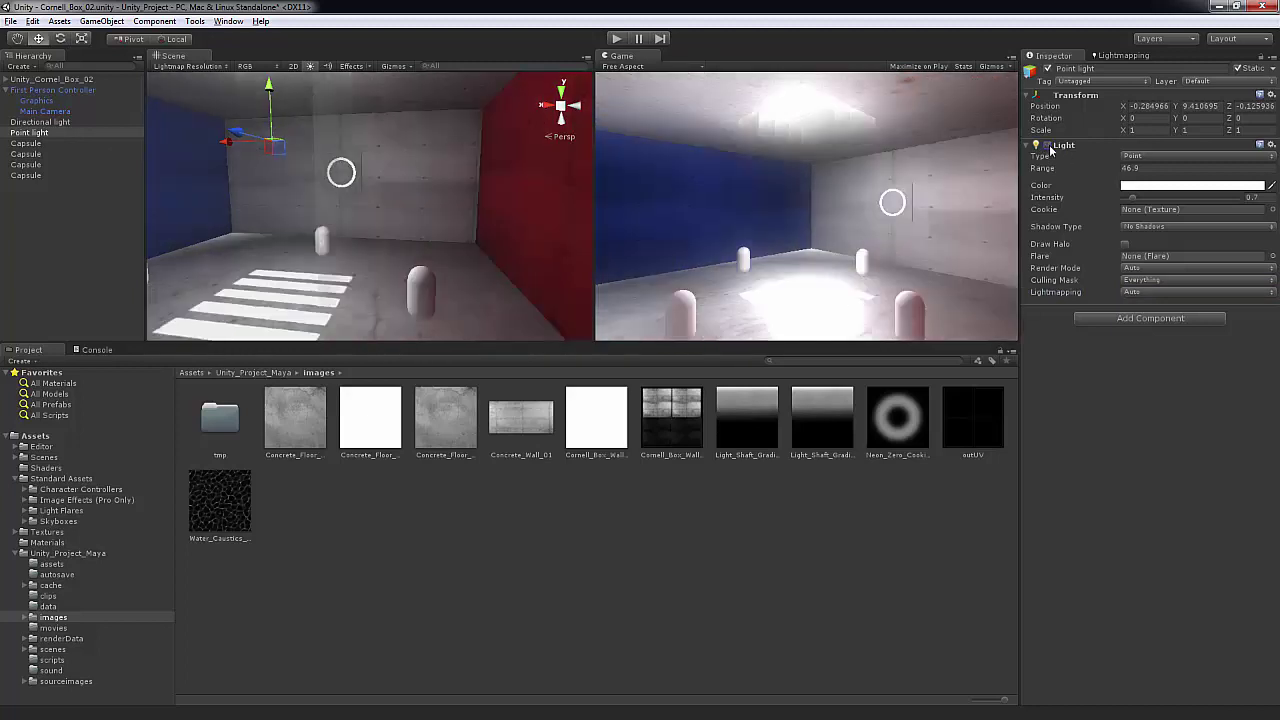
{"action": "left_click", "coordinate": [68, 123]}
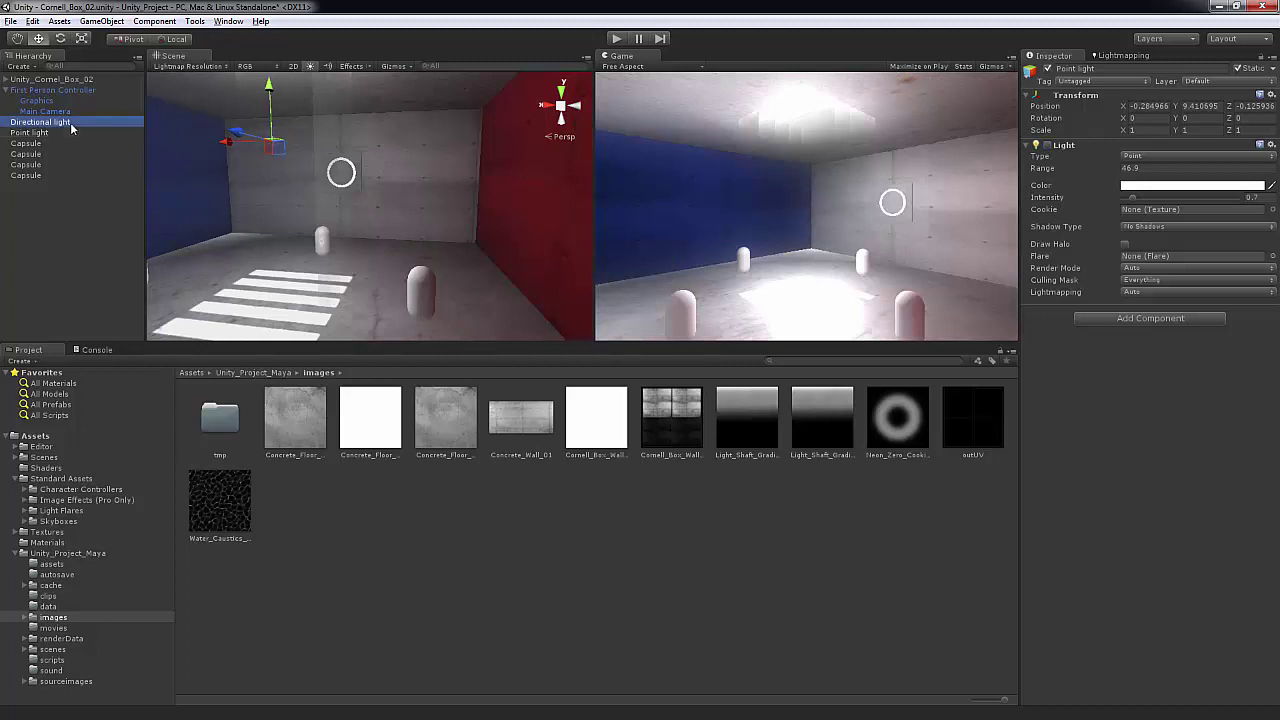
{"action": "left_click", "coordinate": [1048, 146]}
{"action": "left_click", "coordinate": [1048, 146]}
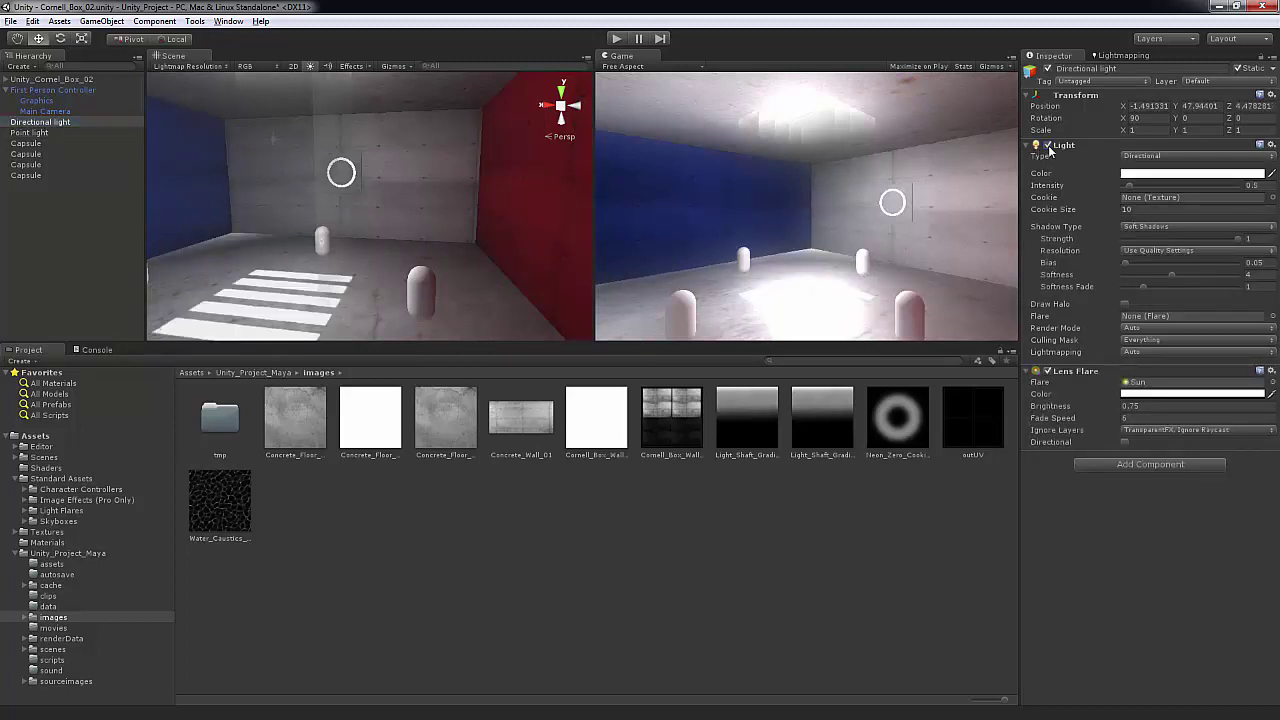
{"action": "left_click", "coordinate": [72, 133]}
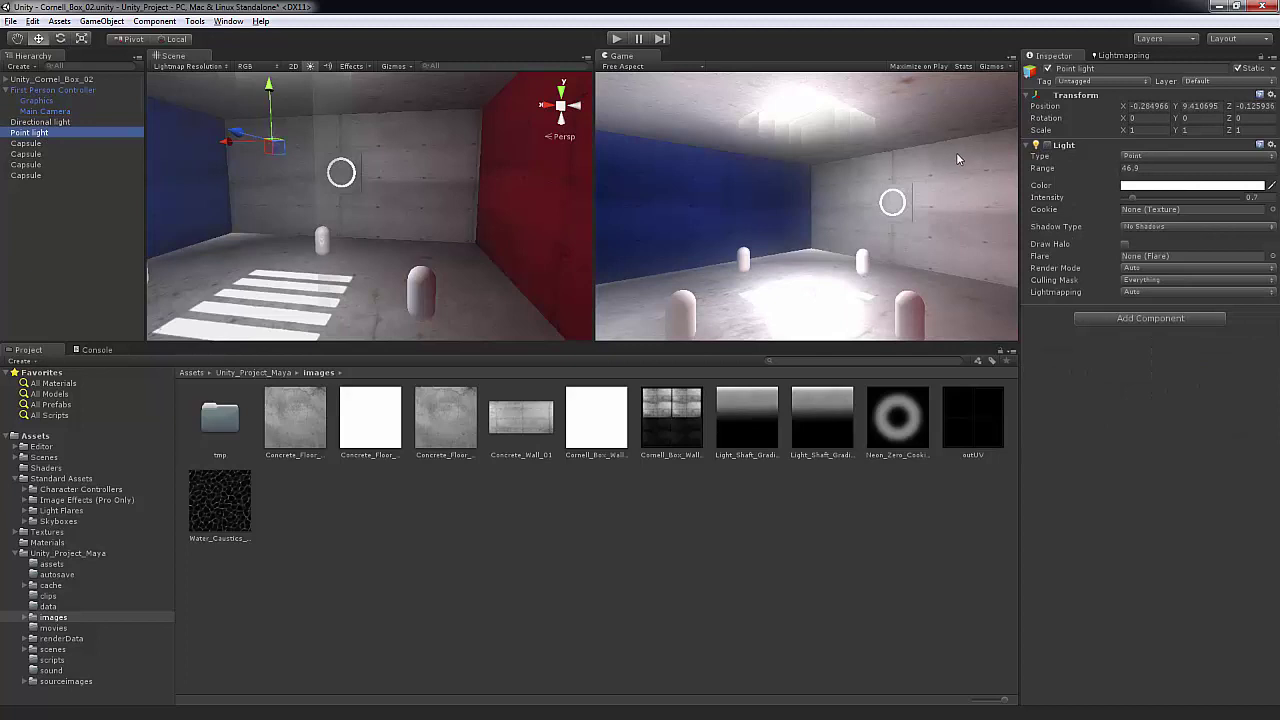
{"action": "left_click", "coordinate": [1047, 145]}
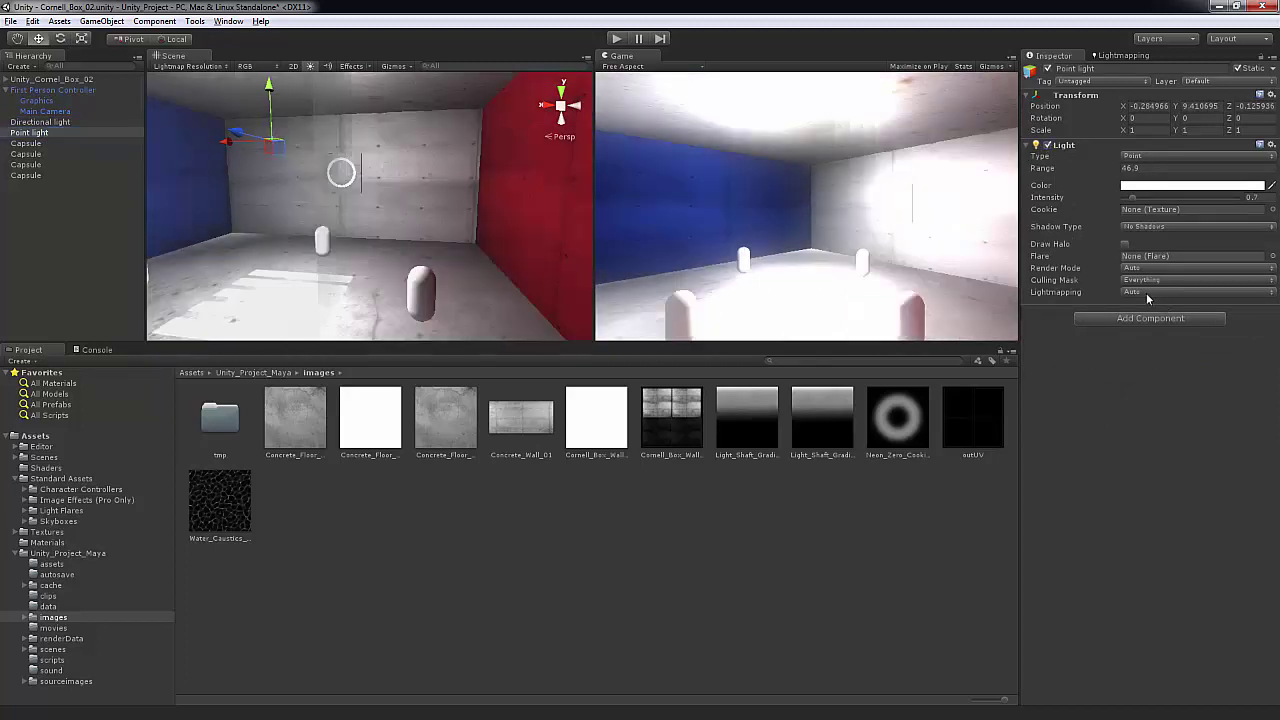
Step: Compare the Point light's BakedOnly and Auto lightmapping modes, leaving the light set to BakedOnly
{"action": "left_click", "coordinate": [1146, 293]}
{"action": "left_click", "coordinate": [1164, 334]}
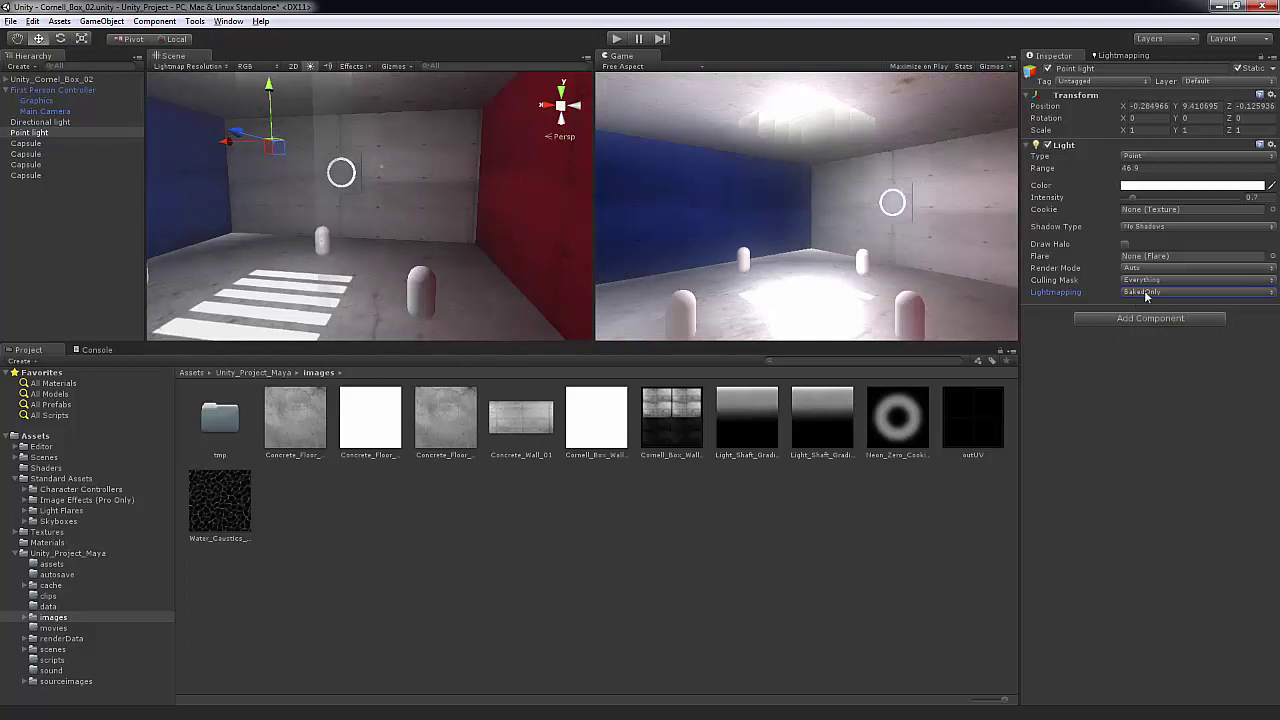
{"action": "left_click", "coordinate": [1146, 293]}
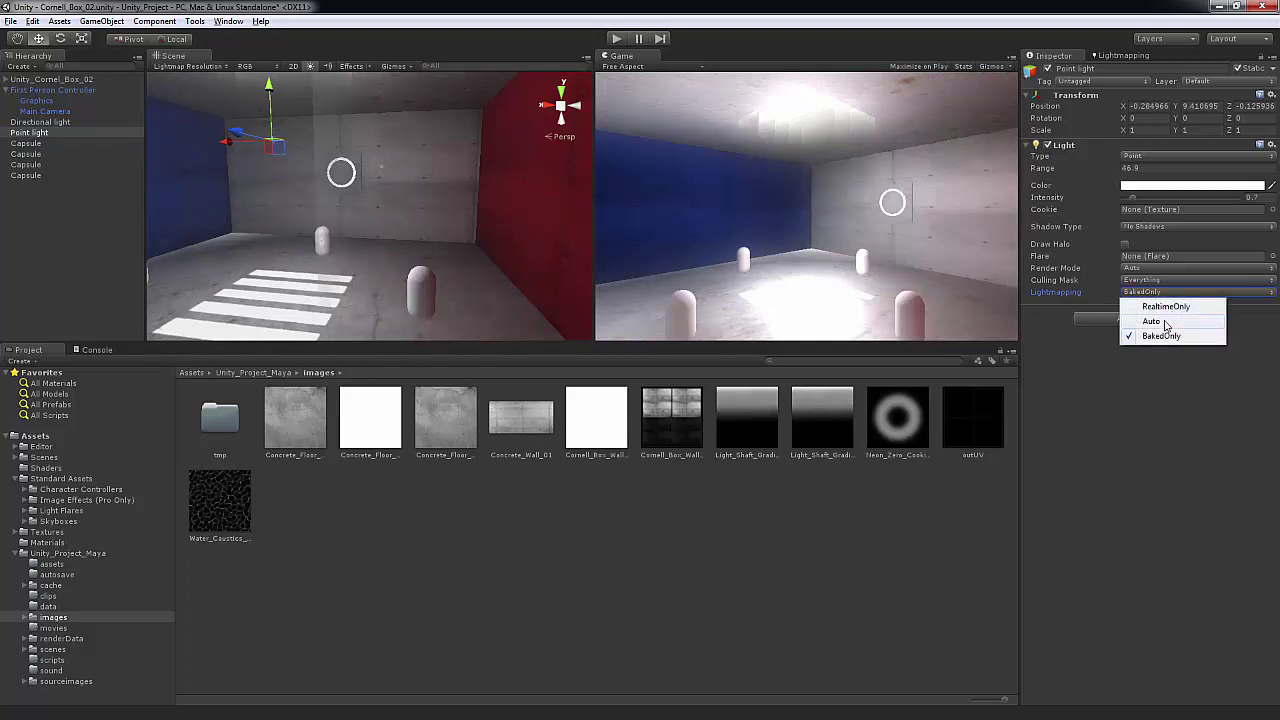
{"action": "left_click", "coordinate": [1164, 322]}
{"action": "left_click", "coordinate": [1150, 290]}
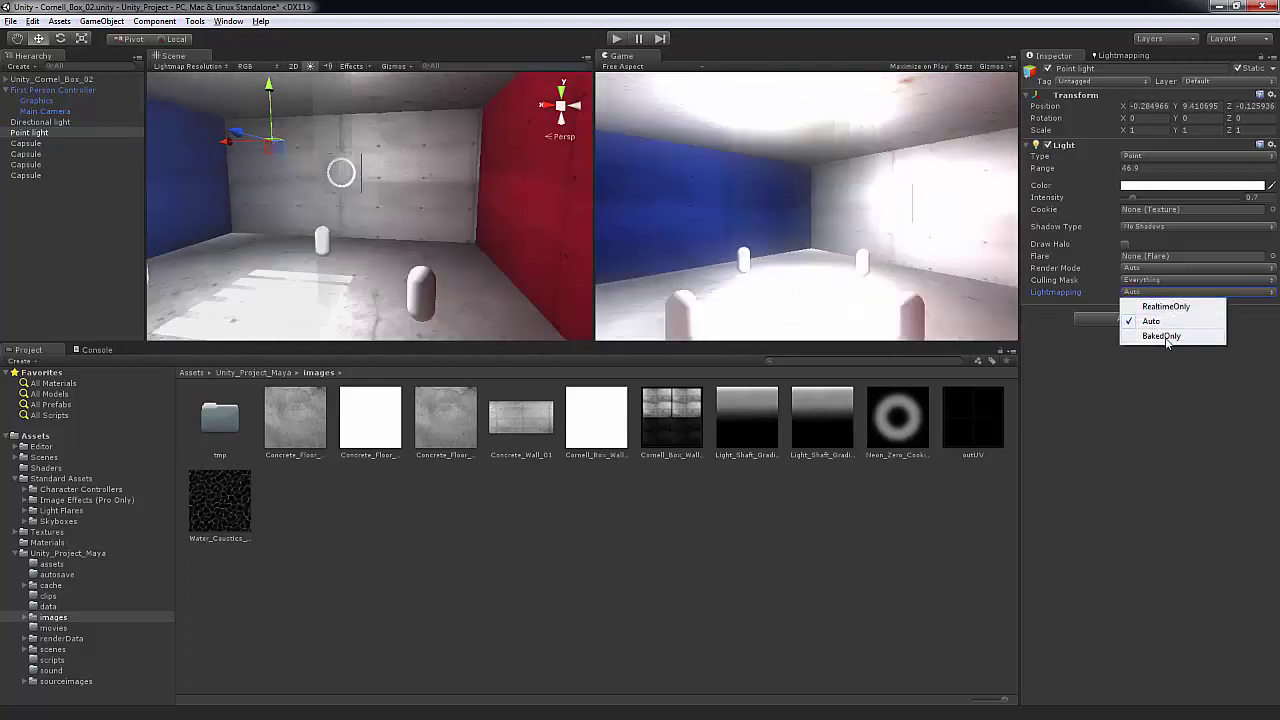
{"action": "left_click", "coordinate": [1162, 336]}
Step: Set the Directional light's lightmapping mode to BakedOnly
{"action": "left_click", "coordinate": [70, 122]}
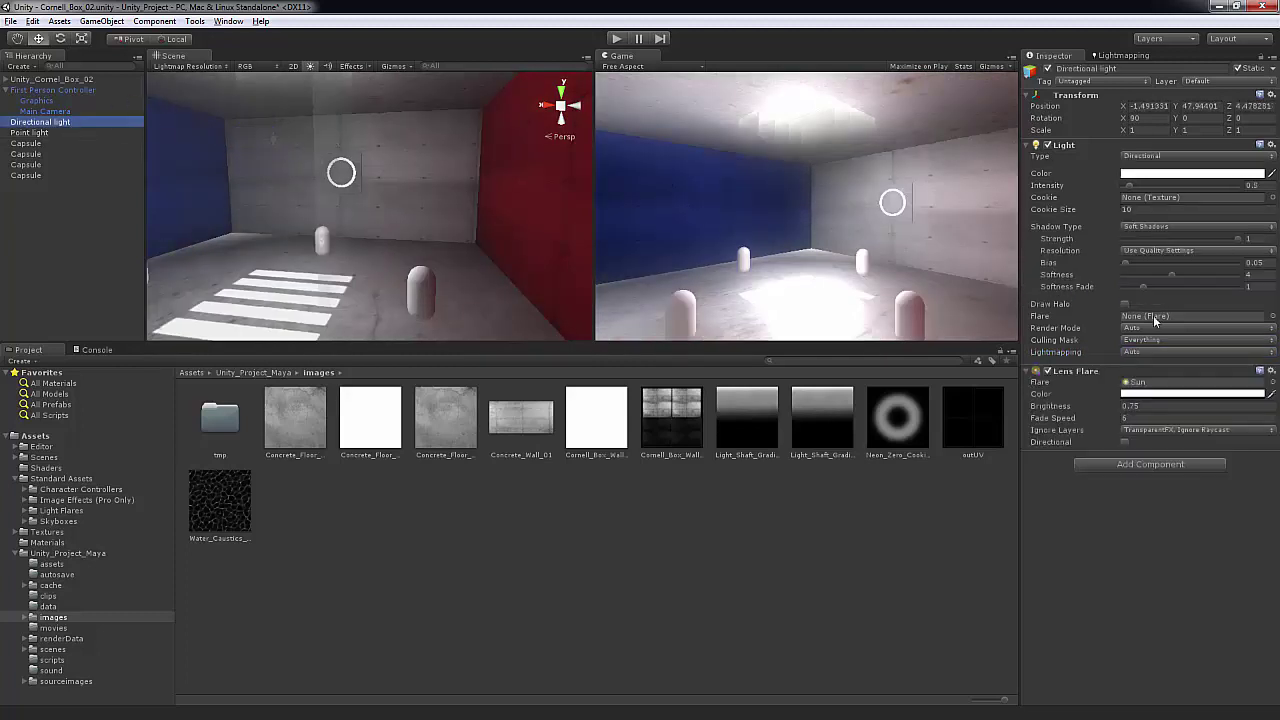
{"action": "left_click", "coordinate": [1153, 352]}
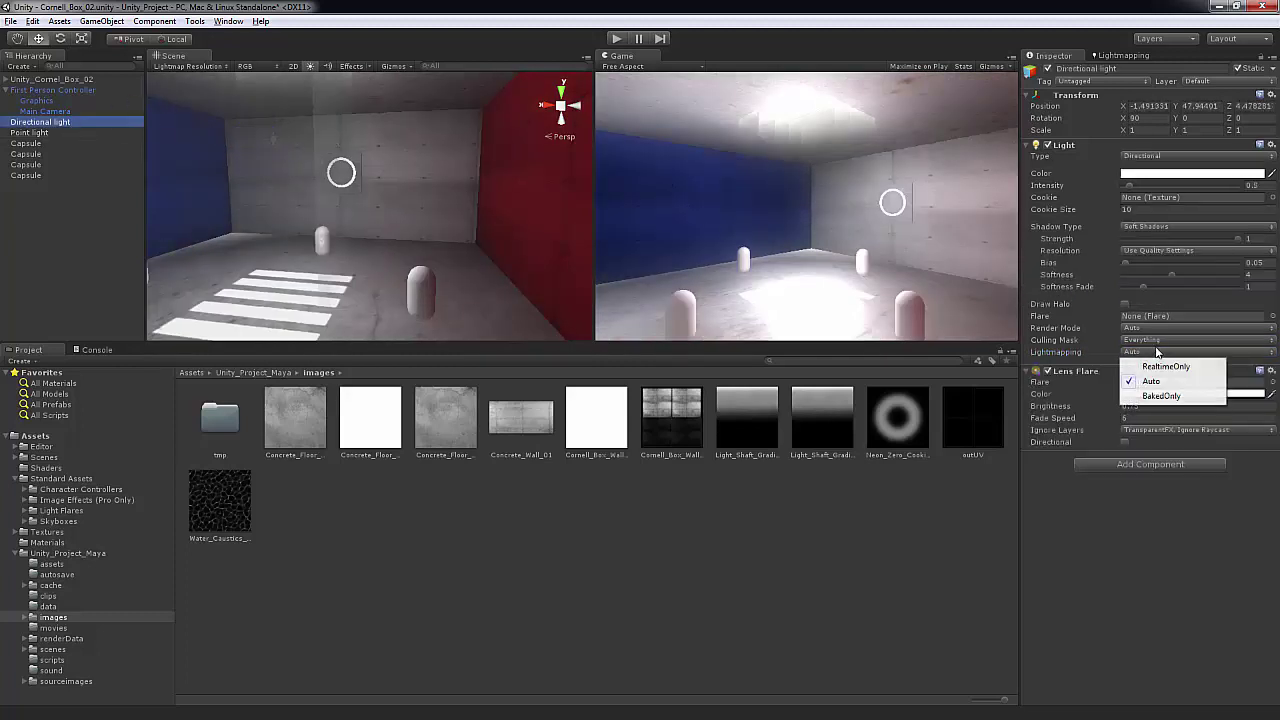
{"action": "left_click", "coordinate": [1168, 398]}
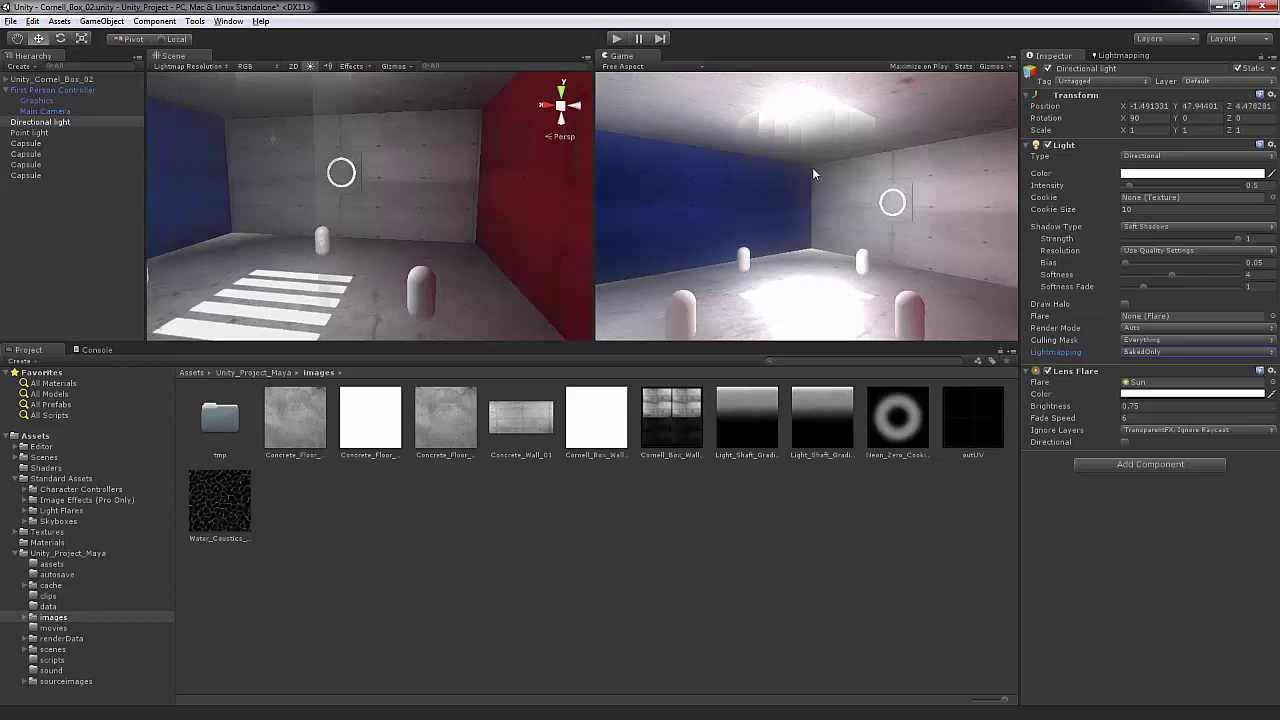
Step: Clear the scene's baked lightmaps in the lightmapping bake settings
{"action": "left_click", "coordinate": [40, 133]}
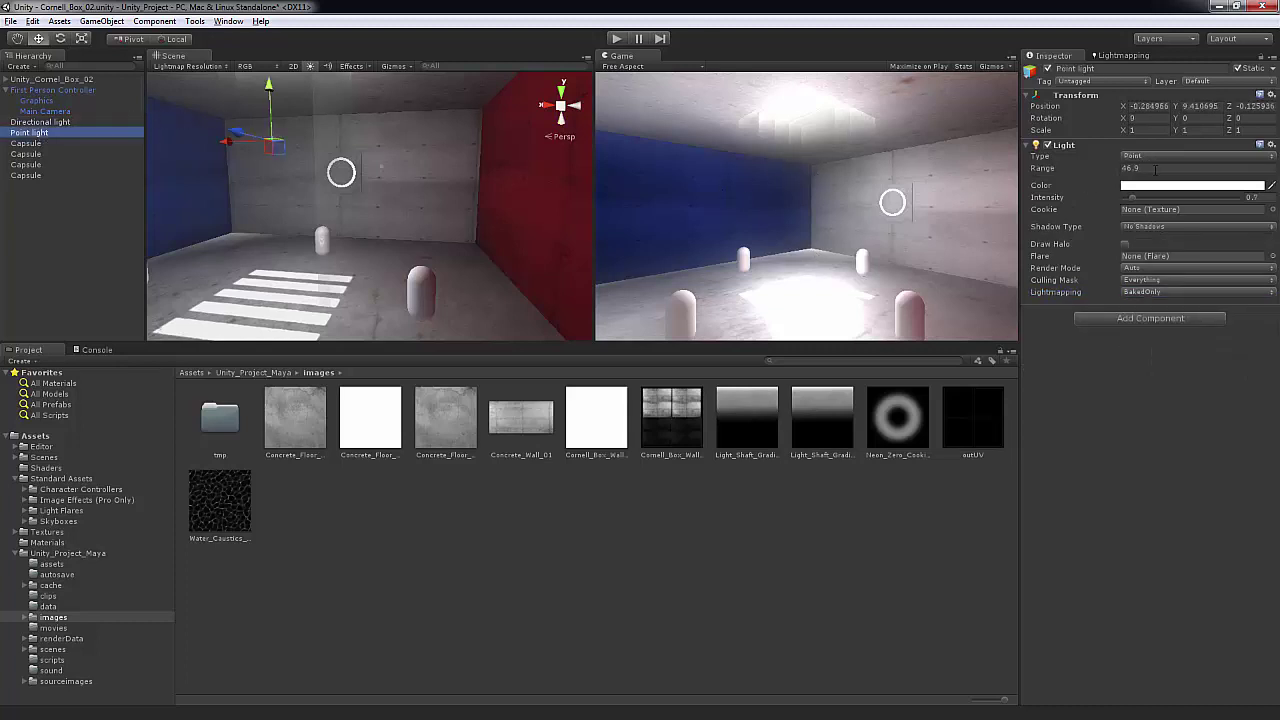
{"action": "left_click", "coordinate": [1110, 55]}
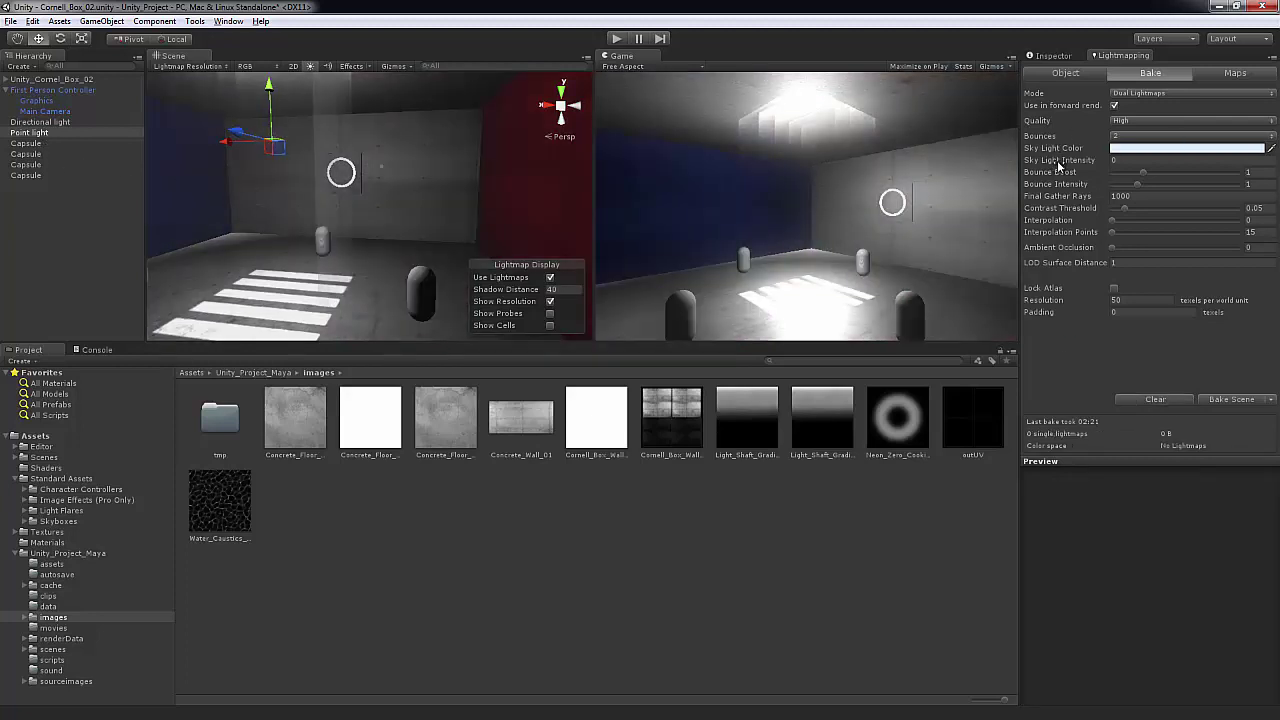
{"action": "mouse_move", "coordinate": [1054, 166]}
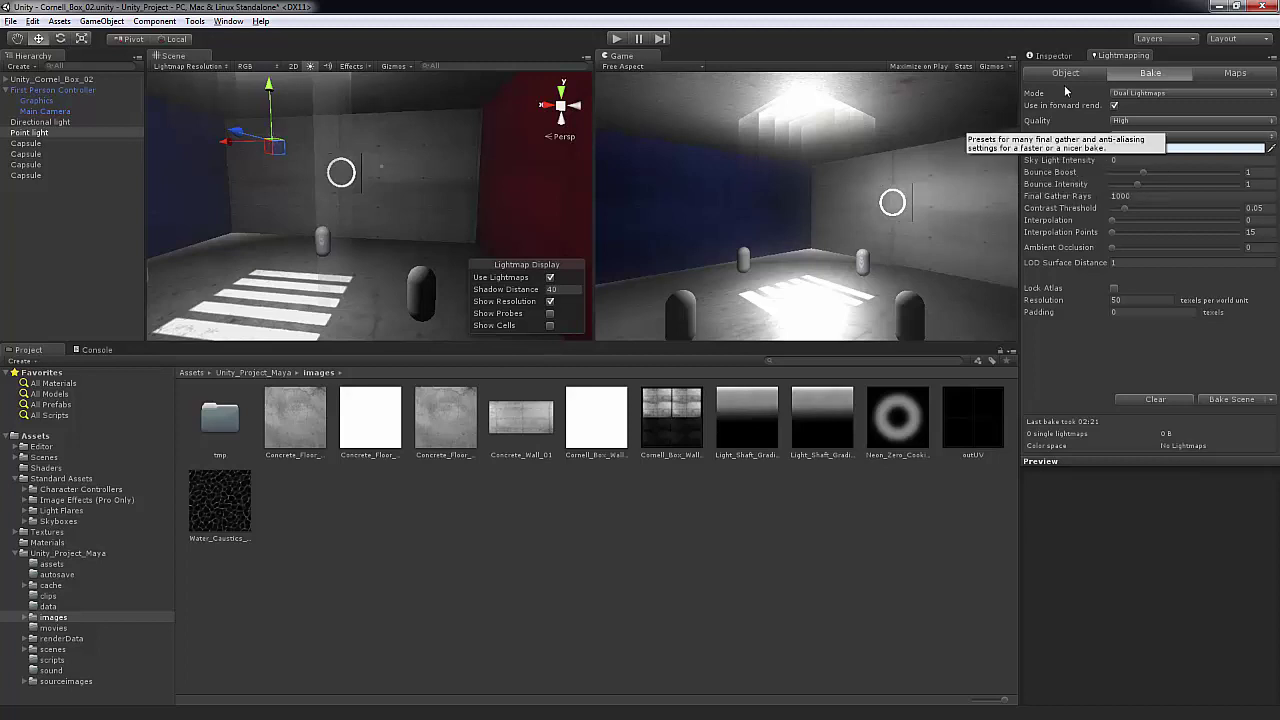
Step: Reduce the ceiling Point light's range to about 18.04
{"action": "left_click", "coordinate": [1052, 56]}
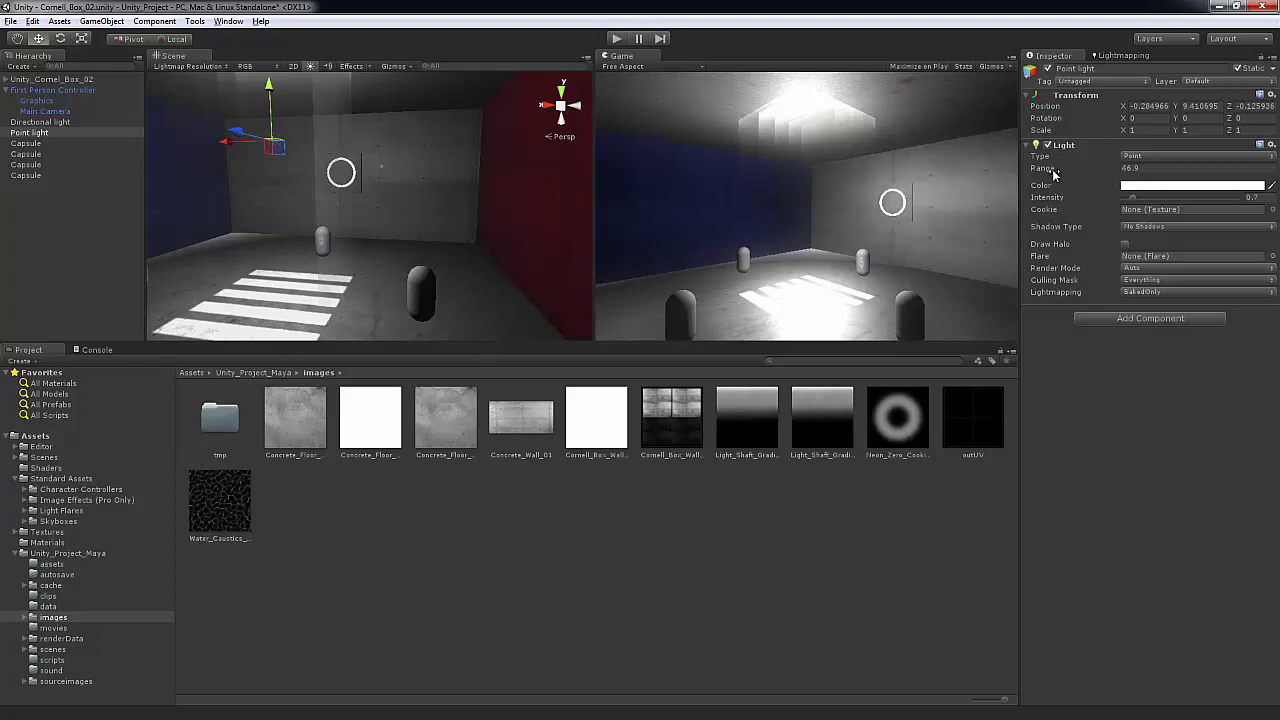
{"action": "left_click_drag", "start_coordinate": [1053, 175], "coordinate": [396, 240]}
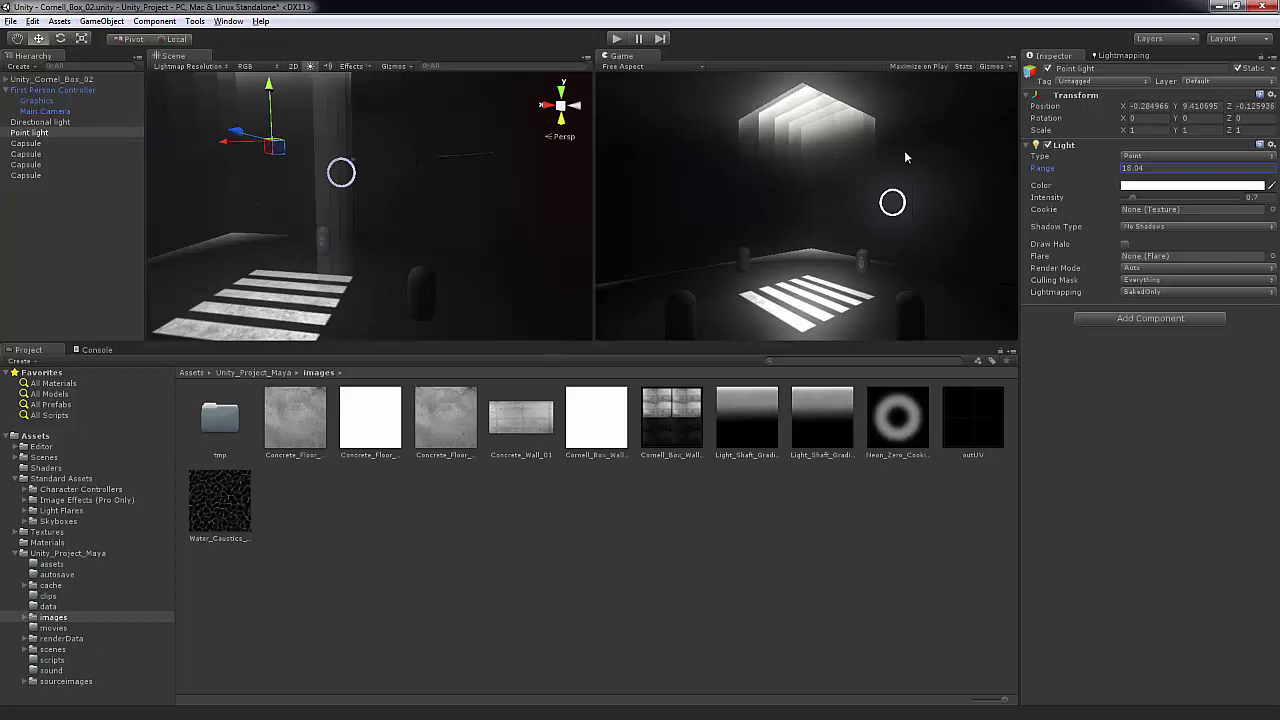
{"action": "left_click", "coordinate": [923, 198]}
Step: Examine the Neon_Zero ring on the far wall up close from several angles
{"action": "key", "text": "alt"}
{"action": "left_click_drag", "start_coordinate": [415, 178], "coordinate": [554, 246], "text": "alt"}
{"action": "scroll", "coordinate": [541, 246], "scroll_direction": "up", "scroll_amount": 4, "text": "alt"}
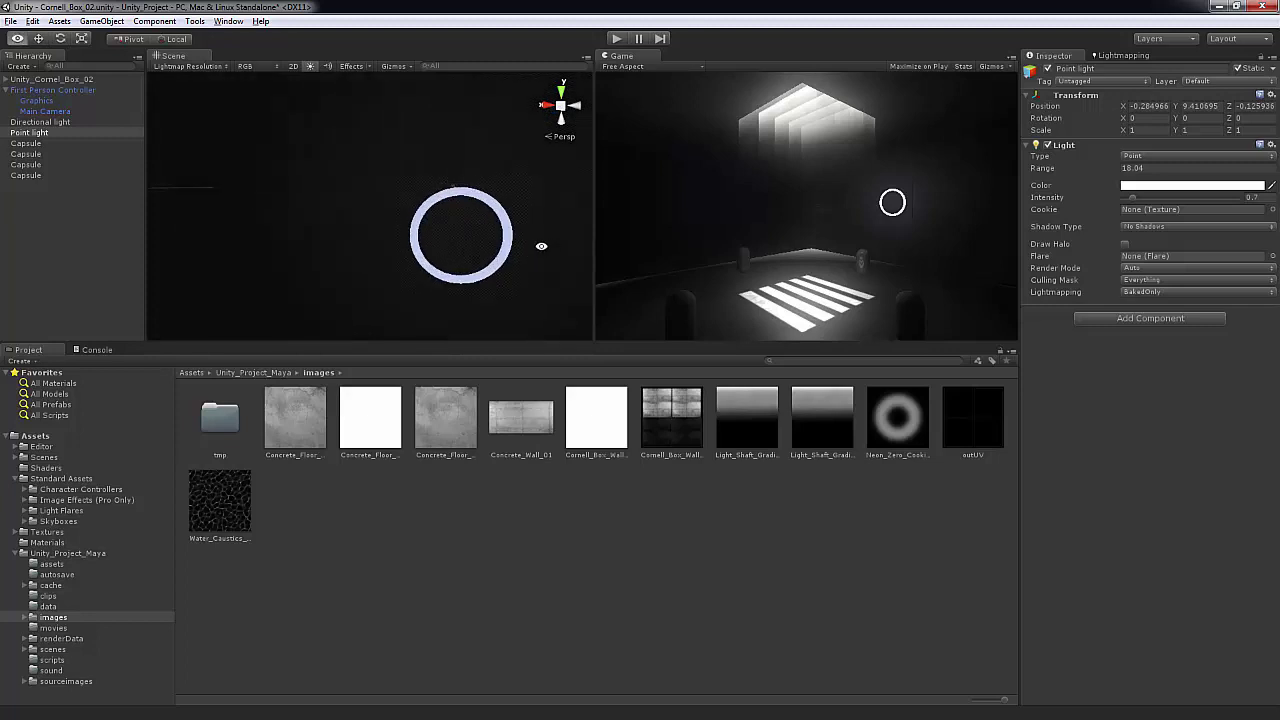
{"action": "middle_click_drag", "start_coordinate": [475, 206], "coordinate": [412, 155]}
{"action": "left_click", "coordinate": [412, 155]}
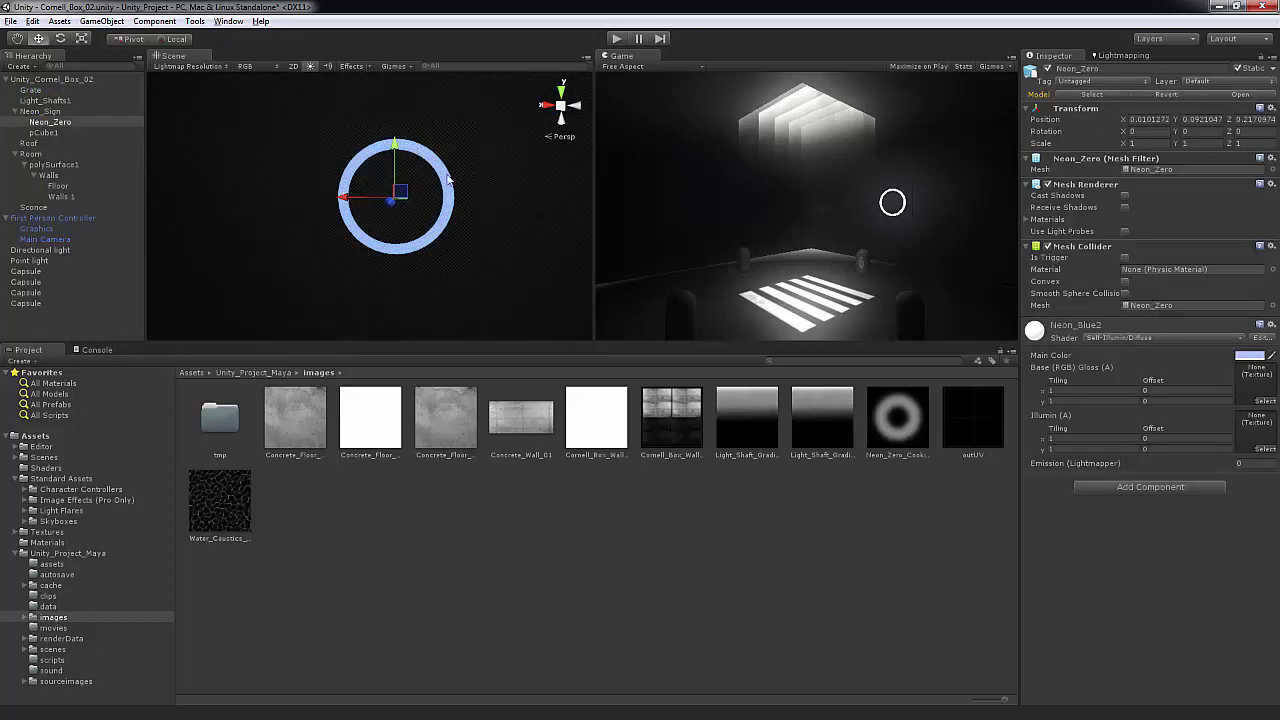
{"action": "left_click_drag", "start_coordinate": [455, 180], "coordinate": [478, 192], "text": "alt"}
{"action": "middle_click_drag", "start_coordinate": [478, 192], "coordinate": [388, 192]}
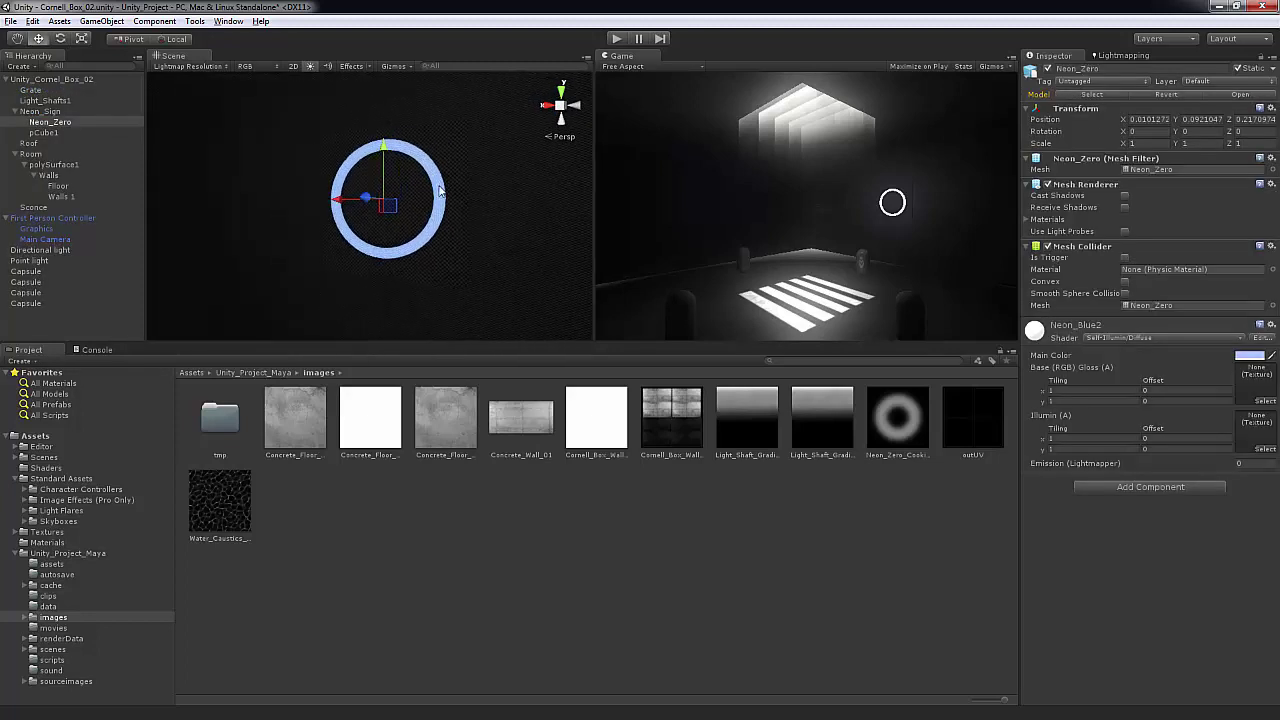
{"action": "scroll", "coordinate": [443, 191], "scroll_direction": "up", "scroll_amount": 3}
{"action": "middle_click_drag", "start_coordinate": [486, 172], "coordinate": [458, 198]}
{"action": "scroll", "coordinate": [460, 200], "scroll_direction": "down", "scroll_amount": 3}
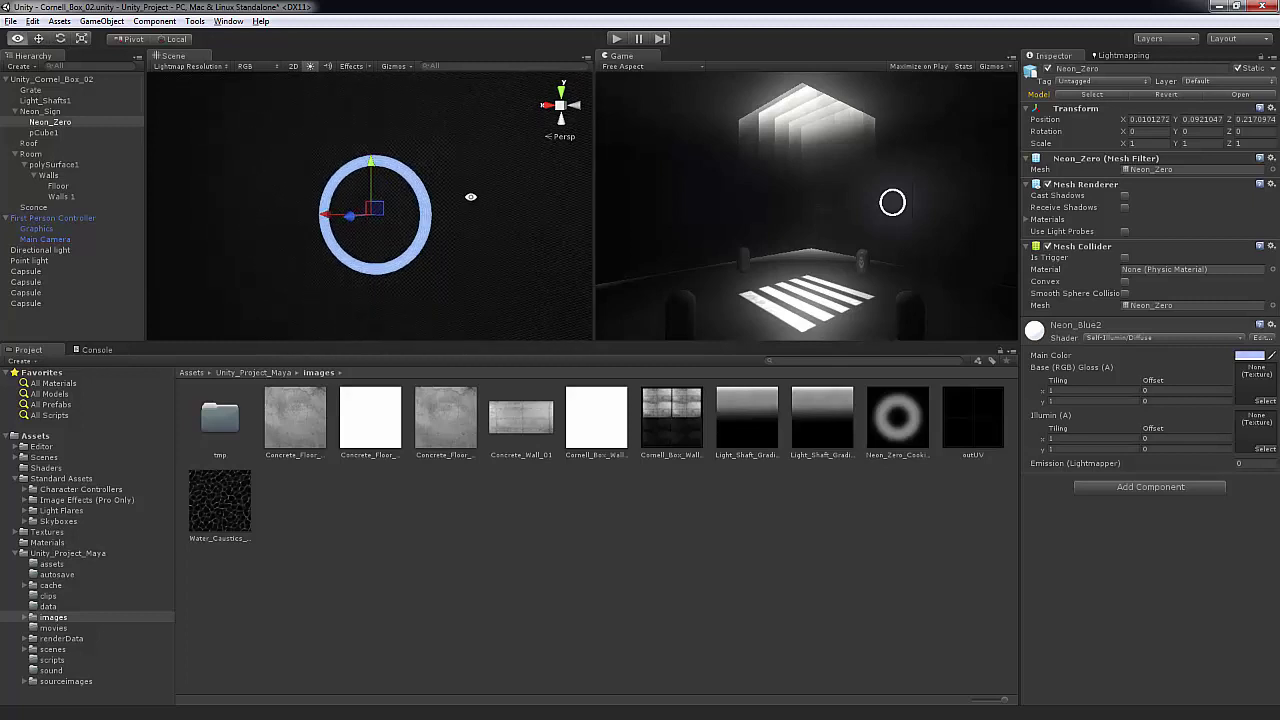
{"action": "left_click_drag", "start_coordinate": [443, 217], "coordinate": [297, 220], "text": "alt"}
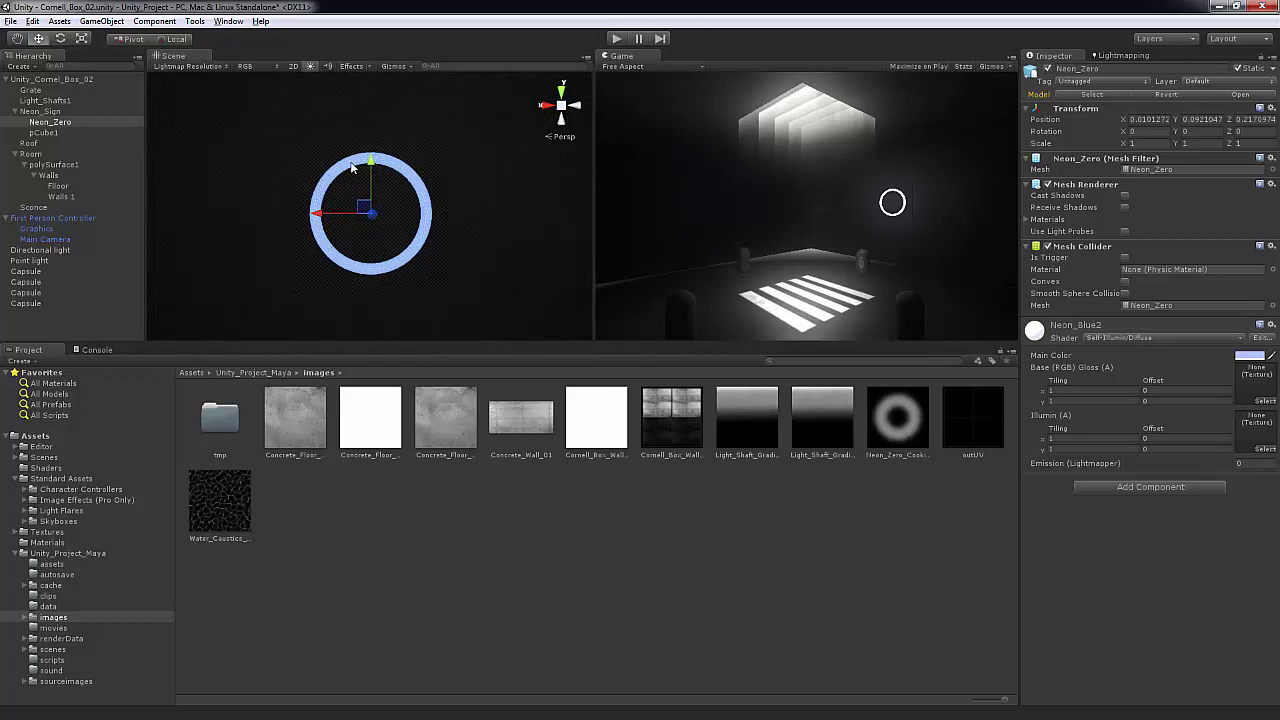
{"action": "left_click", "coordinate": [302, 125]}
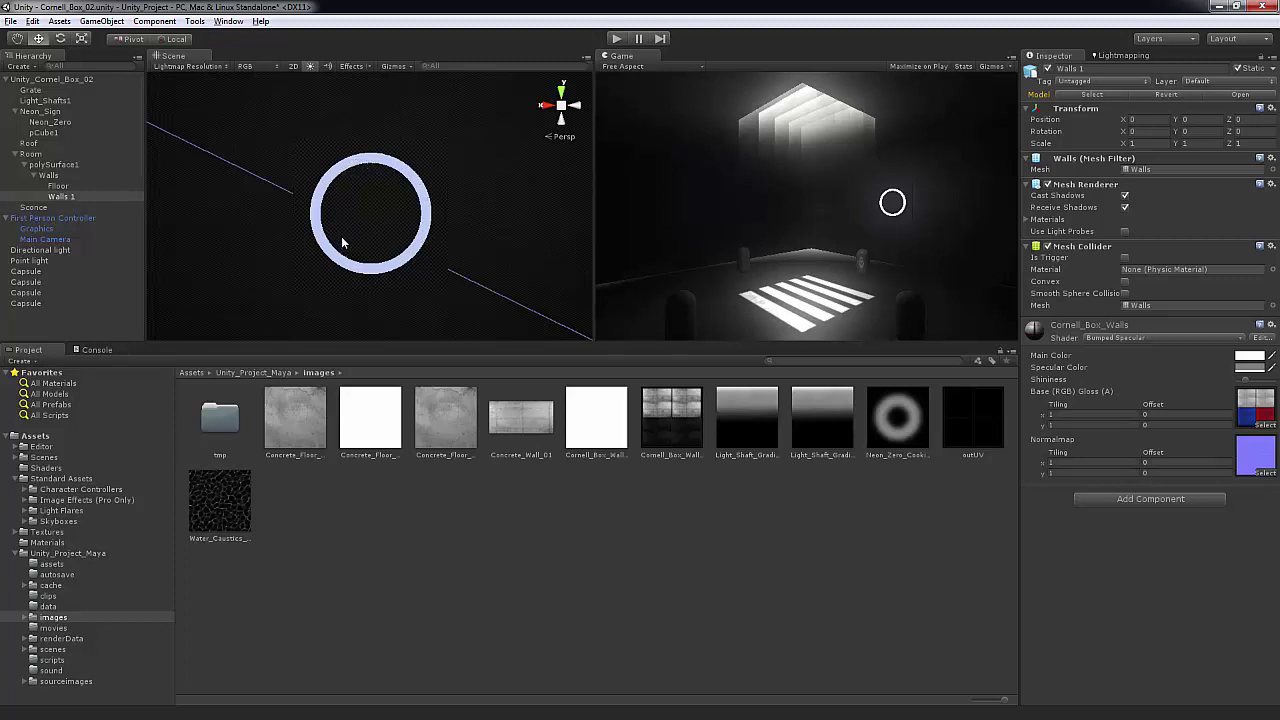
Step: Create a point light and move it to the top of the neon ring, at about X -0.02, Y 9.39, Z -14.44
{"action": "left_click", "coordinate": [110, 22]}
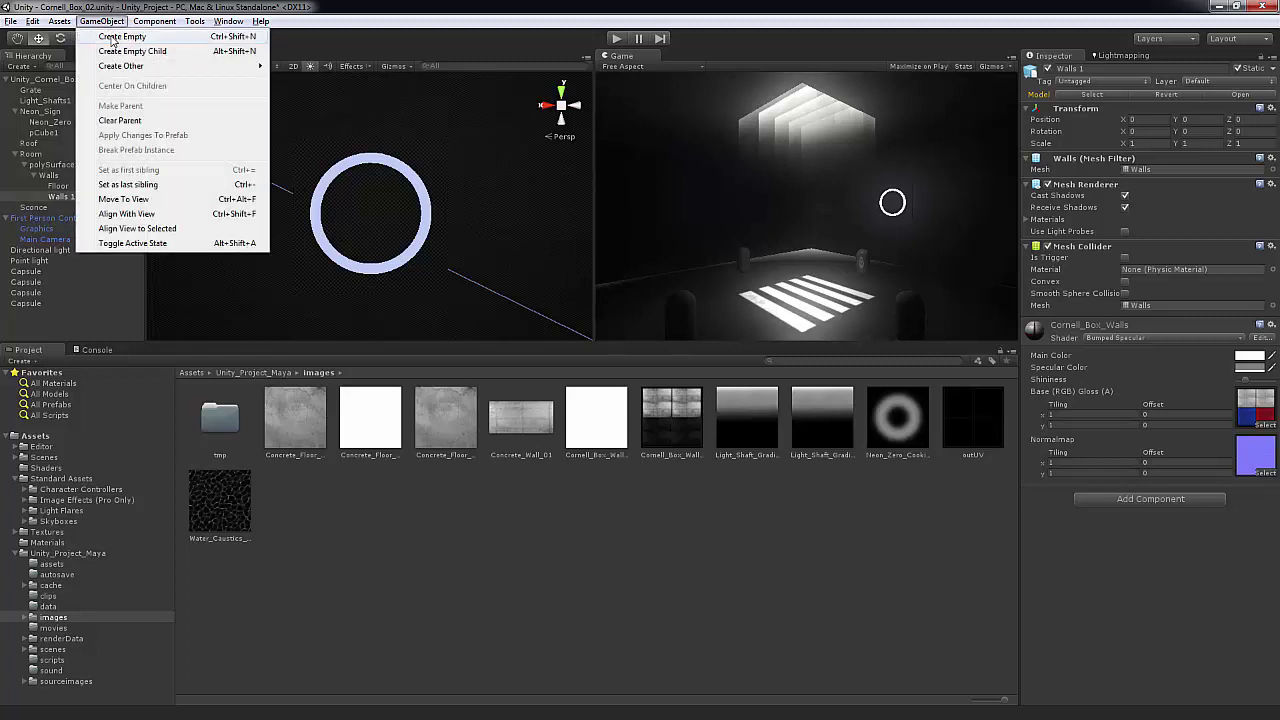
{"action": "mouse_move", "coordinate": [112, 66]}
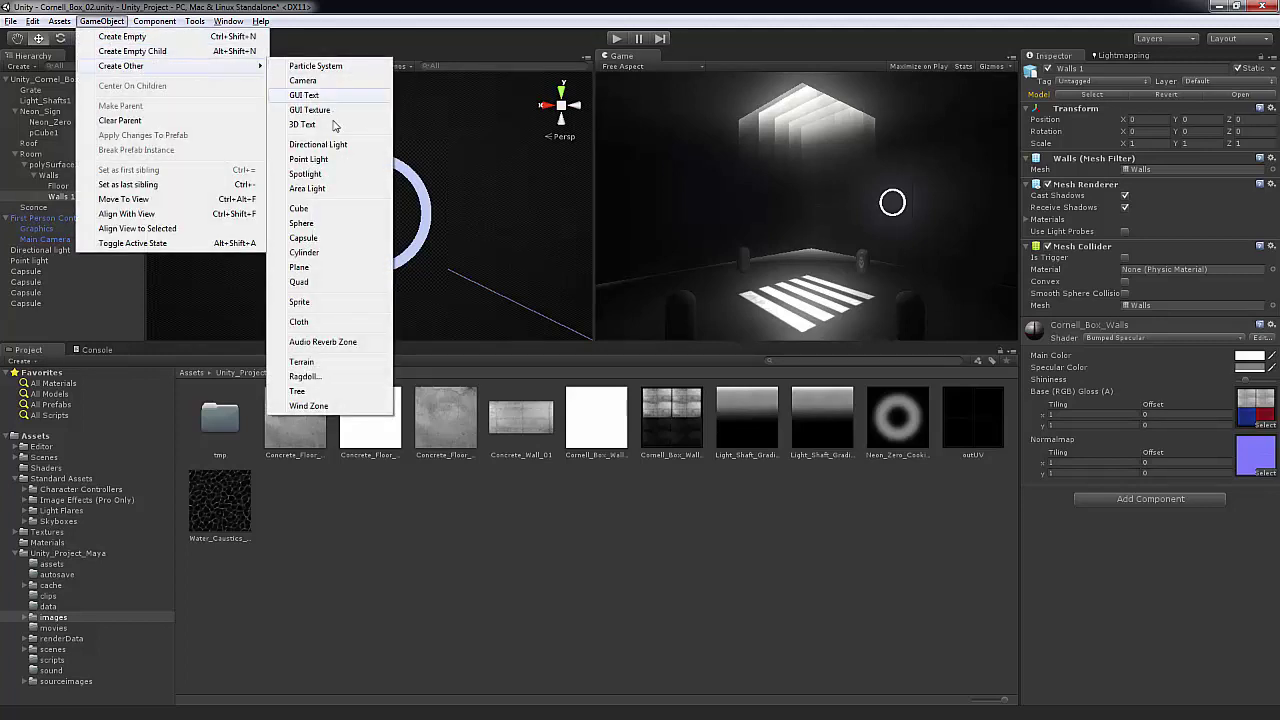
{"action": "left_click", "coordinate": [308, 159]}
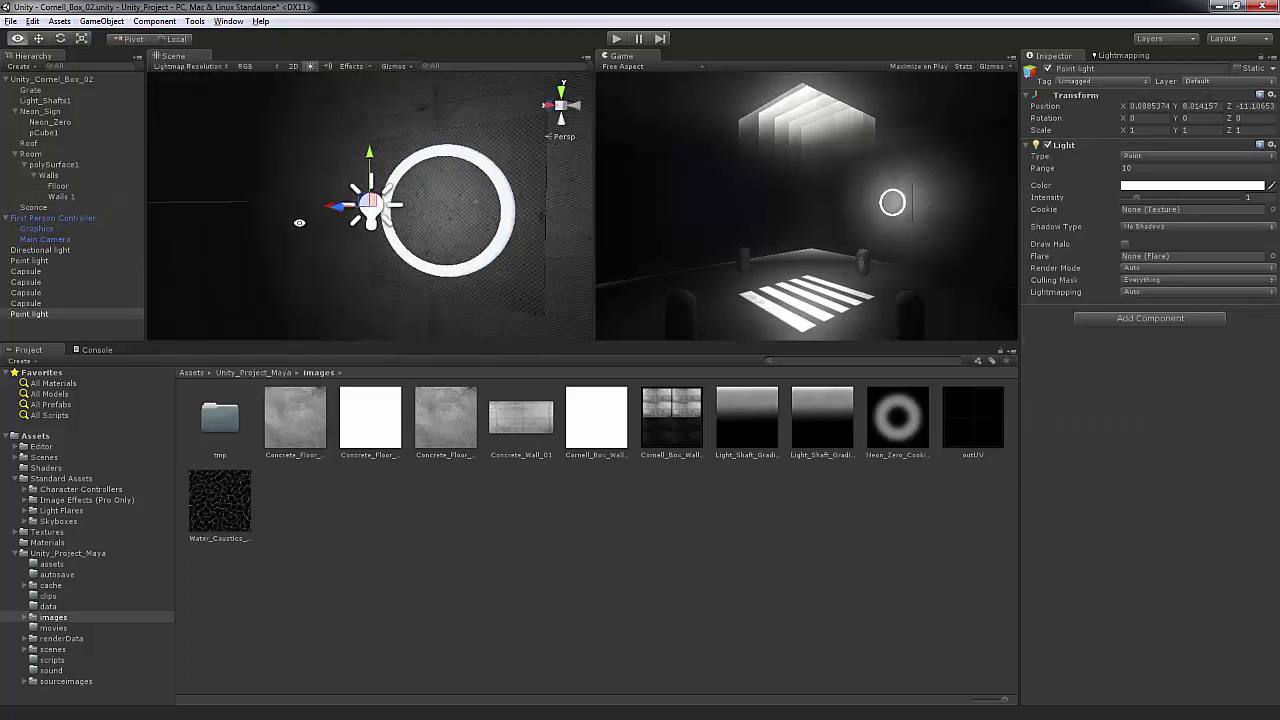
{"action": "left_click_drag", "start_coordinate": [299, 223], "coordinate": [401, 134], "text": "alt"}
{"action": "left_click_drag", "start_coordinate": [352, 82], "coordinate": [352, 90]}
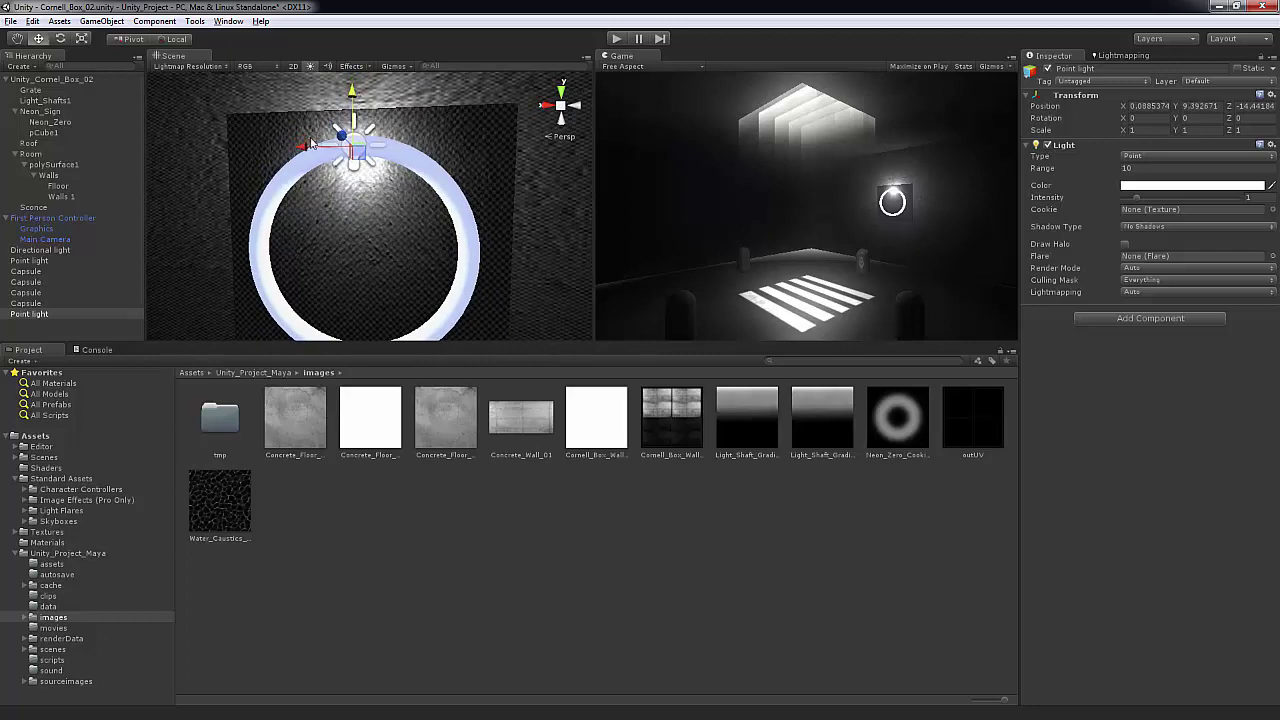
{"action": "left_click_drag", "start_coordinate": [308, 145], "coordinate": [315, 147]}
Step: Fine-tune the new point light's depth and height against the ring's upper edge to about Y 9.40, Z -14.40
{"action": "left_click_drag", "start_coordinate": [406, 182], "coordinate": [212, 183], "text": "alt"}
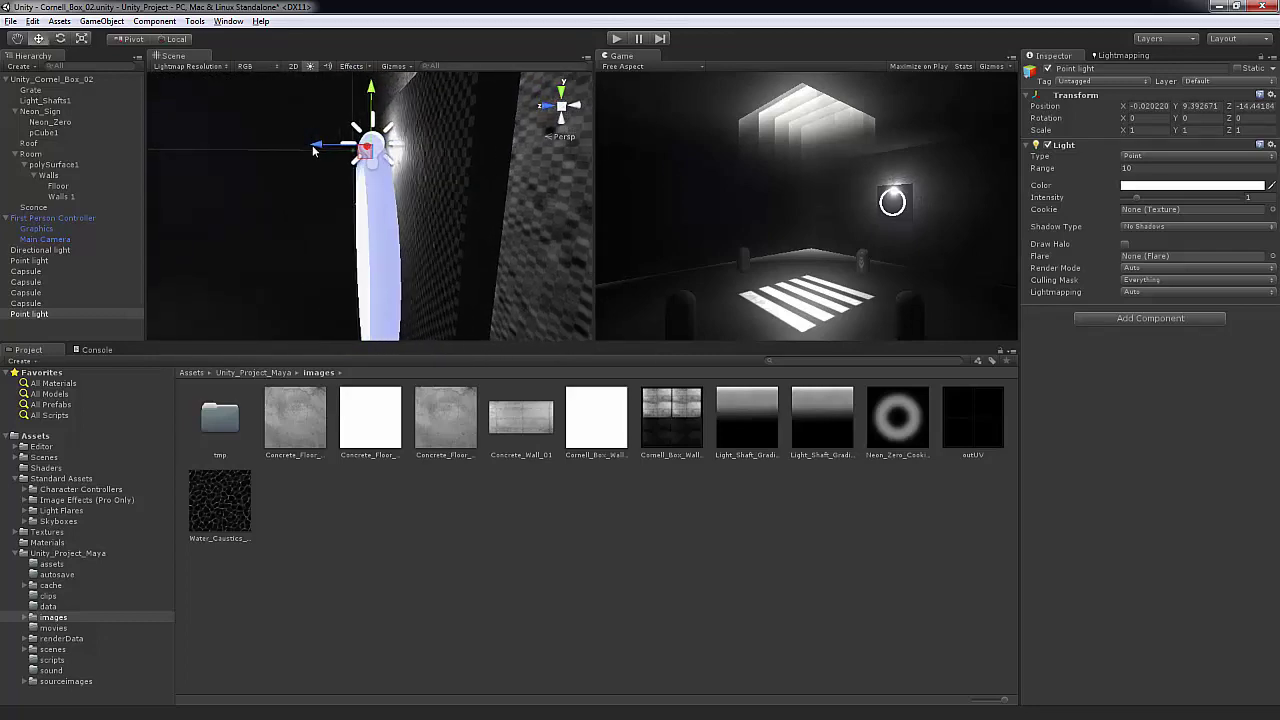
{"action": "left_click_drag", "start_coordinate": [315, 146], "coordinate": [367, 97]}
{"action": "left_click_drag", "start_coordinate": [367, 120], "coordinate": [455, 125], "text": "alt"}
{"action": "left_click_drag", "start_coordinate": [317, 153], "coordinate": [458, 122]}
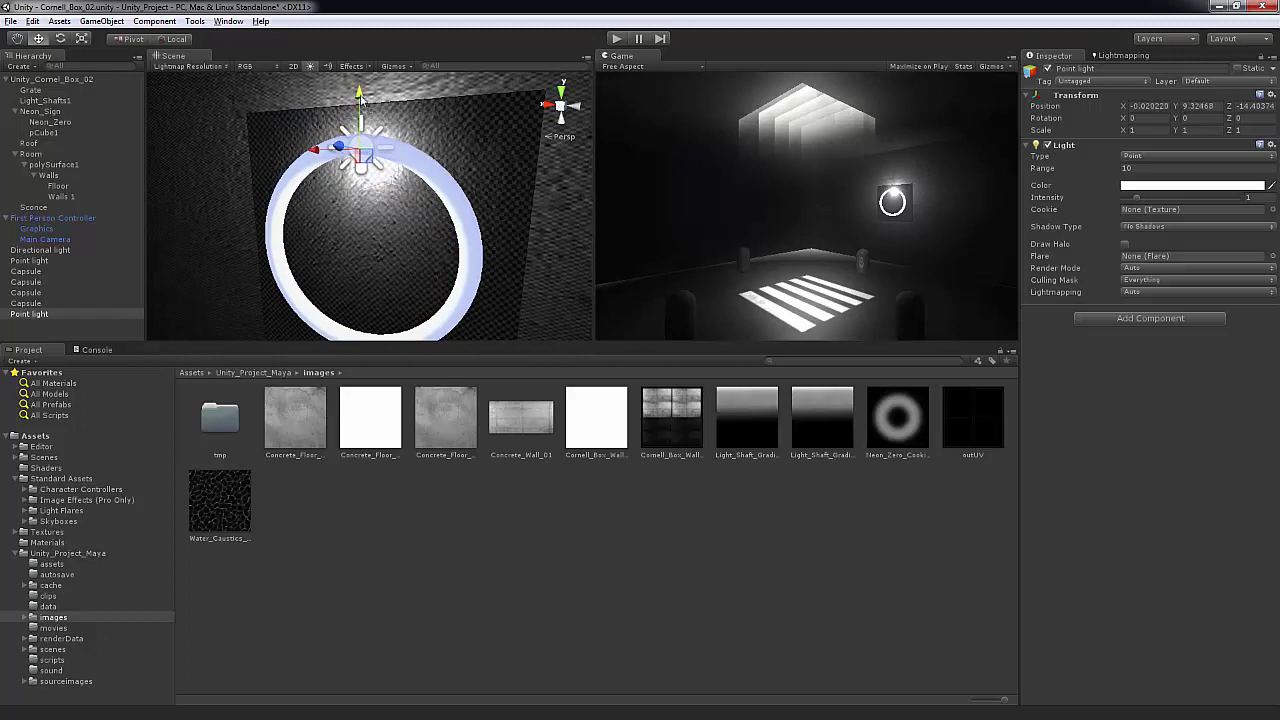
{"action": "left_click_drag", "start_coordinate": [360, 95], "coordinate": [450, 187], "text": "alt"}
{"action": "middle_click_drag", "start_coordinate": [434, 199], "coordinate": [417, 178], "text": "alt"}
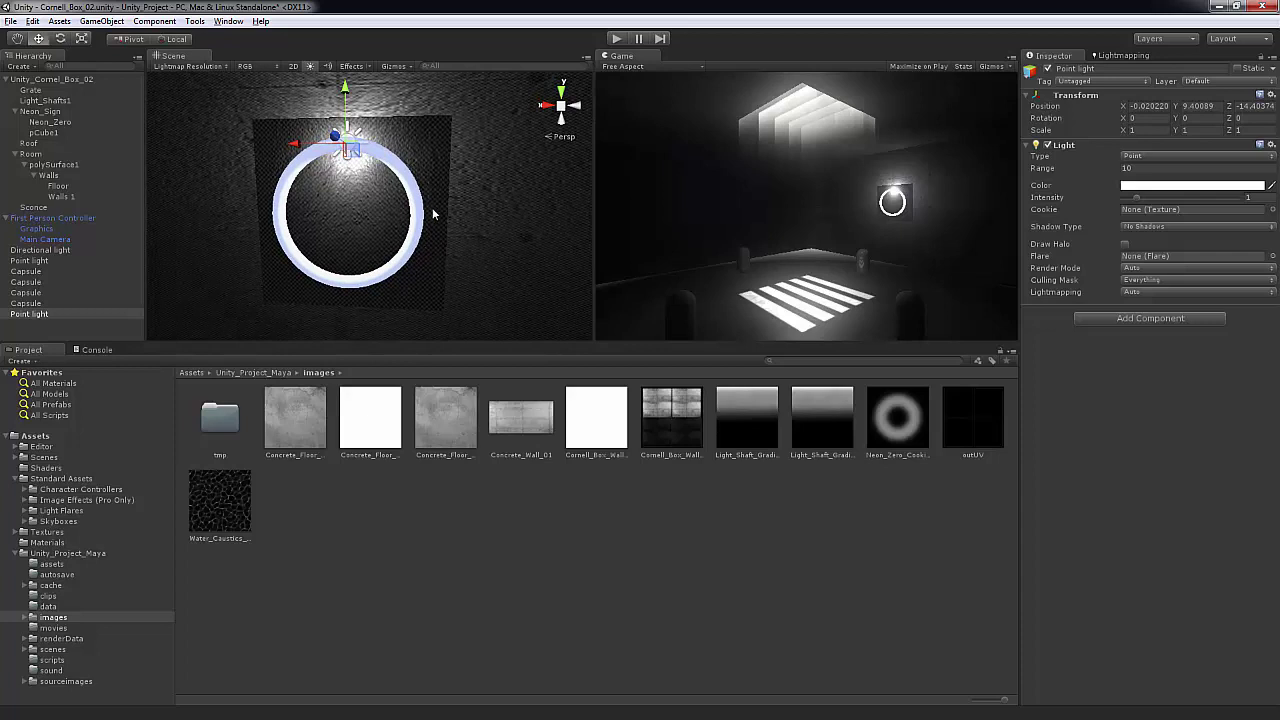
Step: Change the new point light's colour to a blue-violet with a hue of about 236
{"action": "left_click", "coordinate": [1153, 189]}
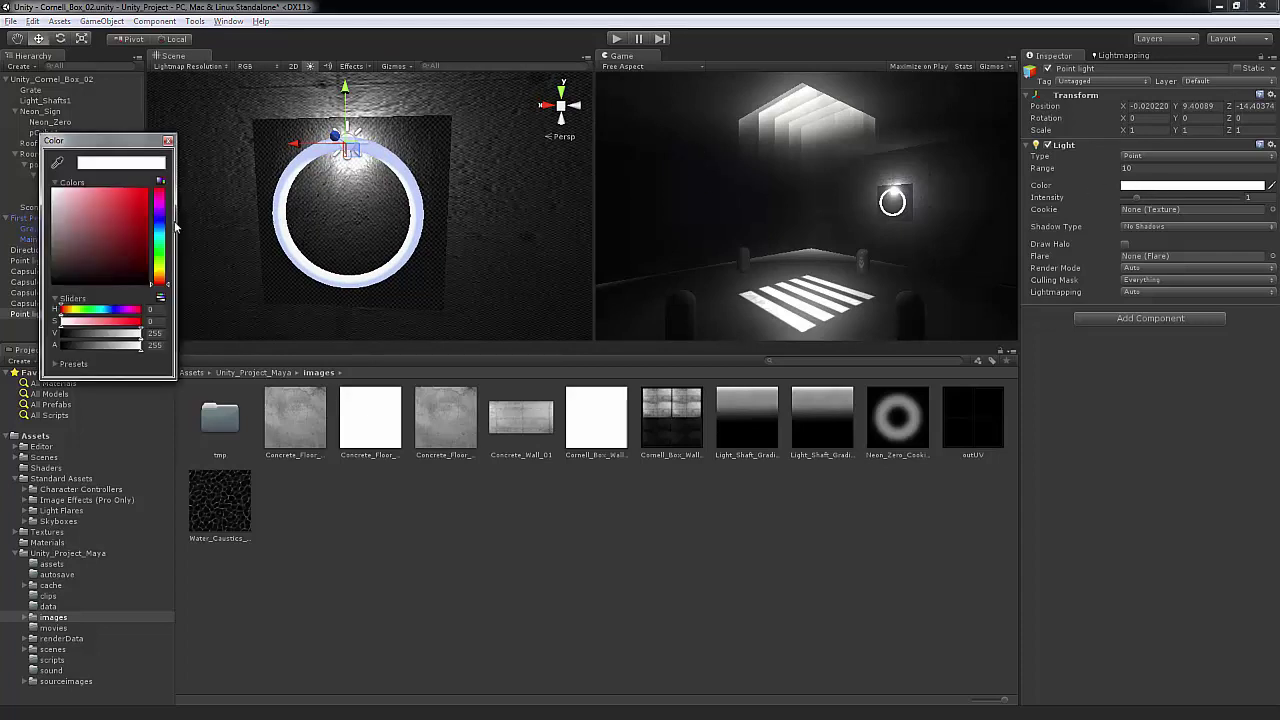
{"action": "left_click", "coordinate": [162, 224]}
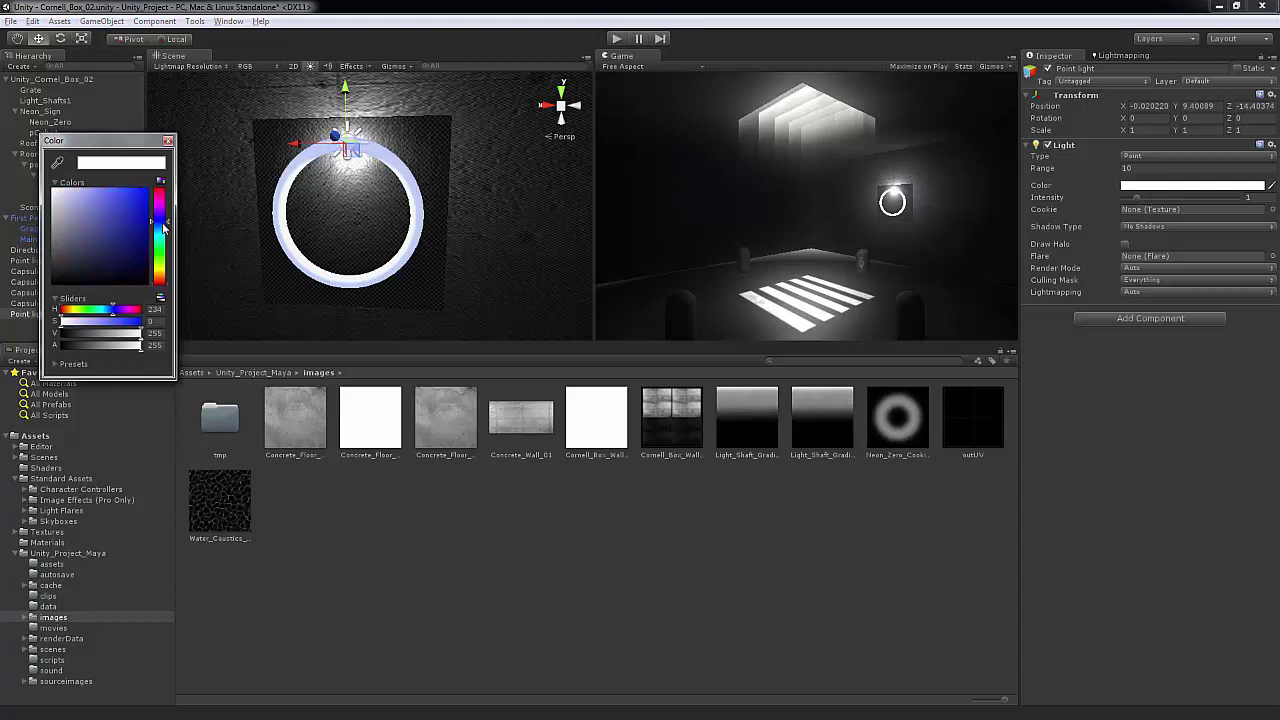
{"action": "left_click_drag", "start_coordinate": [129, 205], "coordinate": [98, 187]}
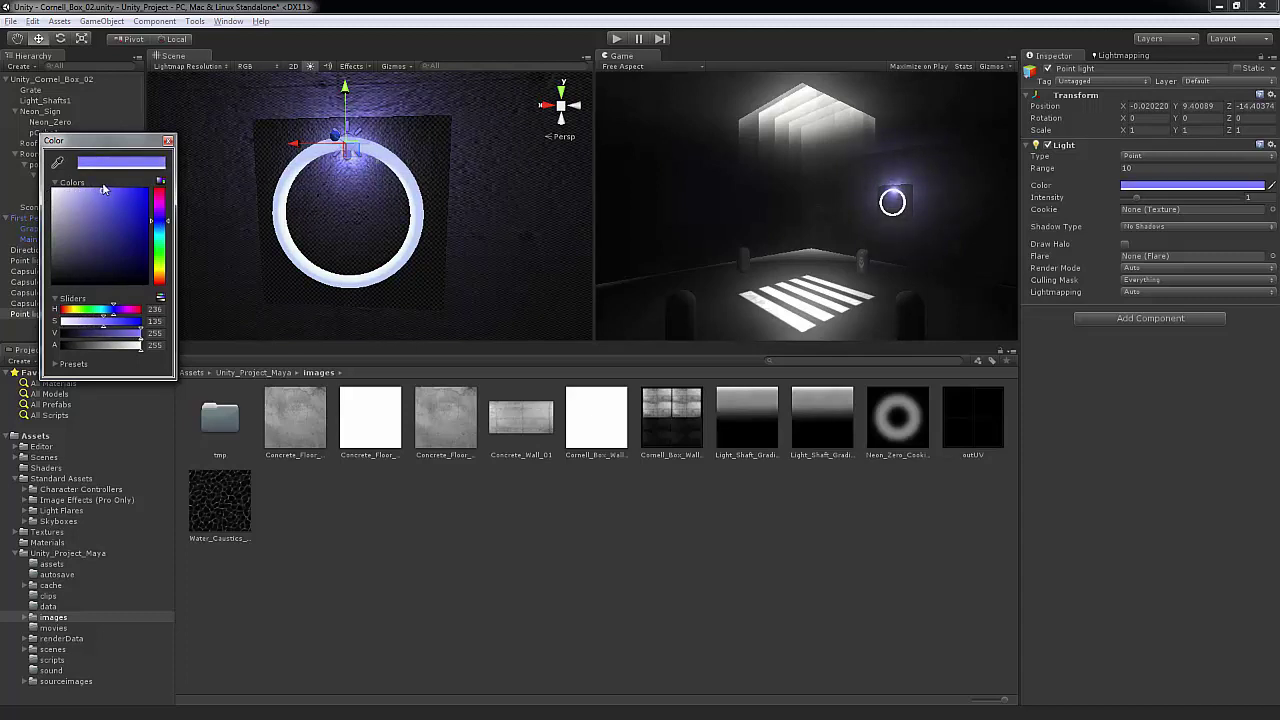
{"action": "left_click", "coordinate": [169, 141]}
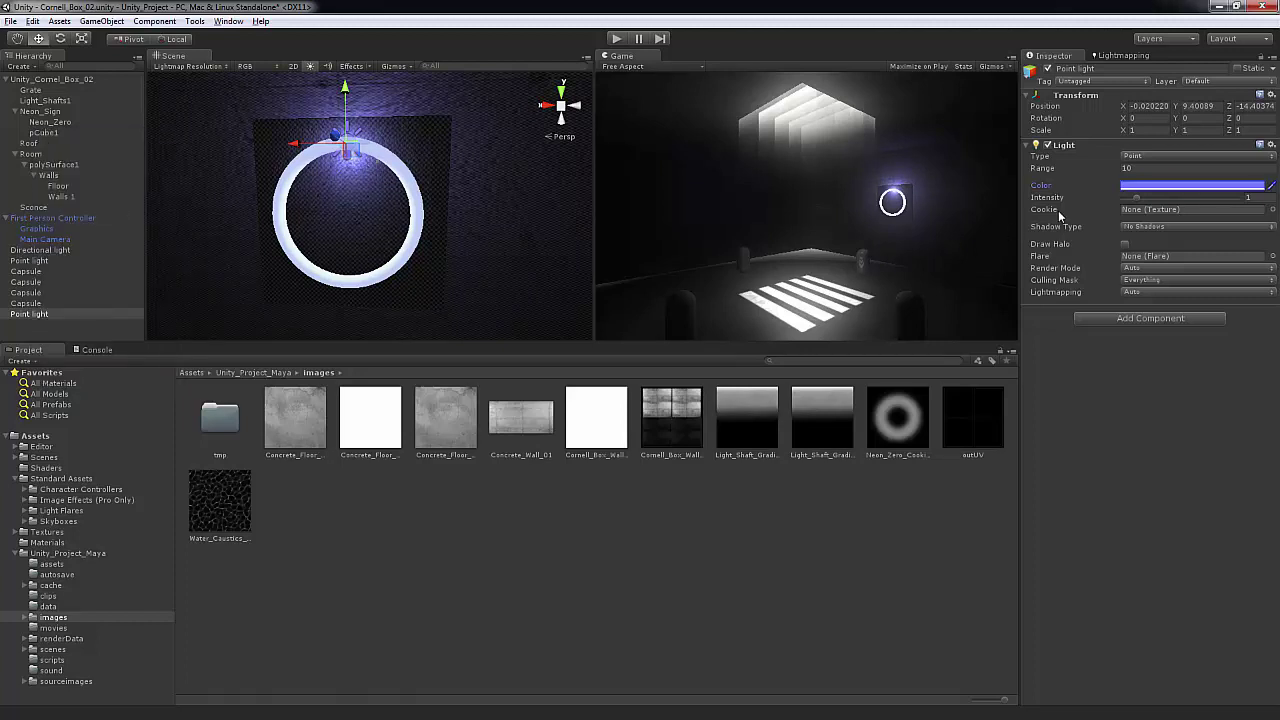
Step: Set the neon point light's shadow type to Soft Shadows and inspect the lit ring from several angles
{"action": "left_click", "coordinate": [1160, 228]}
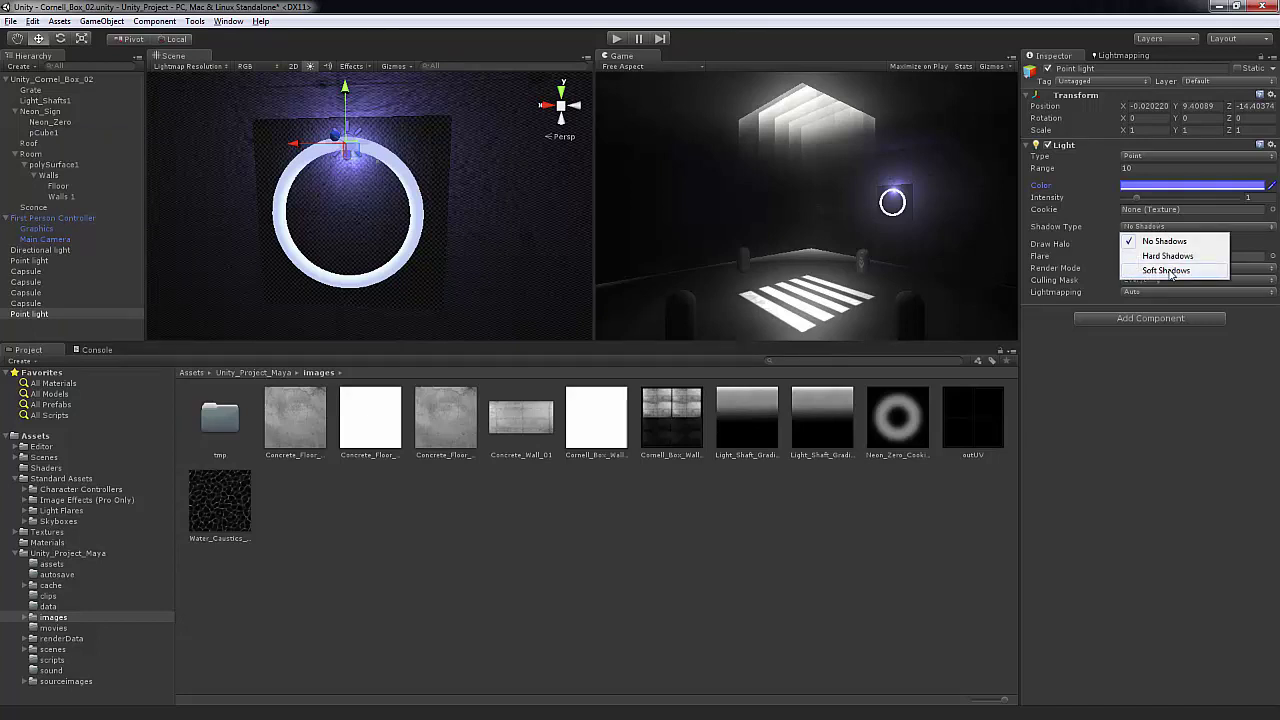
{"action": "left_click", "coordinate": [1168, 270]}
{"action": "left_click_drag", "start_coordinate": [410, 168], "coordinate": [420, 214], "text": "alt"}
{"action": "scroll", "coordinate": [421, 150], "scroll_direction": "down", "scroll_amount": 7}
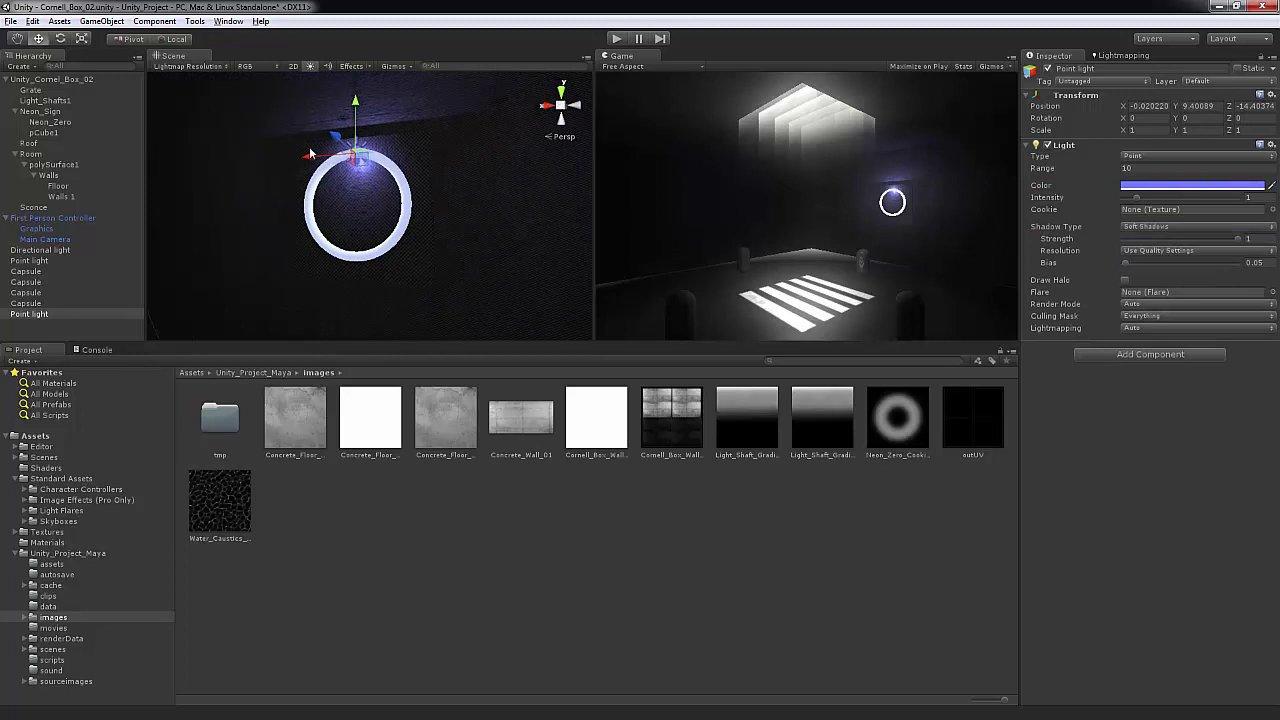
{"action": "left_click_drag", "start_coordinate": [310, 153], "coordinate": [428, 136], "text": "alt"}
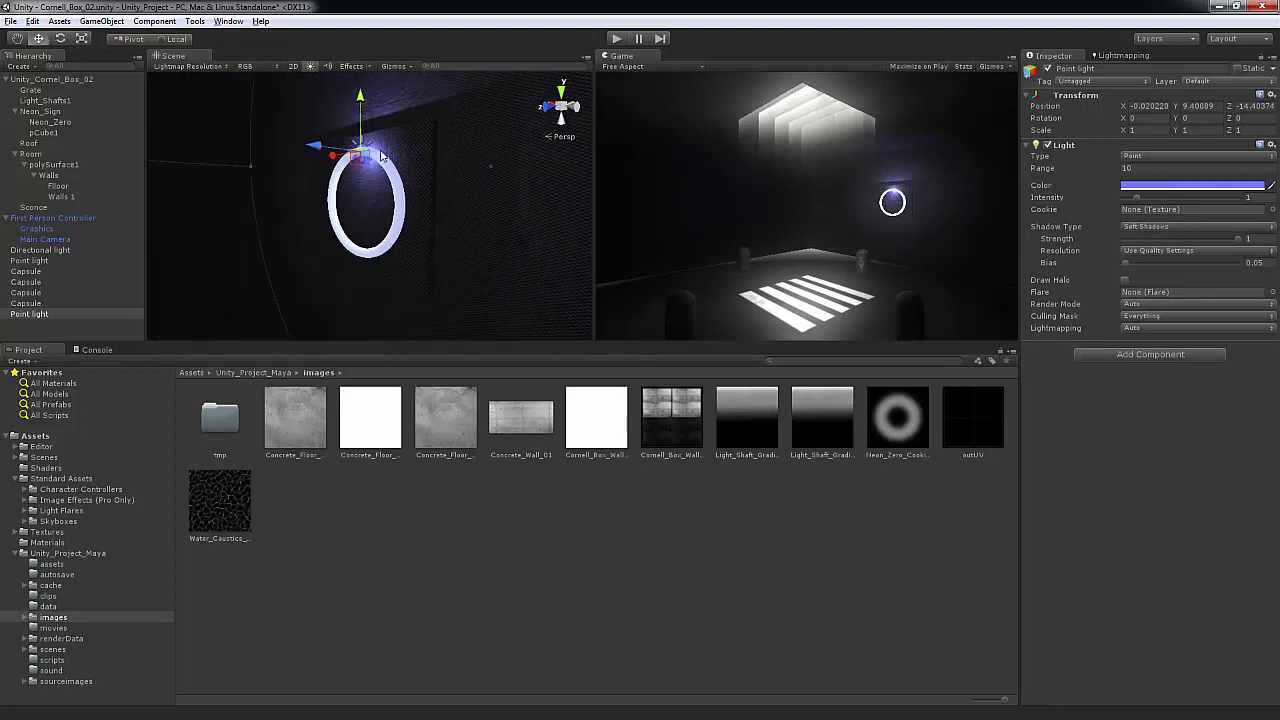
{"action": "left_click_drag", "start_coordinate": [392, 190], "coordinate": [660, 125], "text": "alt"}
{"action": "left_click_drag", "start_coordinate": [476, 212], "coordinate": [395, 252], "text": "alt"}
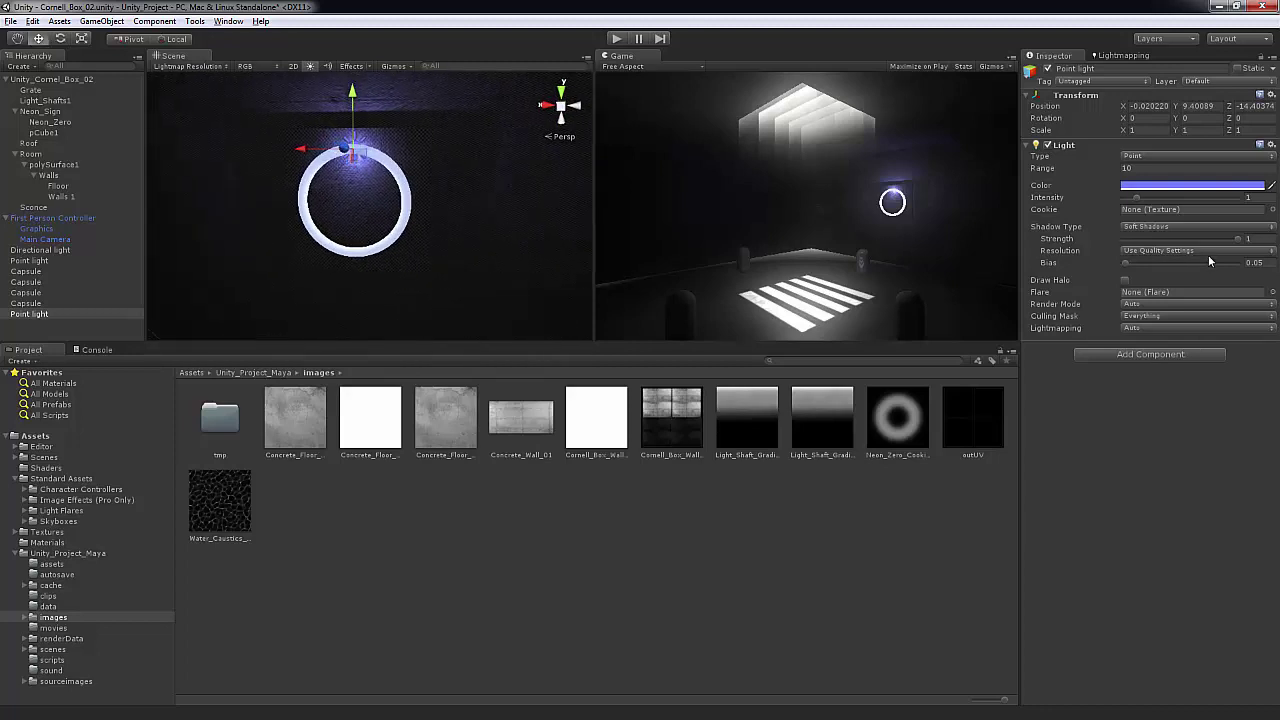
Step: Duplicate the blue point light and move the copy along the ring's upper arc to about X -0.60, Y 9.22
{"action": "left_click_drag", "start_coordinate": [404, 178], "coordinate": [373, 176], "text": "alt"}
{"action": "scroll", "coordinate": [418, 192], "scroll_direction": "up", "scroll_amount": 5, "text": "alt"}
{"action": "scroll", "coordinate": [404, 186], "scroll_direction": "up", "scroll_amount": 5, "text": "alt"}
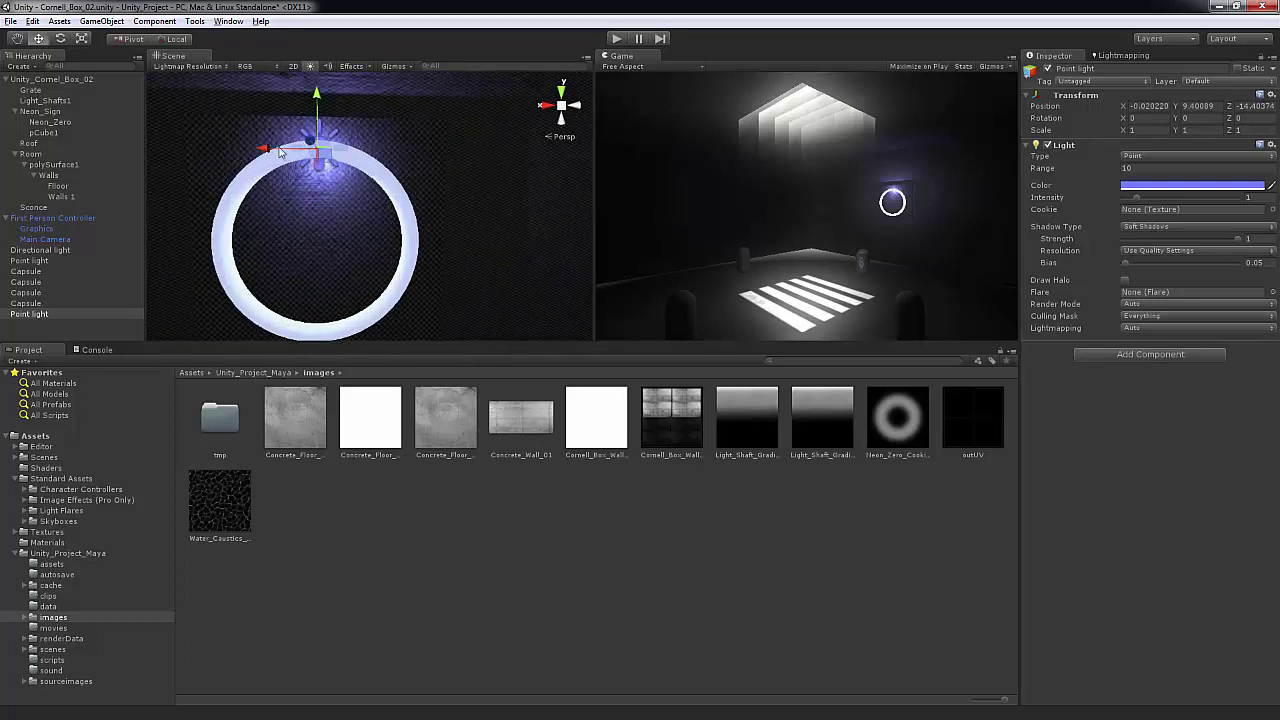
{"action": "key", "text": "ctrl+d"}
{"action": "left_click_drag", "start_coordinate": [282, 149], "coordinate": [357, 106]}
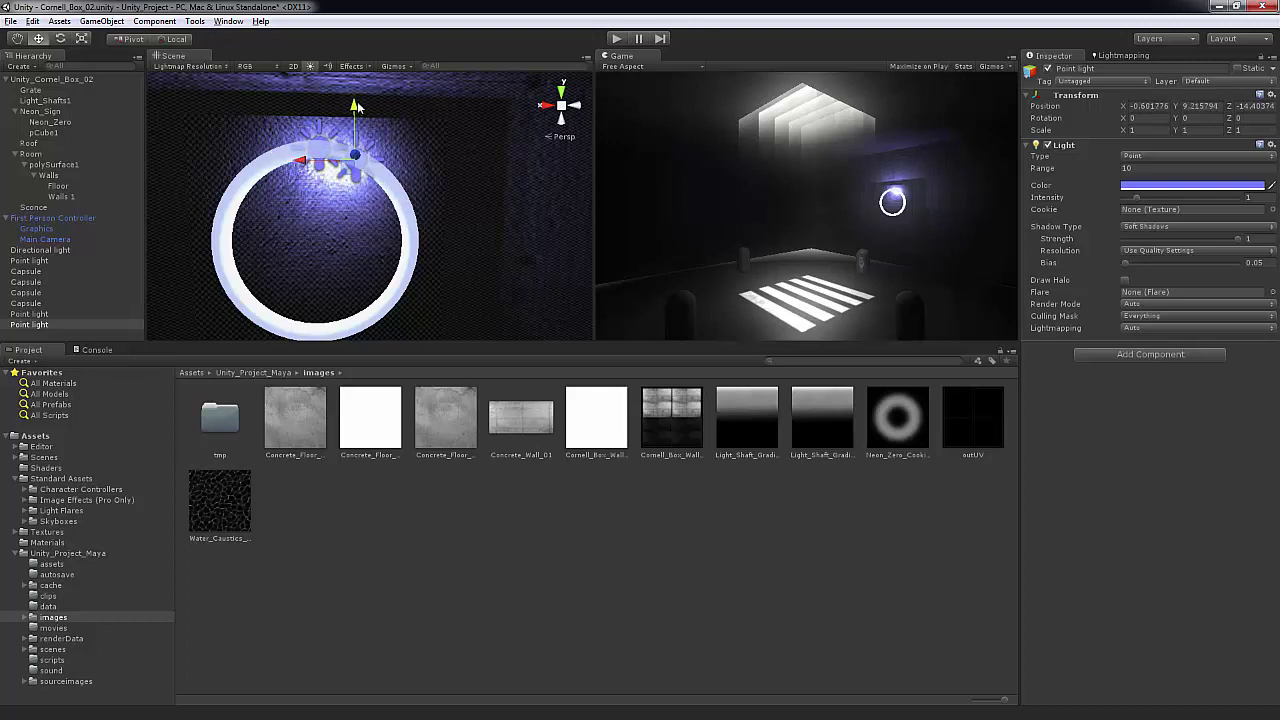
Step: Duplicate the blue point light and place the copy on the ring's upper-right arc at about X -1.12, Y 8.92
{"action": "key", "text": "ctrl+d"}
{"action": "left_click_drag", "start_coordinate": [305, 161], "coordinate": [338, 165]}
{"action": "left_click_drag", "start_coordinate": [386, 107], "coordinate": [393, 128]}
Step: Duplicate more blue point lights down the ring's right side, placing the lowest at about X -1.45, Y 7.50
{"action": "key", "text": "ctrl+d"}
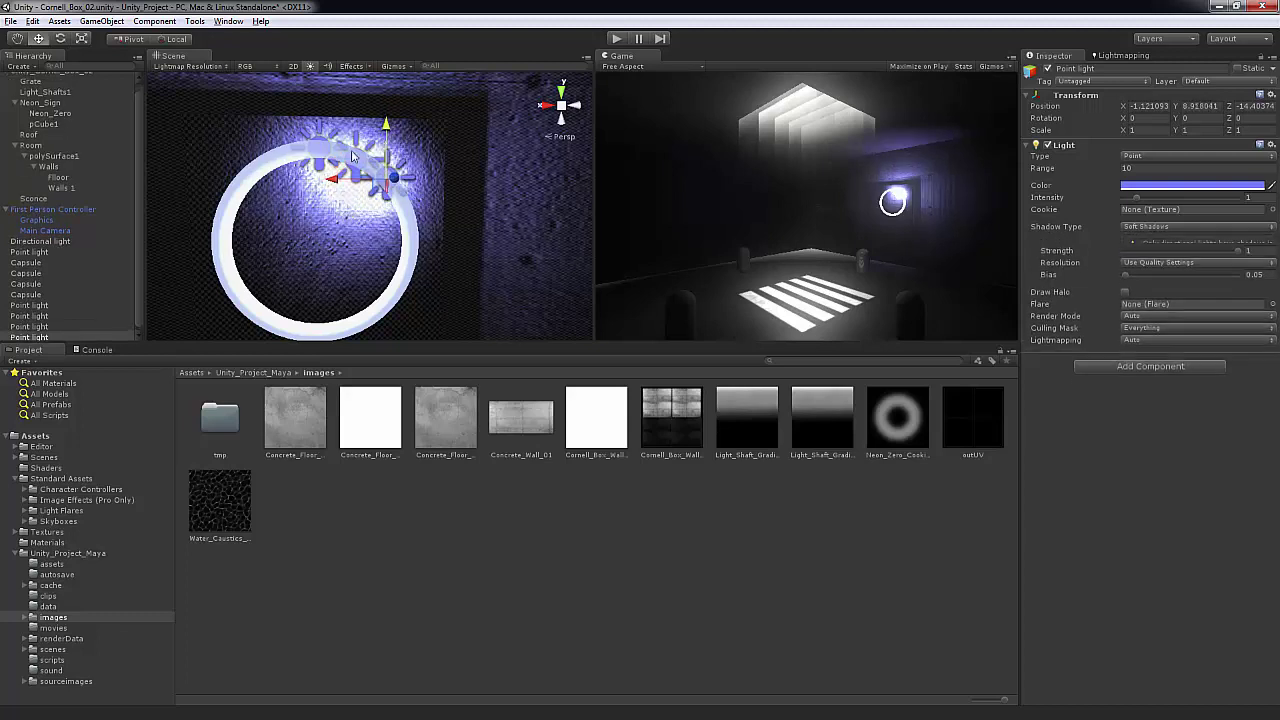
{"action": "left_click_drag", "start_coordinate": [331, 179], "coordinate": [355, 183]}
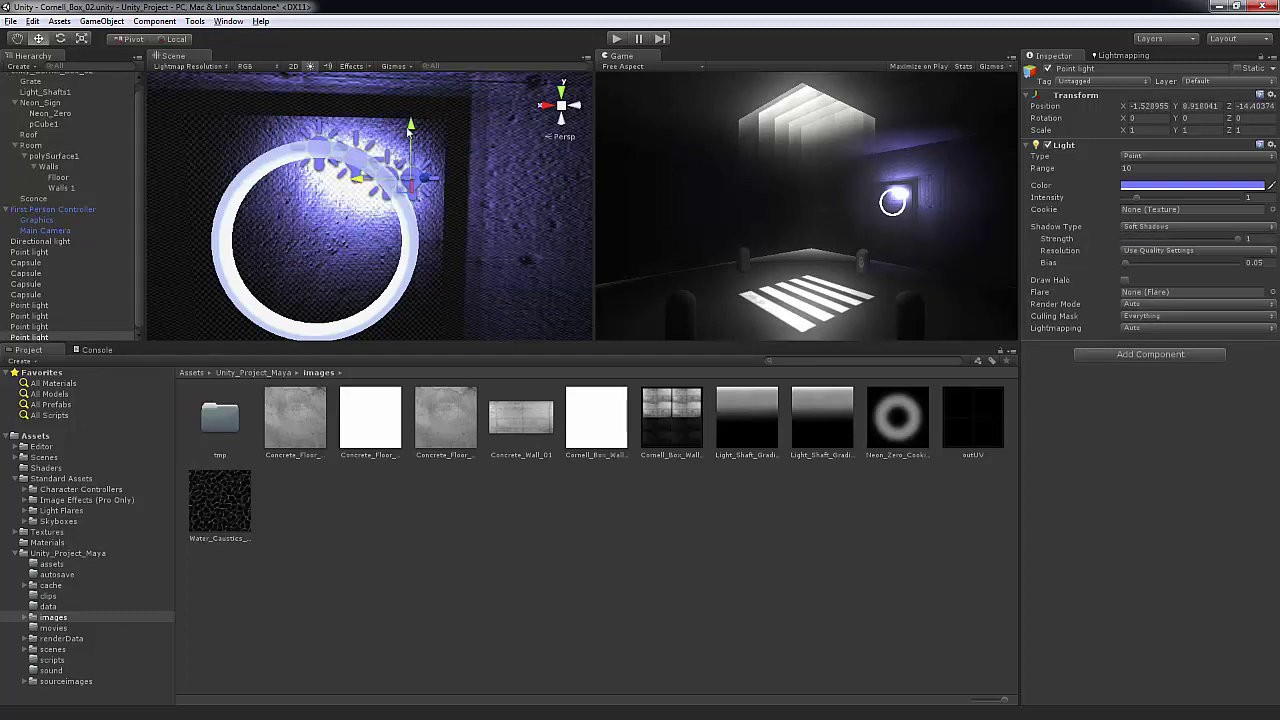
{"action": "left_click_drag", "start_coordinate": [410, 126], "coordinate": [411, 212]}
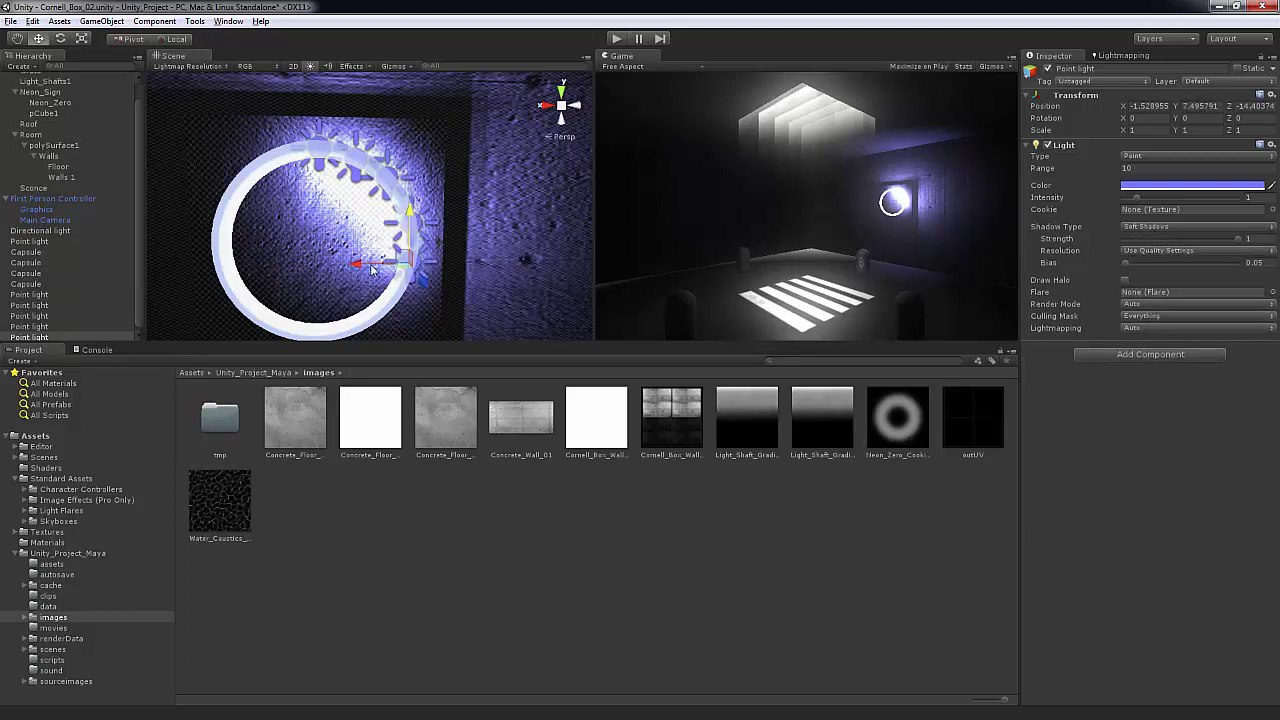
{"action": "left_click_drag", "start_coordinate": [371, 268], "coordinate": [364, 267]}
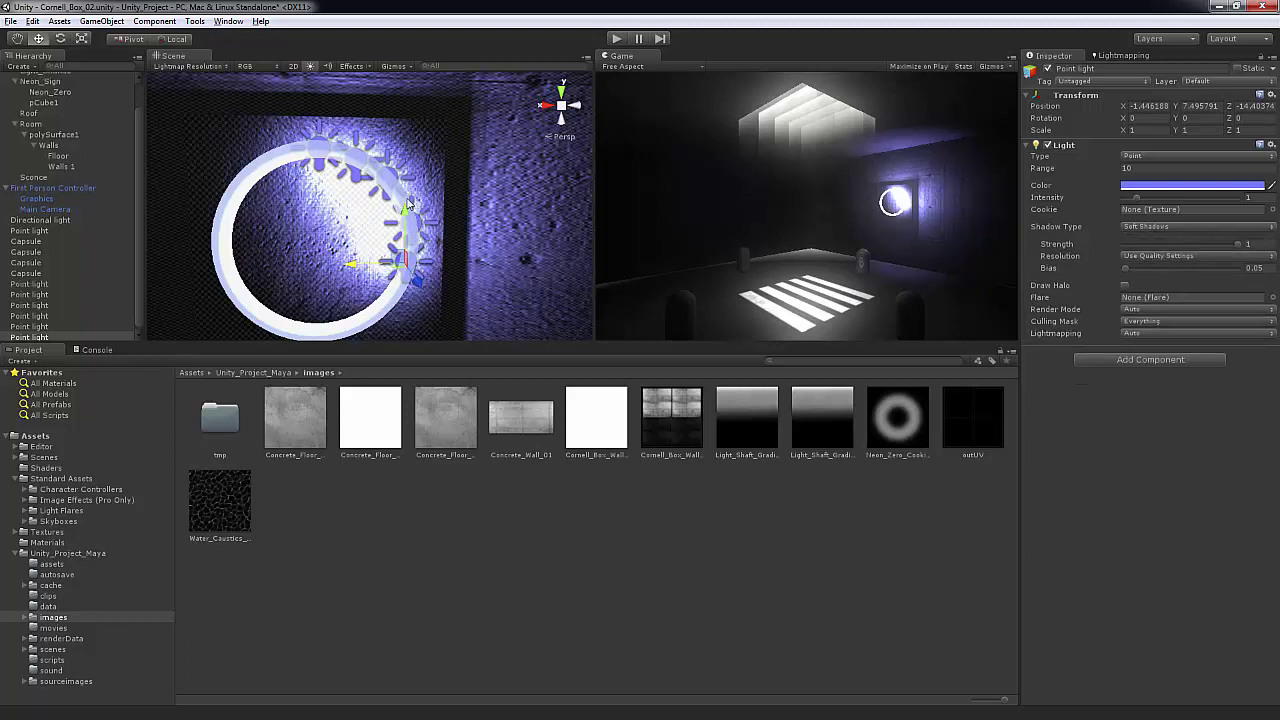
Step: Continue placing point light copies around the ring's lower-right arc, down to about X -0.72, Y 6.46
{"action": "left_click_drag", "start_coordinate": [403, 212], "coordinate": [401, 246]}
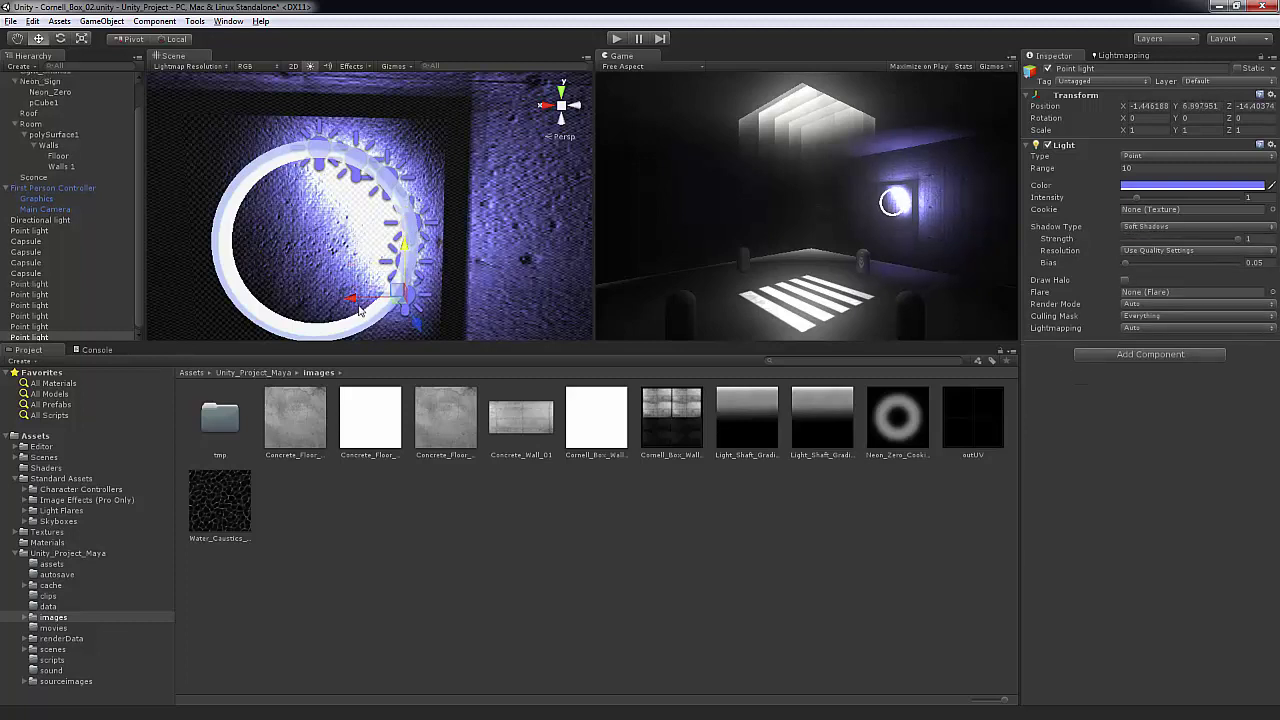
{"action": "left_click_drag", "start_coordinate": [360, 309], "coordinate": [336, 299]}
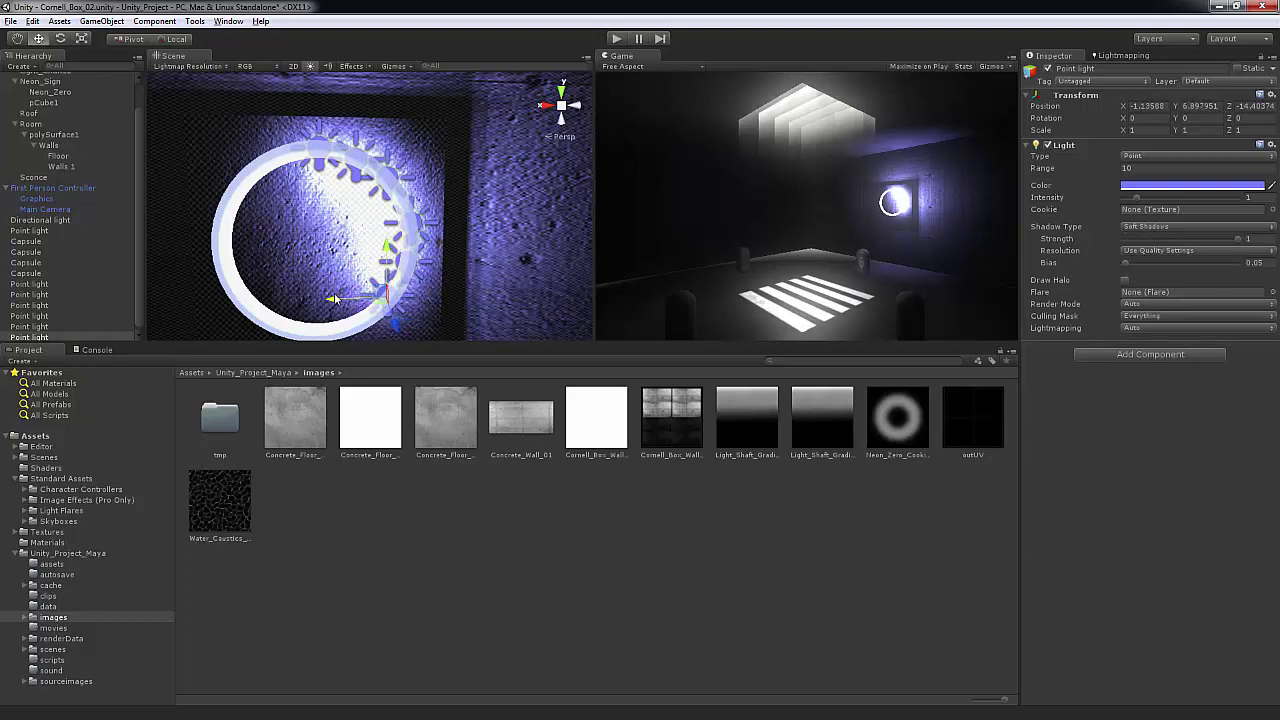
{"action": "left_click_drag", "start_coordinate": [389, 250], "coordinate": [388, 273]}
{"action": "left_click_drag", "start_coordinate": [346, 320], "coordinate": [323, 327]}
{"action": "left_click_drag", "start_coordinate": [363, 270], "coordinate": [361, 274]}
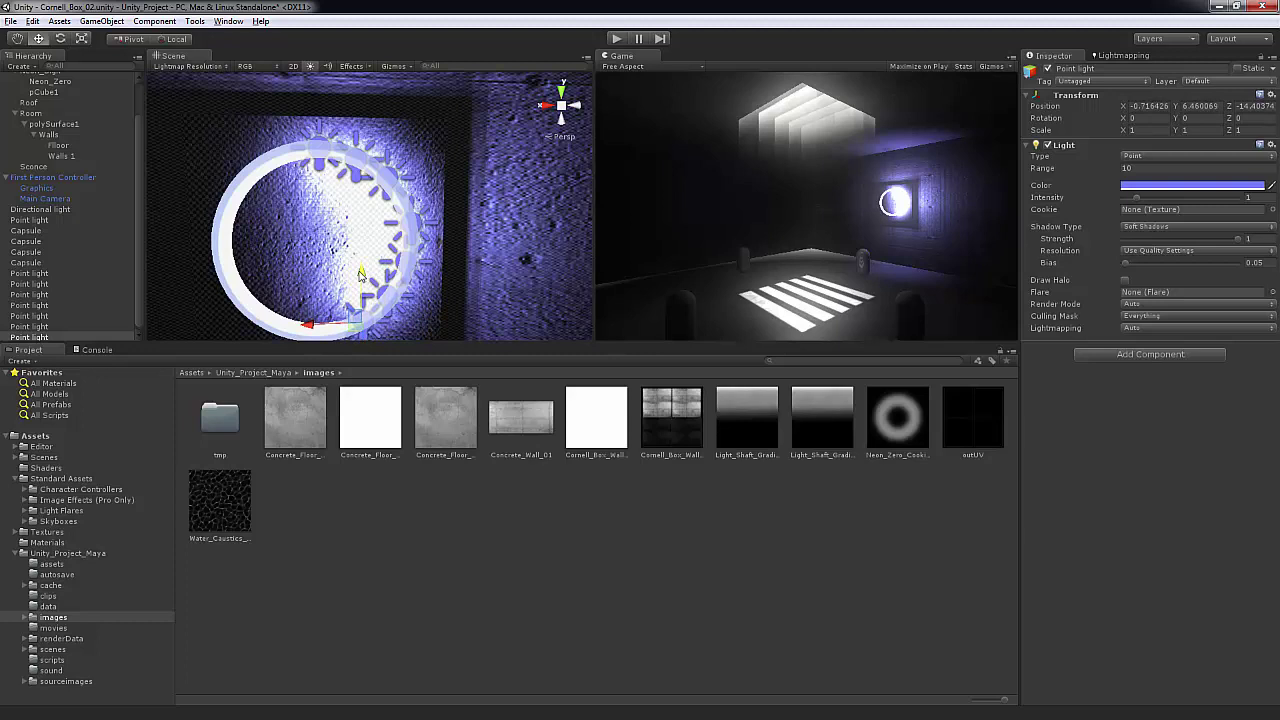
Step: Place another point light copy at the bottom centre of the ring, at about X -0.05, Y 6.30
{"action": "left_click_drag", "start_coordinate": [350, 322], "coordinate": [306, 320]}
{"action": "left_click_drag", "start_coordinate": [321, 275], "coordinate": [321, 284]}
{"action": "scroll", "coordinate": [401, 254], "scroll_direction": "down", "scroll_amount": 3}
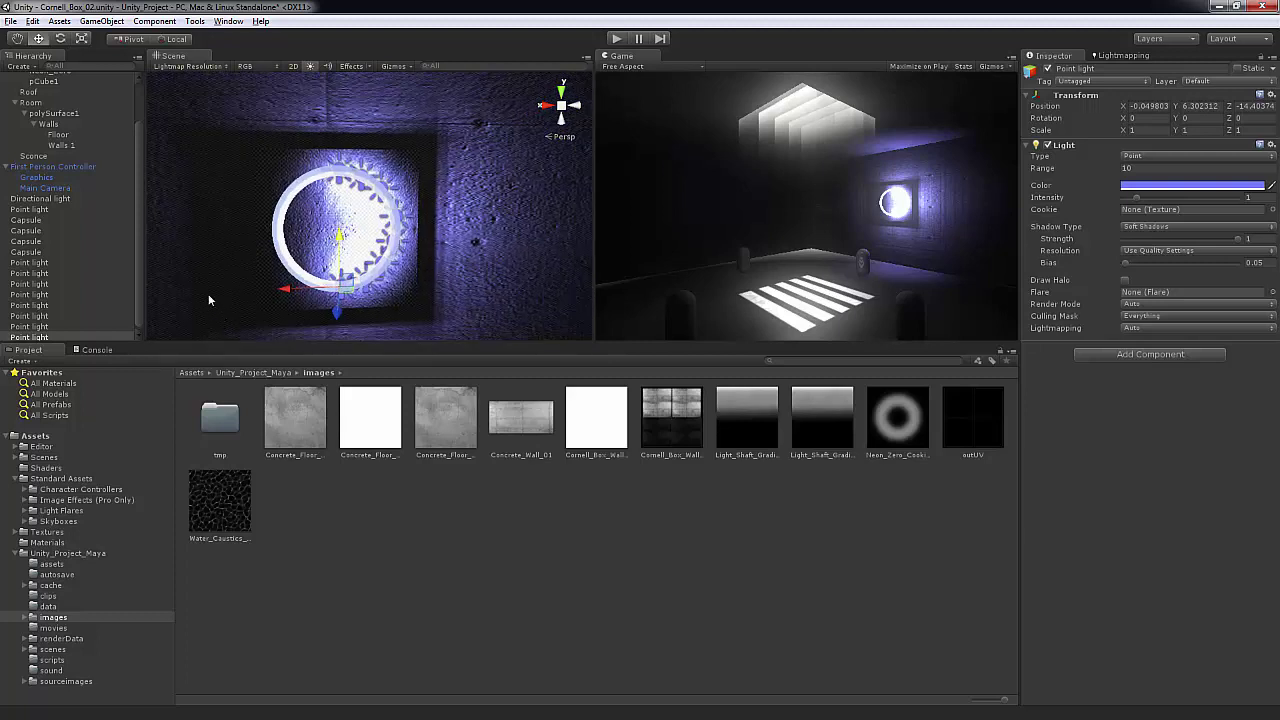
Step: Duplicate together the six point lights on the ring's right arc, leaving out the top and bottom centre lights
{"action": "left_click", "coordinate": [137, 337]}
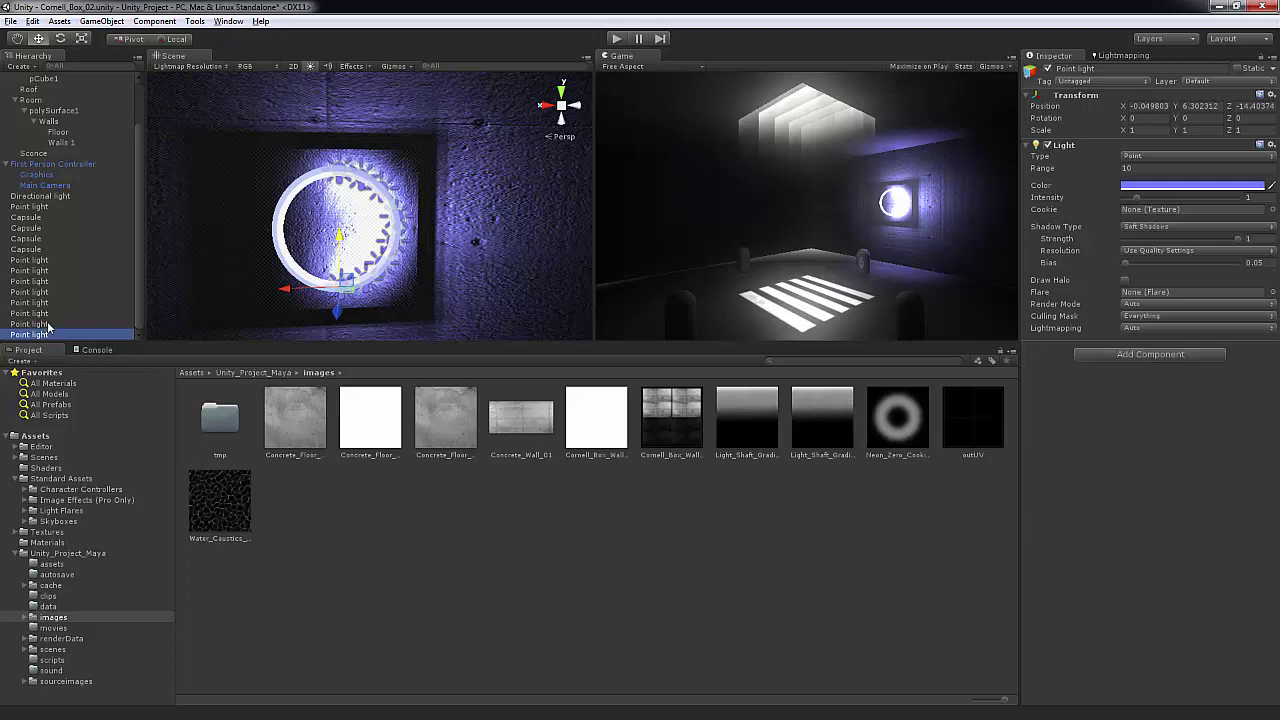
{"action": "left_click", "coordinate": [45, 324], "text": "ctrl"}
{"action": "left_click", "coordinate": [40, 313], "text": "ctrl"}
{"action": "left_click", "coordinate": [40, 303], "text": "ctrl"}
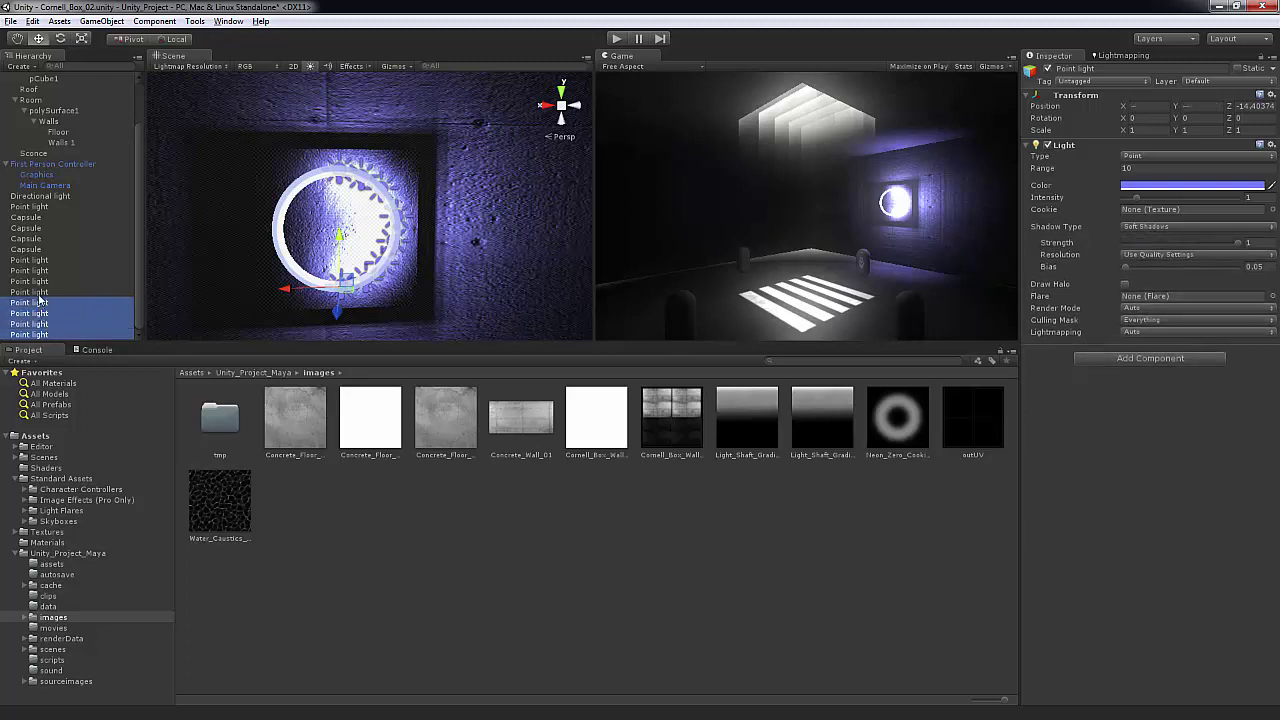
{"action": "left_click", "coordinate": [39, 293], "text": "ctrl"}
{"action": "left_click", "coordinate": [40, 272], "text": "shift"}
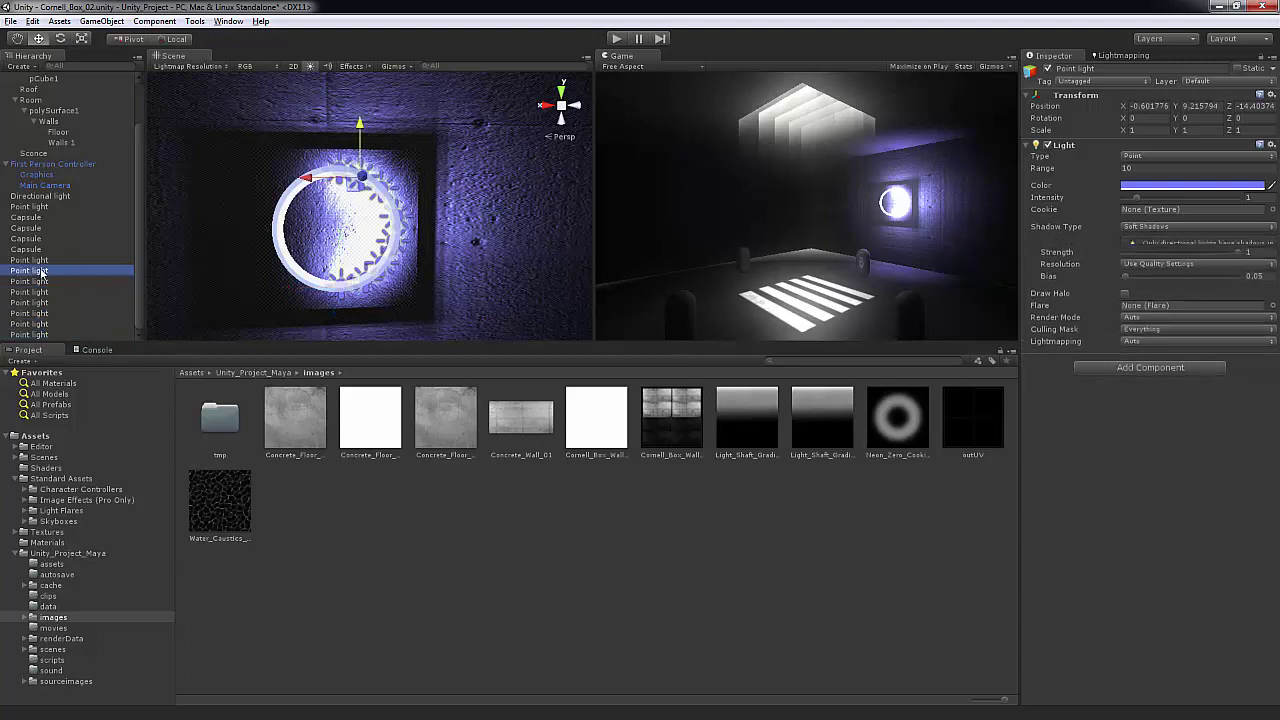
{"action": "left_click", "coordinate": [40, 324], "text": "shift"}
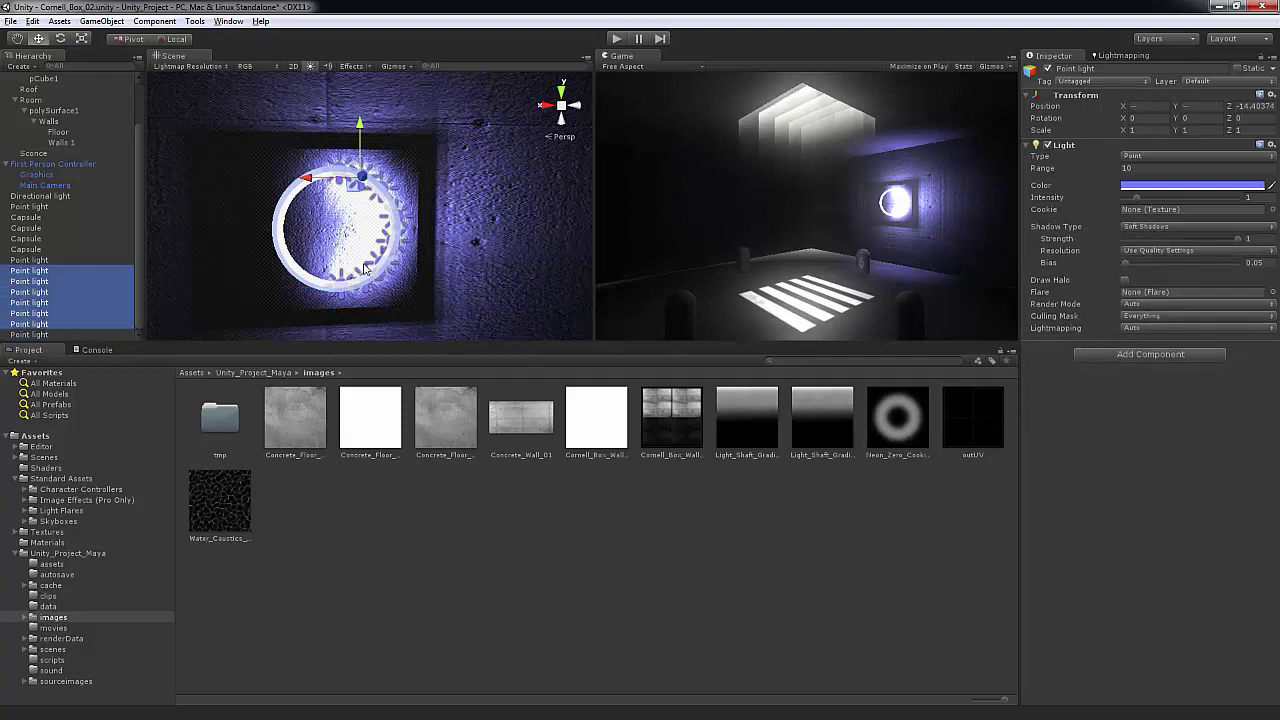
{"action": "key", "text": "ctrl+d"}
Step: Move the copied lights onto the ring's left arc, with X about 1.15 at Y 8.92, 1.49 at Y 7.50 and 1.20 at Y 6.90
{"action": "left_click_drag", "start_coordinate": [311, 178], "coordinate": [242, 192]}
{"action": "left_click", "coordinate": [335, 193]}
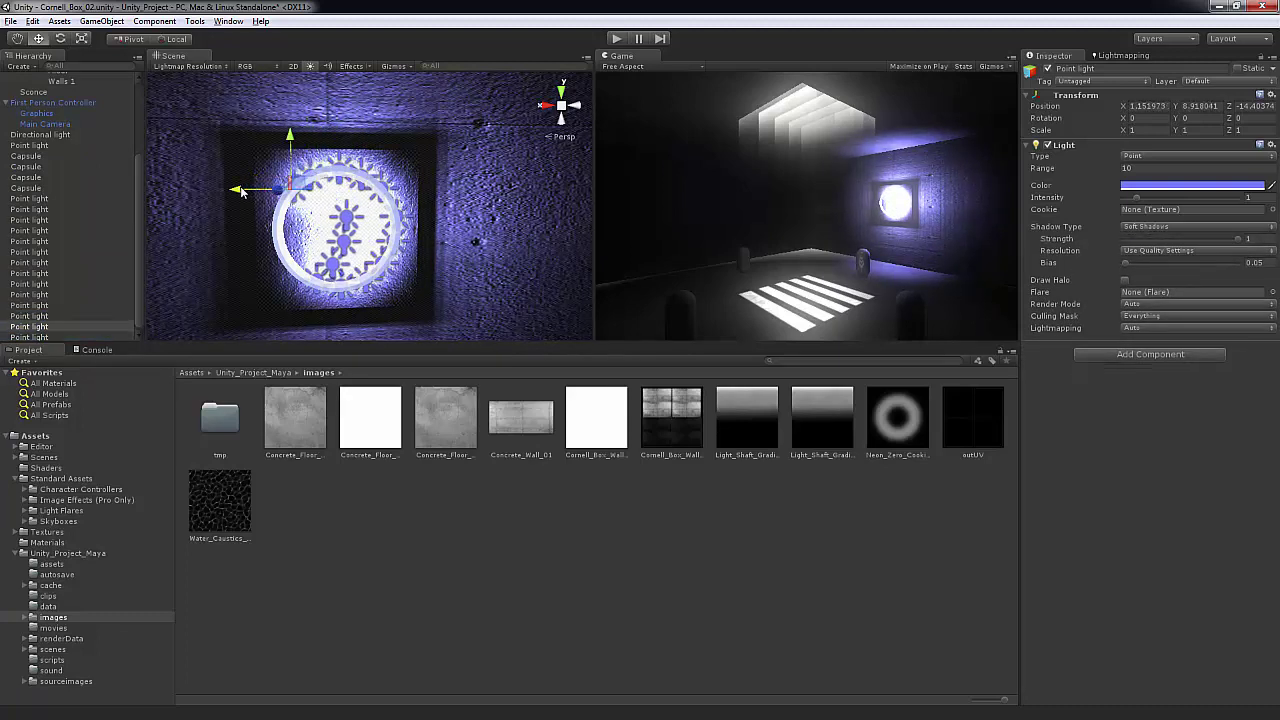
{"action": "left_click", "coordinate": [342, 214]}
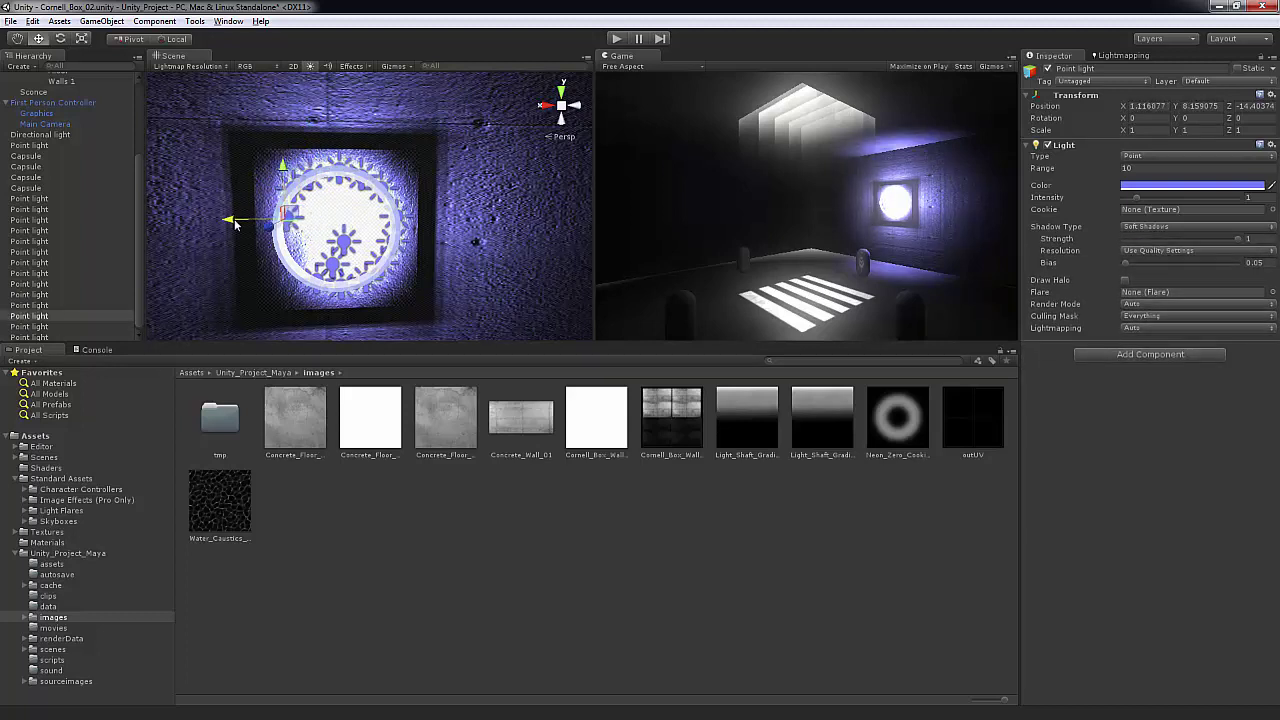
{"action": "left_click_drag", "start_coordinate": [235, 224], "coordinate": [231, 227]}
{"action": "left_click", "coordinate": [343, 242]}
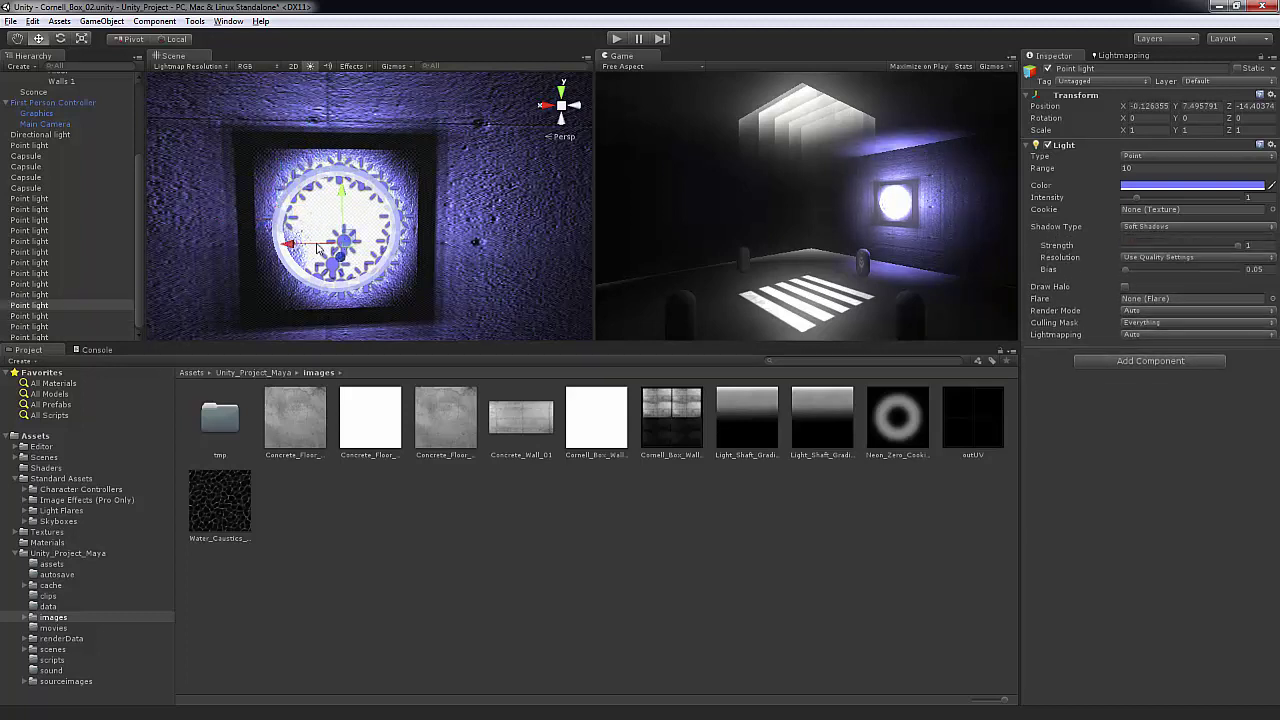
{"action": "left_click_drag", "start_coordinate": [318, 246], "coordinate": [254, 250]}
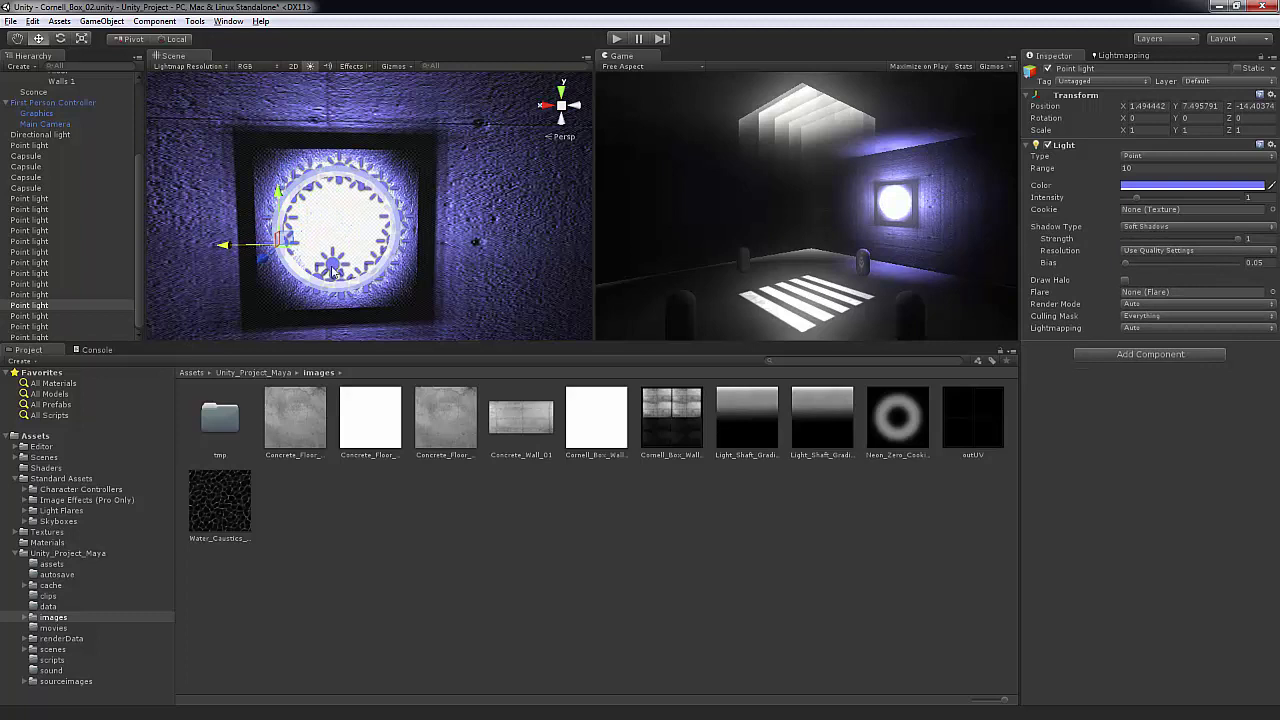
{"action": "left_click", "coordinate": [286, 264]}
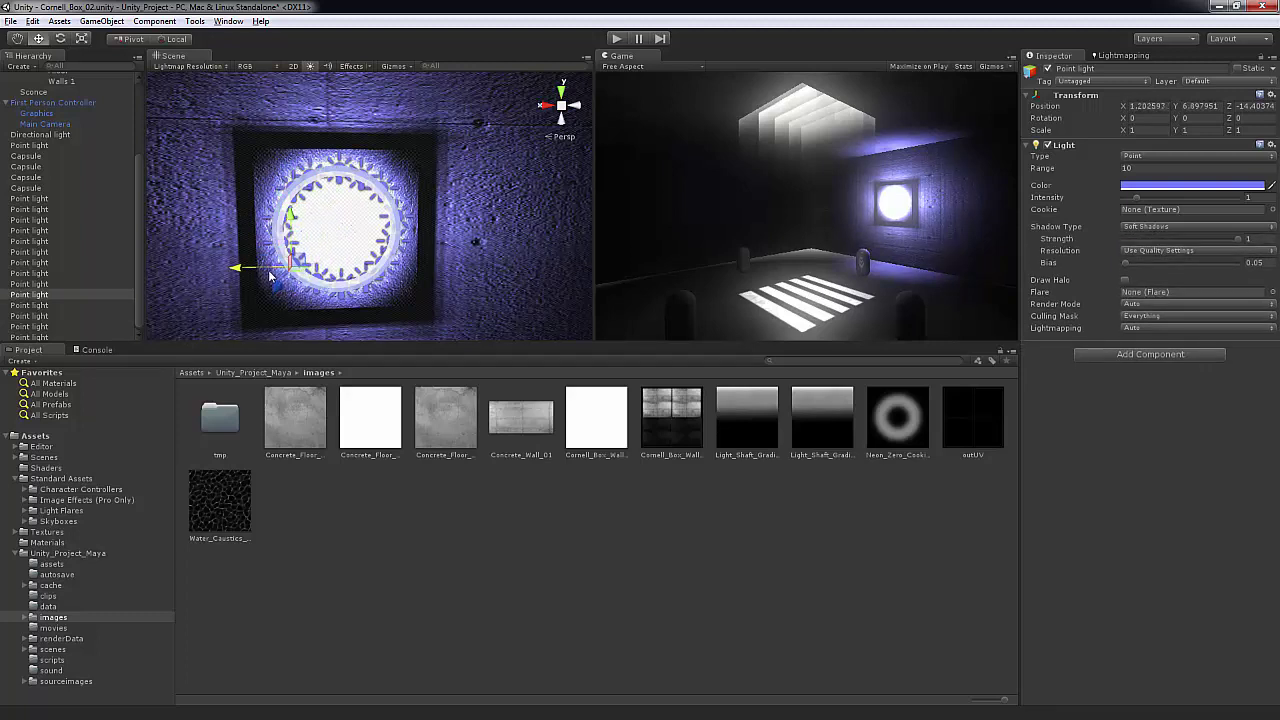
Step: Examine the full circle of point lights and their glow on the wall from several angles
{"action": "left_click", "coordinate": [476, 243]}
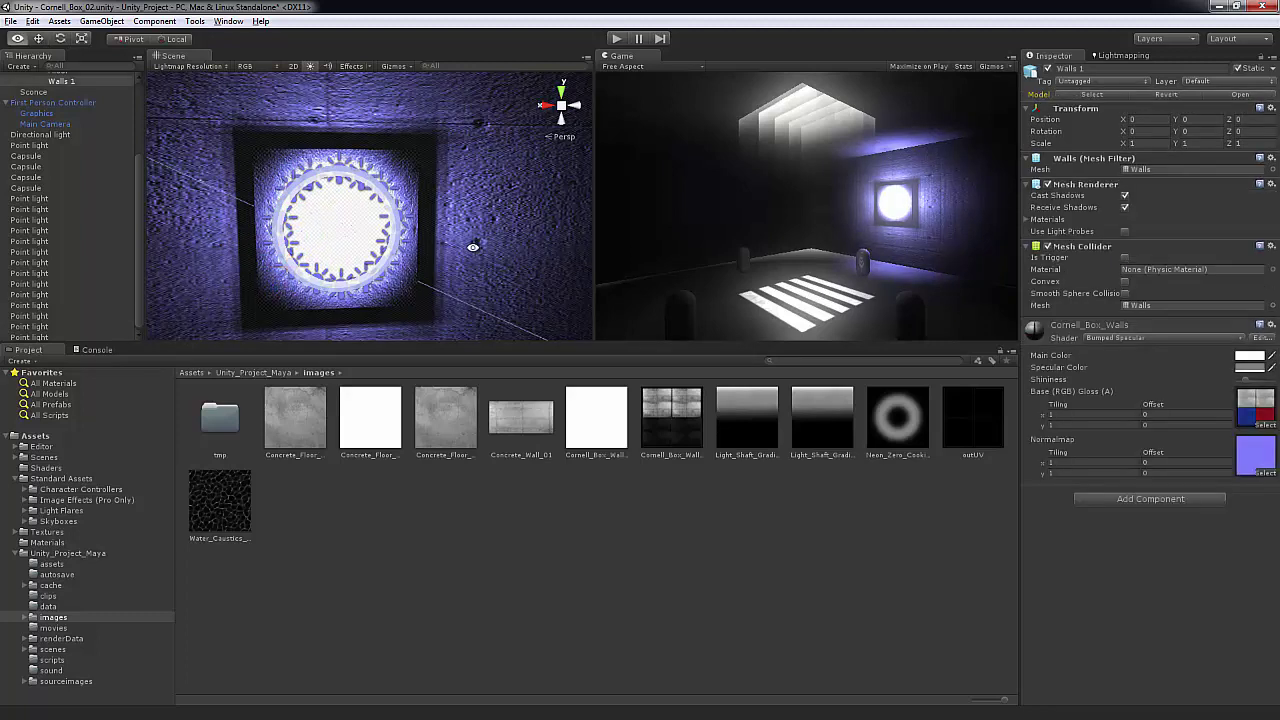
{"action": "mouse_move", "coordinate": [476, 243]}
{"action": "left_mouse_down", "text": "alt"}
{"action": "mouse_move", "coordinate": [415, 205]}
{"action": "mouse_move", "coordinate": [491, 225]}
{"action": "mouse_move", "coordinate": [486, 206]}
{"action": "mouse_move", "coordinate": [466, 225]}
{"action": "left_mouse_up", "text": "alt"}
{"action": "middle_click_drag", "start_coordinate": [470, 231], "coordinate": [475, 223]}
{"action": "left_click_drag", "start_coordinate": [475, 222], "coordinate": [453, 168], "text": "alt"}
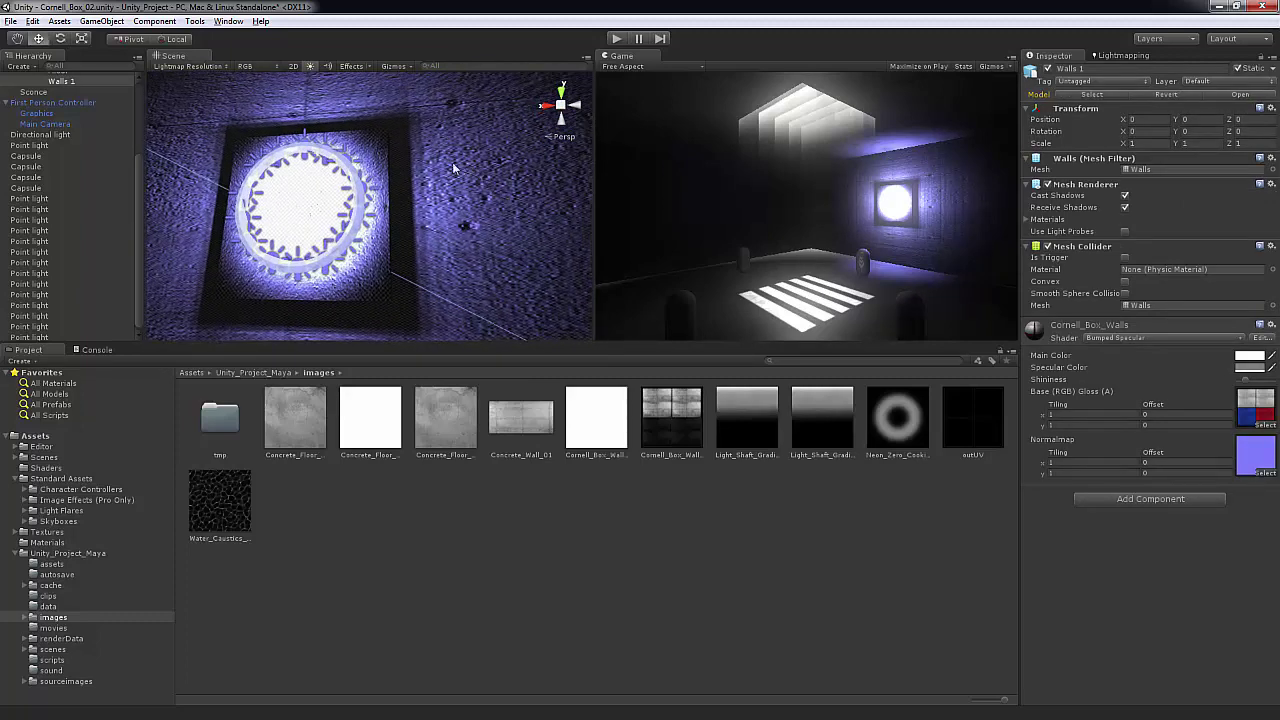
{"action": "left_click_drag", "start_coordinate": [487, 253], "coordinate": [385, 144], "text": "alt"}
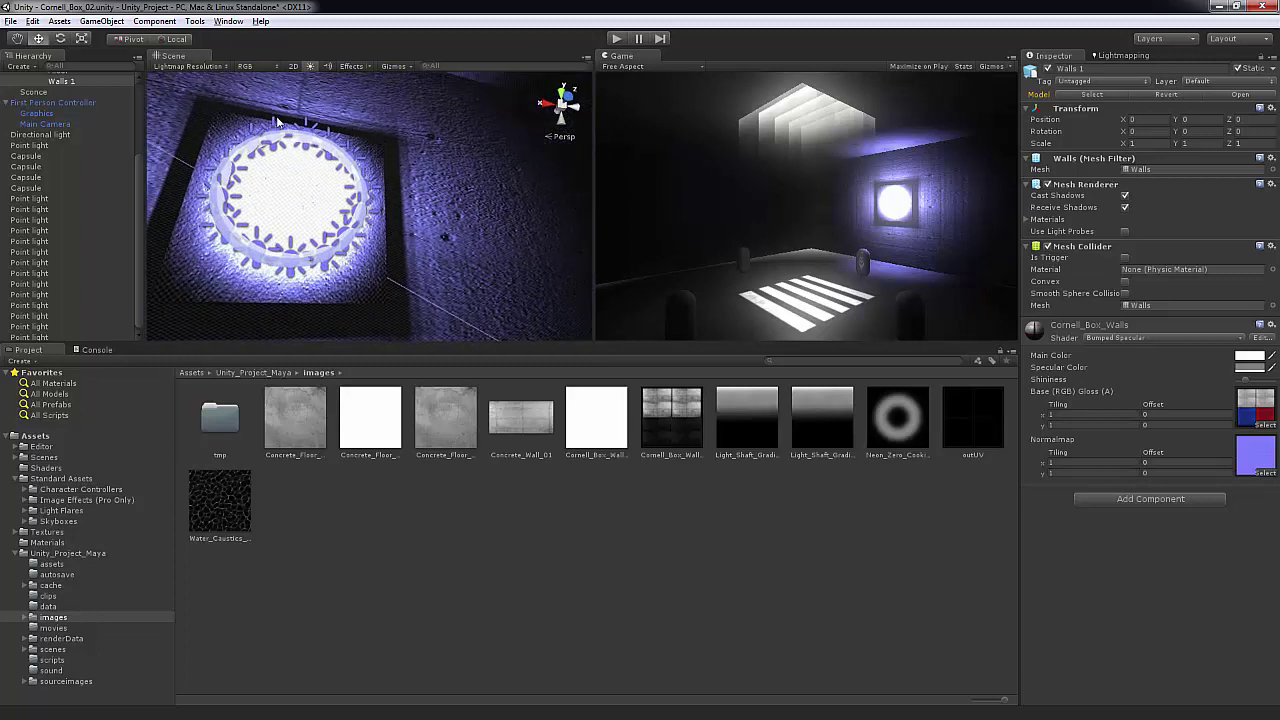
{"action": "left_click_drag", "start_coordinate": [477, 317], "coordinate": [367, 270], "text": "alt"}
{"action": "left_click_drag", "start_coordinate": [292, 302], "coordinate": [138, 204], "text": "alt"}
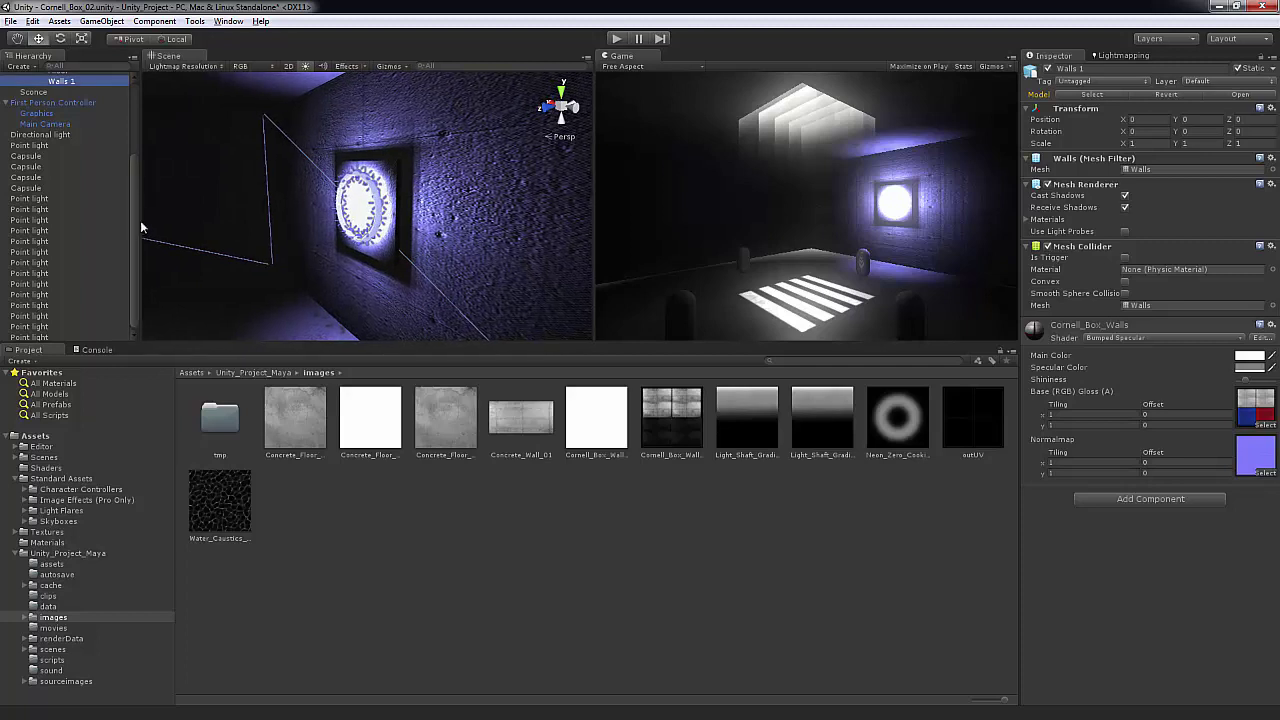
Step: Set the intensity of all the blue point lights around the ring to 0.3
{"action": "scroll", "coordinate": [134, 262], "scroll_direction": "down", "scroll_amount": 1}
{"action": "left_click", "coordinate": [52, 199]}
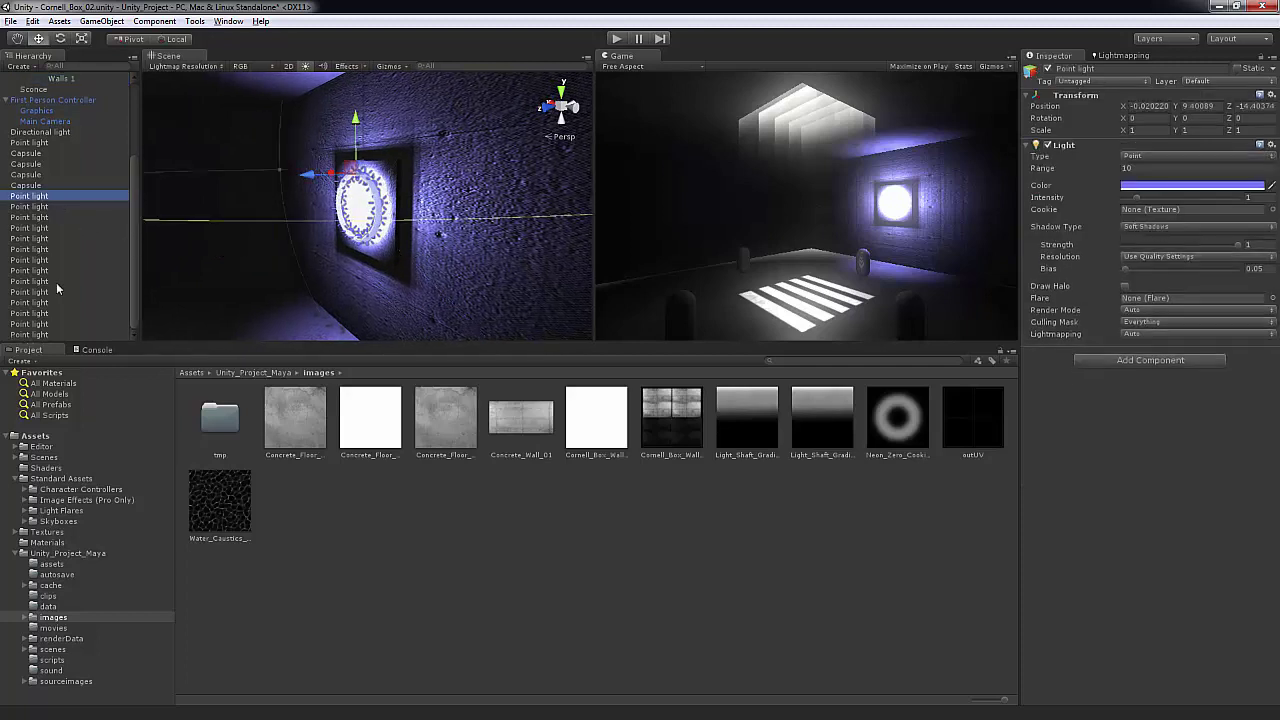
{"action": "left_click", "coordinate": [46, 333], "text": "shift"}
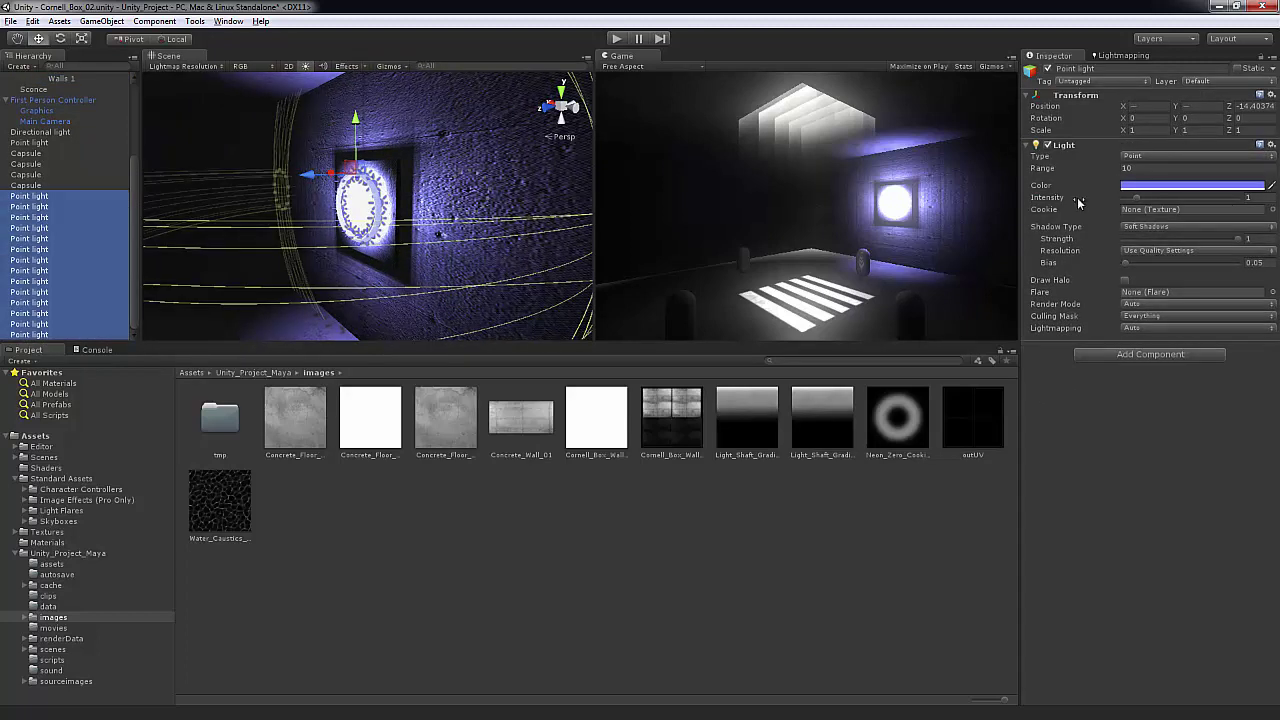
{"action": "left_click_drag", "start_coordinate": [1057, 200], "coordinate": [1044, 203]}
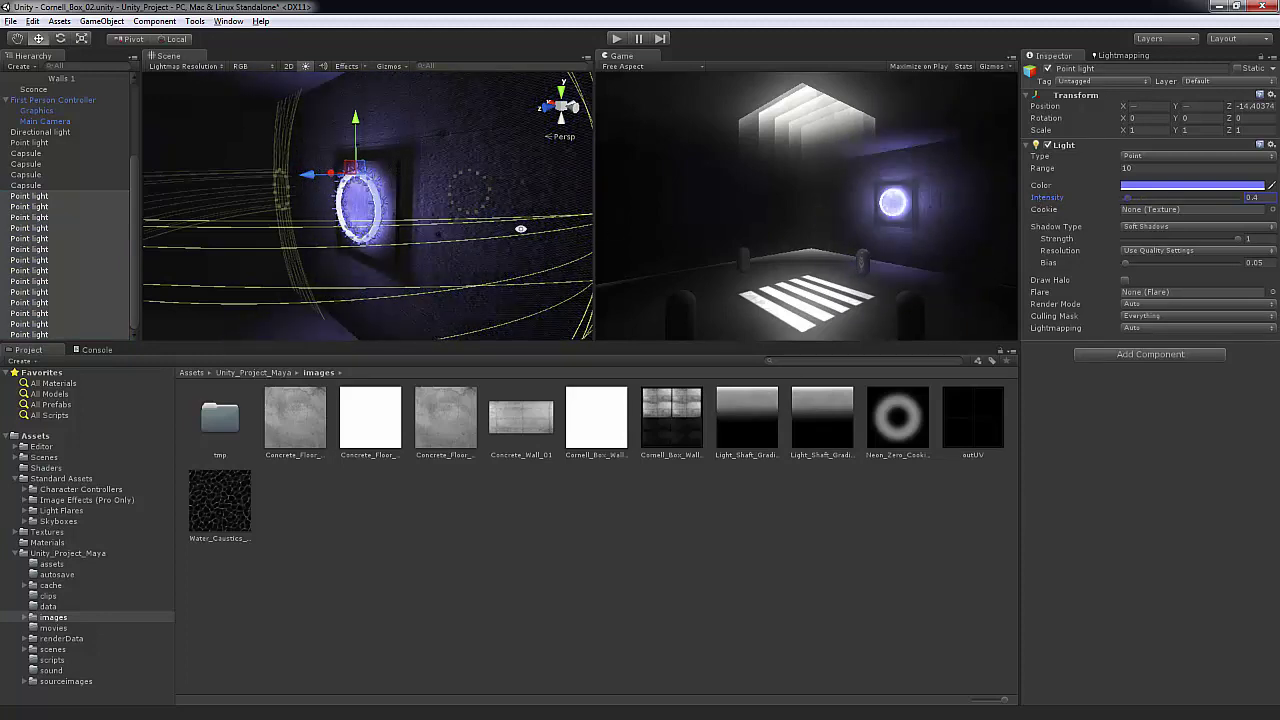
{"action": "left_click_drag", "start_coordinate": [520, 228], "coordinate": [647, 208], "text": "alt"}
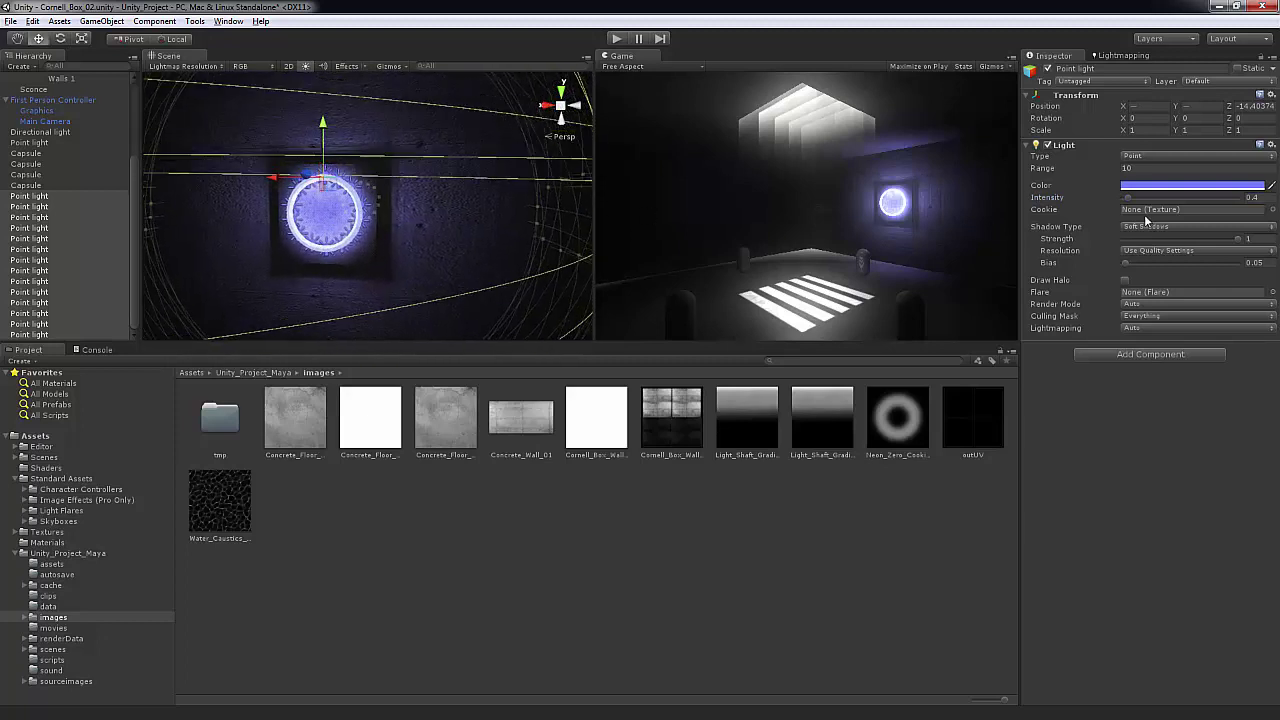
{"action": "left_click", "coordinate": [1256, 198]}
{"action": "type", "text": "0.3"}
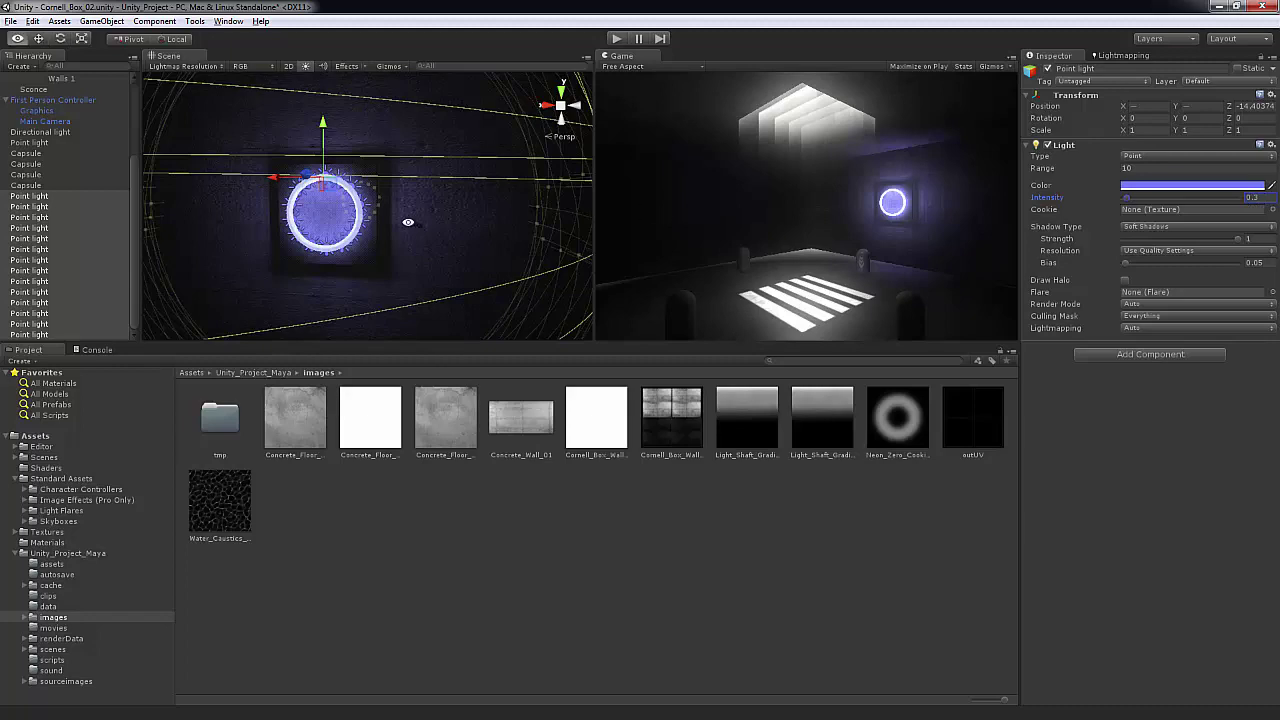
Step: Increase the range of the ring's point lights to 14.37 so their light reaches farther into the room
{"action": "left_click_drag", "start_coordinate": [408, 223], "coordinate": [471, 244], "text": "alt"}
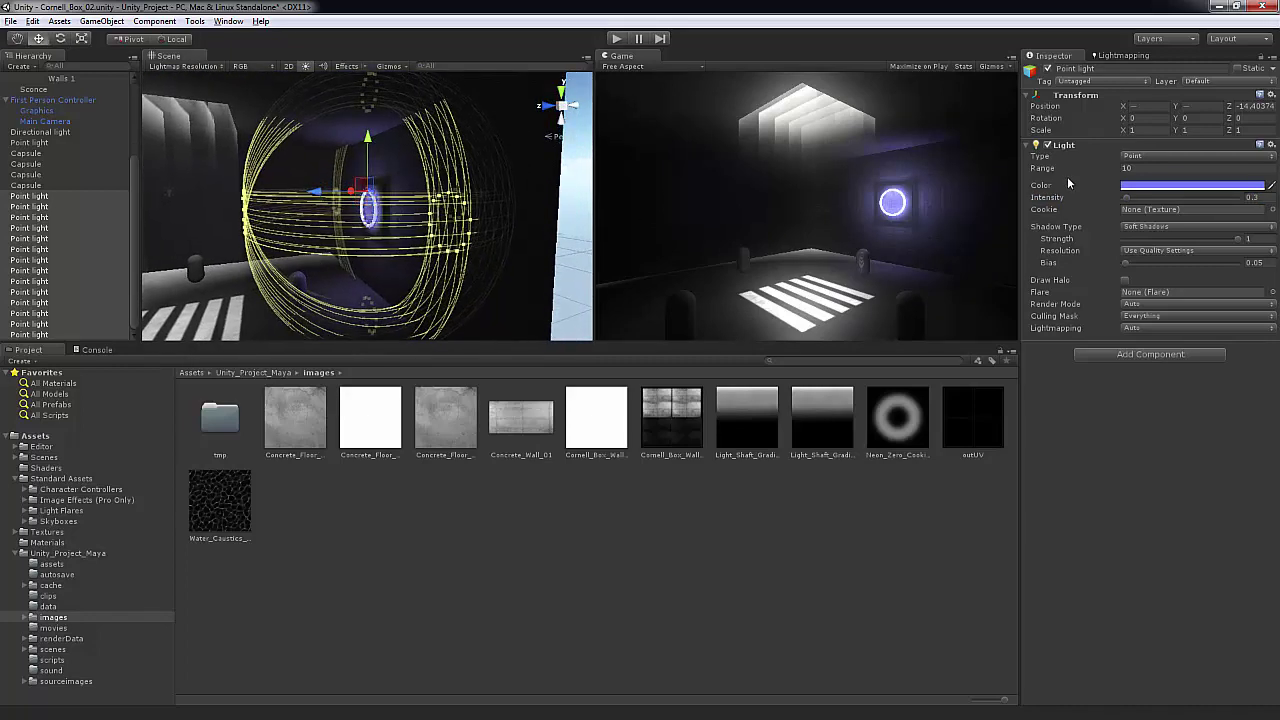
{"action": "left_click_drag", "start_coordinate": [1045, 170], "coordinate": [1149, 186]}
{"action": "left_click_drag", "start_coordinate": [413, 169], "coordinate": [493, 214], "text": "alt"}
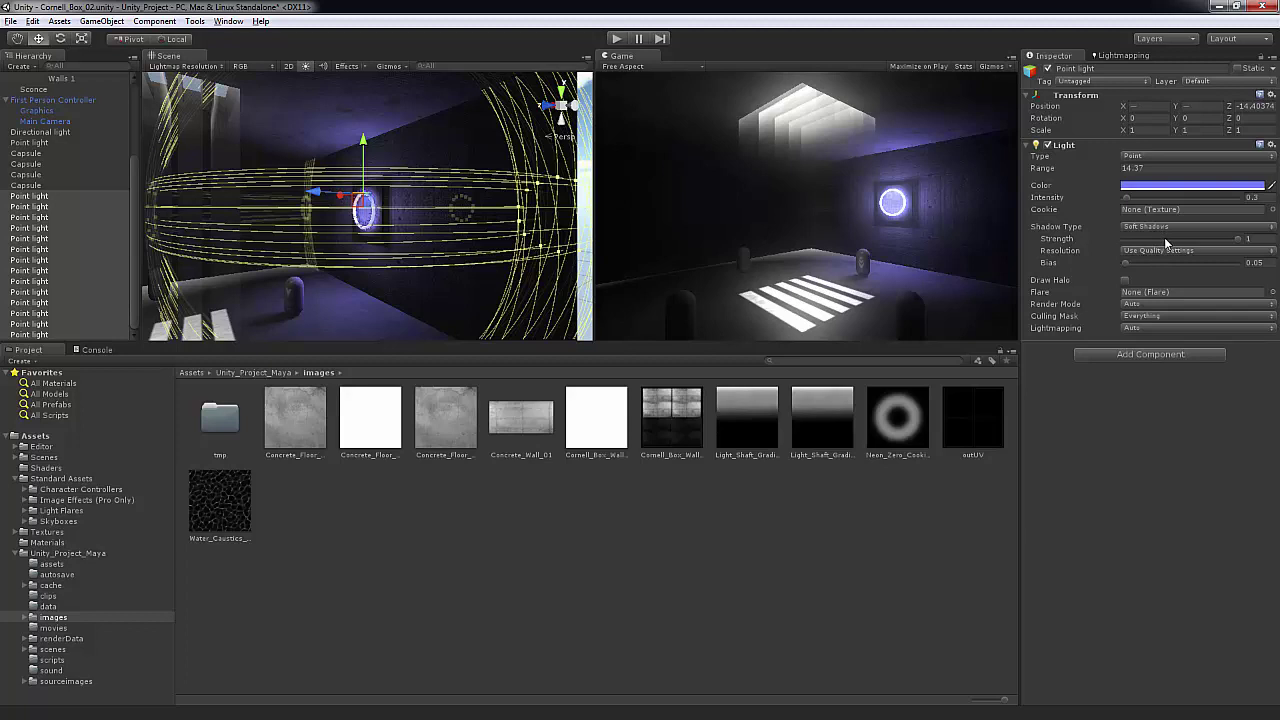
Step: Reduce the ring lights' shadow strength to 0.741 and inspect the shadow beside the nearby capsule
{"action": "left_click_drag", "start_coordinate": [1238, 243], "coordinate": [1208, 252]}
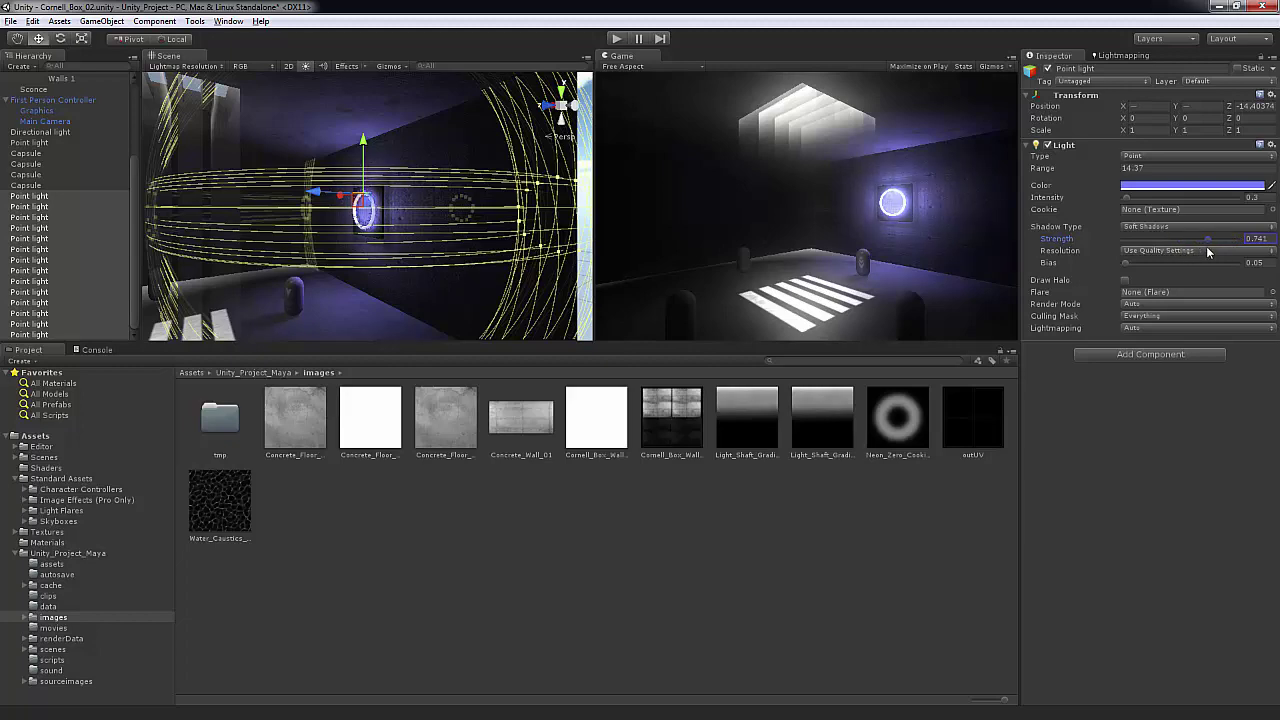
{"action": "left_click", "coordinate": [785, 263], "text": "alt"}
{"action": "left_click_drag", "start_coordinate": [426, 246], "coordinate": [357, 303], "text": "alt"}
{"action": "middle_click_drag", "start_coordinate": [357, 303], "coordinate": [415, 278]}
{"action": "scroll", "coordinate": [340, 283], "scroll_direction": "up", "scroll_amount": 3}
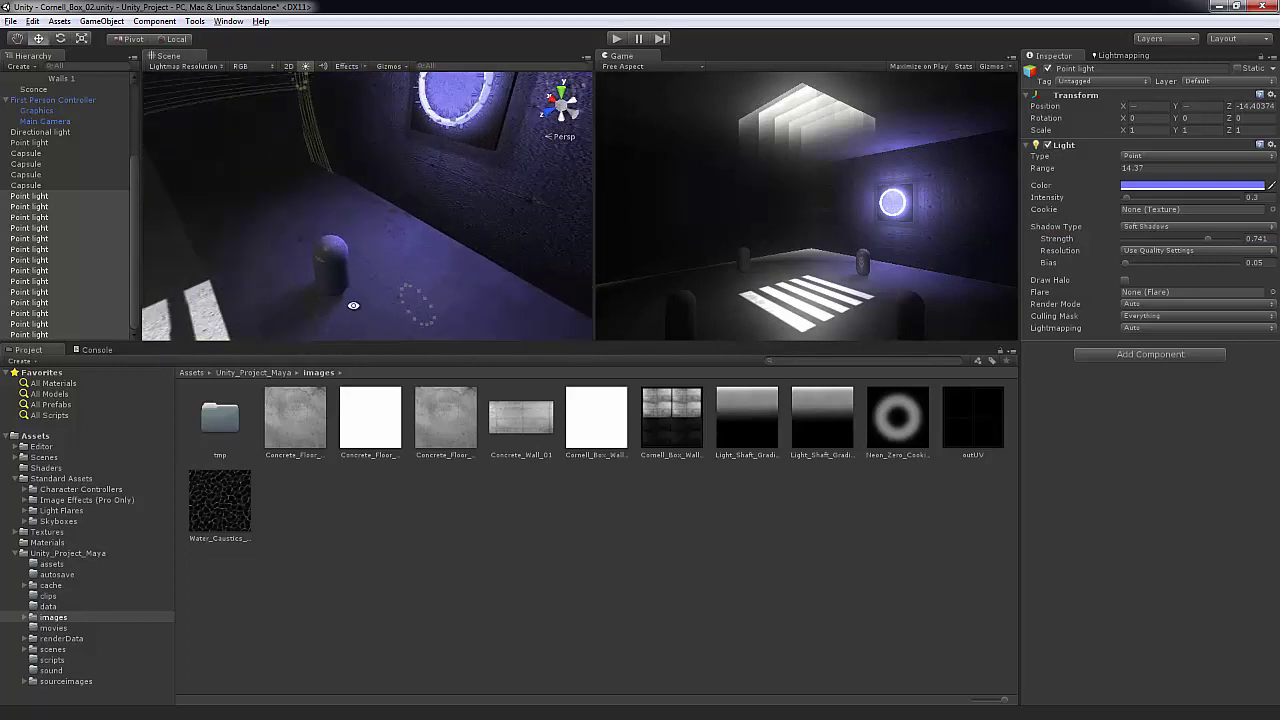
{"action": "middle_click_drag", "start_coordinate": [351, 303], "coordinate": [394, 255]}
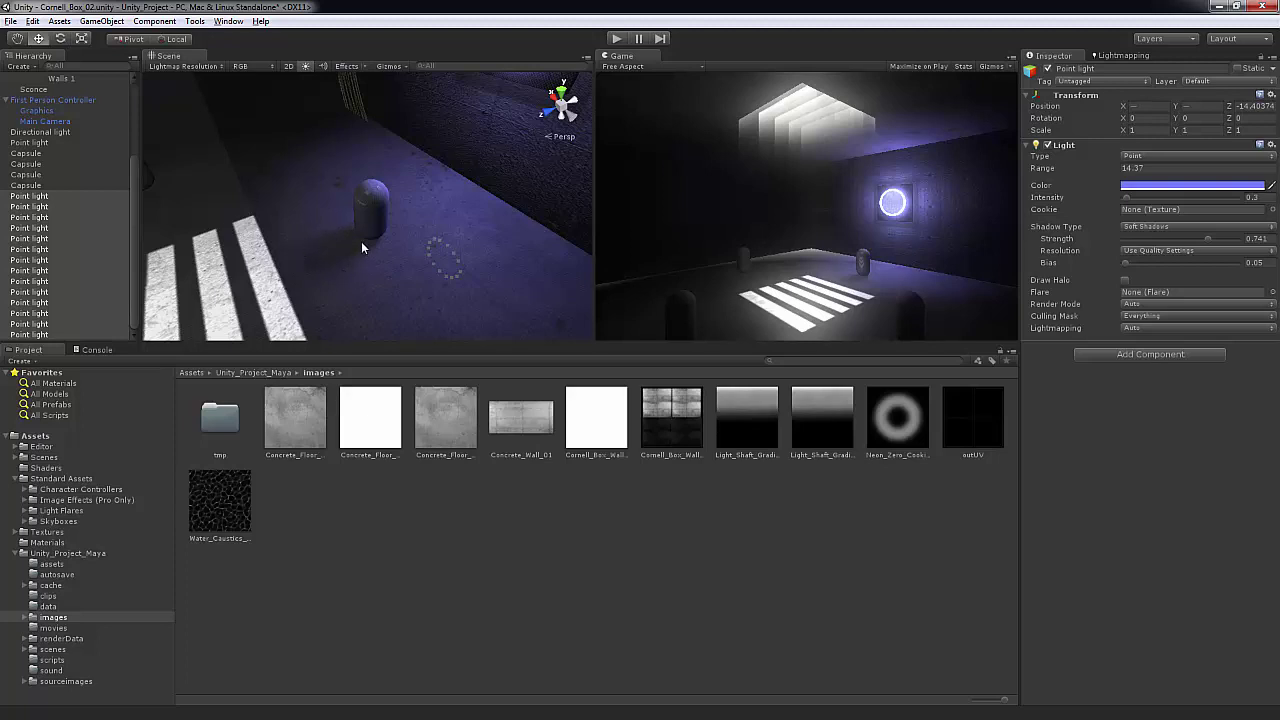
{"action": "left_click_drag", "start_coordinate": [338, 271], "coordinate": [422, 94], "text": "alt"}
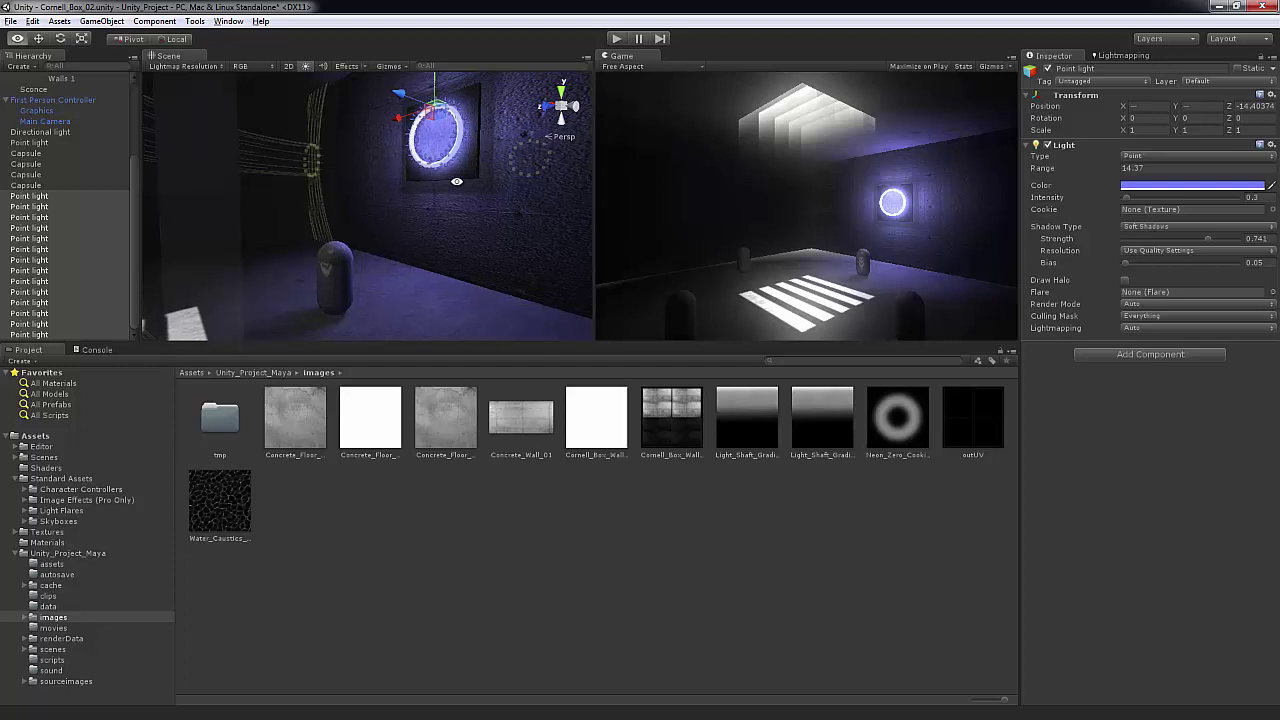
{"action": "mouse_move", "coordinate": [457, 182]}
{"action": "left_mouse_down", "text": "alt"}
{"action": "mouse_move", "coordinate": [508, 157]}
{"action": "mouse_move", "coordinate": [476, 203]}
{"action": "mouse_move", "coordinate": [412, 204]}
{"action": "mouse_move", "coordinate": [458, 190]}
{"action": "left_mouse_up", "text": "alt"}
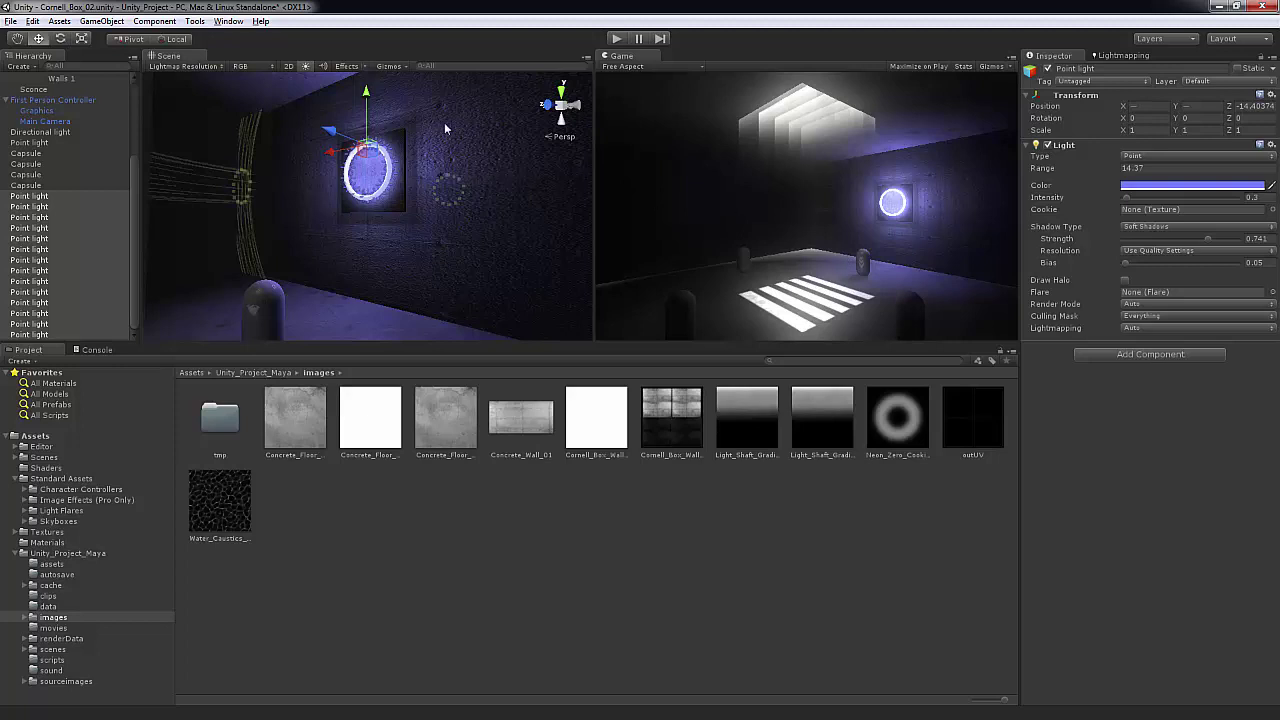
Step: Play the scene and walk through the room to inspect the ring's glow on the wall and nearby capsules
{"action": "left_click", "coordinate": [616, 38]}
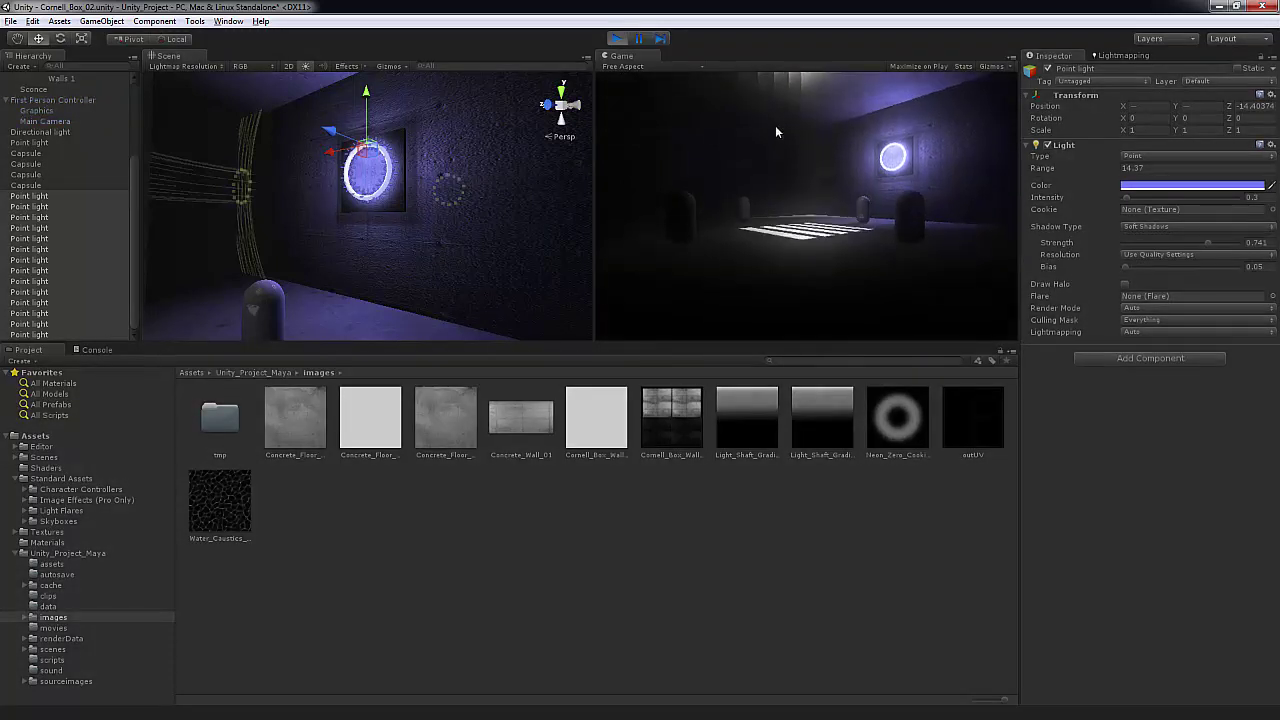
{"action": "key", "text": "w"}
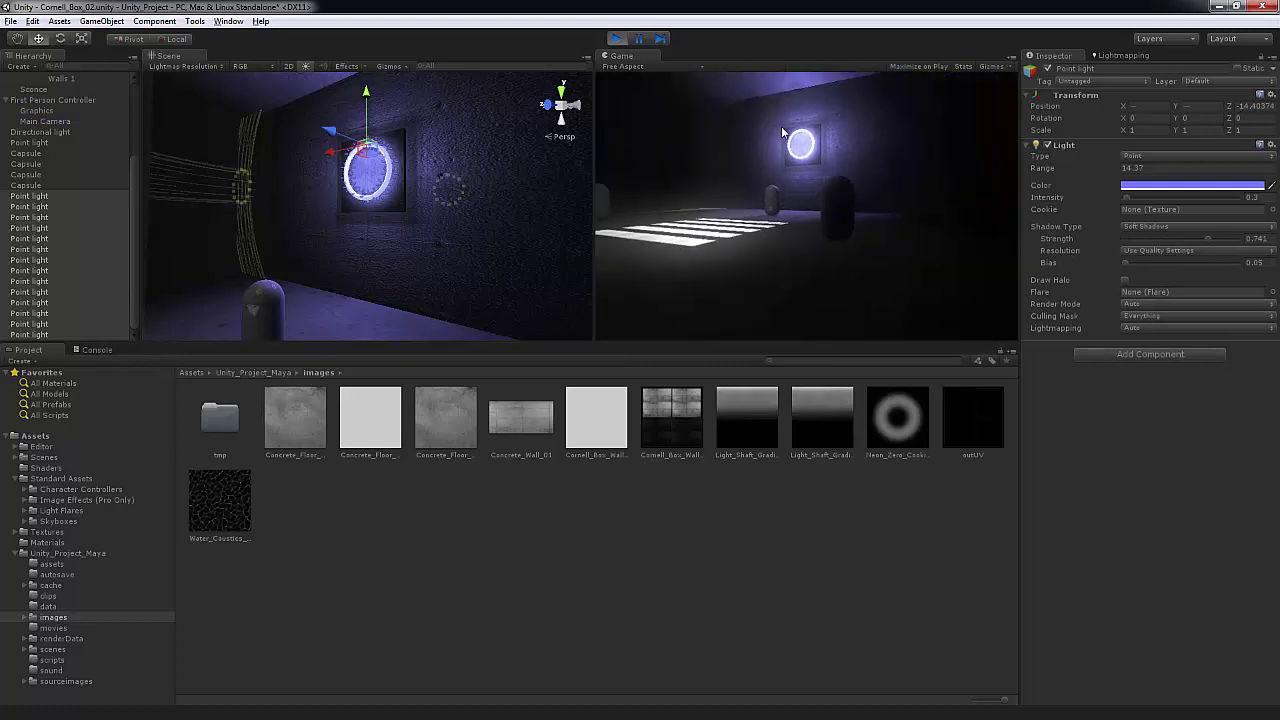
{"action": "key", "text": "w"}
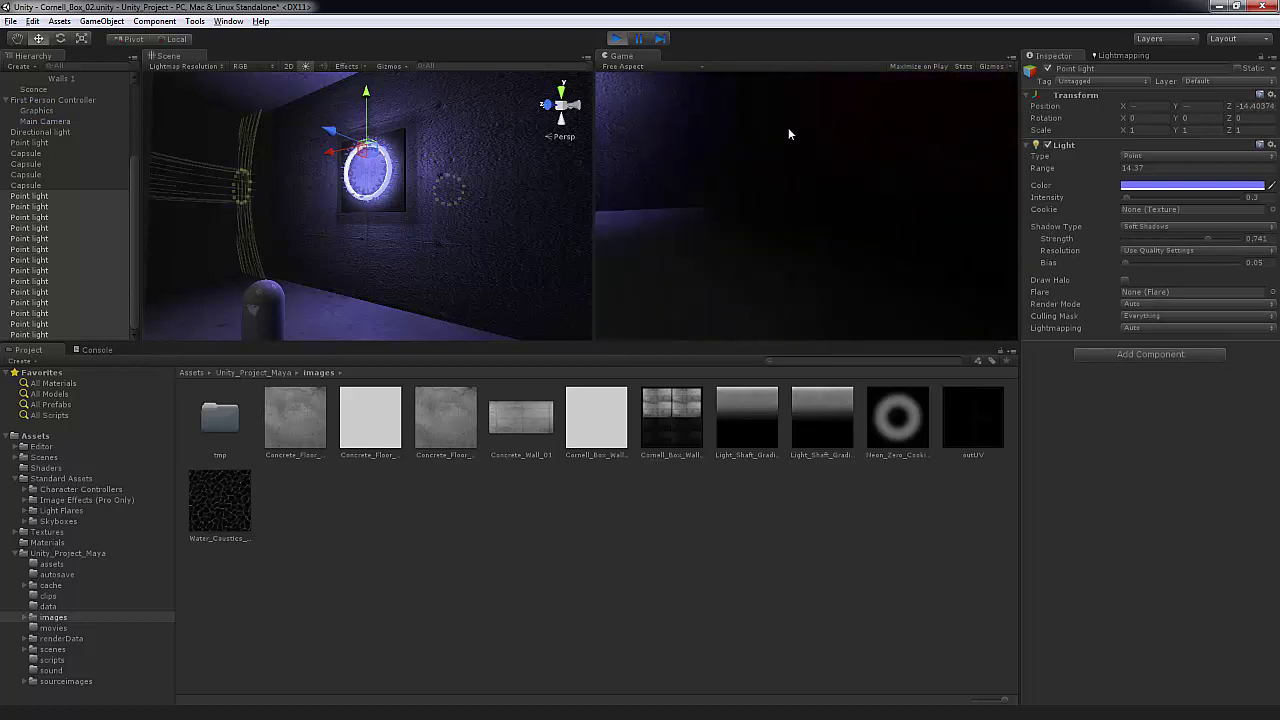
{"action": "key", "text": "w"}
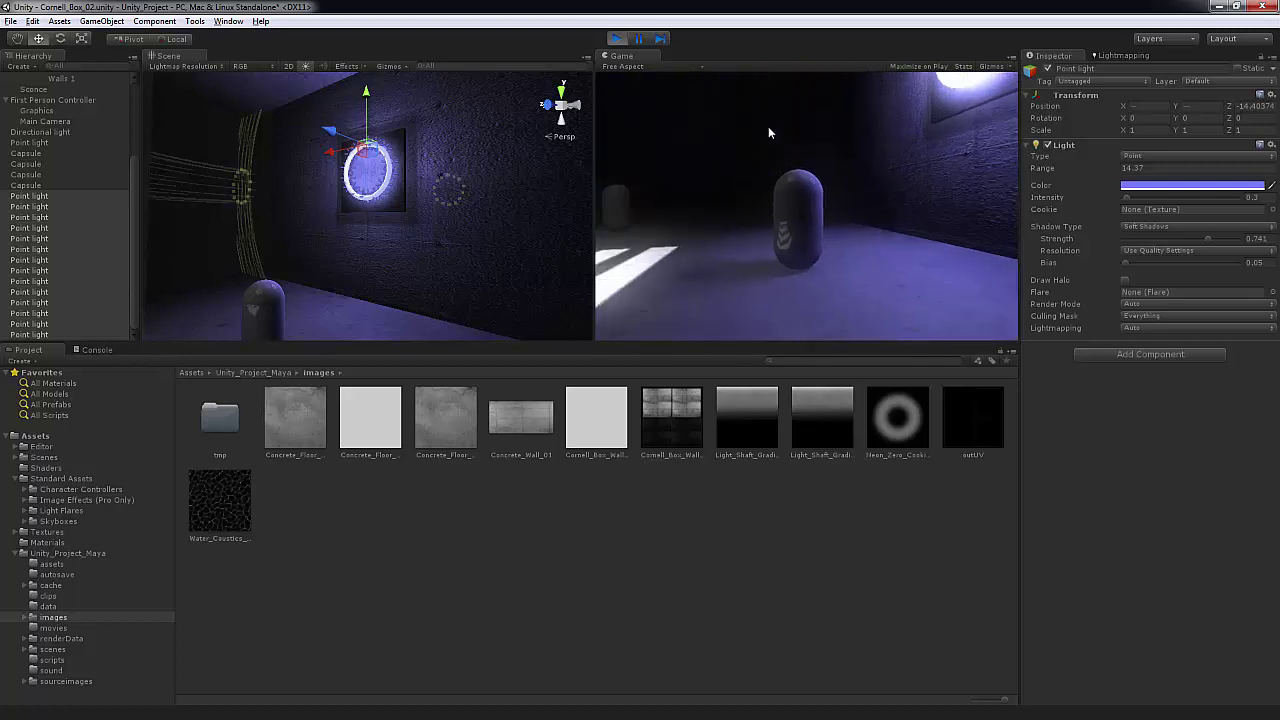
{"action": "key", "text": "w"}
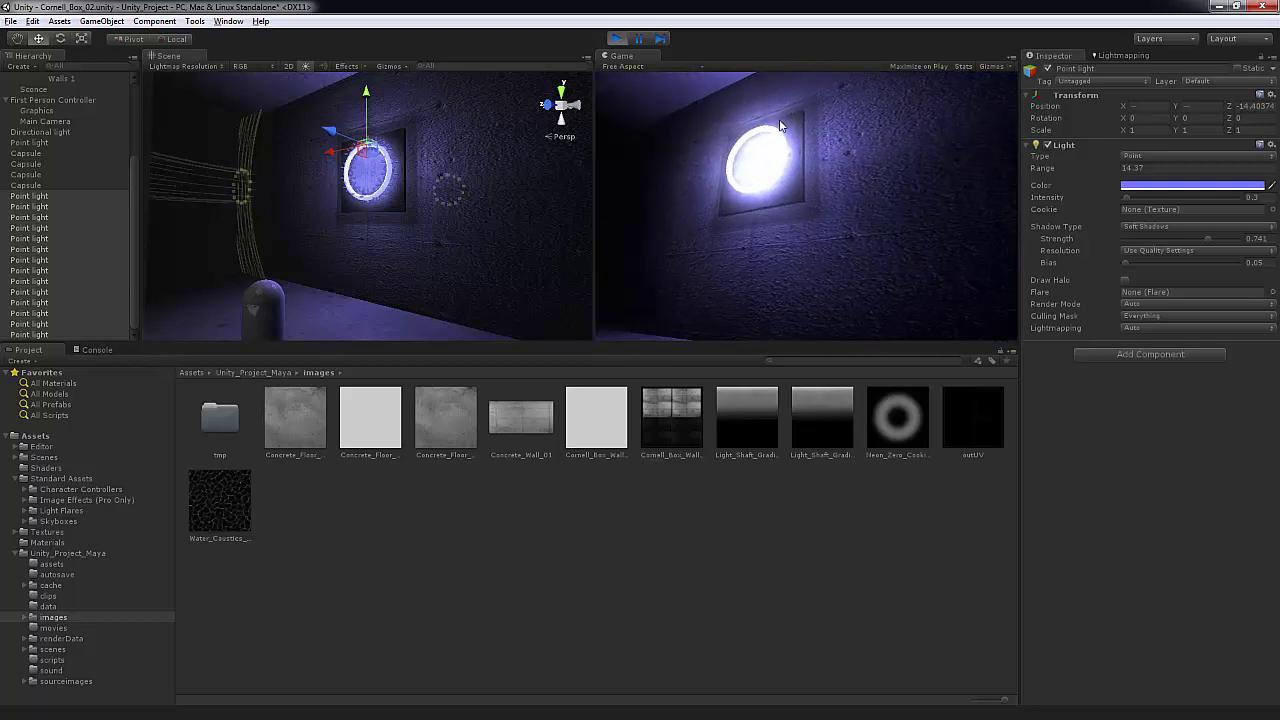
{"action": "key", "text": "w"}
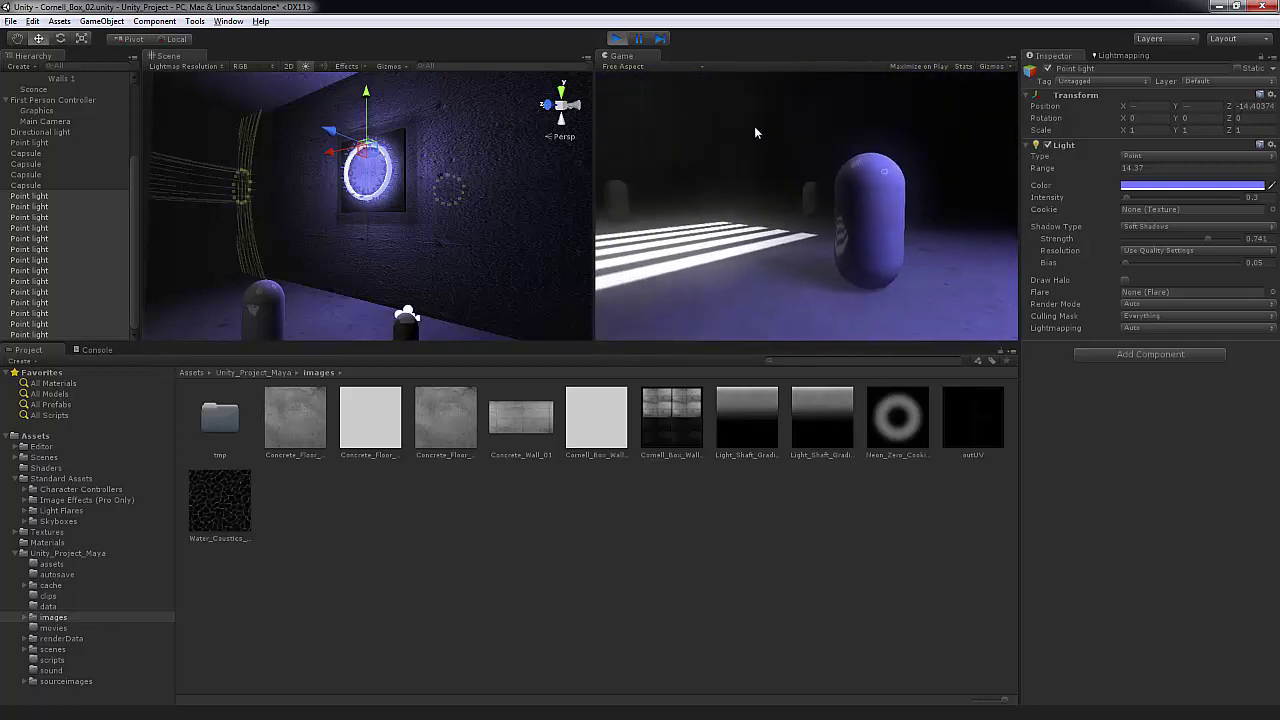
{"action": "key", "text": "w"}
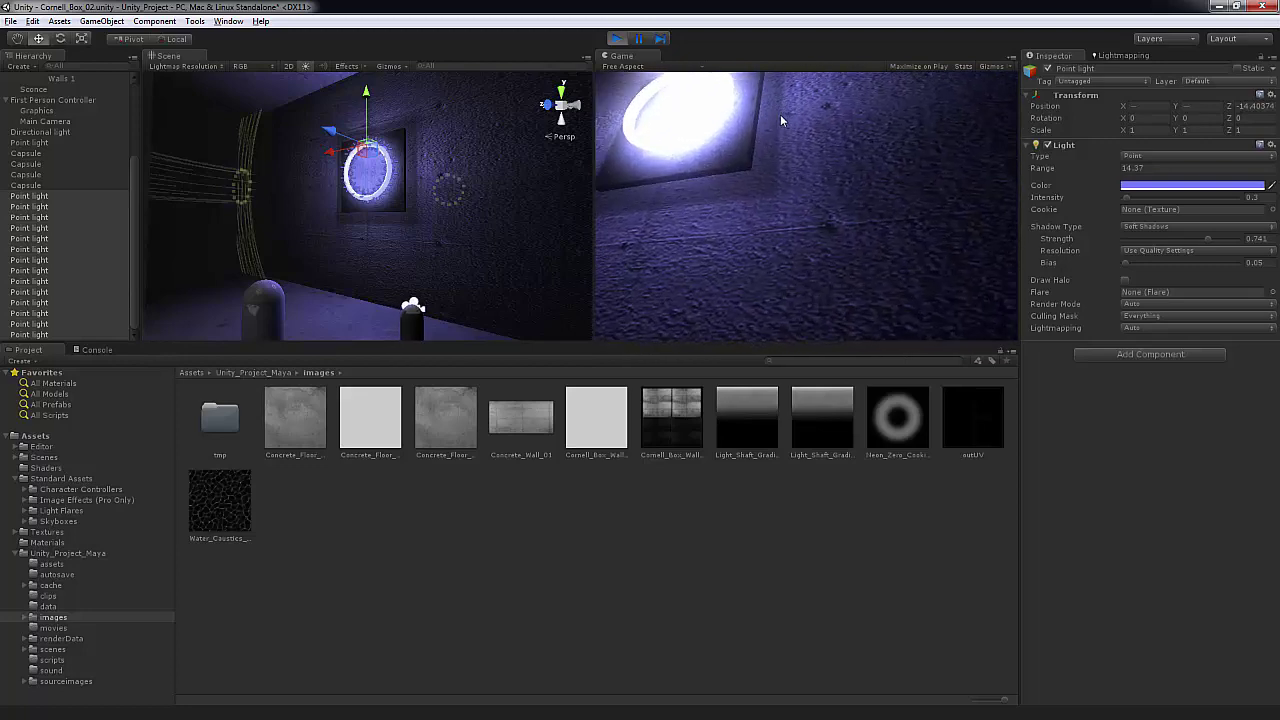
{"action": "left_click", "coordinate": [617, 39]}
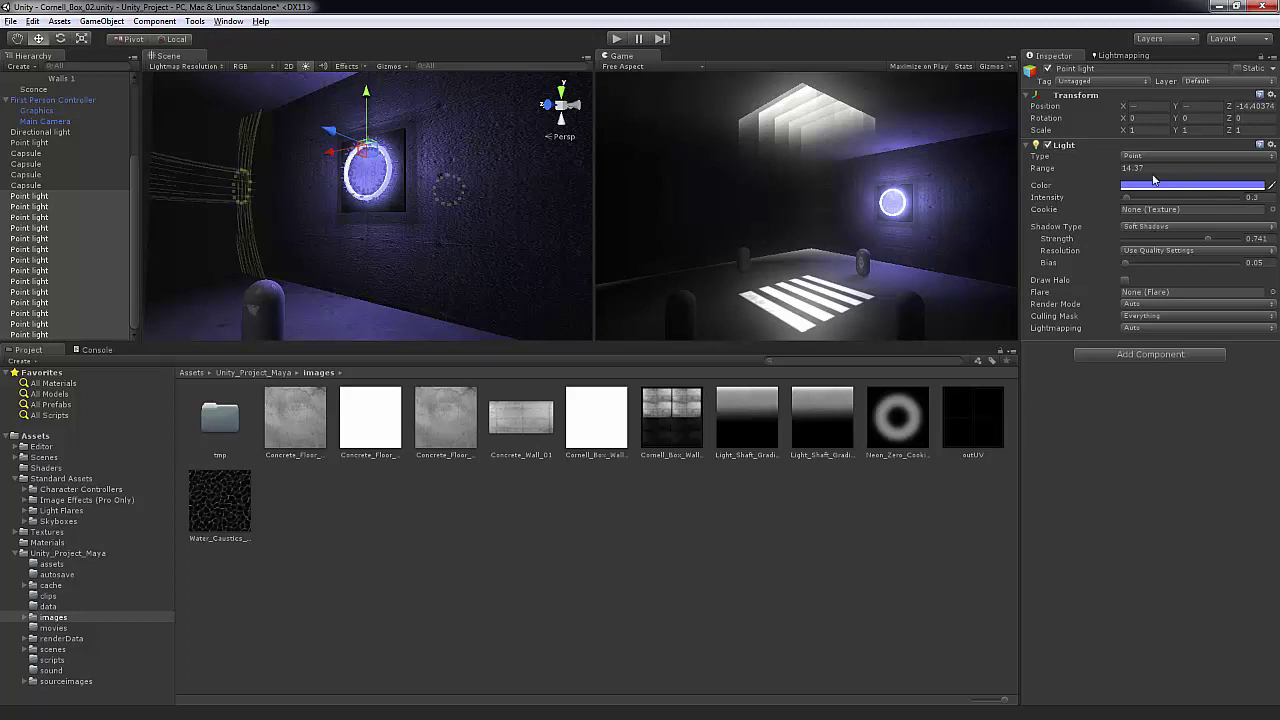
Step: Set the ring point lights' range to 12 and their intensity to 0.15
{"action": "left_click", "coordinate": [1050, 170]}
{"action": "left_click_drag", "start_coordinate": [1050, 172], "coordinate": [1030, 181]}
{"action": "left_click_drag", "start_coordinate": [1154, 171], "coordinate": [1037, 173]}
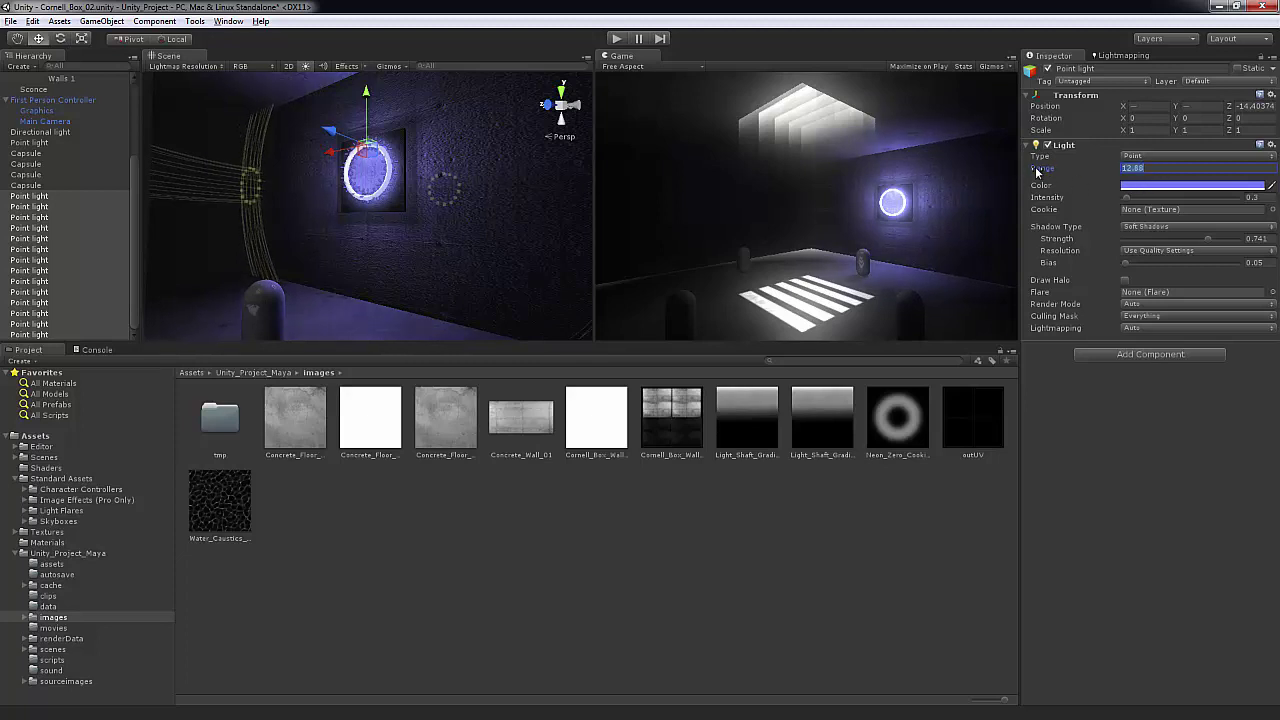
{"action": "type", "text": "12"}
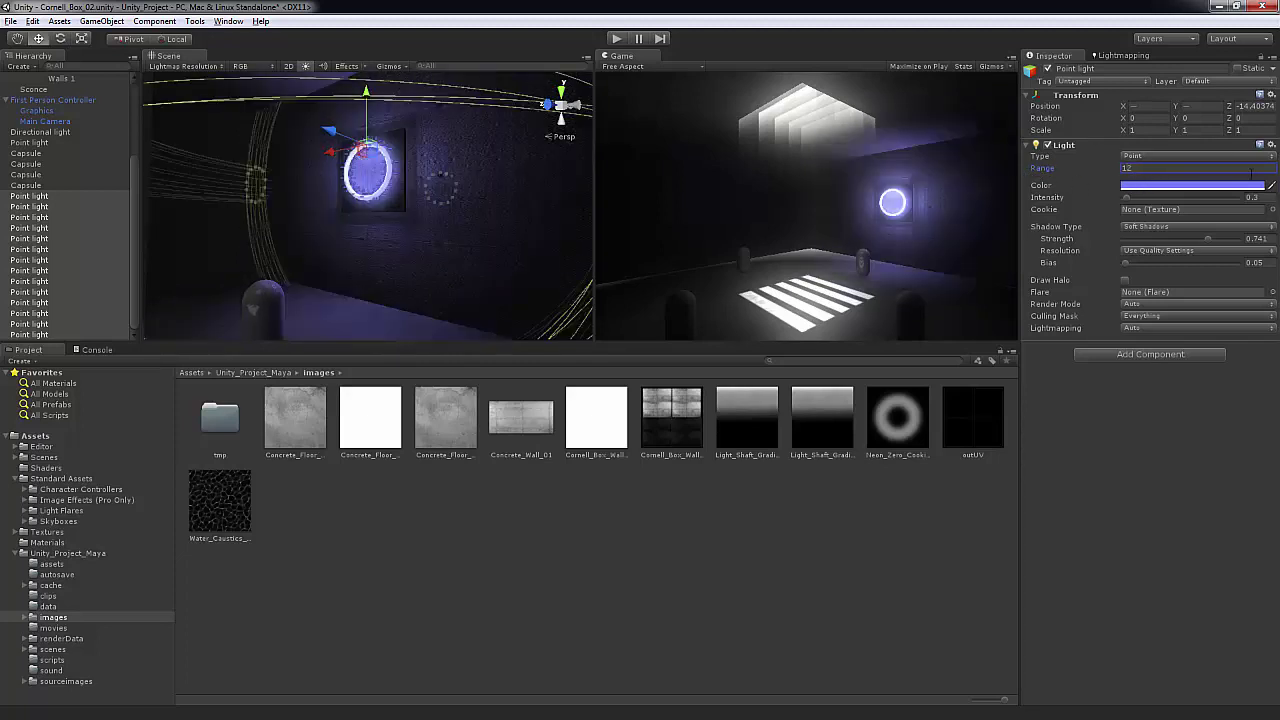
{"action": "left_click", "coordinate": [1260, 198]}
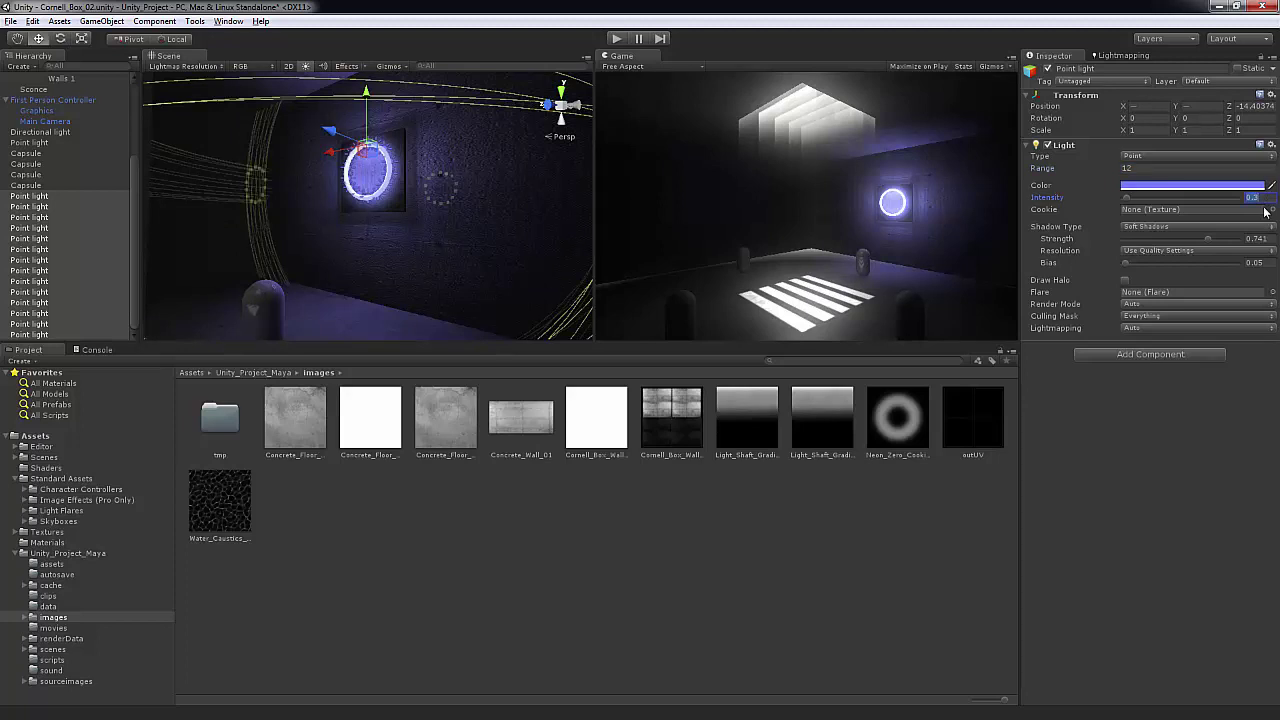
{"action": "type", "text": "0.15"}
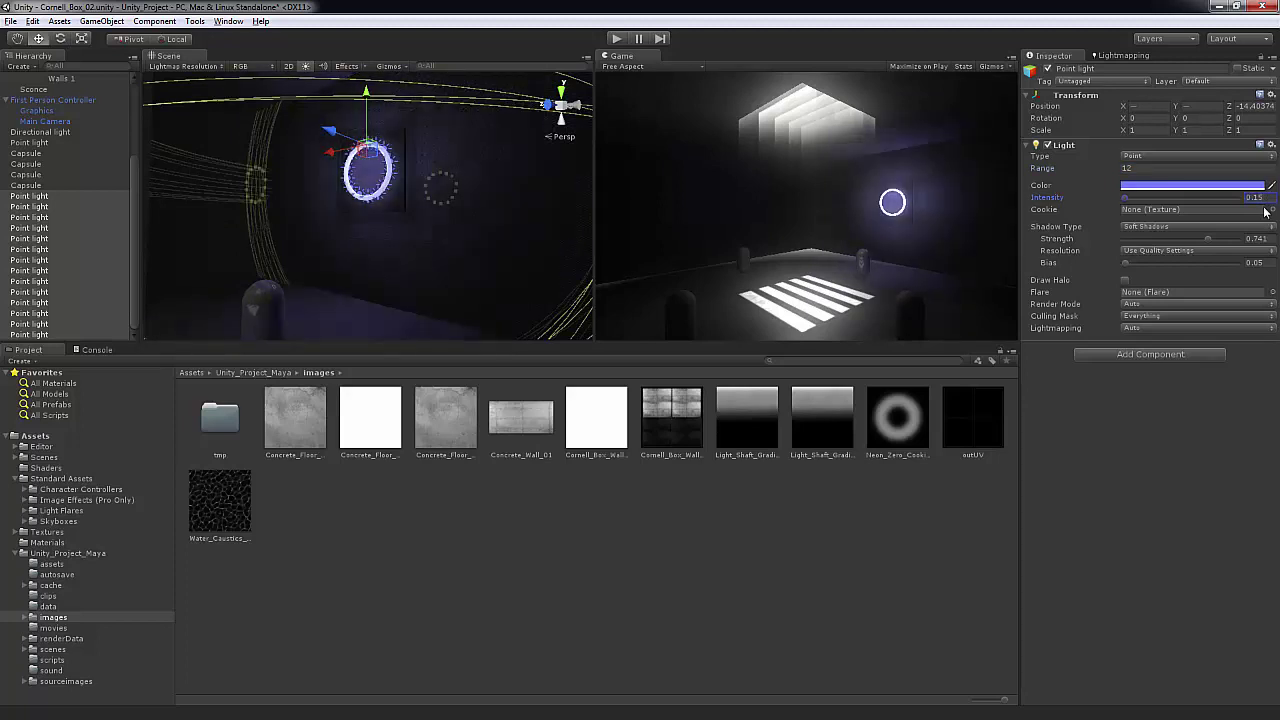
Step: Play-test the dimmer ring lights, examining the neon ring, capsule, floor stripes and ceiling from several spots in the room
{"action": "left_click", "coordinate": [616, 38]}
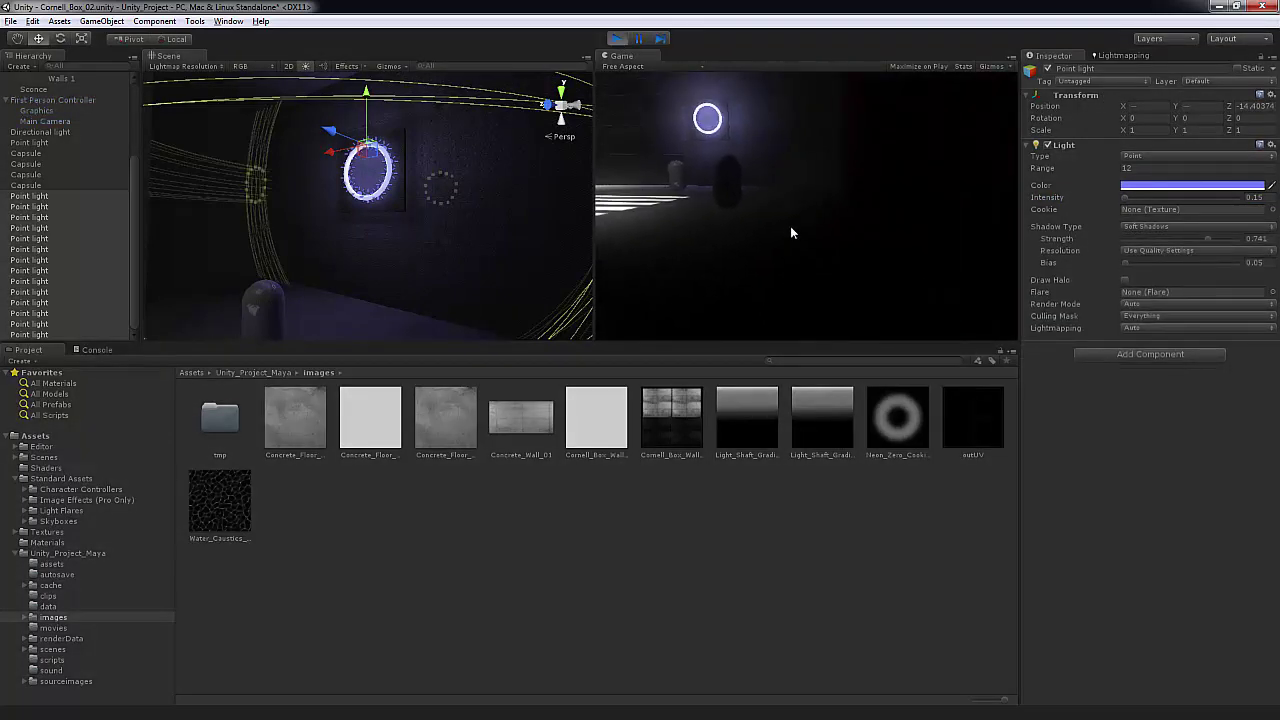
{"action": "key", "text": "w"}
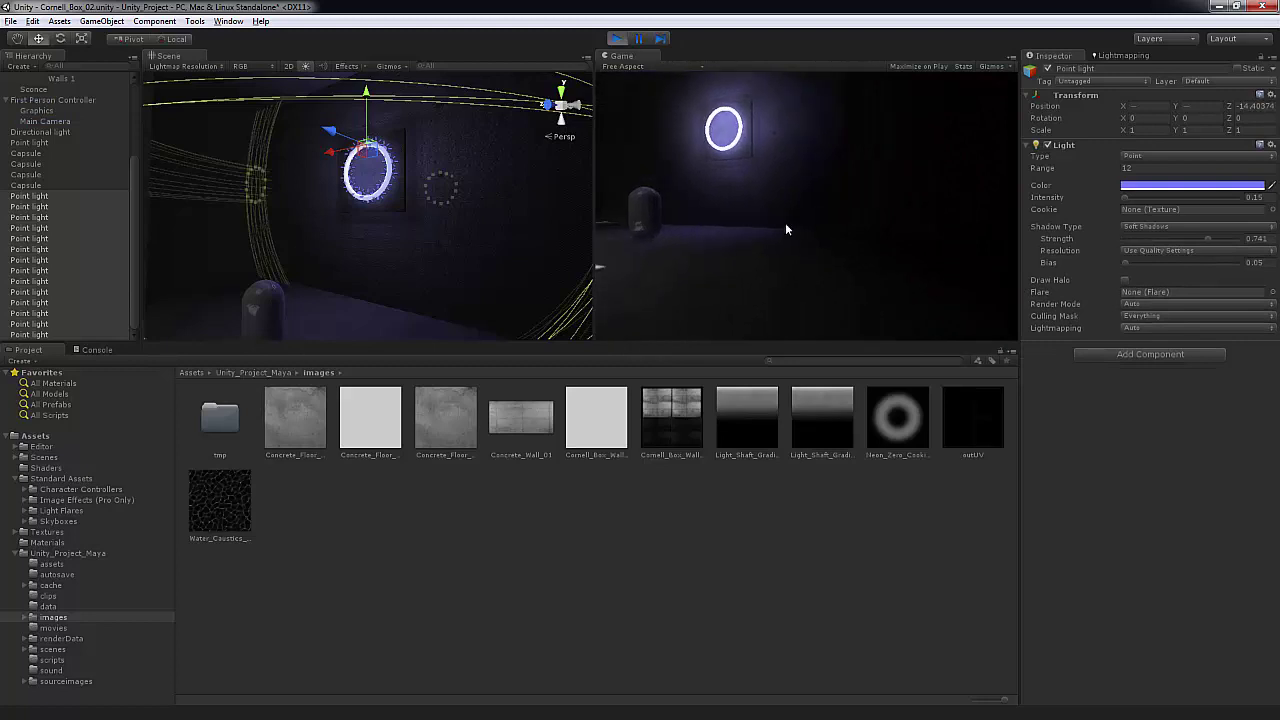
{"action": "key", "text": "w"}
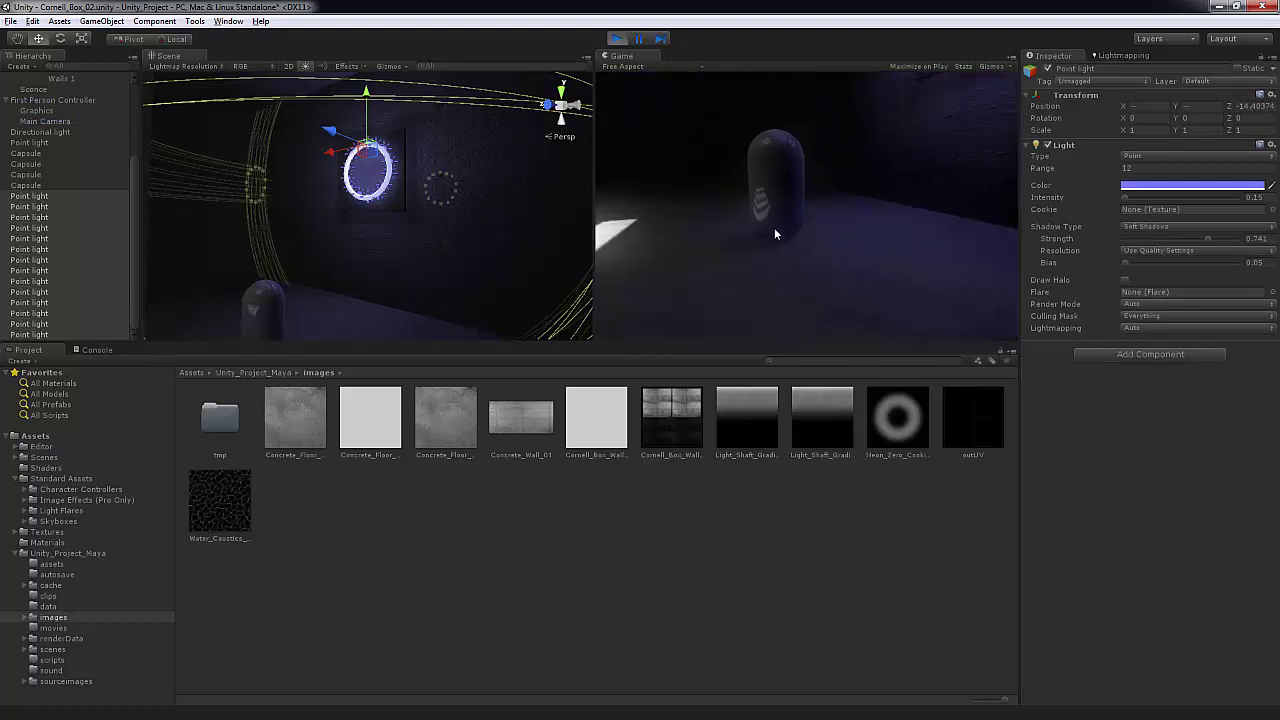
{"action": "key", "text": "w"}
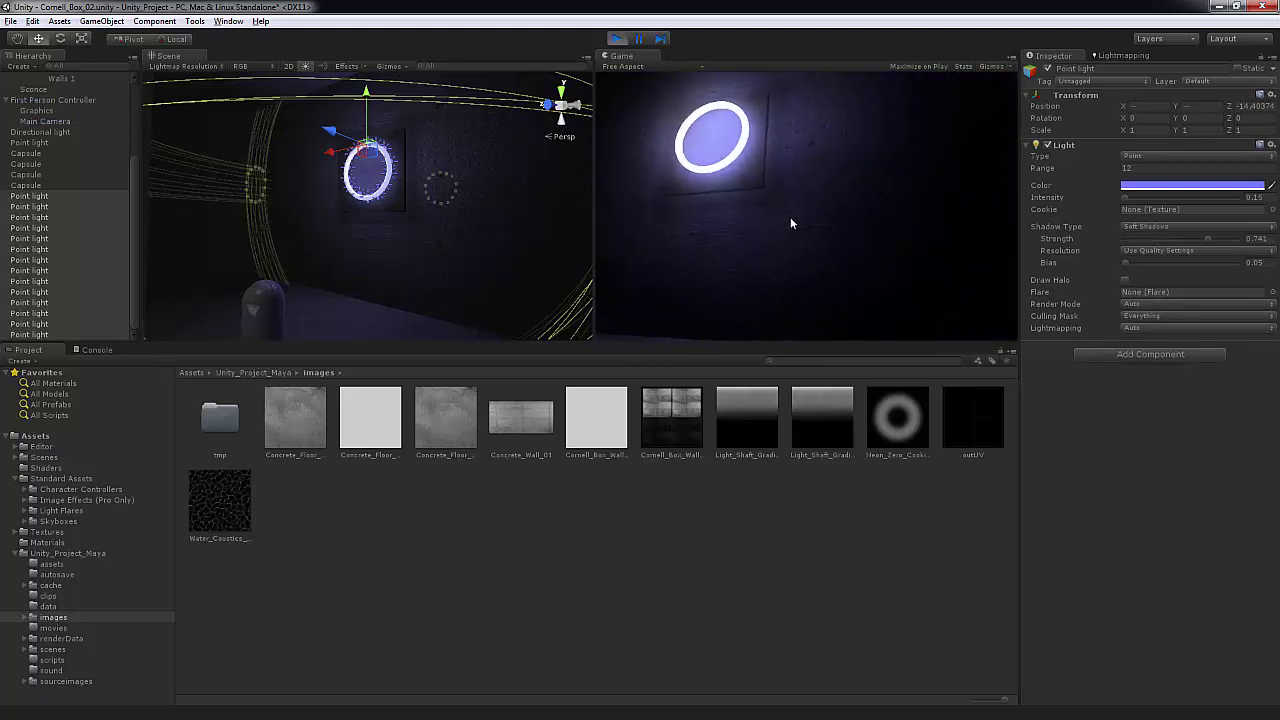
{"action": "key", "text": "w"}
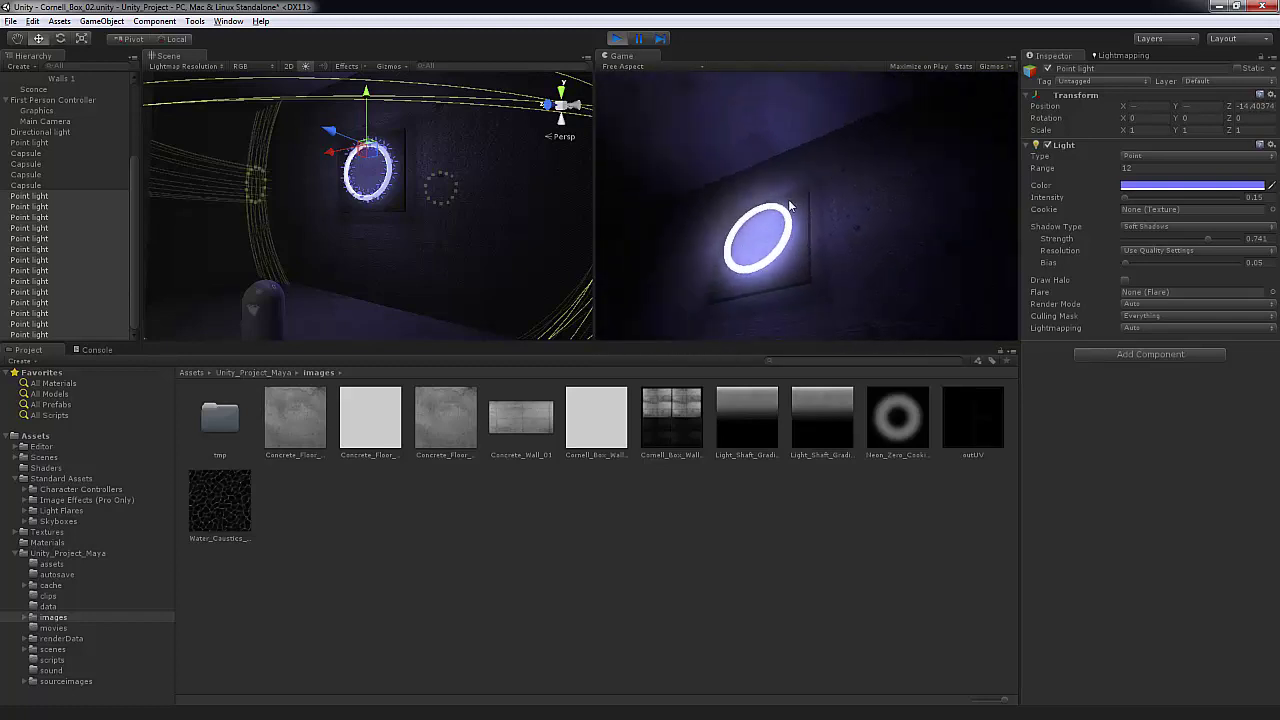
{"action": "key", "text": "w"}
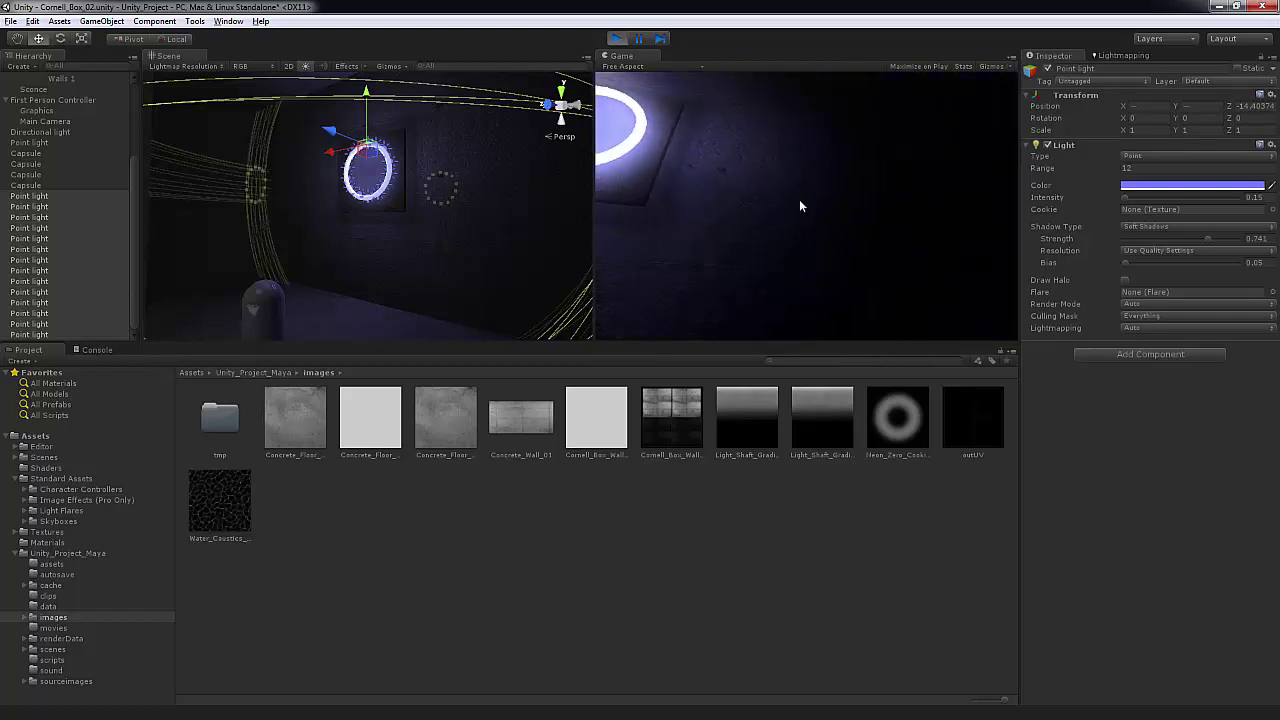
{"action": "key", "text": "w"}
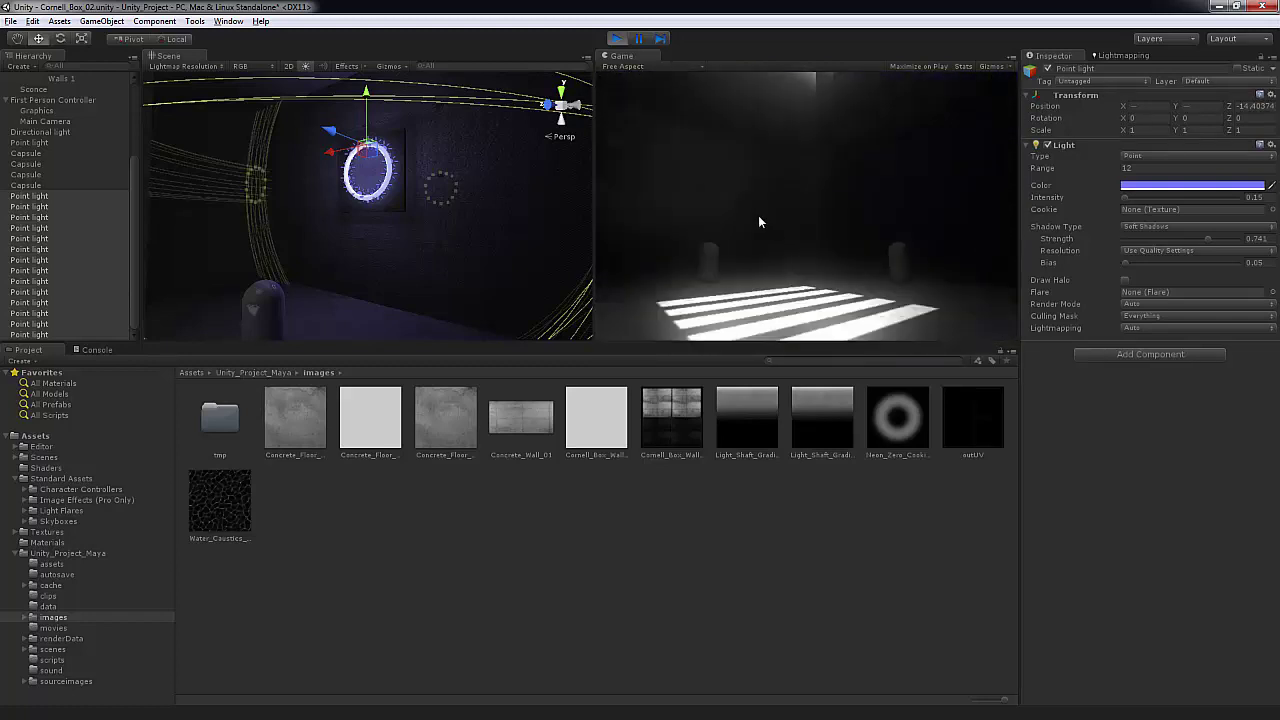
{"action": "key", "text": "w"}
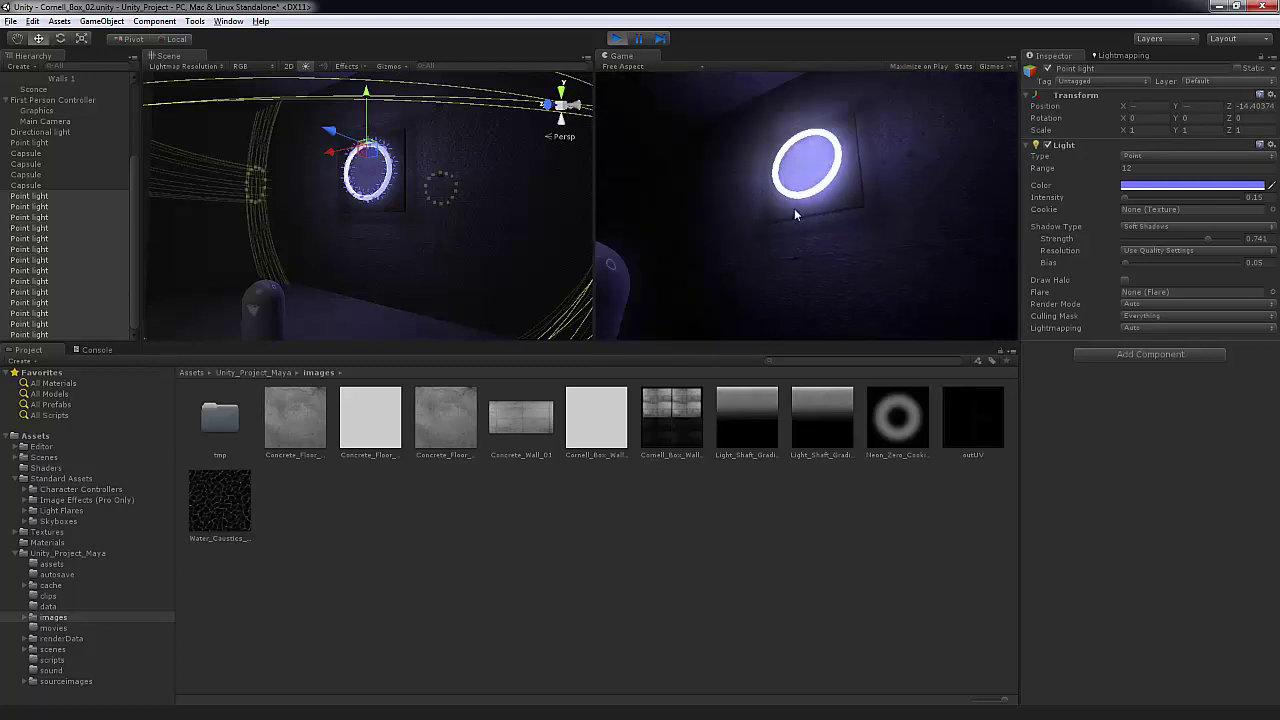
{"action": "key", "text": "w"}
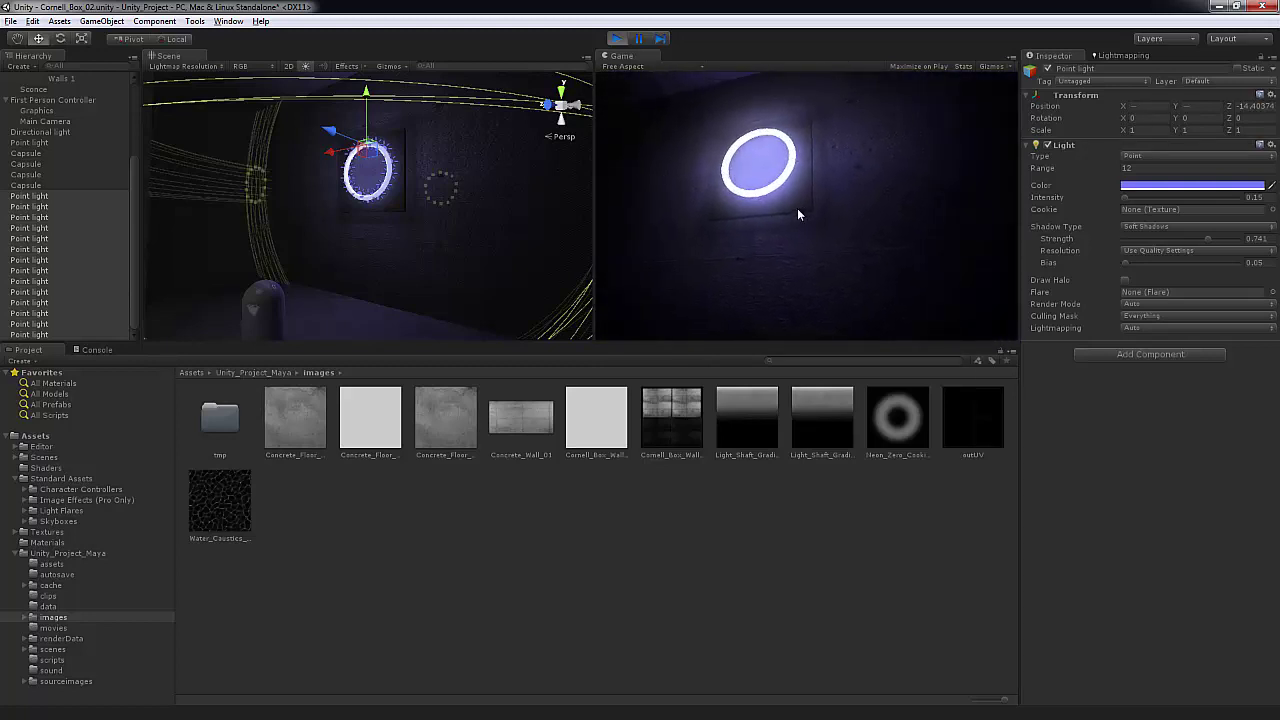
{"action": "key", "text": "a"}
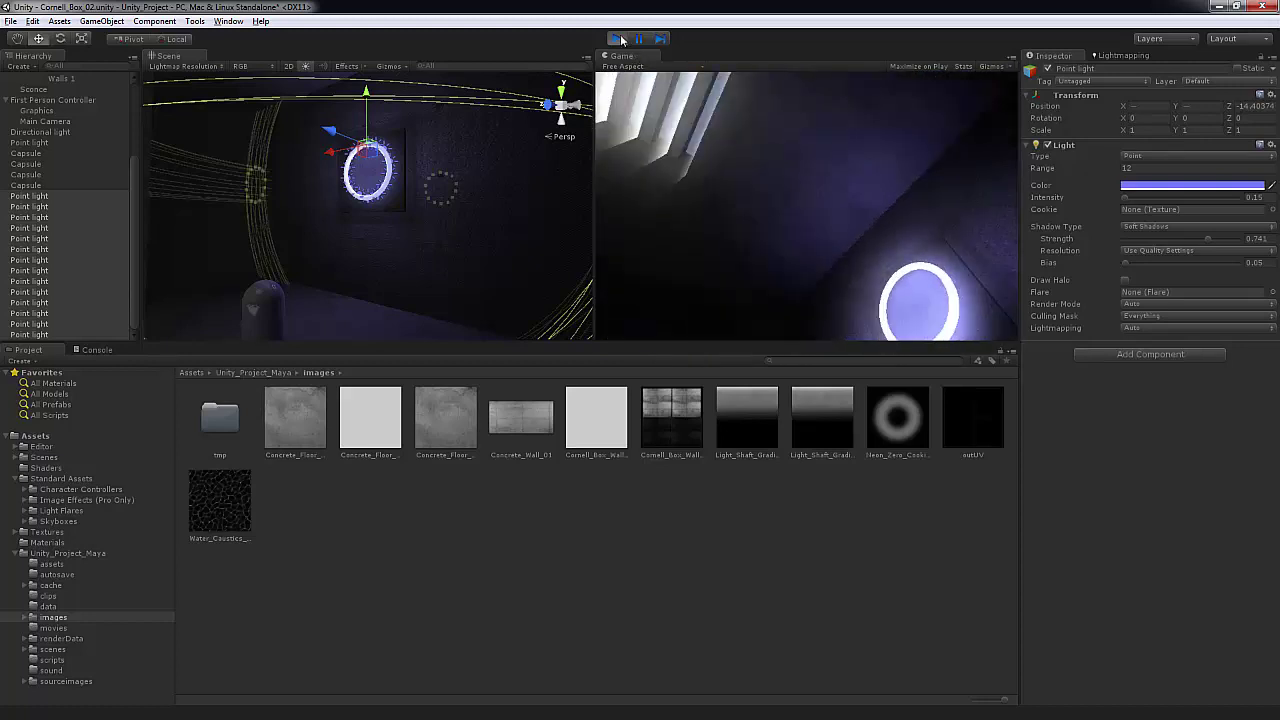
{"action": "key", "text": "ctrl+p"}
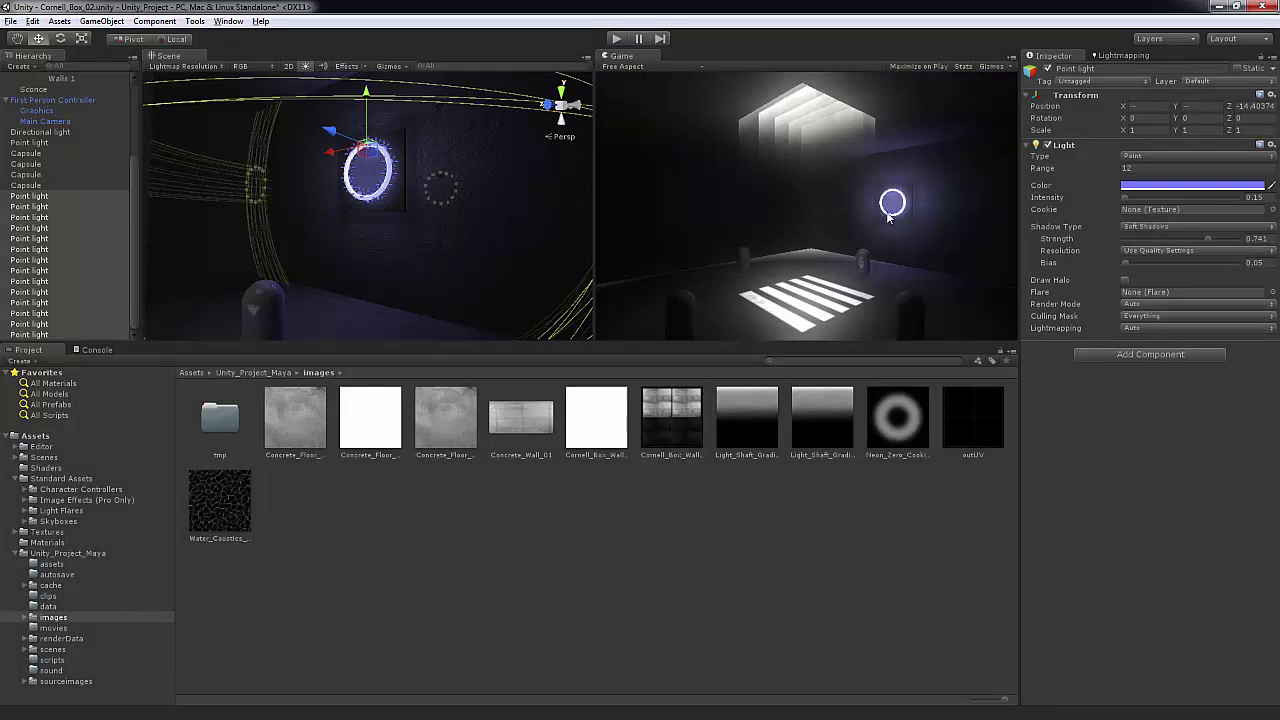
Step: Set the lightmapping mode of all the ring's point lights to BakedOnly
{"action": "left_click", "coordinate": [1144, 326]}
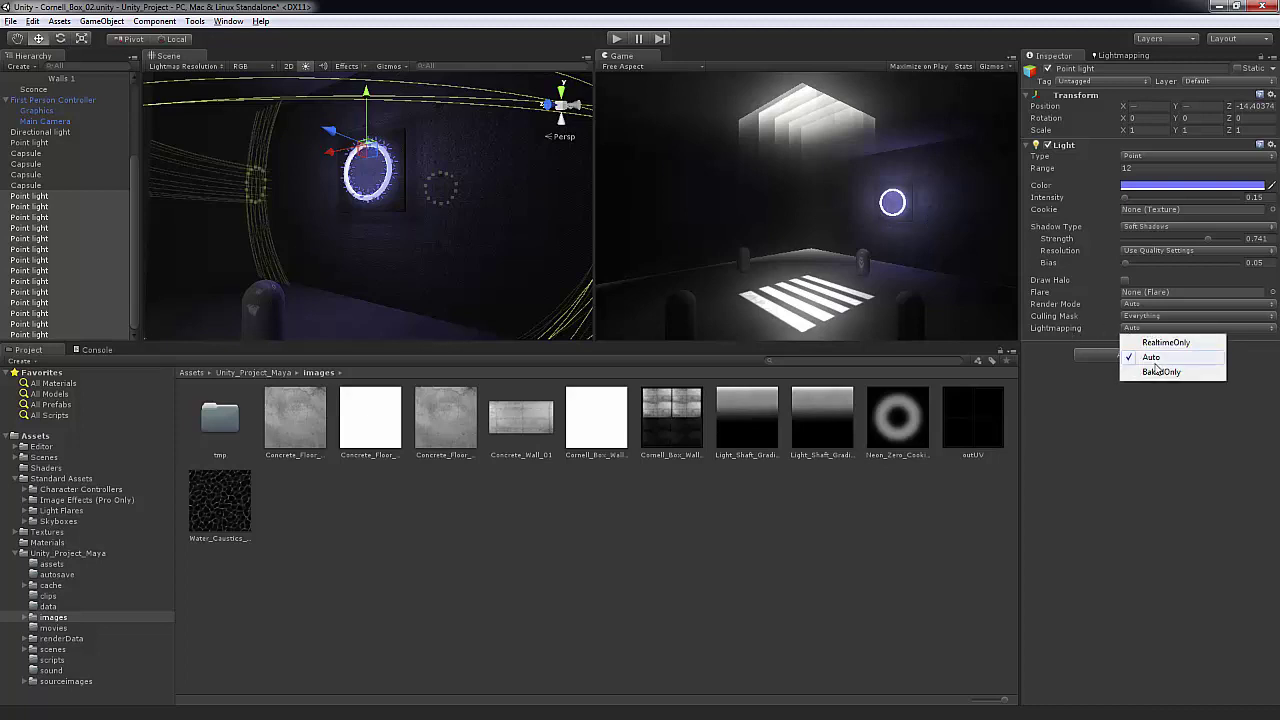
{"action": "left_click", "coordinate": [1172, 371]}
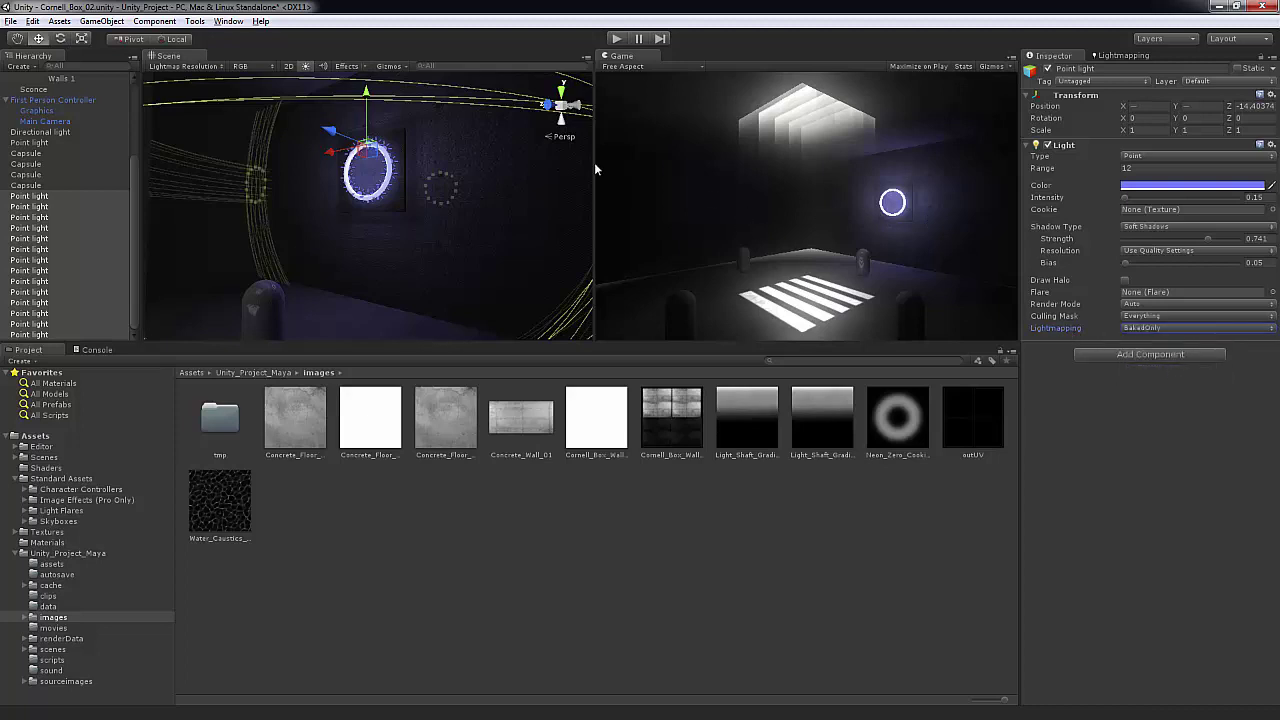
{"action": "left_click", "coordinate": [120, 196], "text": "shift"}
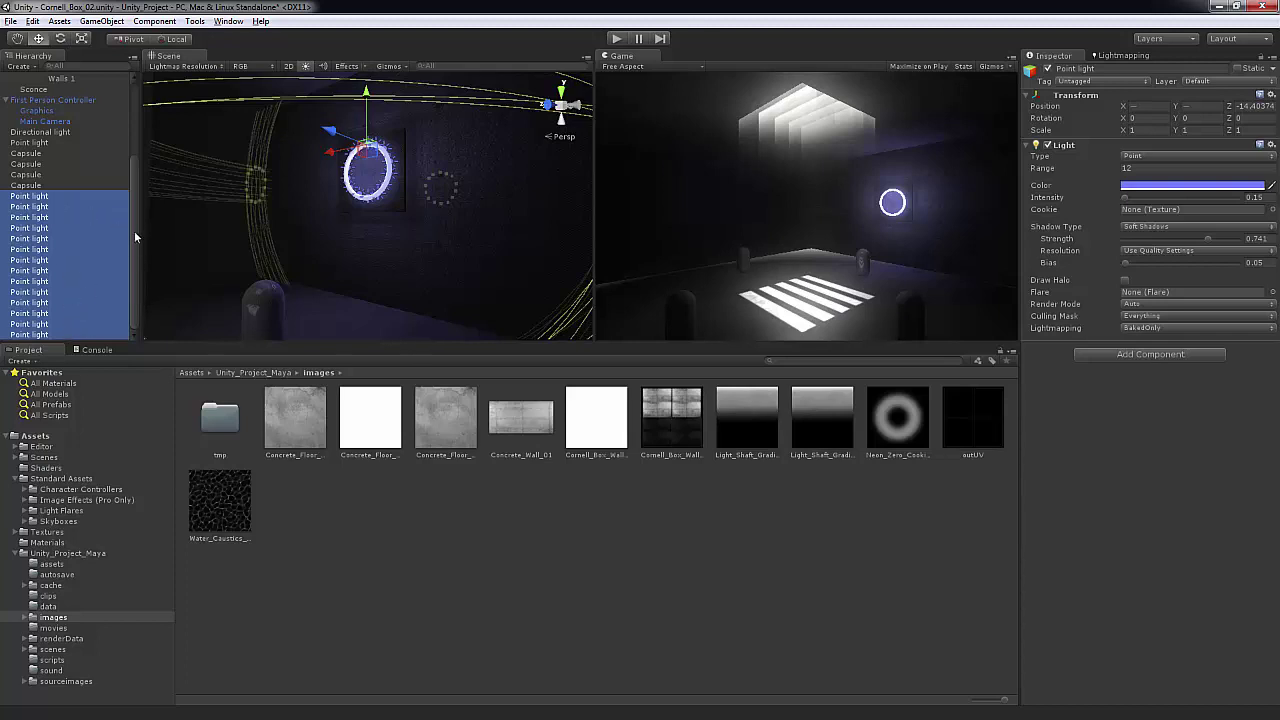
{"action": "mouse_move", "coordinate": [133, 251]}
{"action": "left_mouse_down"}
{"action": "mouse_move", "coordinate": [139, 184]}
{"action": "mouse_move", "coordinate": [138, 272]}
{"action": "left_mouse_up"}
Step: Configure the lightmap bake with 2000 final gather rays, 3 bounces and a resolution of 35 texels per world unit
{"action": "left_click", "coordinate": [1110, 57]}
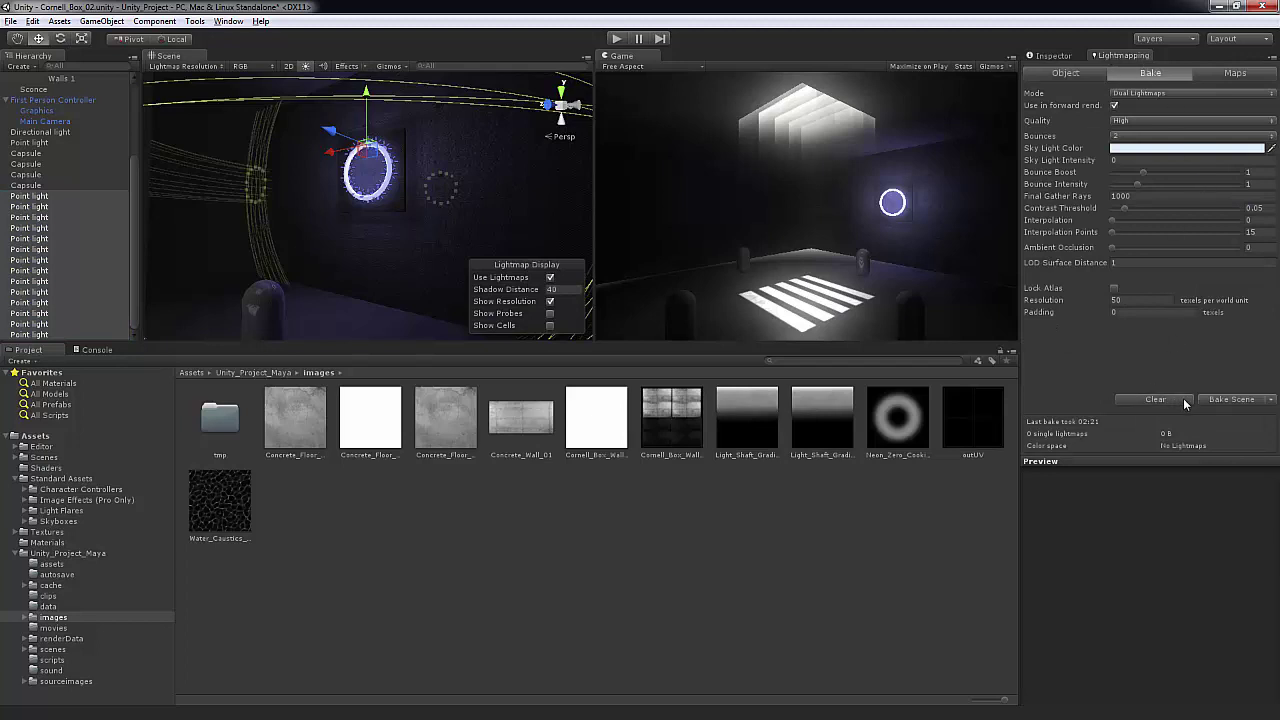
{"action": "left_click", "coordinate": [1138, 197]}
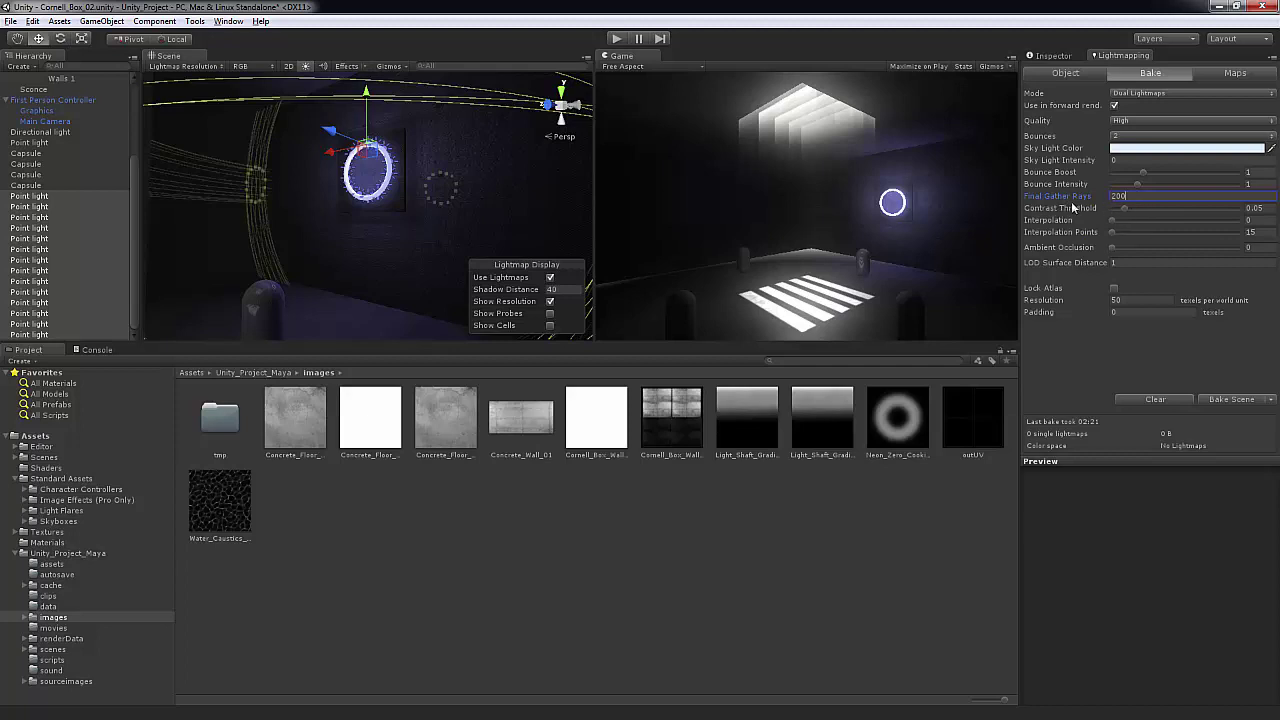
{"action": "key", "text": "Return"}
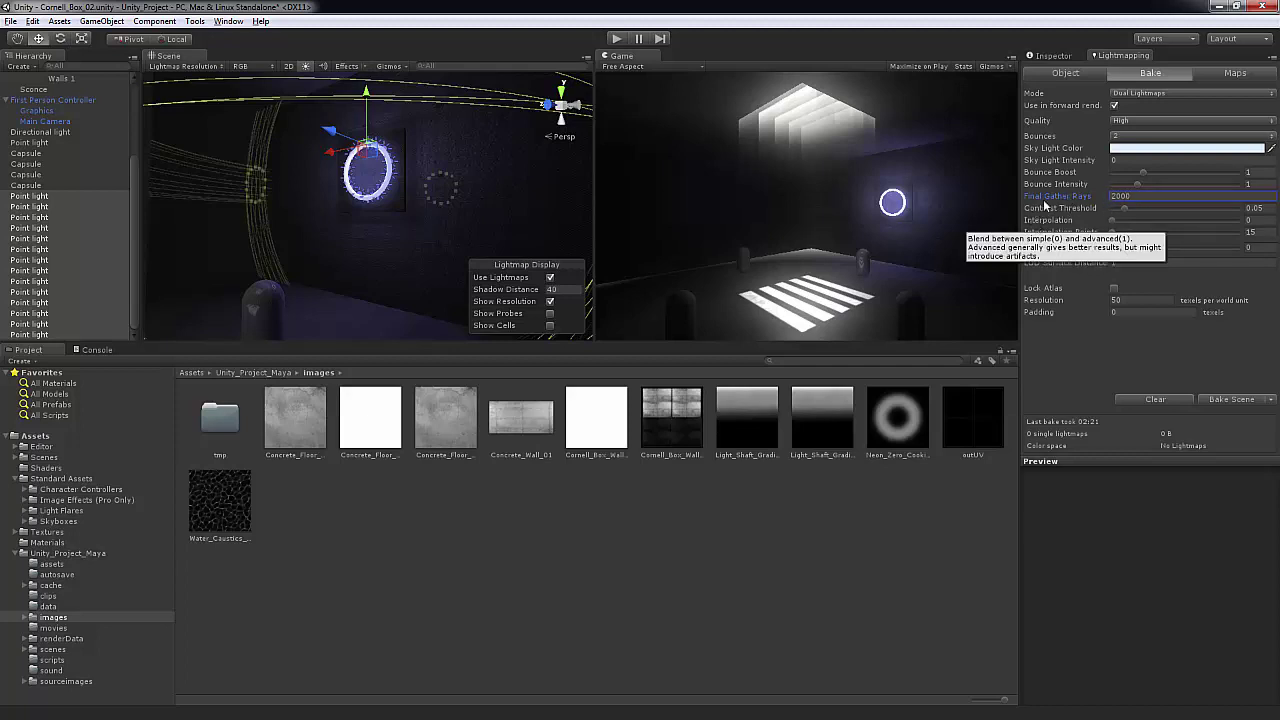
{"action": "left_click", "coordinate": [1133, 137]}
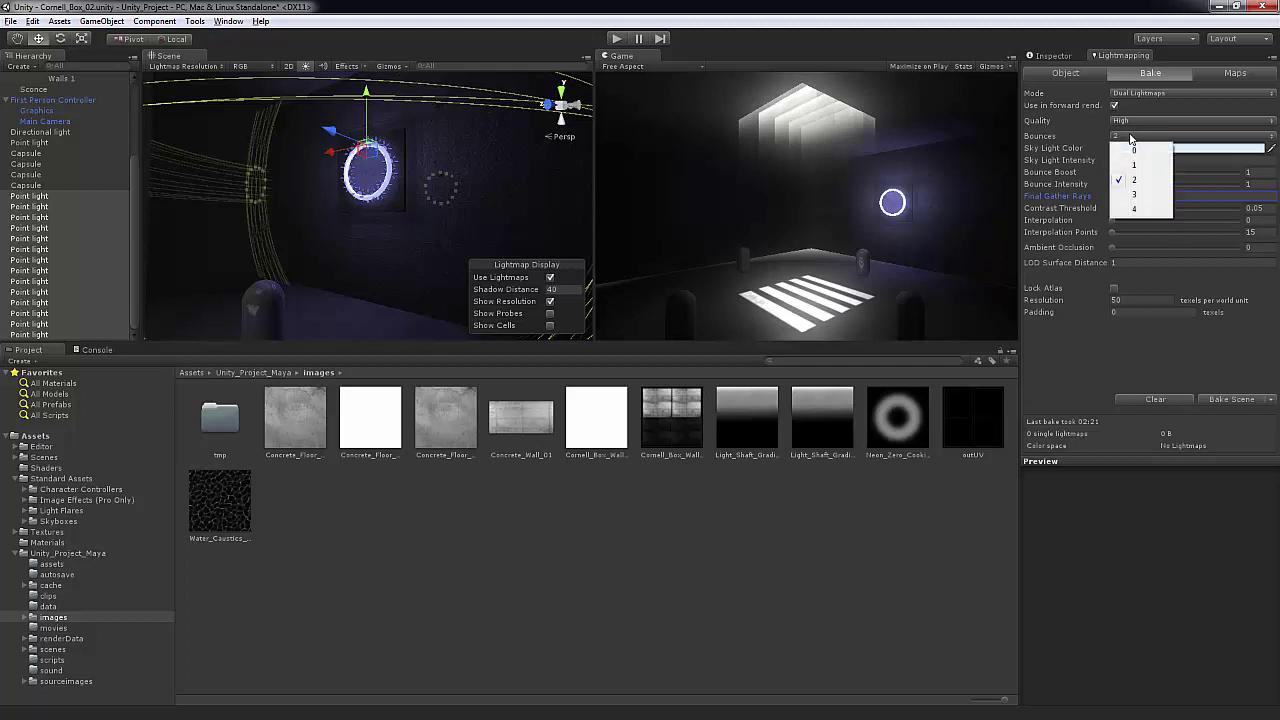
{"action": "left_click", "coordinate": [1133, 211]}
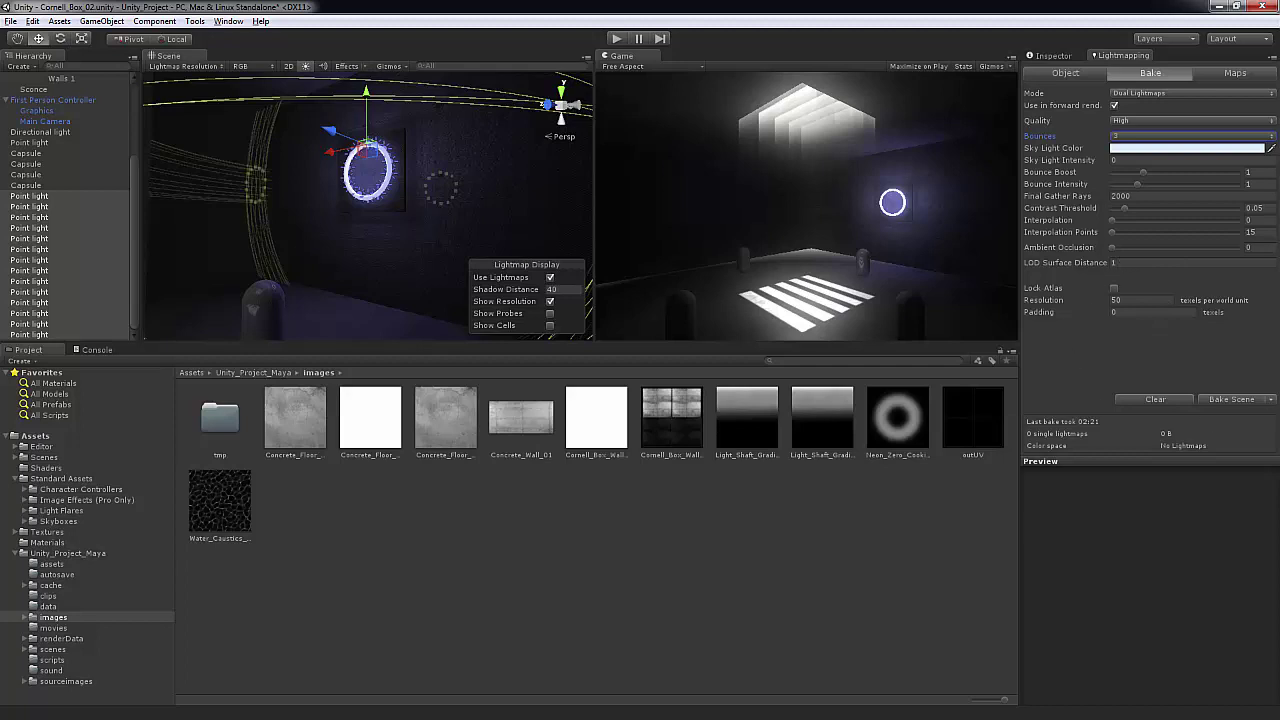
{"action": "left_click", "coordinate": [1143, 300]}
{"action": "type", "text": "35"}
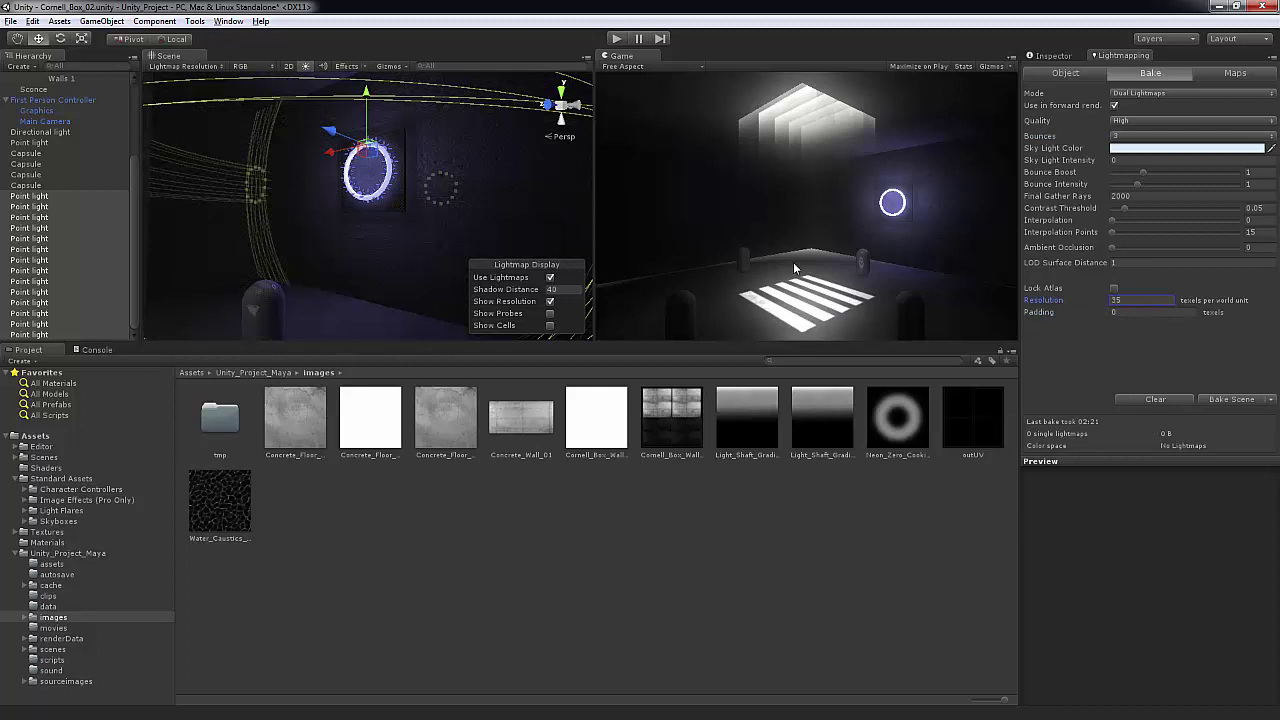
Step: Bake the scene's lightmaps and look through the resulting far and near lightmap previews
{"action": "left_click", "coordinate": [1222, 397]}
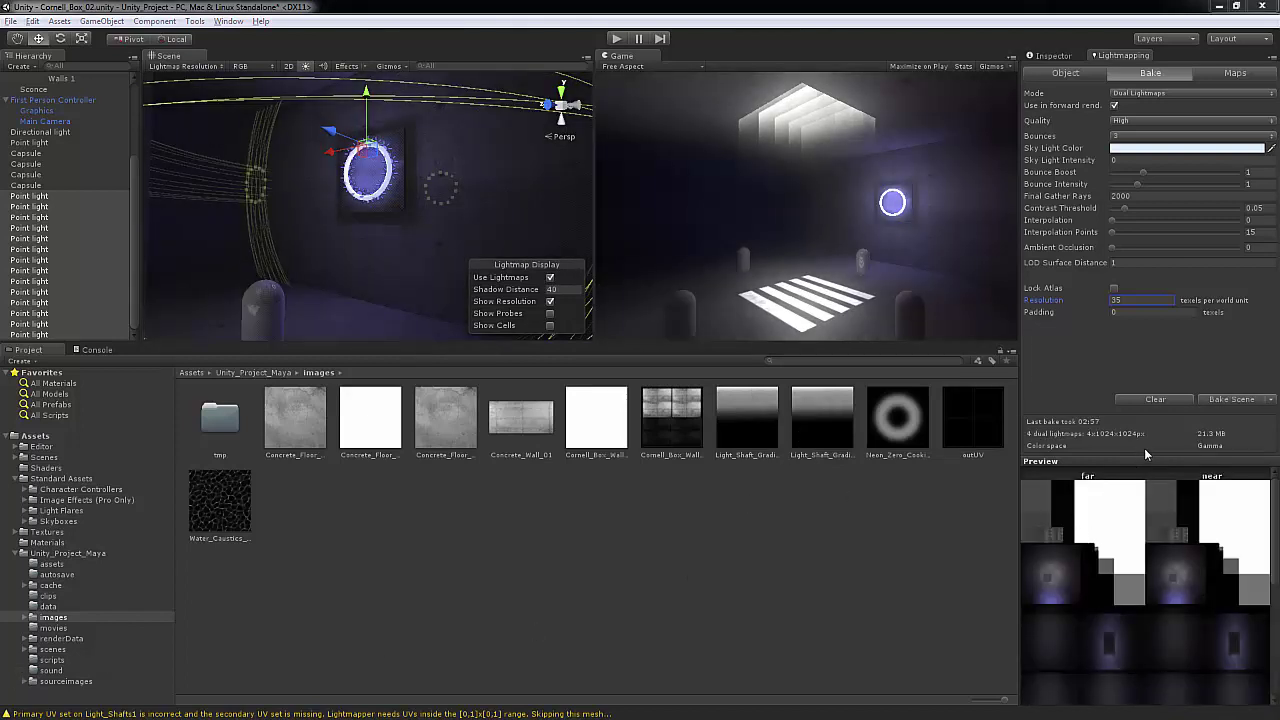
{"action": "scroll", "coordinate": [1146, 585], "scroll_direction": "down", "scroll_amount": 3}
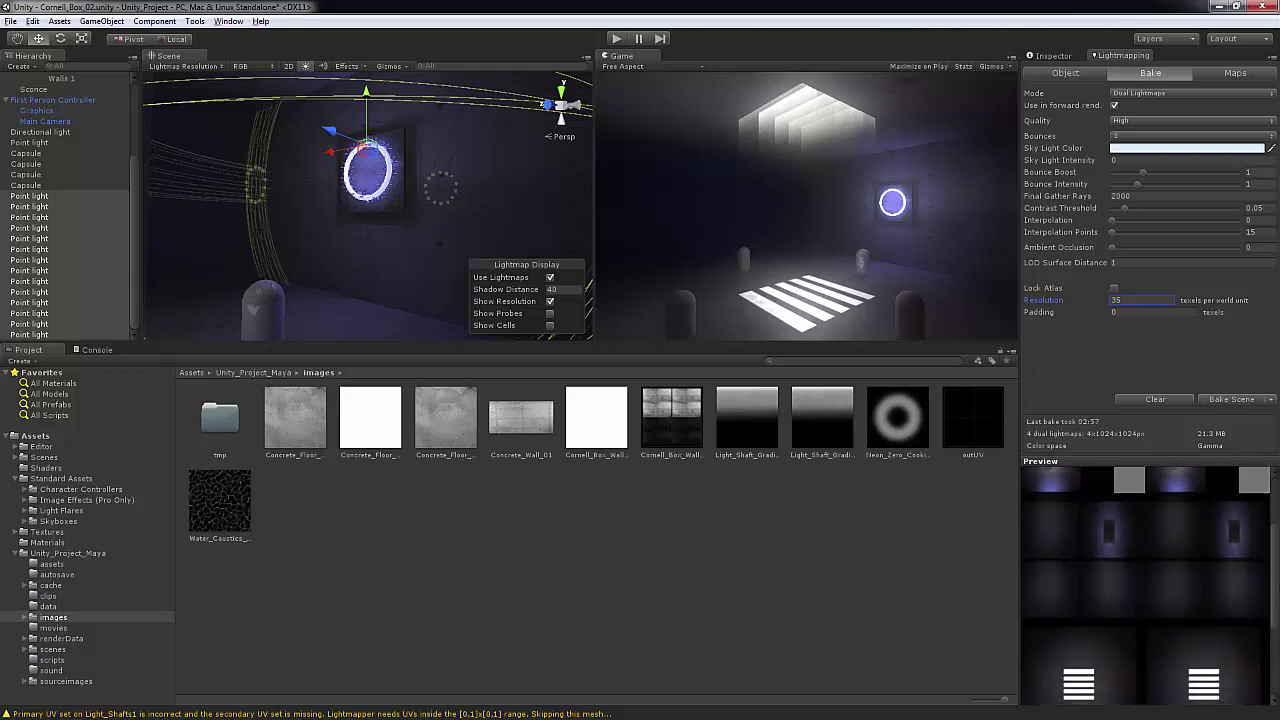
{"action": "scroll", "coordinate": [1146, 585], "scroll_direction": "down", "scroll_amount": 4}
{"action": "scroll", "coordinate": [1146, 585], "scroll_direction": "up", "scroll_amount": 7}
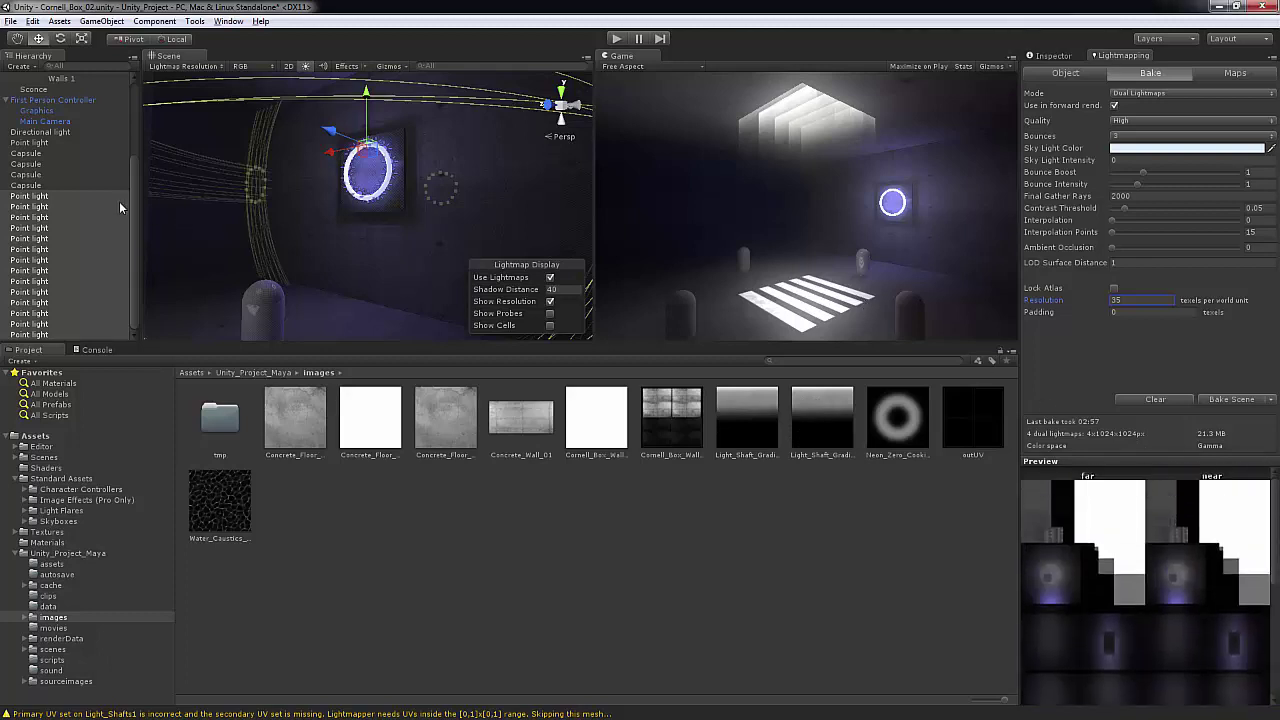
Step: Disable the Light component on all of the ring's point lights, keeping their lightmapping mode at BakedOnly
{"action": "left_click", "coordinate": [1054, 56]}
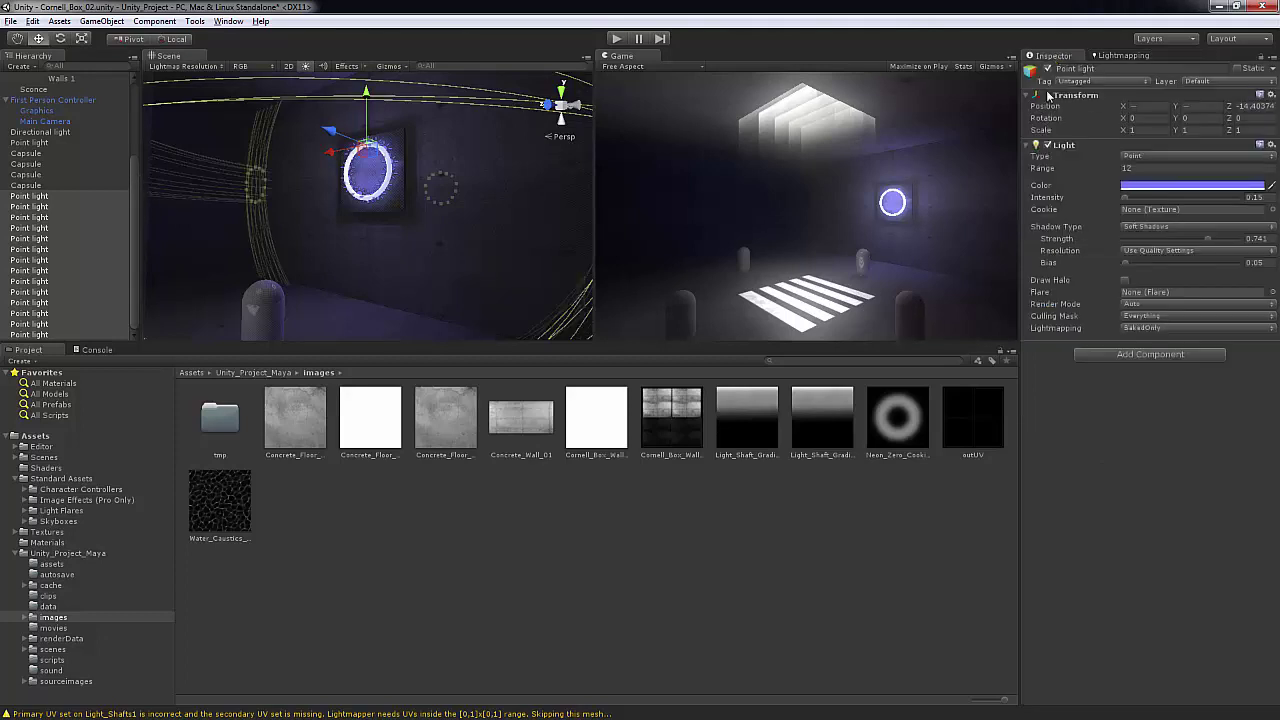
{"action": "left_click", "coordinate": [1047, 145]}
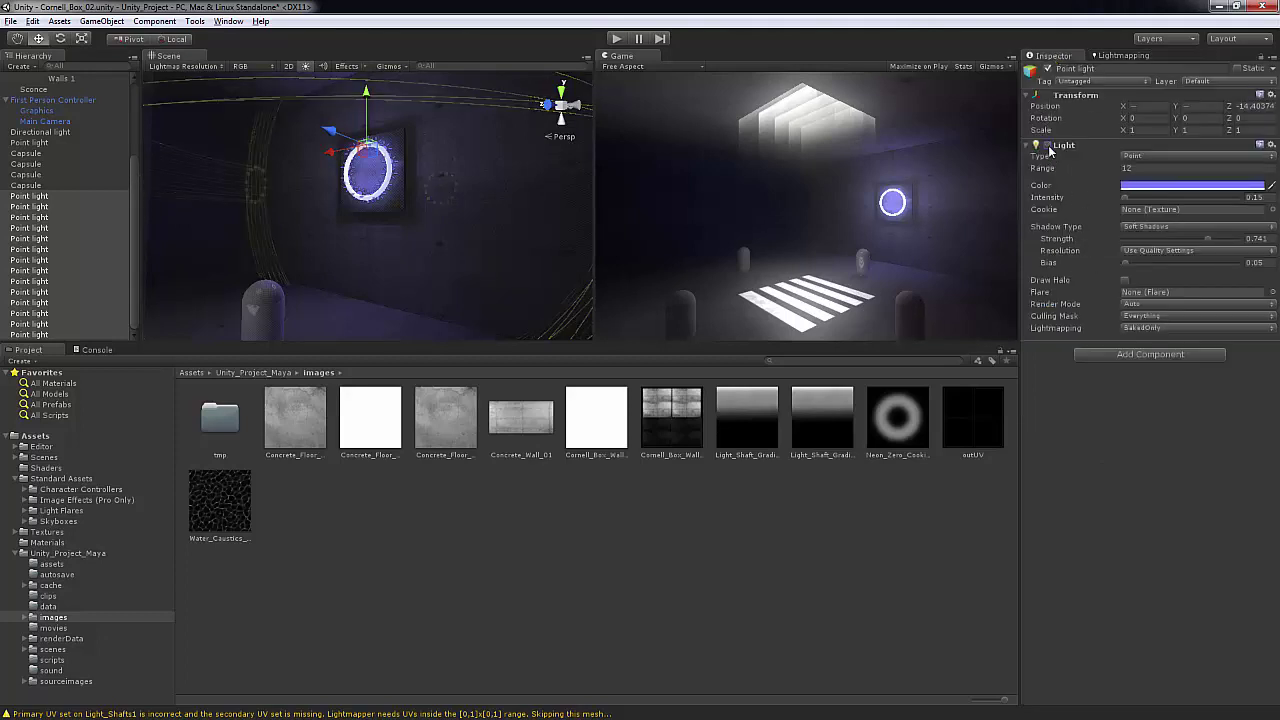
{"action": "left_click", "coordinate": [1047, 145]}
{"action": "left_click", "coordinate": [1047, 145]}
{"action": "left_click", "coordinate": [1135, 329]}
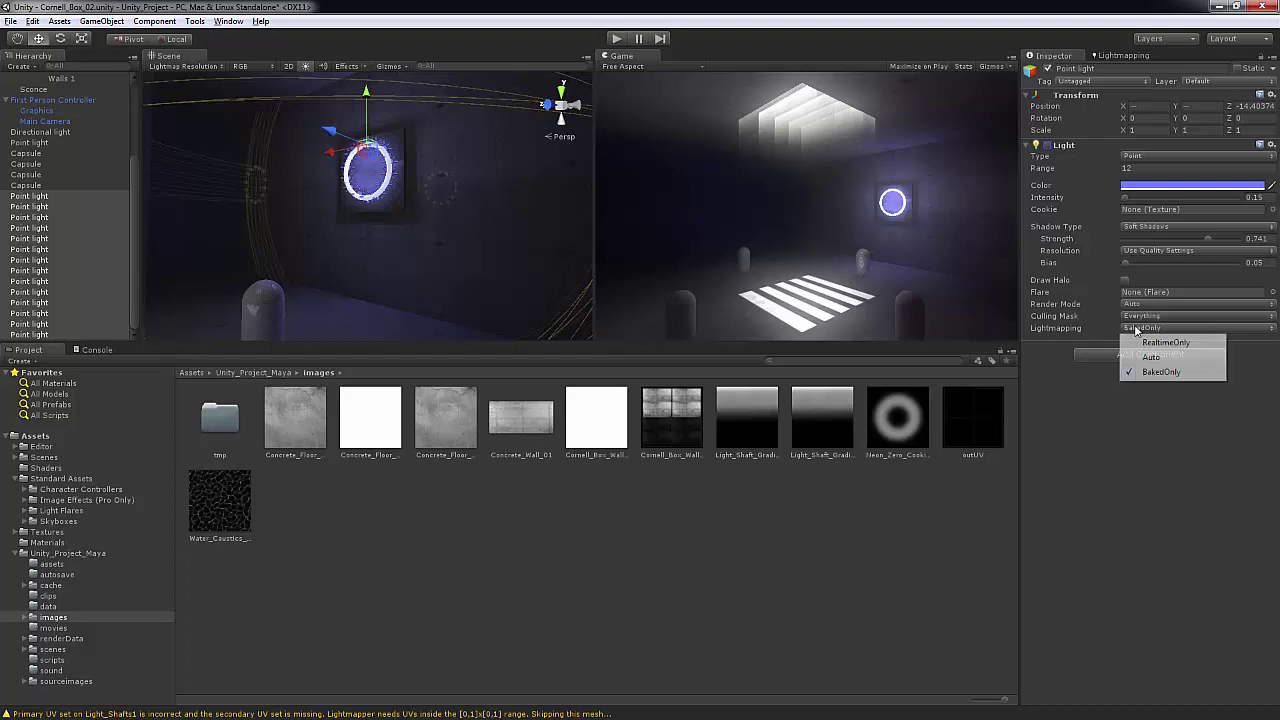
{"action": "left_click", "coordinate": [1159, 372]}
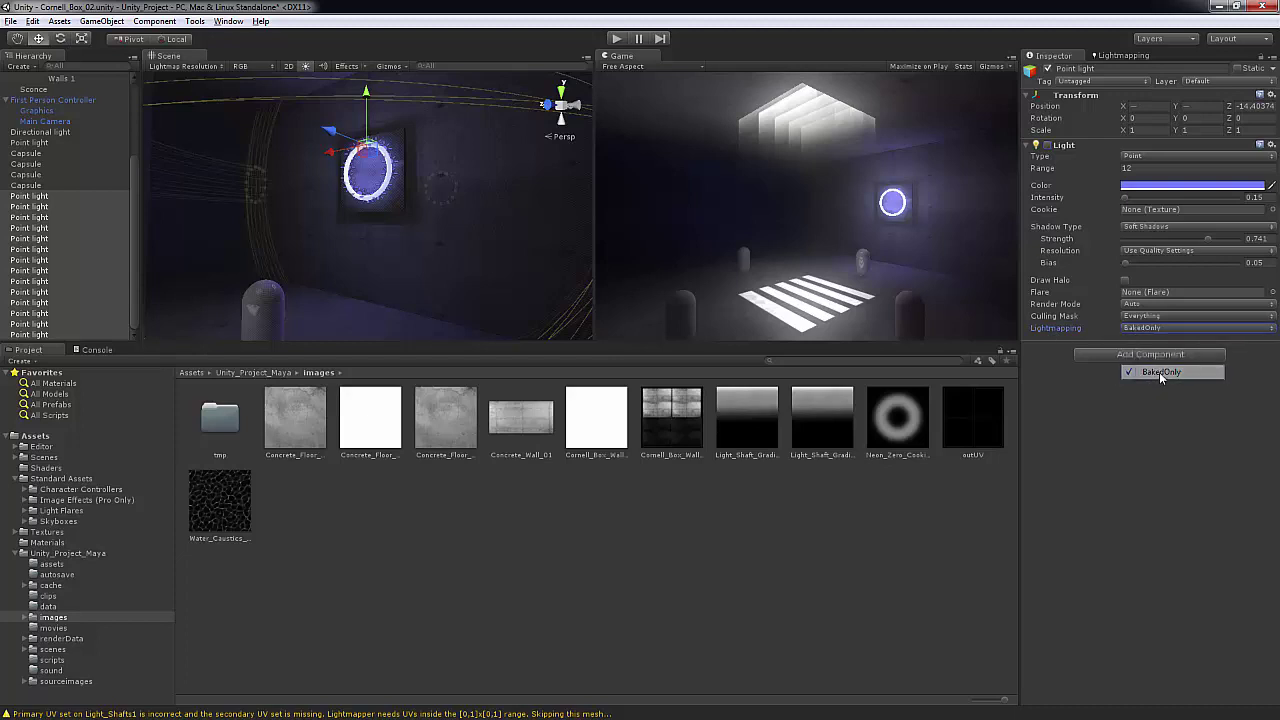
{"action": "left_click", "coordinate": [1048, 146]}
{"action": "left_click", "coordinate": [1048, 146]}
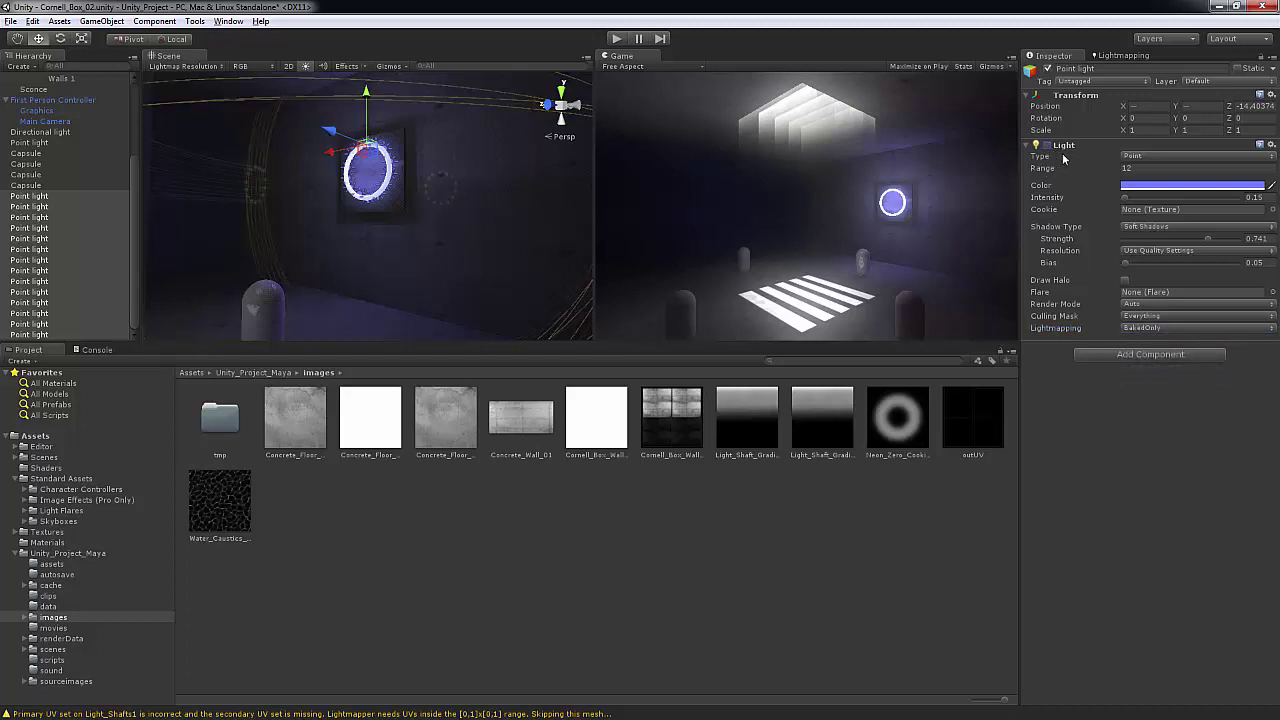
Step: Disable the Light component on the directional light and the separate point light listed beneath it
{"action": "left_click", "coordinate": [38, 132]}
{"action": "left_click", "coordinate": [72, 143], "text": "ctrl"}
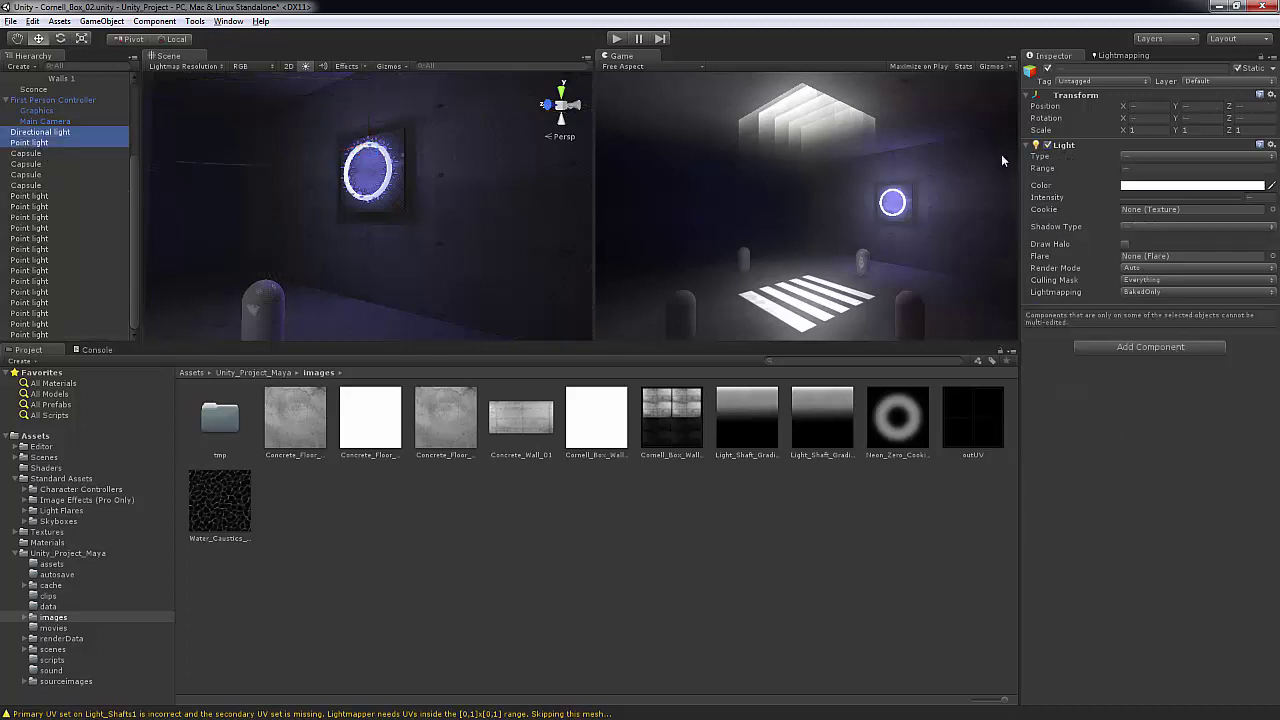
{"action": "left_click", "coordinate": [1048, 147]}
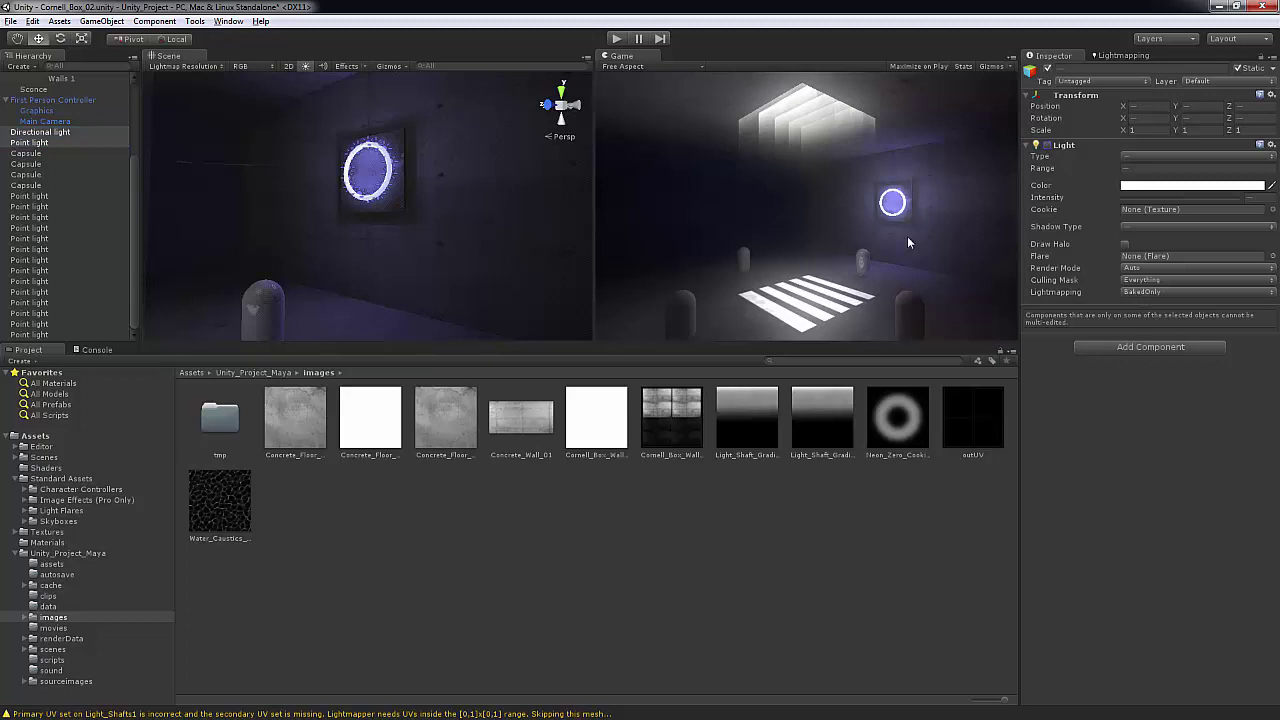
Step: Play-test the room with only baked lighting, walking up to the neon ring and around the nearby capsule, then stop
{"action": "left_click", "coordinate": [616, 38]}
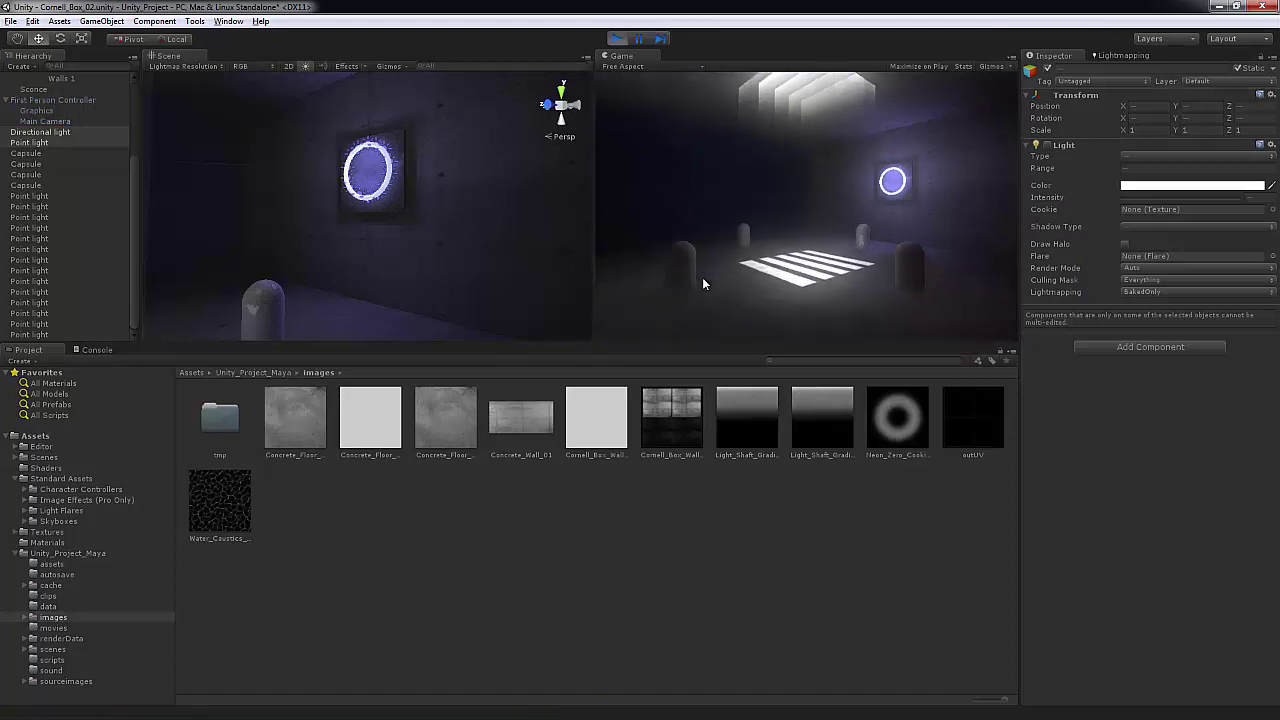
{"action": "key", "text": "w"}
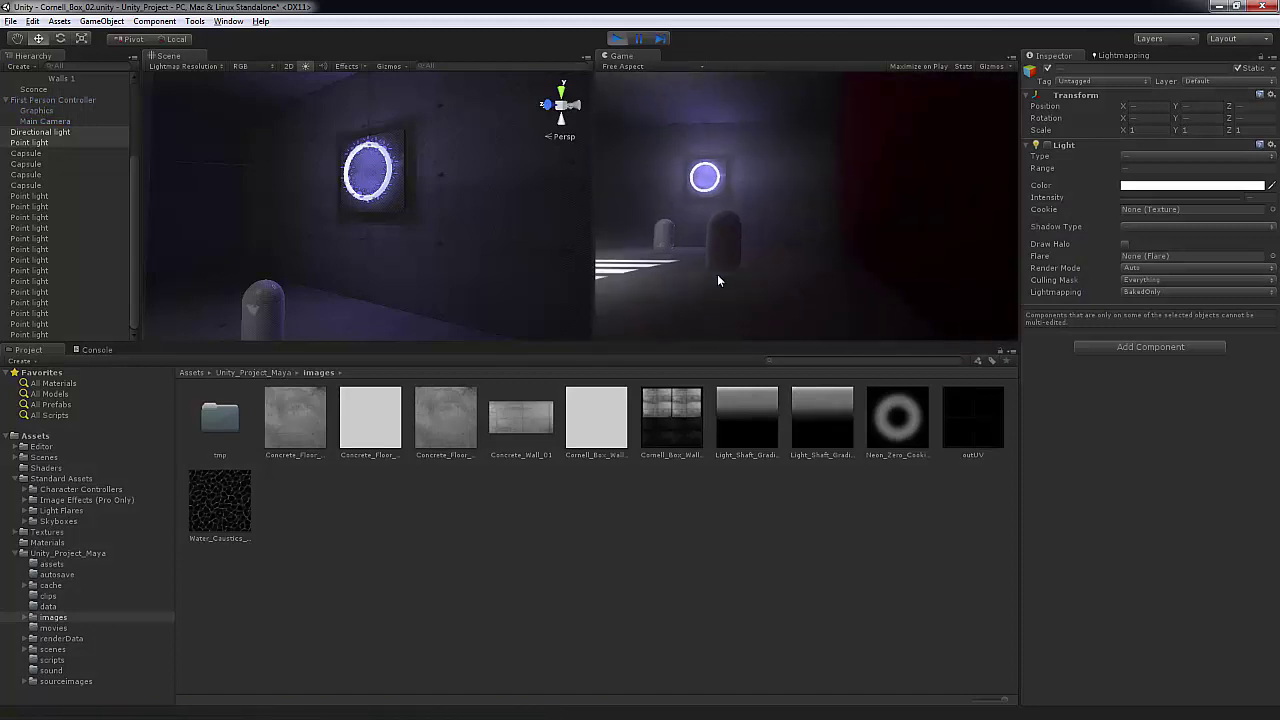
{"action": "key", "text": "w"}
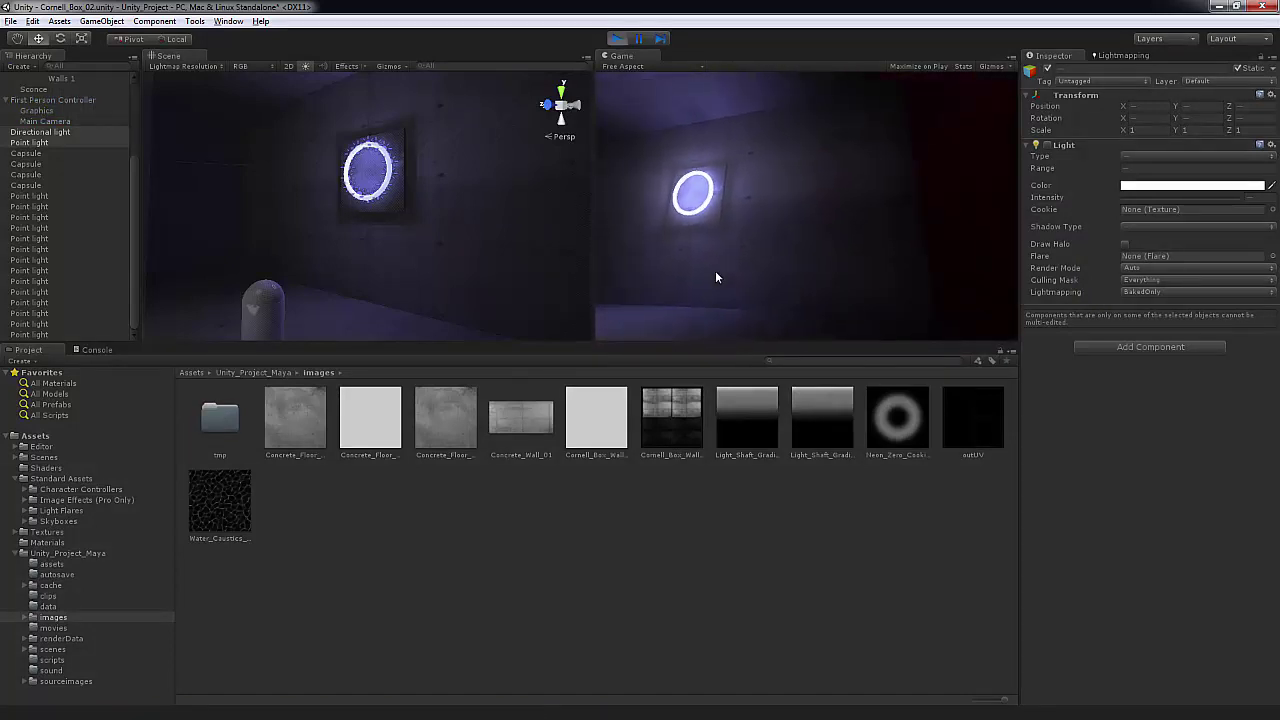
{"action": "key", "text": "w"}
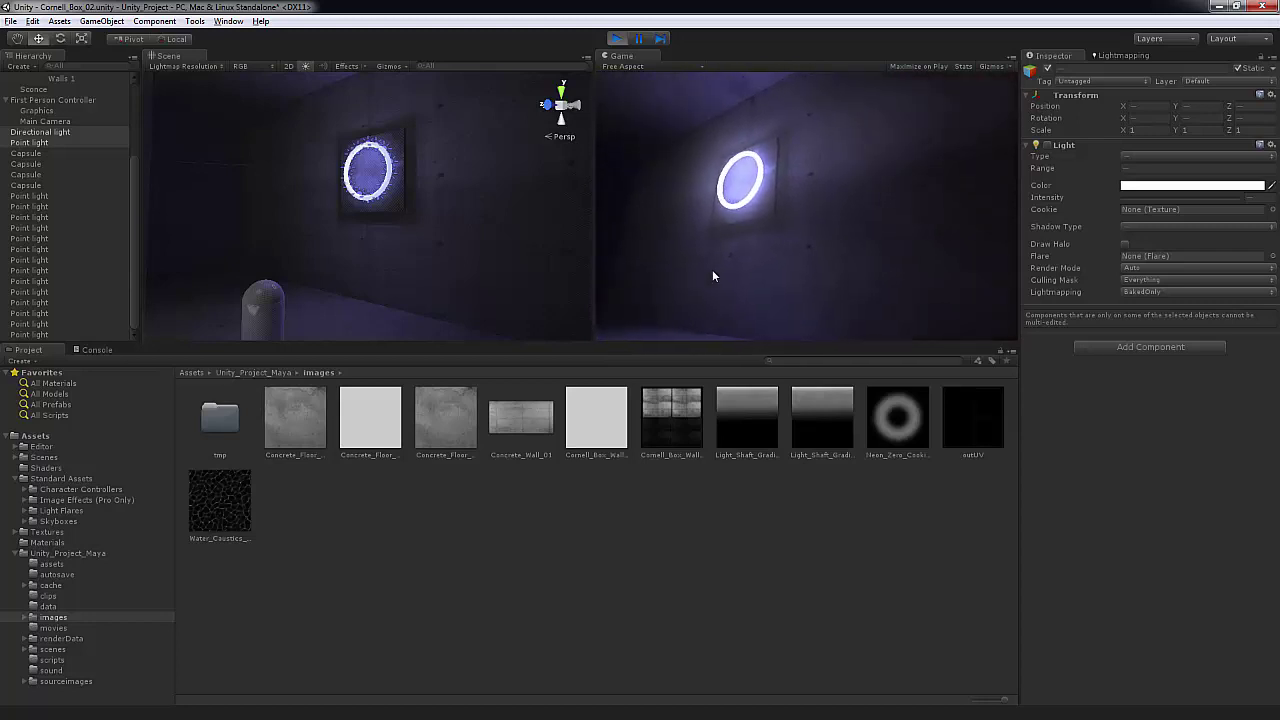
{"action": "key", "text": "w"}
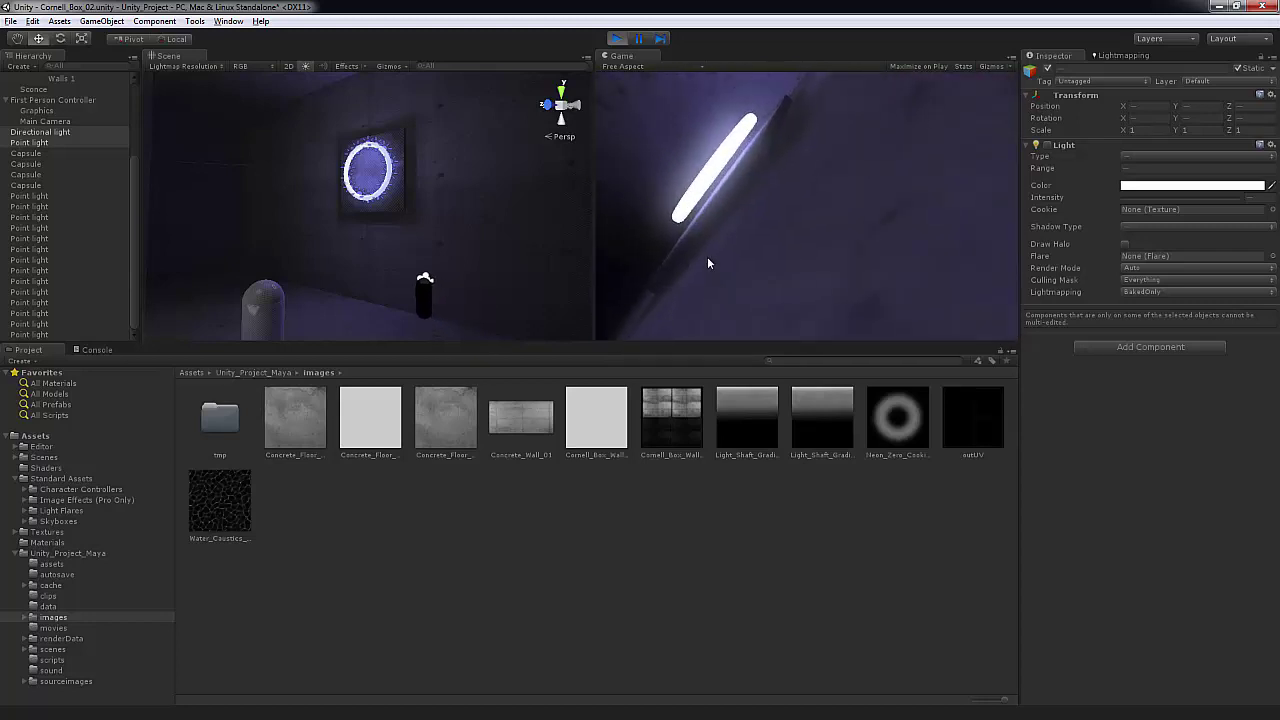
{"action": "key", "text": "w"}
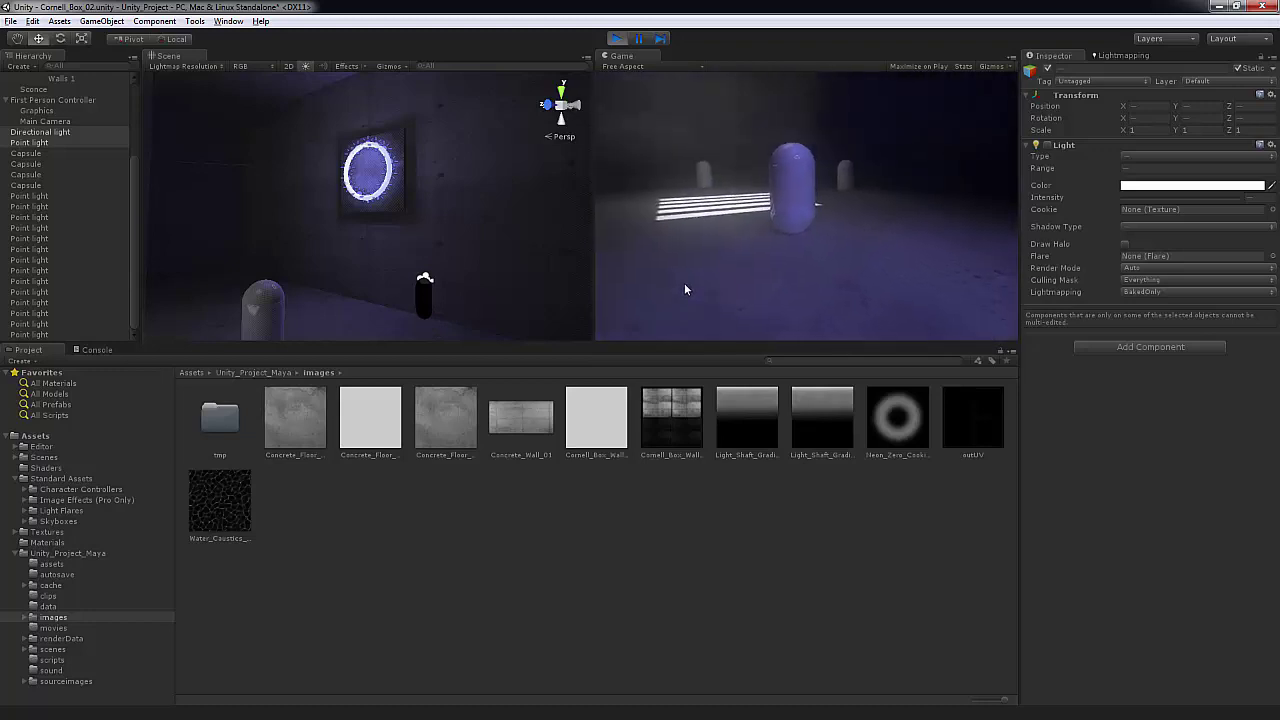
{"action": "key", "text": "w"}
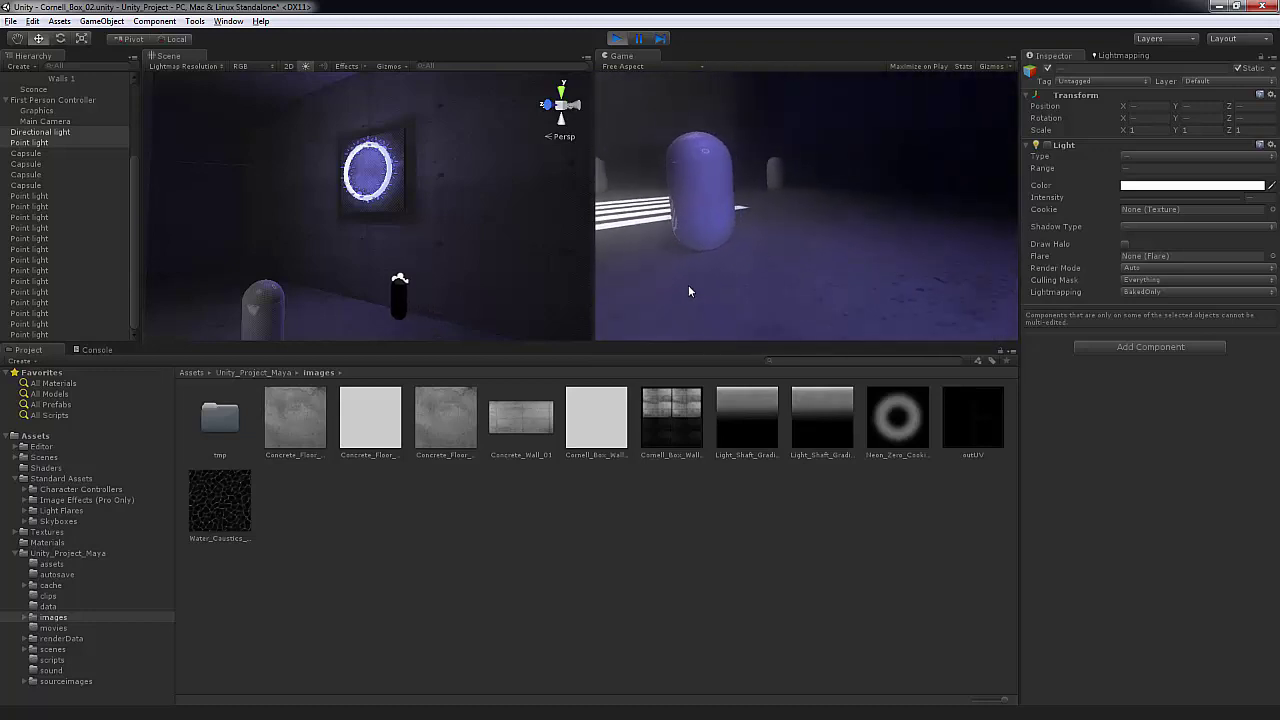
{"action": "key", "text": "w"}
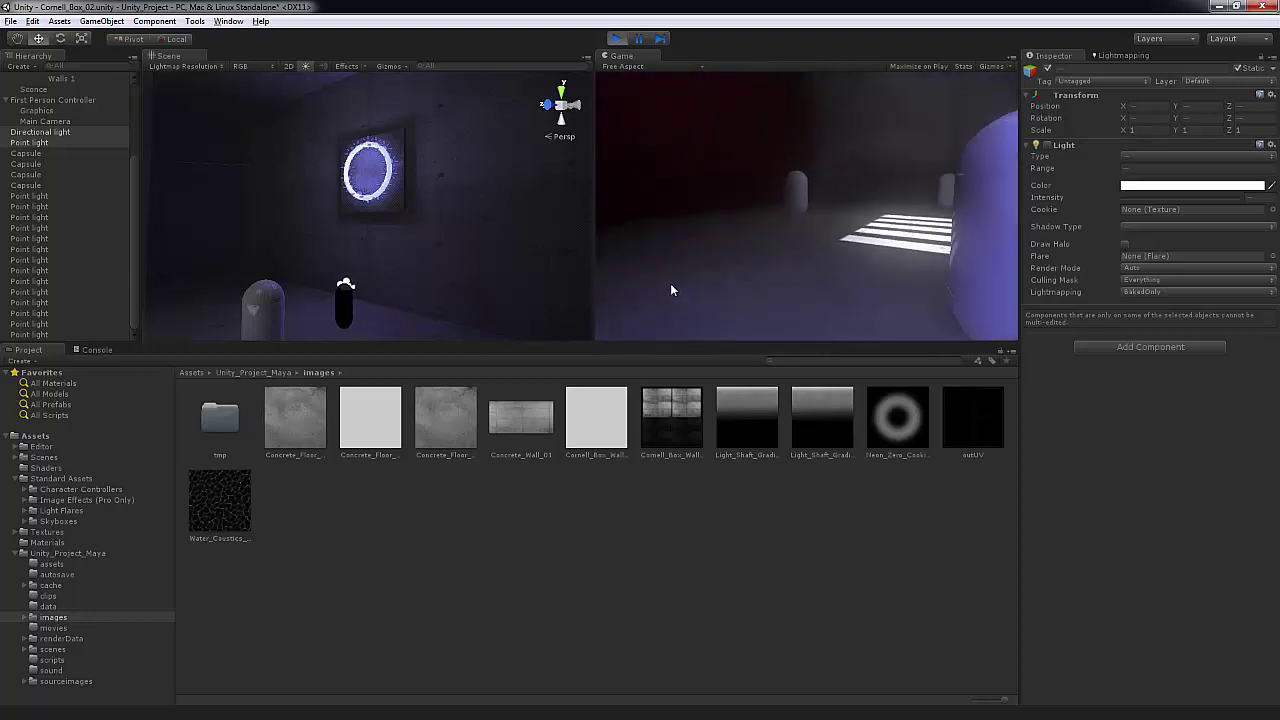
{"action": "key", "text": "w"}
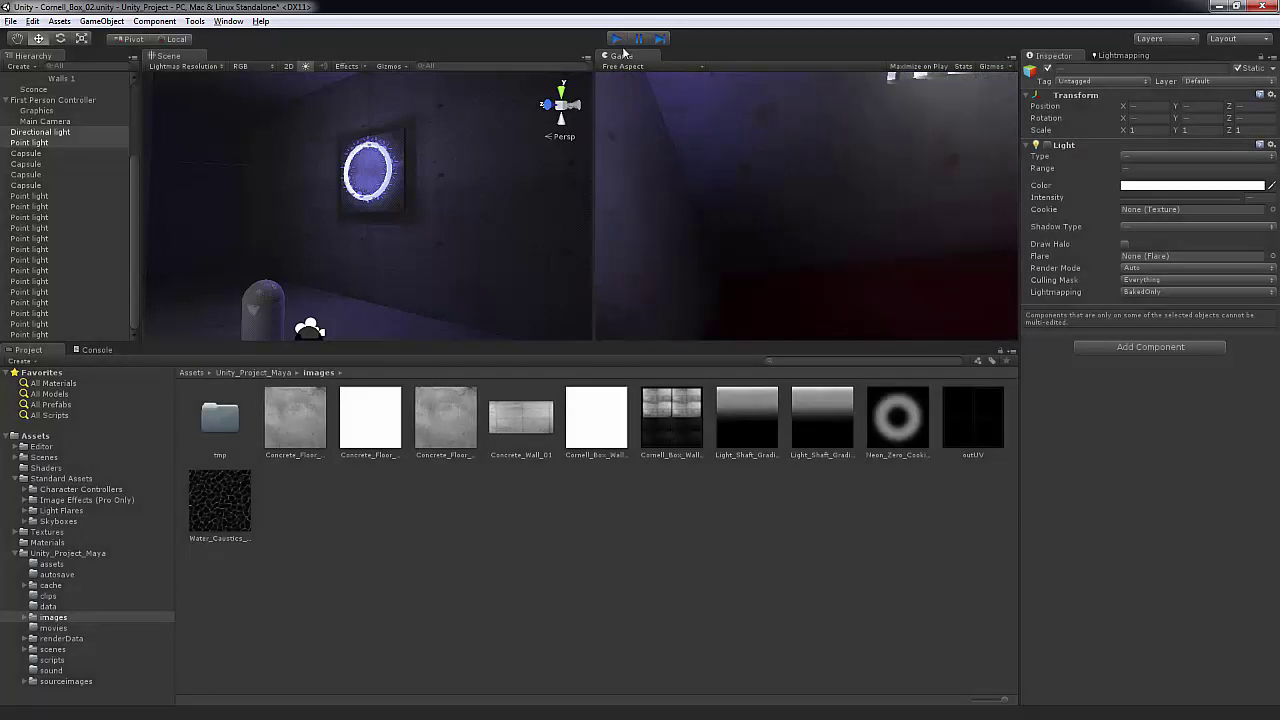
{"action": "left_click", "coordinate": [615, 38]}
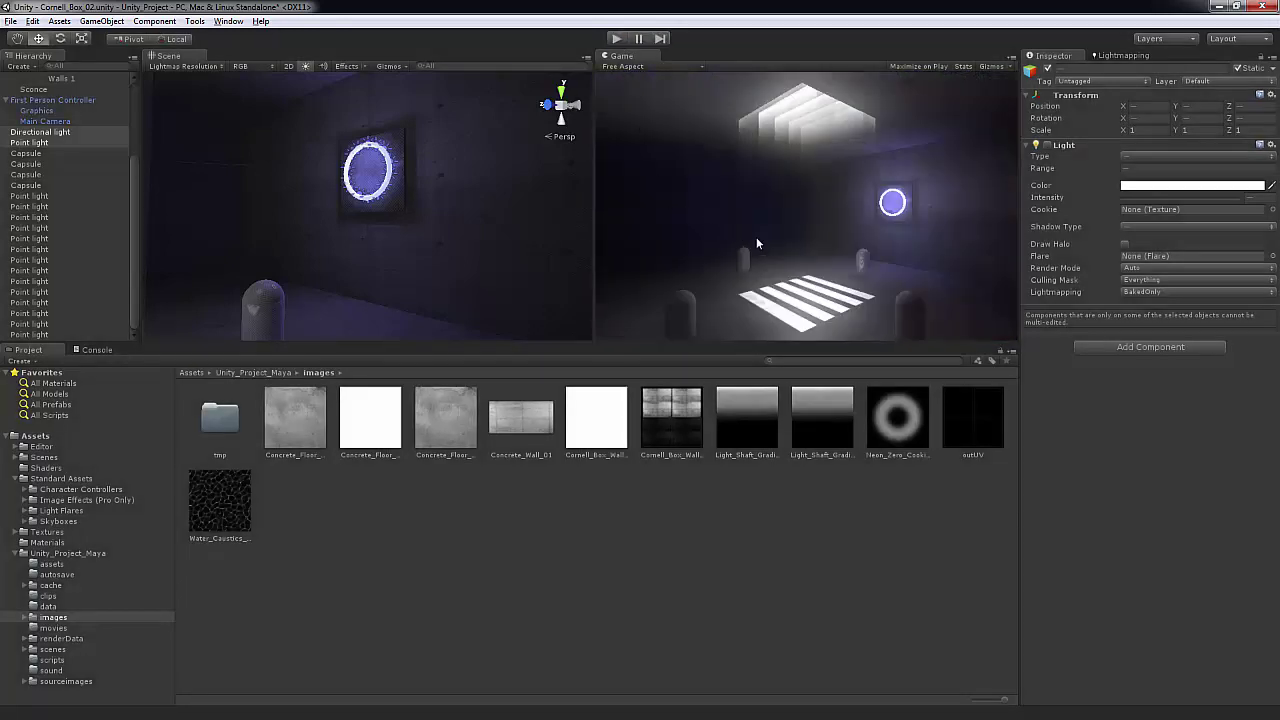
Step: Inspect the baked shading on the capsule facing the neon ring, and check the settings of the ring, directional and separate point lights
{"action": "middle_click_drag", "start_coordinate": [395, 290], "coordinate": [409, 237]}
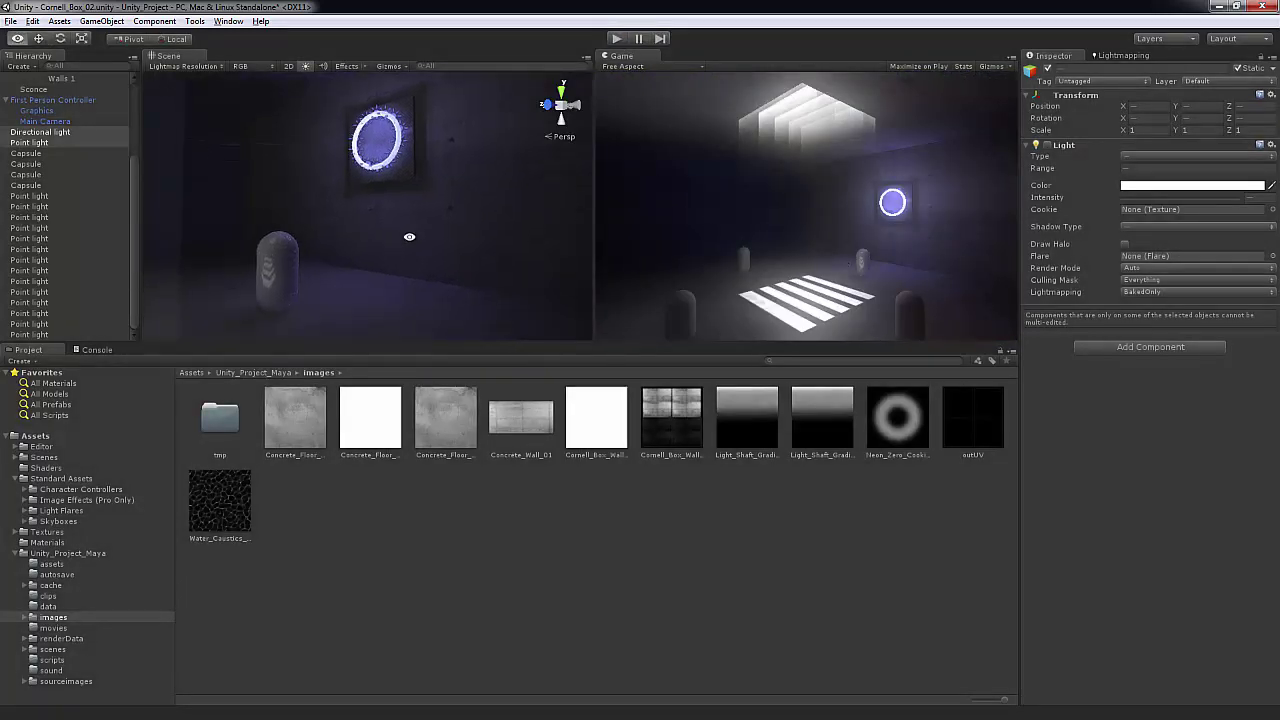
{"action": "left_click_drag", "start_coordinate": [409, 237], "coordinate": [462, 144], "text": "alt"}
{"action": "left_click", "coordinate": [306, 256]}
{"action": "scroll", "coordinate": [404, 261], "scroll_direction": "up", "scroll_amount": 5}
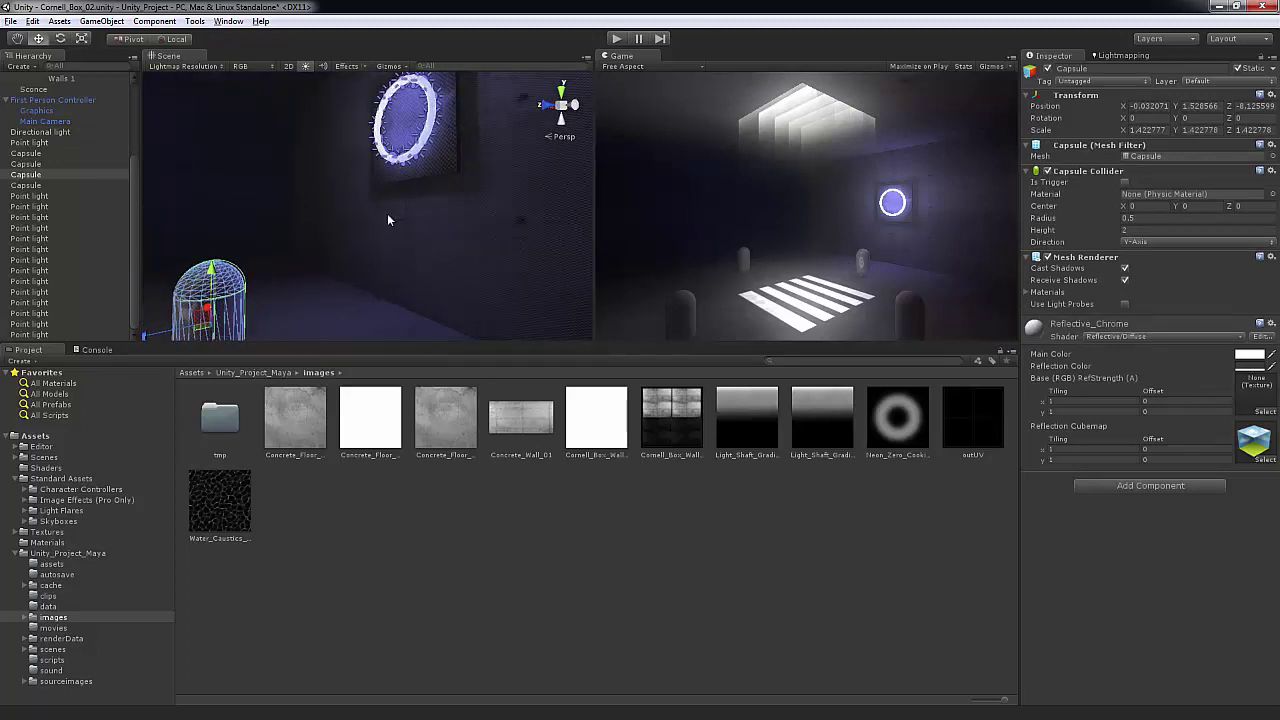
{"action": "left_click_drag", "start_coordinate": [388, 219], "coordinate": [226, 270], "text": "alt"}
{"action": "scroll", "coordinate": [311, 260], "scroll_direction": "up", "scroll_amount": 5}
{"action": "middle_click_drag", "start_coordinate": [344, 224], "coordinate": [388, 185]}
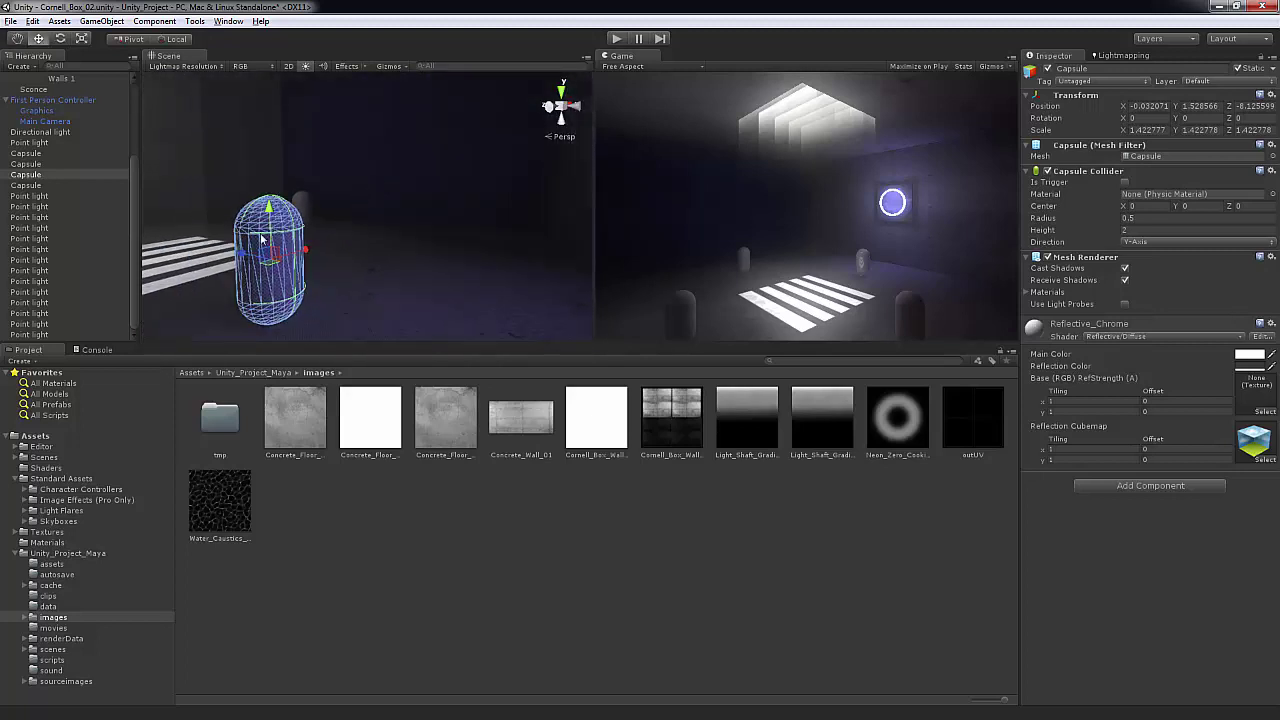
{"action": "left_click", "coordinate": [38, 197]}
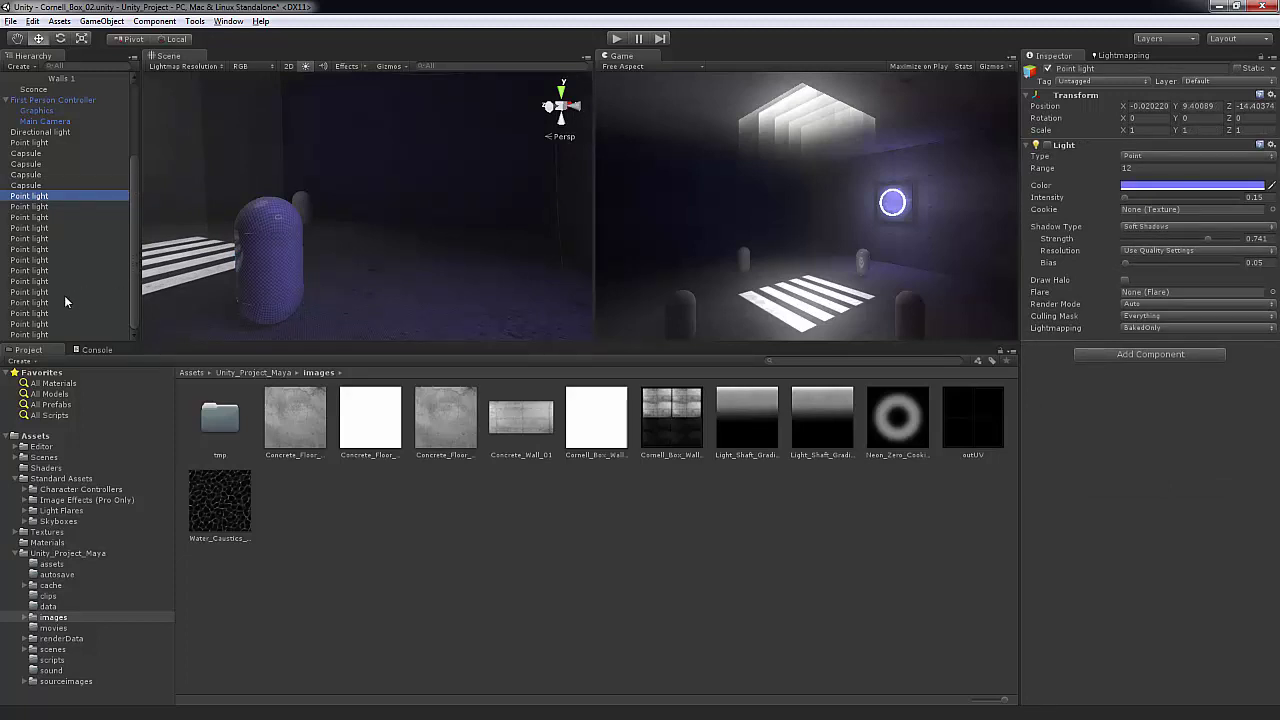
{"action": "left_click", "coordinate": [48, 334], "text": "shift"}
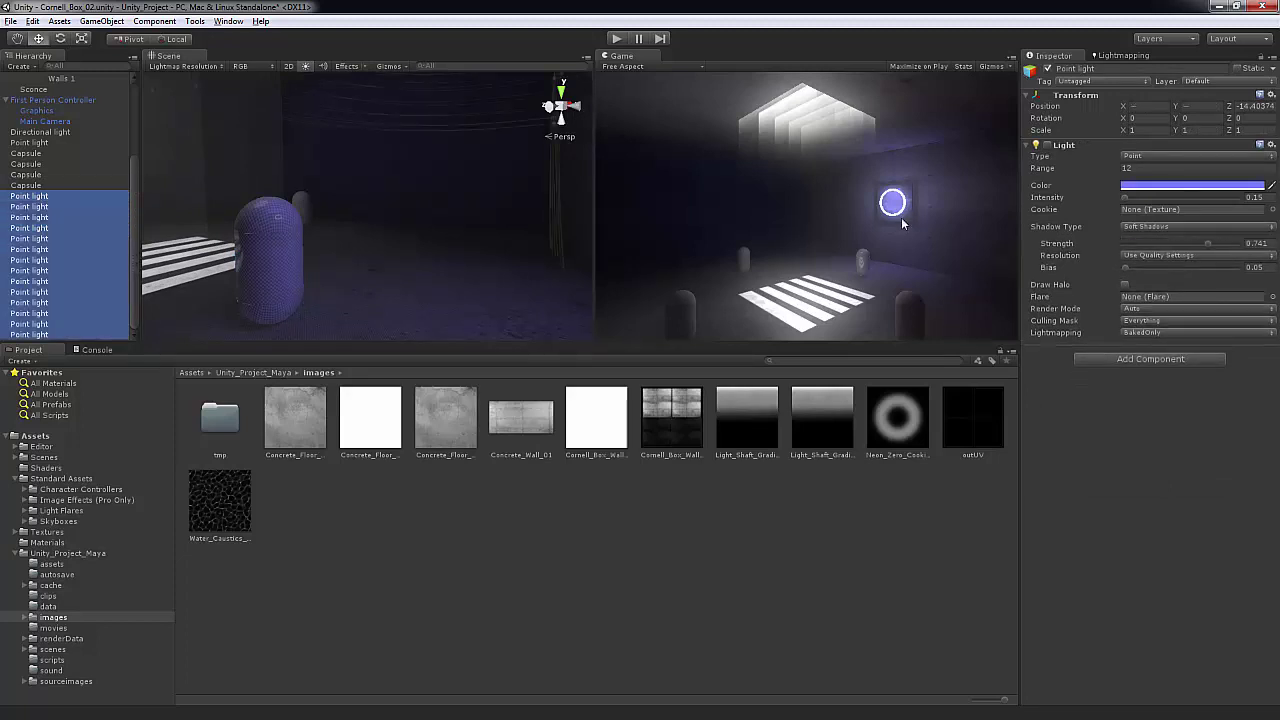
{"action": "left_click", "coordinate": [49, 143]}
{"action": "left_click", "coordinate": [49, 133], "text": "shift"}
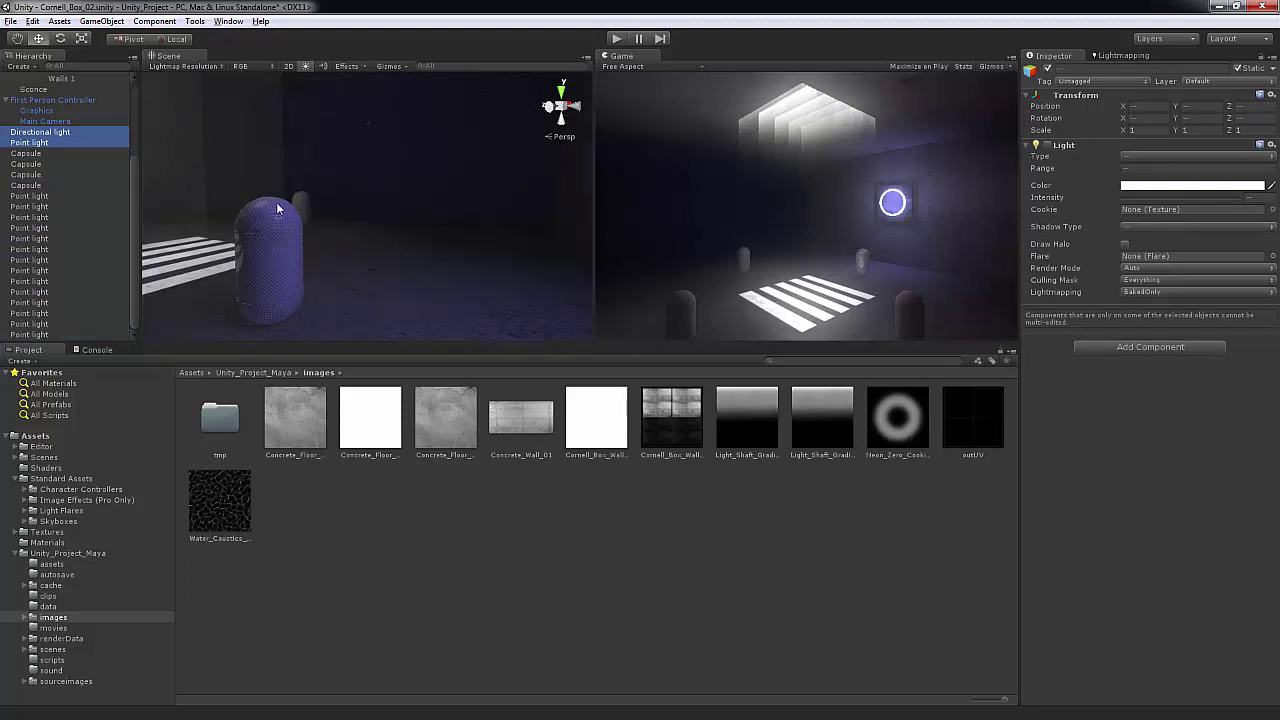
Step: Start generating a cubemap on the capsule nearest the neon ring, with a dark gray color of value 34
{"action": "left_click", "coordinate": [271, 232]}
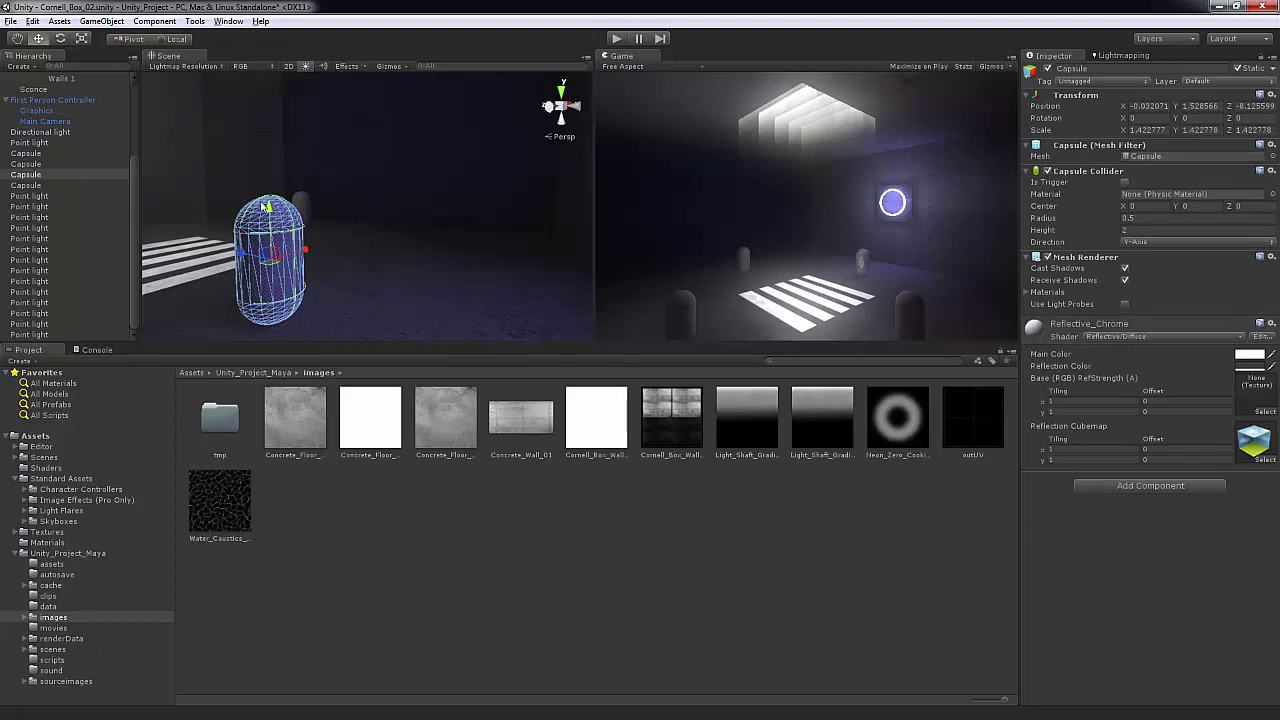
{"action": "left_click", "coordinate": [195, 21]}
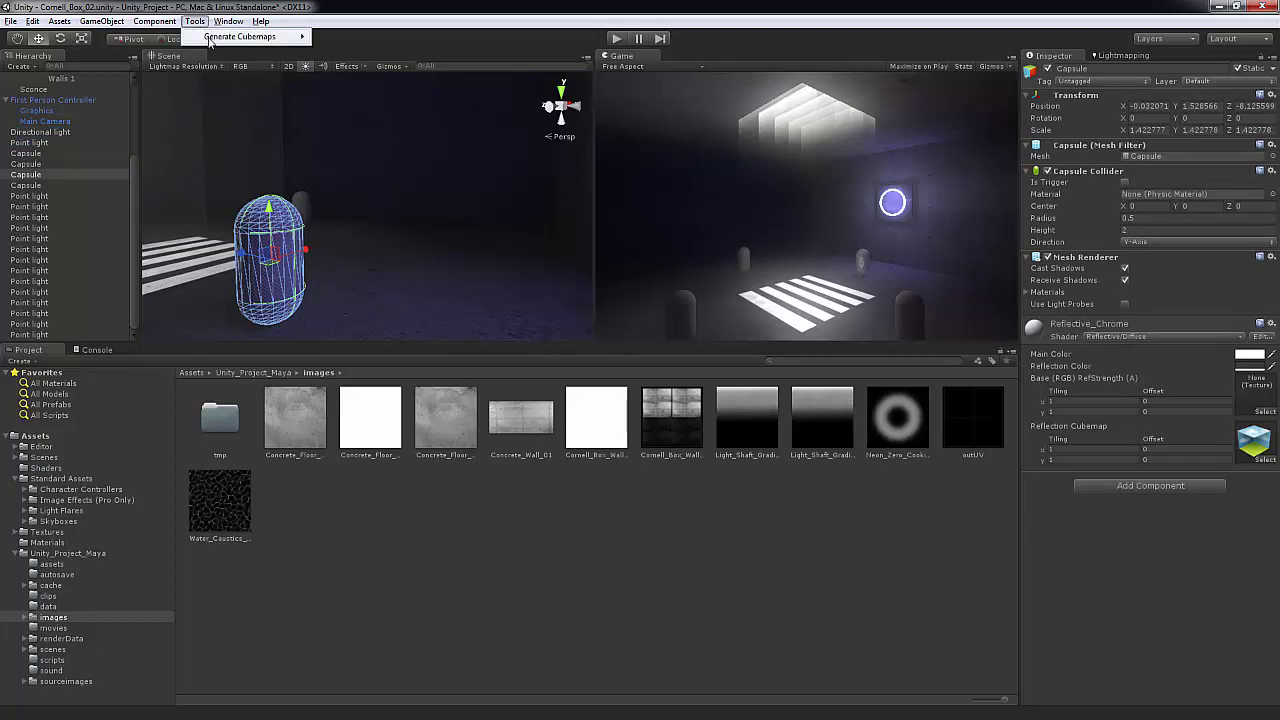
{"action": "mouse_move", "coordinate": [285, 37]}
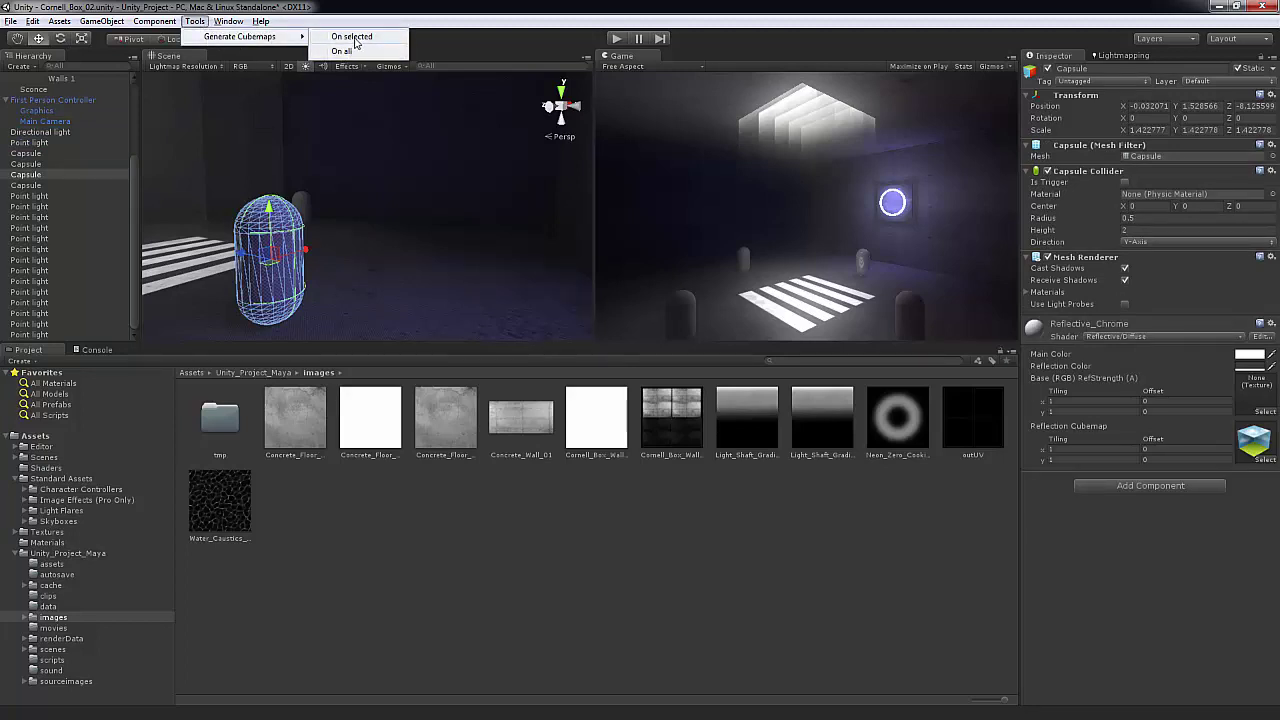
{"action": "left_click", "coordinate": [352, 38]}
{"action": "left_click", "coordinate": [710, 243]}
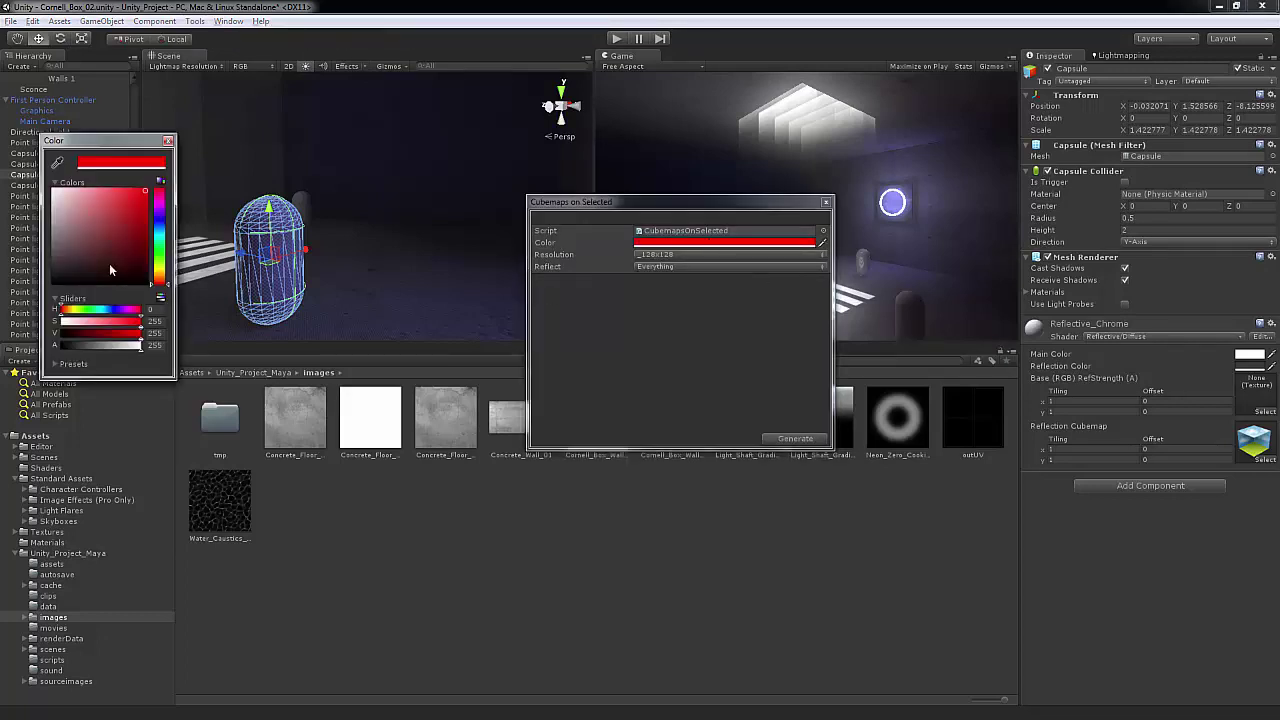
{"action": "left_click_drag", "start_coordinate": [110, 269], "coordinate": [39, 262]}
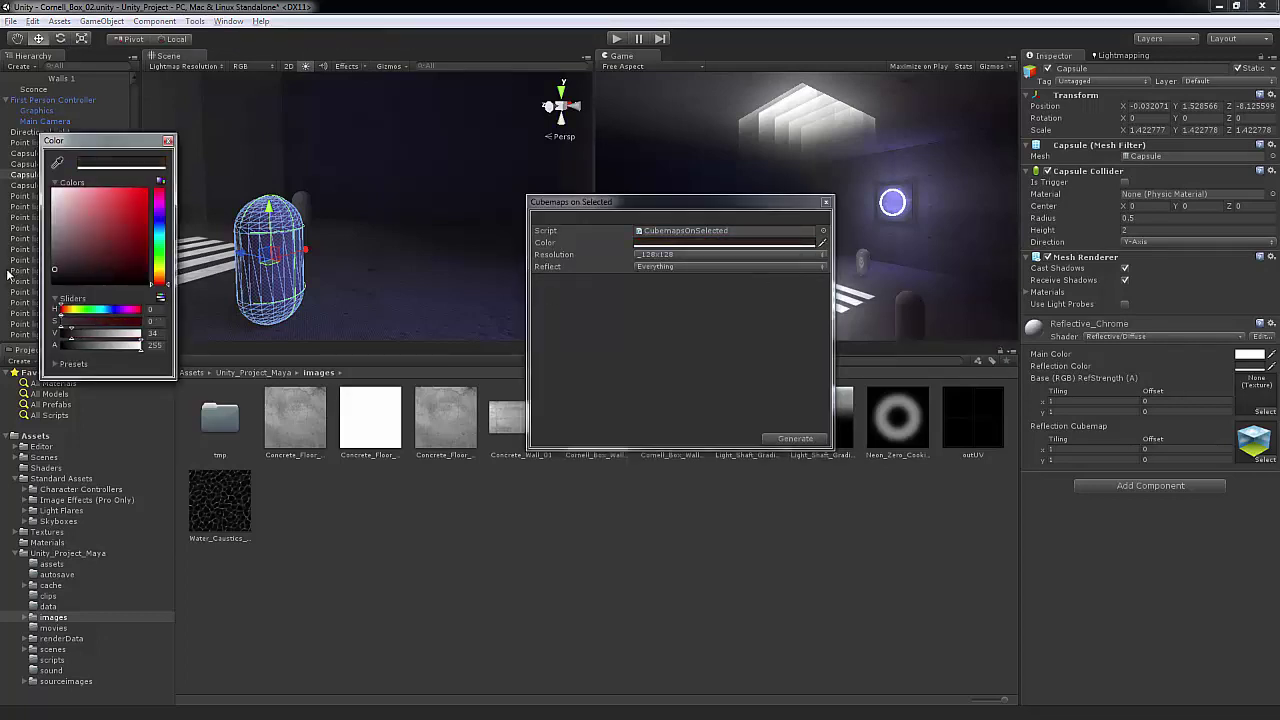
{"action": "left_click", "coordinate": [169, 141]}
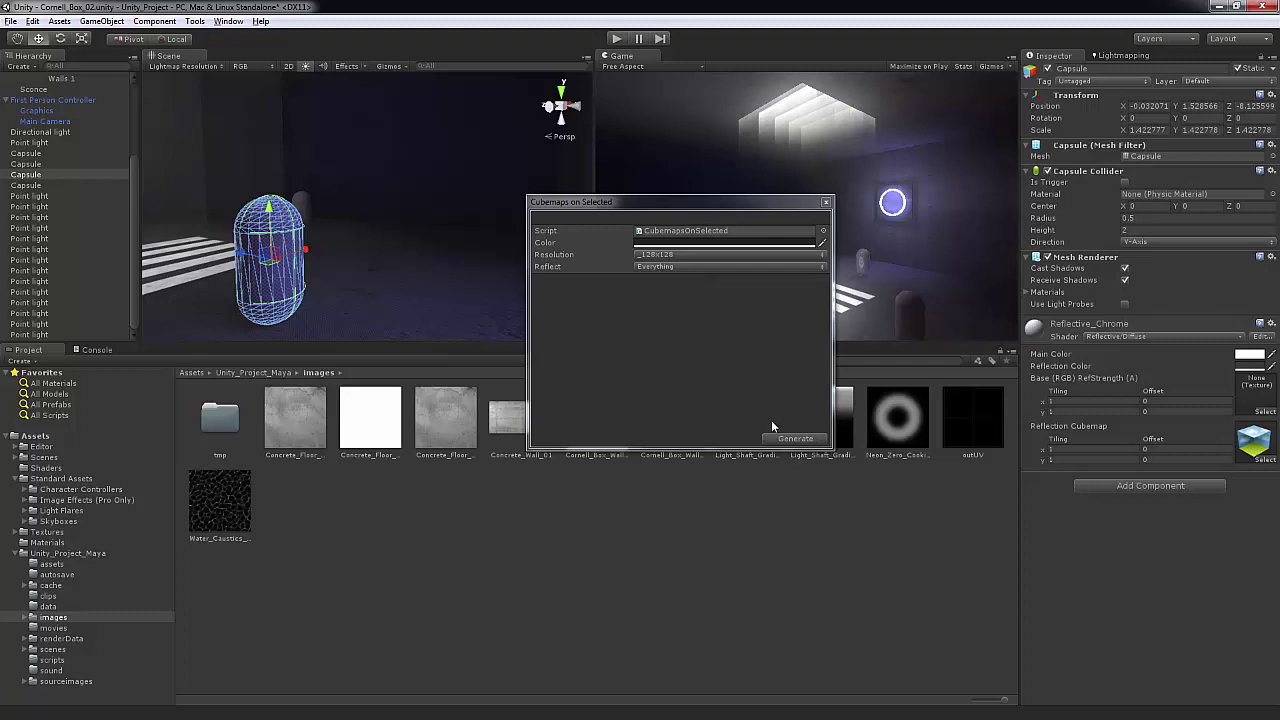
Step: Set the cubemap resolution to 1024x1024 and generate it
{"action": "left_click", "coordinate": [675, 256]}
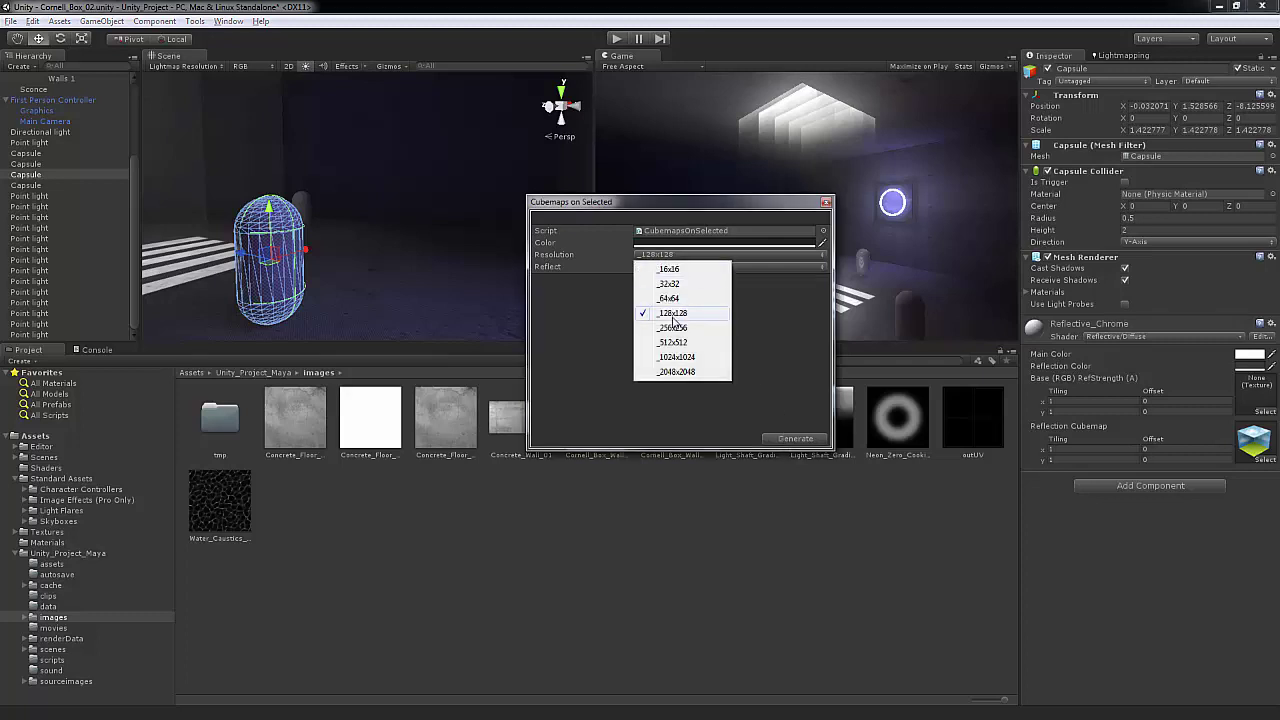
{"action": "left_click", "coordinate": [683, 357]}
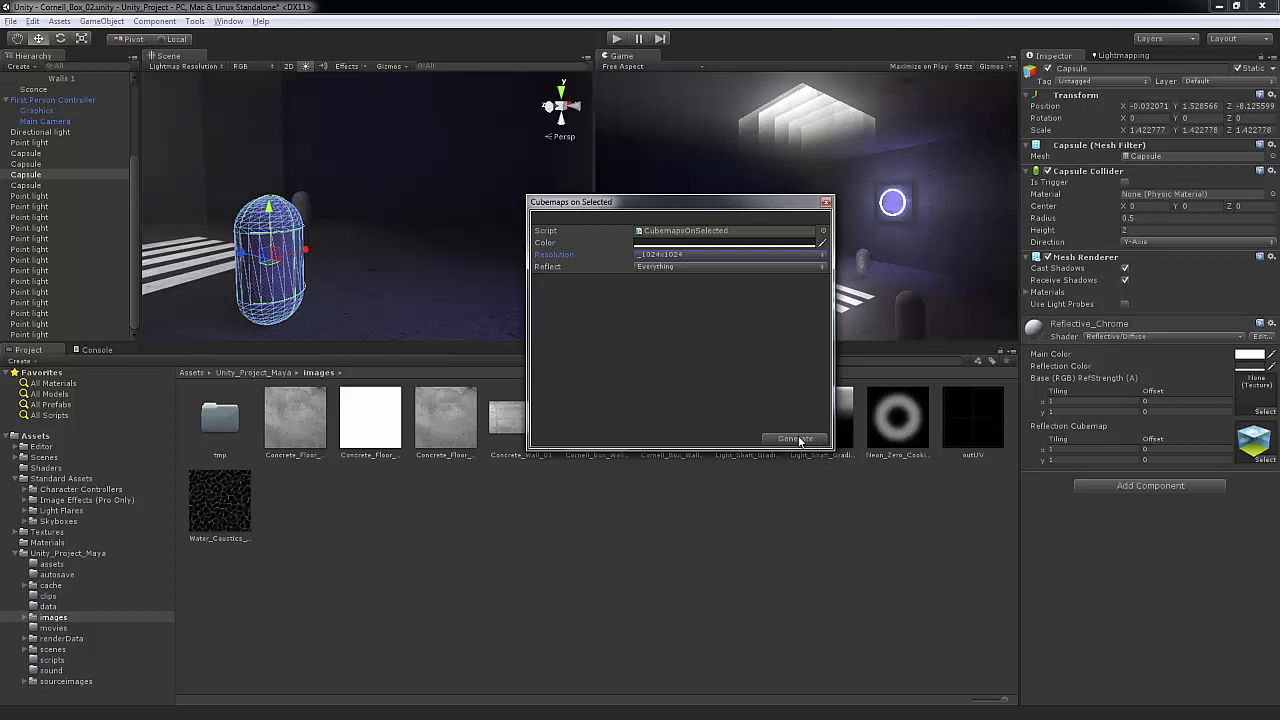
{"action": "left_click", "coordinate": [795, 439]}
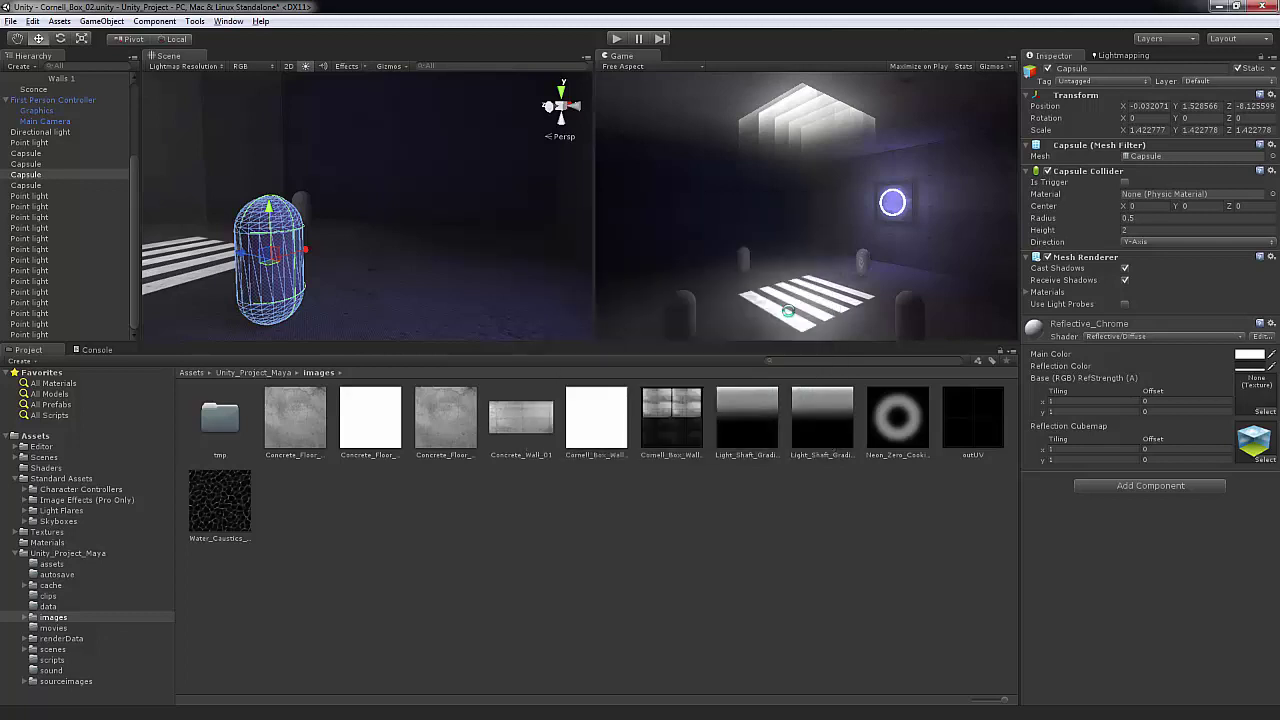
Step: Switch the scene's lightmap display off and on again to compare the room with and without baked lighting
{"action": "left_click", "coordinate": [453, 242]}
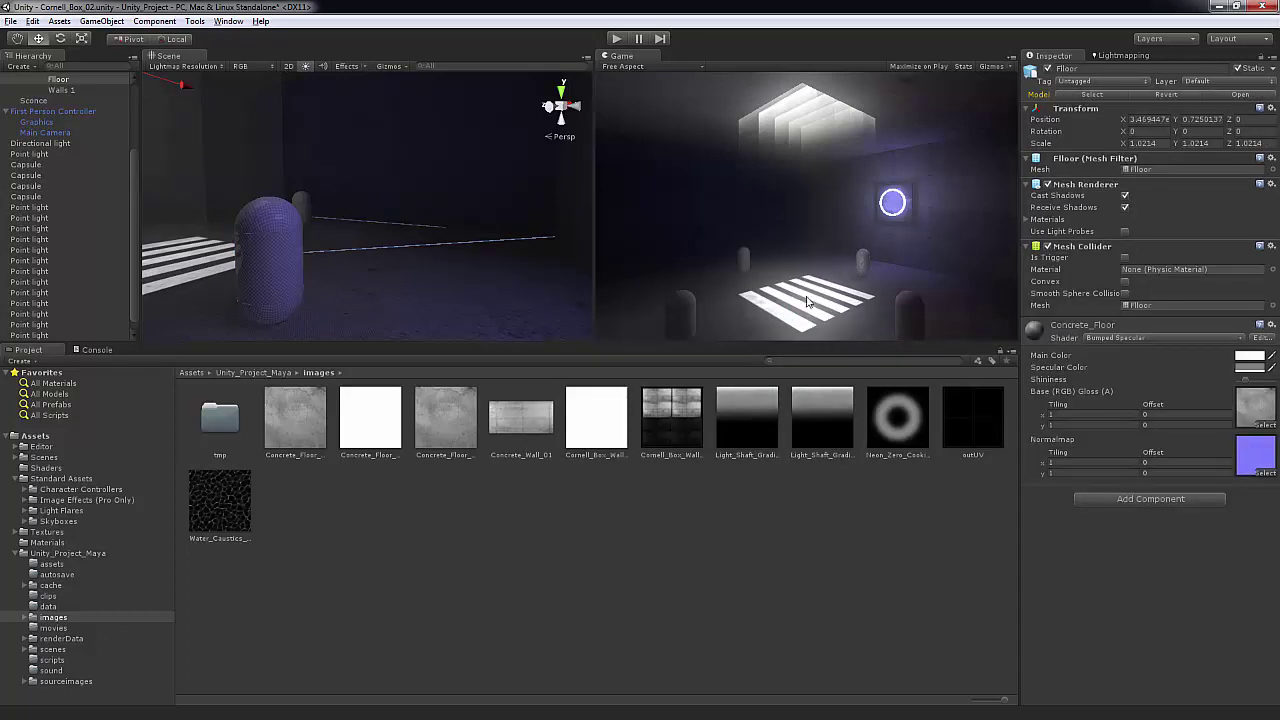
{"action": "left_click", "coordinate": [1122, 55]}
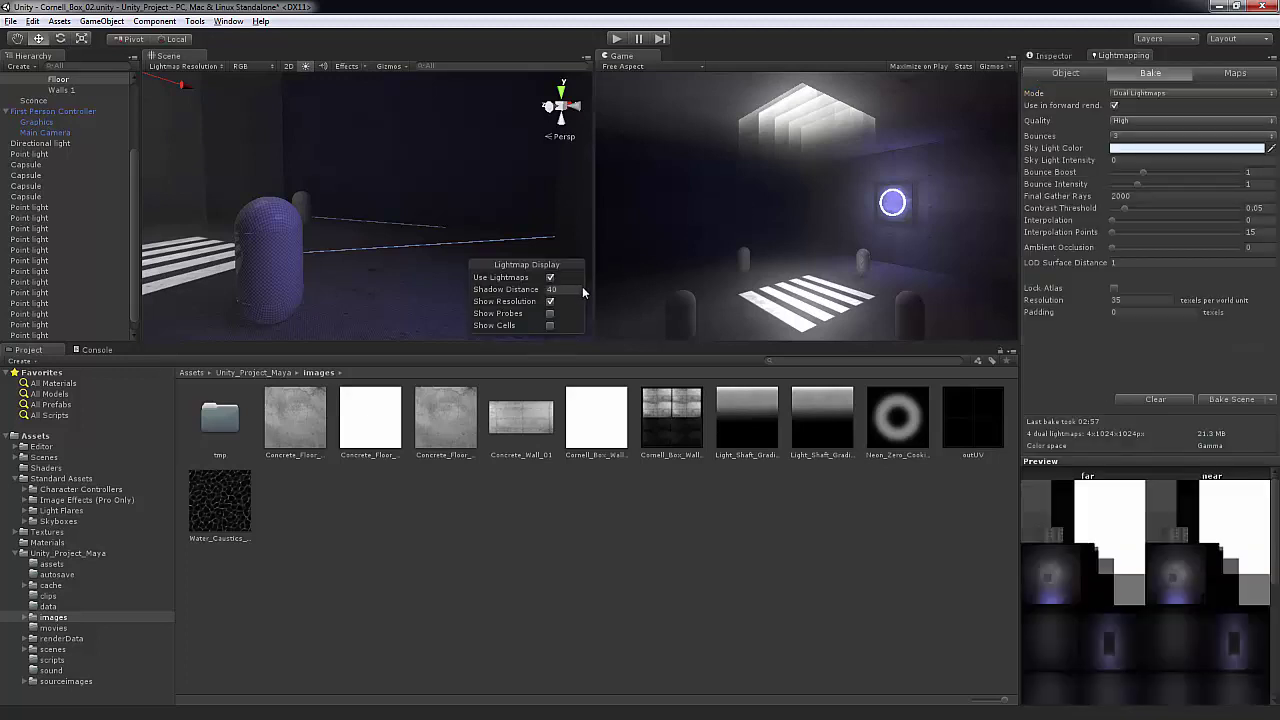
{"action": "left_click", "coordinate": [551, 278]}
{"action": "left_click", "coordinate": [551, 278]}
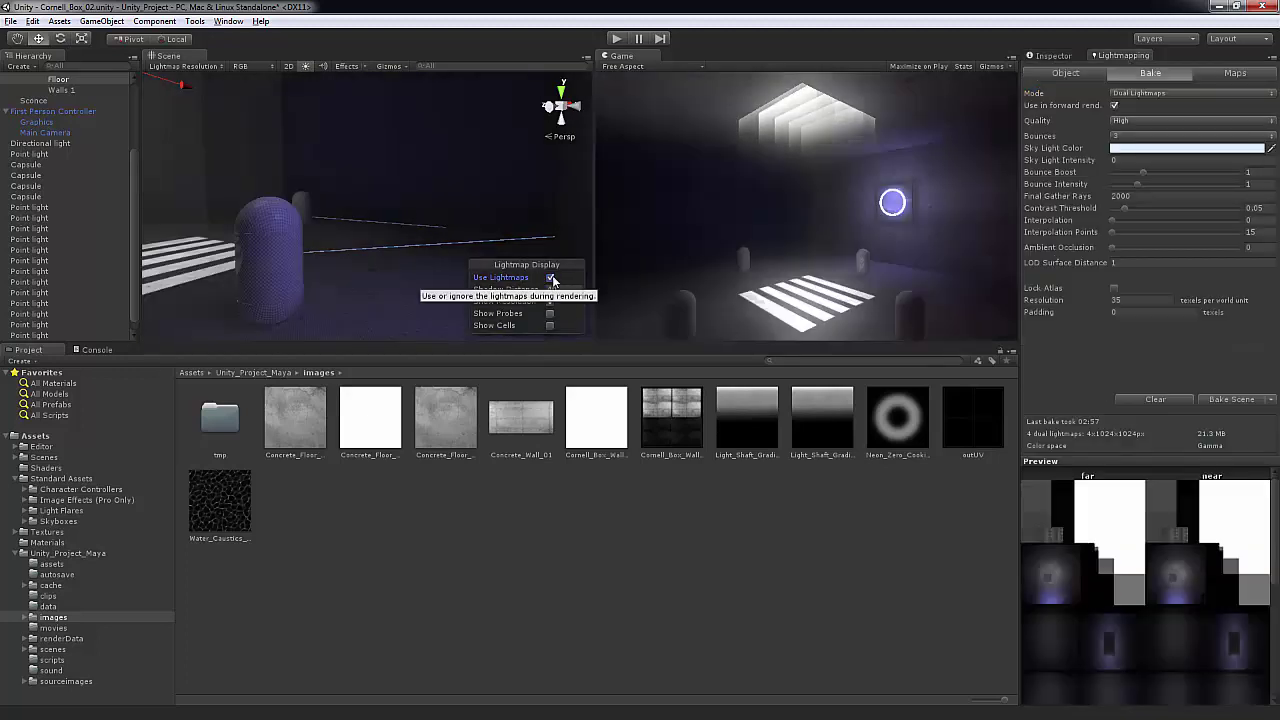
Step: Hide the lightmap resolution overlay in the scene and show the properties of the Walls 1 mesh
{"action": "left_click", "coordinate": [550, 302]}
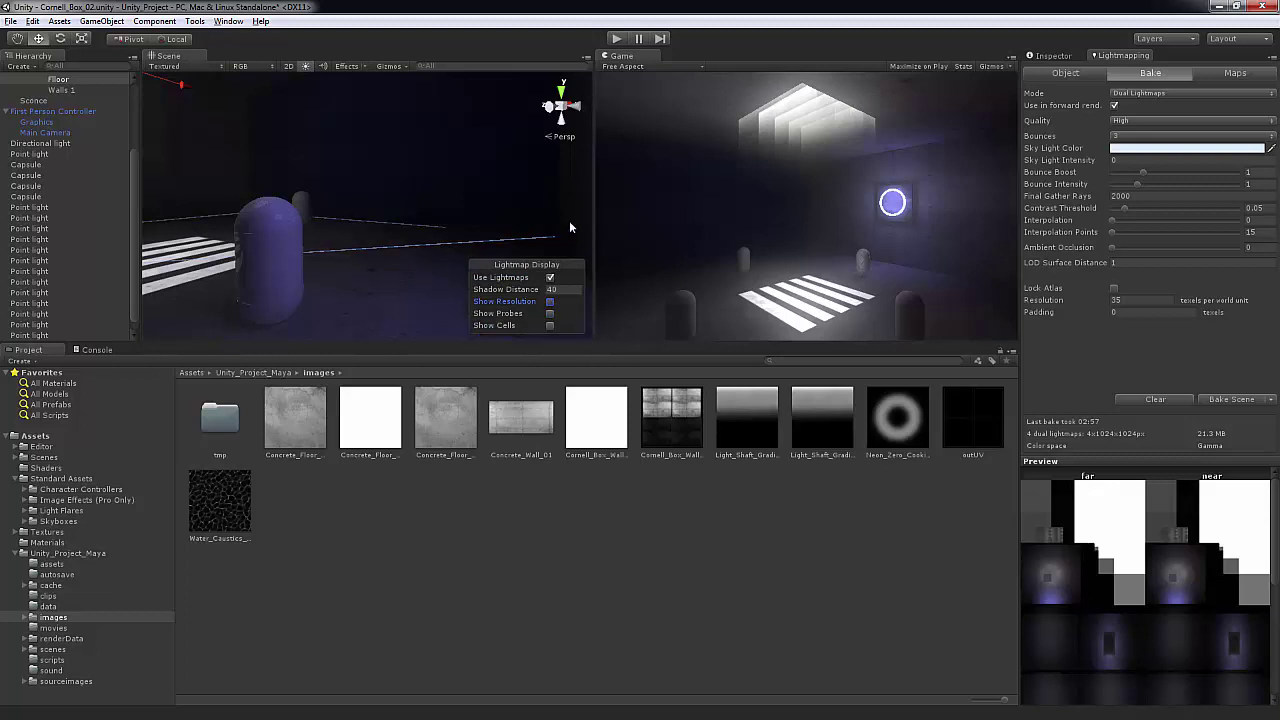
{"action": "left_click", "coordinate": [470, 170]}
{"action": "left_click_drag", "start_coordinate": [394, 253], "coordinate": [334, 248], "text": "alt"}
{"action": "scroll", "coordinate": [354, 242], "scroll_direction": "up", "scroll_amount": 4}
{"action": "right_click_drag", "start_coordinate": [334, 248], "coordinate": [182, 216]}
{"action": "left_click", "coordinate": [1052, 57]}
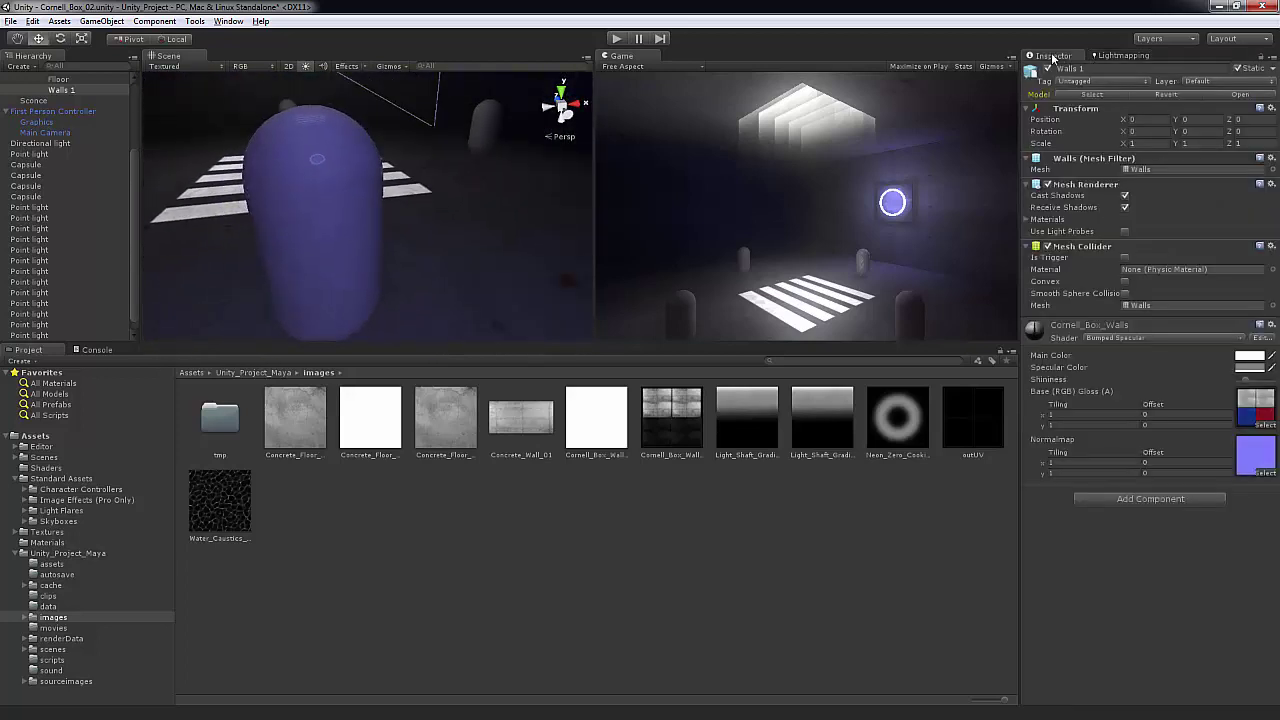
Step: Play-test the room in first person to examine the neon ring's glow, the baked walls and the capsule reflections, and stop playback
{"action": "left_click", "coordinate": [615, 39]}
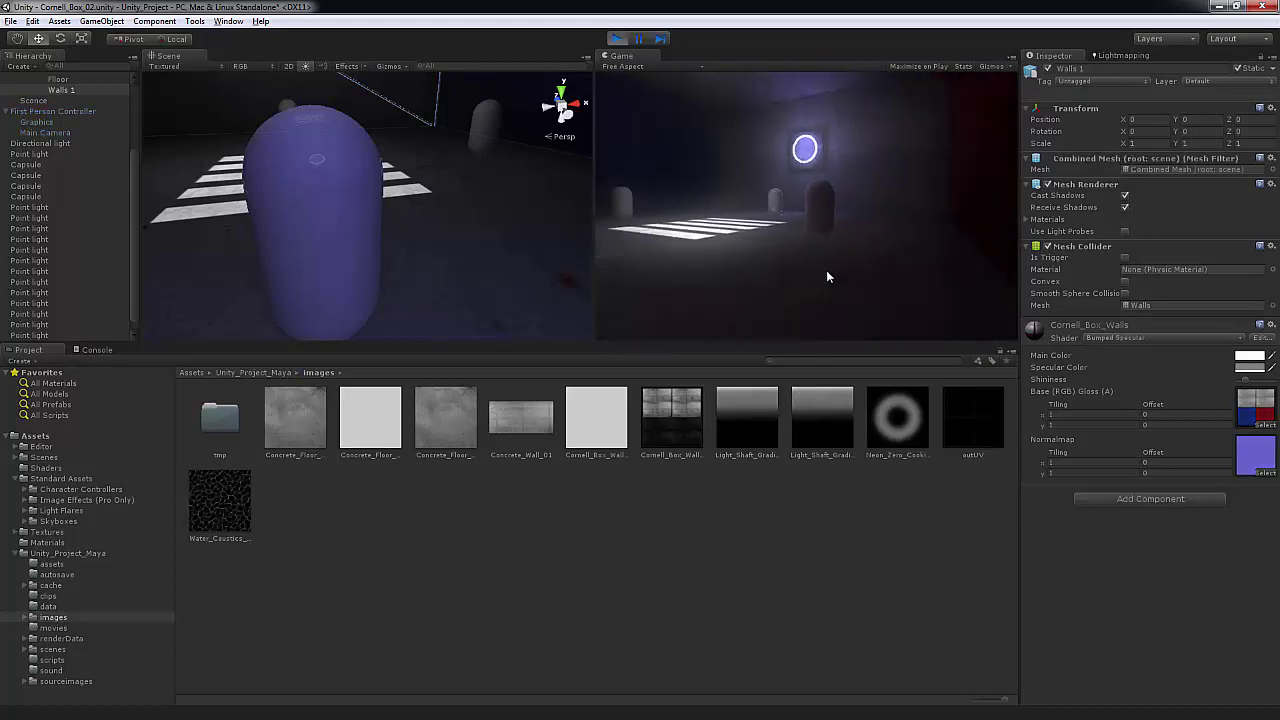
{"action": "key", "text": "w"}
{"action": "key", "text": "w"}
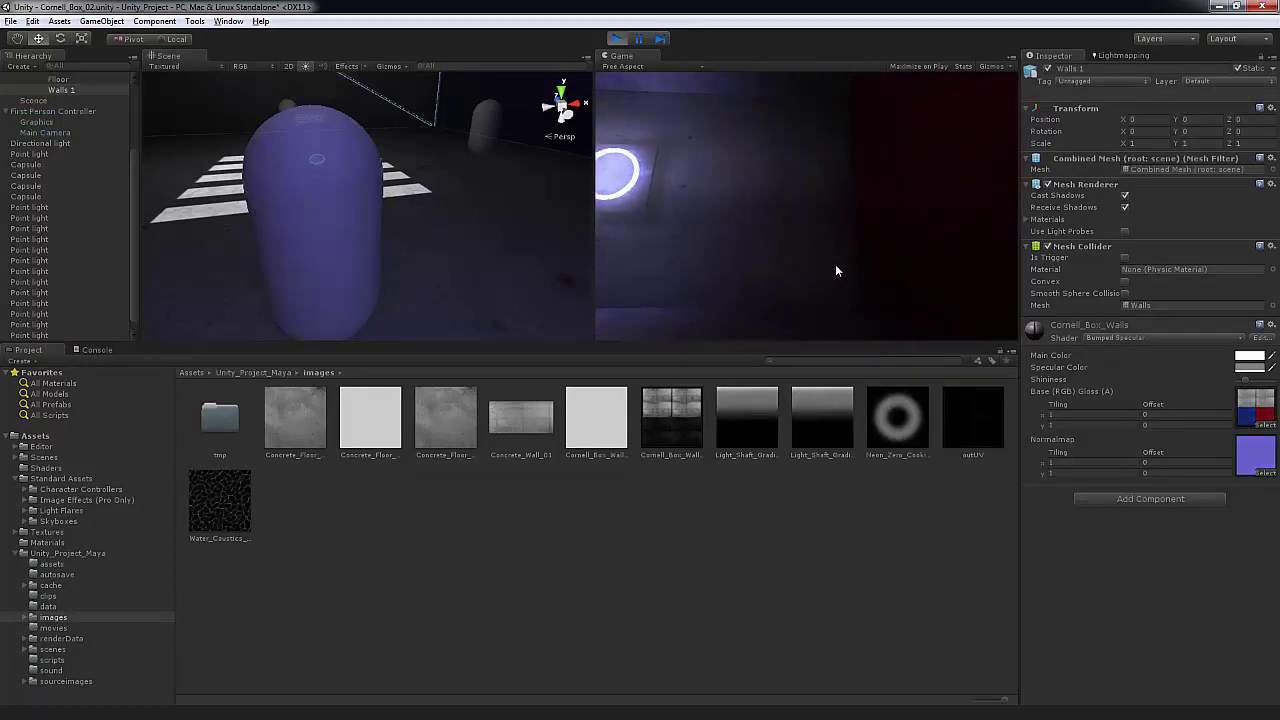
{"action": "key", "text": "w"}
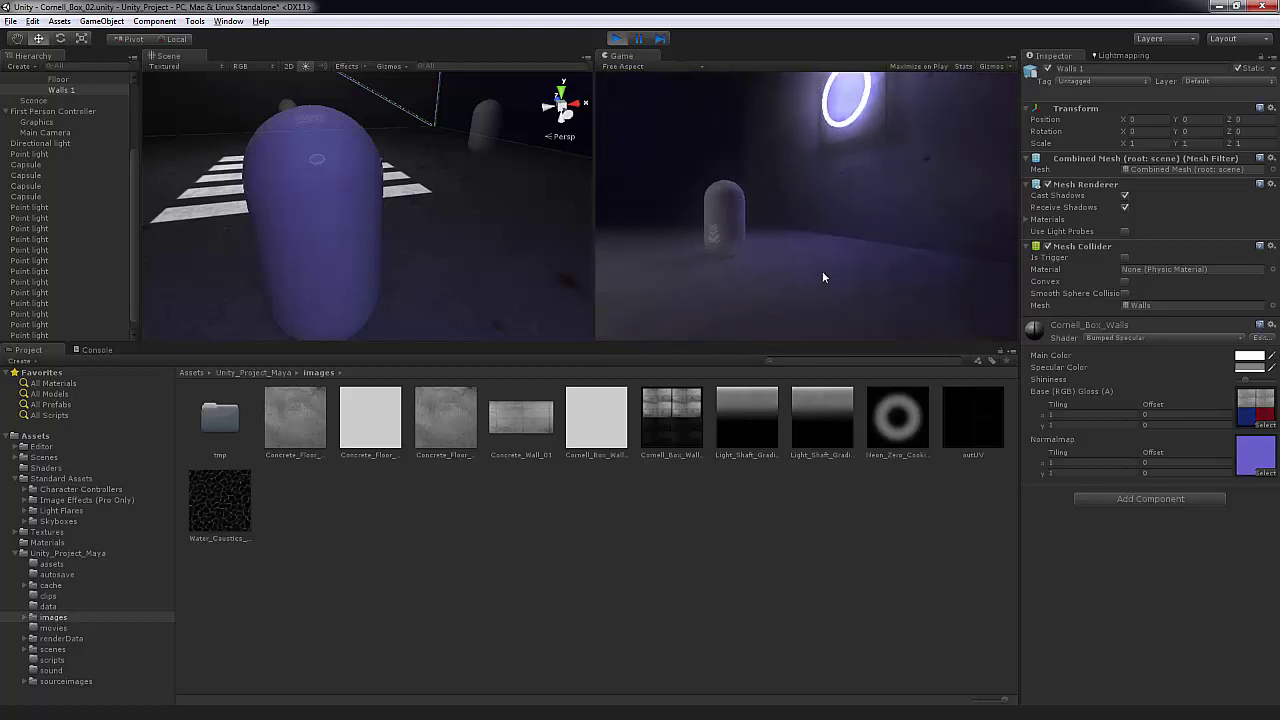
{"action": "key", "text": "w"}
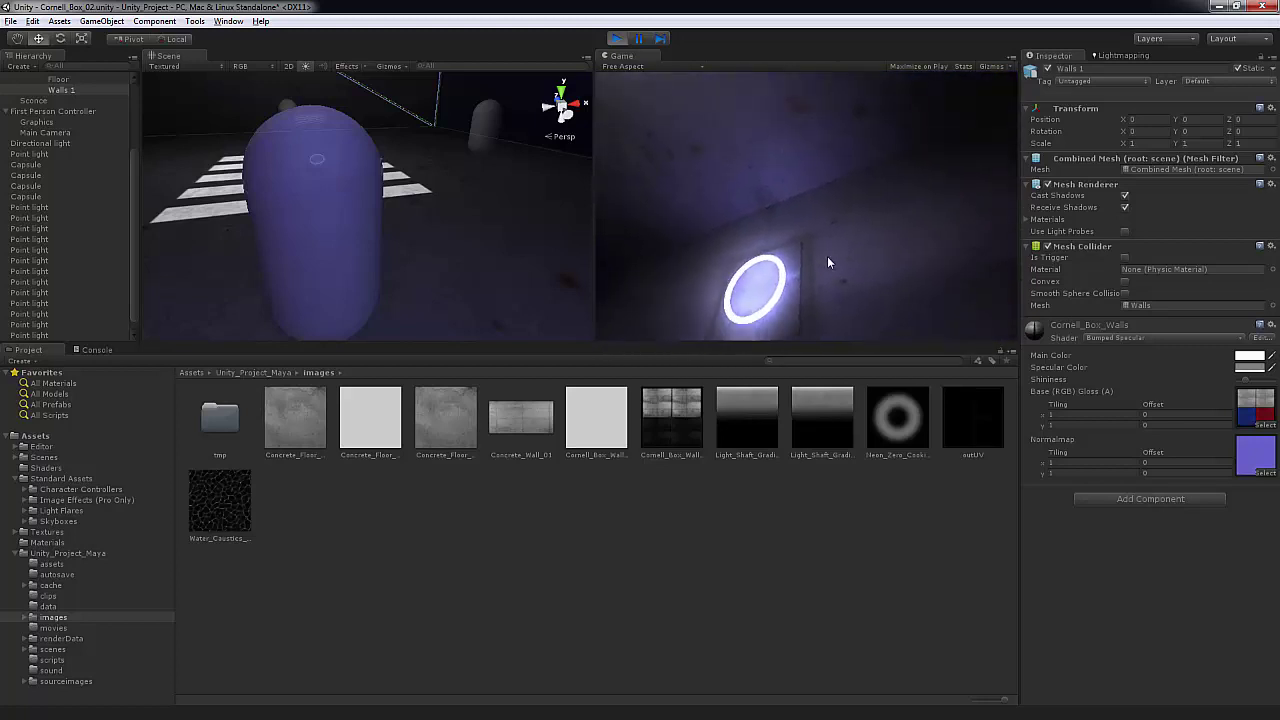
{"action": "key", "text": "w"}
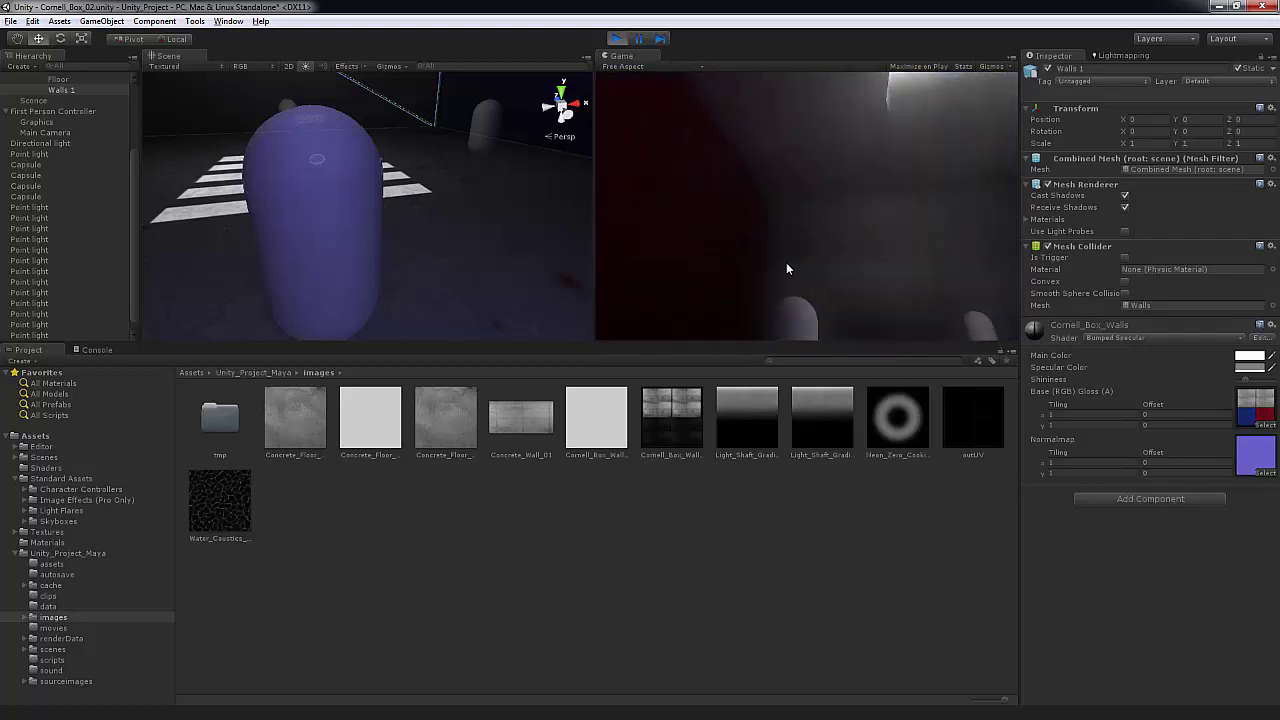
{"action": "key", "text": "w"}
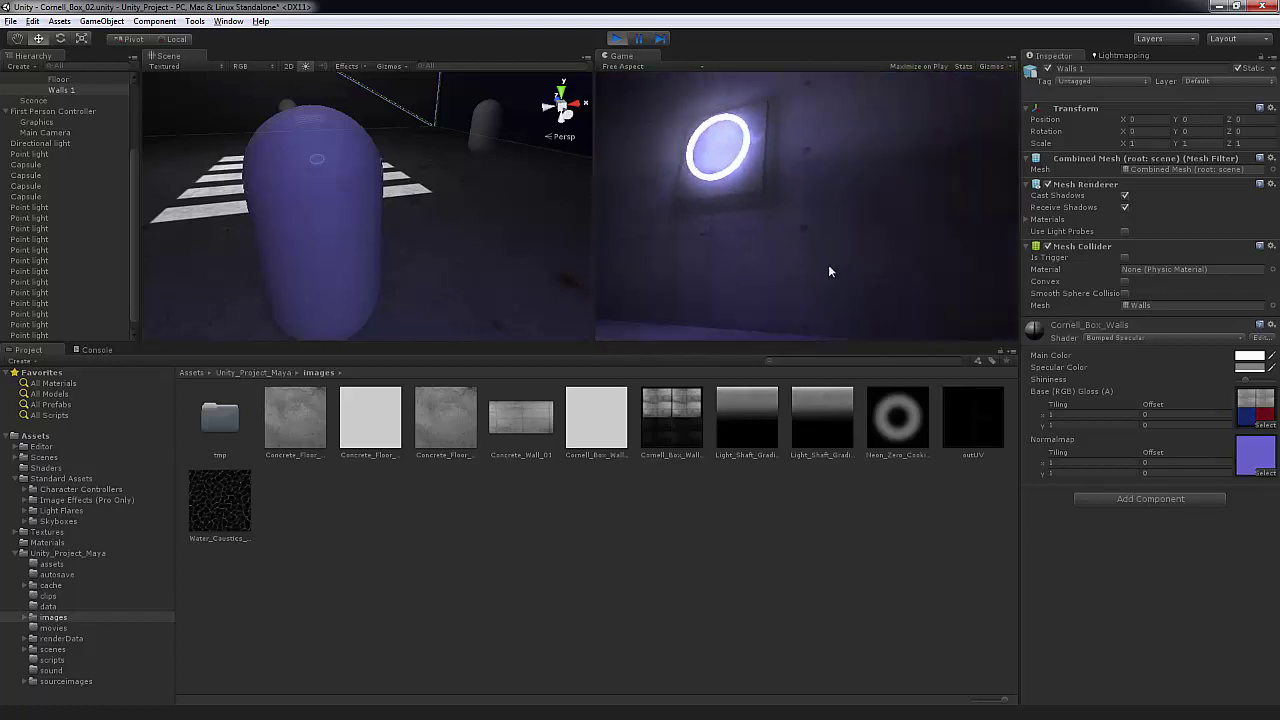
{"action": "key", "text": "w"}
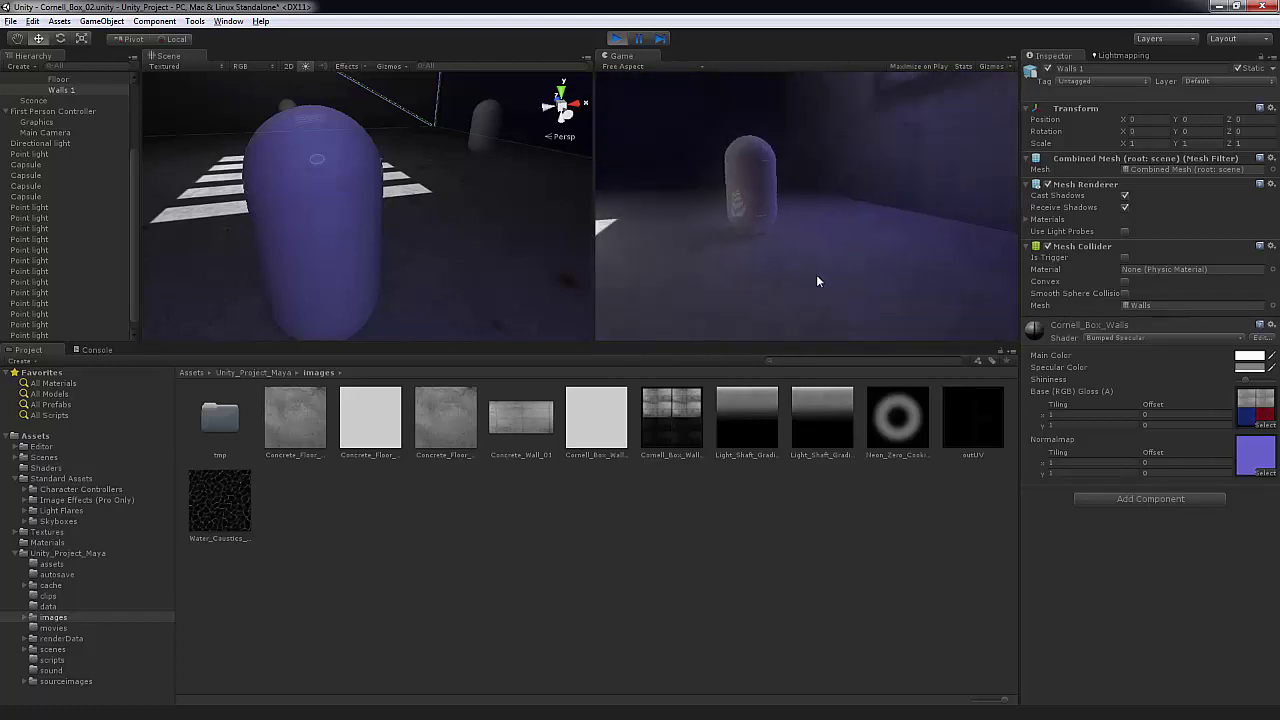
{"action": "key", "text": "w"}
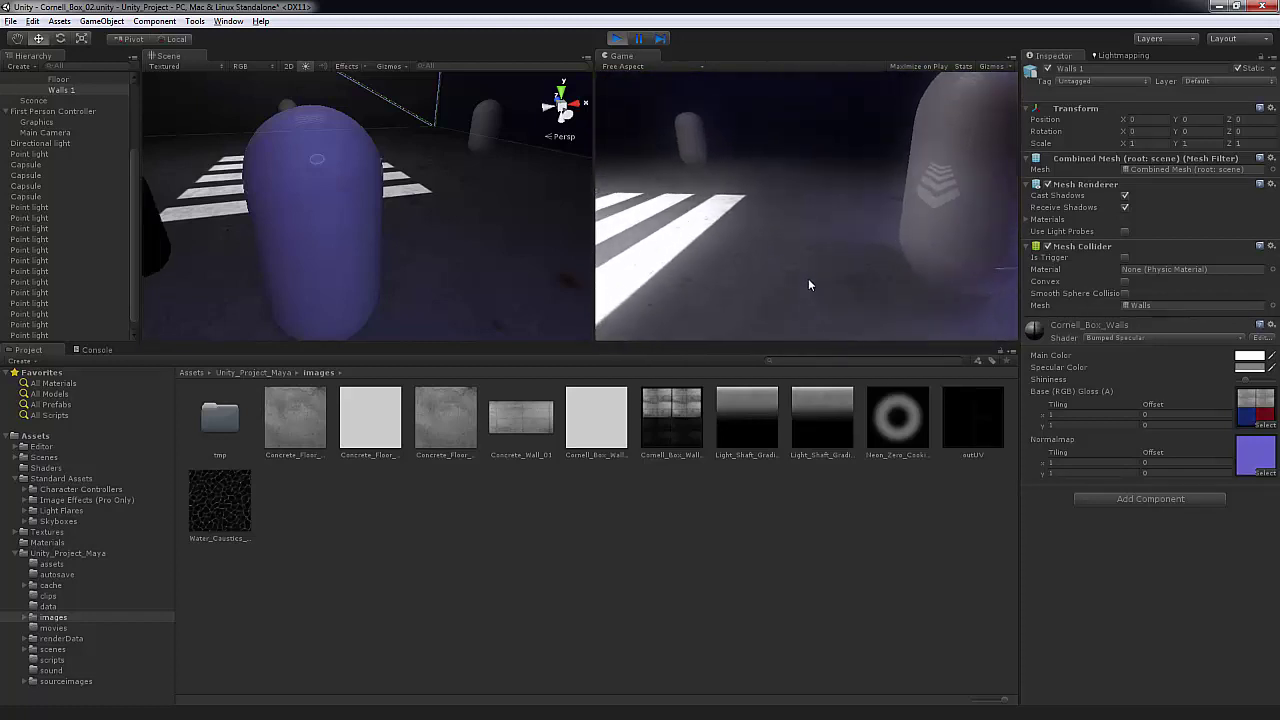
{"action": "key", "text": "w"}
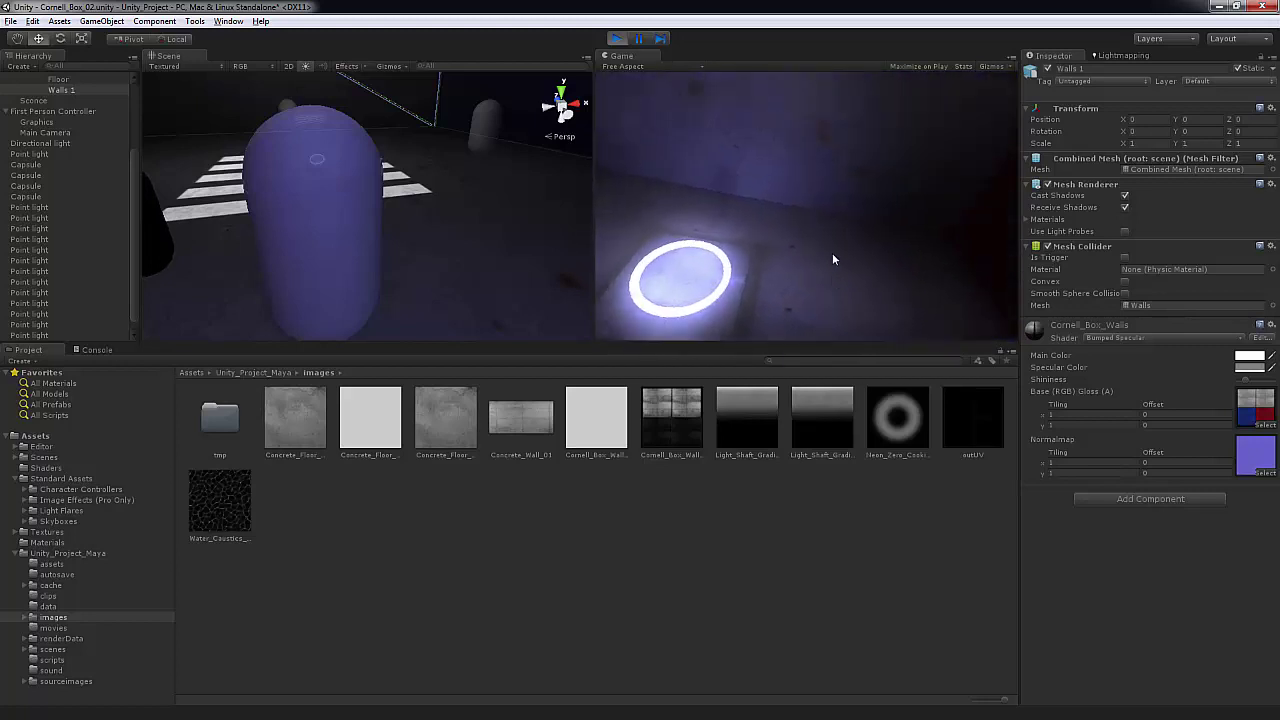
{"action": "key", "text": "w"}
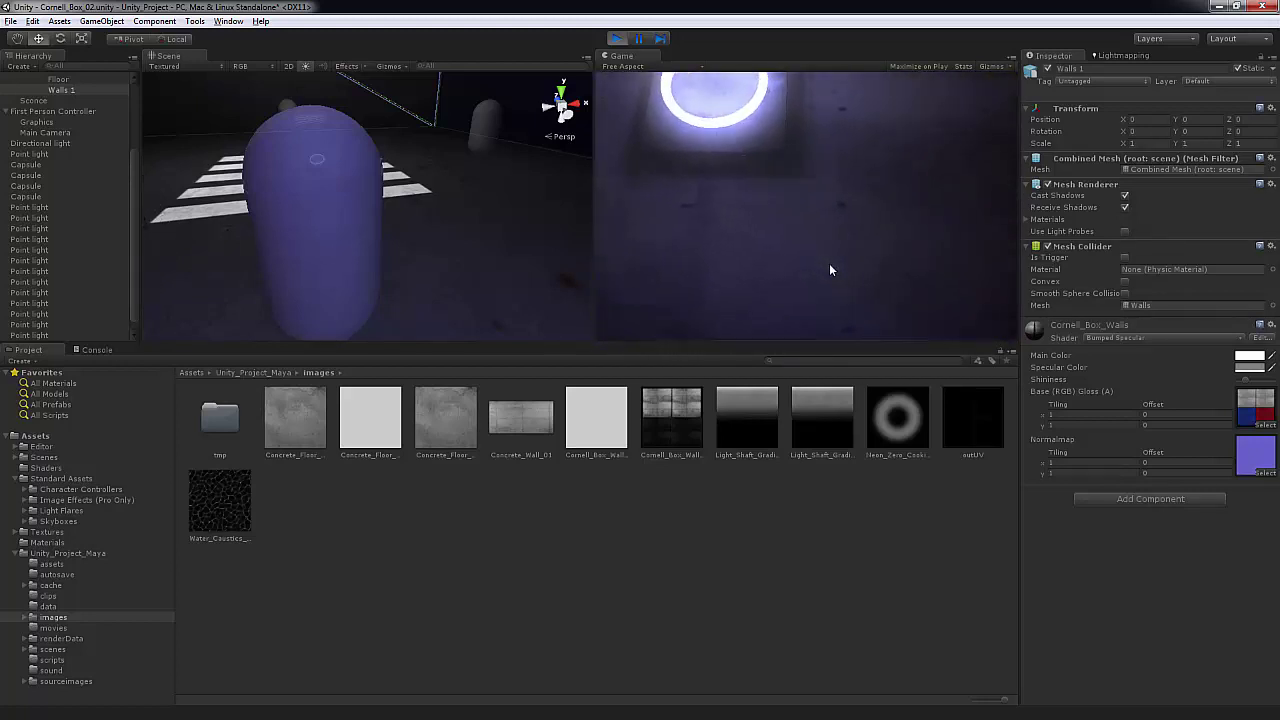
{"action": "key", "text": "w"}
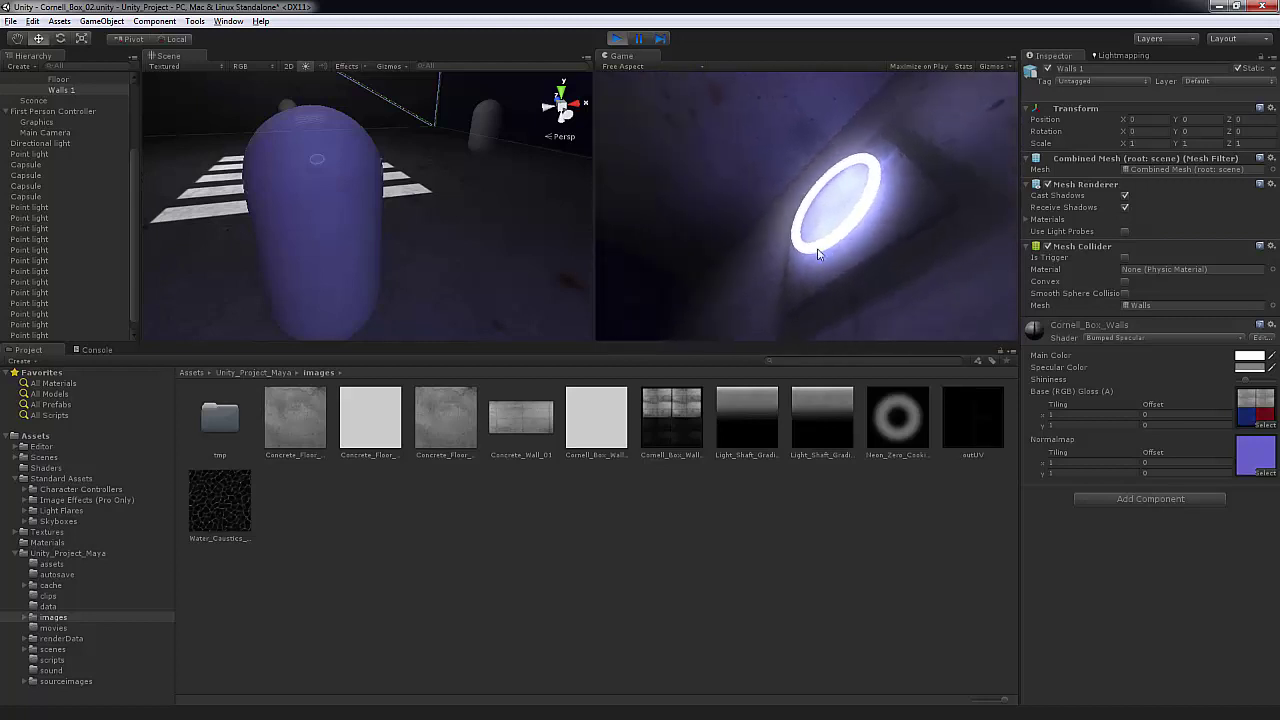
{"action": "key", "text": "w"}
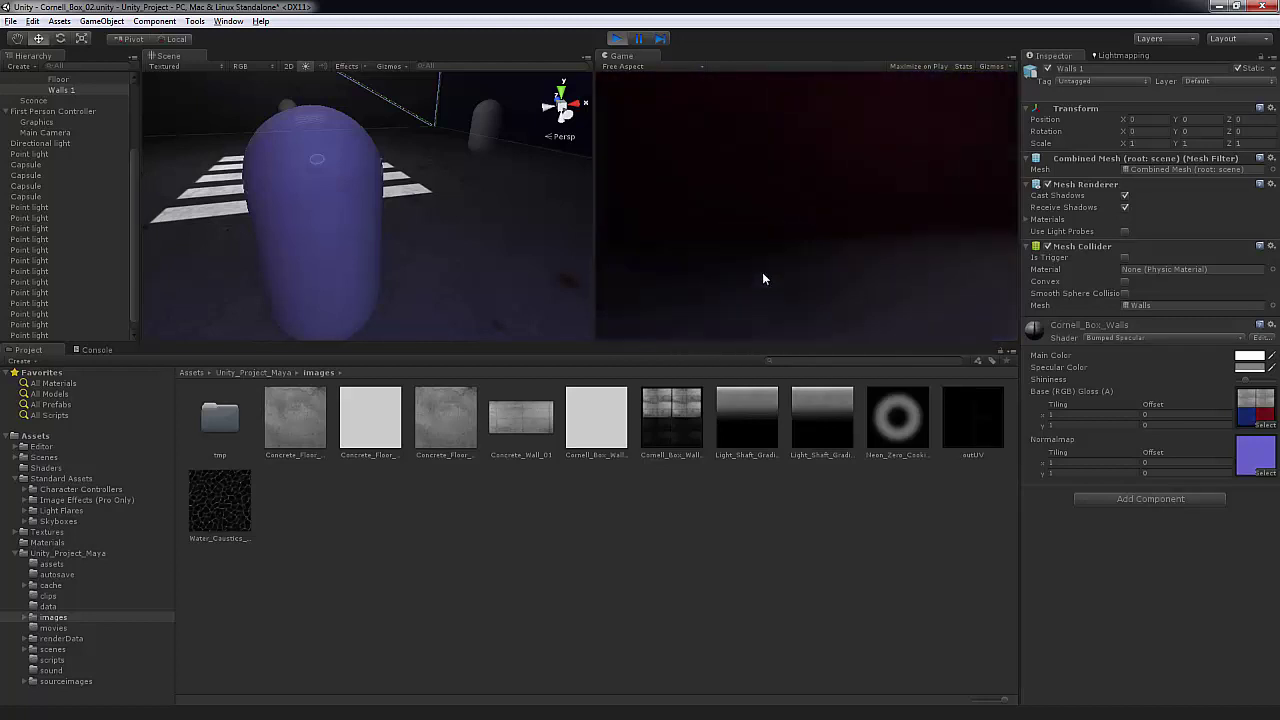
{"action": "key", "text": "w"}
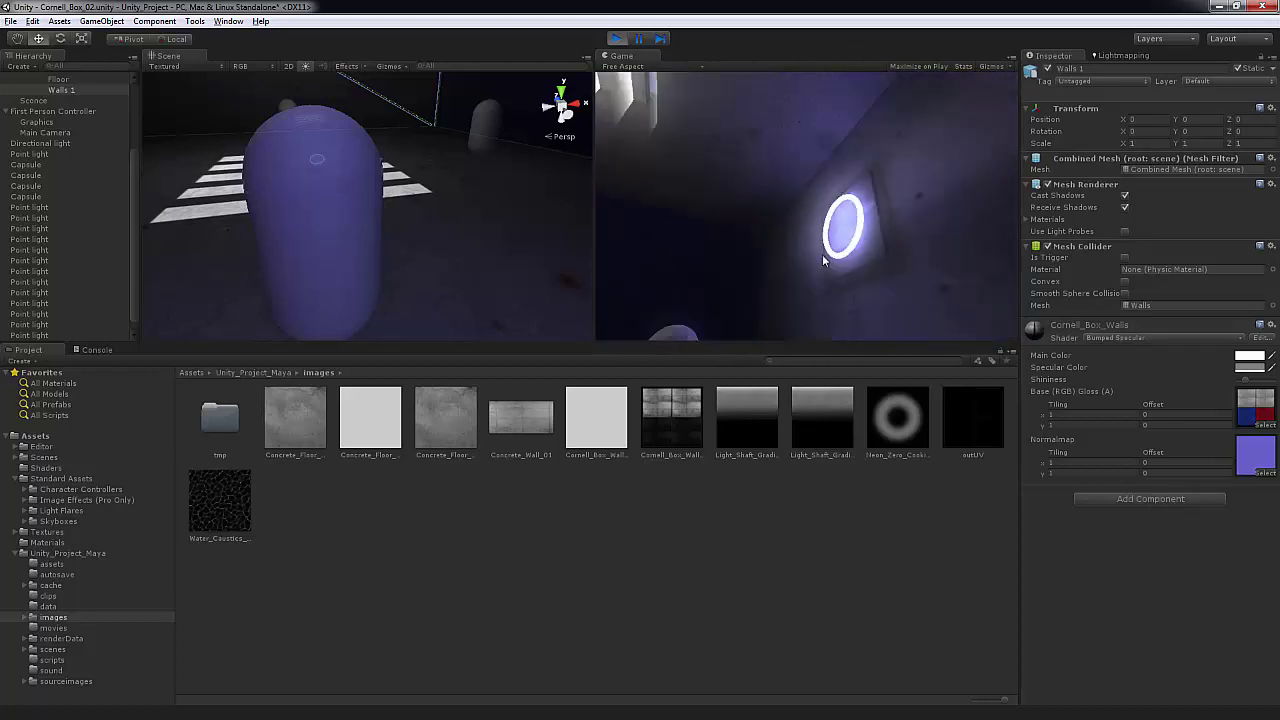
{"action": "key", "text": "w"}
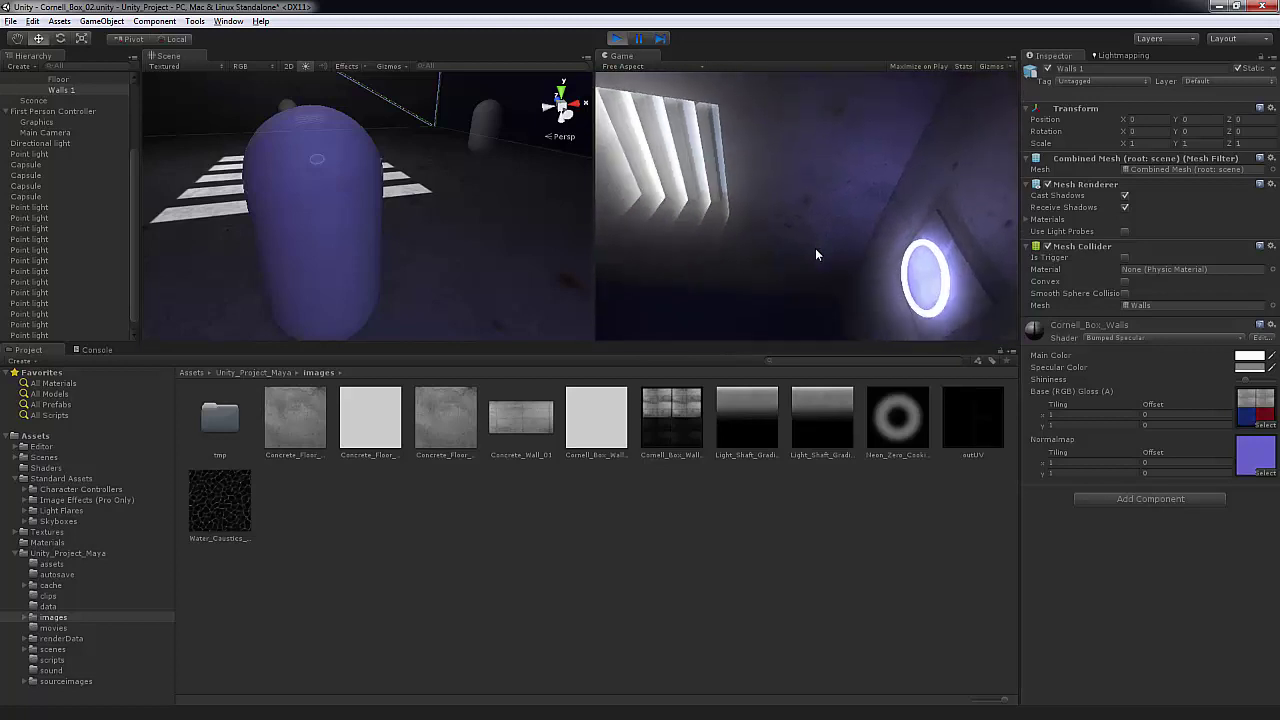
{"action": "key", "text": "w"}
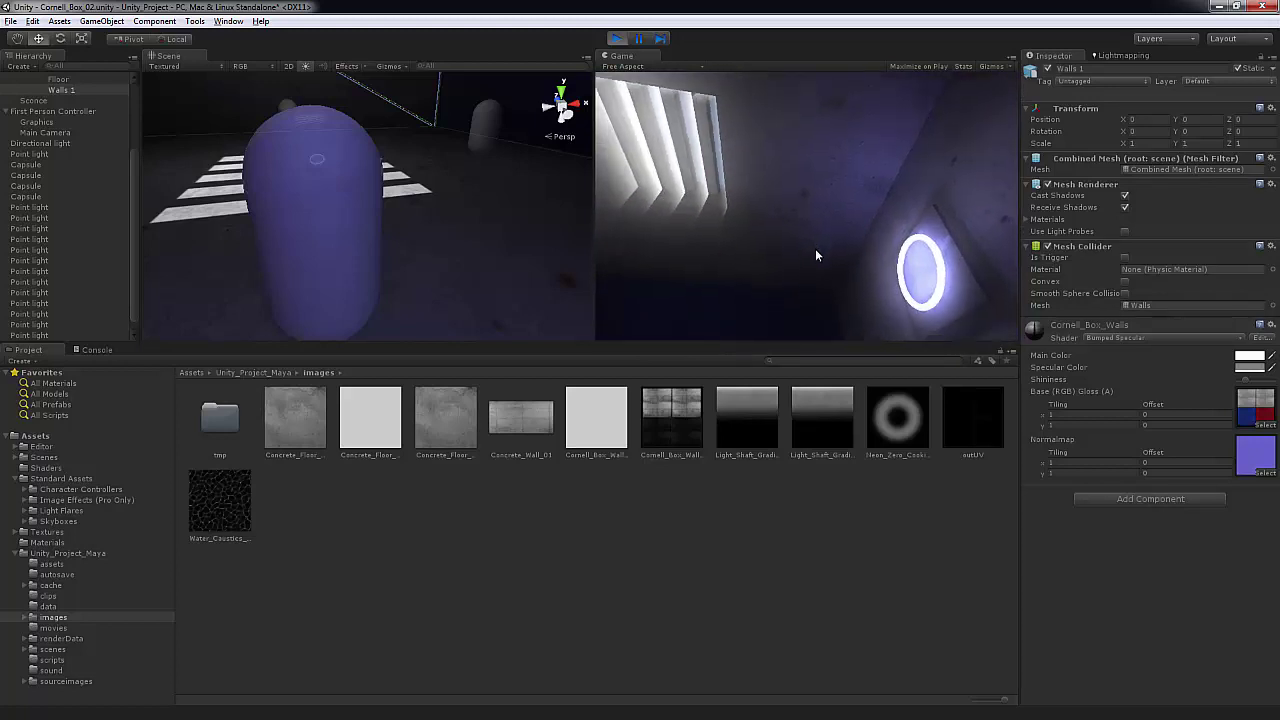
{"action": "key", "text": "w"}
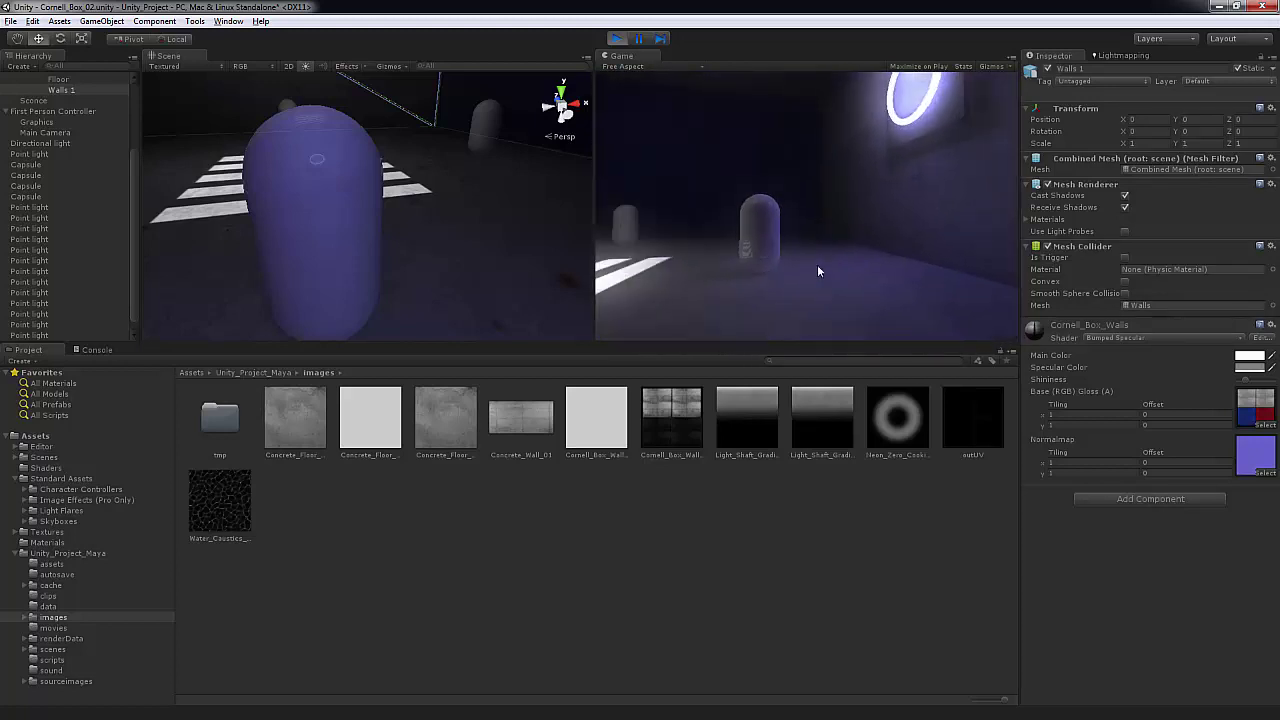
{"action": "key", "text": "w"}
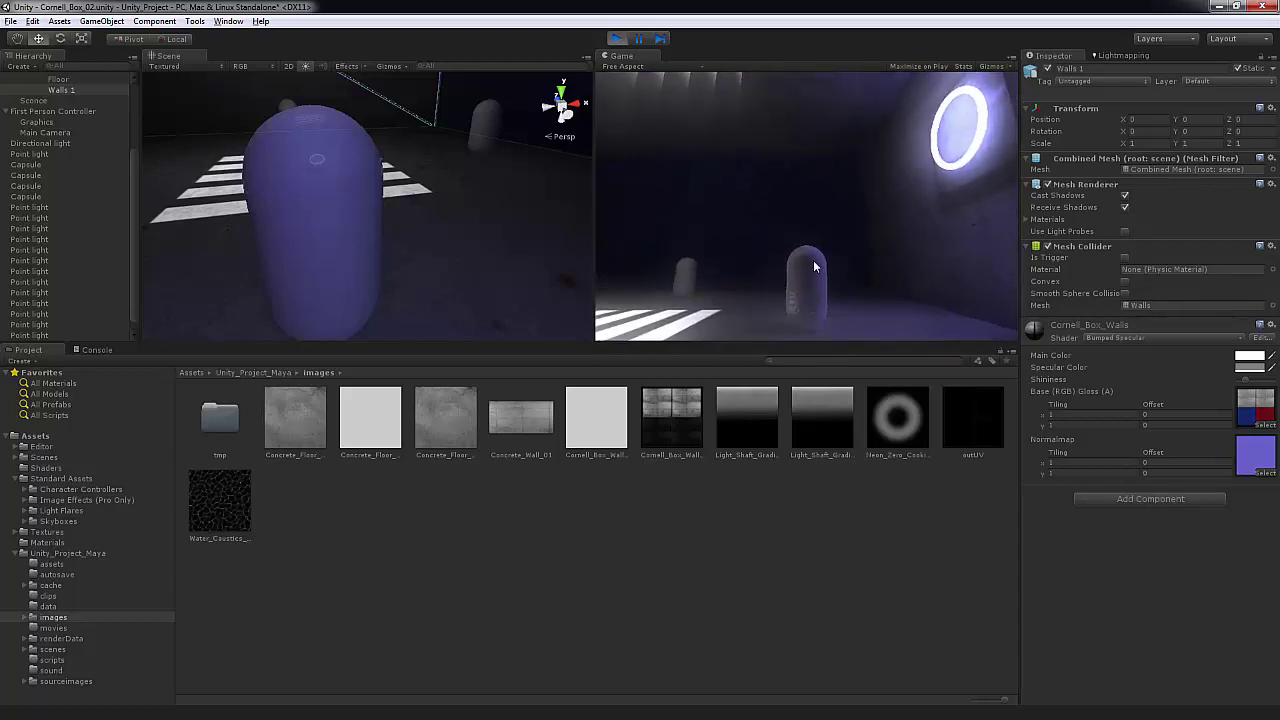
{"action": "key", "text": "w"}
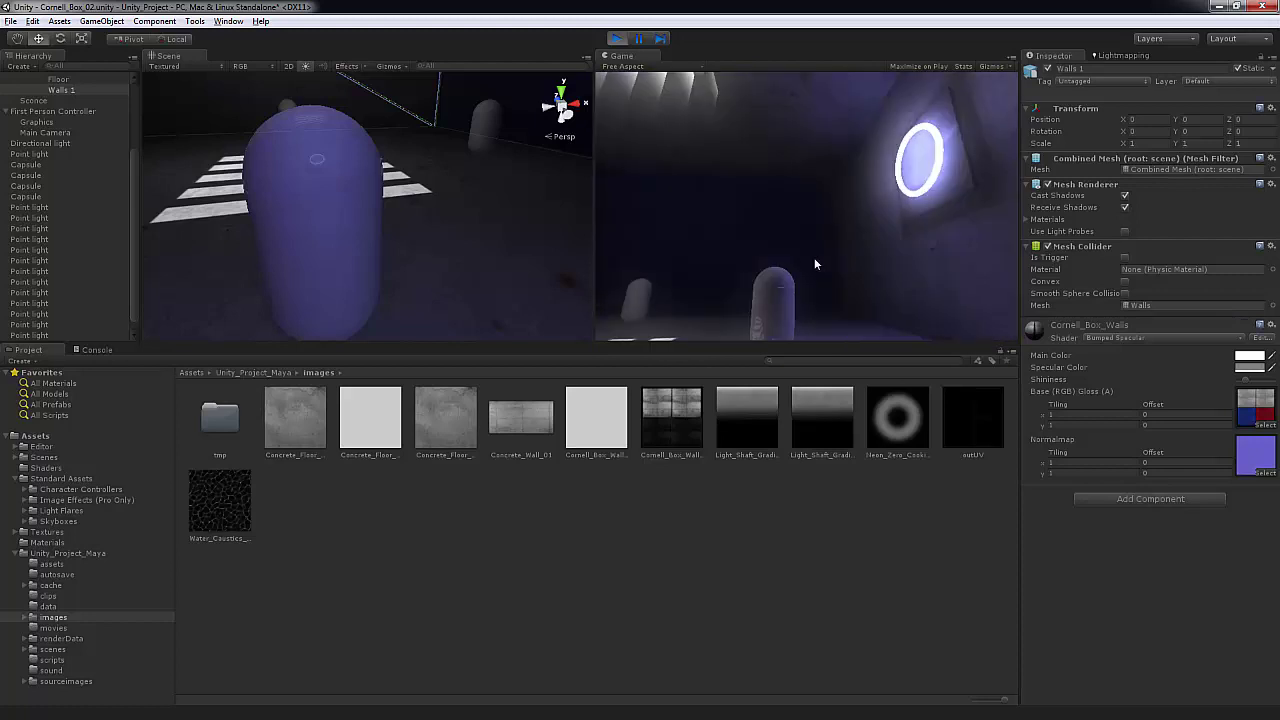
{"action": "key", "text": "space"}
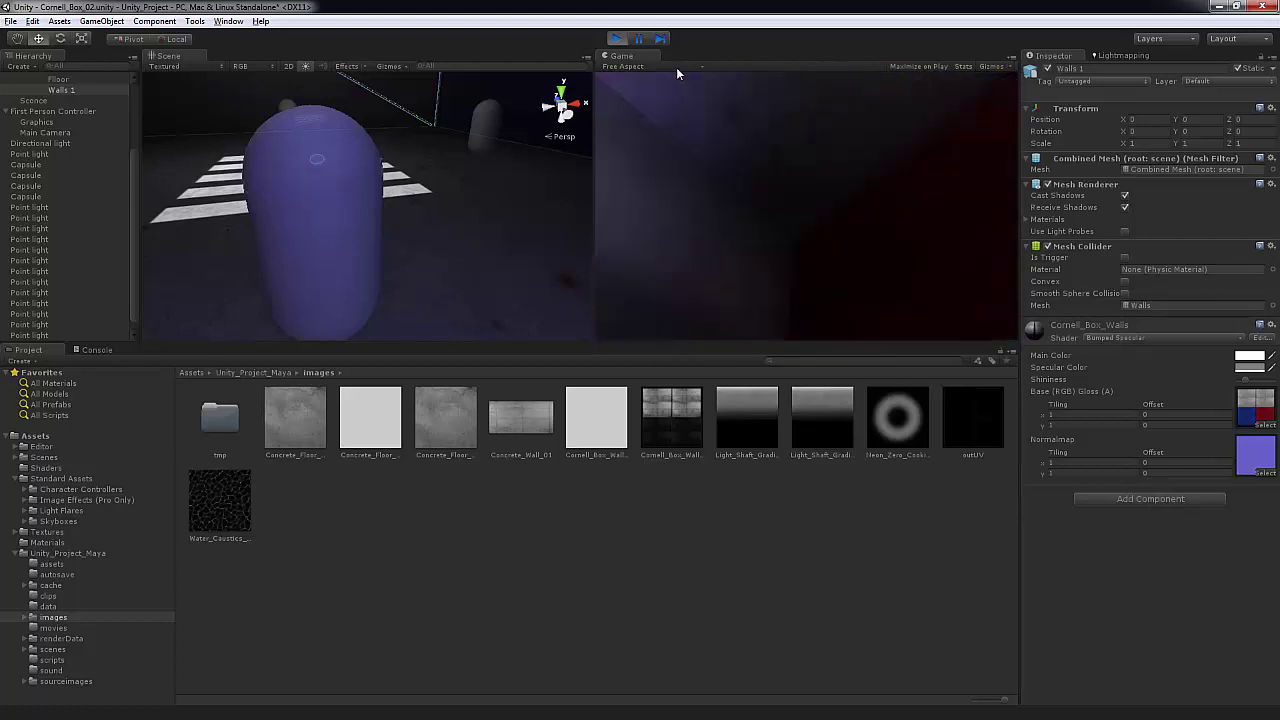
{"action": "left_click", "coordinate": [616, 38]}
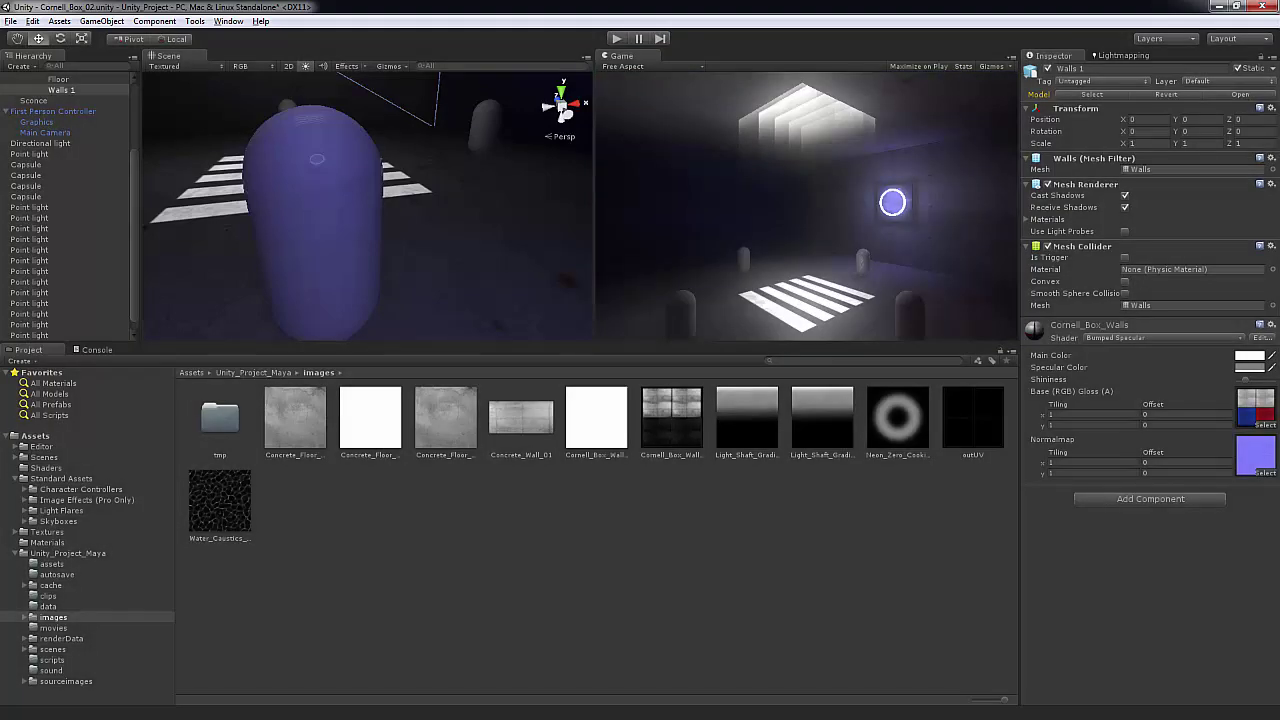